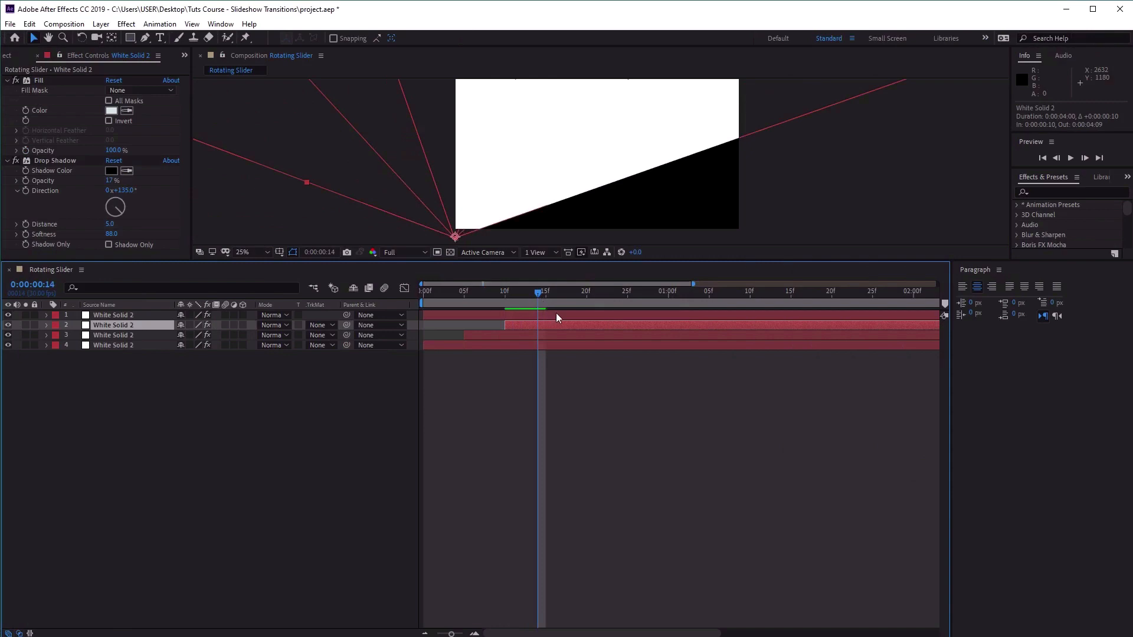
{"action": "left_click_drag", "start_coordinate": [556, 318], "coordinate": [670, 323]}
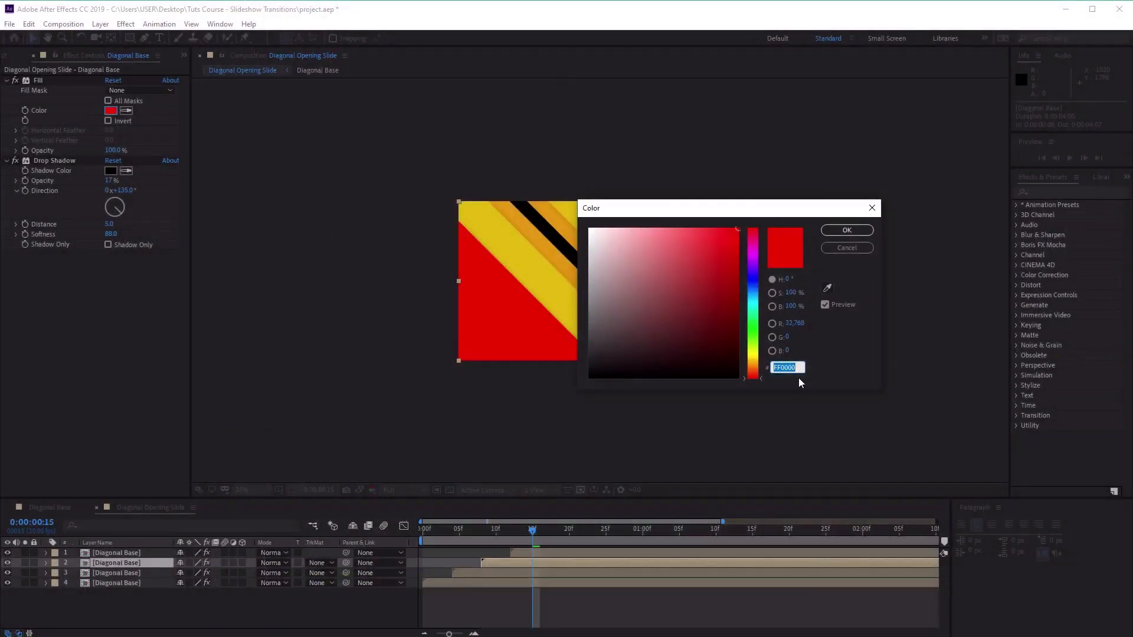
{"action": "key", "text": "ctrl+v"}
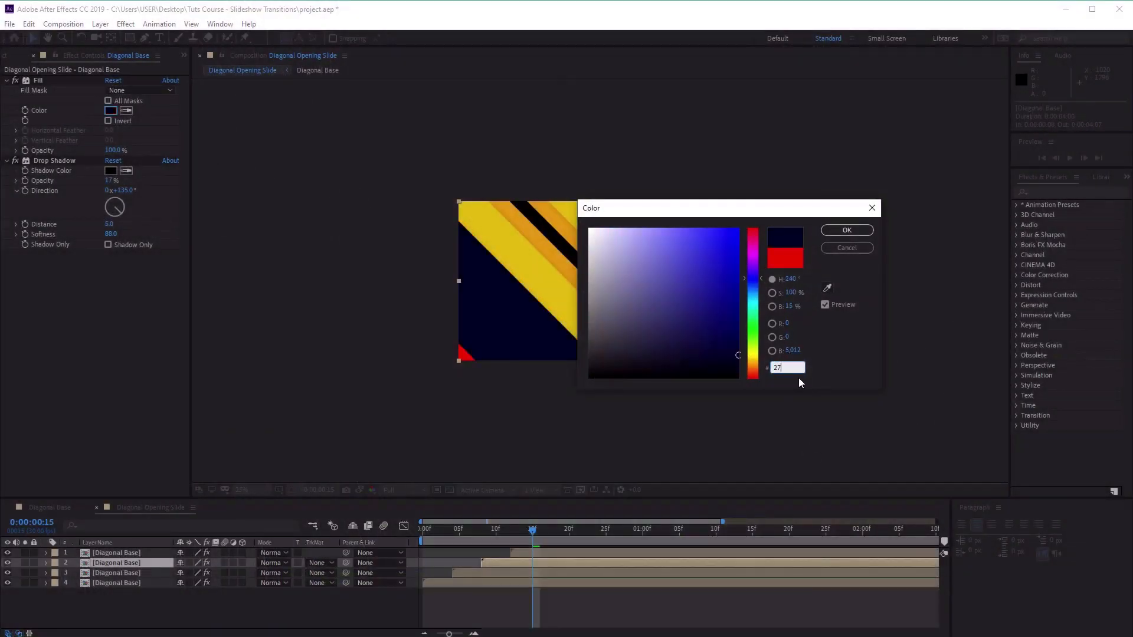
Paste a hex code as the second Diagonal Base layer's fill colour and open the top layer's fill colour.
{"action": "key", "text": "ctrl+v"}
{"action": "left_click", "coordinate": [849, 222]}
{"action": "left_click", "coordinate": [119, 553]}
{"action": "left_click", "coordinate": [110, 111]}
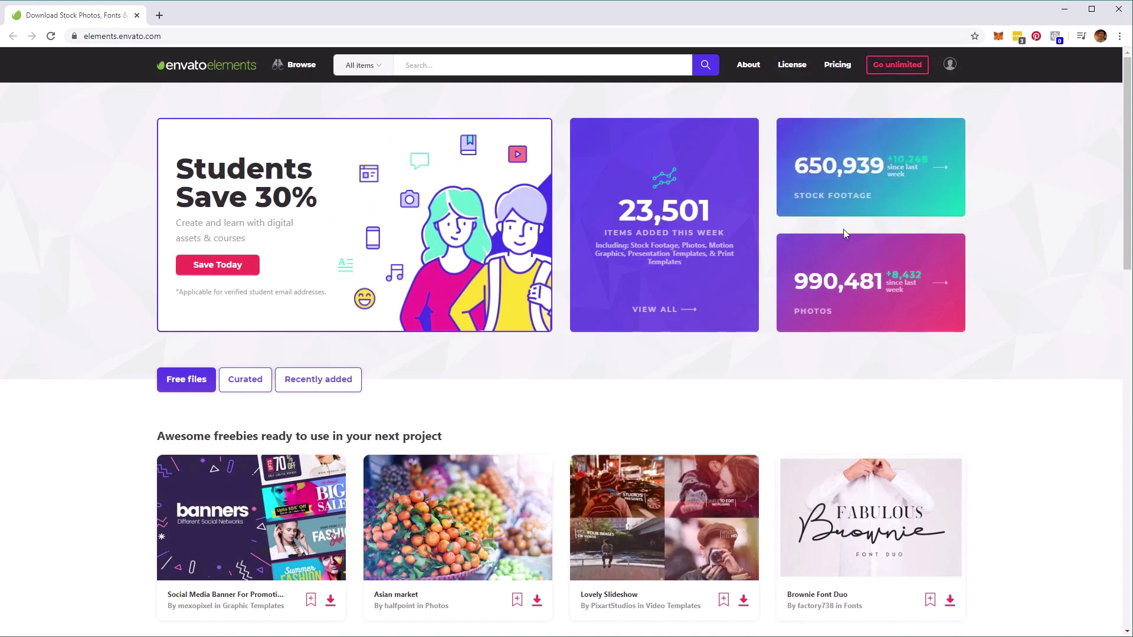
Switch to Envato Elements in the browser and search the Video Templates category for "transitions".
{"action": "left_click", "coordinate": [374, 70]}
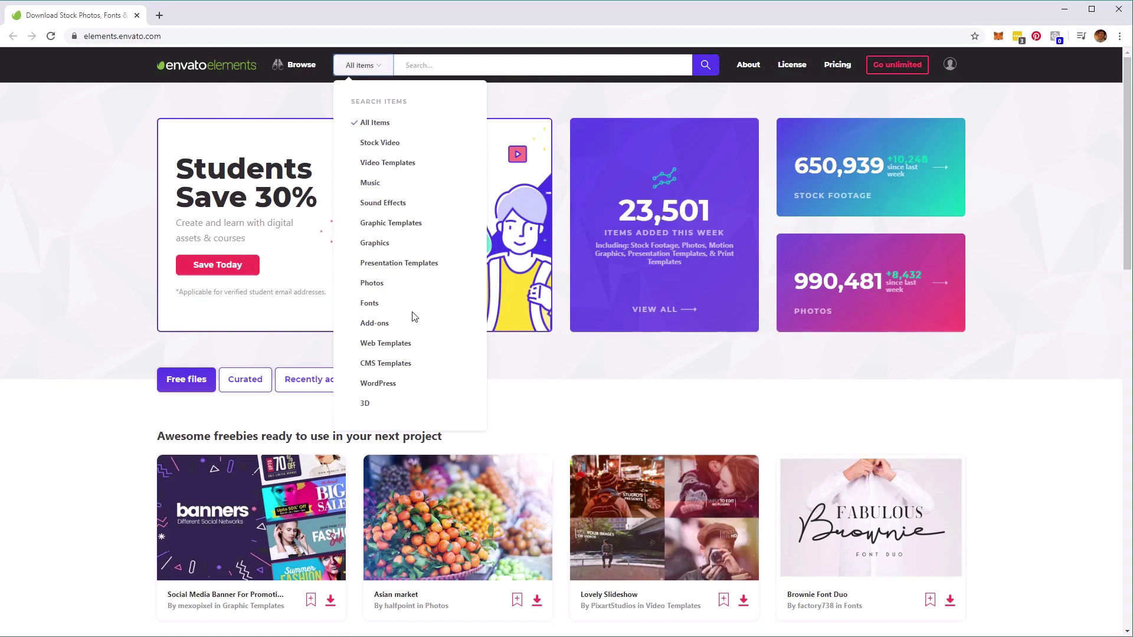
{"action": "left_click", "coordinate": [388, 162]}
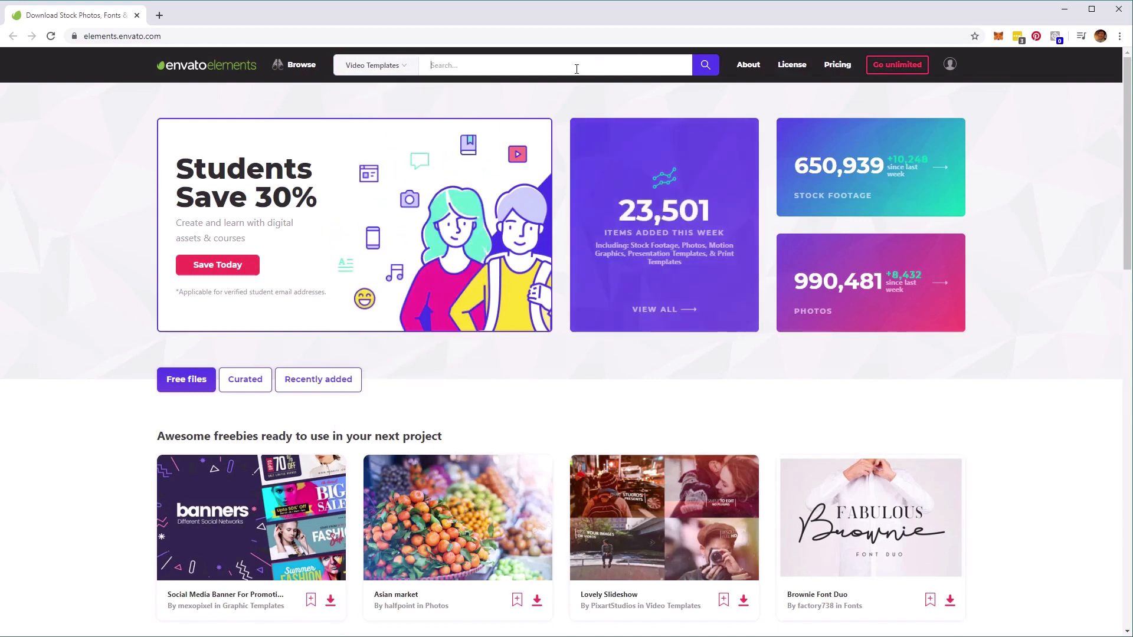
{"action": "type", "text": "transitions"}
{"action": "left_click", "coordinate": [708, 69]}
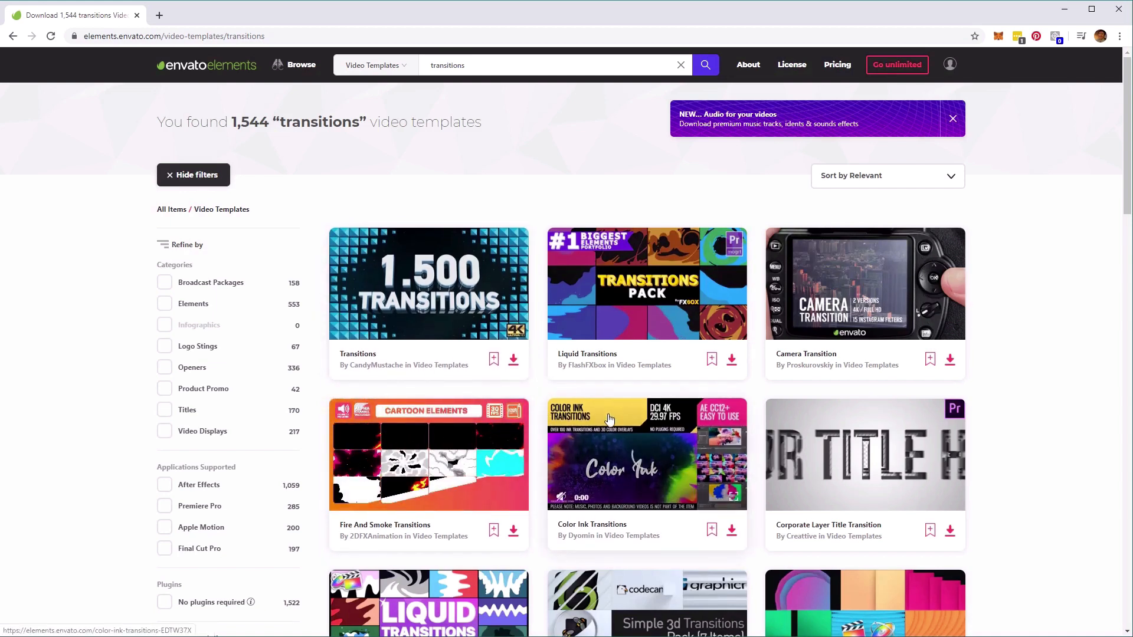
Browse the results, open the 50+ Essential Transitions template by flikmotion and play its preview video.
{"action": "scroll", "coordinate": [609, 419], "scroll_direction": "down", "scroll_amount": 3}
{"action": "scroll", "coordinate": [610, 419], "scroll_direction": "down", "scroll_amount": 3}
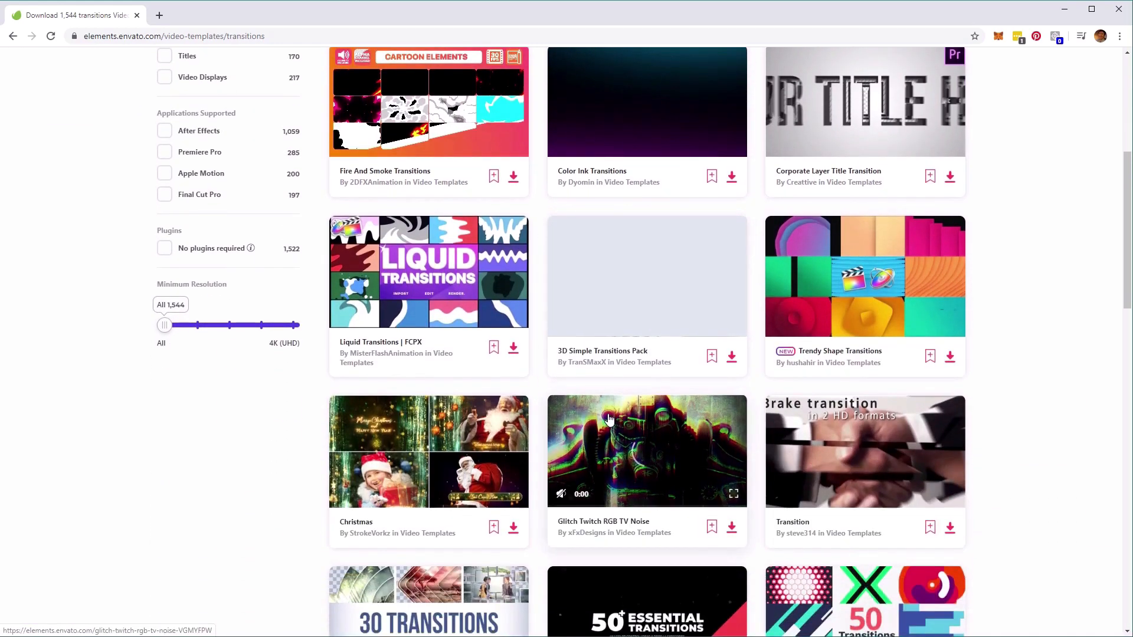
{"action": "scroll", "coordinate": [610, 423], "scroll_direction": "down", "scroll_amount": 2}
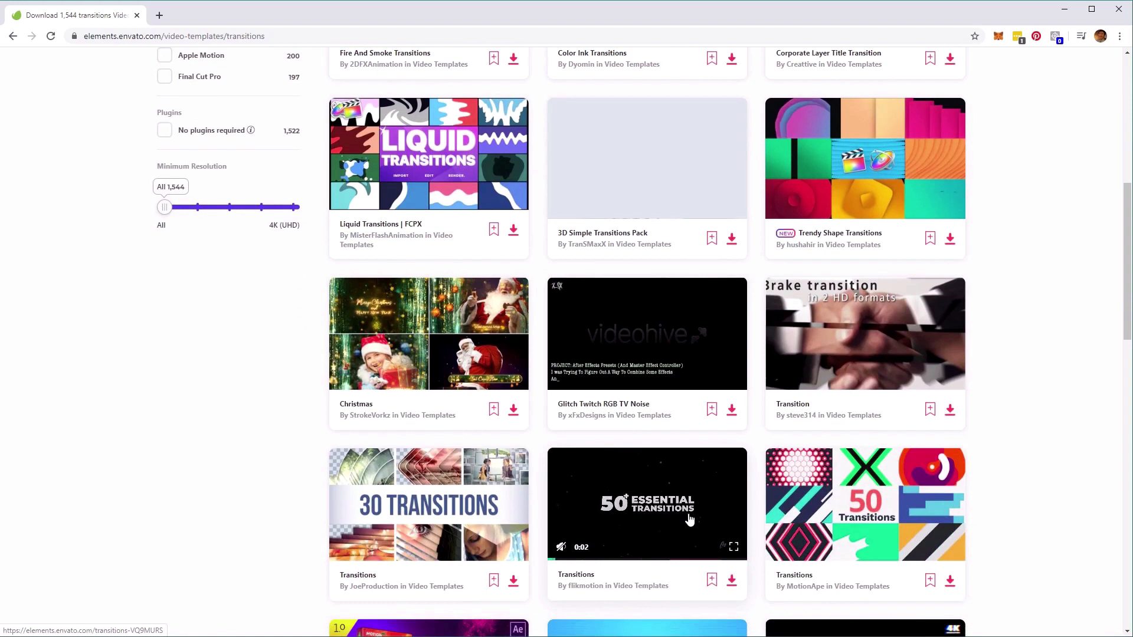
{"action": "scroll", "coordinate": [689, 519], "scroll_direction": "down", "scroll_amount": 1}
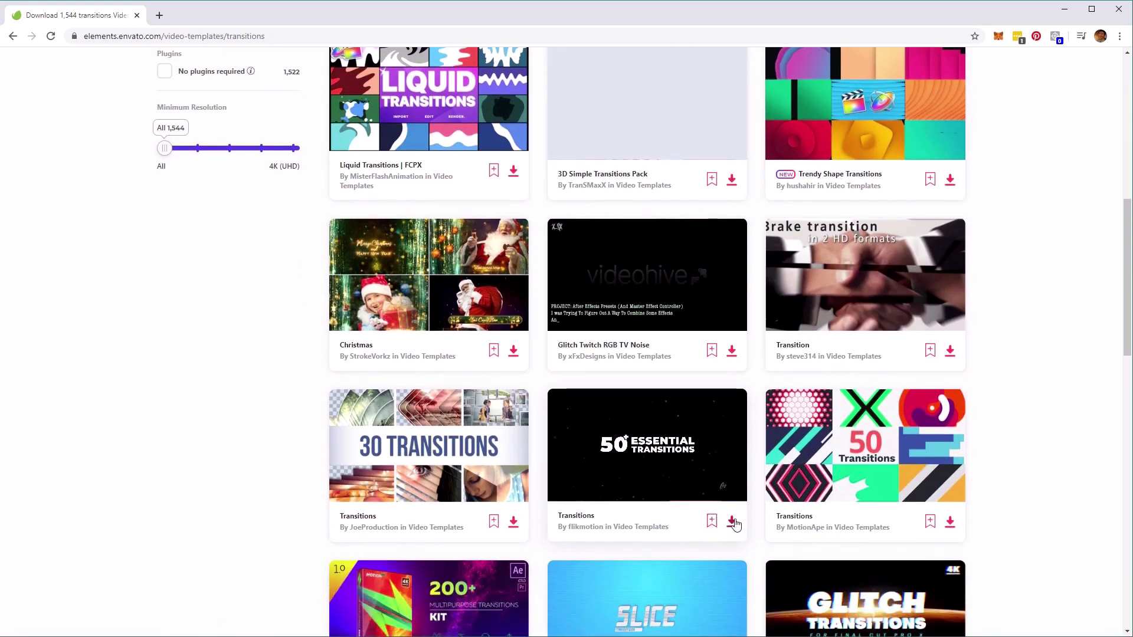
{"action": "scroll", "coordinate": [734, 525], "scroll_direction": "down", "scroll_amount": 1}
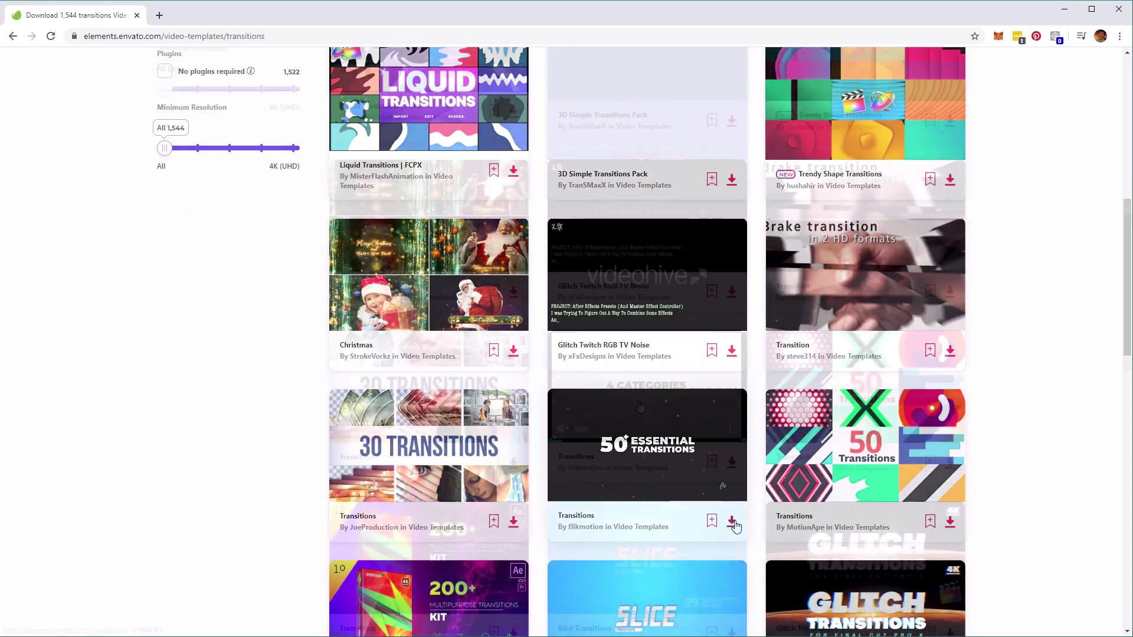
{"action": "left_click", "coordinate": [647, 374]}
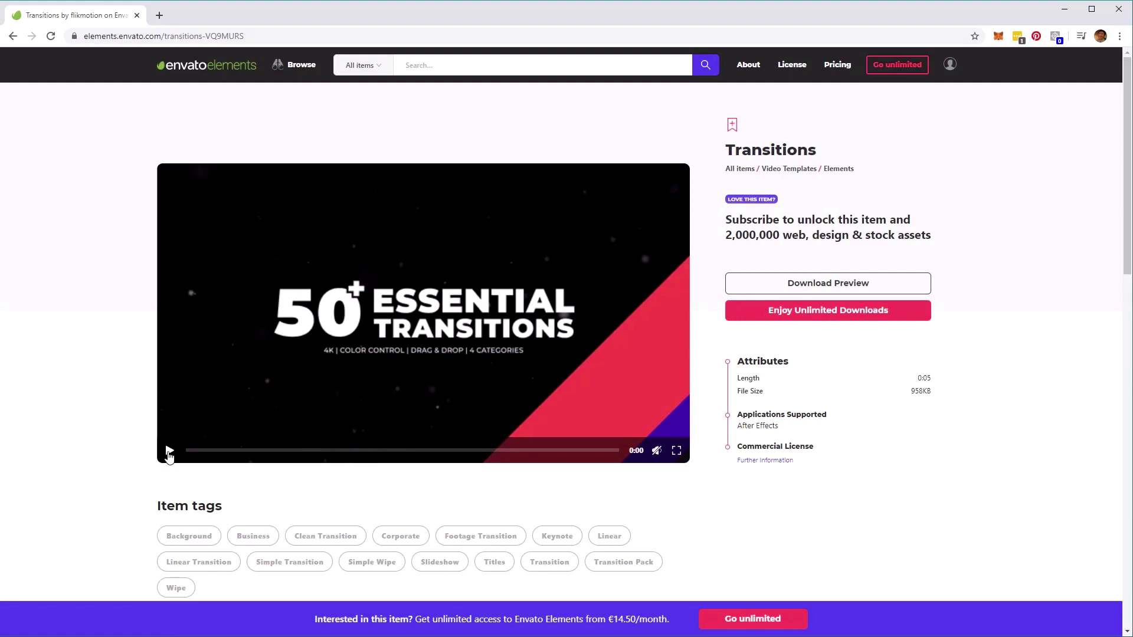
{"action": "left_click", "coordinate": [170, 452]}
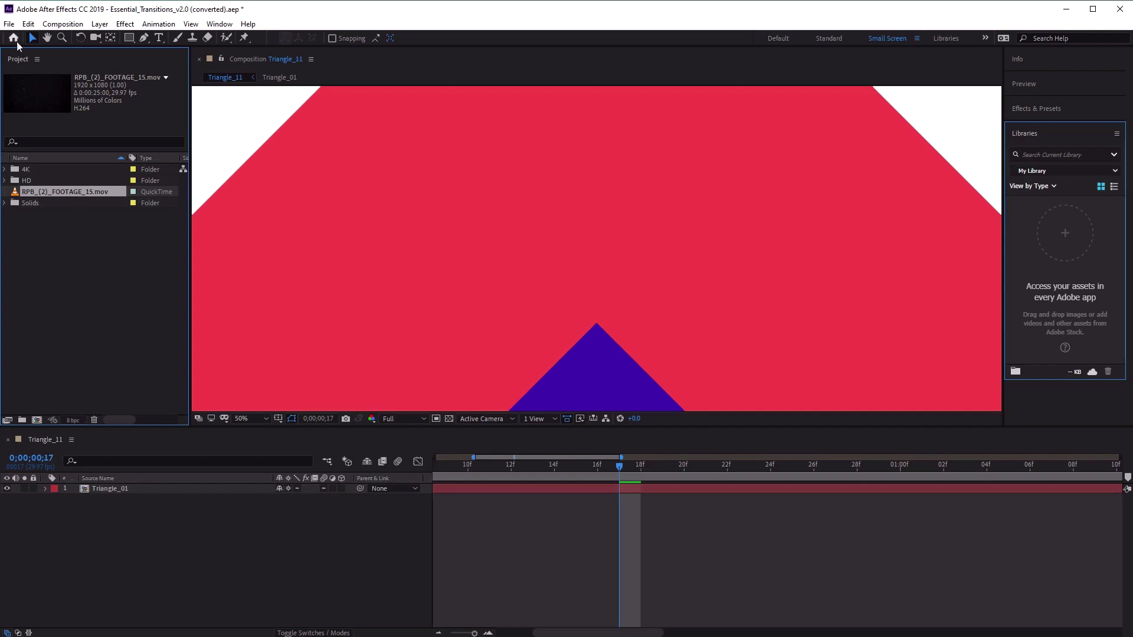
Switch to the Essential_Transitions After Effects project and import RPB_(2)_FOOTAGE_3.mov from the Footage folder.
{"action": "left_click", "coordinate": [10, 26]}
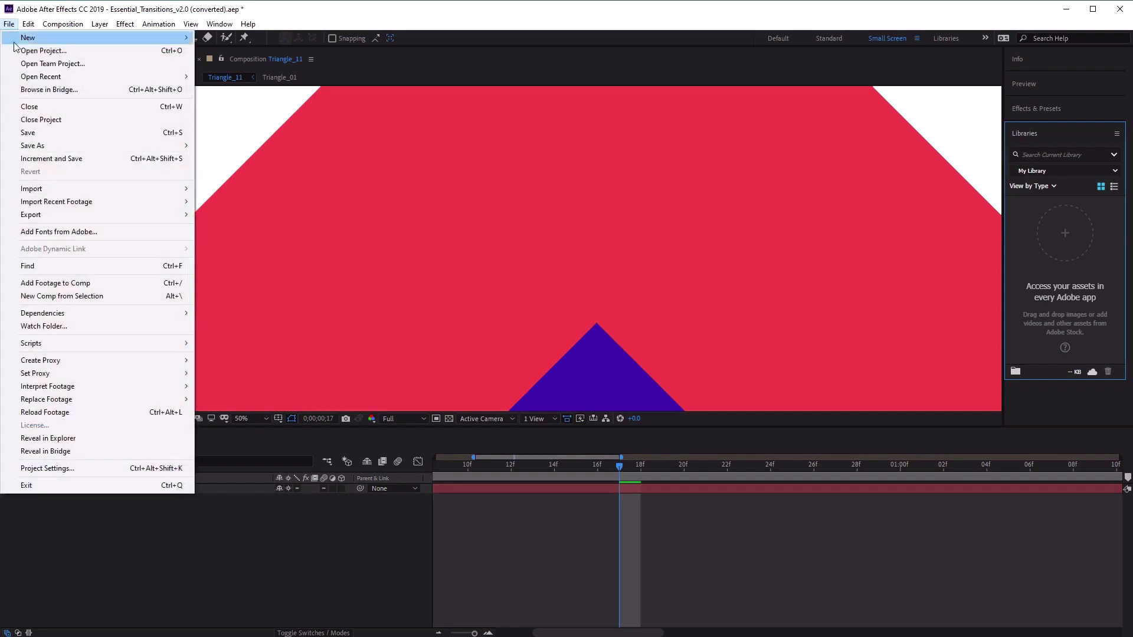
{"action": "mouse_move", "coordinate": [89, 193]}
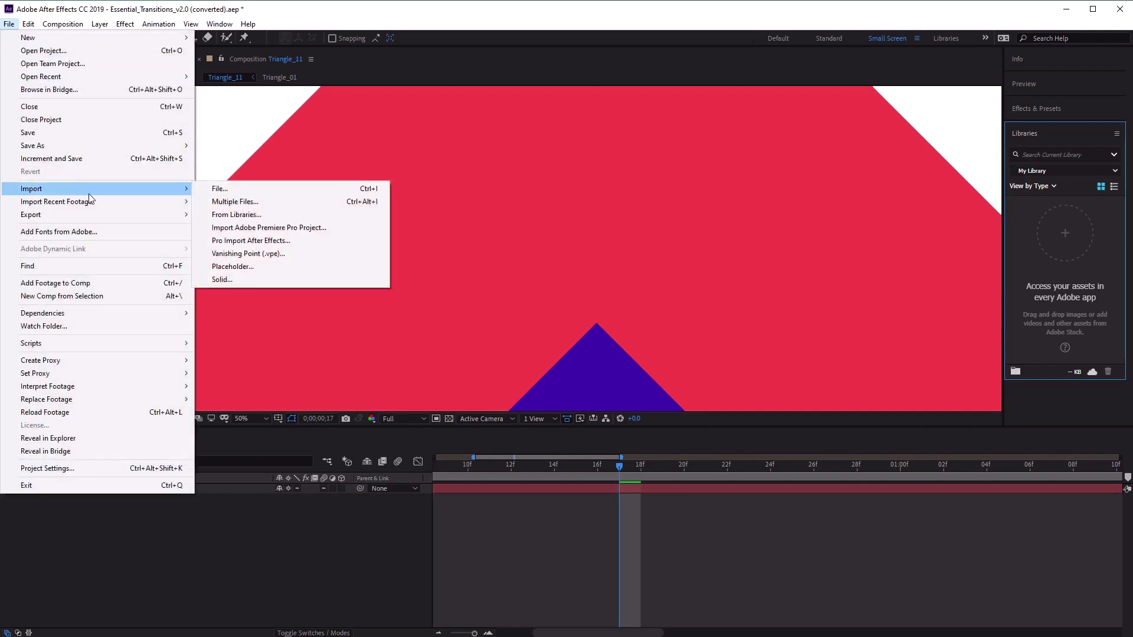
{"action": "left_click", "coordinate": [220, 192]}
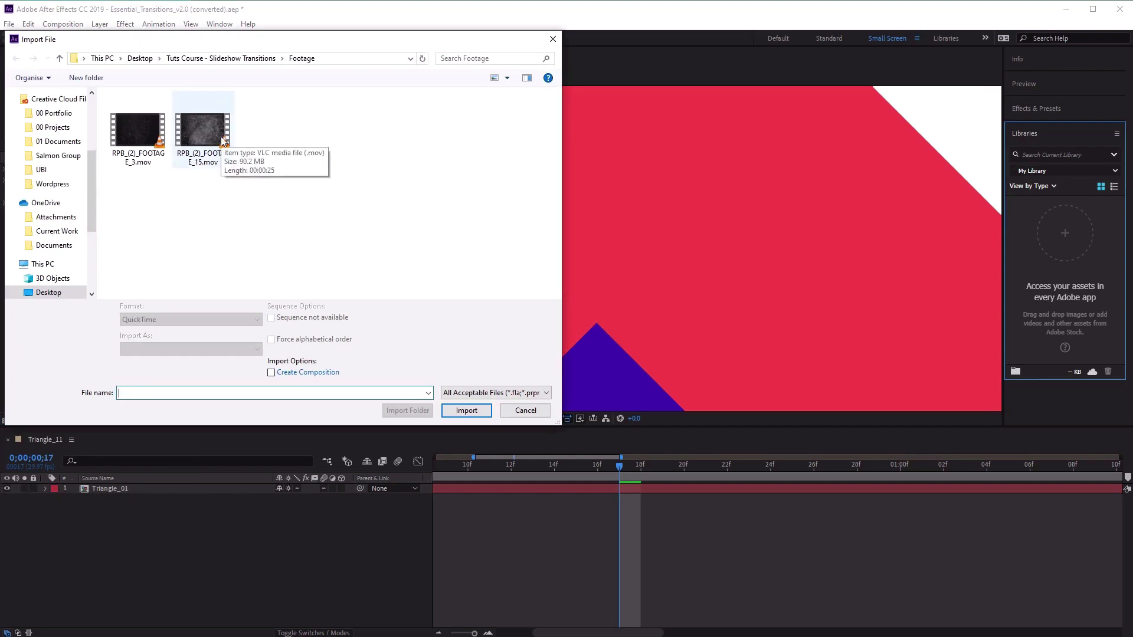
{"action": "left_click", "coordinate": [142, 134]}
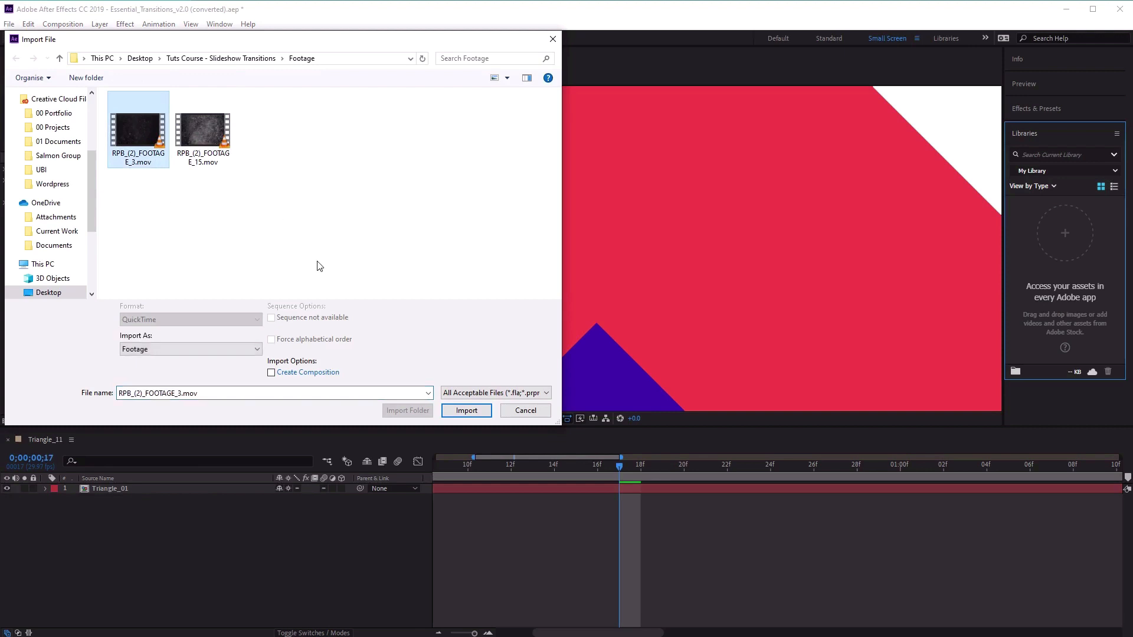
{"action": "left_click", "coordinate": [466, 410]}
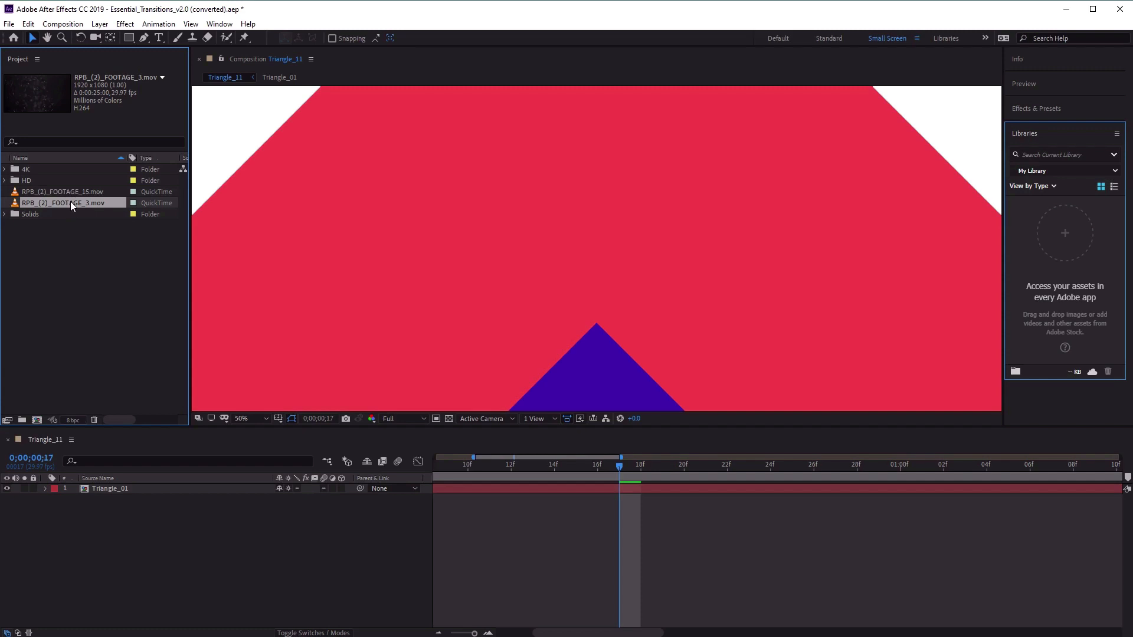
Create a new composition with a width of 1920 px and a height of 1080 px.
{"action": "left_click", "coordinate": [63, 24]}
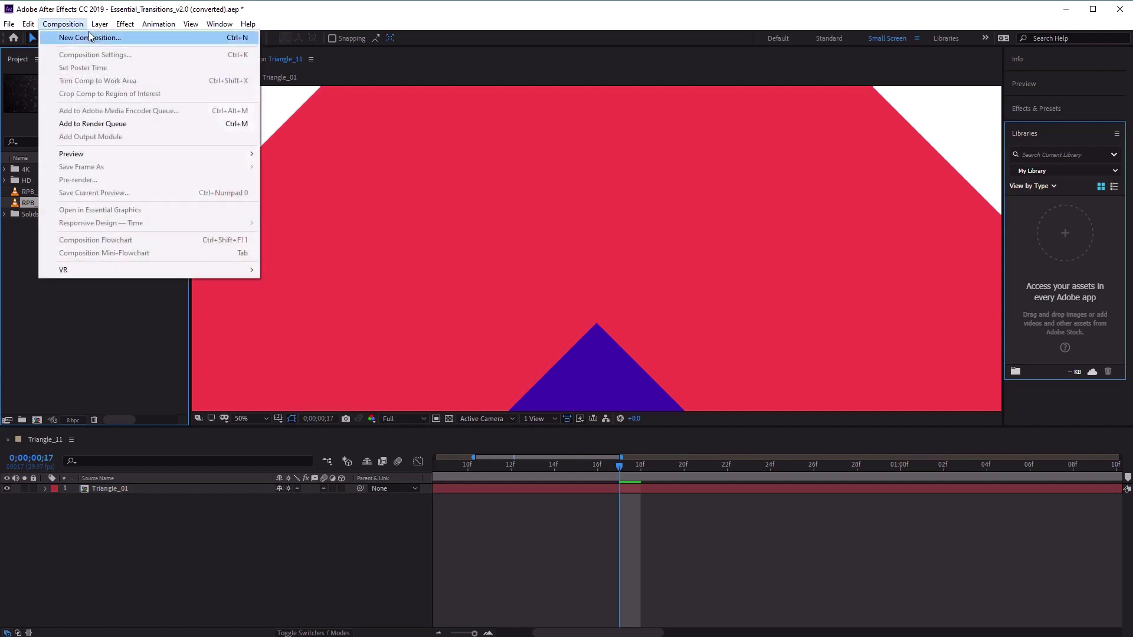
{"action": "left_click", "coordinate": [89, 37]}
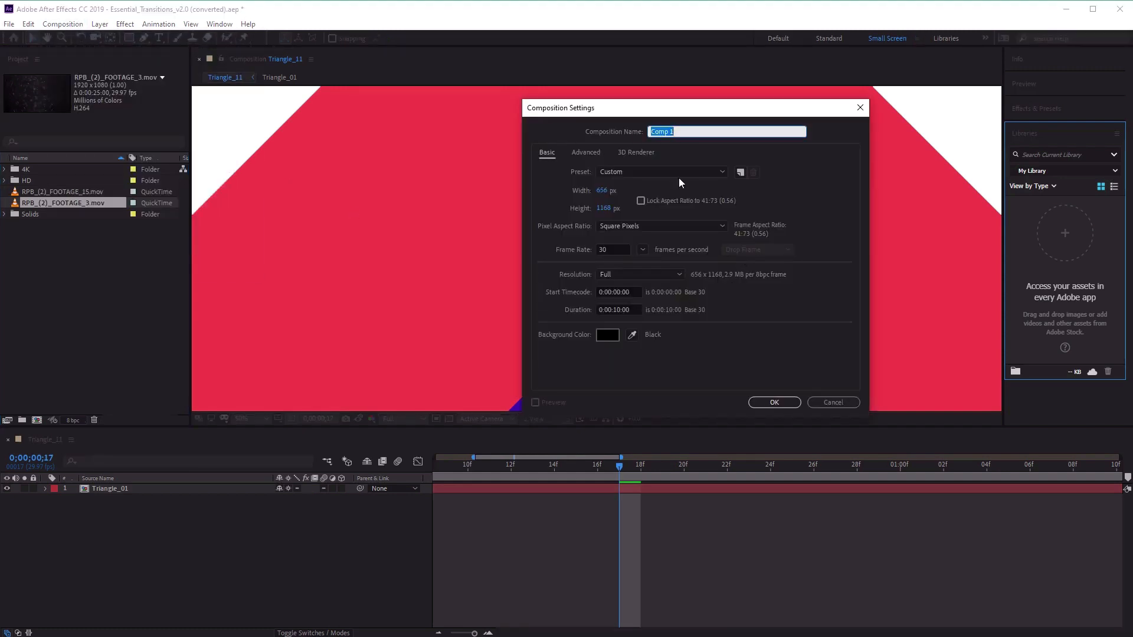
{"action": "left_click", "coordinate": [605, 190]}
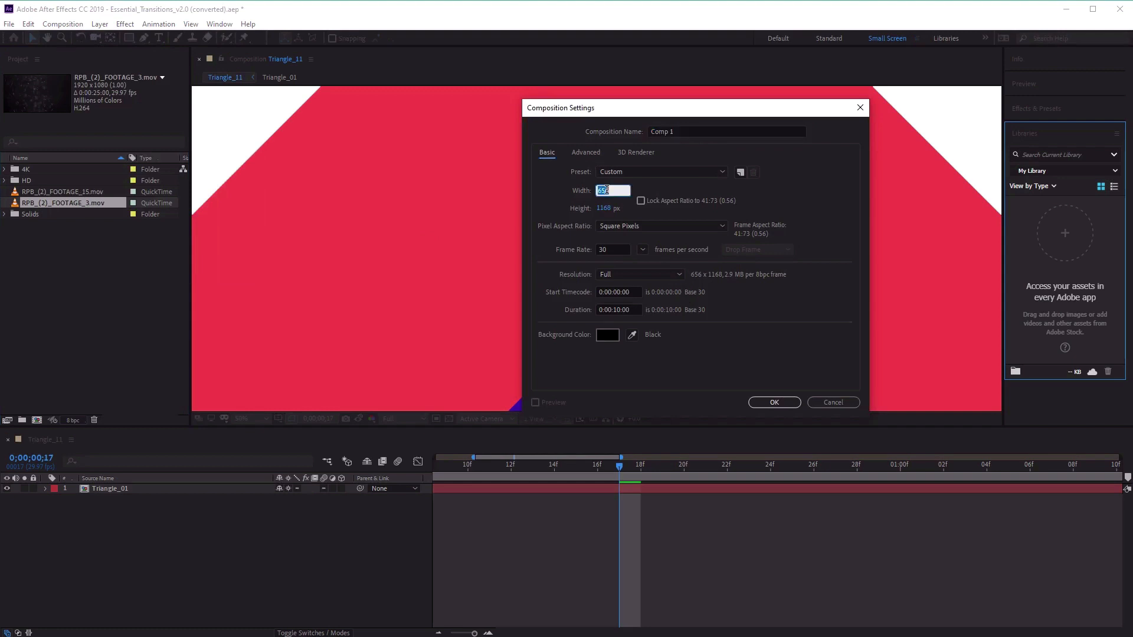
{"action": "type", "text": "1920"}
{"action": "key", "text": "Tab"}
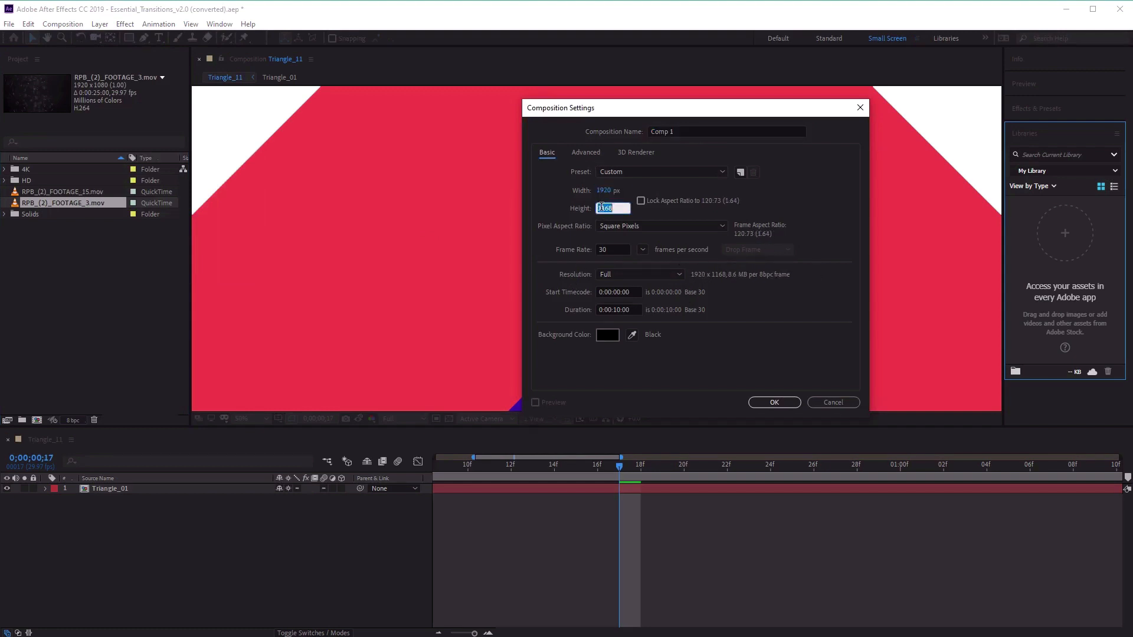
{"action": "type", "text": "1080"}
{"action": "left_click", "coordinate": [766, 405]}
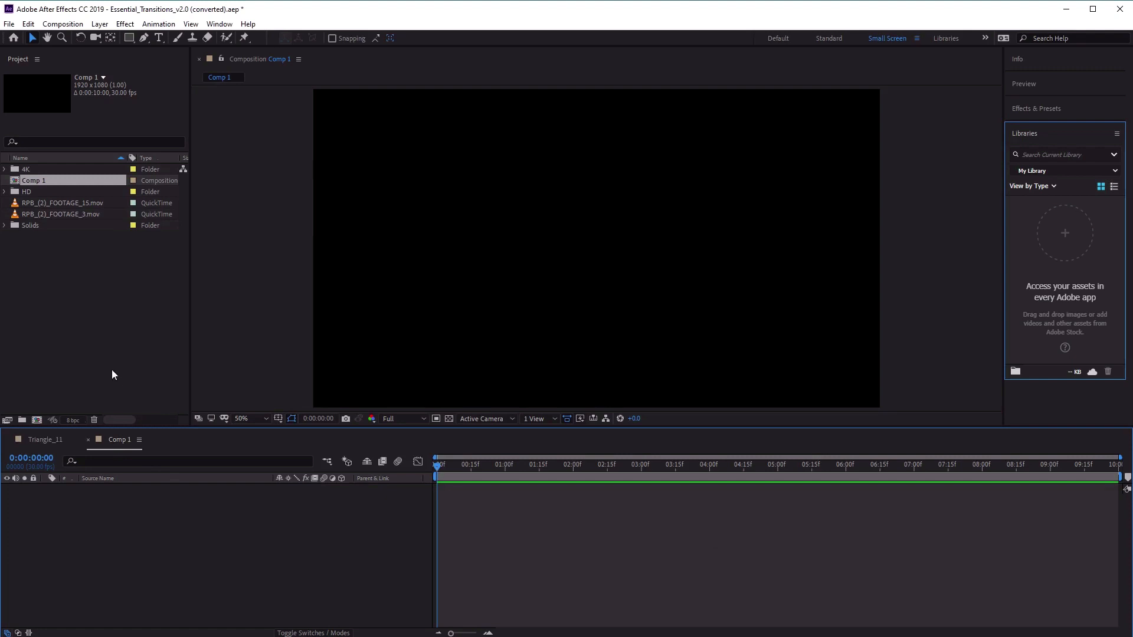
Expand the project's HD folder and look over its Bar, Circle, Linear and Triangle transition folders.
{"action": "left_click", "coordinate": [43, 191]}
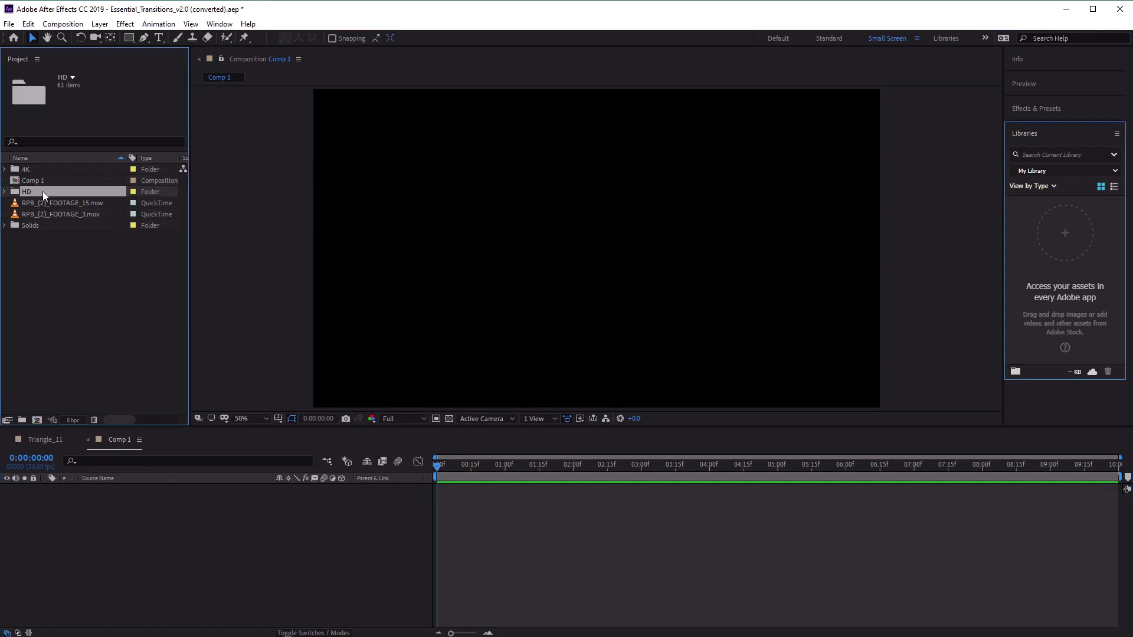
{"action": "left_click", "coordinate": [52, 169]}
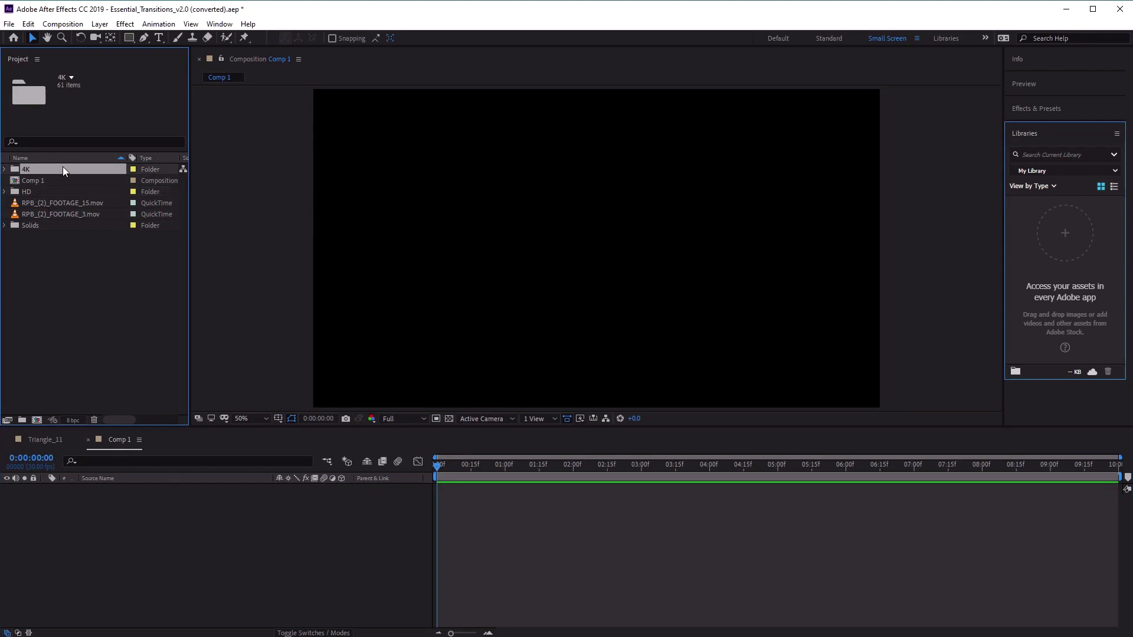
{"action": "left_click", "coordinate": [40, 192]}
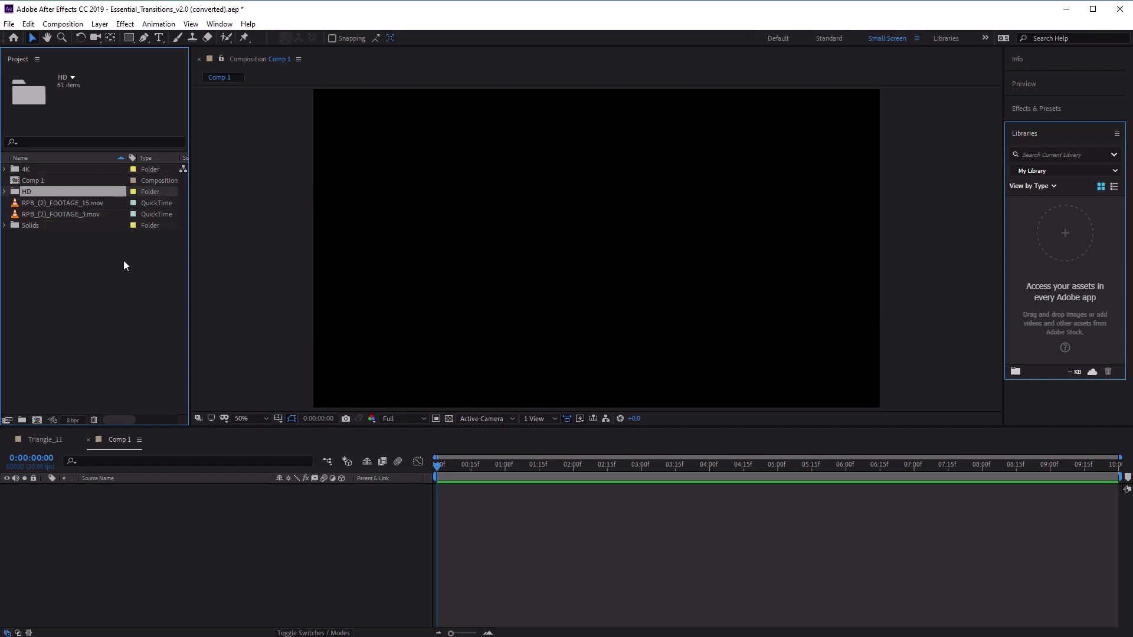
{"action": "left_click", "coordinate": [5, 193]}
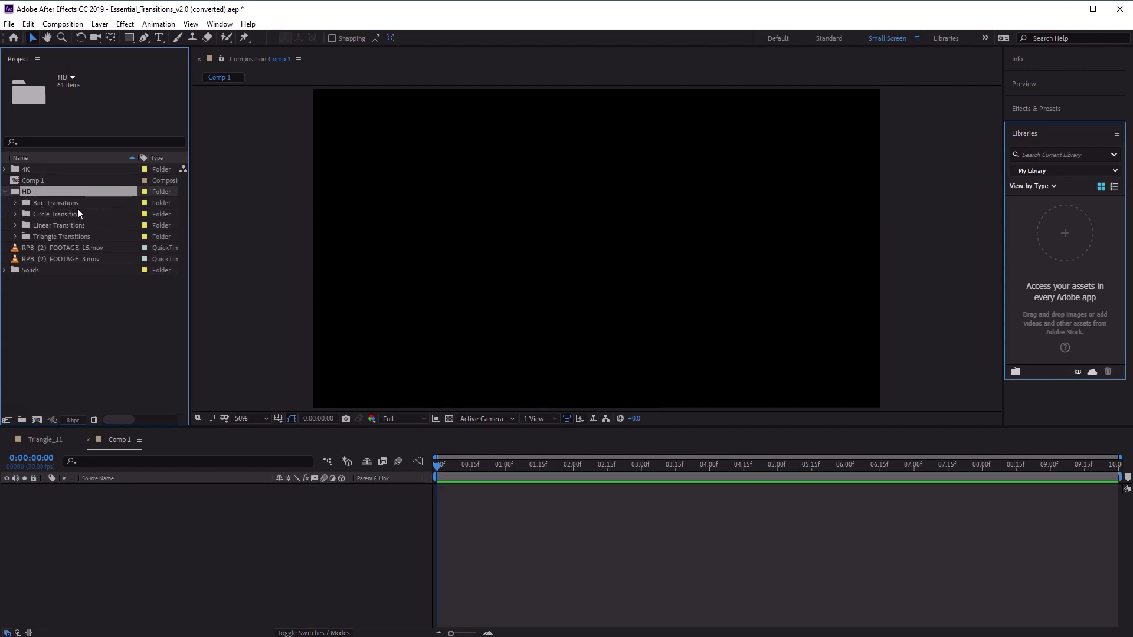
{"action": "left_click", "coordinate": [55, 205]}
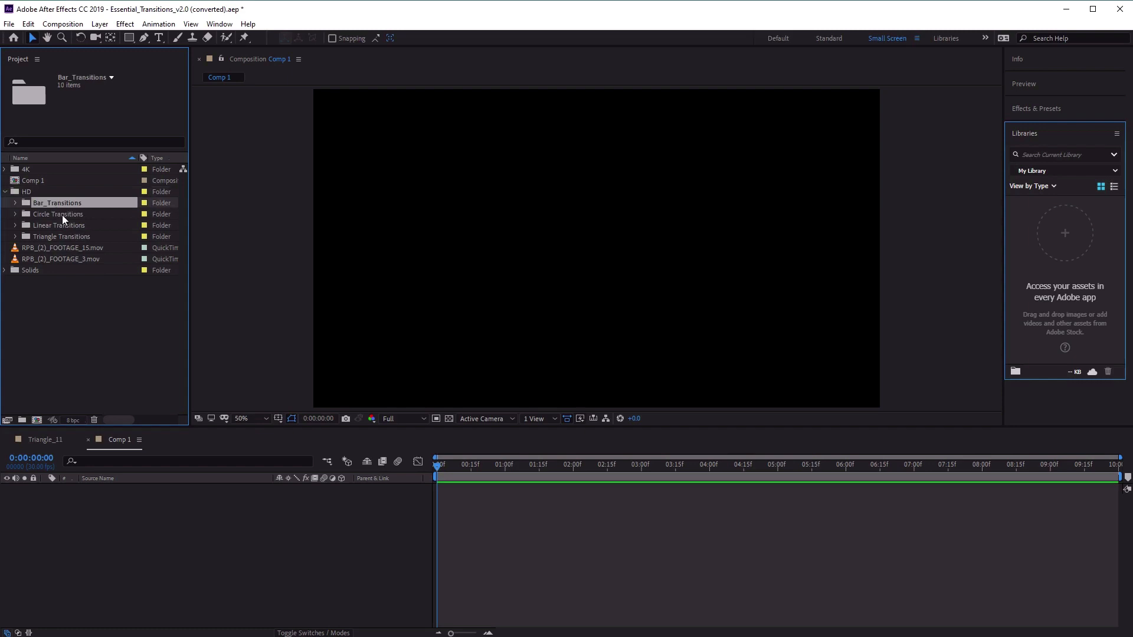
{"action": "left_click", "coordinate": [62, 214]}
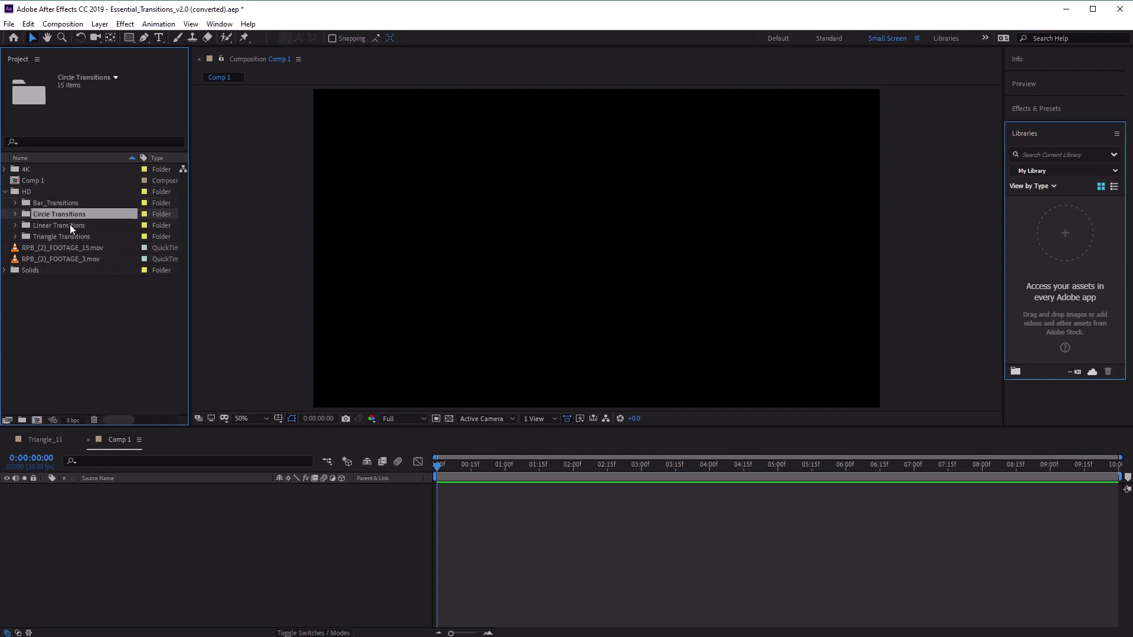
{"action": "left_click", "coordinate": [71, 223]}
{"action": "left_click", "coordinate": [79, 237]}
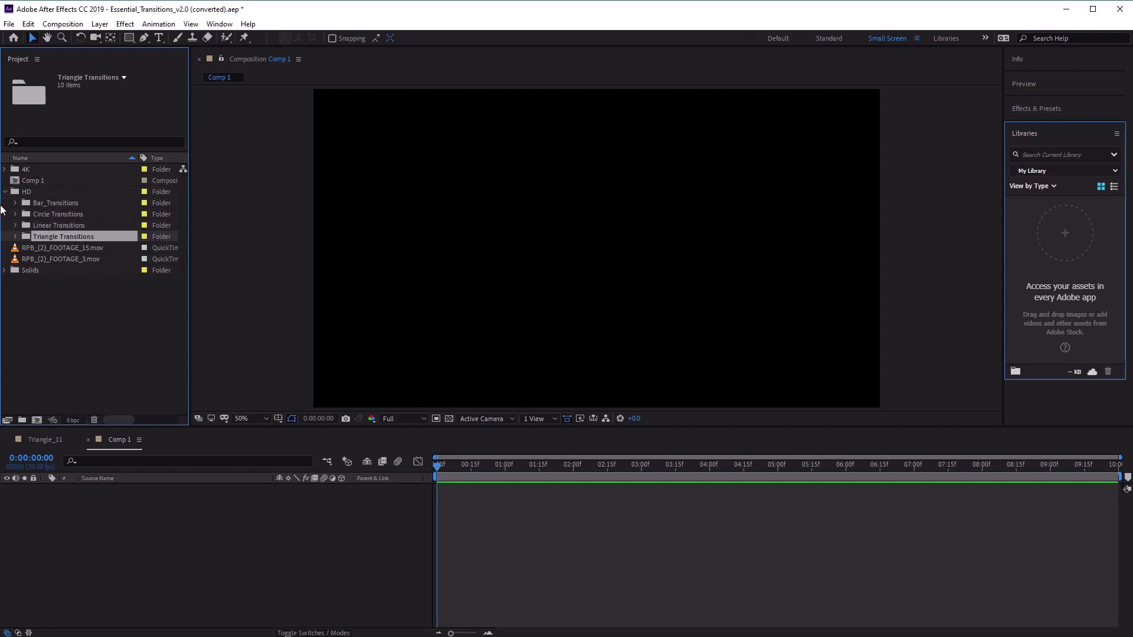
Open the Rectangle_01 and Rectangle_02 compositions from the HD Bar_Transitions folder and scrub through each animation.
{"action": "left_click", "coordinate": [21, 204]}
{"action": "left_click", "coordinate": [16, 204]}
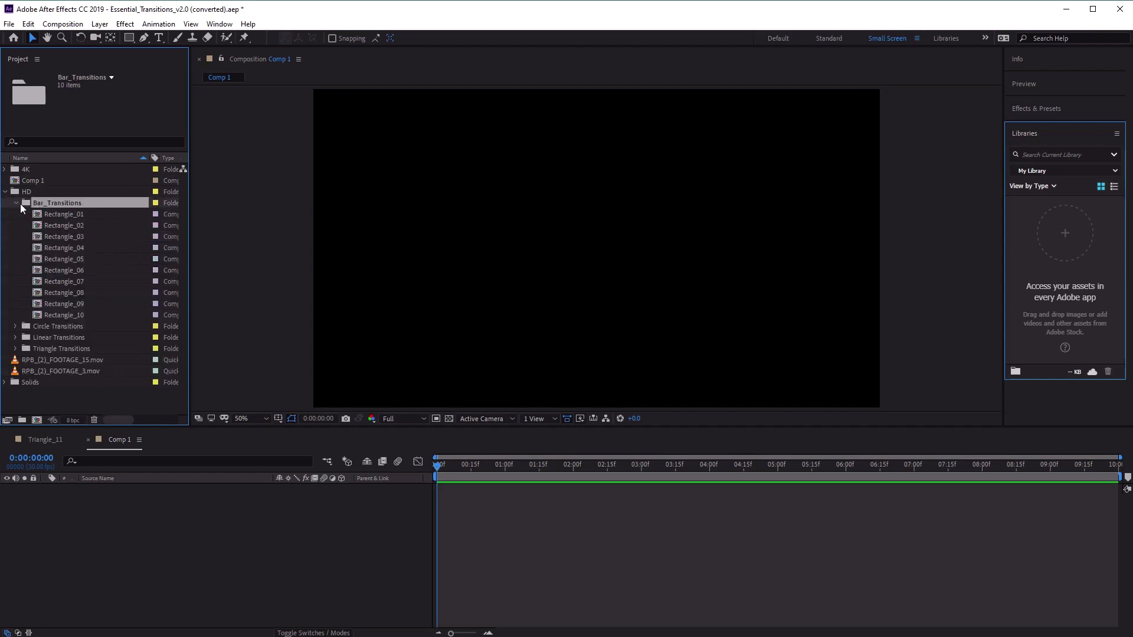
{"action": "left_click", "coordinate": [78, 216]}
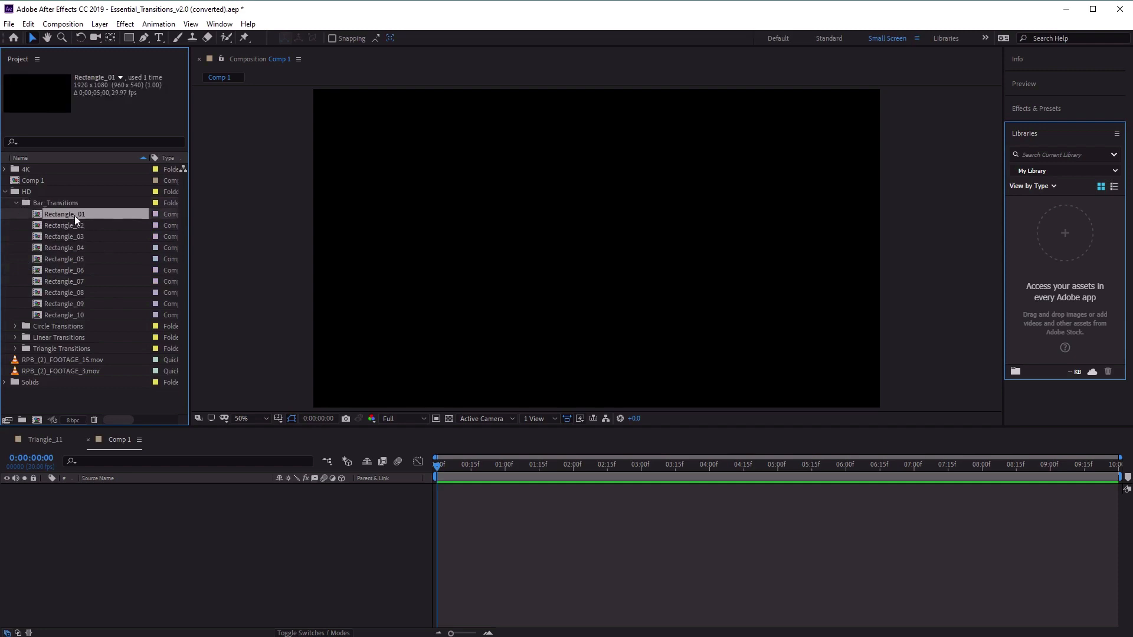
{"action": "double_click", "coordinate": [75, 215]}
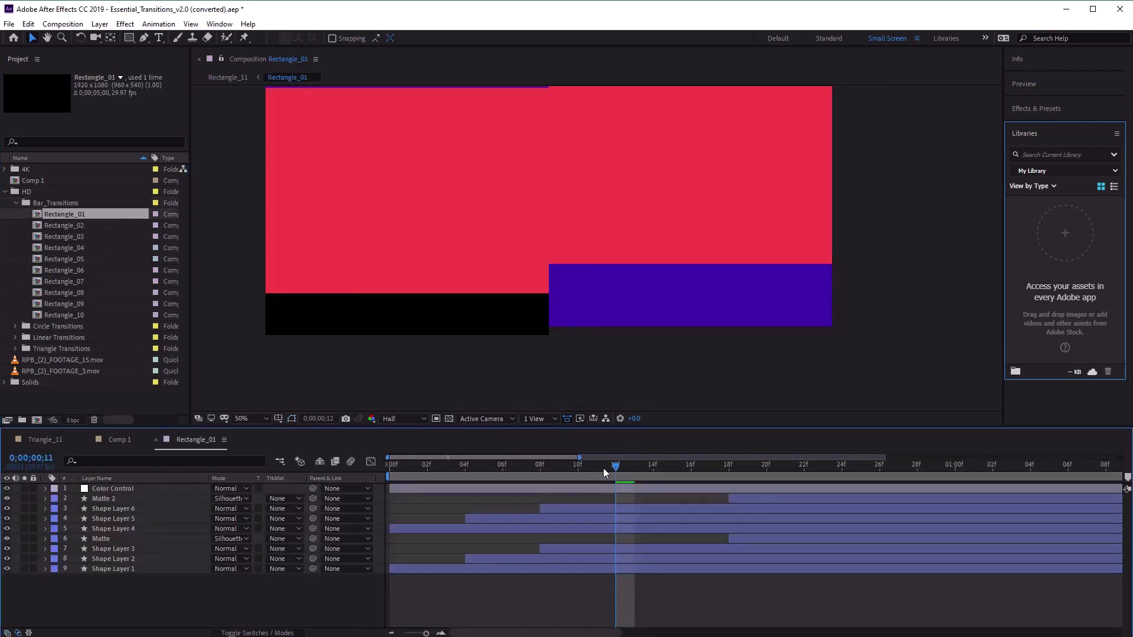
{"action": "left_click_drag", "start_coordinate": [603, 468], "coordinate": [405, 474]}
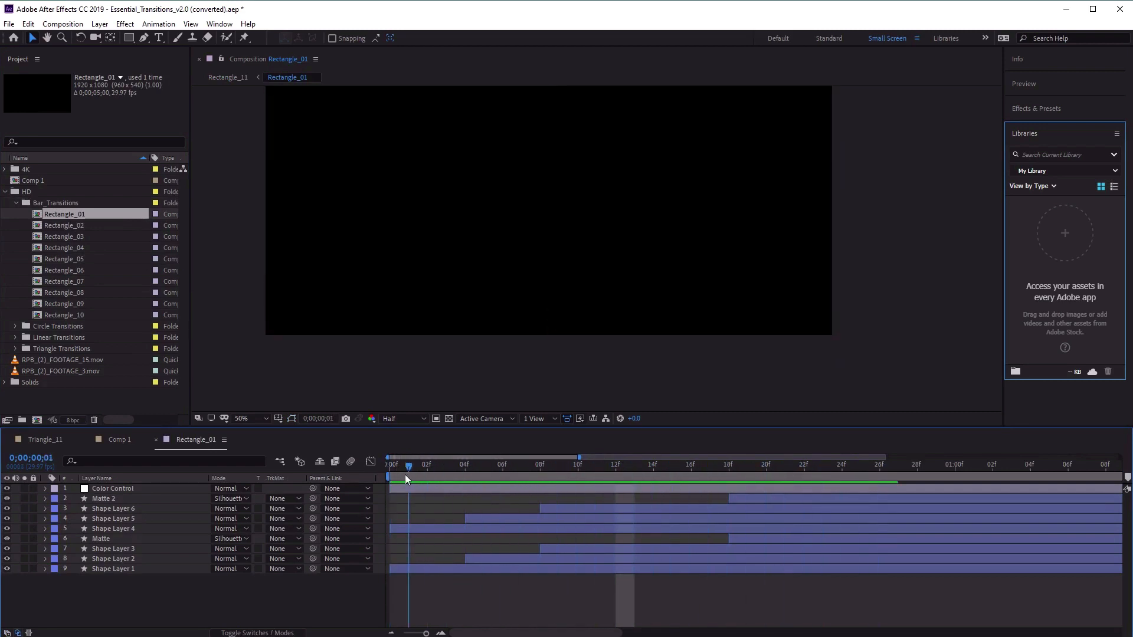
{"action": "double_click", "coordinate": [94, 227]}
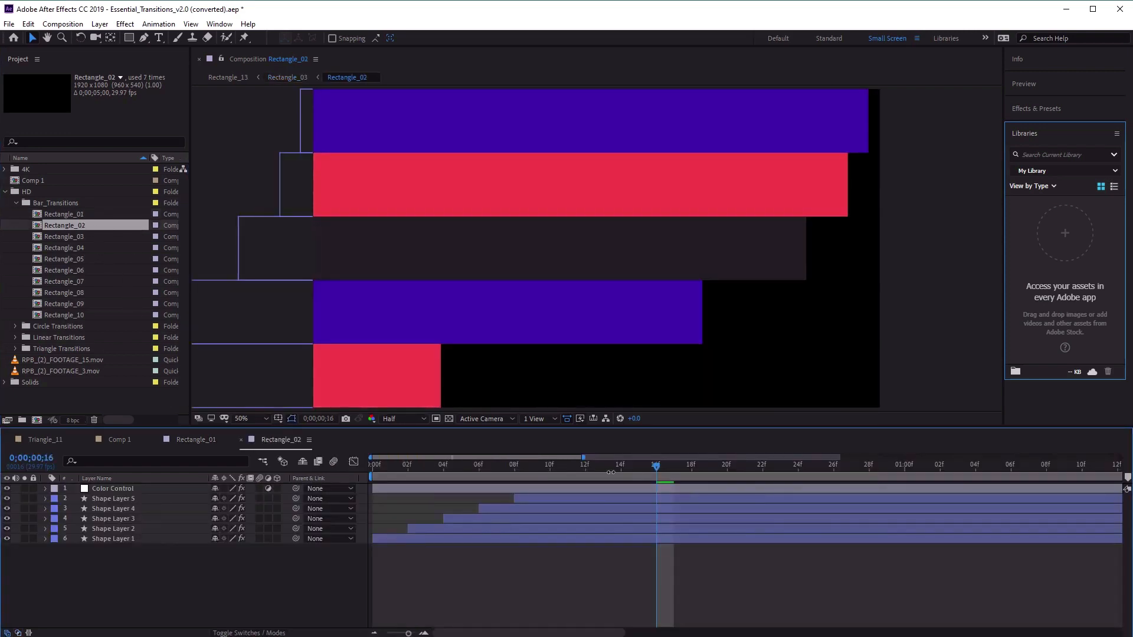
{"action": "left_click_drag", "start_coordinate": [655, 467], "coordinate": [254, 505]}
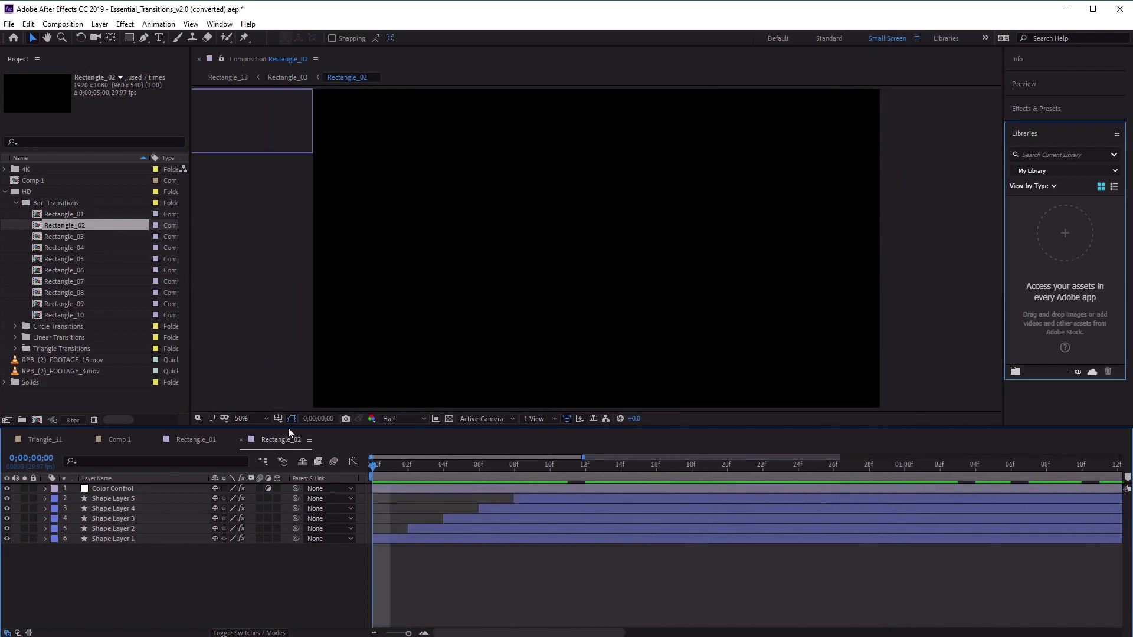
Close the Rectangle_02 and Rectangle_01 compositions, return to Comp 1 and add Rectangle_01 from Bar_Transitions as a layer.
{"action": "left_click", "coordinate": [241, 439]}
{"action": "left_click", "coordinate": [157, 439]}
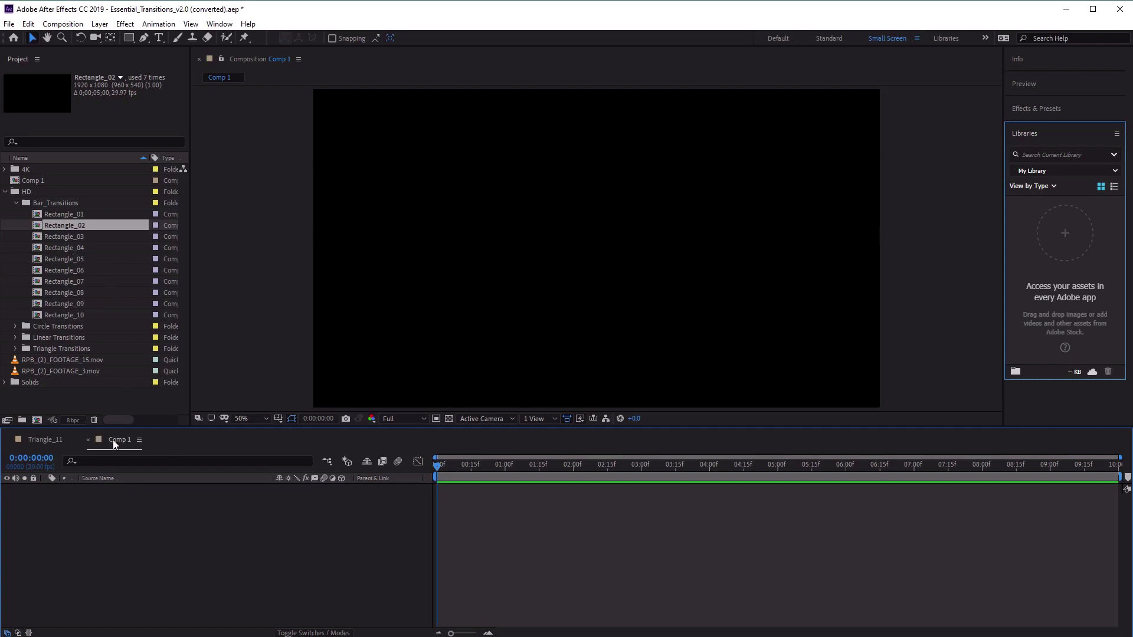
{"action": "left_click", "coordinate": [79, 215]}
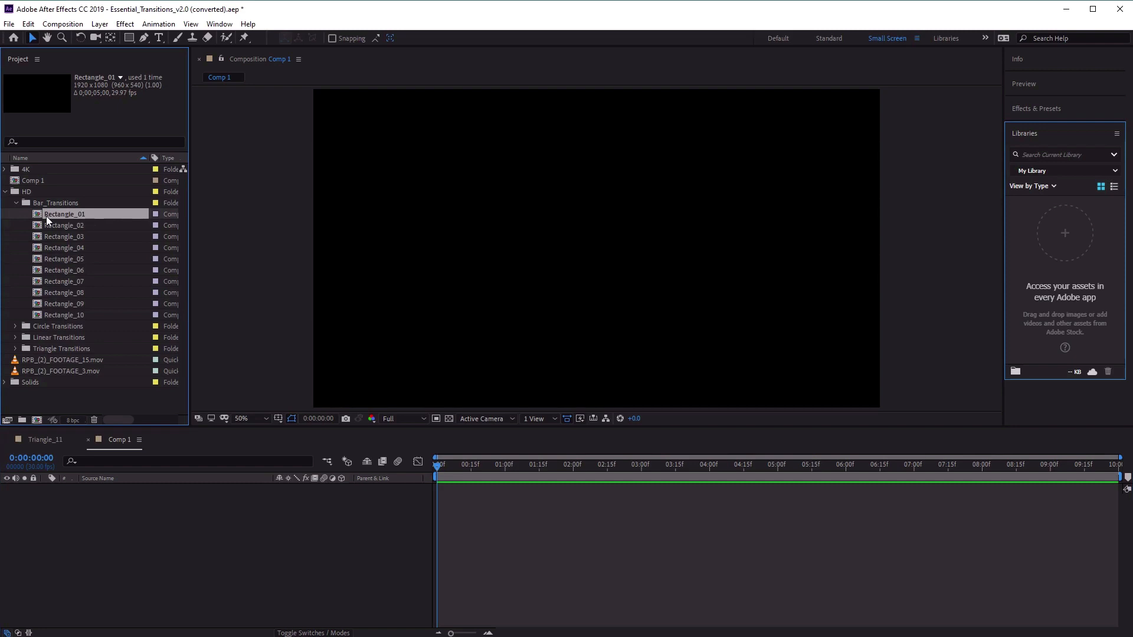
{"action": "left_click_drag", "start_coordinate": [46, 216], "coordinate": [193, 537]}
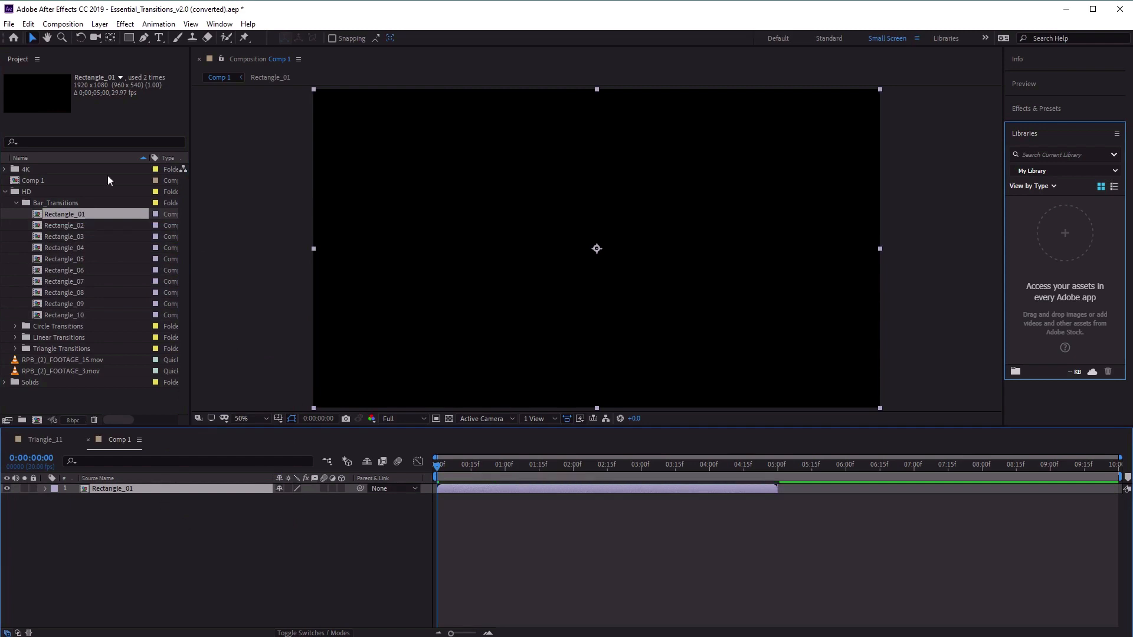
Add RPB_(2)_FOOTAGE_15.mov below the Rectangle_01 layer in Comp 1 and place RPB_(2)_FOOTAGE_3.mov between the two layers.
{"action": "left_click", "coordinate": [90, 360]}
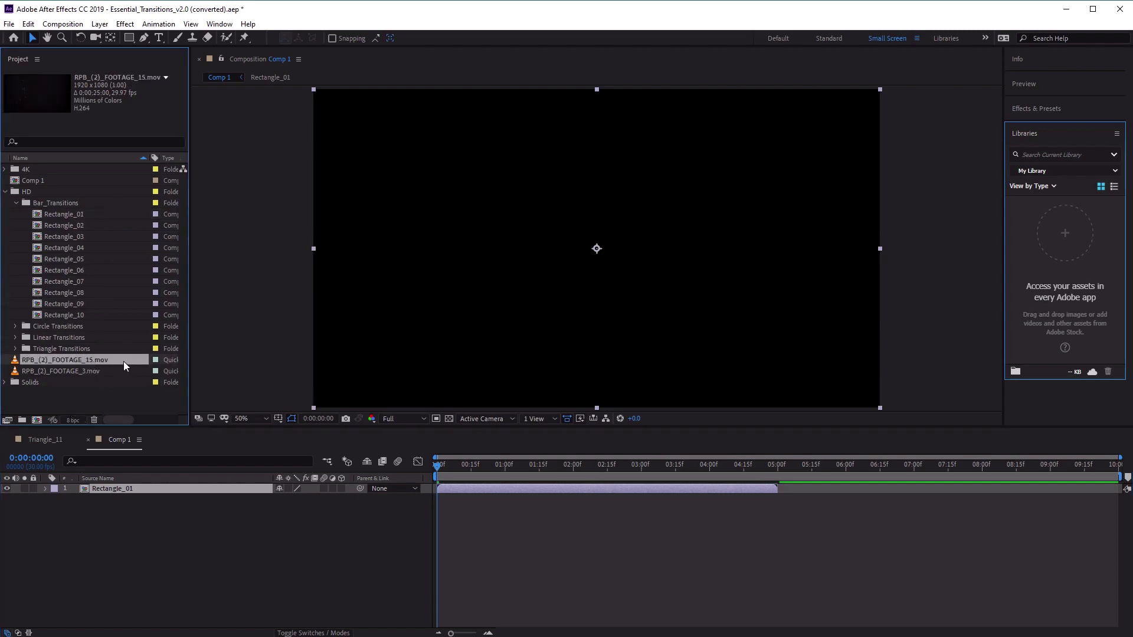
{"action": "left_click_drag", "start_coordinate": [124, 360], "coordinate": [213, 608]}
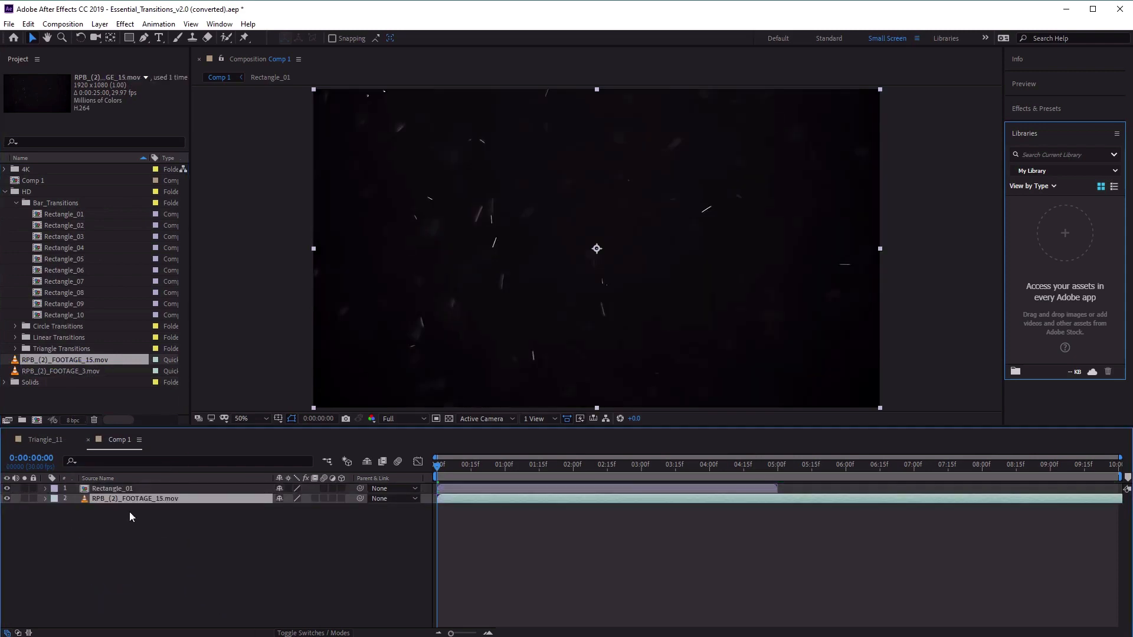
{"action": "left_click", "coordinate": [109, 488]}
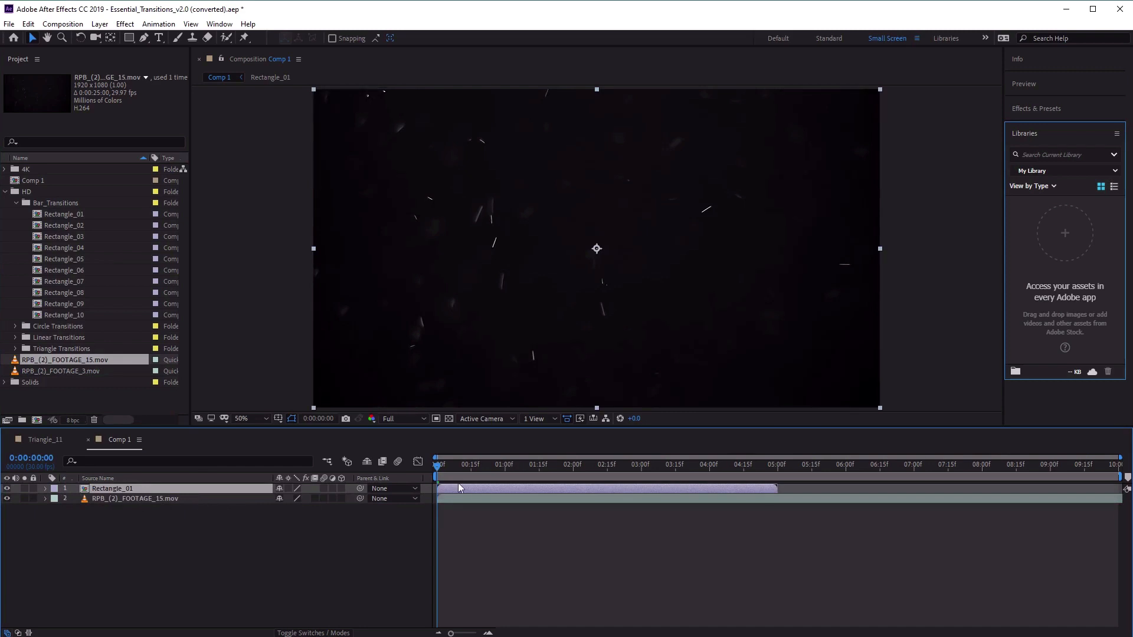
{"action": "left_click_drag", "start_coordinate": [438, 468], "coordinate": [380, 503]}
{"action": "left_click", "coordinate": [81, 373]}
{"action": "left_click_drag", "start_coordinate": [59, 370], "coordinate": [177, 493]}
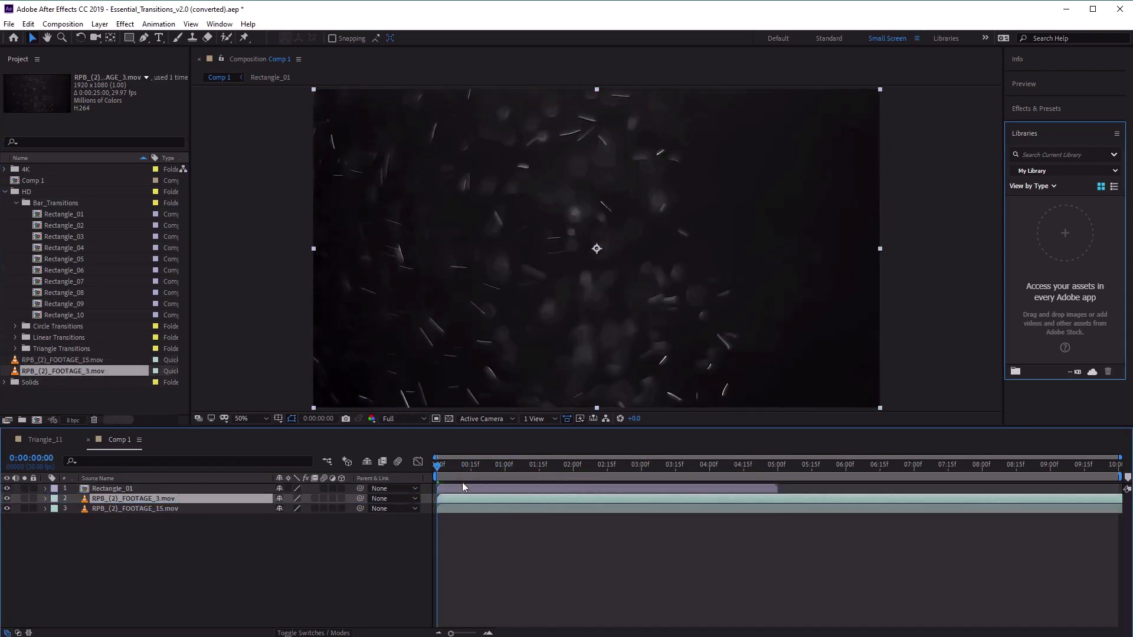
Move the start of the RPB_(2)_FOOTAGE_3.mov layer to 0:00:00:19 and preview the transition between the clips.
{"action": "left_click_drag", "start_coordinate": [437, 470], "coordinate": [482, 472]}
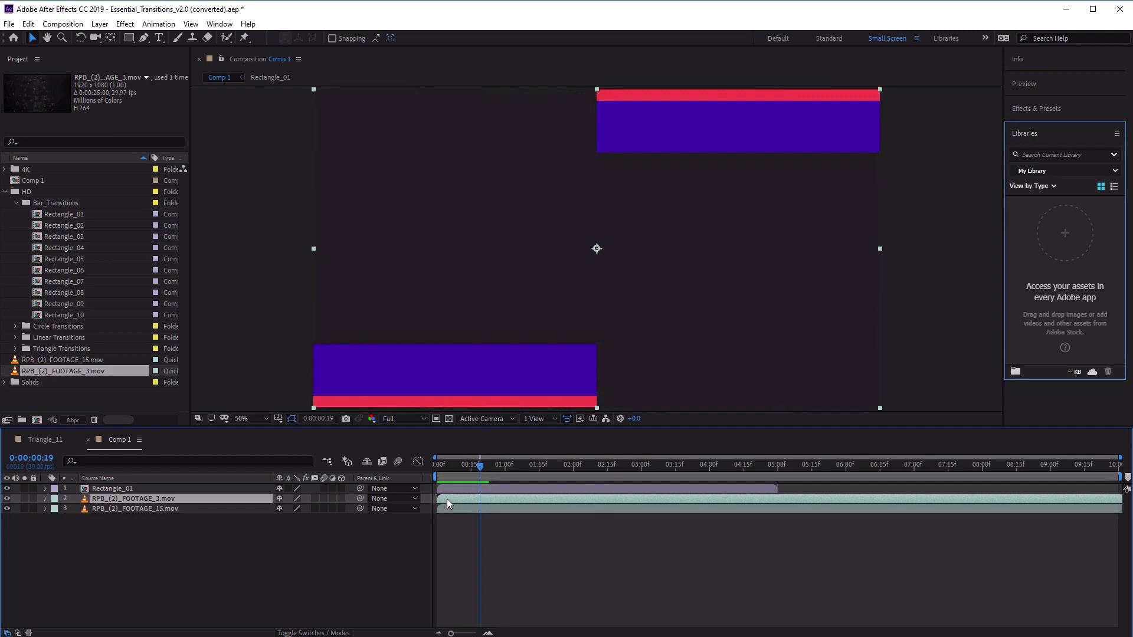
{"action": "left_click_drag", "start_coordinate": [482, 504], "coordinate": [490, 504]}
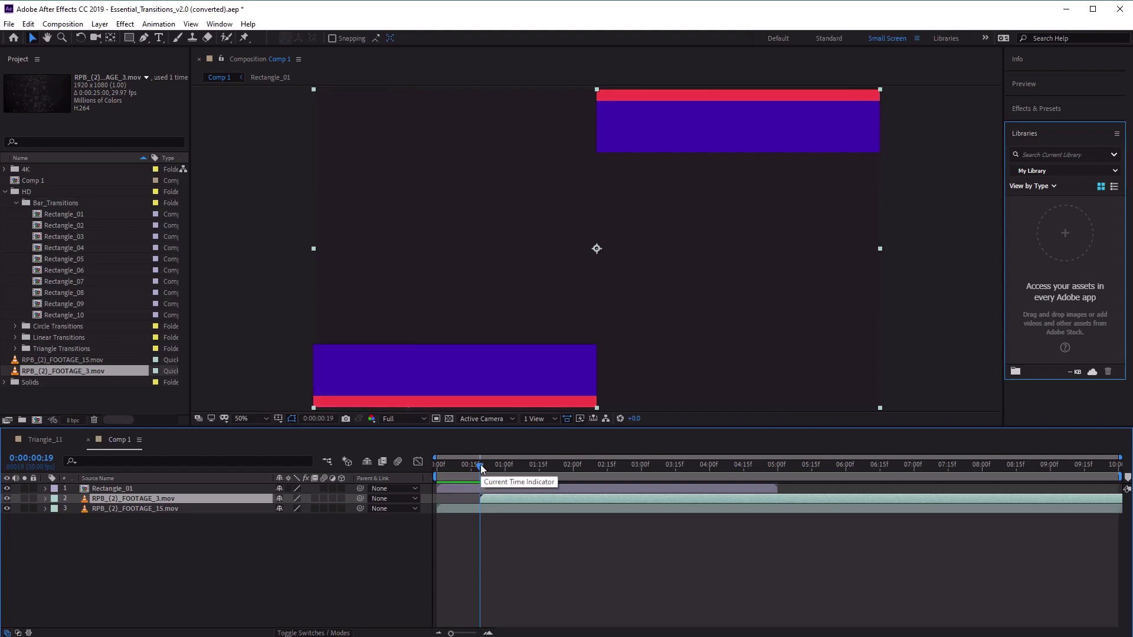
{"action": "left_click_drag", "start_coordinate": [482, 468], "coordinate": [420, 475]}
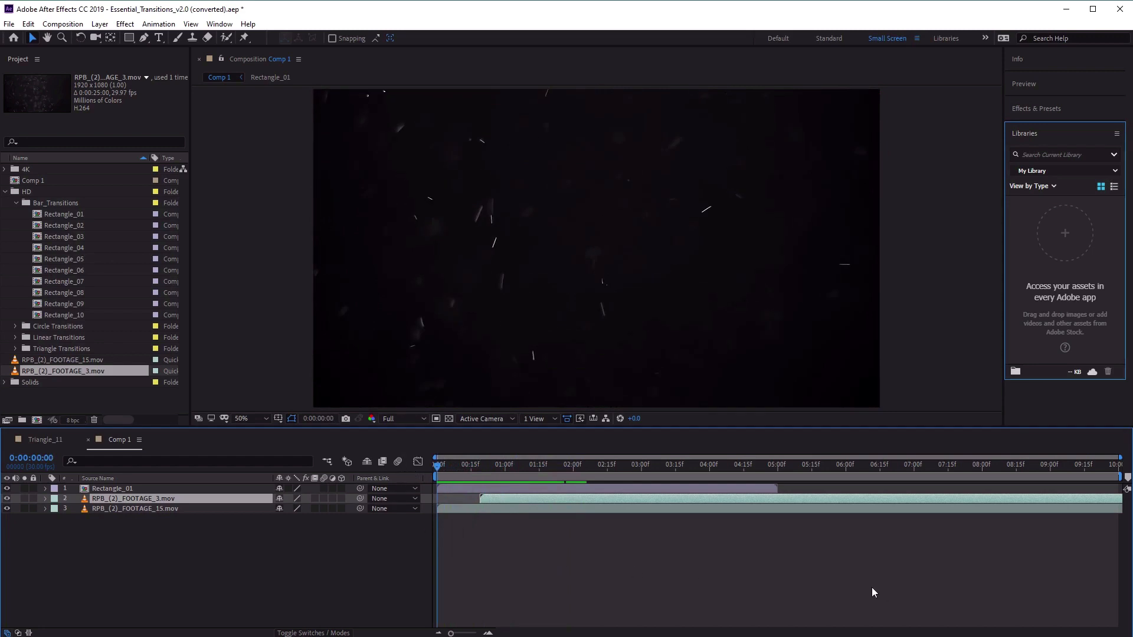
Show the contents of the HD Circle Transitions folder and delete the Rectangle_01 layer from Comp 1.
{"action": "left_click", "coordinate": [463, 489]}
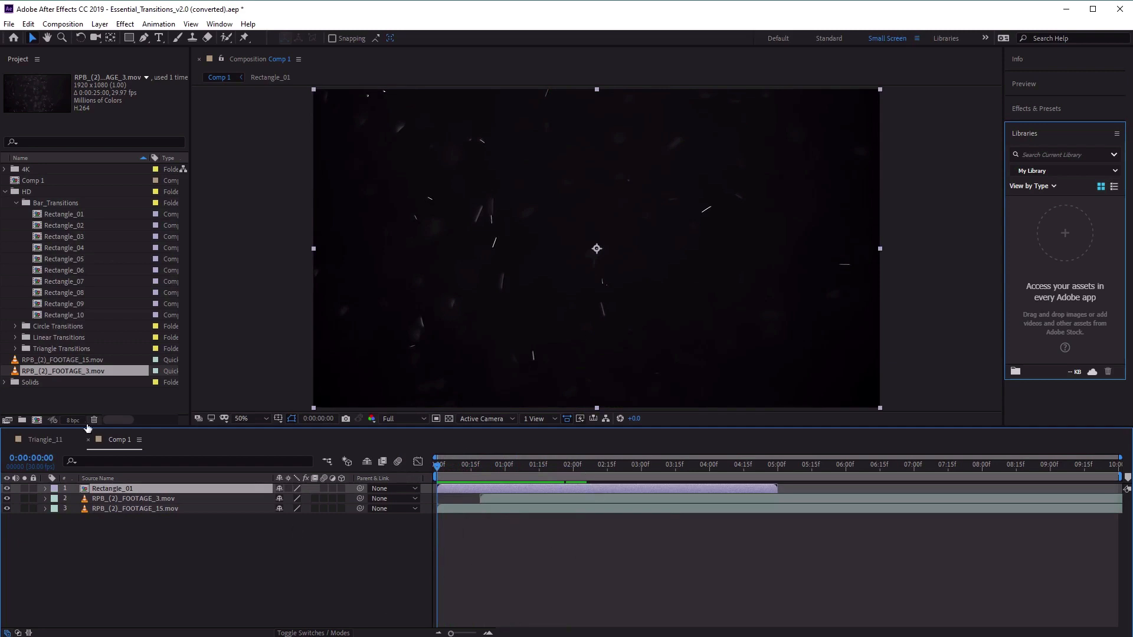
{"action": "left_click", "coordinate": [16, 203]}
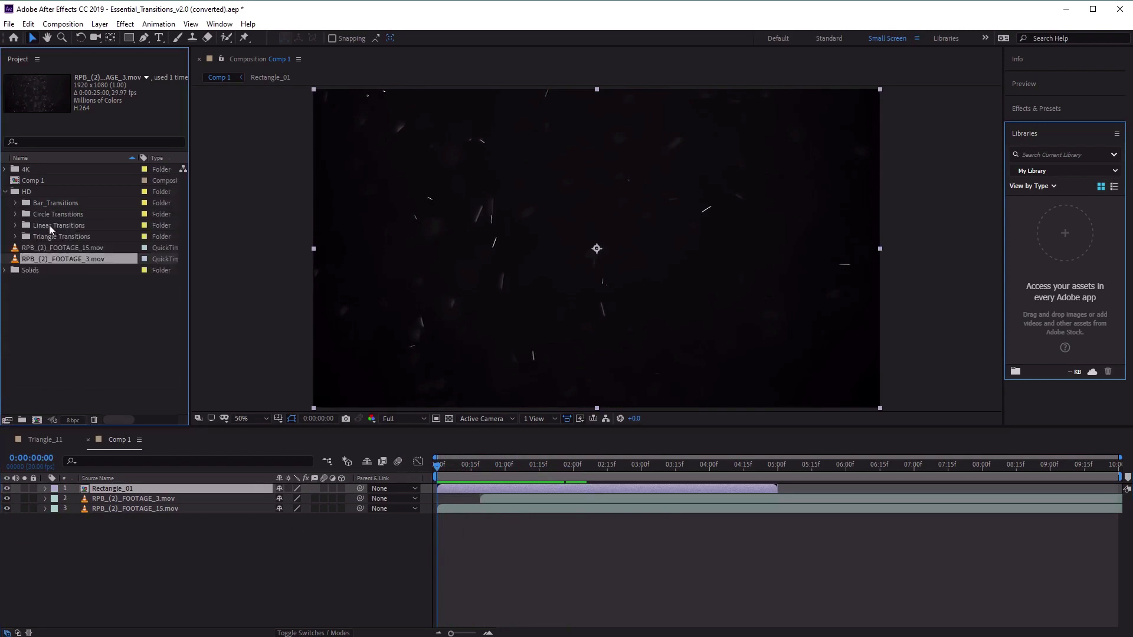
{"action": "left_click", "coordinate": [61, 214]}
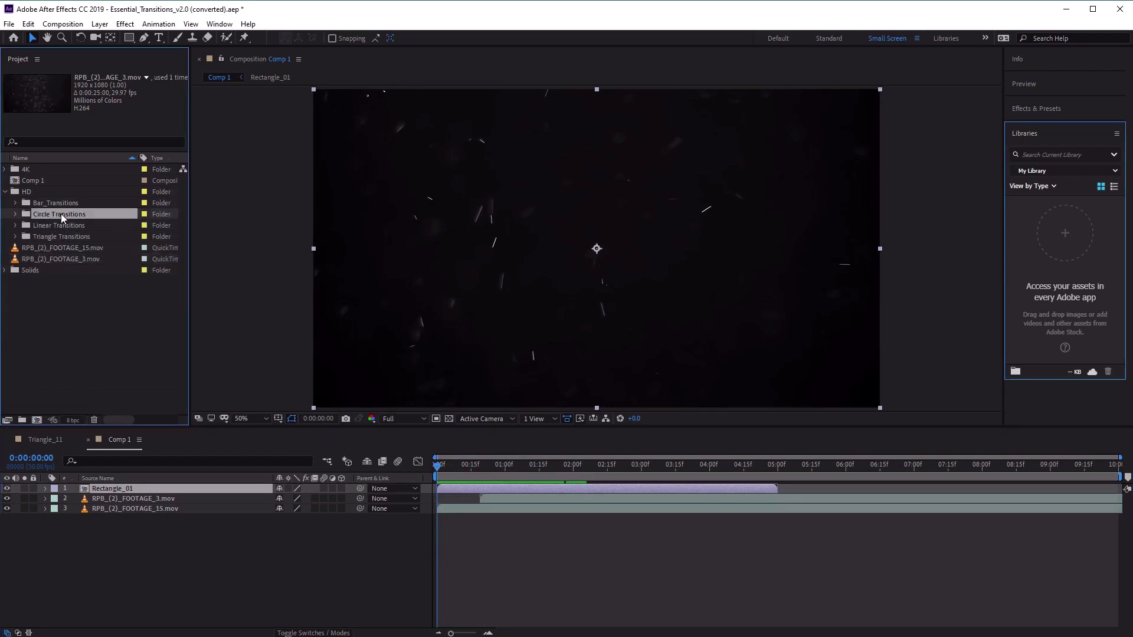
{"action": "left_click", "coordinate": [16, 214]}
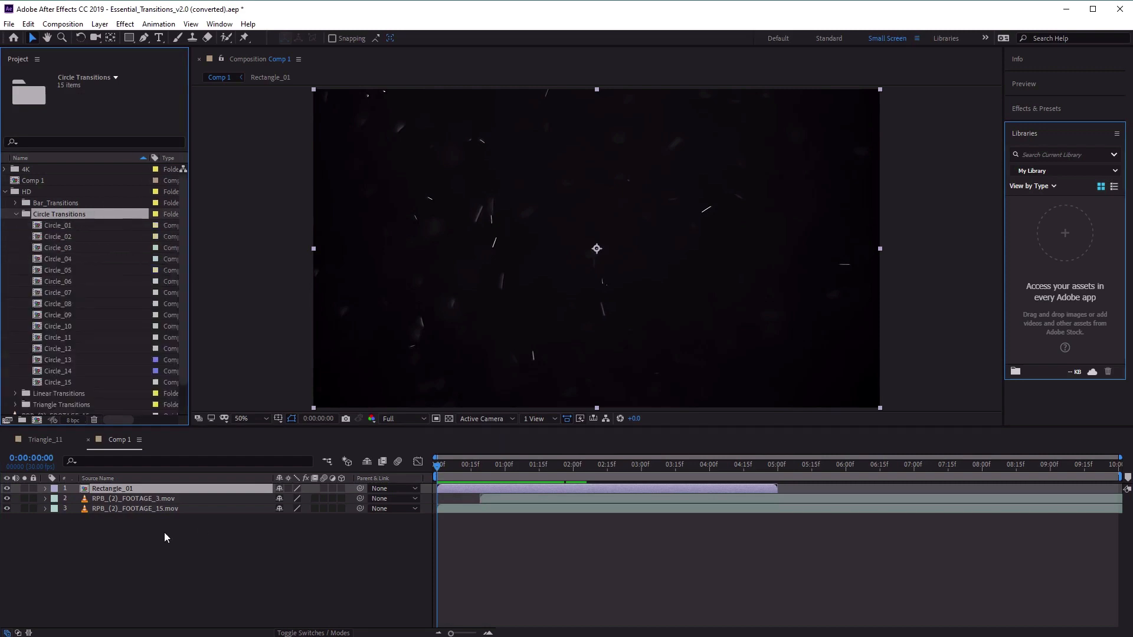
{"action": "left_click", "coordinate": [172, 489]}
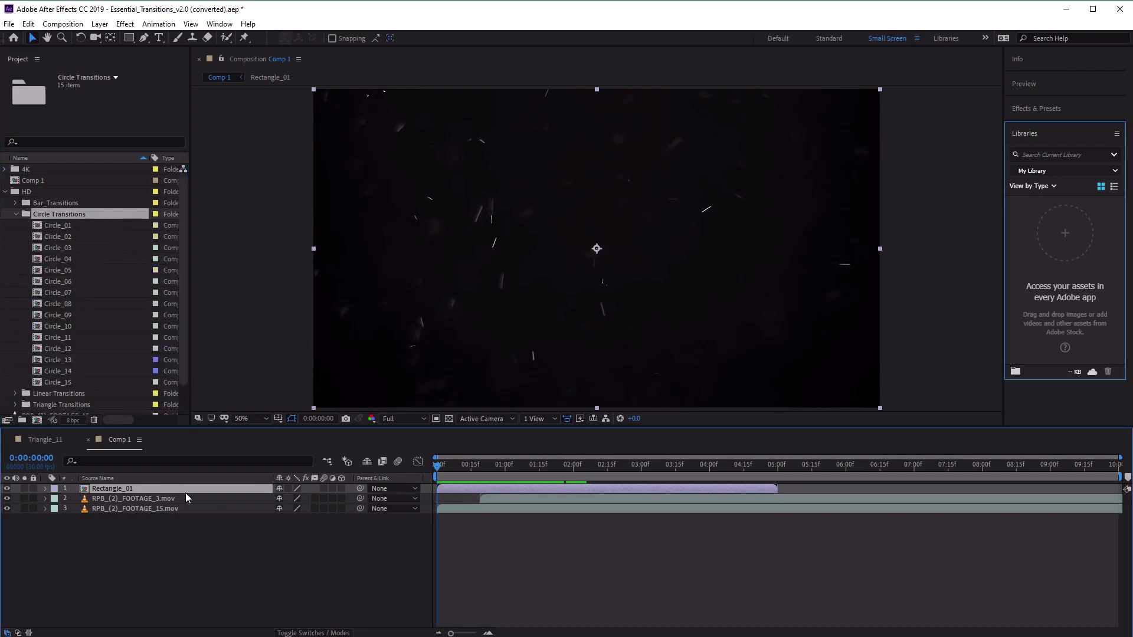
{"action": "key", "text": "Delete"}
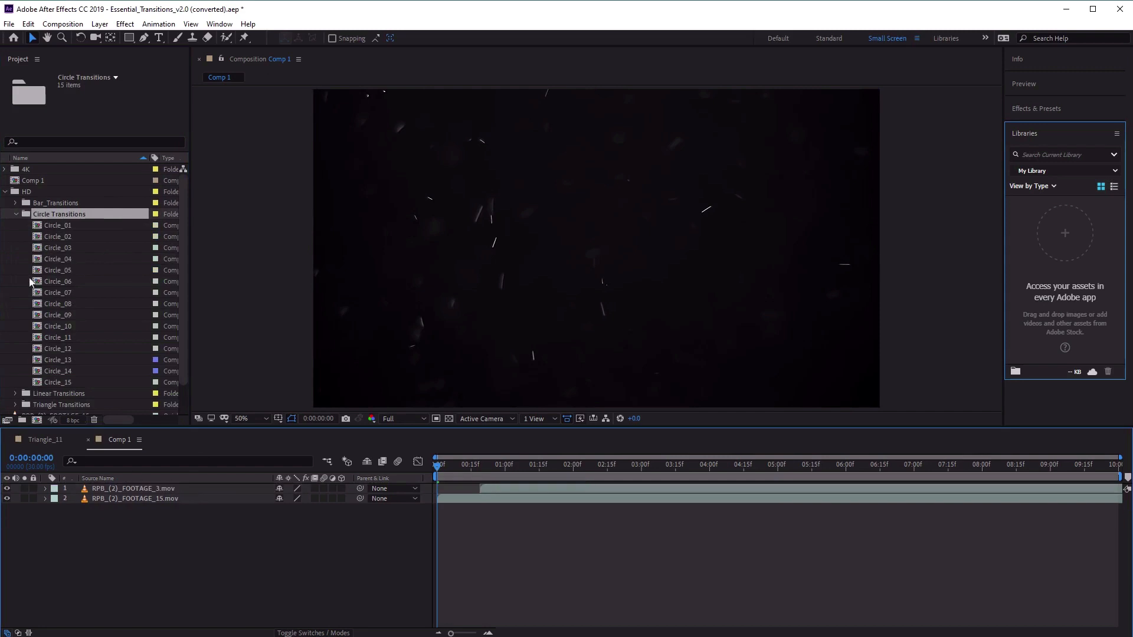
Add Circle_01 above the two footage layers in Comp 1 and scrub through the transition.
{"action": "left_click", "coordinate": [69, 224]}
{"action": "left_click_drag", "start_coordinate": [48, 224], "coordinate": [175, 487]}
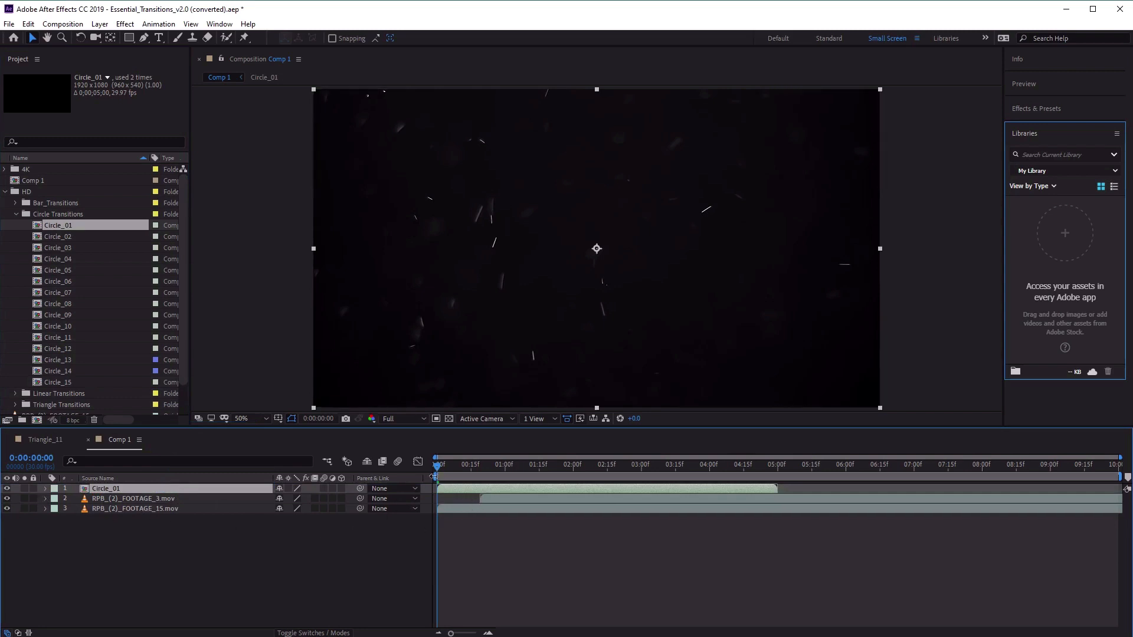
{"action": "left_click", "coordinate": [108, 502]}
{"action": "left_click", "coordinate": [115, 508]}
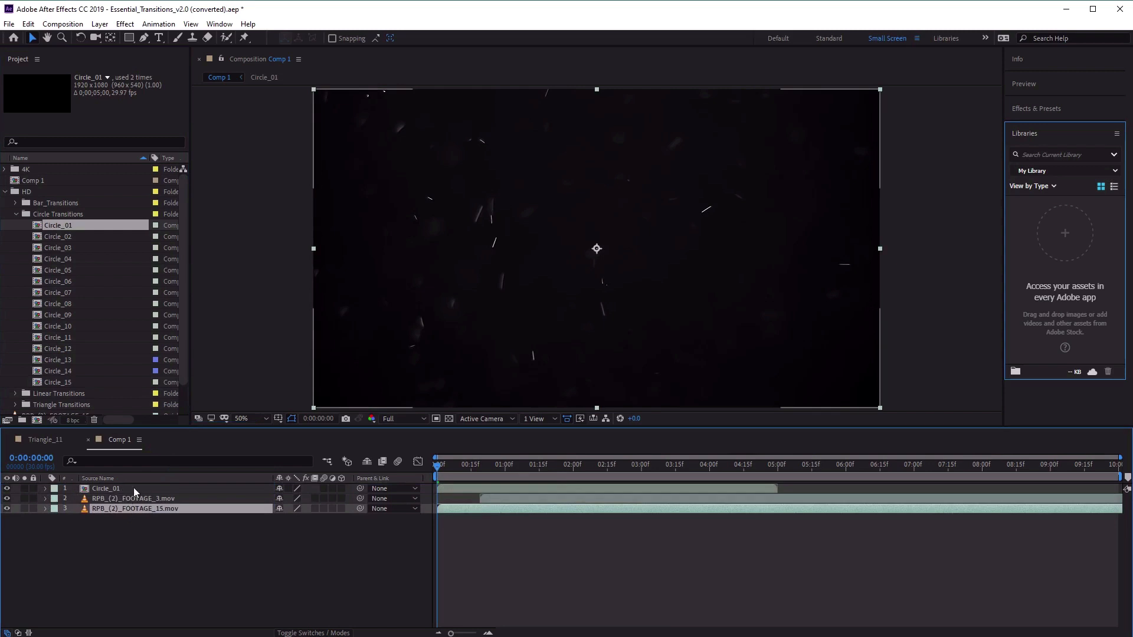
{"action": "left_click_drag", "start_coordinate": [437, 466], "coordinate": [516, 494]}
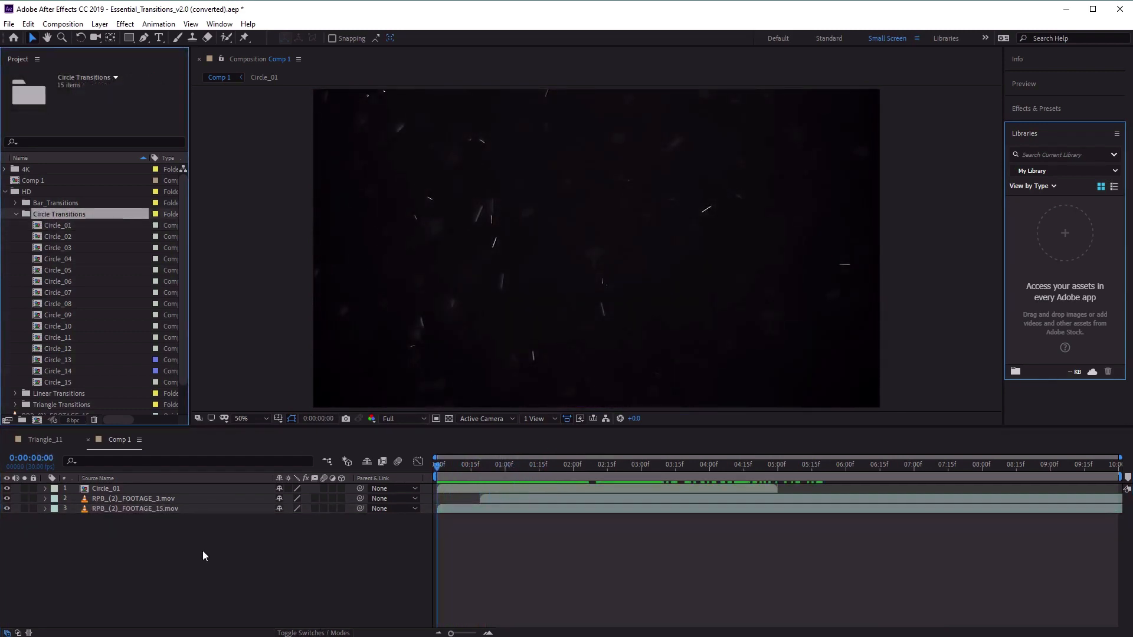
Add Linear_01 from the HD Linear Transitions folder as the top layer, starting at about 2 seconds.
{"action": "left_click", "coordinate": [16, 215]}
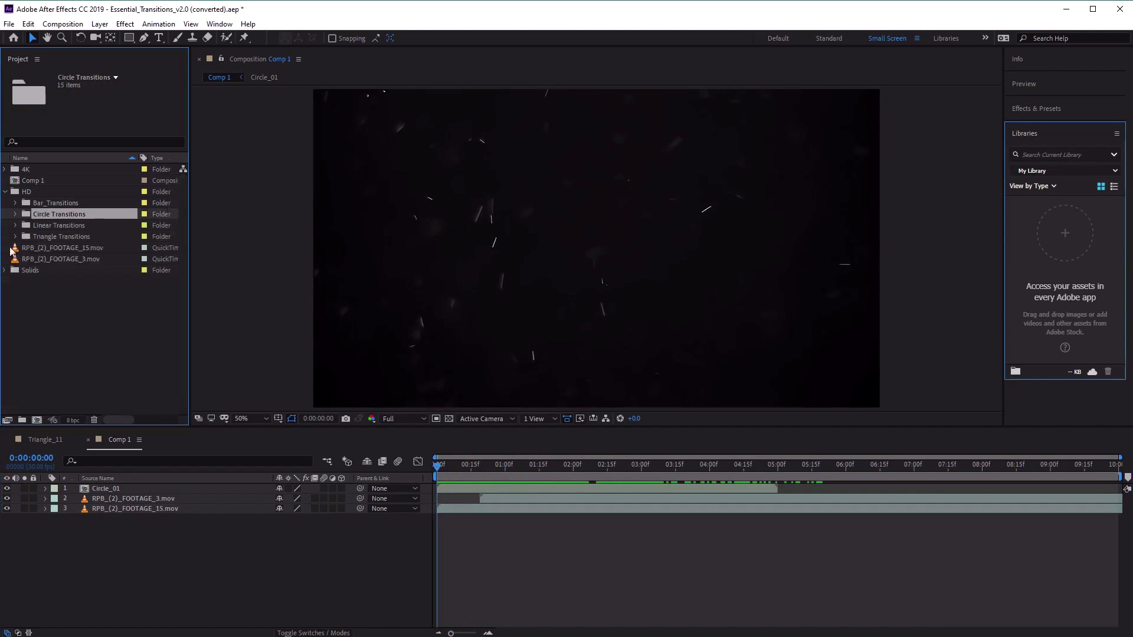
{"action": "left_click", "coordinate": [57, 235]}
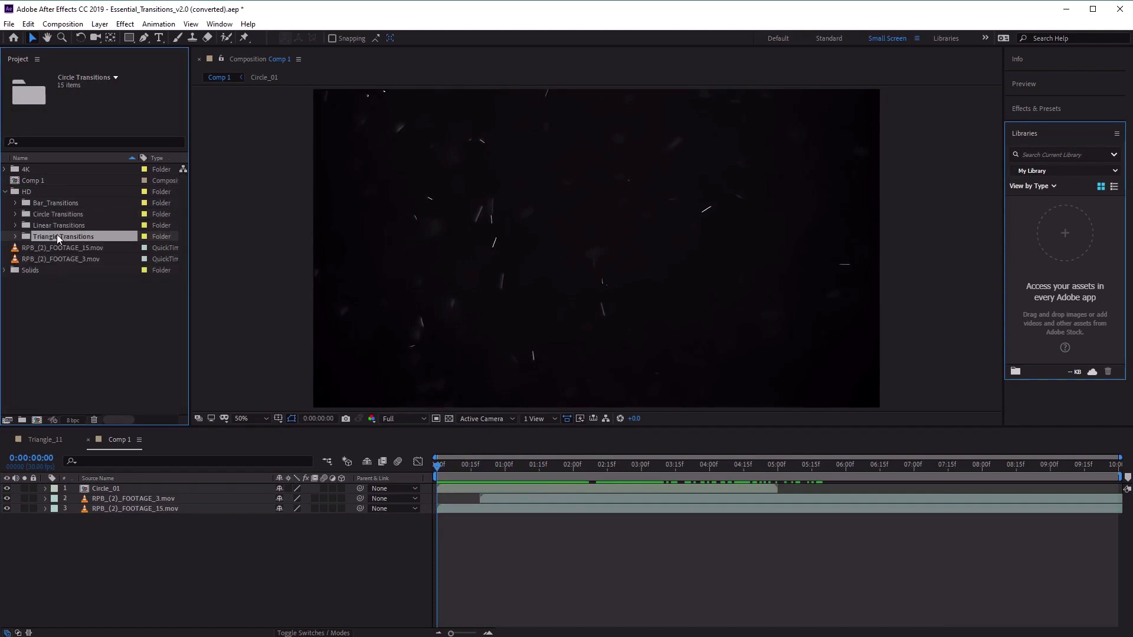
{"action": "left_click", "coordinate": [15, 225]}
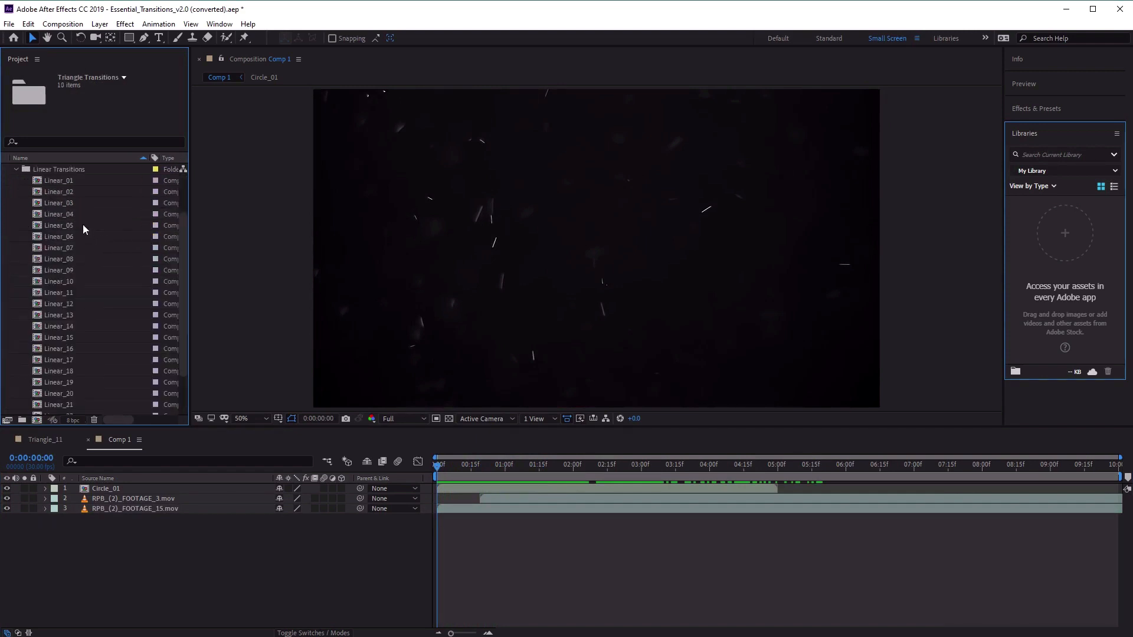
{"action": "left_click", "coordinate": [72, 181]}
{"action": "left_click_drag", "start_coordinate": [48, 180], "coordinate": [165, 486]}
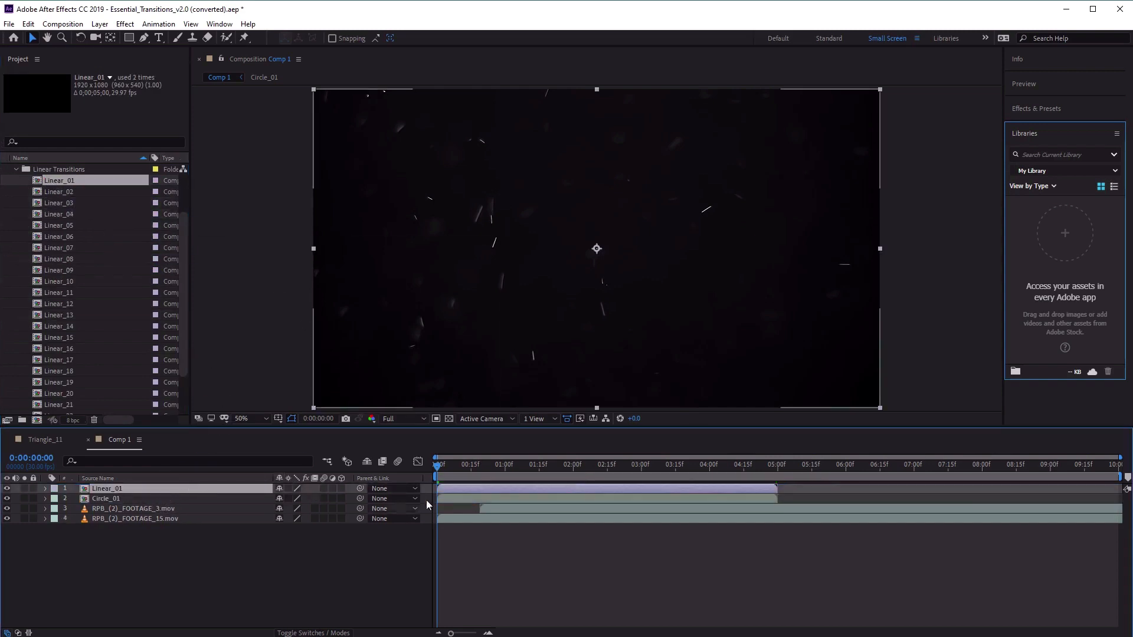
{"action": "left_click_drag", "start_coordinate": [448, 490], "coordinate": [579, 493]}
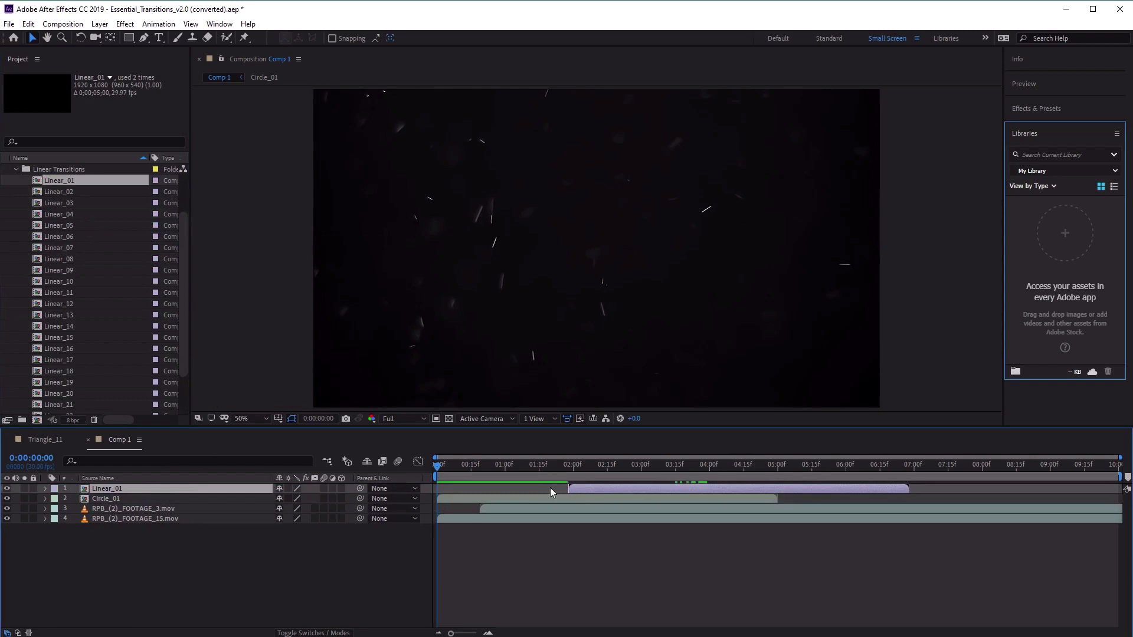
Duplicate the RPB_(2)_FOOTAGE_3.mov layer, start the copy at 0:00:02:19 under the Linear_01 transition and scrub through the result.
{"action": "left_click_drag", "start_coordinate": [443, 462], "coordinate": [616, 476]}
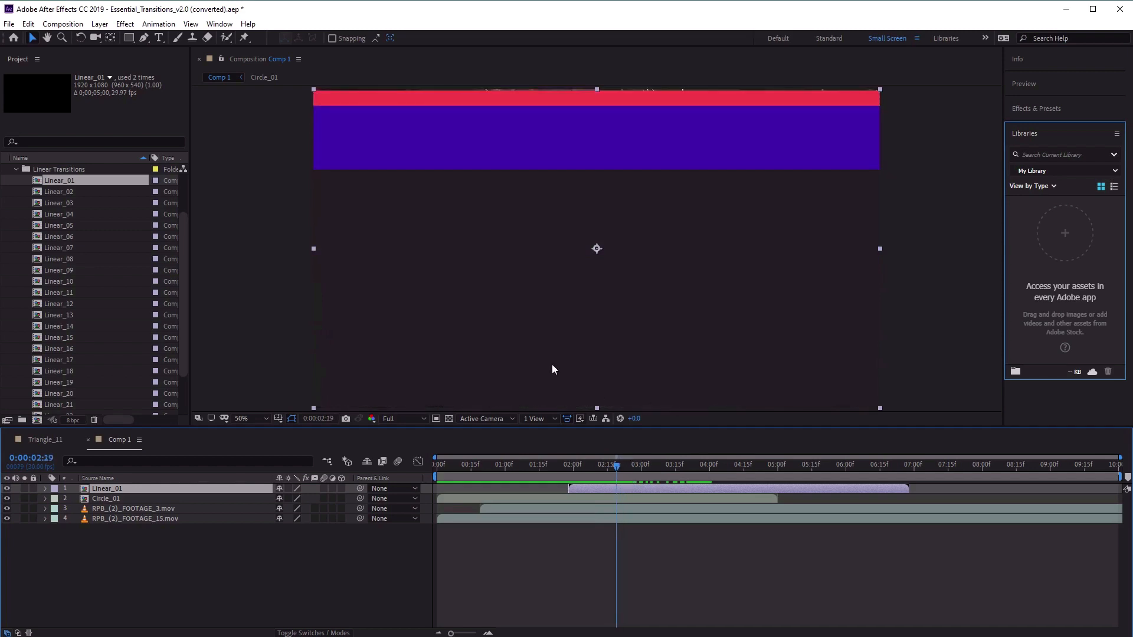
{"action": "left_click", "coordinate": [15, 171]}
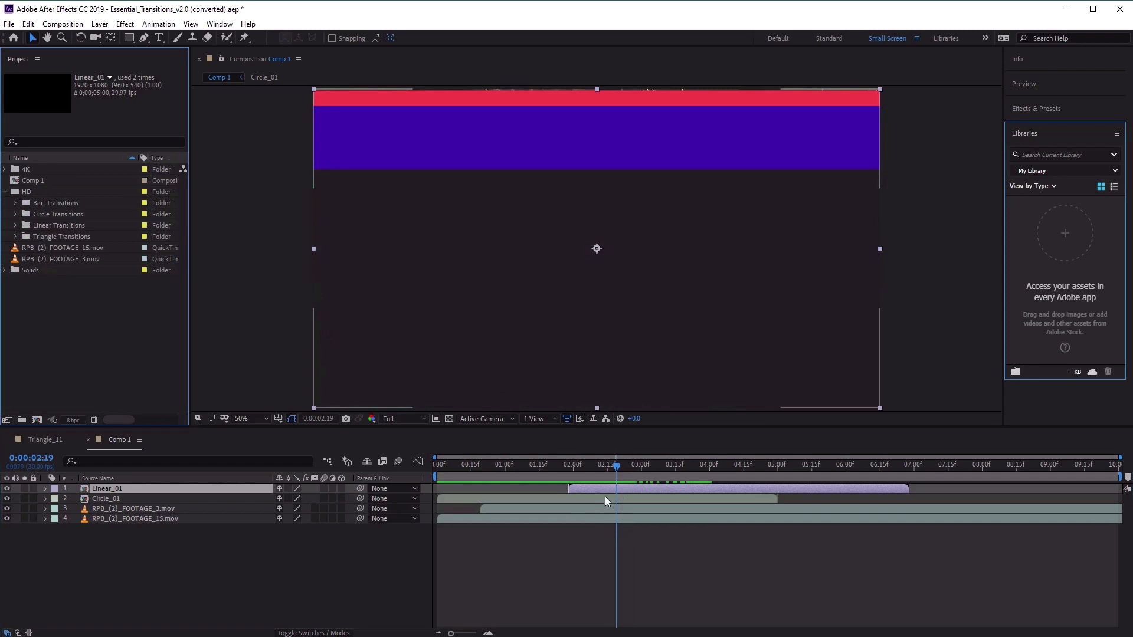
{"action": "left_click", "coordinate": [161, 509]}
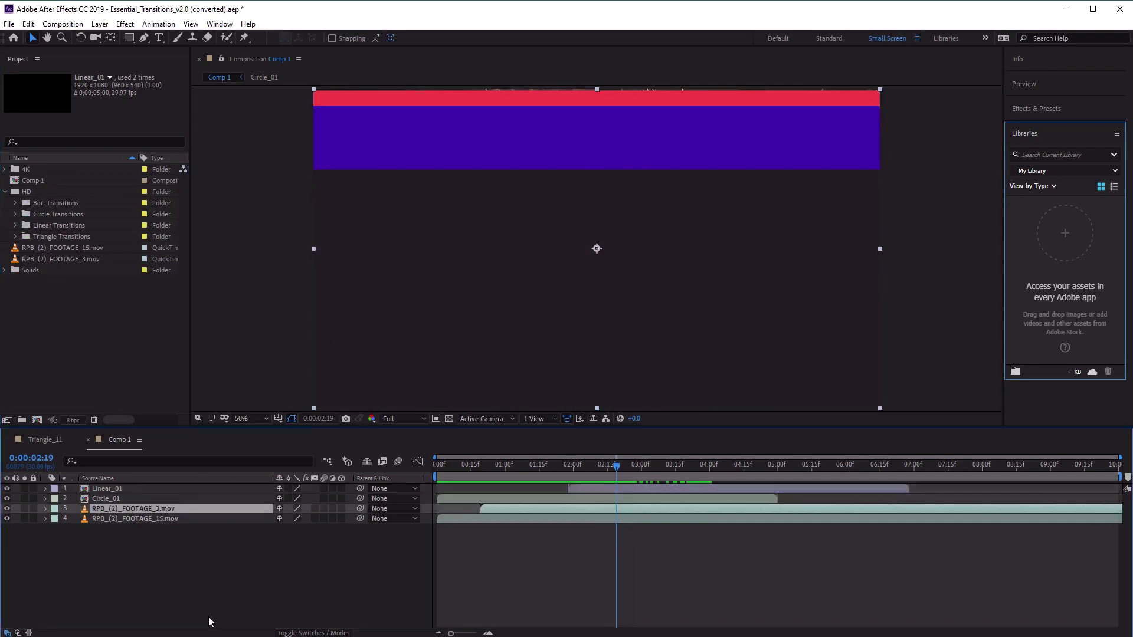
{"action": "key", "text": "ctrl+d"}
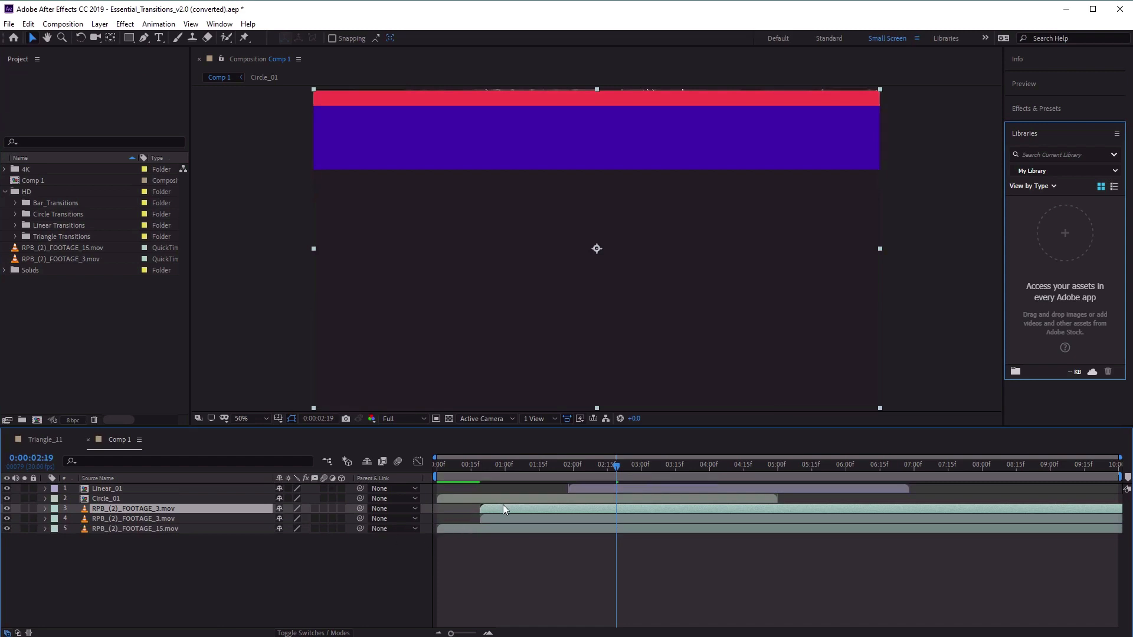
{"action": "left_click_drag", "start_coordinate": [504, 506], "coordinate": [636, 512]}
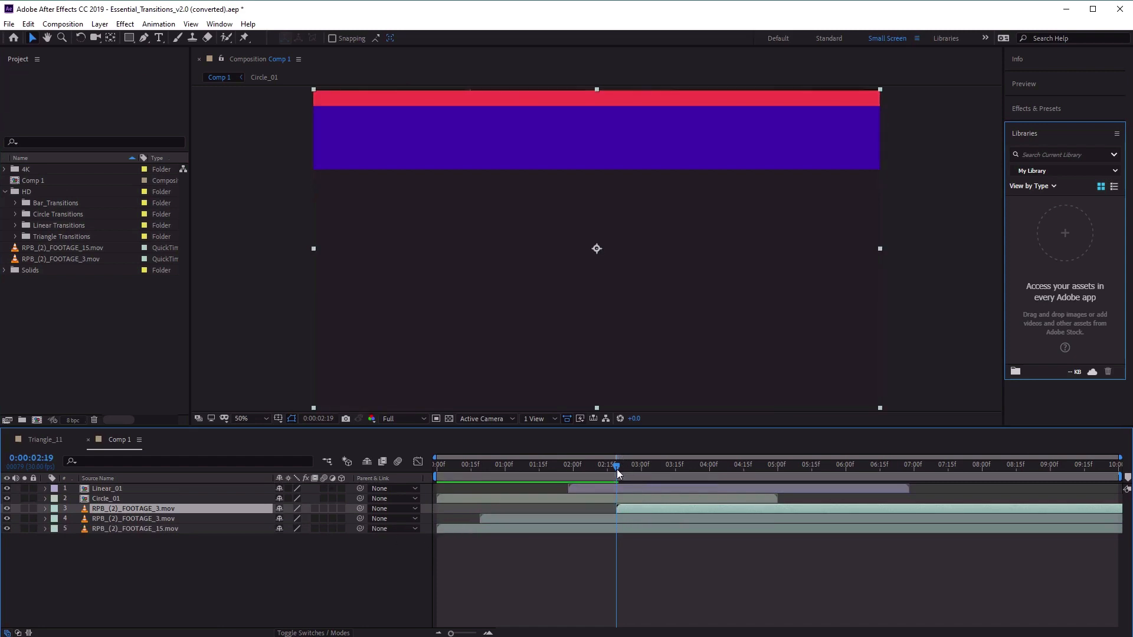
{"action": "left_click_drag", "start_coordinate": [617, 469], "coordinate": [711, 473]}
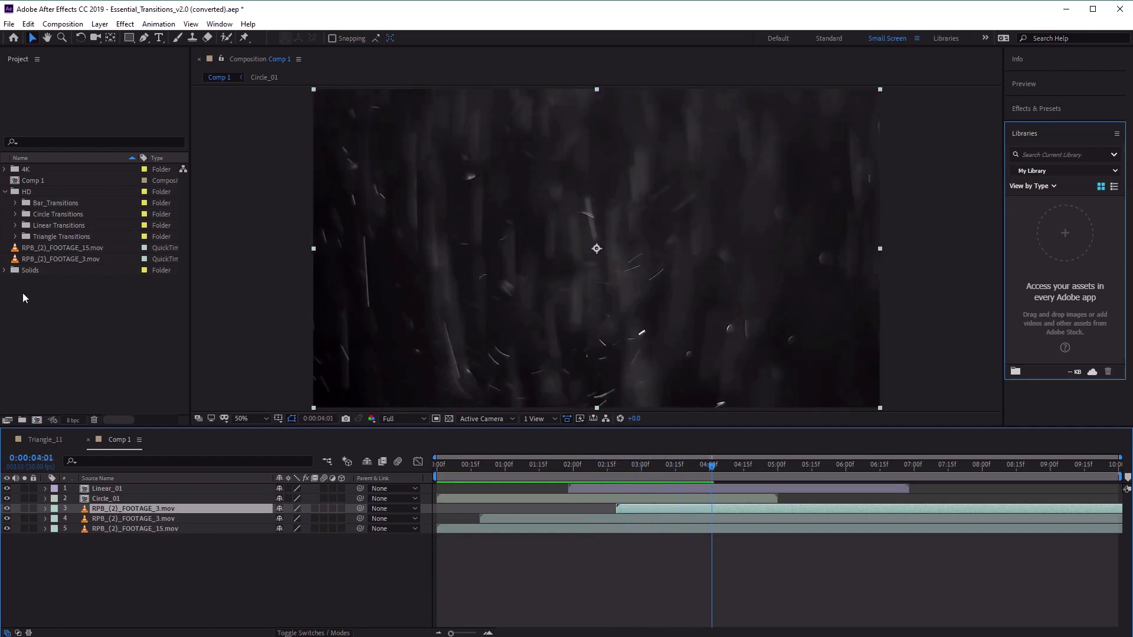
Add Triangle_01 from the HD Triangle Transitions folder as the top layer, starting at about 4.7 seconds, and scrub to 0:00:05:18.
{"action": "left_click", "coordinate": [48, 236]}
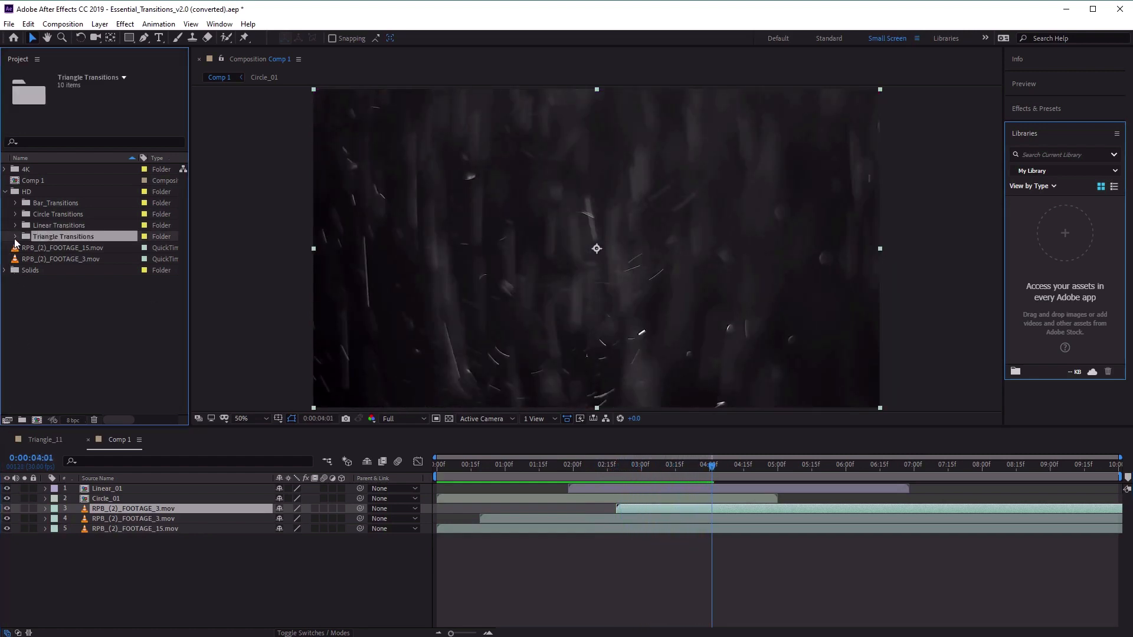
{"action": "left_click", "coordinate": [15, 237]}
{"action": "left_click", "coordinate": [73, 248]}
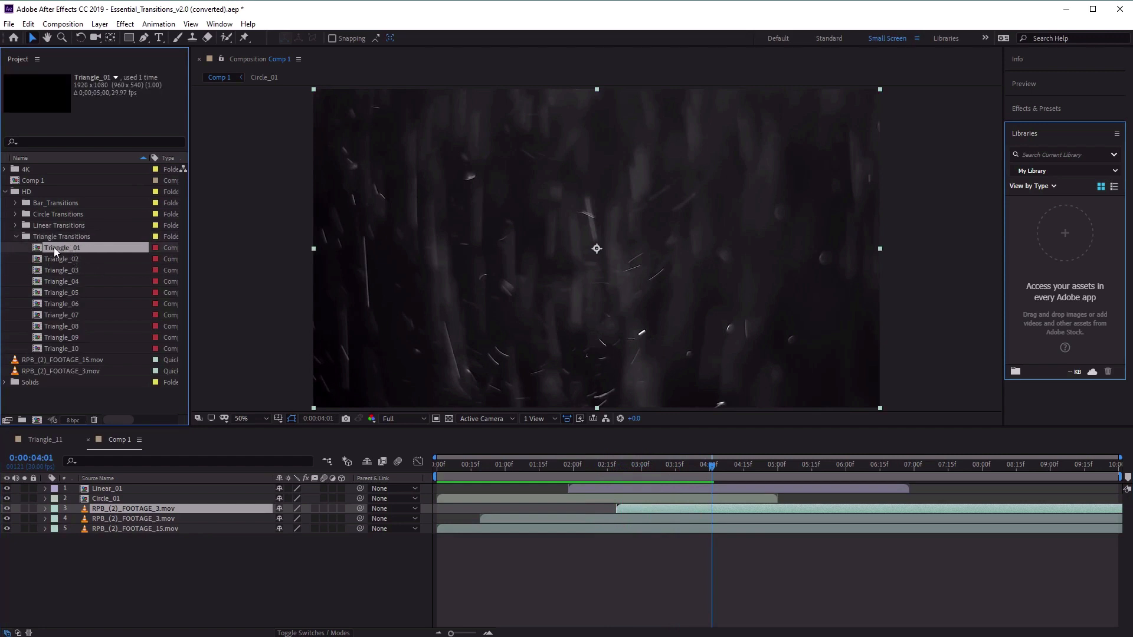
{"action": "left_click_drag", "start_coordinate": [54, 247], "coordinate": [172, 487]}
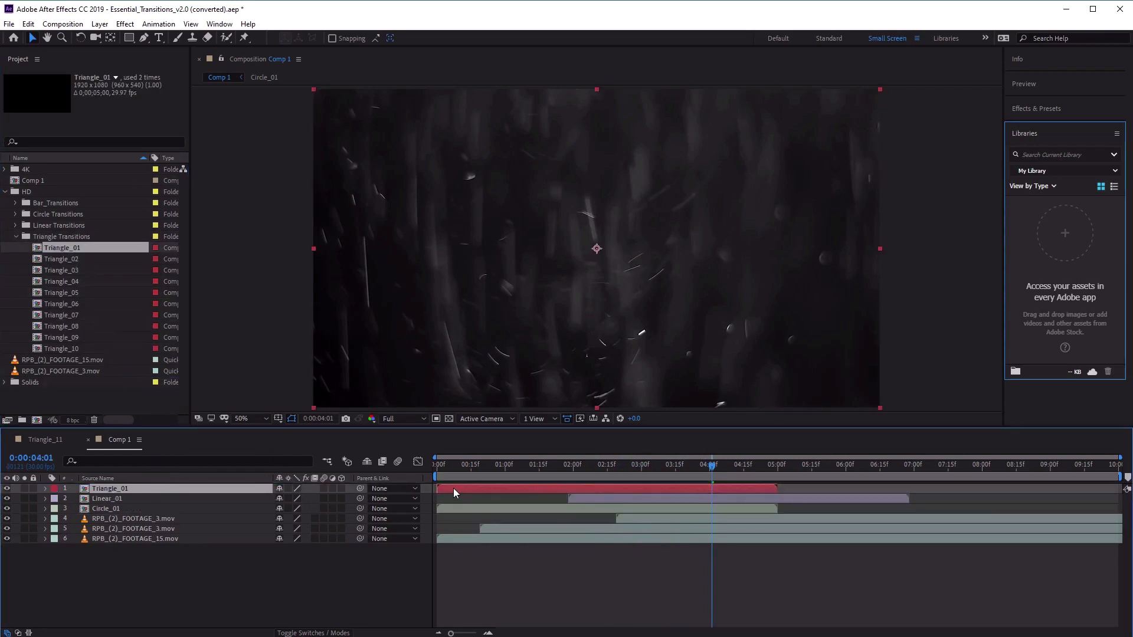
{"action": "left_click_drag", "start_coordinate": [454, 487], "coordinate": [774, 493]}
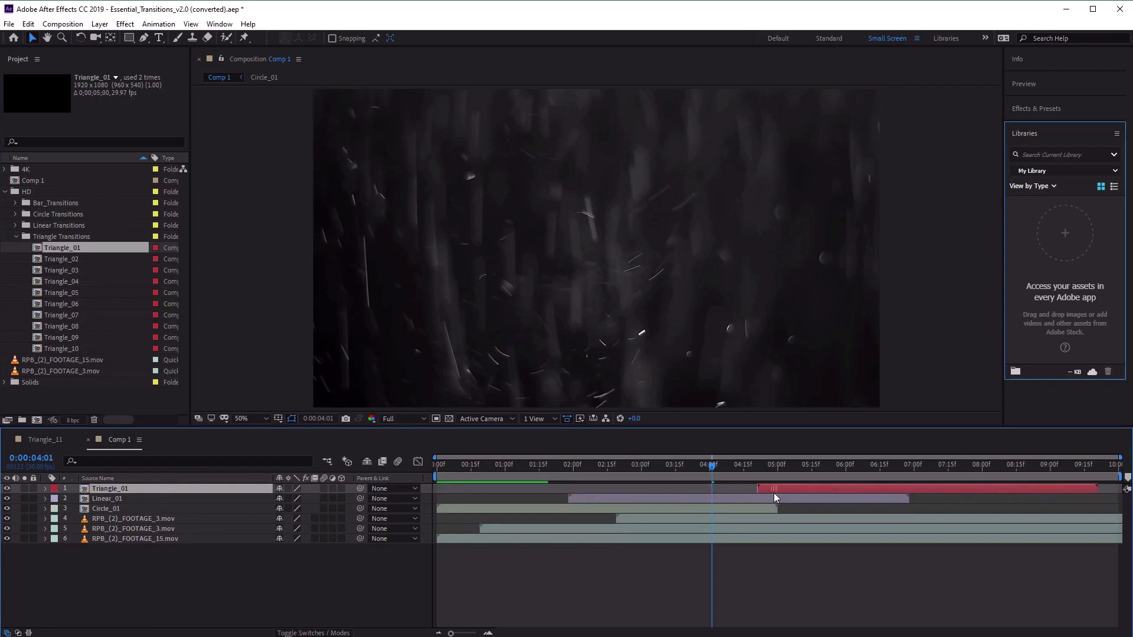
{"action": "left_click_drag", "start_coordinate": [713, 466], "coordinate": [819, 481]}
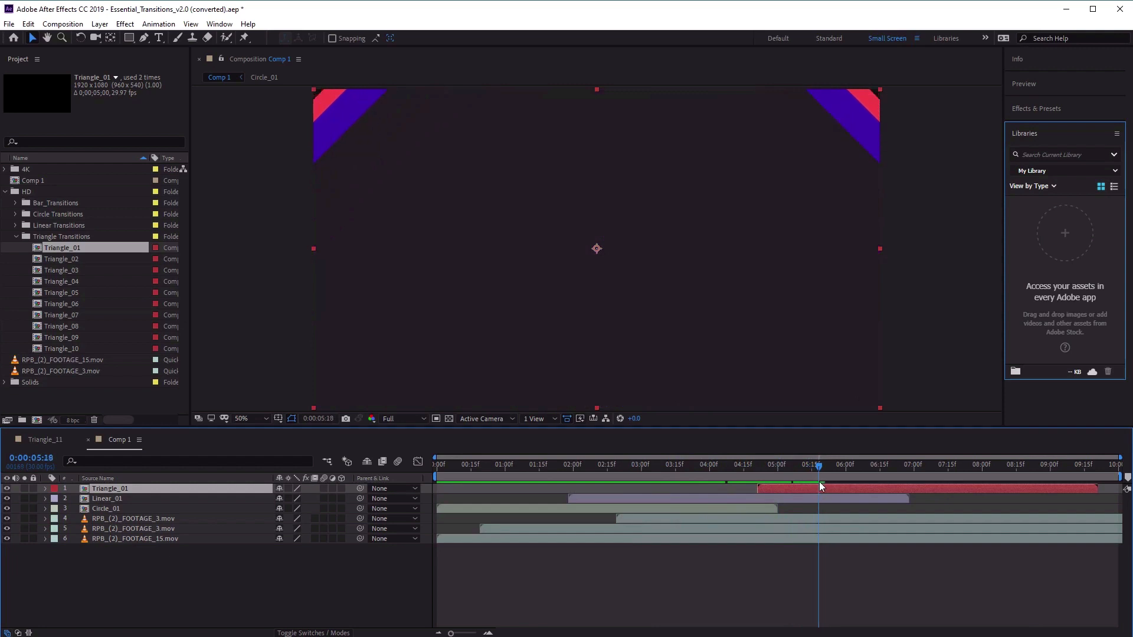
Duplicate the RPB_(2)_FOOTAGE_15.mov layer, place the copy above the other footage layers starting at 0:00:05:18, and scrub through the Triangle_01 transition.
{"action": "left_click", "coordinate": [606, 538]}
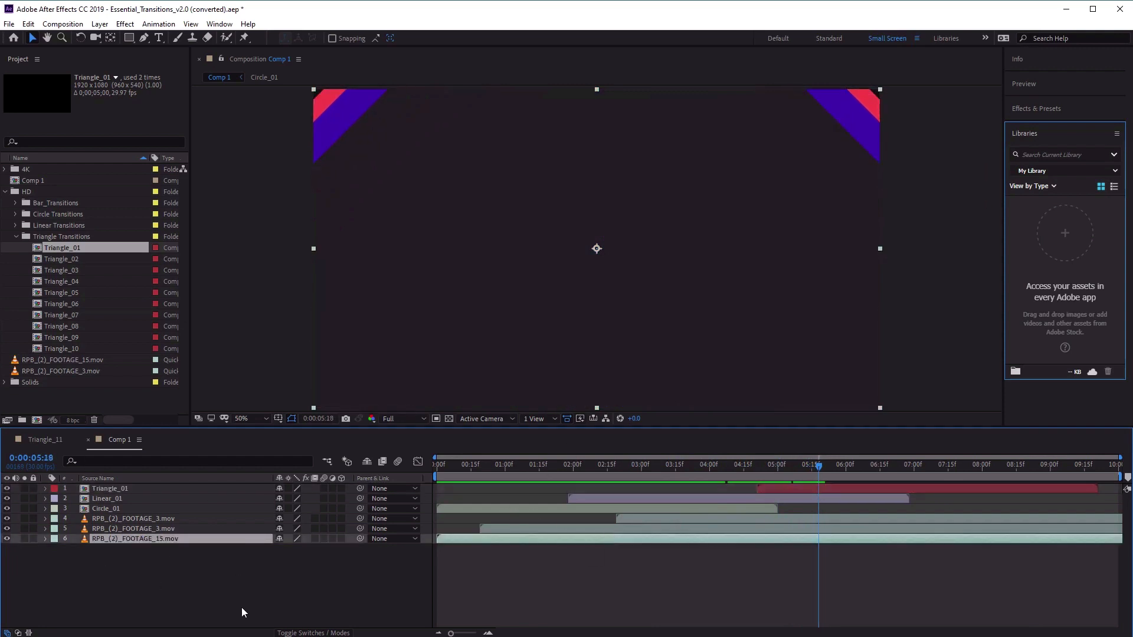
{"action": "key", "text": "ctrl+d"}
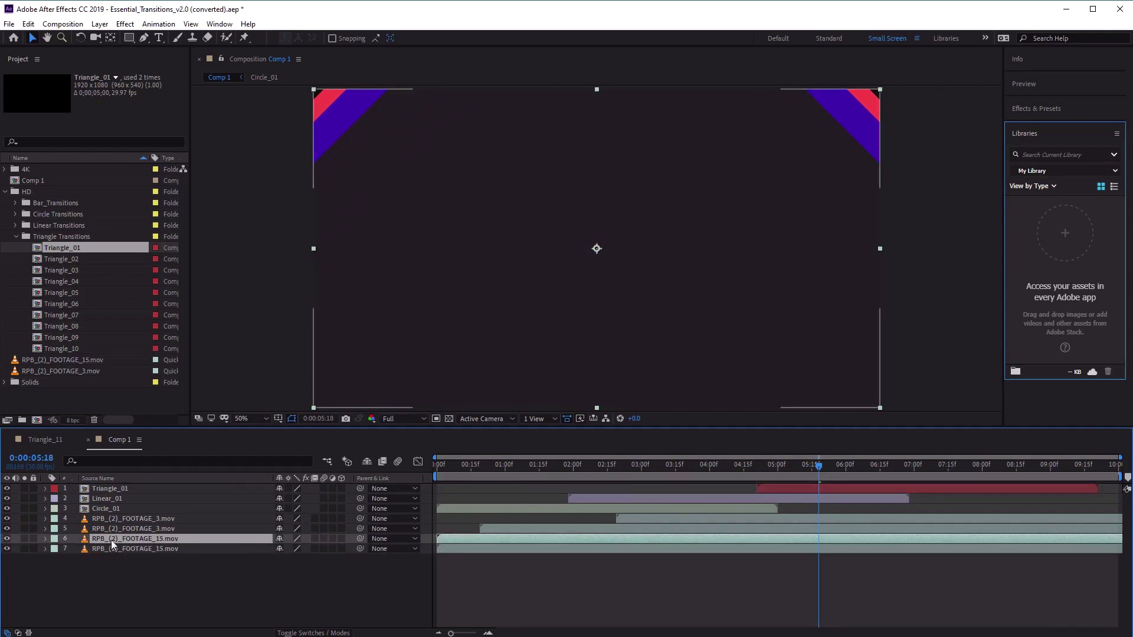
{"action": "left_click_drag", "start_coordinate": [111, 540], "coordinate": [152, 516]}
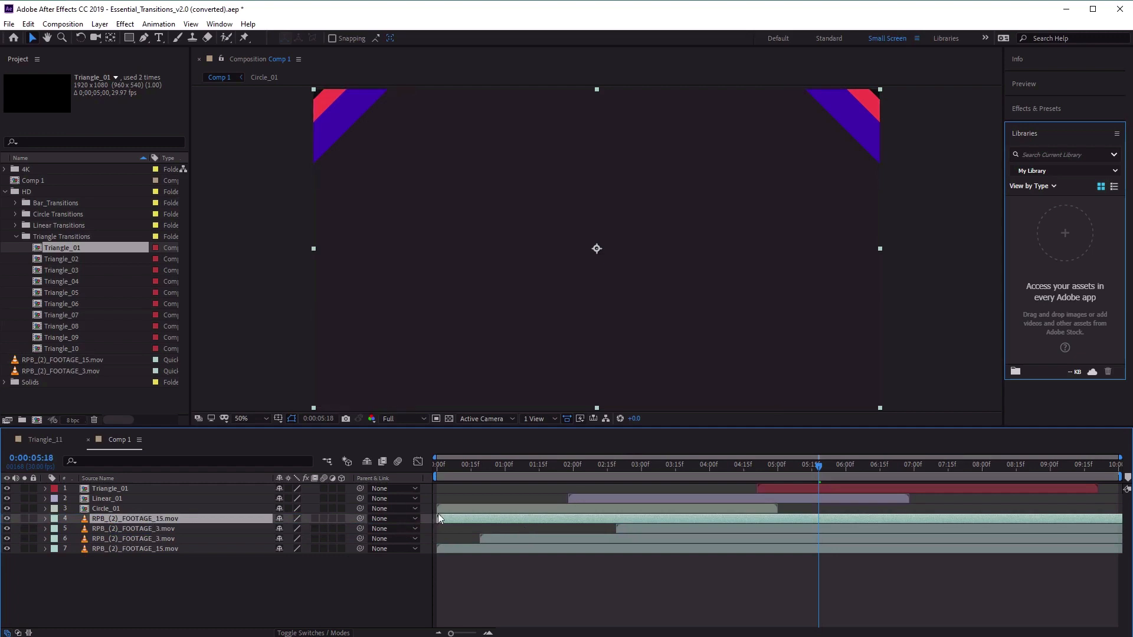
{"action": "left_click_drag", "start_coordinate": [443, 518], "coordinate": [819, 523]}
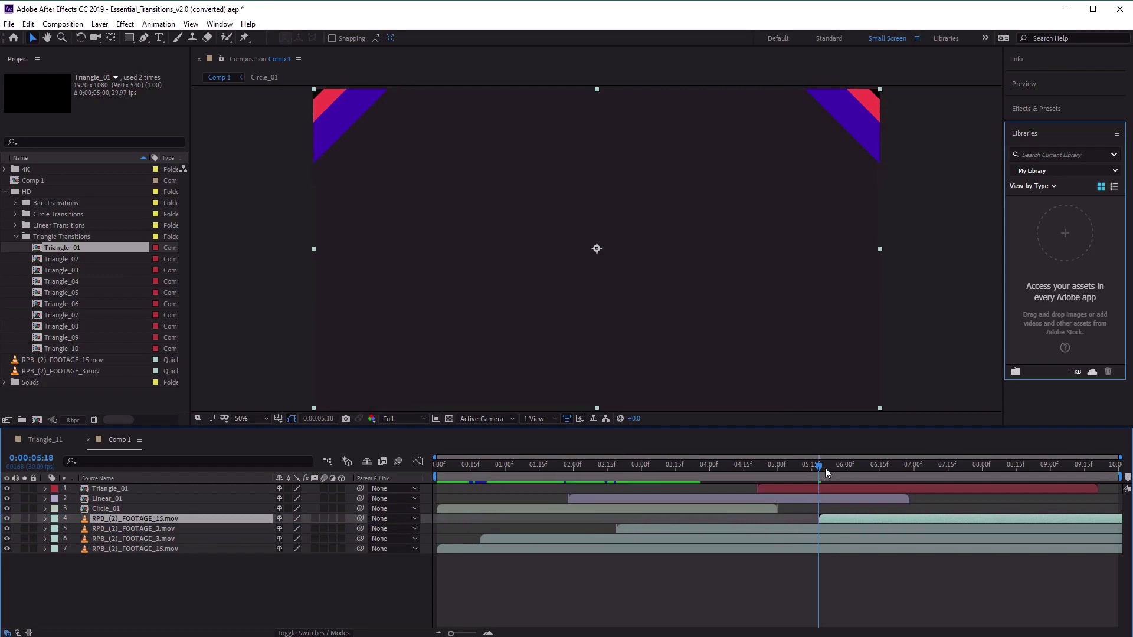
{"action": "left_click_drag", "start_coordinate": [819, 465], "coordinate": [906, 500]}
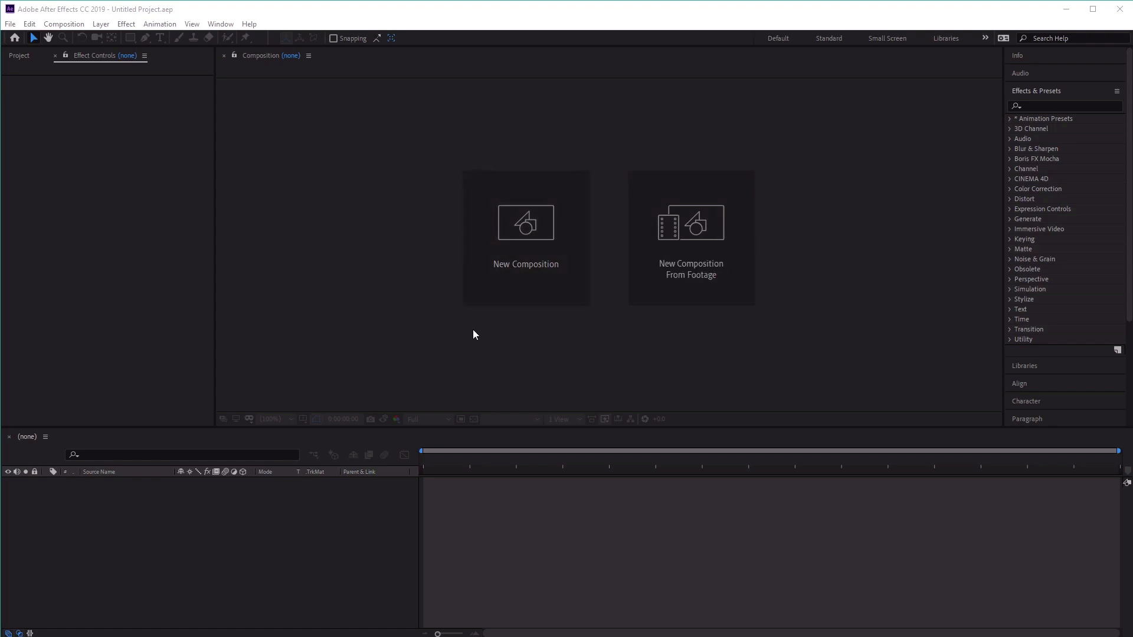
Create a 1920 x 1080, 30 fps composition named Horizontal Slider with a duration of 0:00:04:00.
{"action": "left_click", "coordinate": [509, 243]}
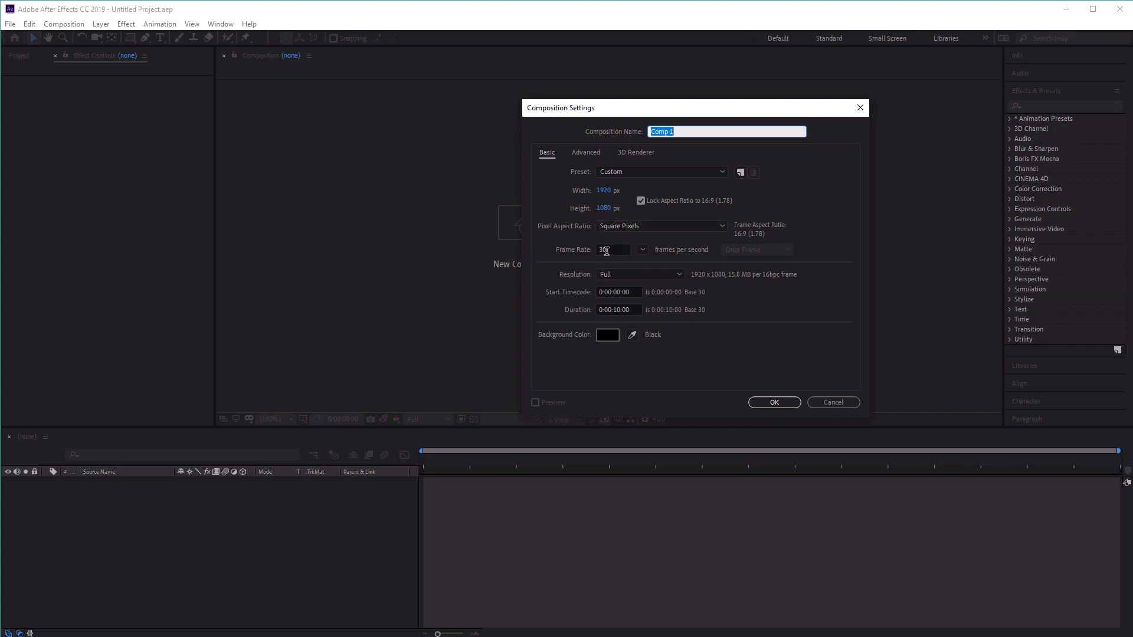
{"action": "left_click", "coordinate": [618, 309]}
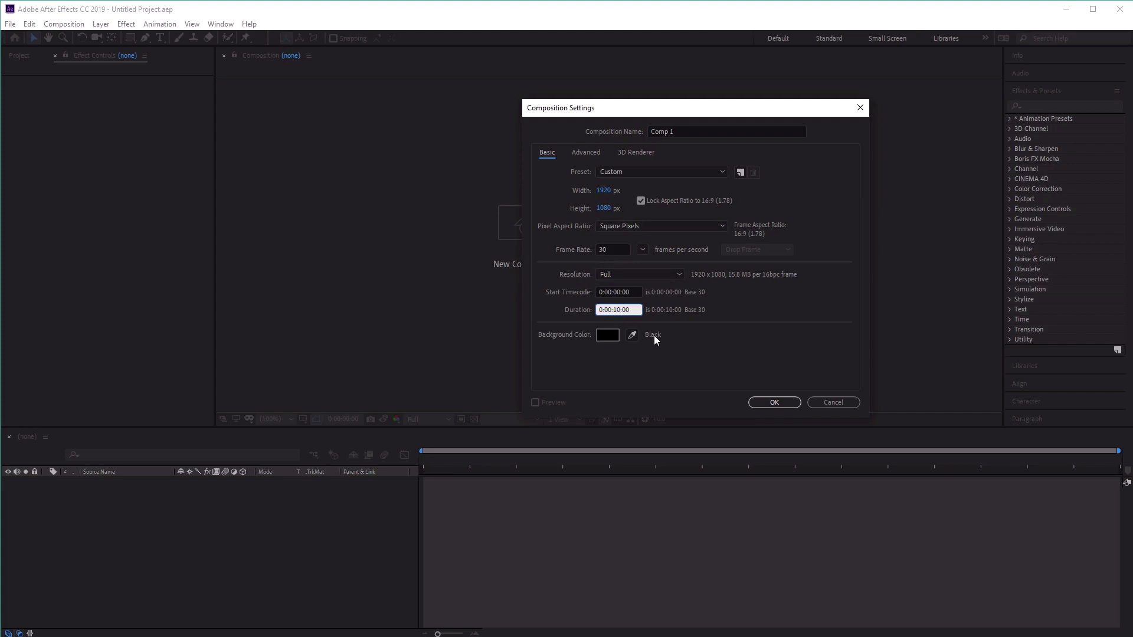
{"action": "key", "text": "BackSpace"}
{"action": "key", "text": "BackSpace"}
{"action": "type", "text": "04"}
{"action": "left_click", "coordinate": [679, 131]}
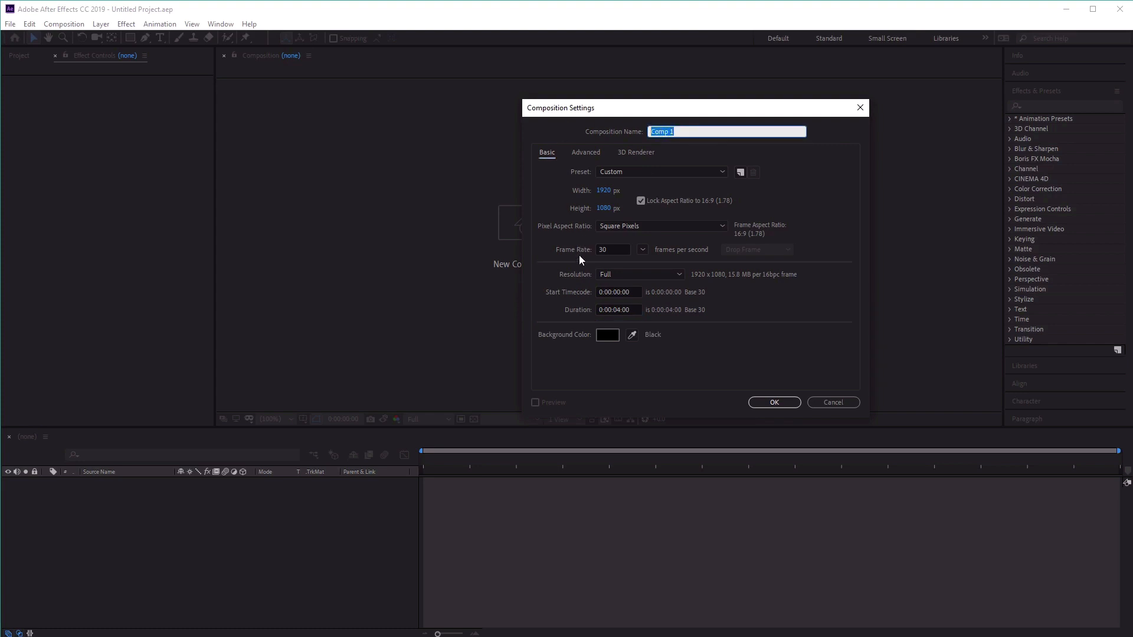
{"action": "type", "text": "Horizontal Slider"}
{"action": "left_click", "coordinate": [779, 403]}
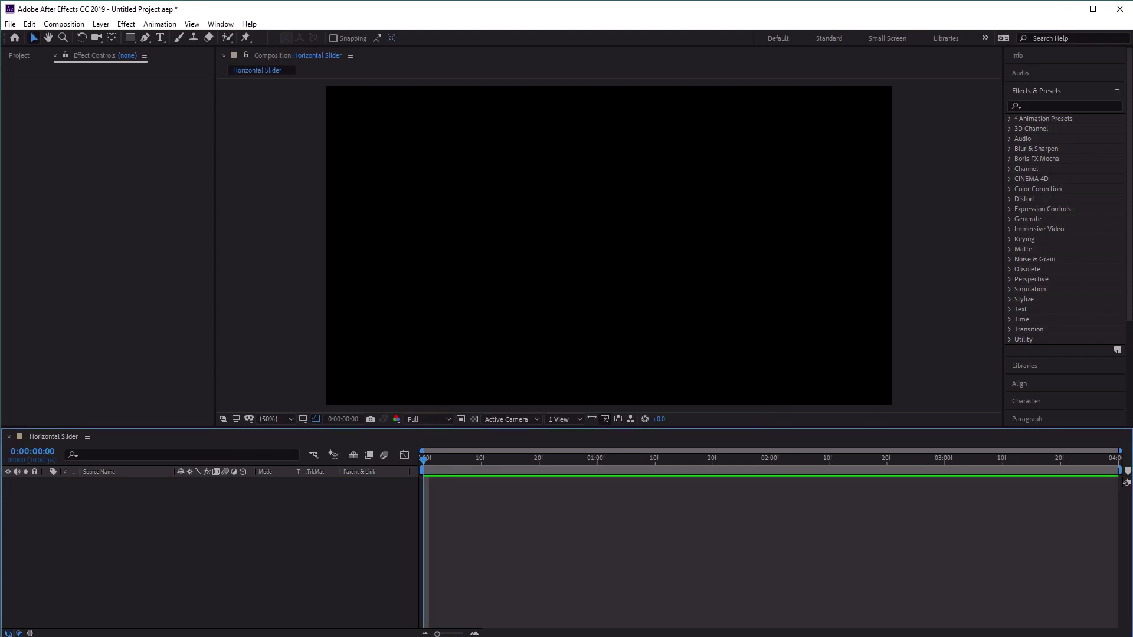
Add a white 1920 x 1080 solid layer to the Horizontal Slider composition.
{"action": "left_click", "coordinate": [101, 24]}
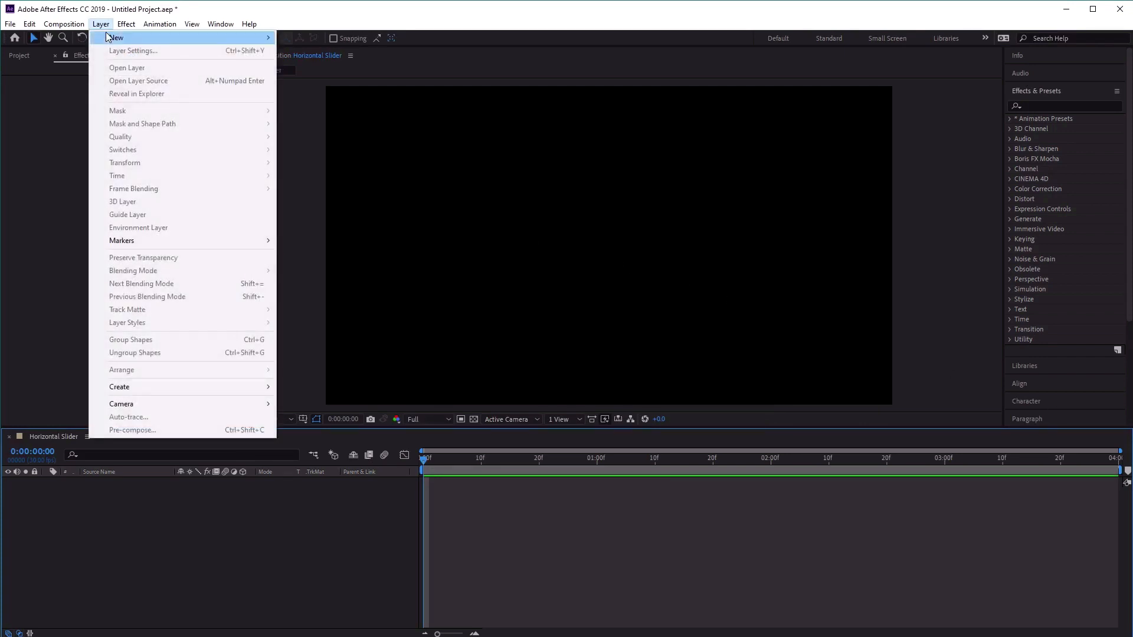
{"action": "mouse_move", "coordinate": [110, 40]}
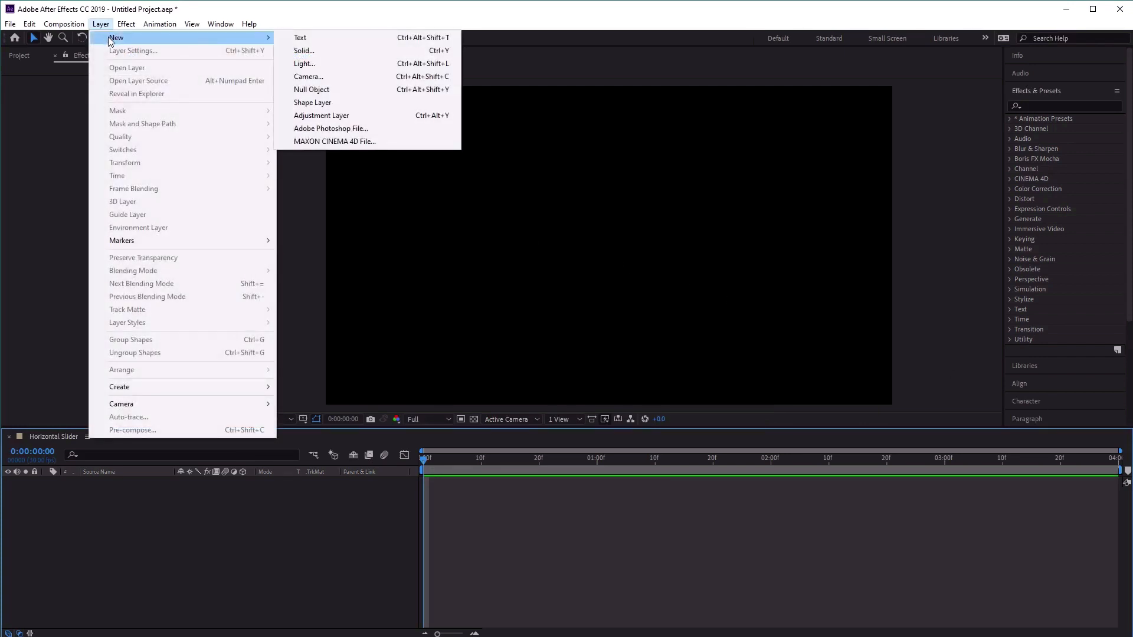
{"action": "left_click", "coordinate": [364, 52]}
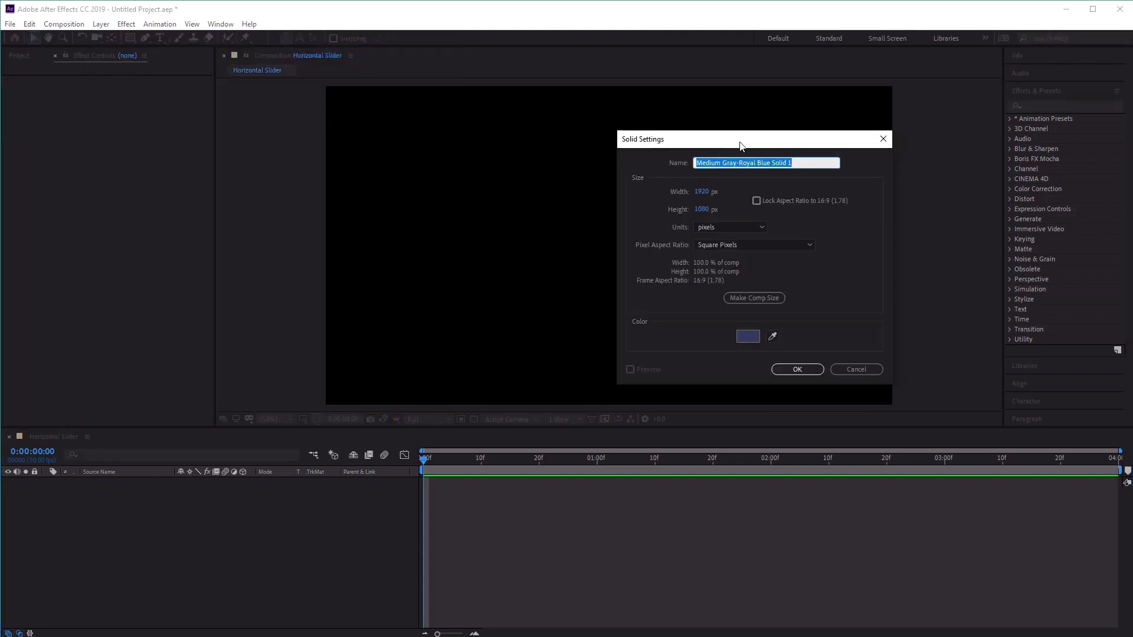
{"action": "left_click_drag", "start_coordinate": [737, 142], "coordinate": [685, 140]}
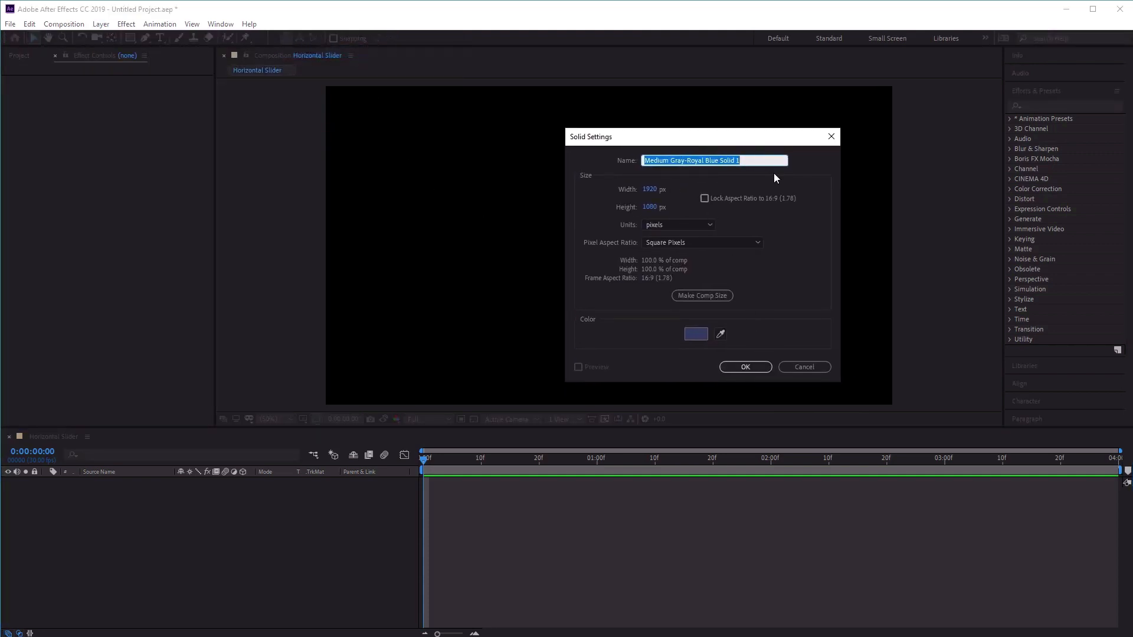
{"action": "left_click", "coordinate": [702, 337]}
{"action": "left_click_drag", "start_coordinate": [779, 424], "coordinate": [629, 299]}
{"action": "left_click", "coordinate": [937, 351]}
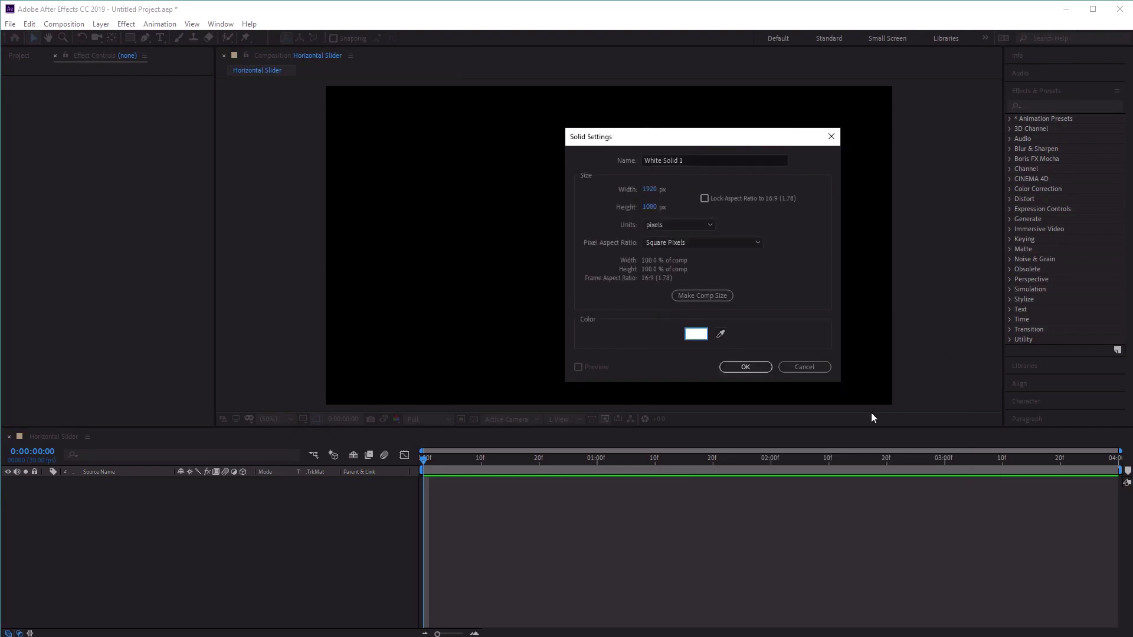
{"action": "left_click", "coordinate": [761, 369]}
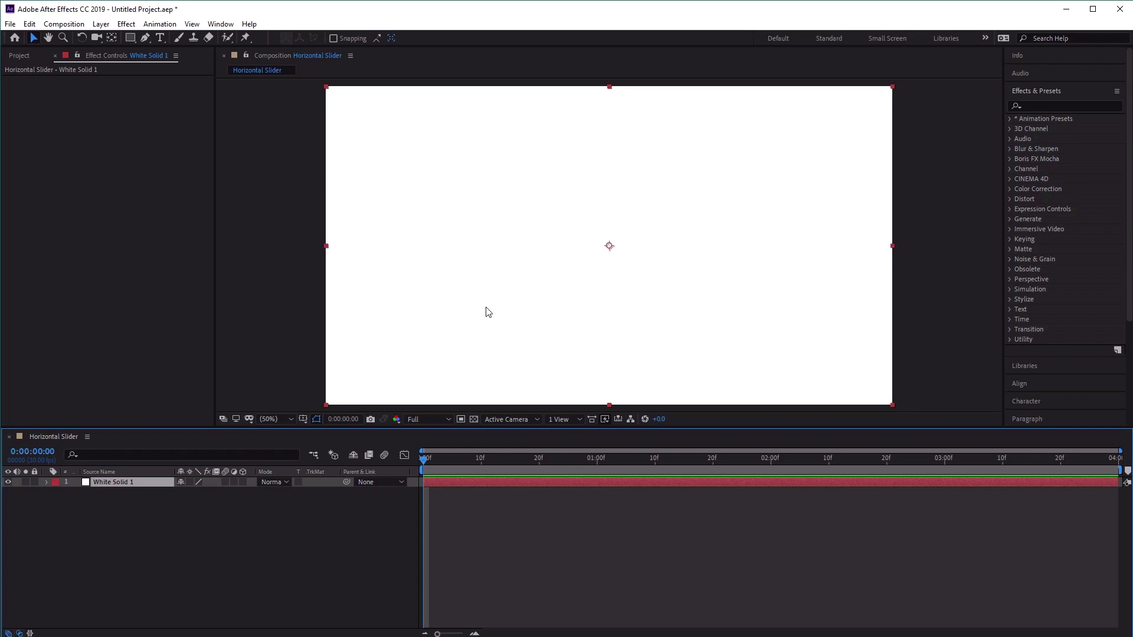
Apply the Fill effect to the white solid and set its color to 4CC3D9.
{"action": "left_click", "coordinate": [126, 24]}
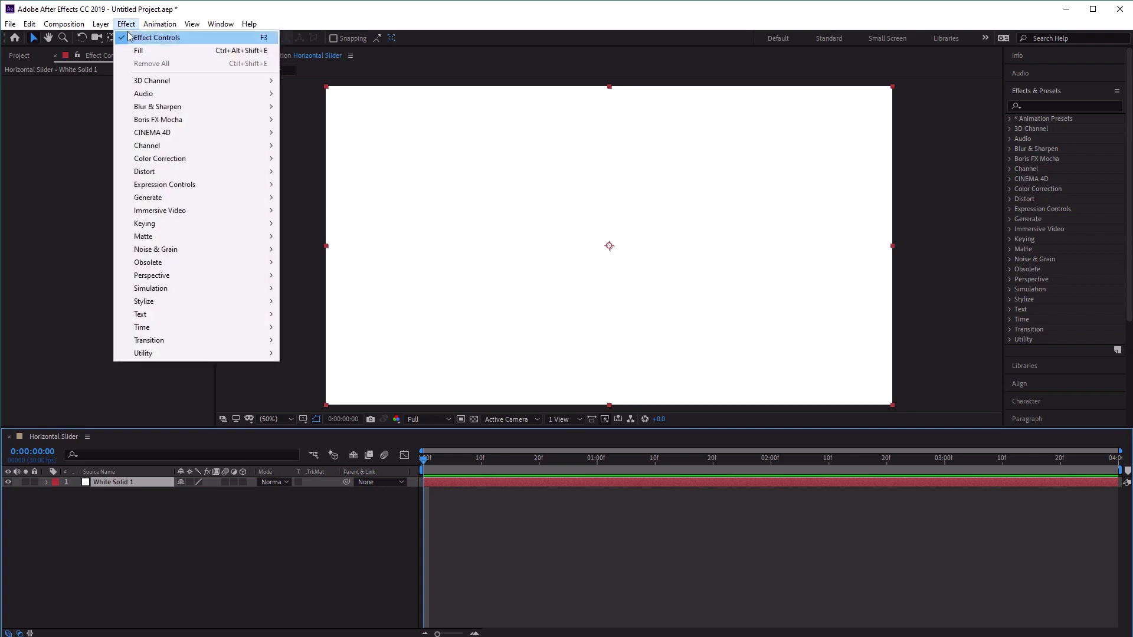
{"action": "mouse_move", "coordinate": [173, 185]}
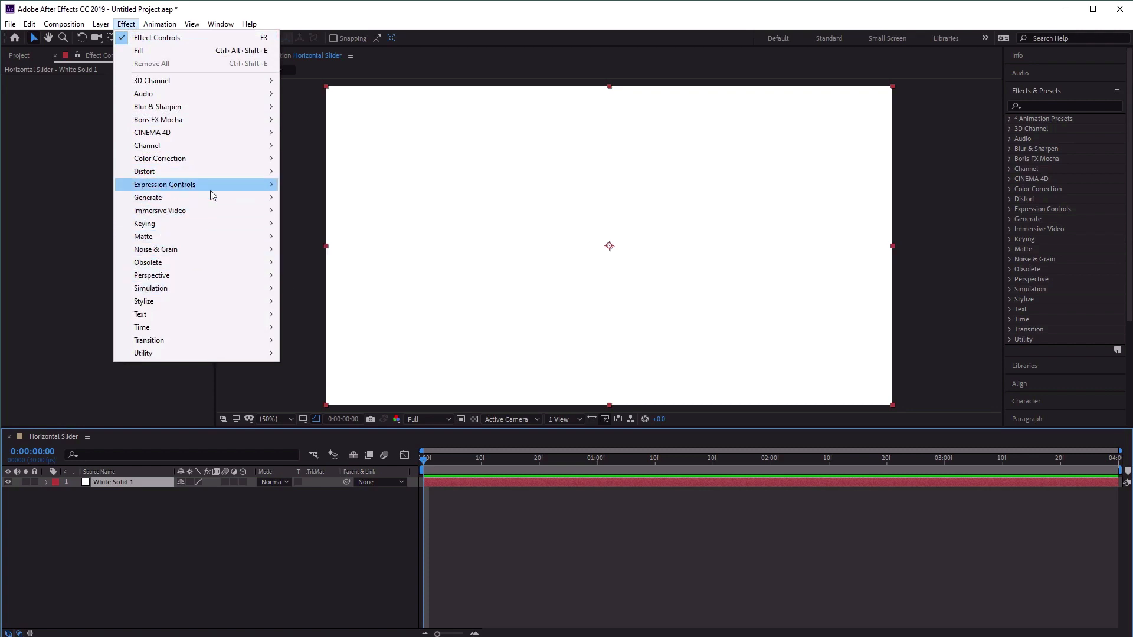
{"action": "mouse_move", "coordinate": [212, 198]}
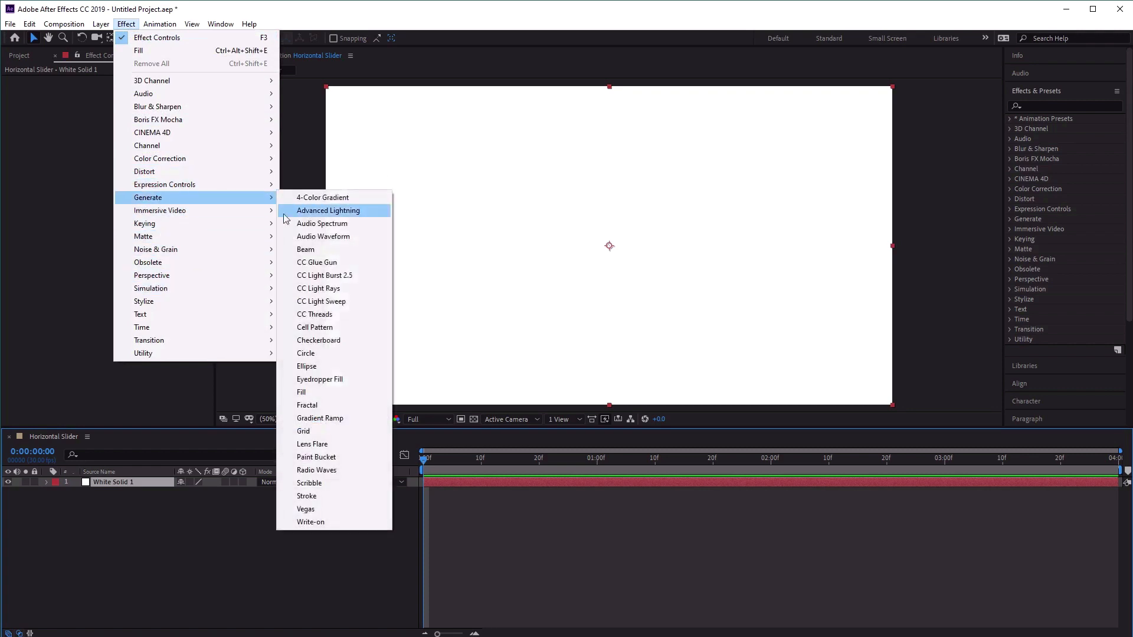
{"action": "left_click", "coordinate": [341, 392]}
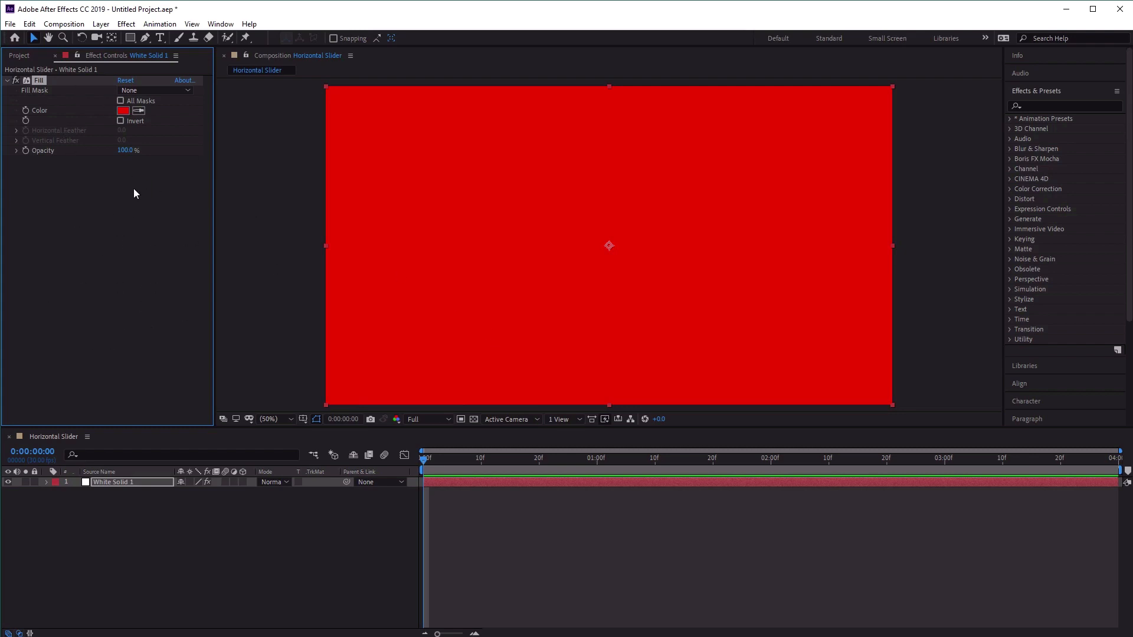
{"action": "left_click", "coordinate": [125, 112]}
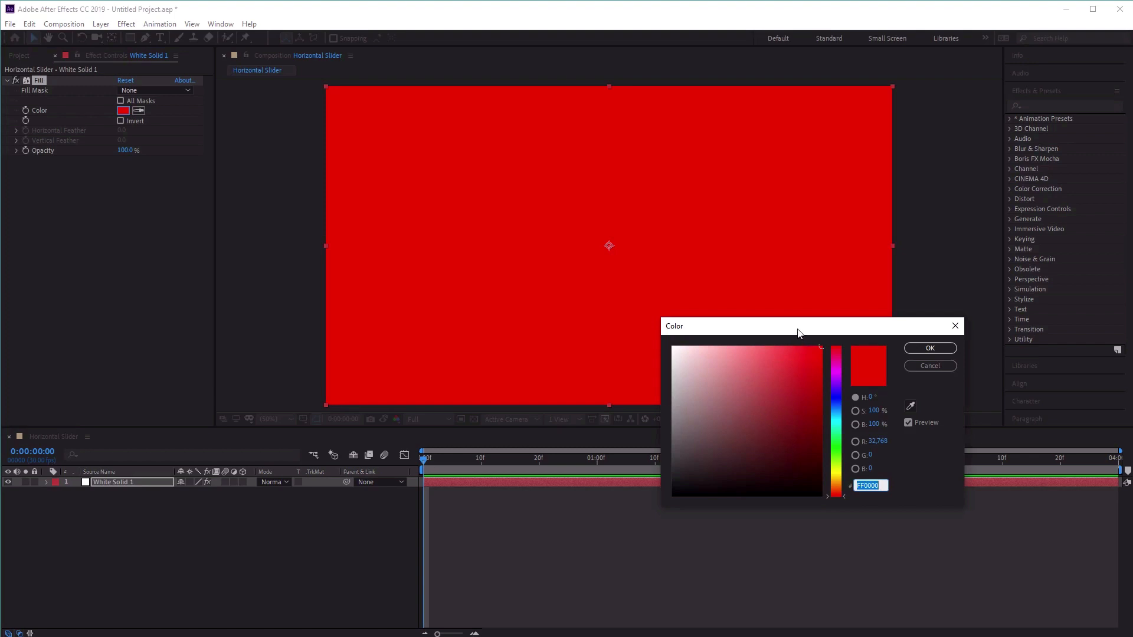
{"action": "left_click_drag", "start_coordinate": [801, 330], "coordinate": [719, 213]}
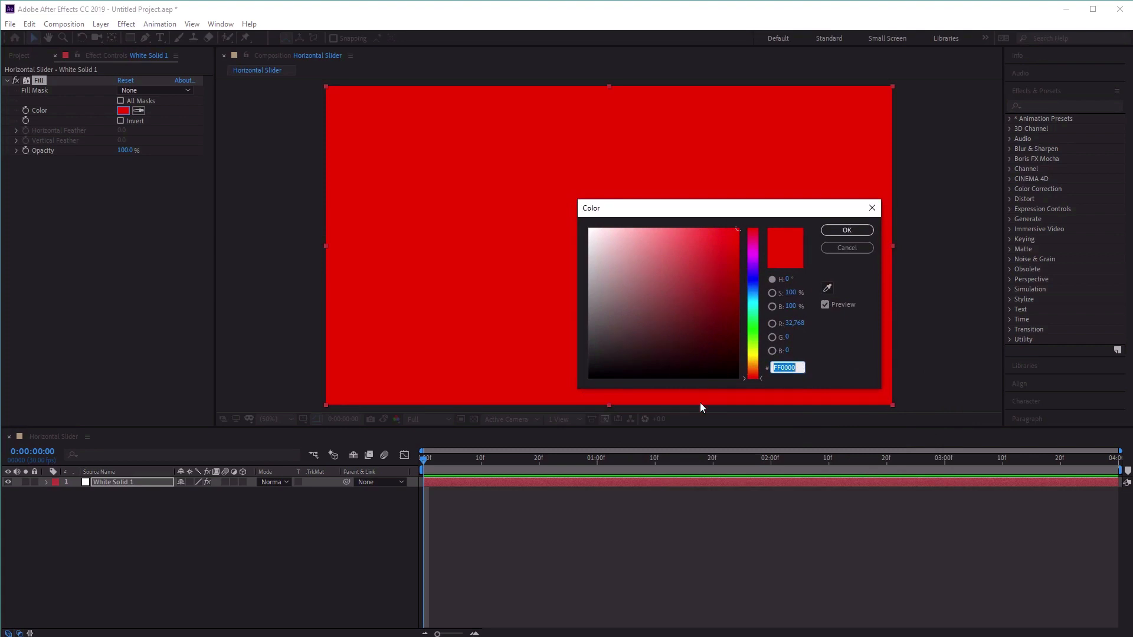
{"action": "type", "text": "4"}
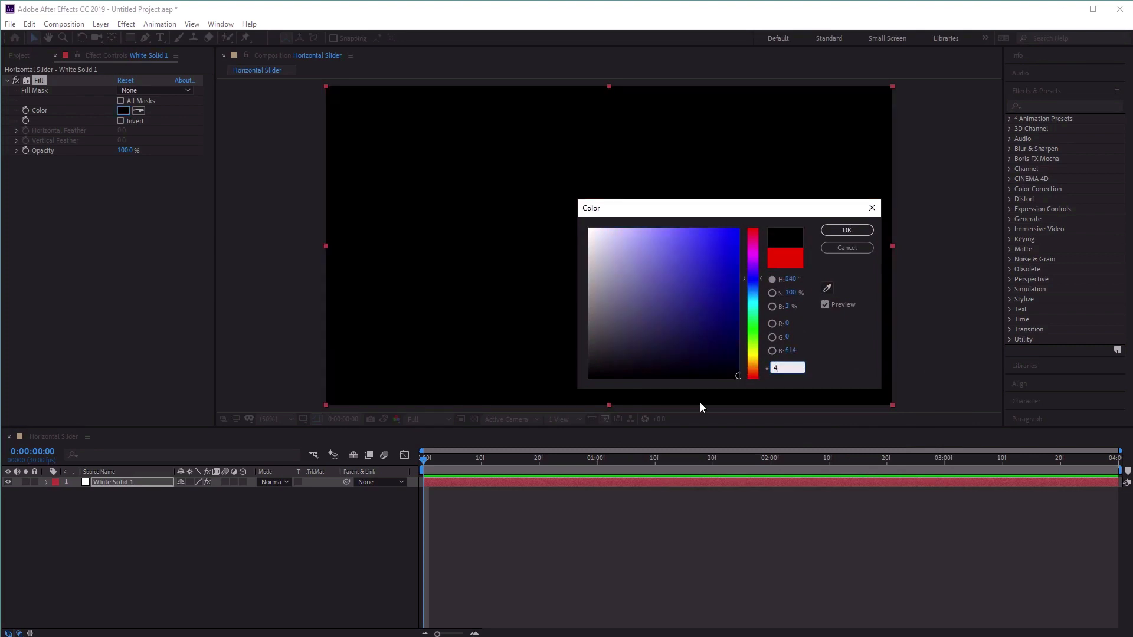
{"action": "type", "text": "CC3"}
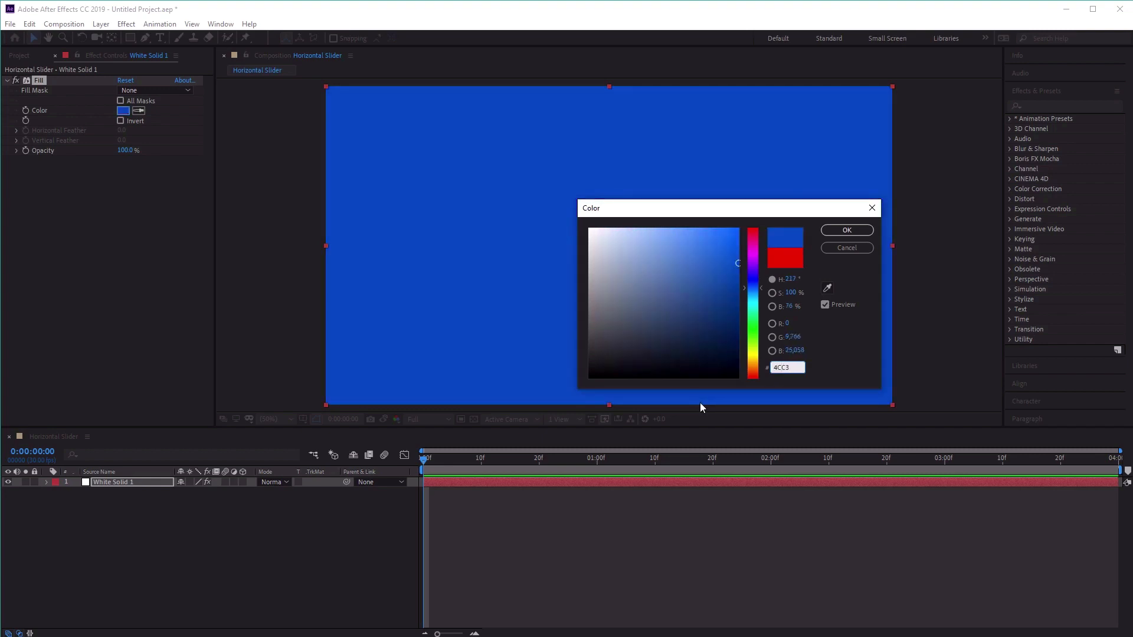
{"action": "type", "text": "D9"}
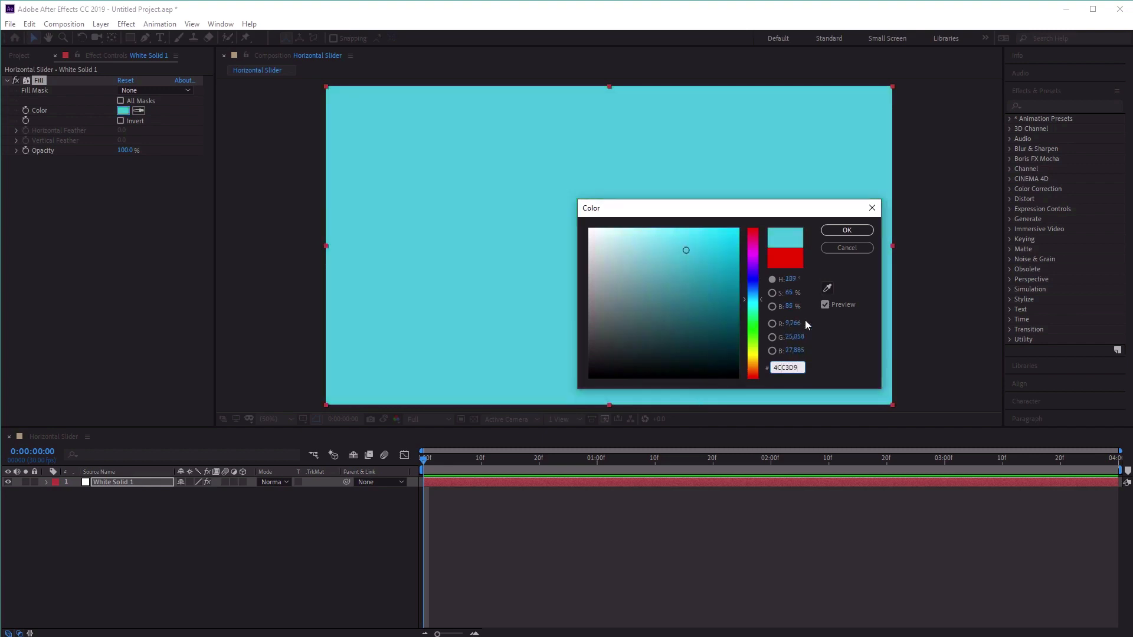
{"action": "left_click", "coordinate": [860, 233]}
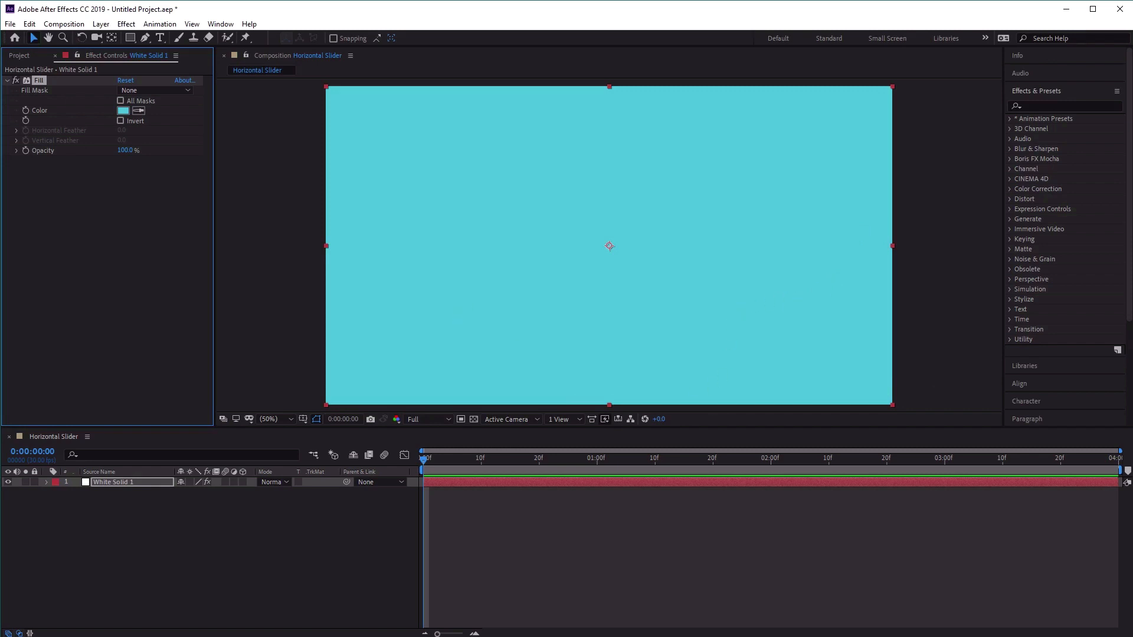
Apply a black Drop Shadow effect to the solid with opacity set to 17% and softness to 88.
{"action": "left_click", "coordinate": [126, 24]}
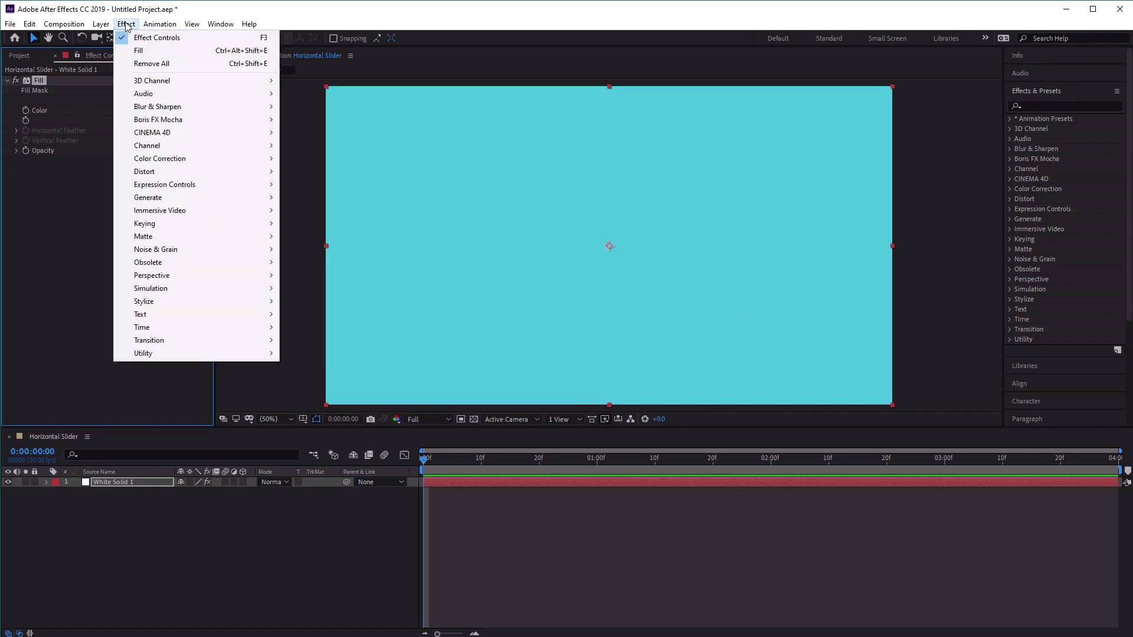
{"action": "mouse_move", "coordinate": [216, 275]}
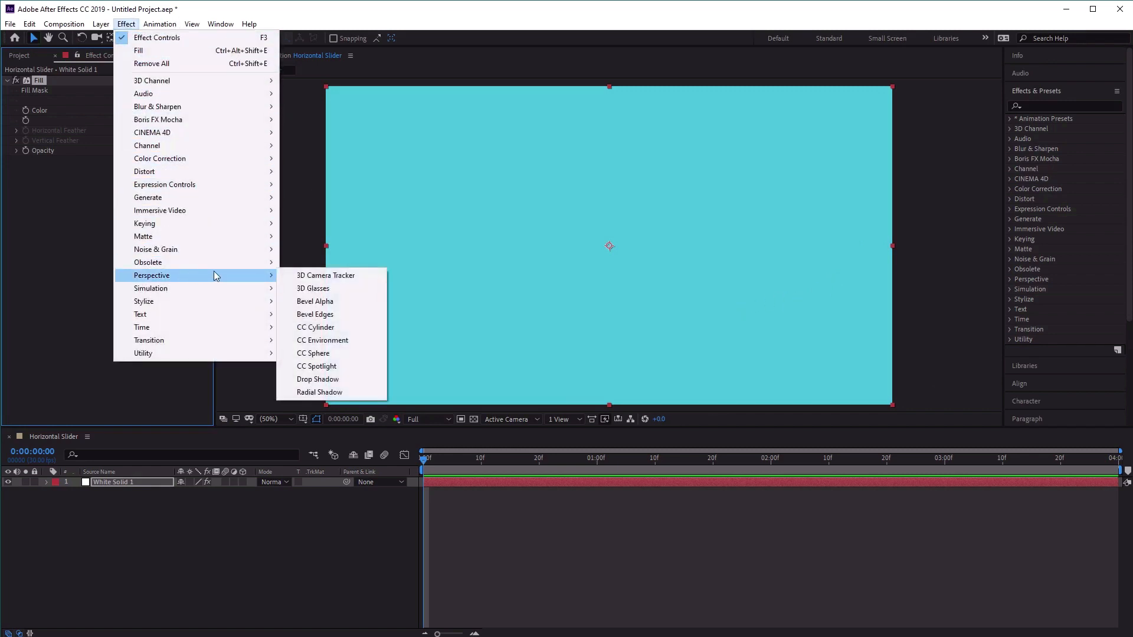
{"action": "left_click", "coordinate": [337, 380]}
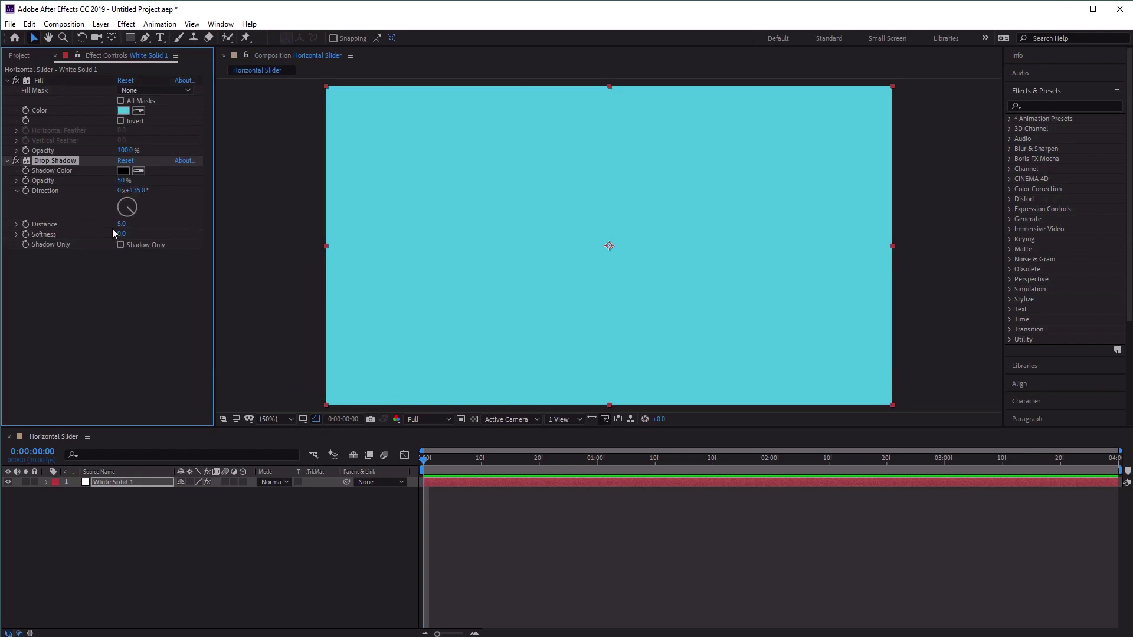
{"action": "left_click", "coordinate": [124, 171]}
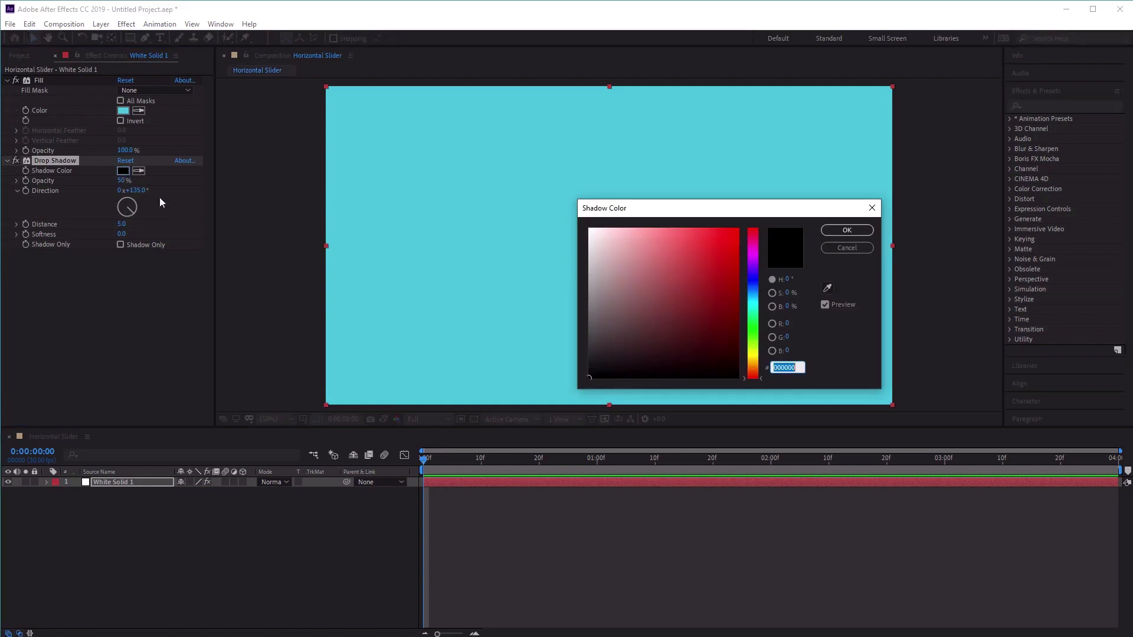
{"action": "left_click", "coordinate": [843, 231]}
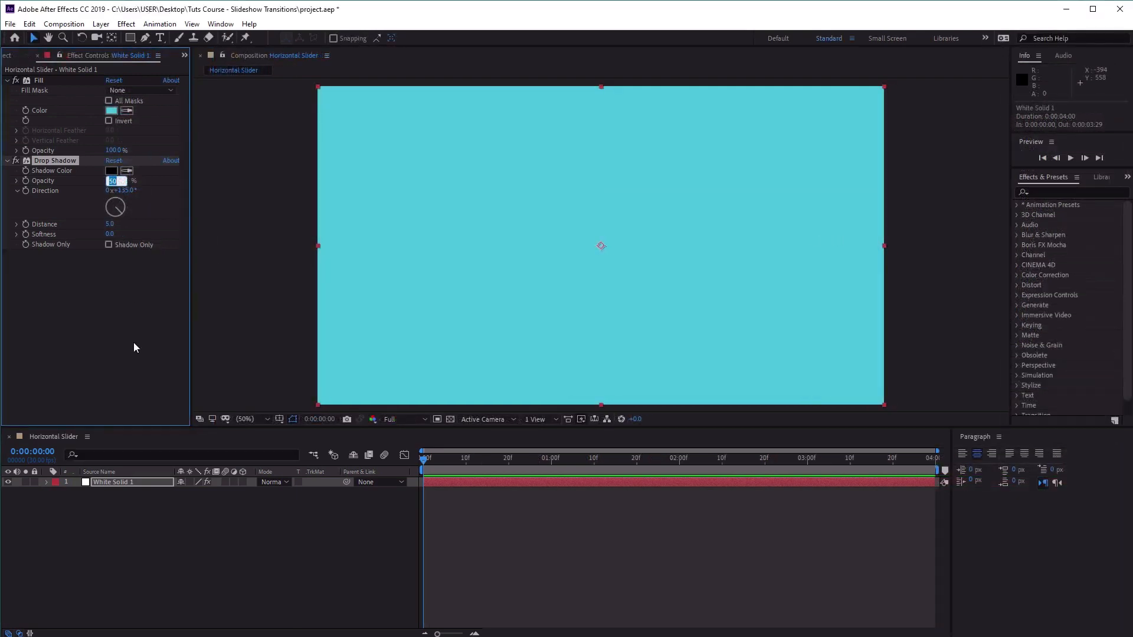
{"action": "type", "text": "17"}
{"action": "key", "text": "Return"}
{"action": "left_click", "coordinate": [110, 234]}
{"action": "type", "text": "88"}
{"action": "key", "text": "Return"}
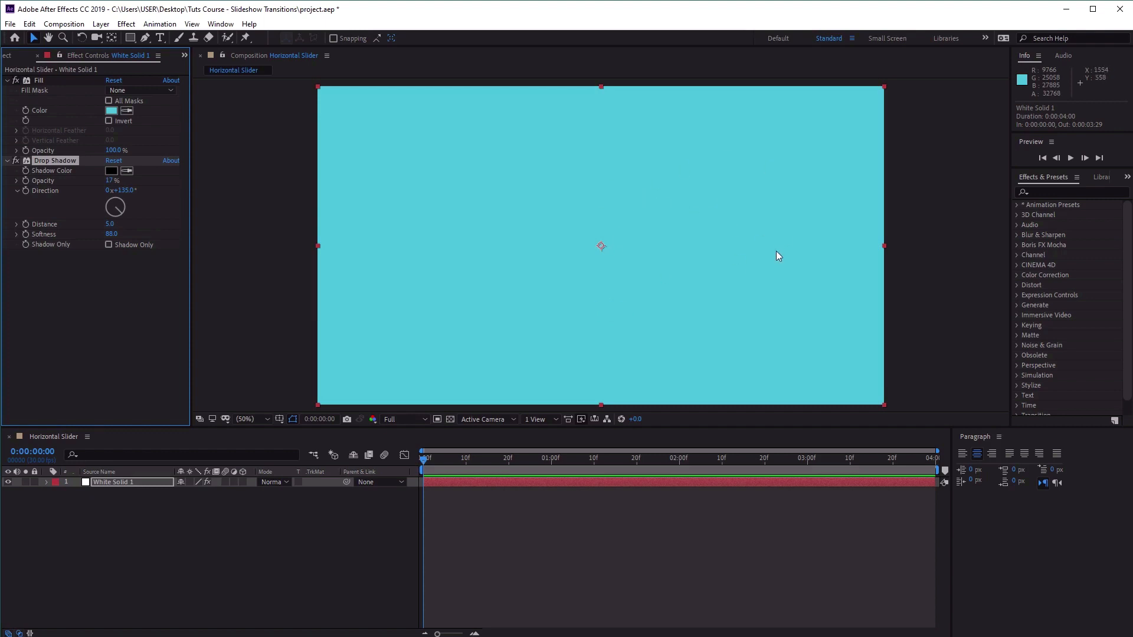
Add position keyframes to the solid at 0:00:00:00, 0:00:01:02, 0:00:01:22 and 0:00:02:13.
{"action": "left_click_drag", "start_coordinate": [483, 458], "coordinate": [408, 465]}
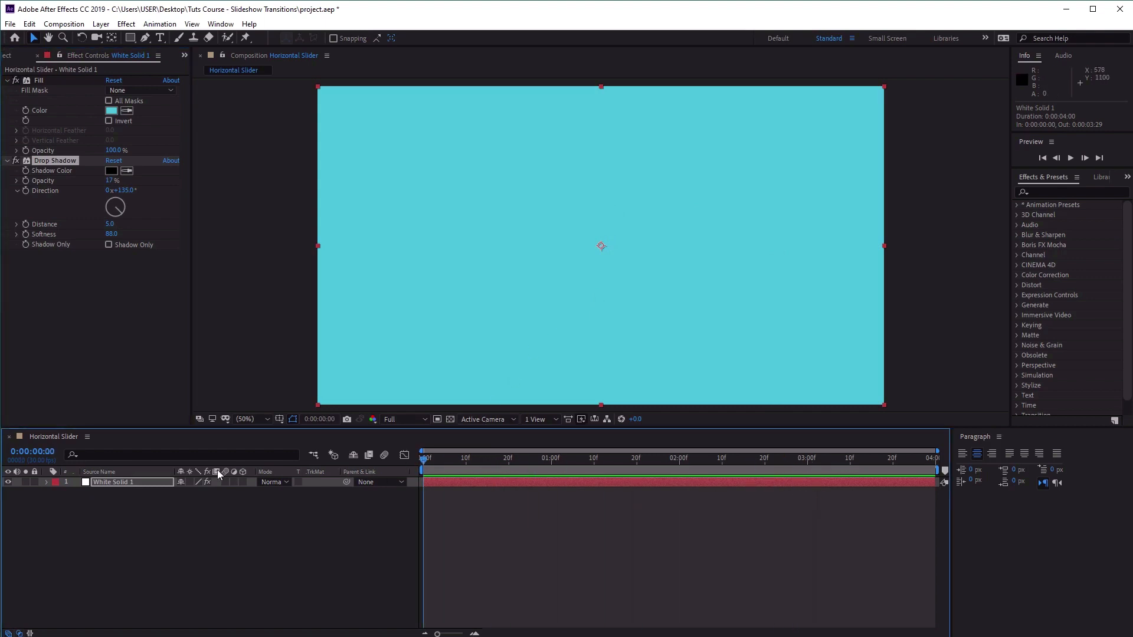
{"action": "left_click", "coordinate": [155, 483]}
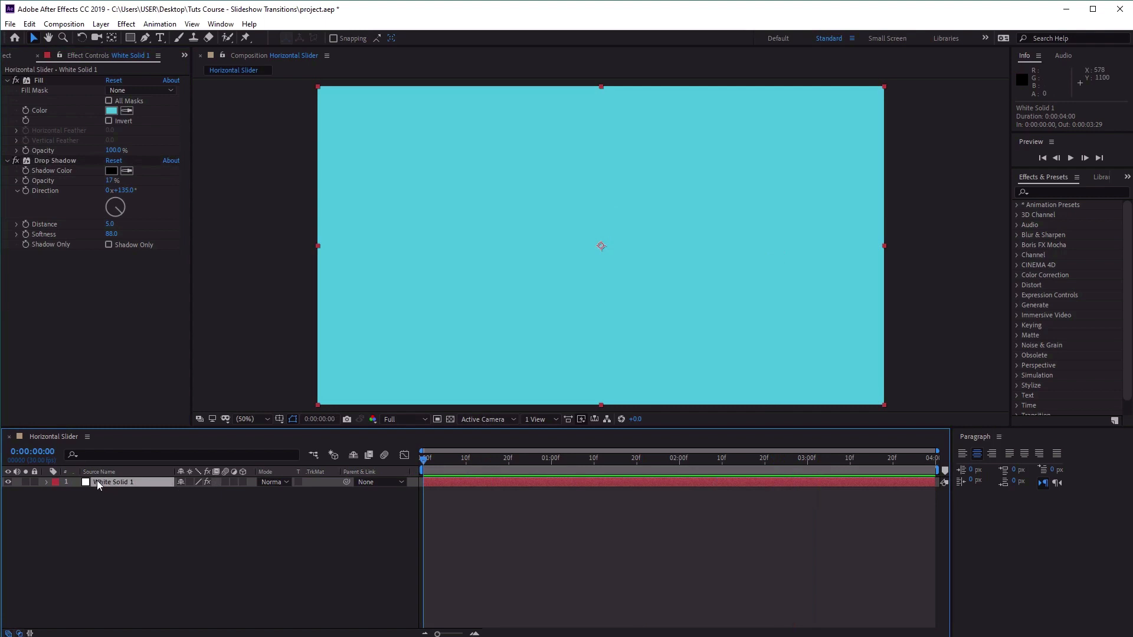
{"action": "key", "text": "p"}
{"action": "left_click", "coordinate": [76, 493]}
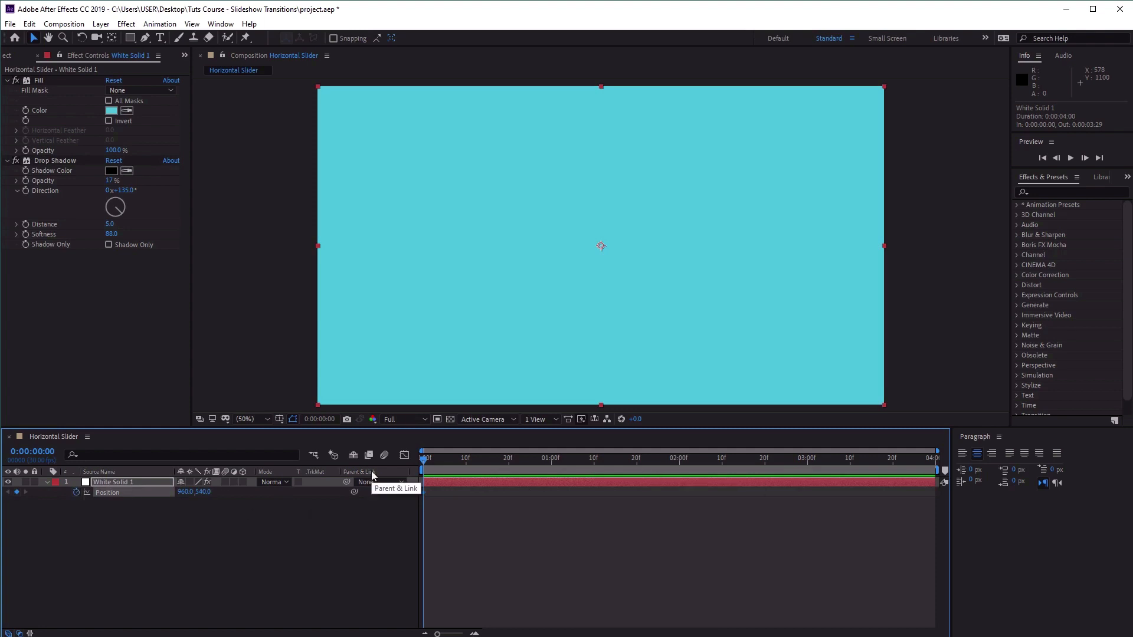
{"action": "left_click_drag", "start_coordinate": [425, 460], "coordinate": [561, 474]}
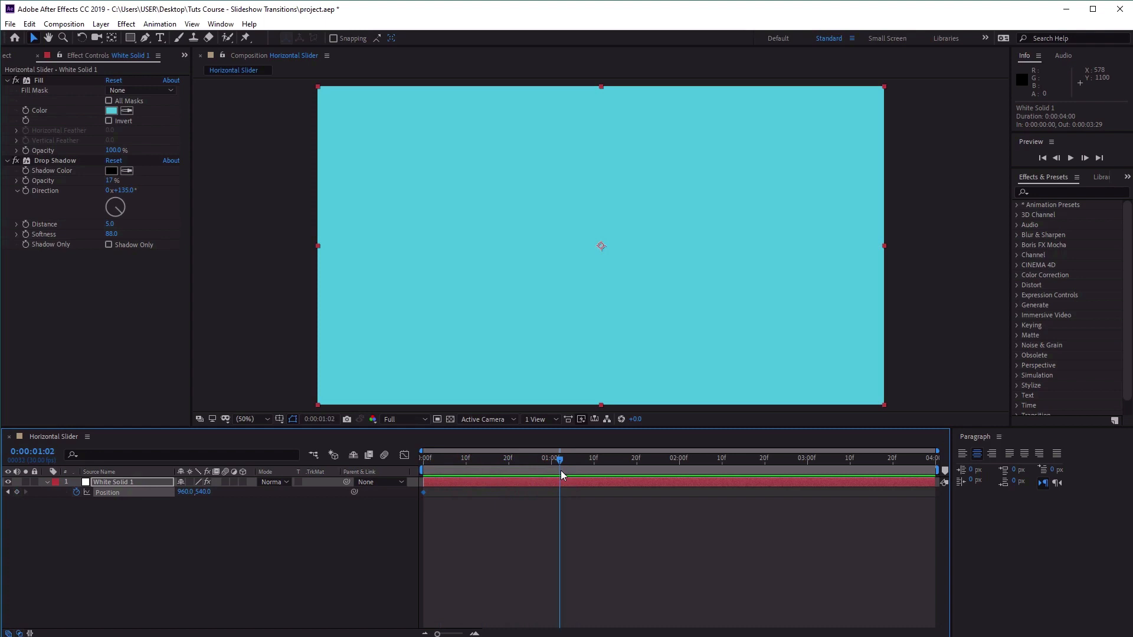
{"action": "left_click", "coordinate": [17, 492]}
{"action": "left_click_drag", "start_coordinate": [560, 464], "coordinate": [645, 481]}
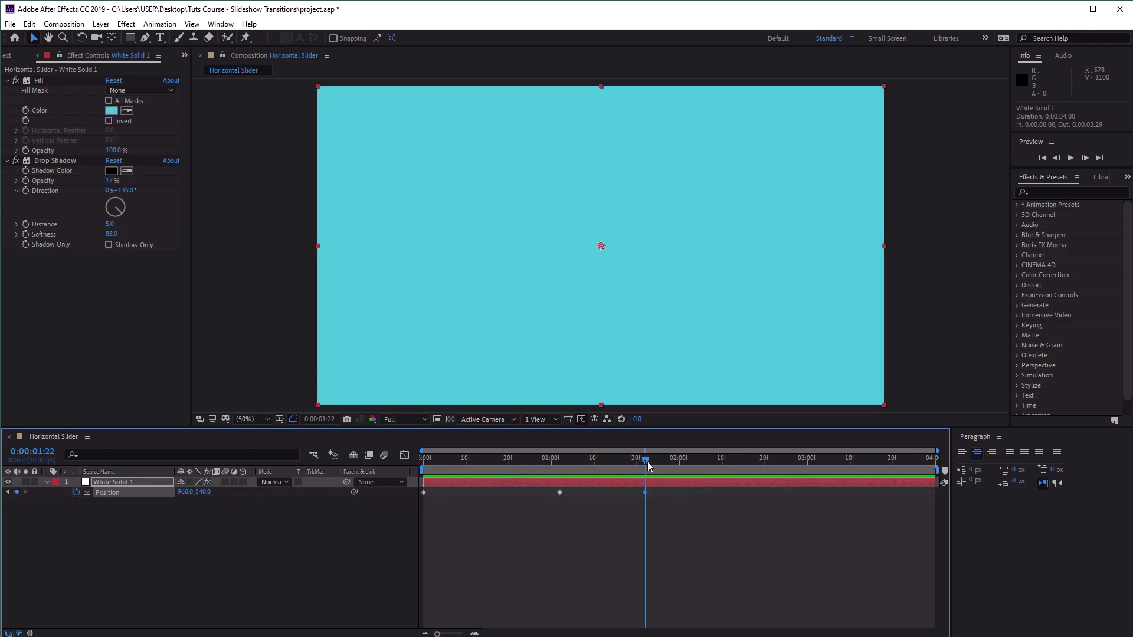
{"action": "left_click_drag", "start_coordinate": [647, 465], "coordinate": [737, 484]}
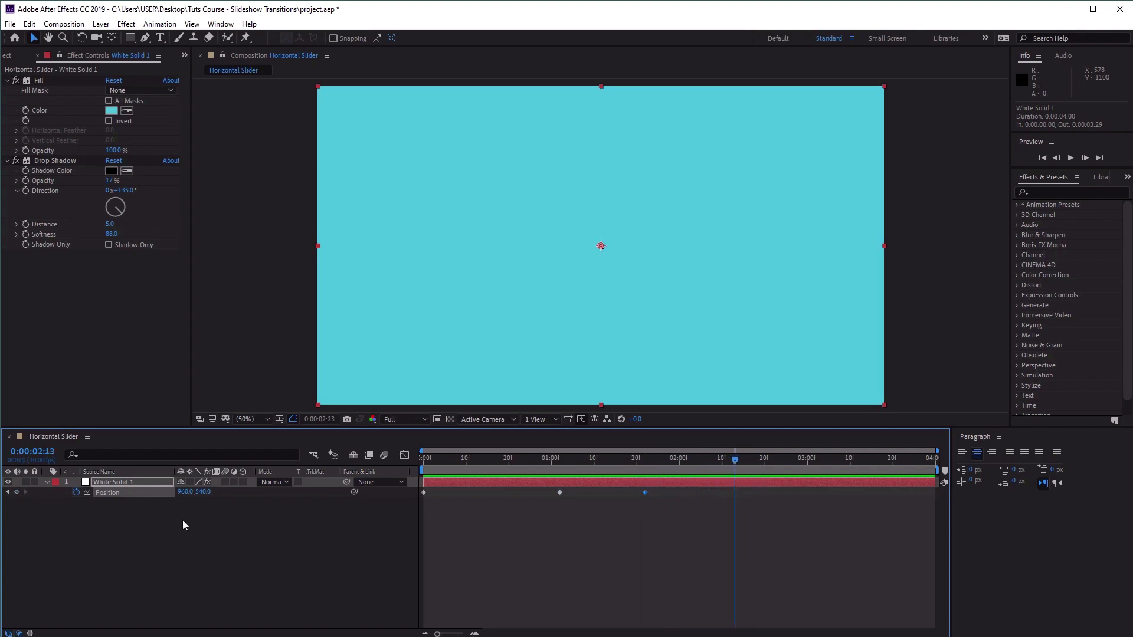
{"action": "left_click", "coordinate": [16, 493]}
Move the solid out of frame to position -972, 540 at the first keyframe and to 2898, 540 at the 0:00:02:13 keyframe.
{"action": "left_click_drag", "start_coordinate": [736, 461], "coordinate": [424, 461]}
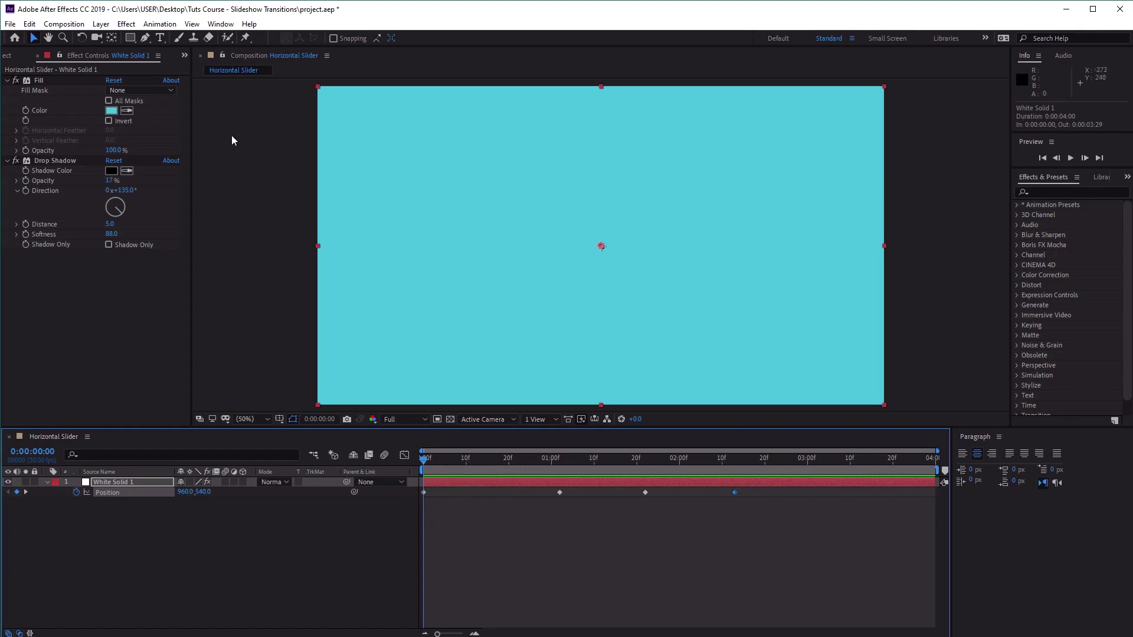
{"action": "left_click_drag", "start_coordinate": [820, 351], "coordinate": [250, 372]}
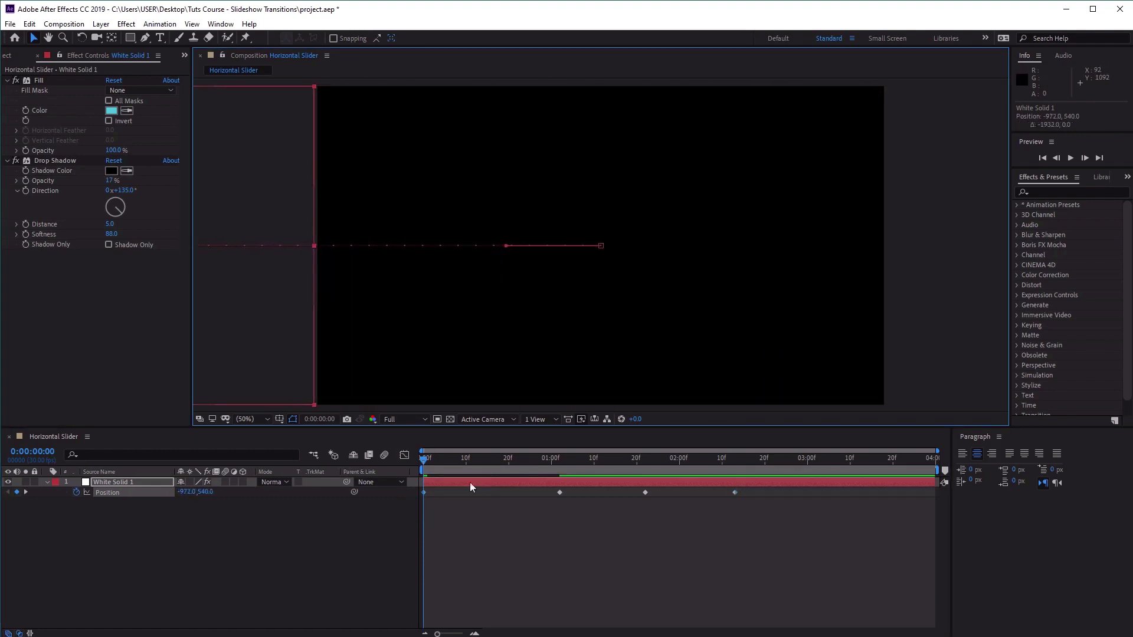
{"action": "left_click_drag", "start_coordinate": [425, 459], "coordinate": [619, 483]}
{"action": "left_click_drag", "start_coordinate": [425, 459], "coordinate": [734, 485]}
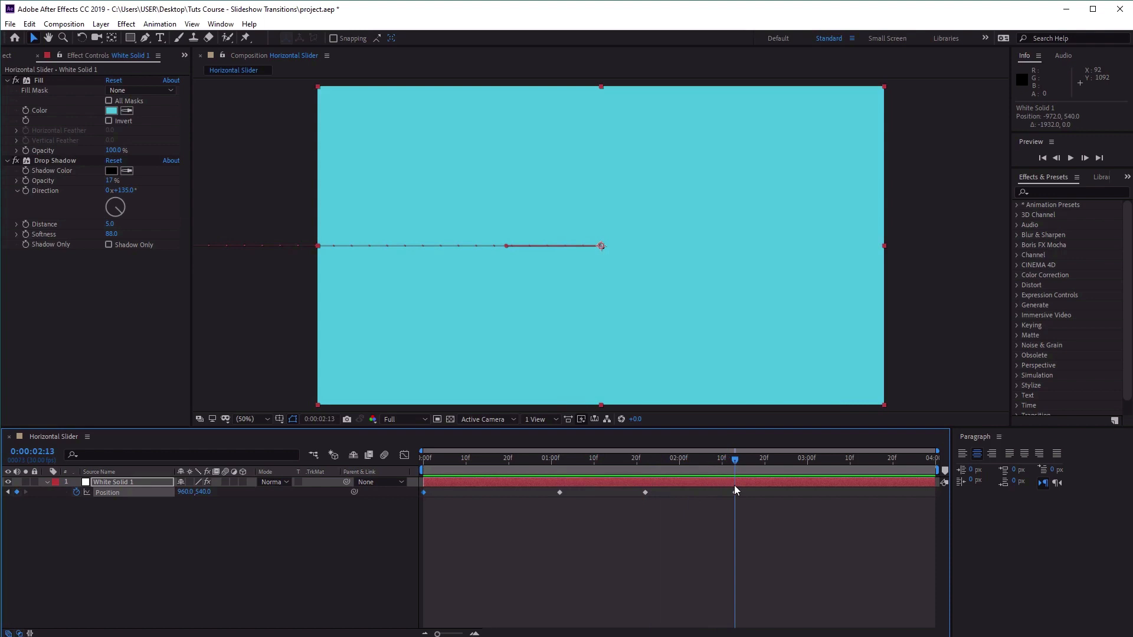
{"action": "left_click_drag", "start_coordinate": [341, 343], "coordinate": [916, 360]}
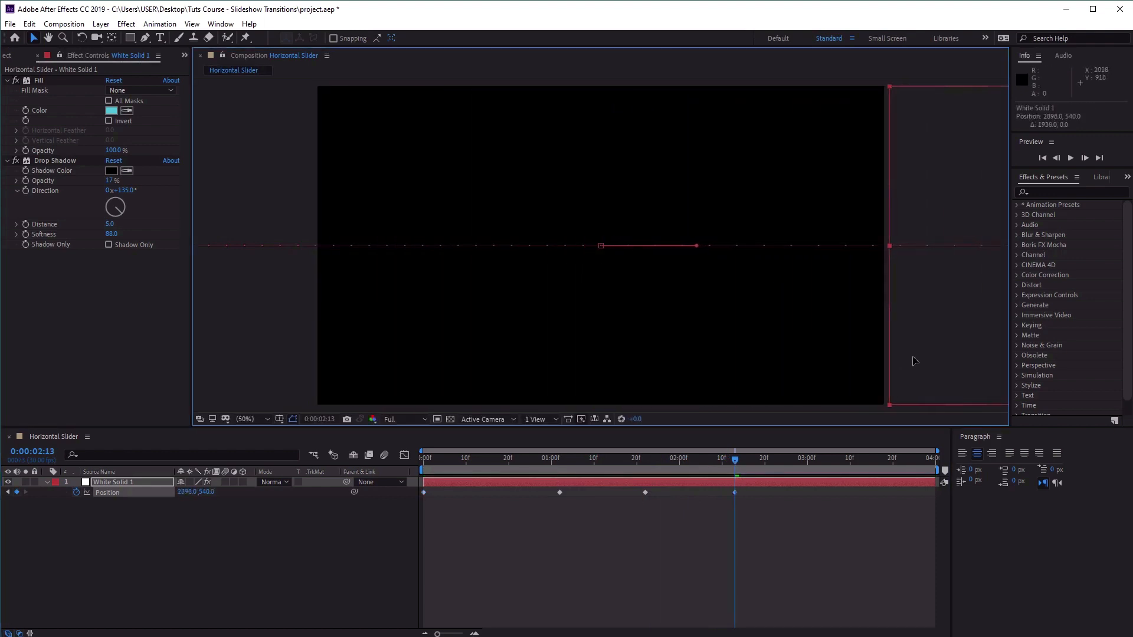
Scrub through and play back the solid's slide animation, then return to the start of the composition.
{"action": "key", "text": "Home"}
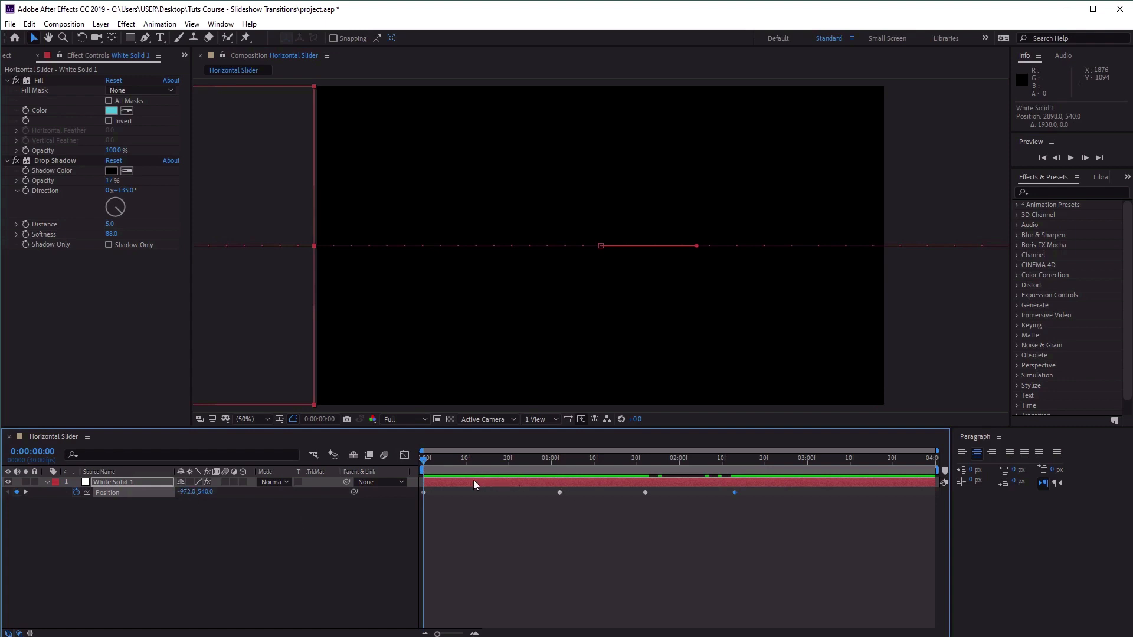
{"action": "left_click_drag", "start_coordinate": [439, 463], "coordinate": [561, 481]}
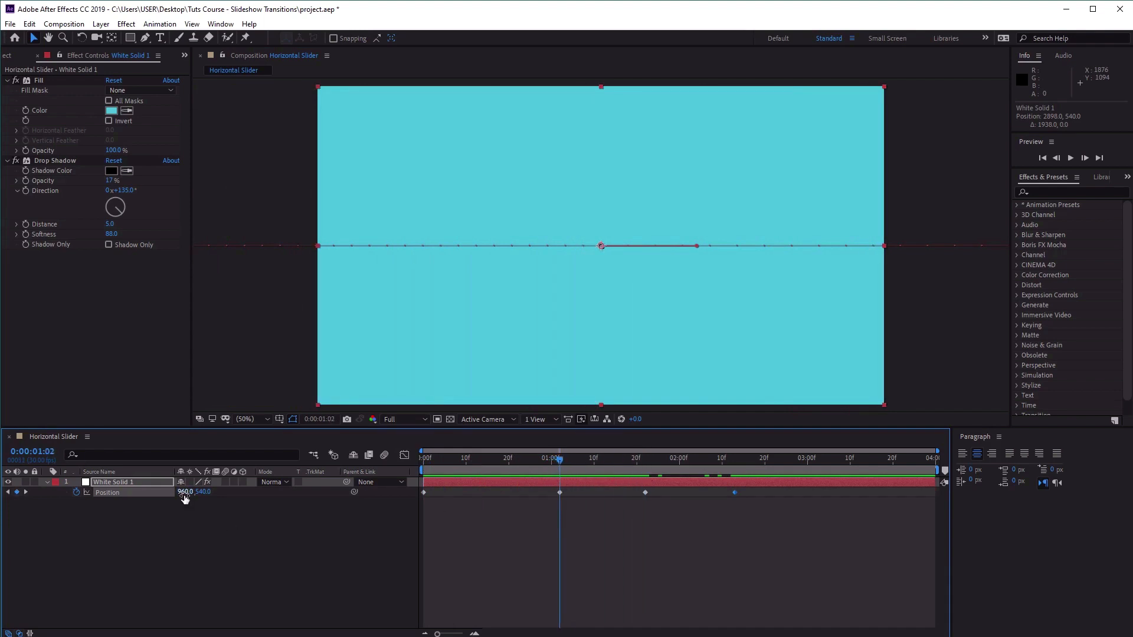
{"action": "left_click_drag", "start_coordinate": [566, 462], "coordinate": [737, 495]}
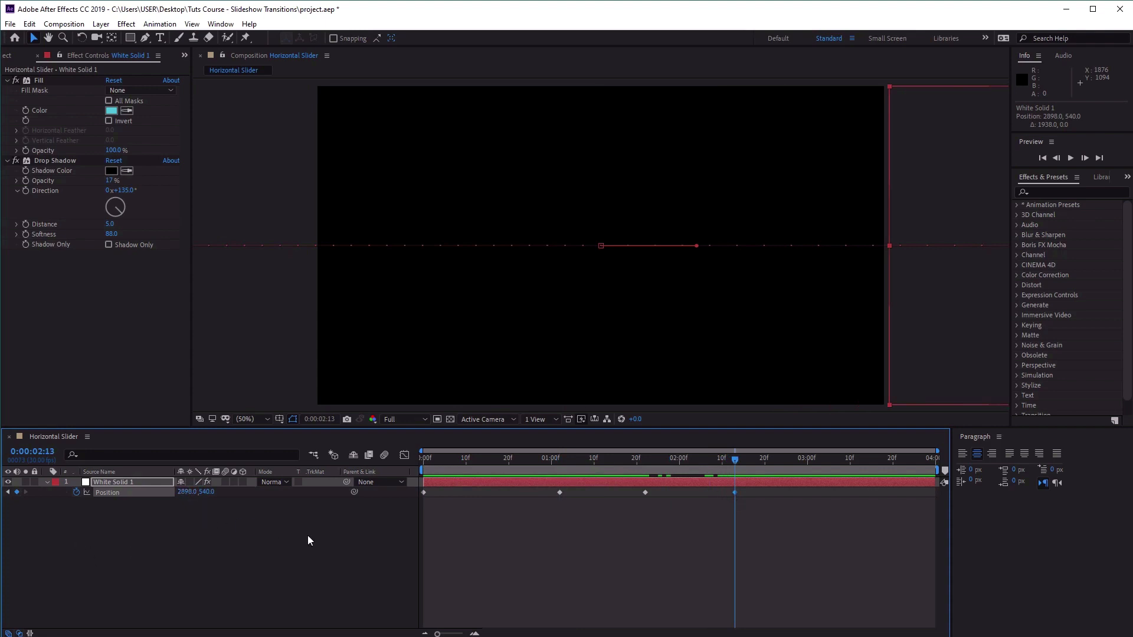
{"action": "left_click_drag", "start_coordinate": [735, 463], "coordinate": [412, 472]}
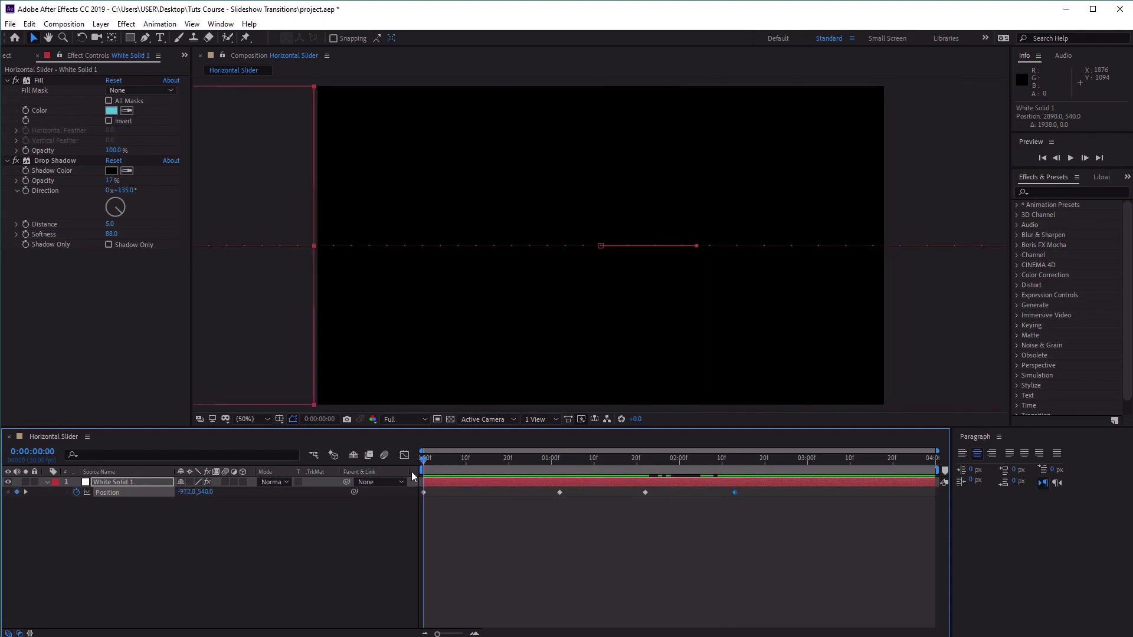
{"action": "left_click", "coordinate": [1071, 158]}
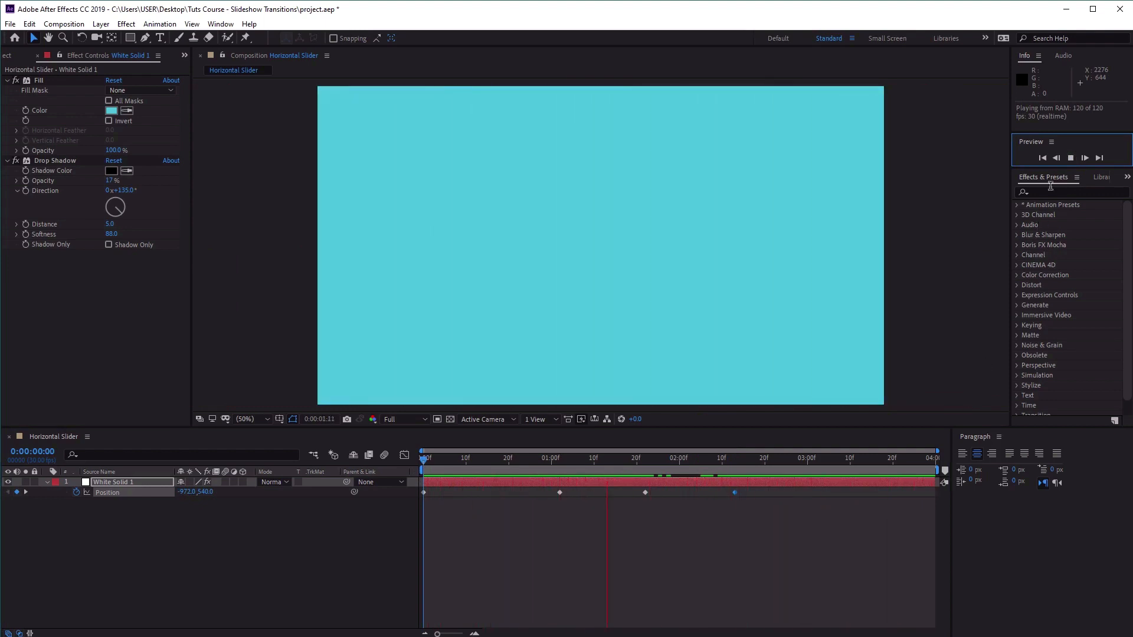
{"action": "left_click", "coordinate": [1071, 159]}
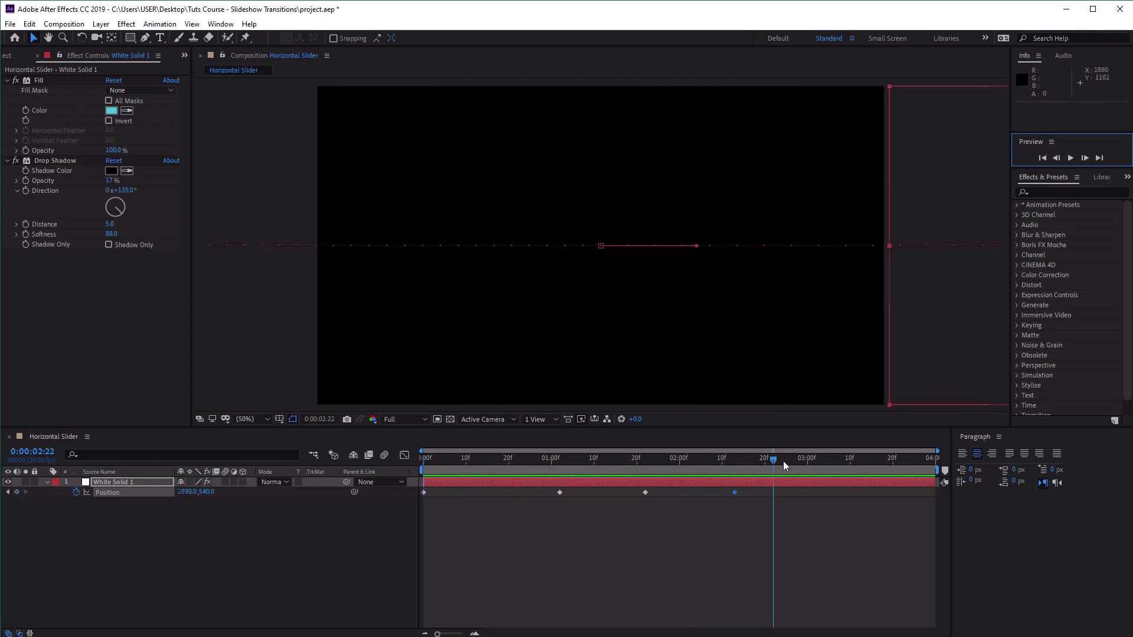
{"action": "left_click", "coordinate": [731, 462]}
{"action": "left_click_drag", "start_coordinate": [684, 462], "coordinate": [370, 497]}
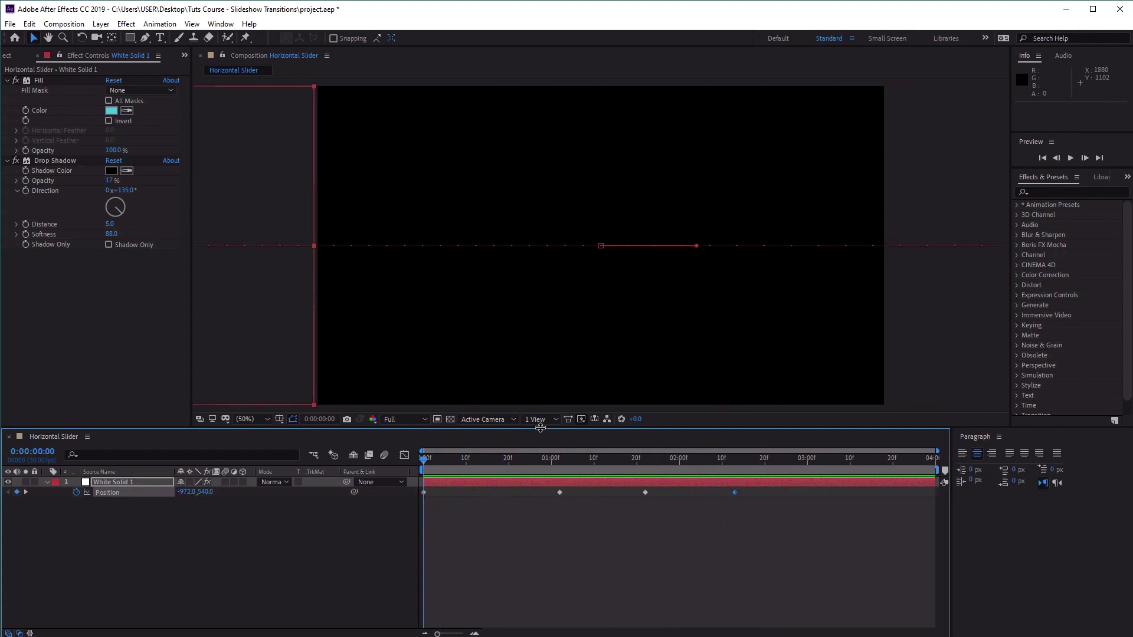
Apply Easy Ease Out to the first position keyframe and Easy Ease In to the keyframe at 0:00:01:02.
{"action": "left_click_drag", "start_coordinate": [540, 428], "coordinate": [553, 297]}
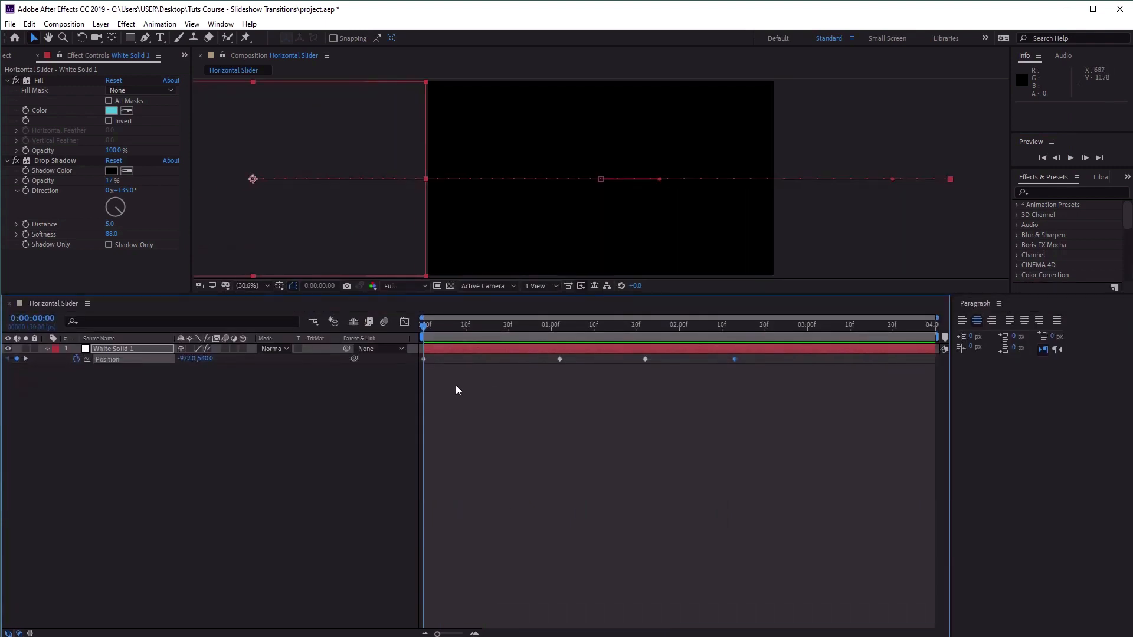
{"action": "left_click", "coordinate": [422, 365]}
{"action": "left_click", "coordinate": [424, 360]}
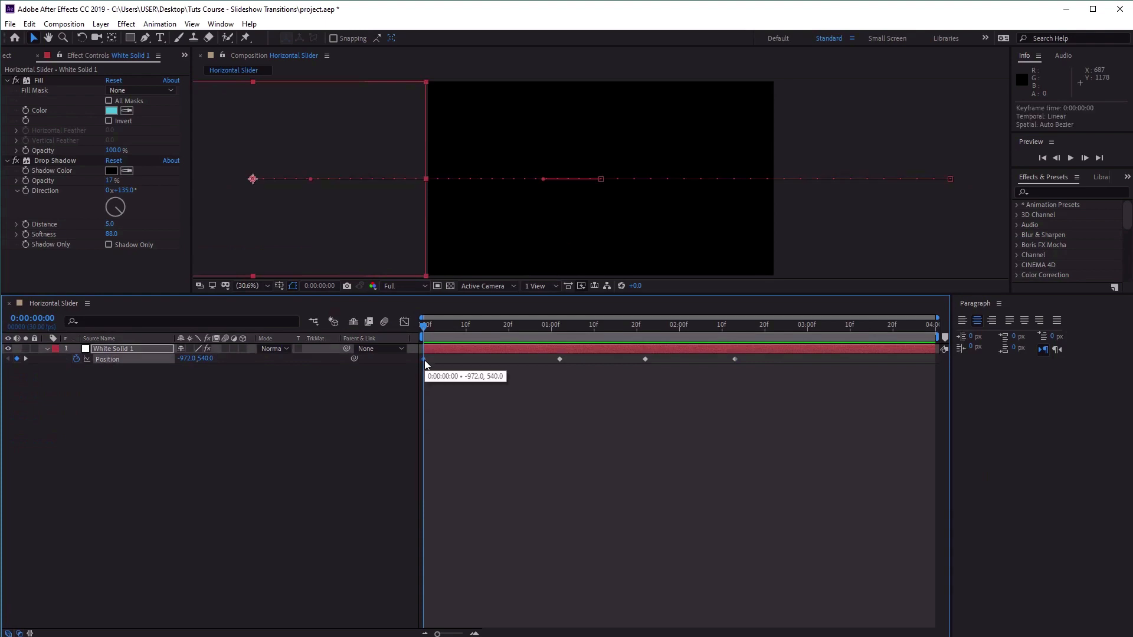
{"action": "right_click", "coordinate": [425, 360]}
{"action": "mouse_move", "coordinate": [547, 506]}
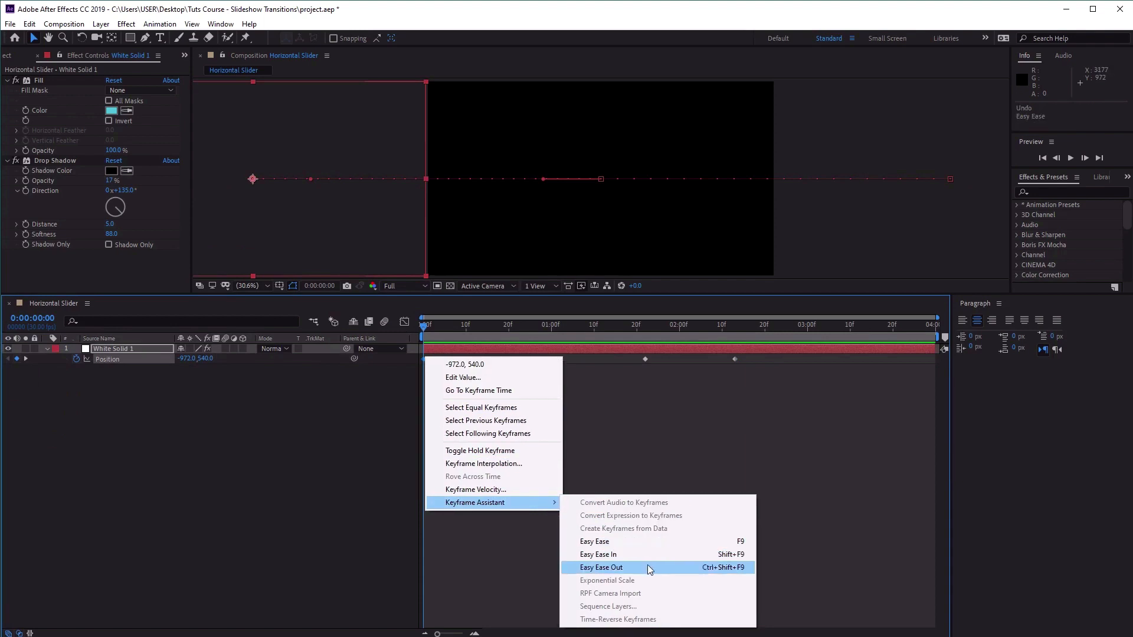
{"action": "left_click", "coordinate": [647, 568]}
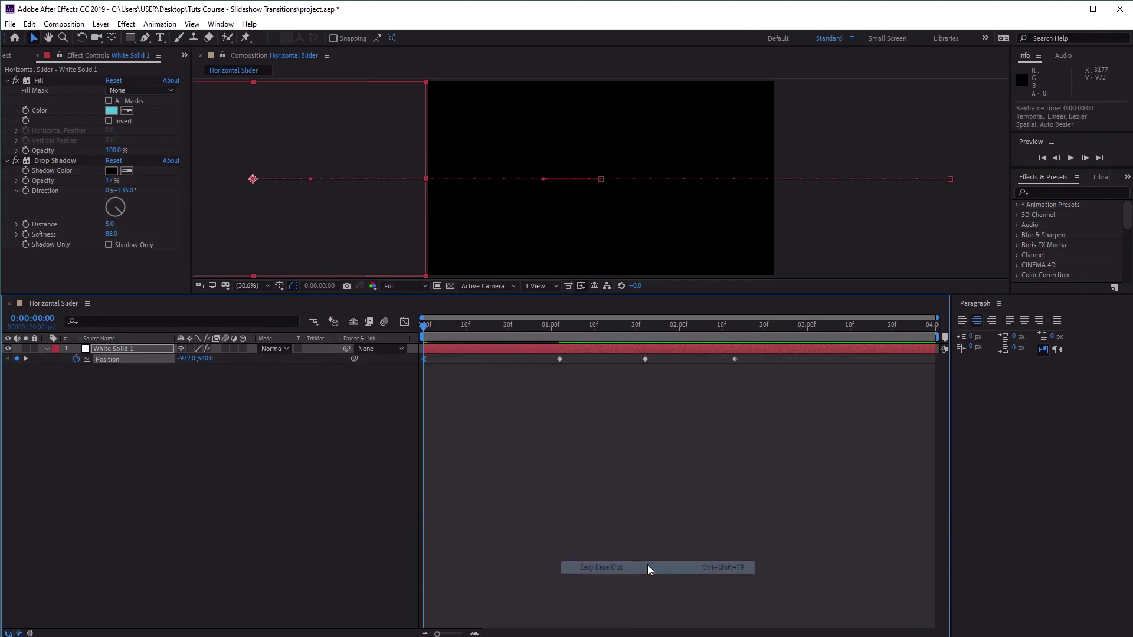
{"action": "right_click", "coordinate": [561, 360]}
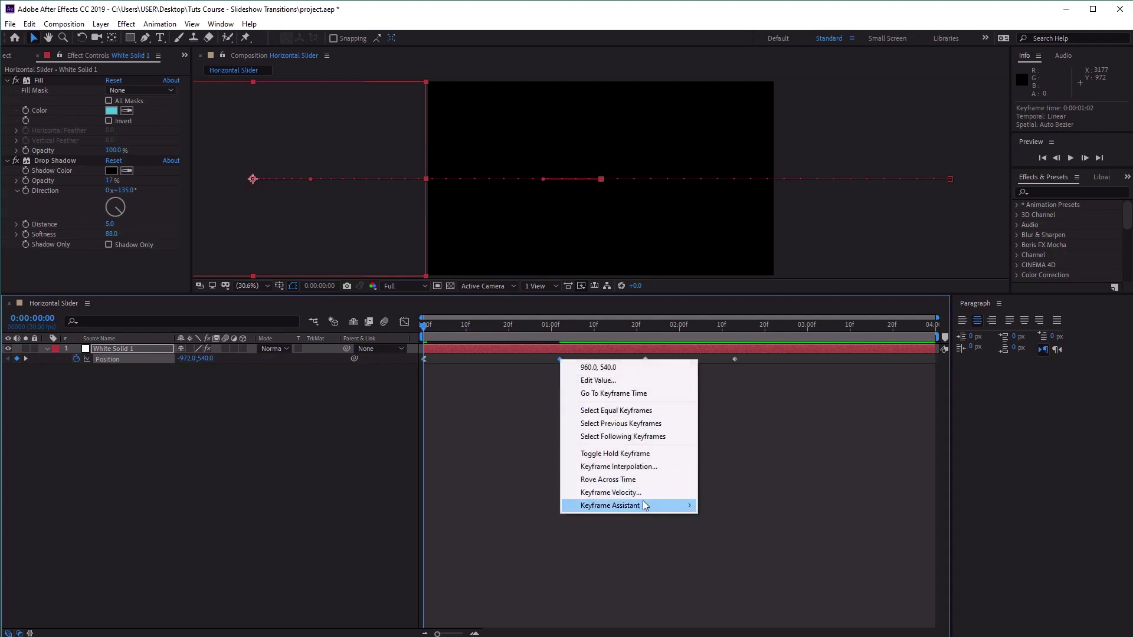
{"action": "mouse_move", "coordinate": [643, 500]}
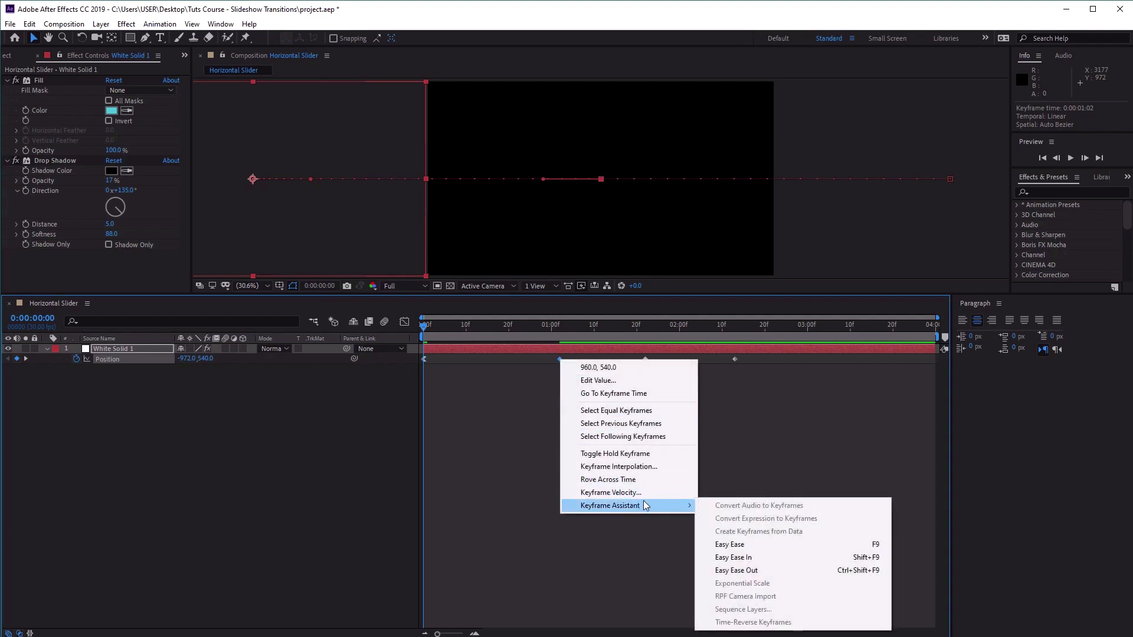
{"action": "left_click", "coordinate": [816, 557]}
Apply Easy Ease Out to the position keyframe at 0:00:01:22 and Easy Ease In to the one at 0:00:02:13.
{"action": "right_click", "coordinate": [647, 359]}
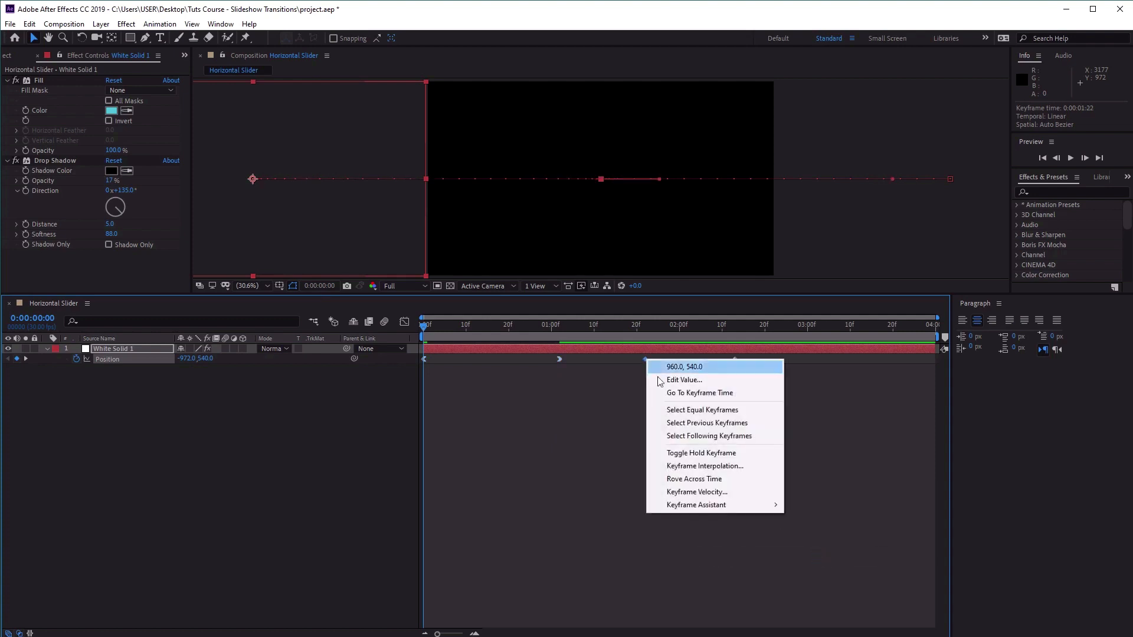
{"action": "mouse_move", "coordinate": [731, 505]}
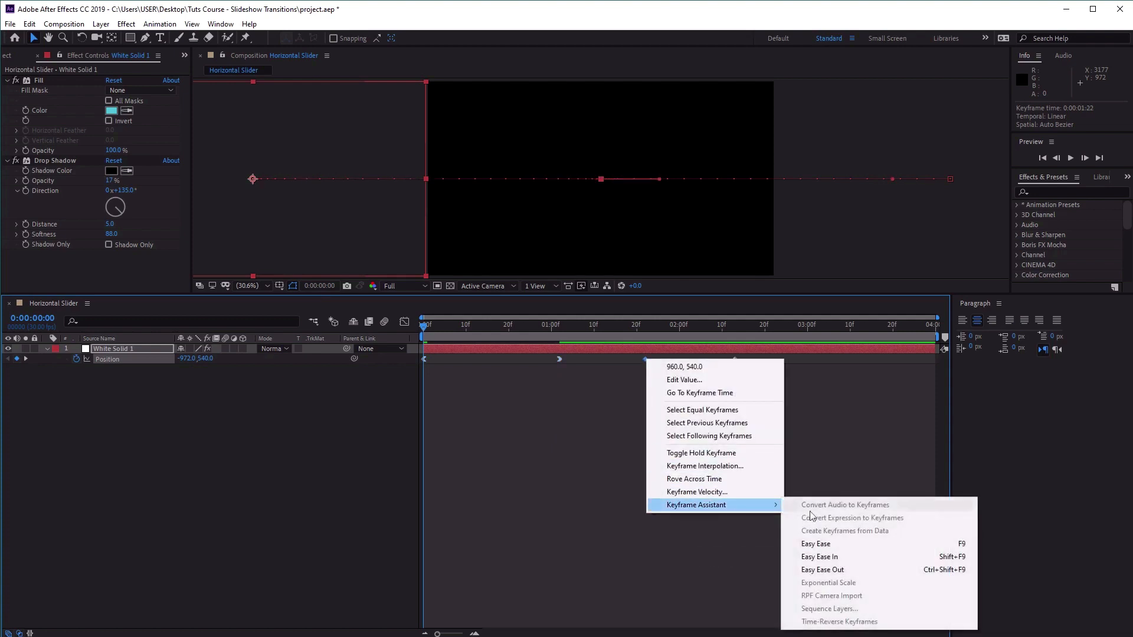
{"action": "left_click", "coordinate": [858, 569]}
{"action": "right_click", "coordinate": [735, 360]}
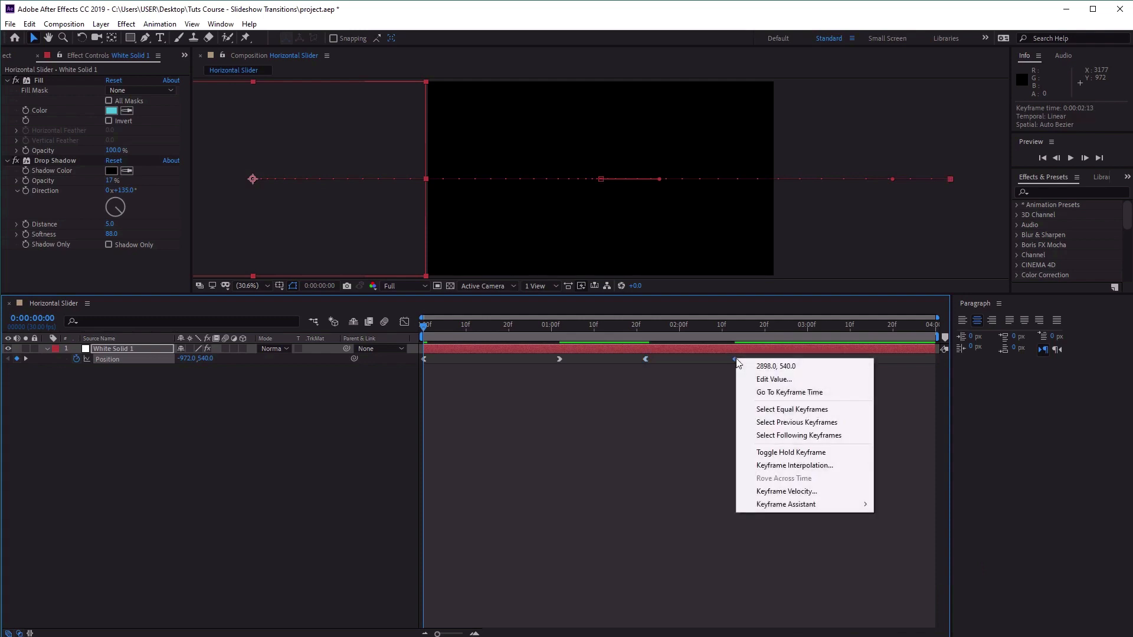
{"action": "mouse_move", "coordinate": [814, 511]}
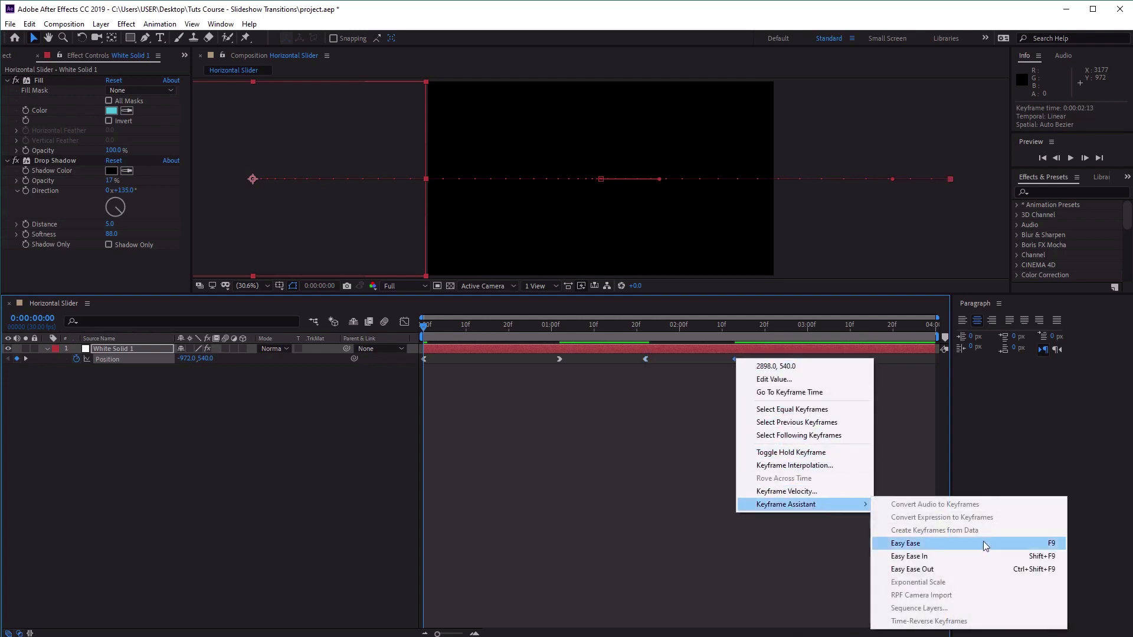
{"action": "left_click", "coordinate": [990, 557]}
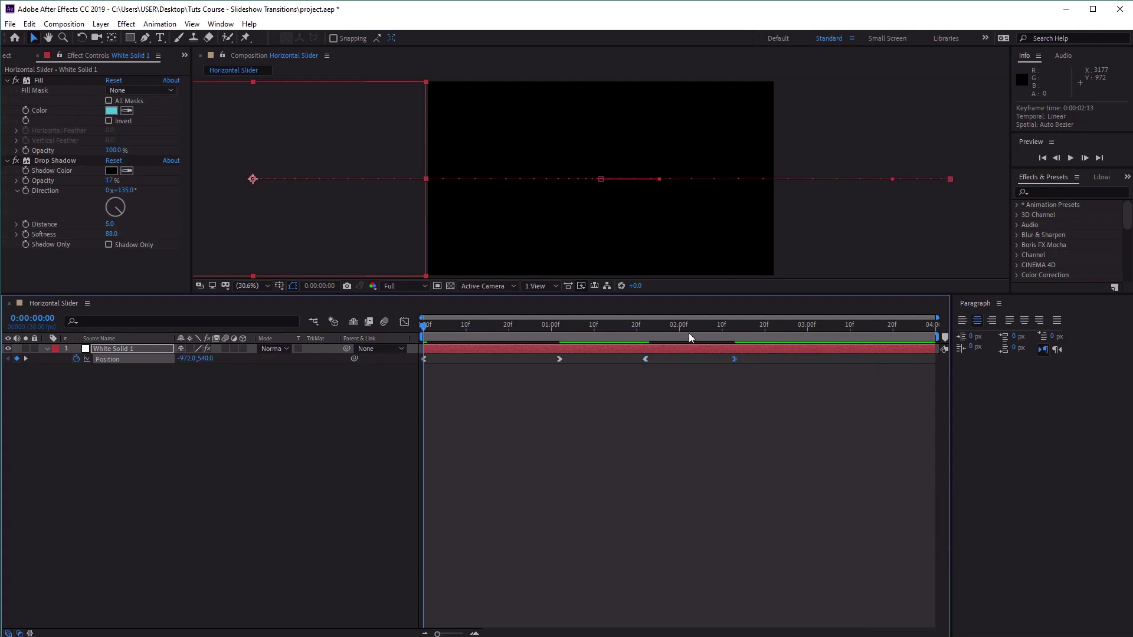
Play back the eased slide animation in an enlarged composition view and return to the first frame.
{"action": "key", "text": "space"}
{"action": "key", "text": "space"}
{"action": "left_click_drag", "start_coordinate": [533, 294], "coordinate": [582, 442]}
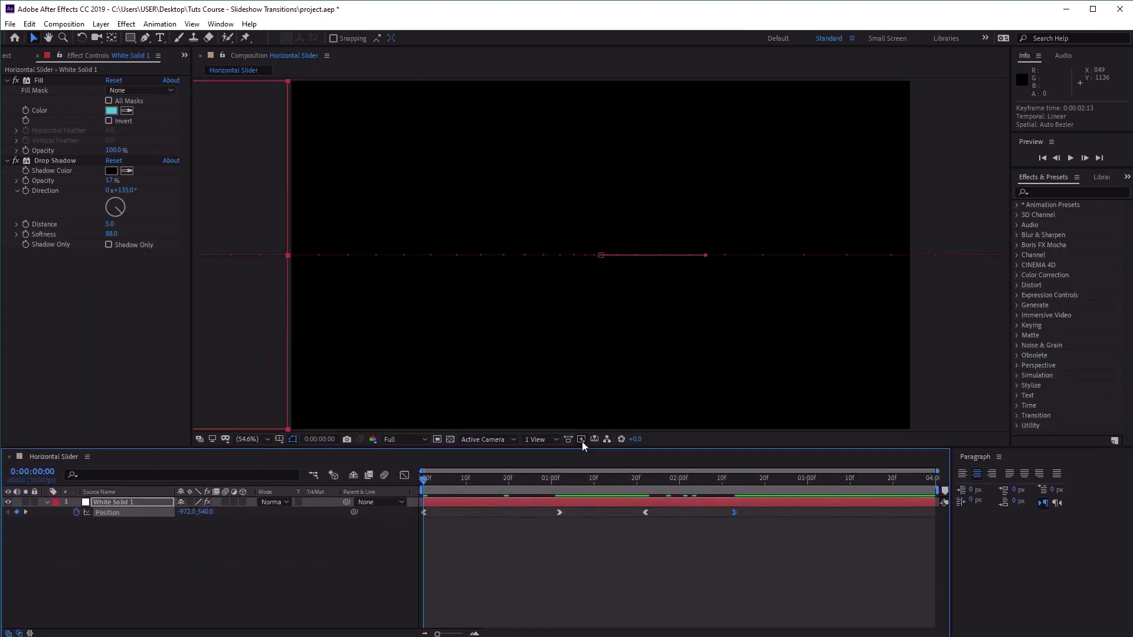
{"action": "left_click", "coordinate": [1072, 160]}
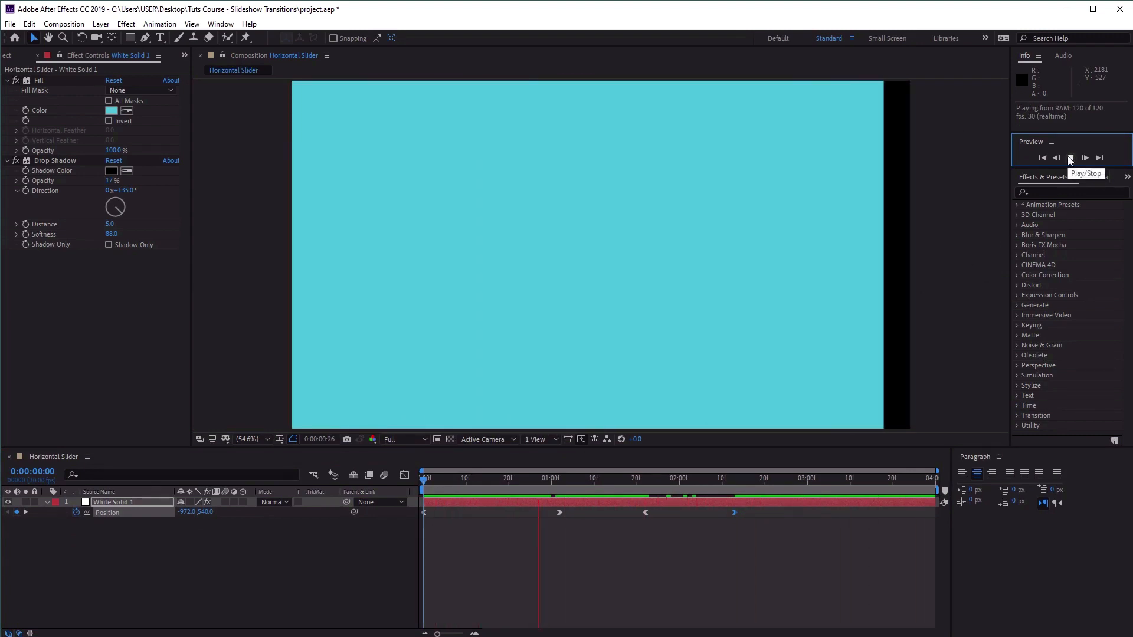
{"action": "left_click", "coordinate": [1070, 158]}
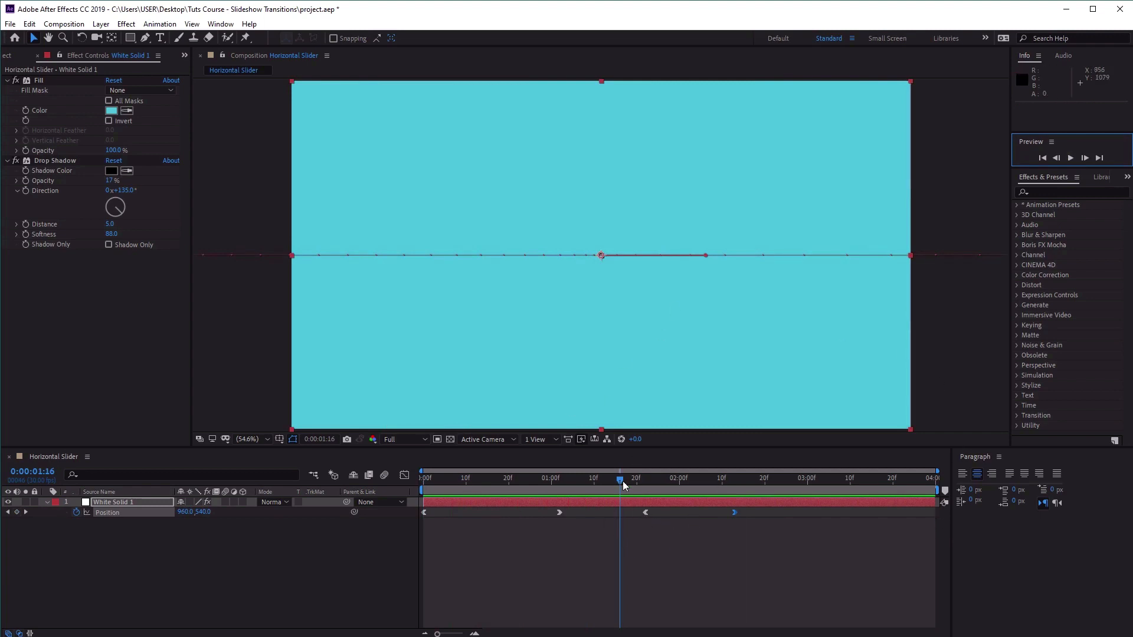
{"action": "left_click_drag", "start_coordinate": [622, 480], "coordinate": [423, 482]}
Collapse the solid layer's properties and duplicate the animated solid three times.
{"action": "left_click", "coordinate": [105, 501]}
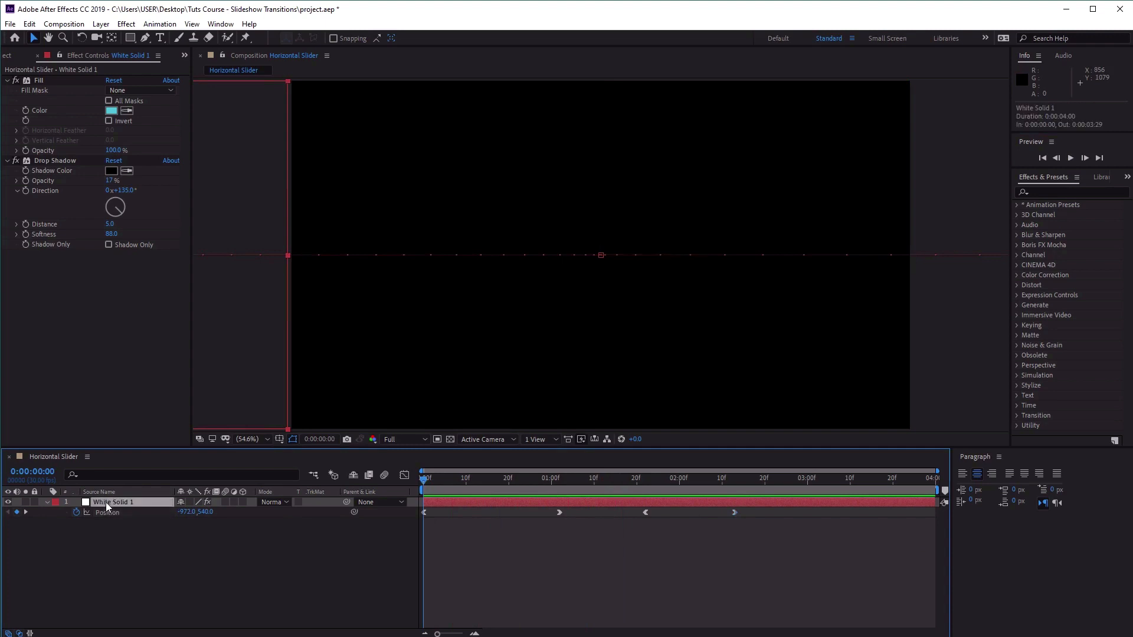
{"action": "left_click", "coordinate": [48, 502]}
{"action": "key", "text": "ctrl+d"}
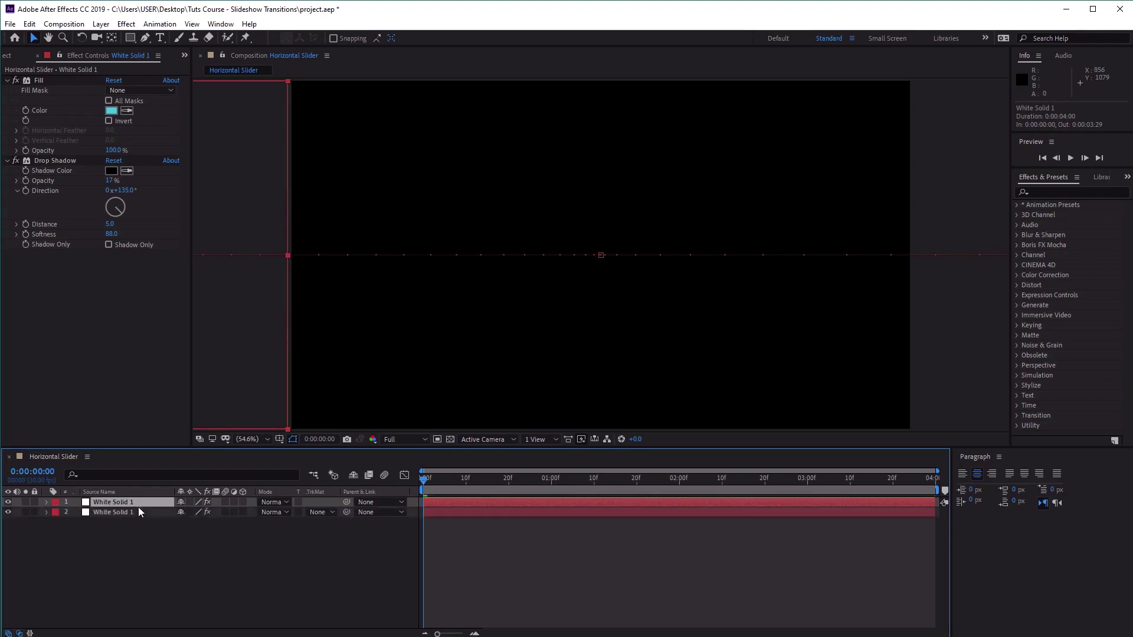
{"action": "key", "text": "ctrl+d"}
{"action": "key", "text": "ctrl+d"}
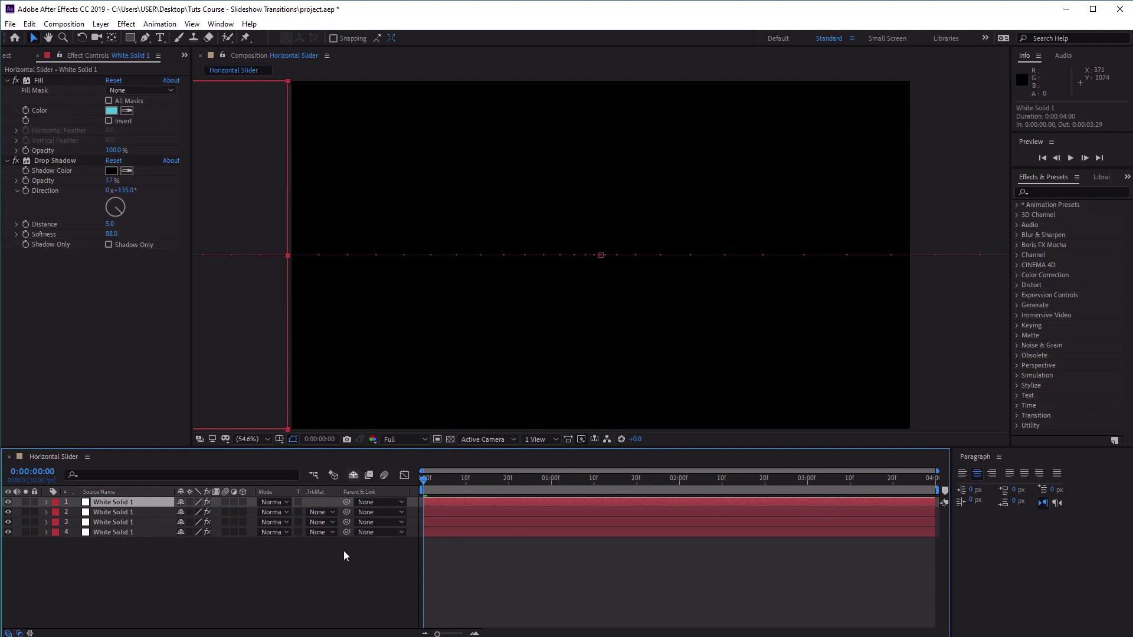
Set the Fill colour of the solid on layer 3 to hex FFC65D.
{"action": "left_click", "coordinate": [95, 524]}
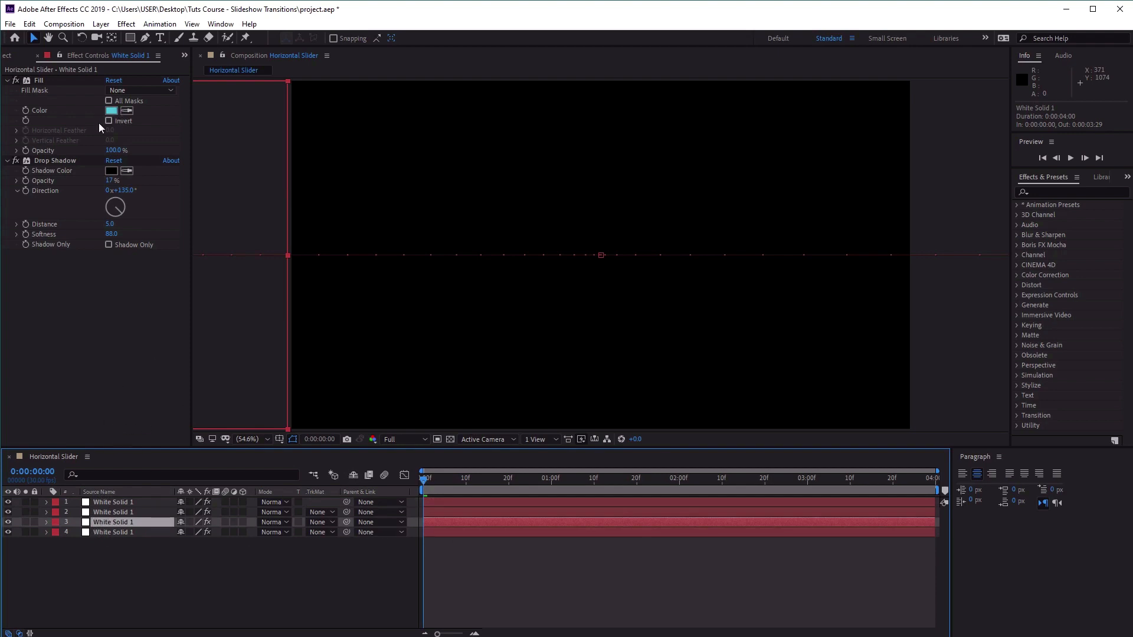
{"action": "left_click", "coordinate": [111, 111]}
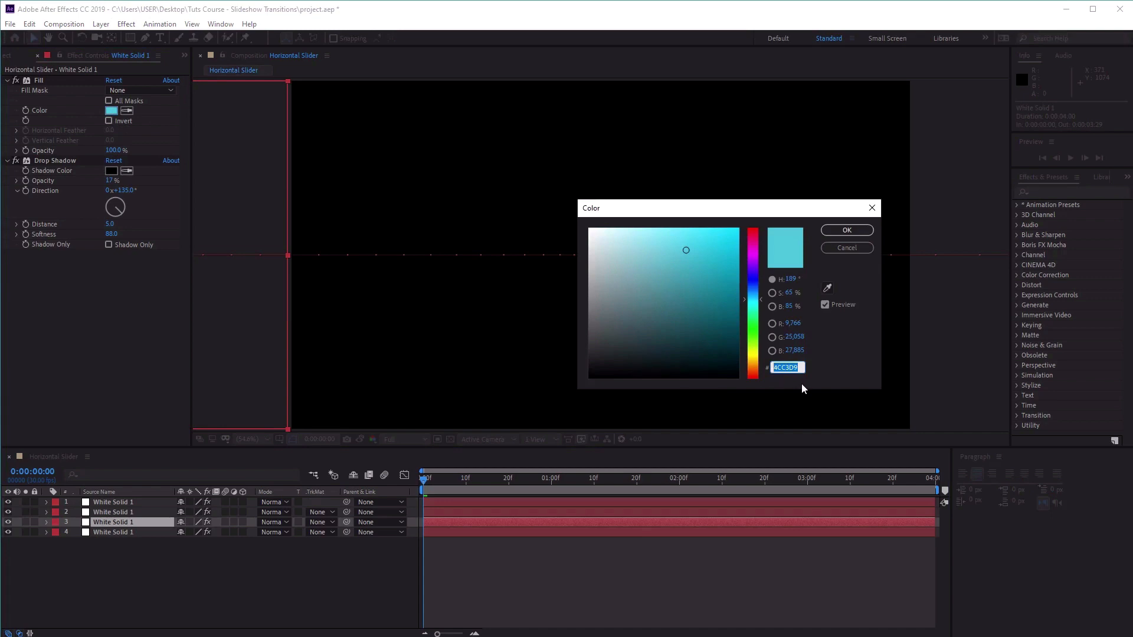
{"action": "type", "text": "FFD"}
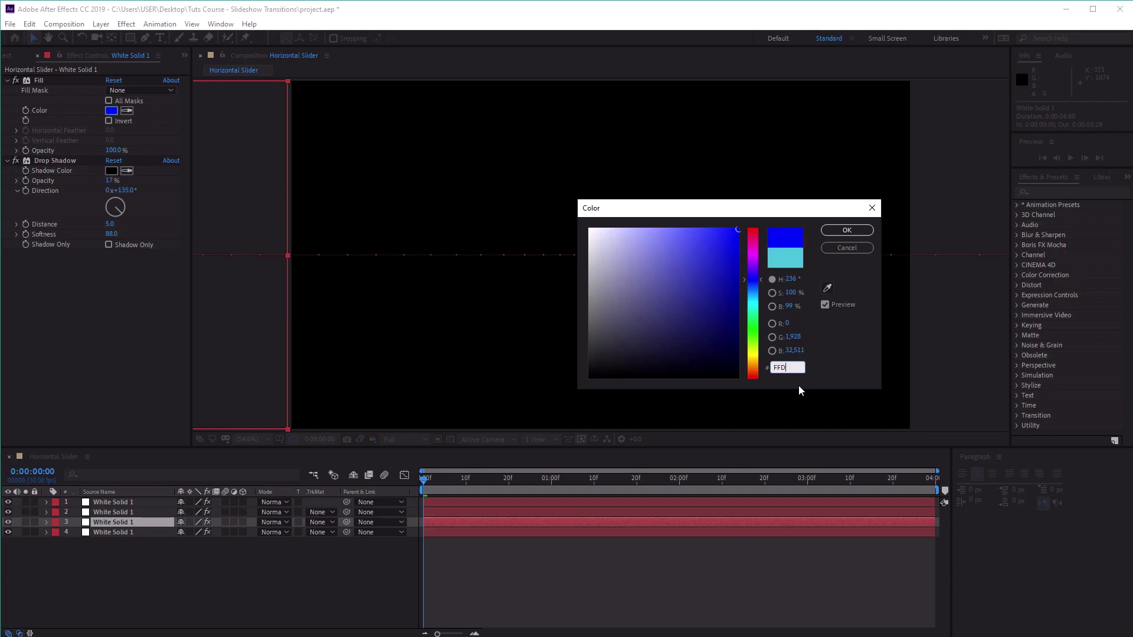
{"action": "key", "text": "BackSpace"}
{"action": "type", "text": "C65D"}
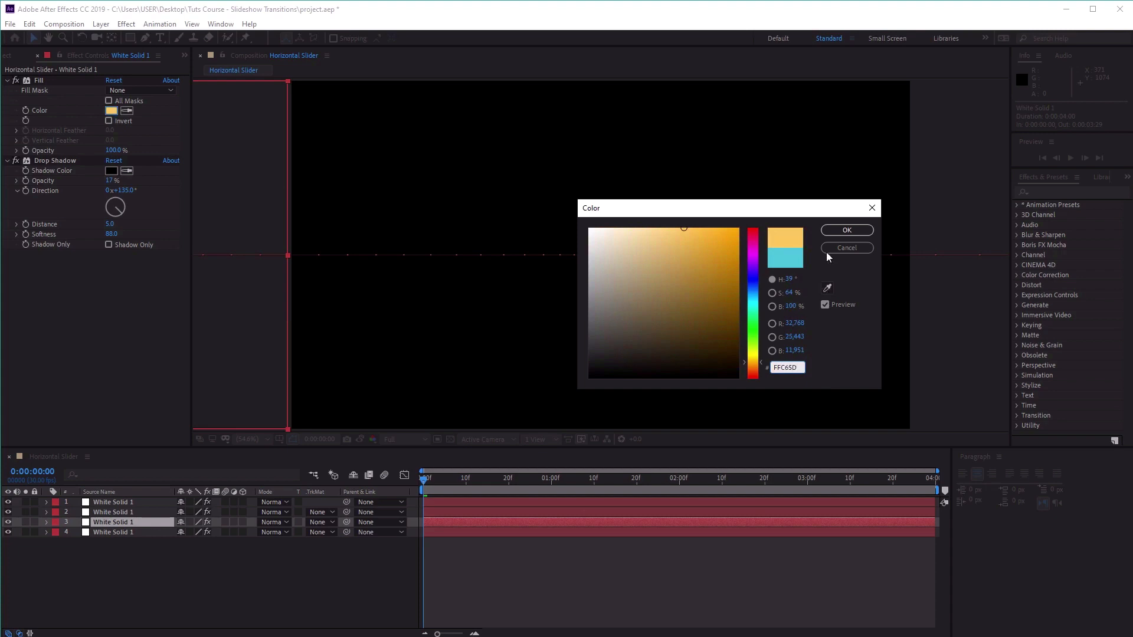
{"action": "left_click", "coordinate": [847, 230]}
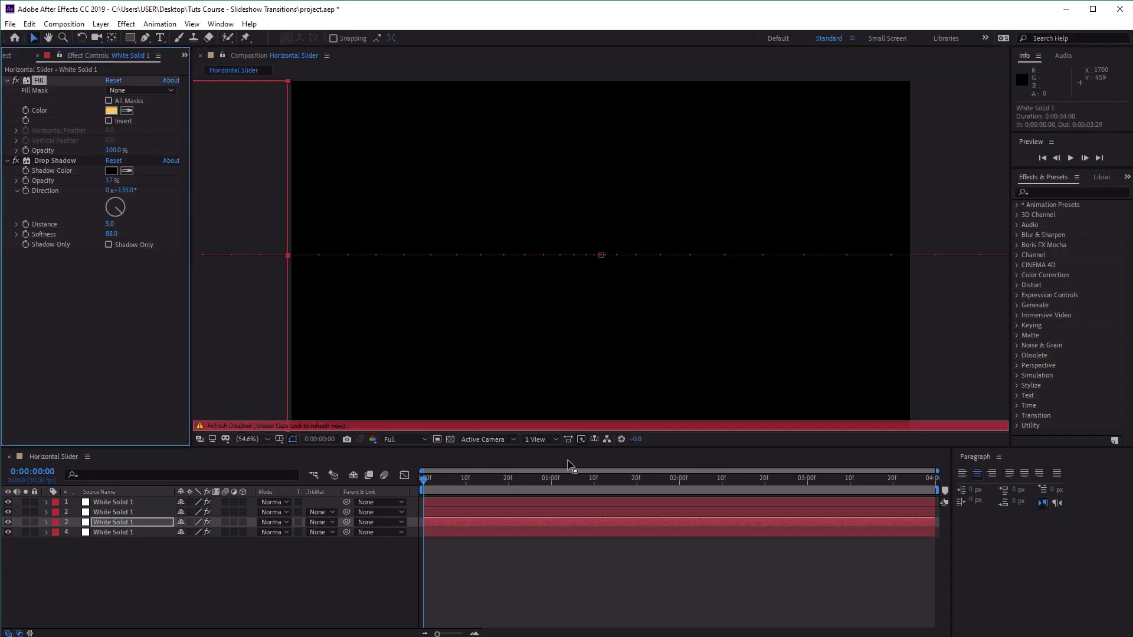
{"action": "key", "text": "Caps_Lock"}
Hide the top two solids and move to 0:00:00:24 to check the recoloured solid in the composition.
{"action": "left_click", "coordinate": [111, 512]}
{"action": "left_click", "coordinate": [142, 522]}
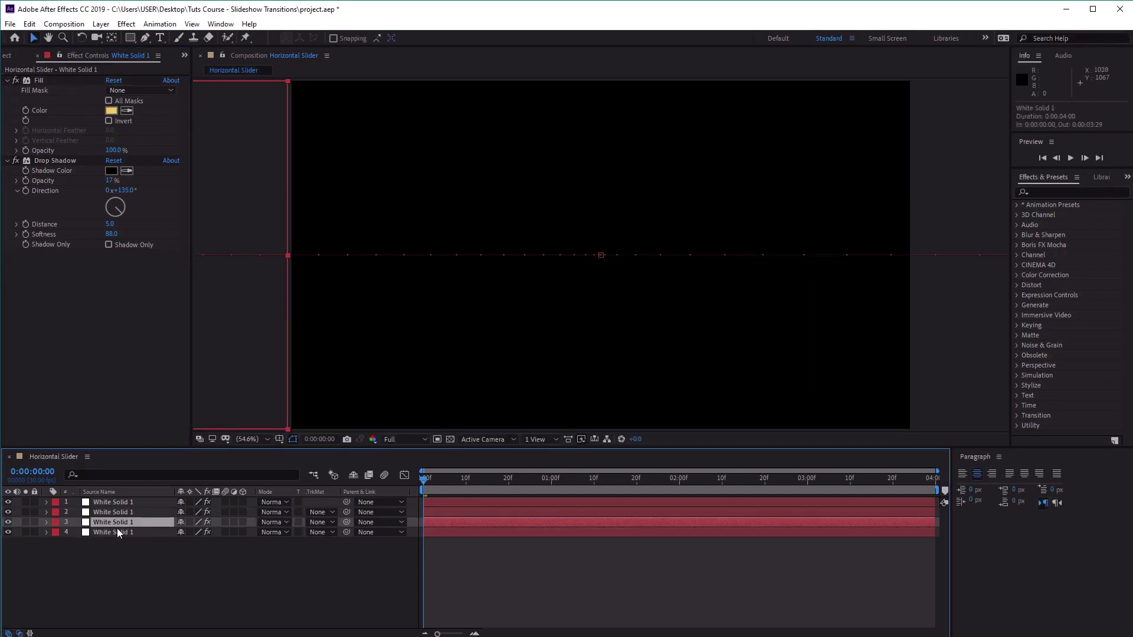
{"action": "left_click", "coordinate": [9, 502]}
{"action": "left_click_drag", "start_coordinate": [424, 483], "coordinate": [527, 482]}
{"action": "left_click", "coordinate": [7, 522]}
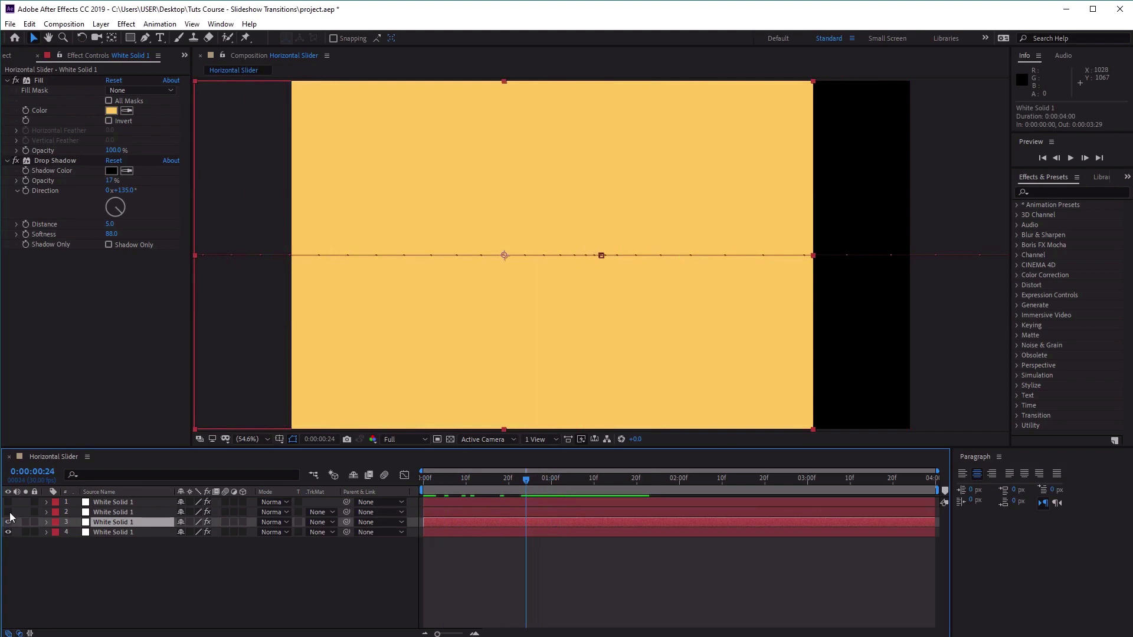
Set the Fill colour of the solid on layer 2 to hex F16645.
{"action": "left_click", "coordinate": [108, 513]}
{"action": "left_click", "coordinate": [112, 111]}
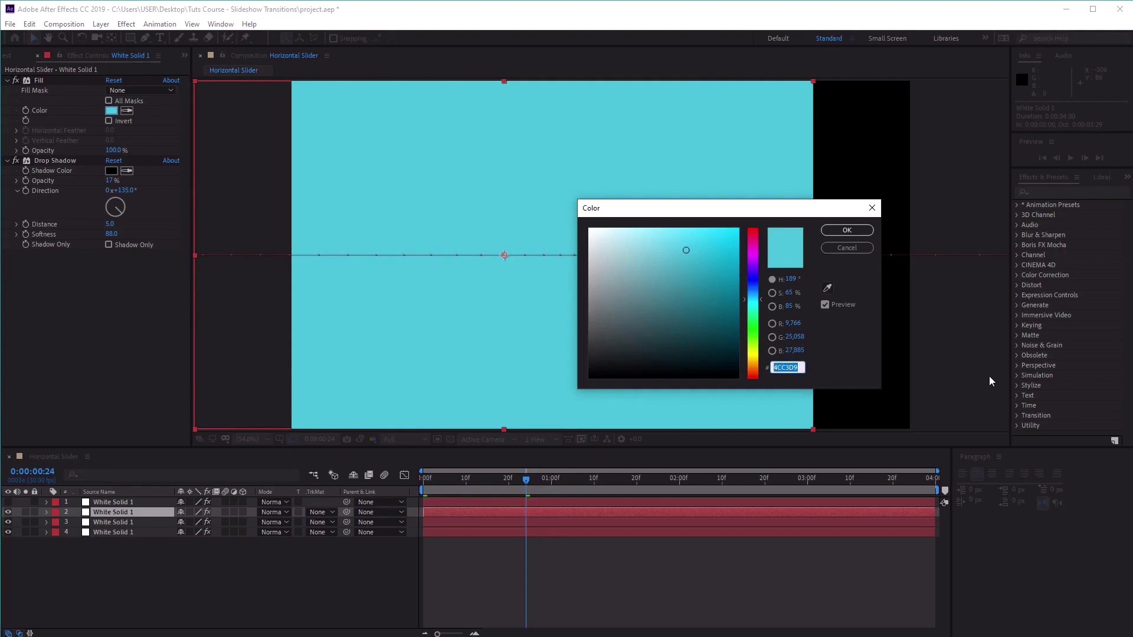
{"action": "type", "text": "F"}
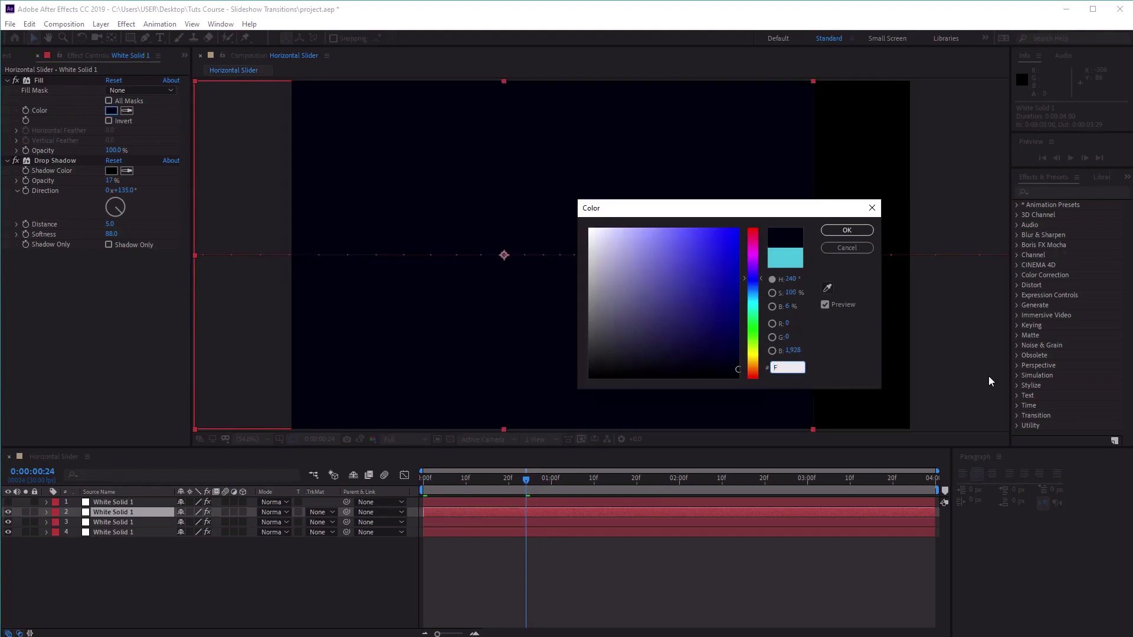
{"action": "type", "text": "16645"}
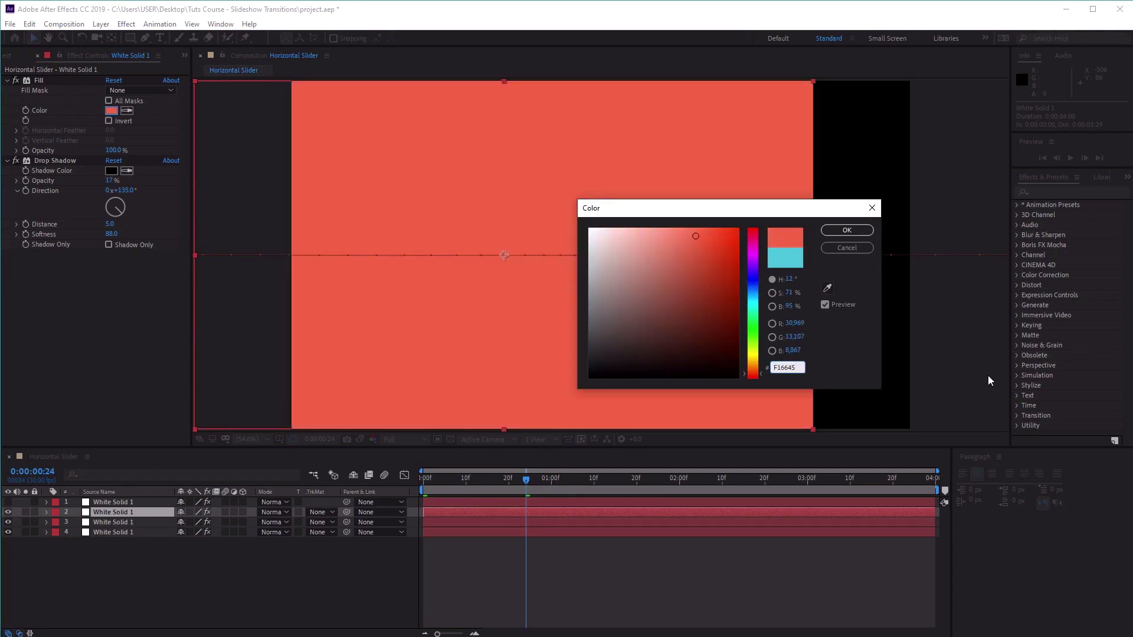
{"action": "key", "text": "Return"}
Make the top solid visible again and set its Fill colour to white, hex FFFFFF.
{"action": "left_click", "coordinate": [7, 502]}
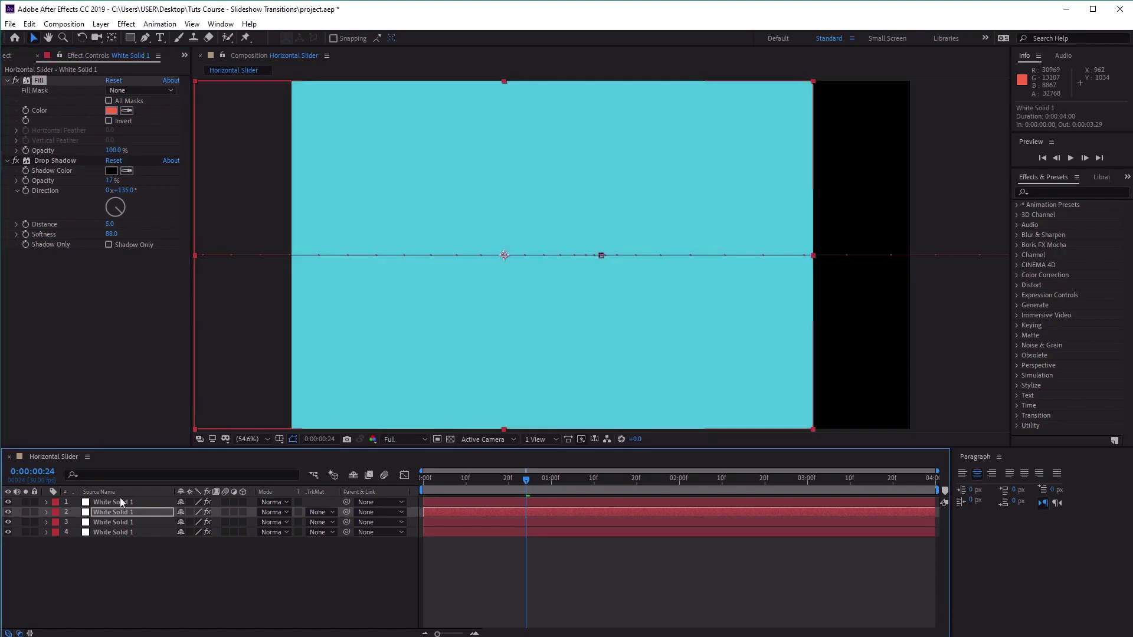
{"action": "left_click", "coordinate": [119, 502]}
{"action": "left_click", "coordinate": [115, 110]}
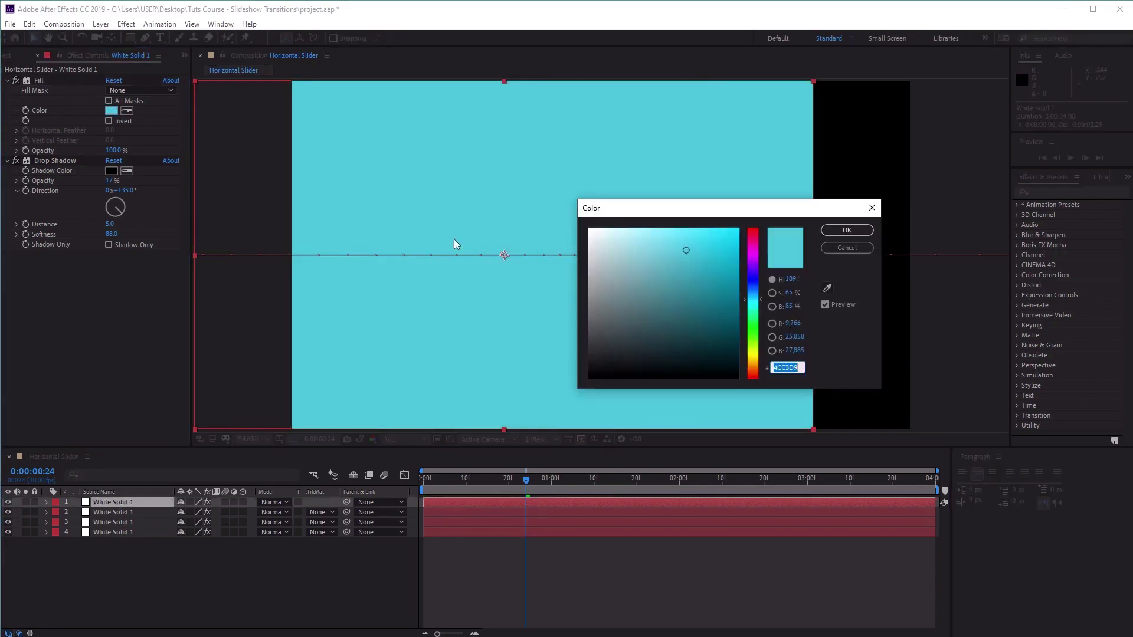
{"action": "left_click_drag", "start_coordinate": [717, 331], "coordinate": [459, 159]}
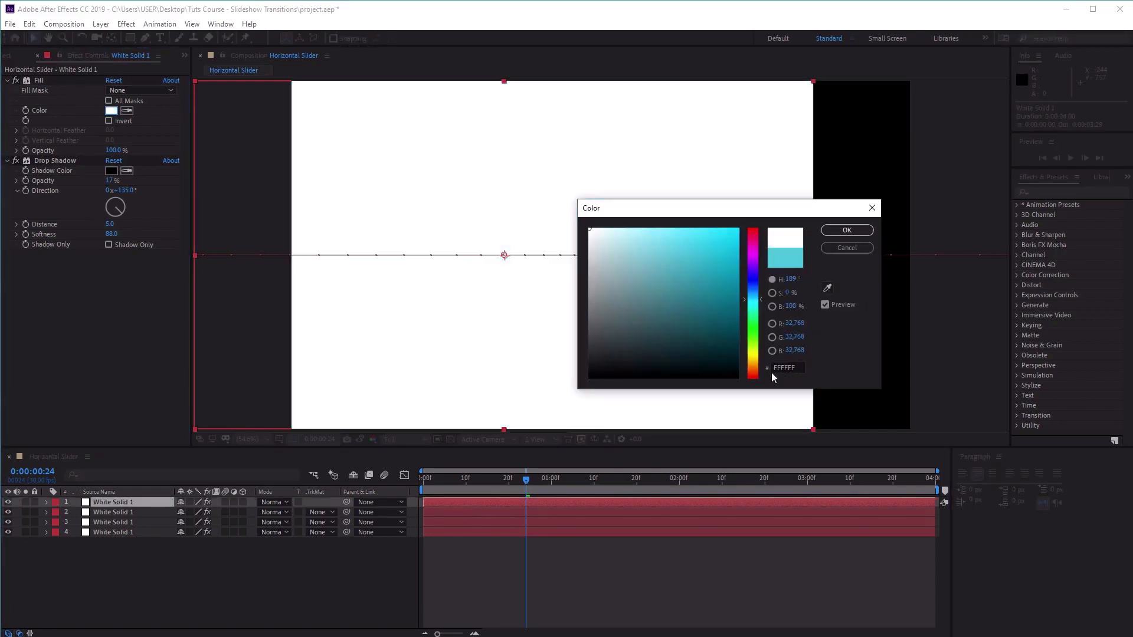
{"action": "left_click", "coordinate": [848, 230]}
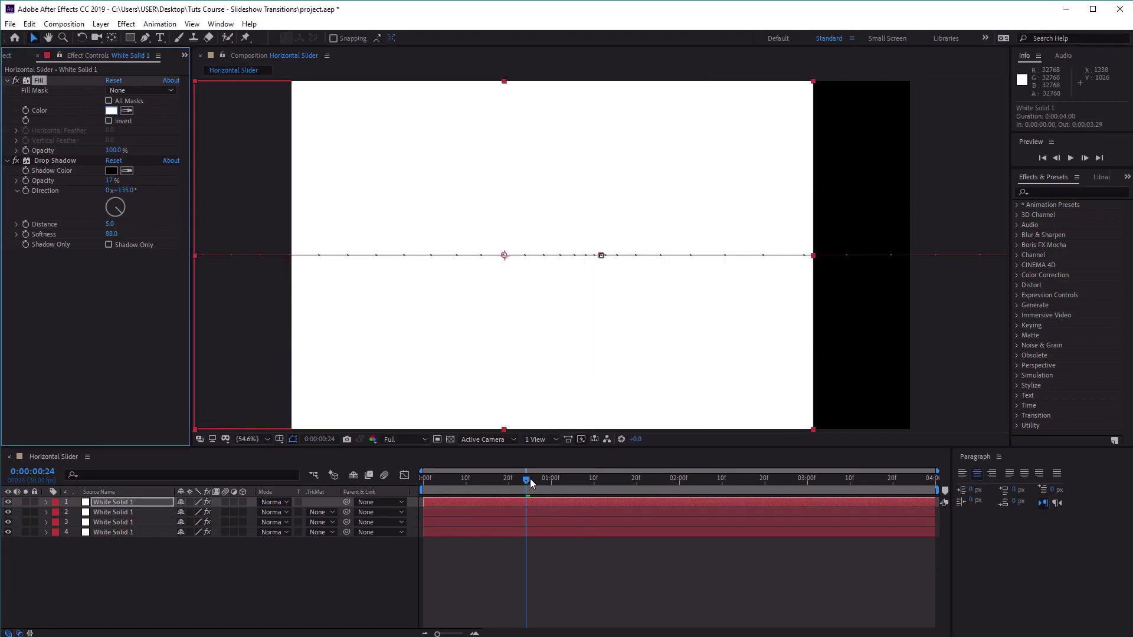
Go to 0:00:01:22 and toggle the upper solids' visibility to check each layer's colour.
{"action": "left_click_drag", "start_coordinate": [530, 479], "coordinate": [646, 480]}
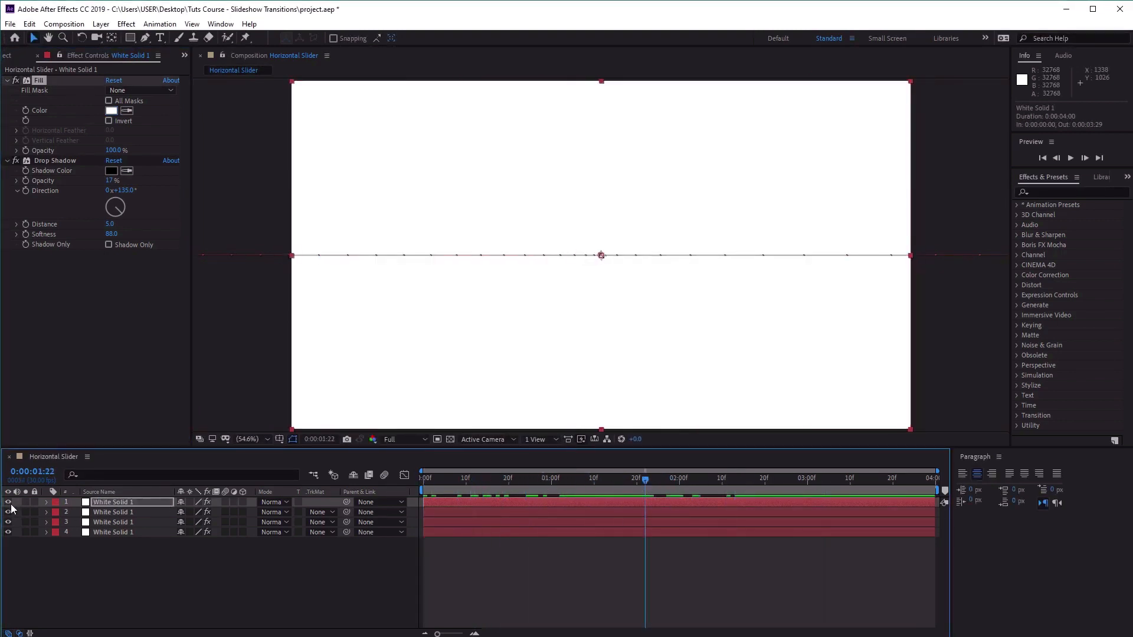
{"action": "left_click", "coordinate": [8, 503]}
{"action": "left_click", "coordinate": [8, 512]}
{"action": "left_click", "coordinate": [8, 522]}
{"action": "left_click", "coordinate": [8, 522]}
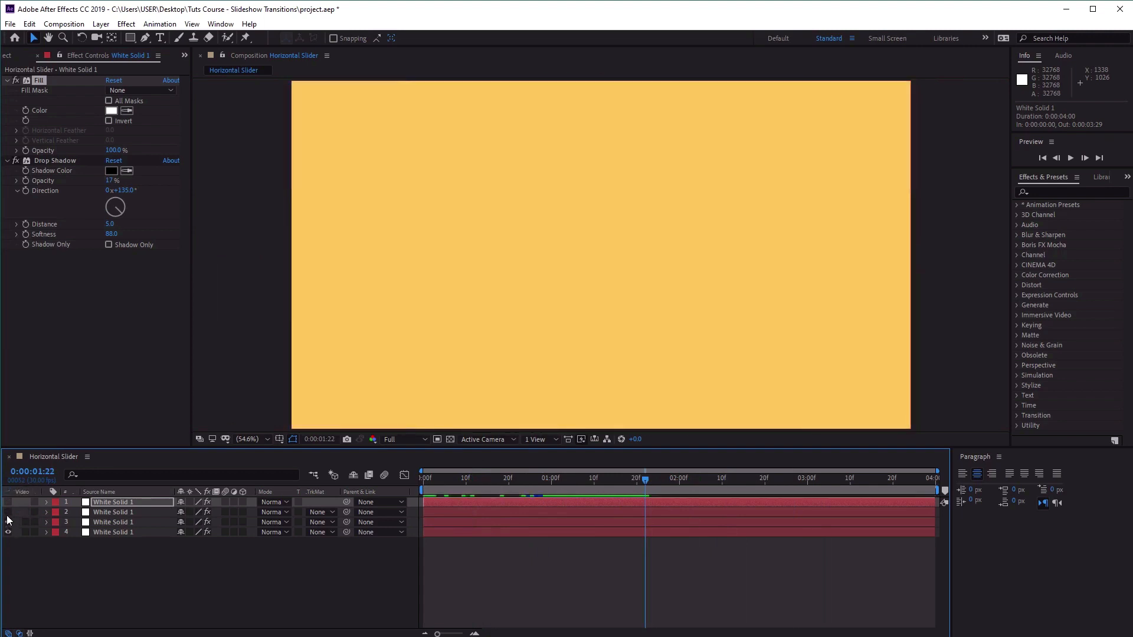
{"action": "left_click_drag", "start_coordinate": [8, 523], "coordinate": [8, 503]}
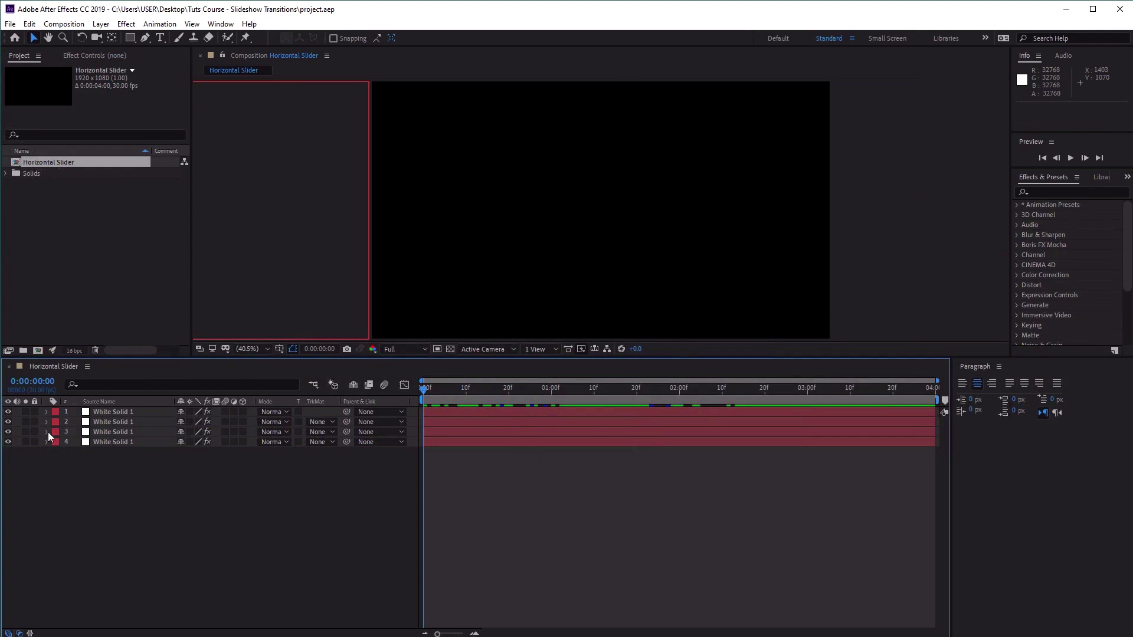
Hide the top two solids and shift the yellow solid on layer 3 to start at 0:00:00:08.
{"action": "left_click", "coordinate": [9, 413]}
{"action": "left_click", "coordinate": [9, 422]}
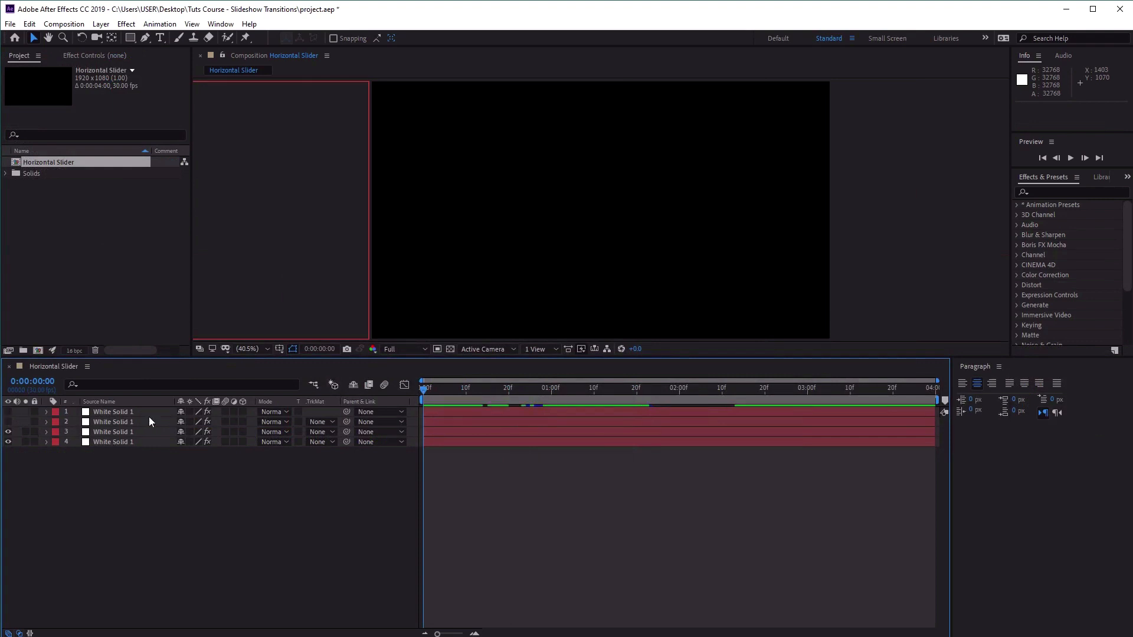
{"action": "left_click", "coordinate": [112, 433]}
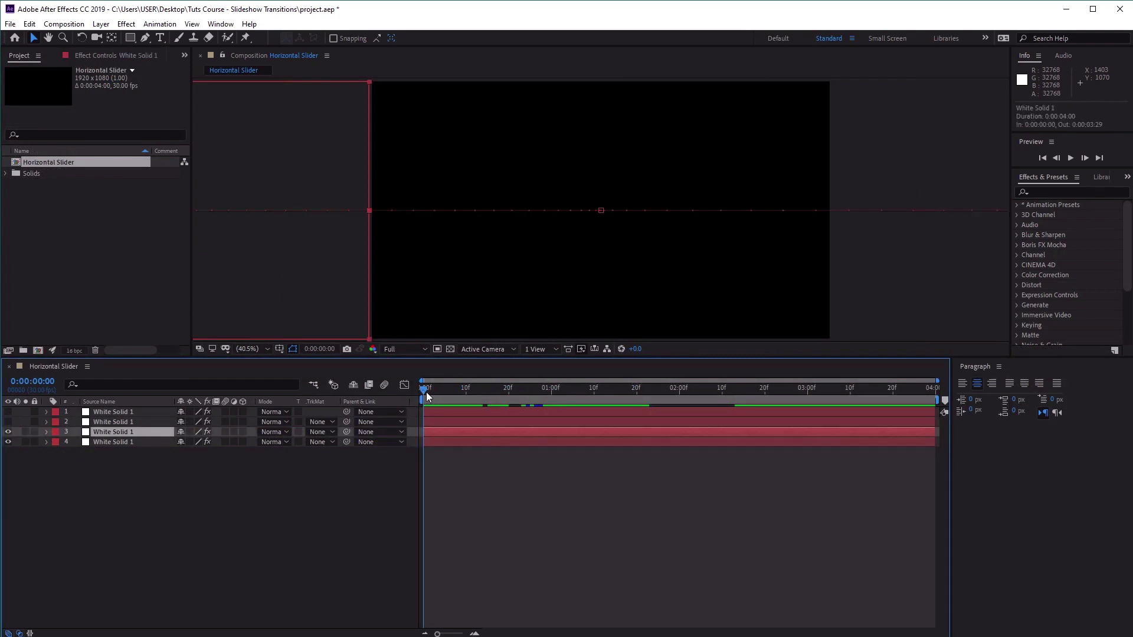
{"action": "left_click_drag", "start_coordinate": [427, 391], "coordinate": [465, 432]}
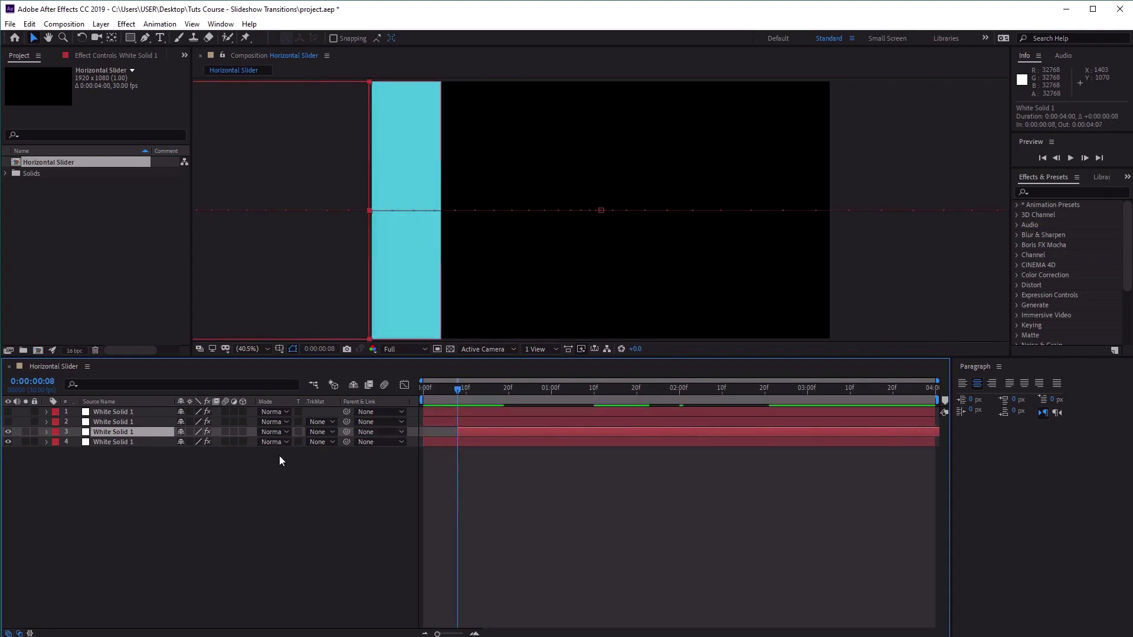
Make the red solid on layer 2 visible and shift it to start at 0:00:00:18.
{"action": "left_click_drag", "start_coordinate": [465, 395], "coordinate": [468, 421]}
{"action": "left_click", "coordinate": [477, 422]}
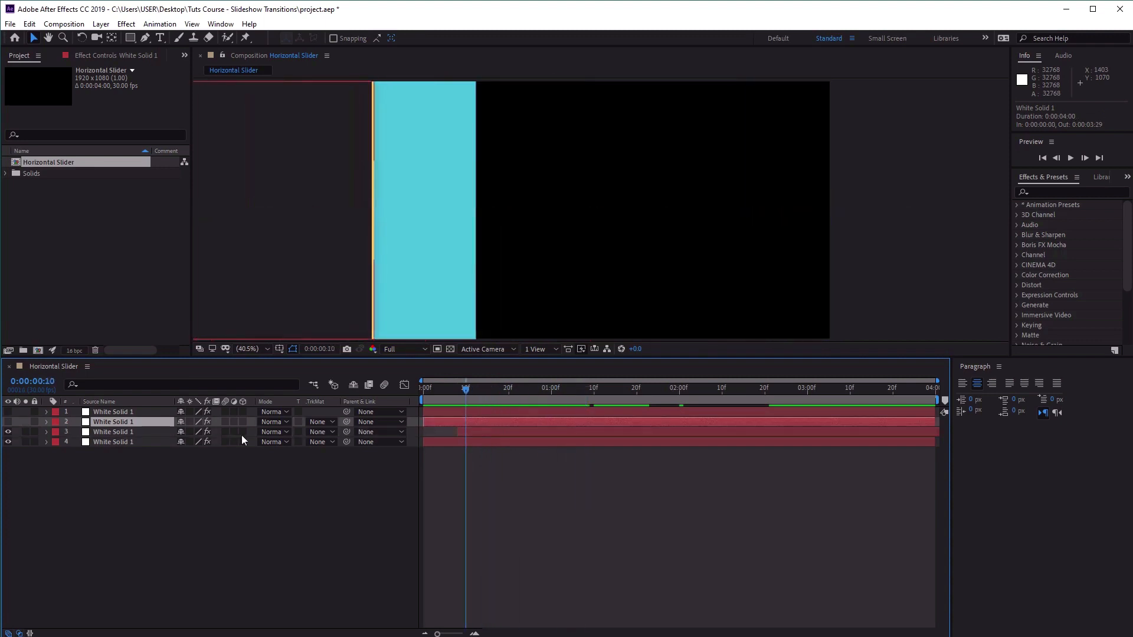
{"action": "left_click", "coordinate": [8, 421]}
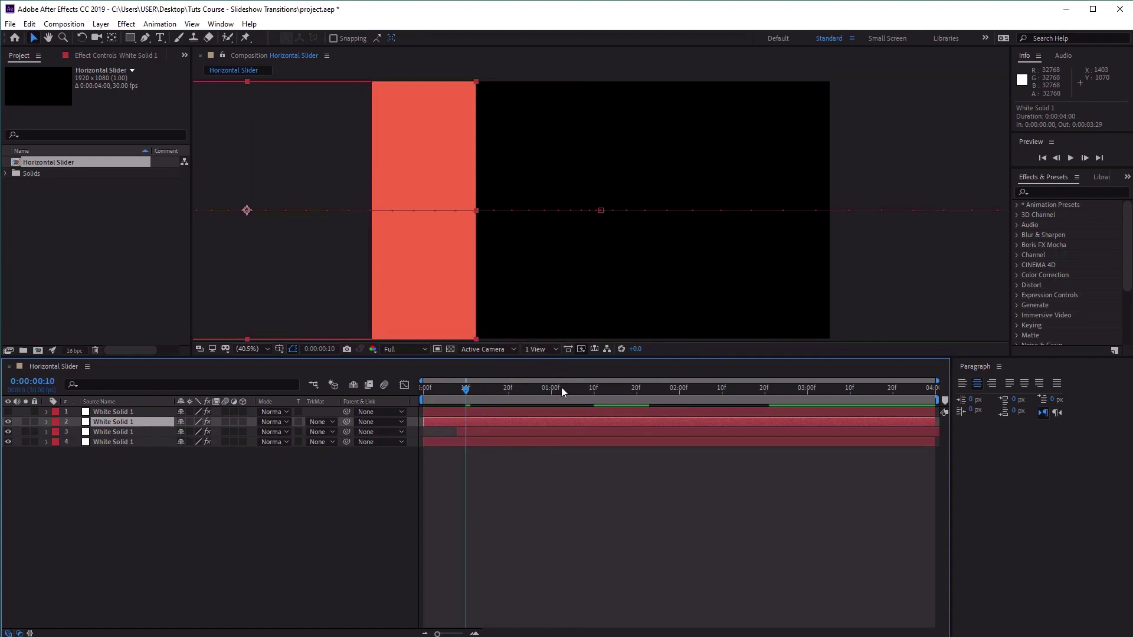
{"action": "left_click_drag", "start_coordinate": [468, 389], "coordinate": [501, 391]}
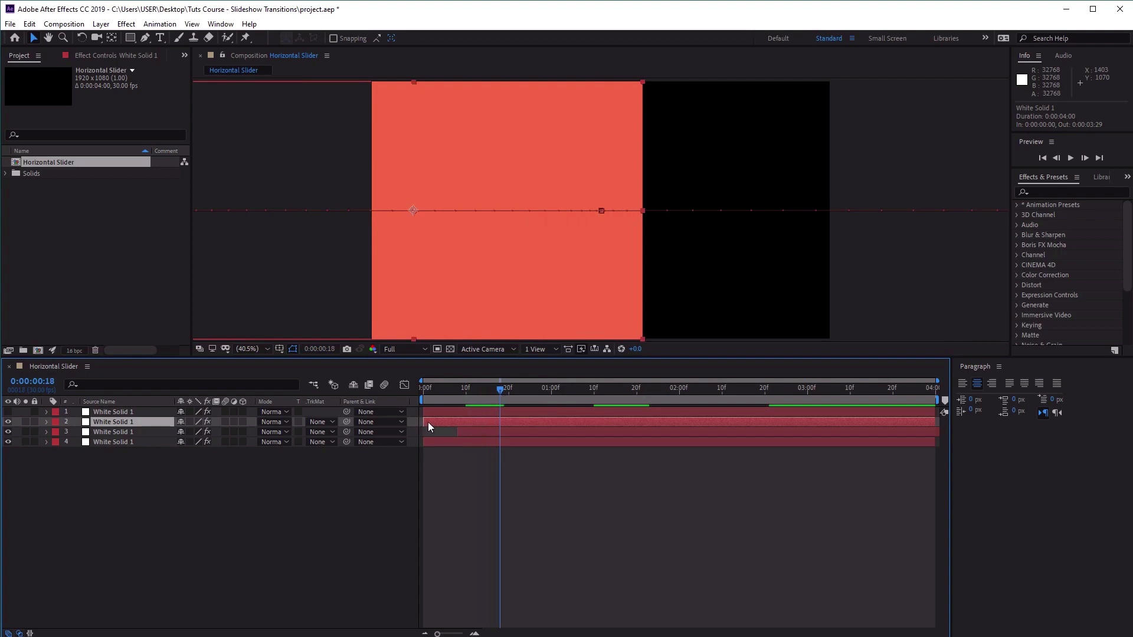
{"action": "left_click_drag", "start_coordinate": [428, 422], "coordinate": [504, 428]}
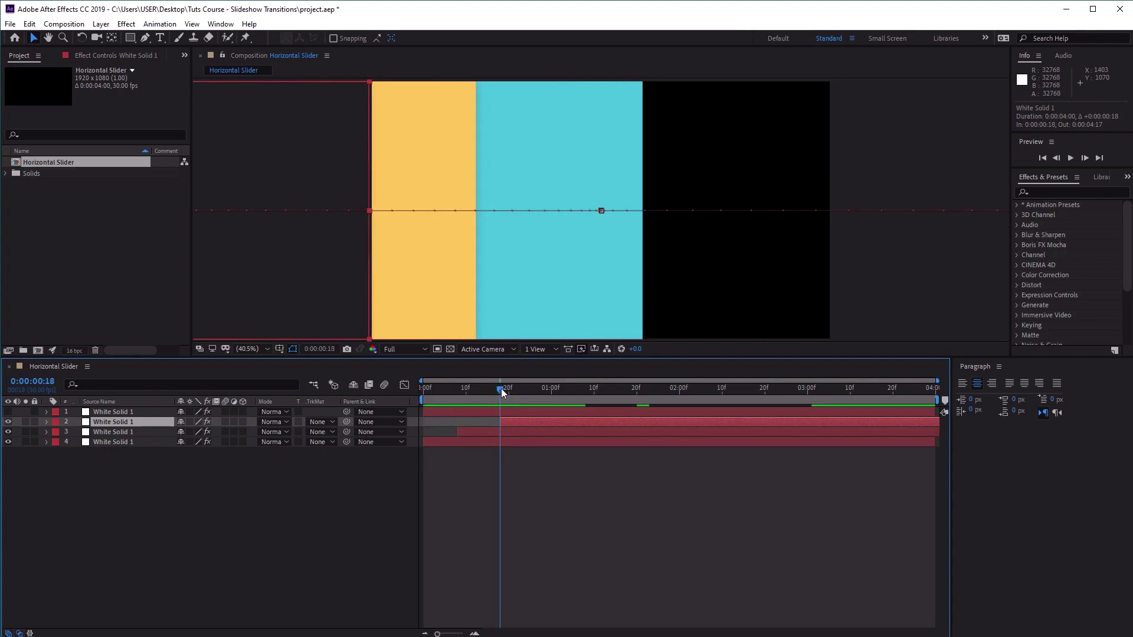
Shift the white top solid to start at 0:00:01:04, make it visible and preview the staggered slide up to 0:00:02:01.
{"action": "left_click_drag", "start_coordinate": [503, 391], "coordinate": [569, 402]}
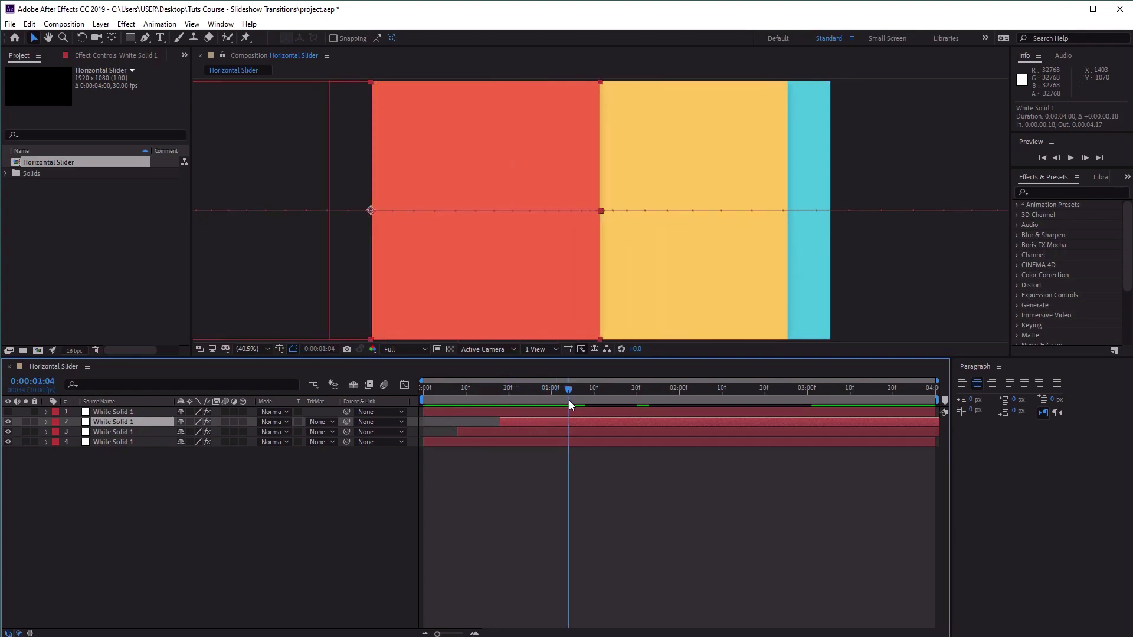
{"action": "left_click", "coordinate": [463, 413]}
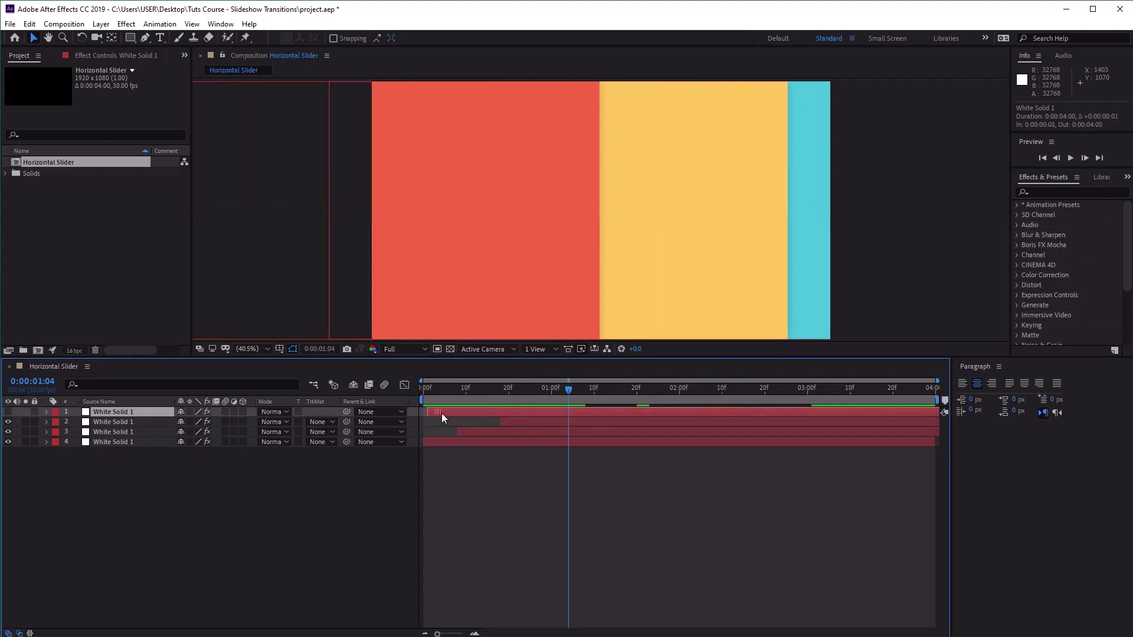
{"action": "left_click_drag", "start_coordinate": [441, 413], "coordinate": [579, 419]}
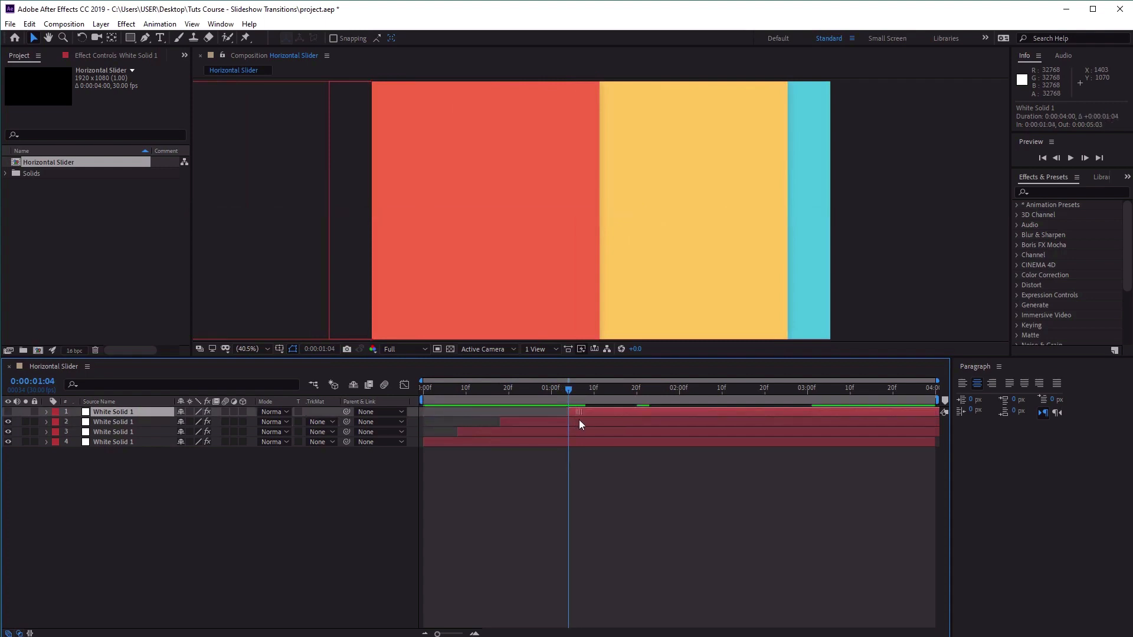
{"action": "left_click", "coordinate": [8, 411]}
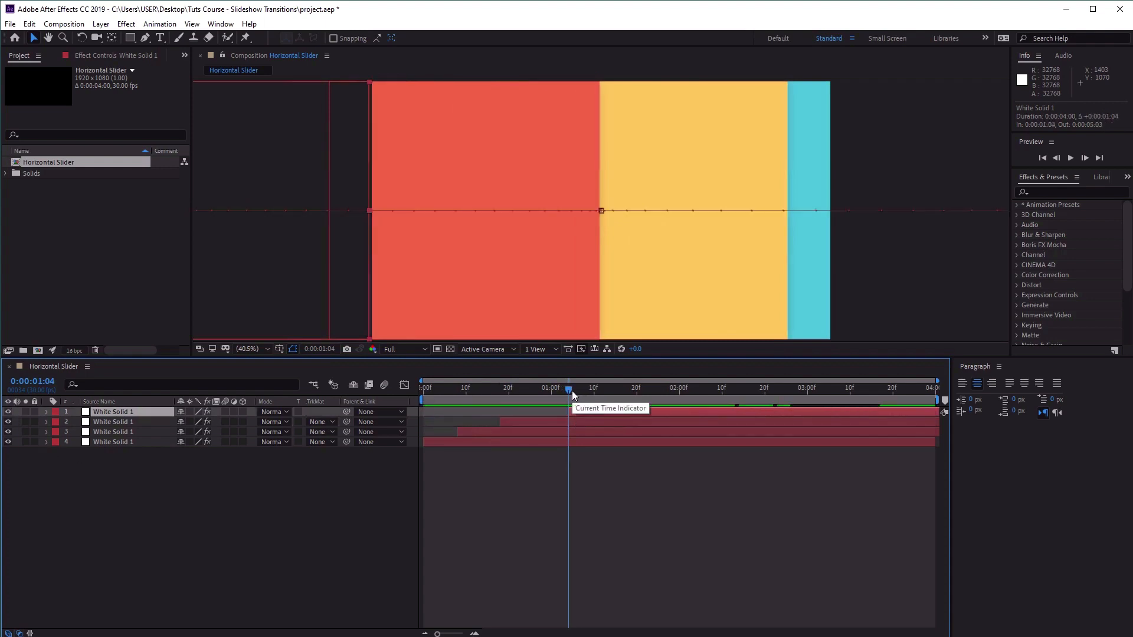
{"action": "left_click_drag", "start_coordinate": [572, 390], "coordinate": [690, 406]}
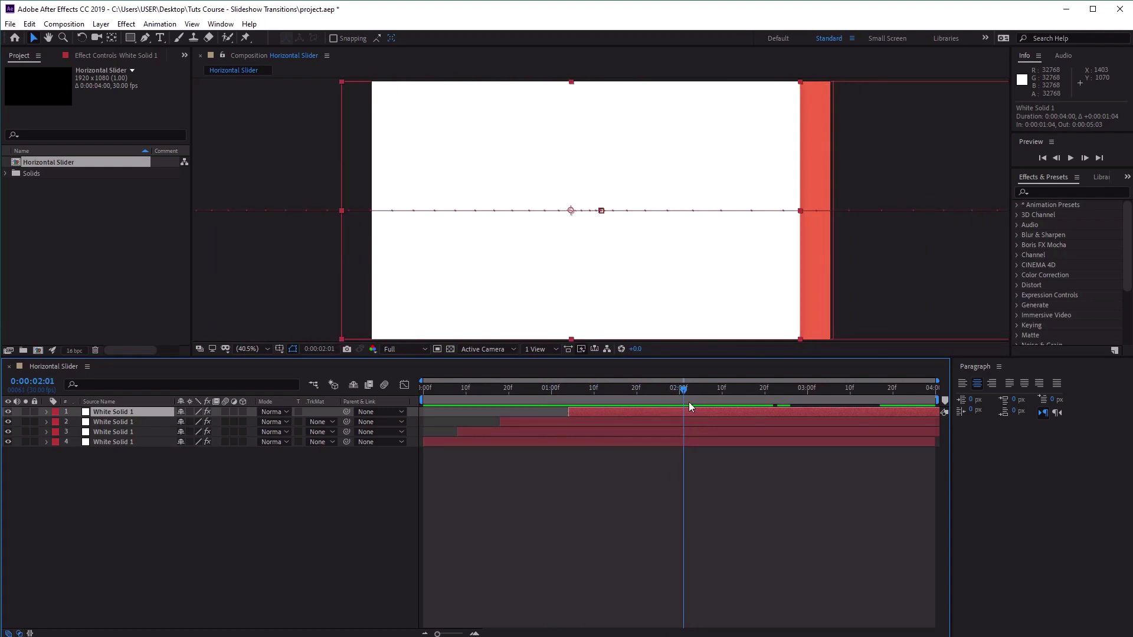
Reveal the Position keyframes of the bottom two solids and hide the top two solids.
{"action": "left_click", "coordinate": [108, 441]}
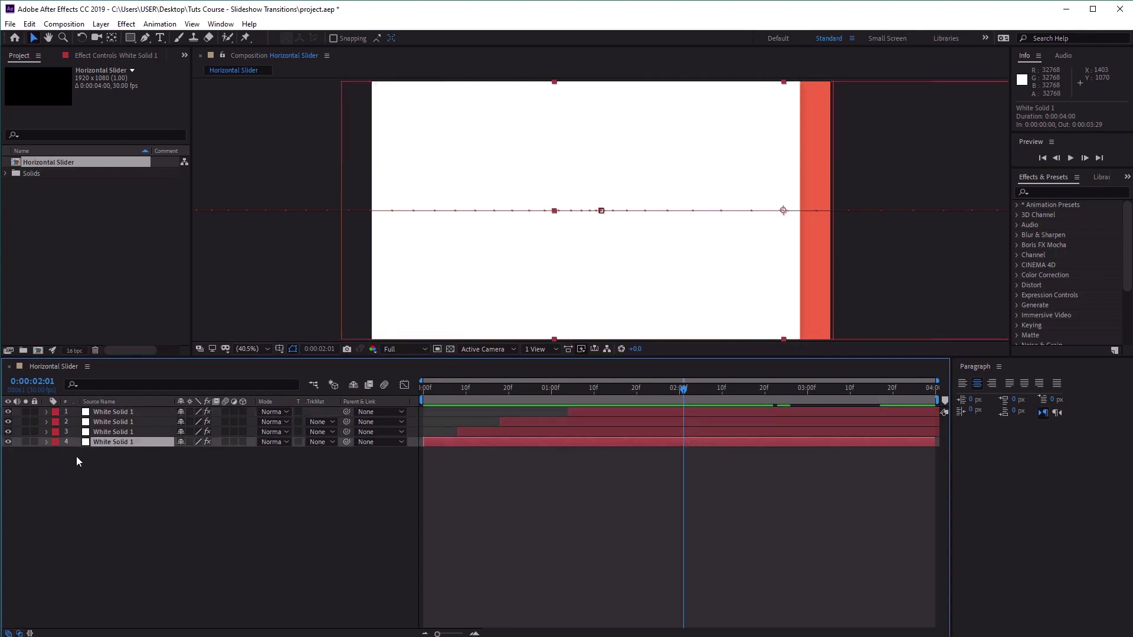
{"action": "key", "text": "p"}
{"action": "left_click", "coordinate": [102, 434]}
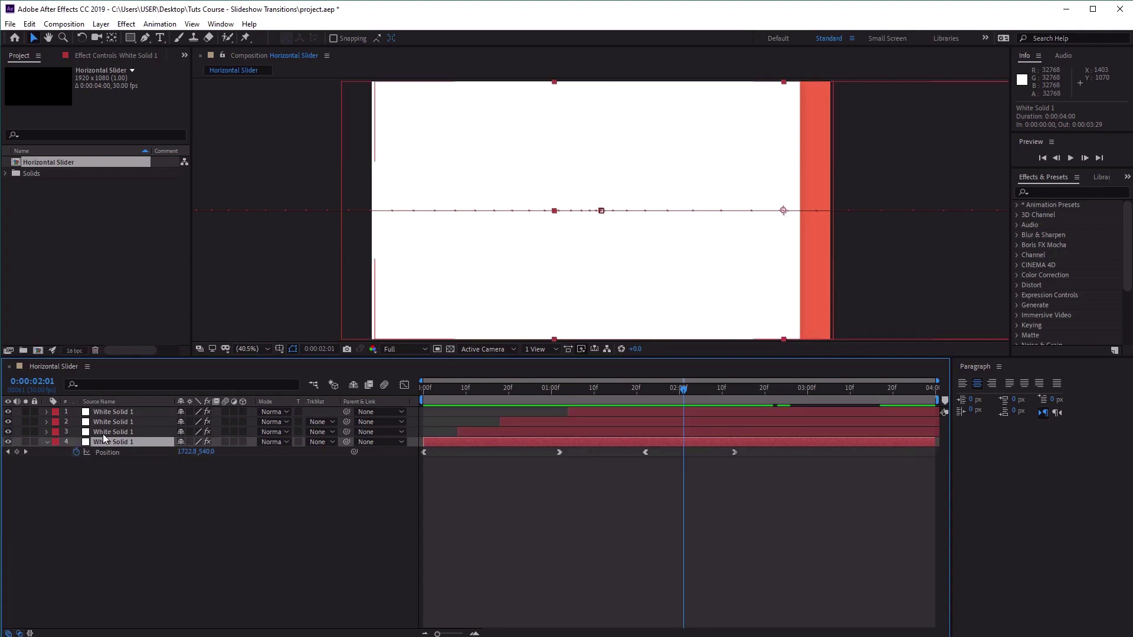
{"action": "key", "text": "p"}
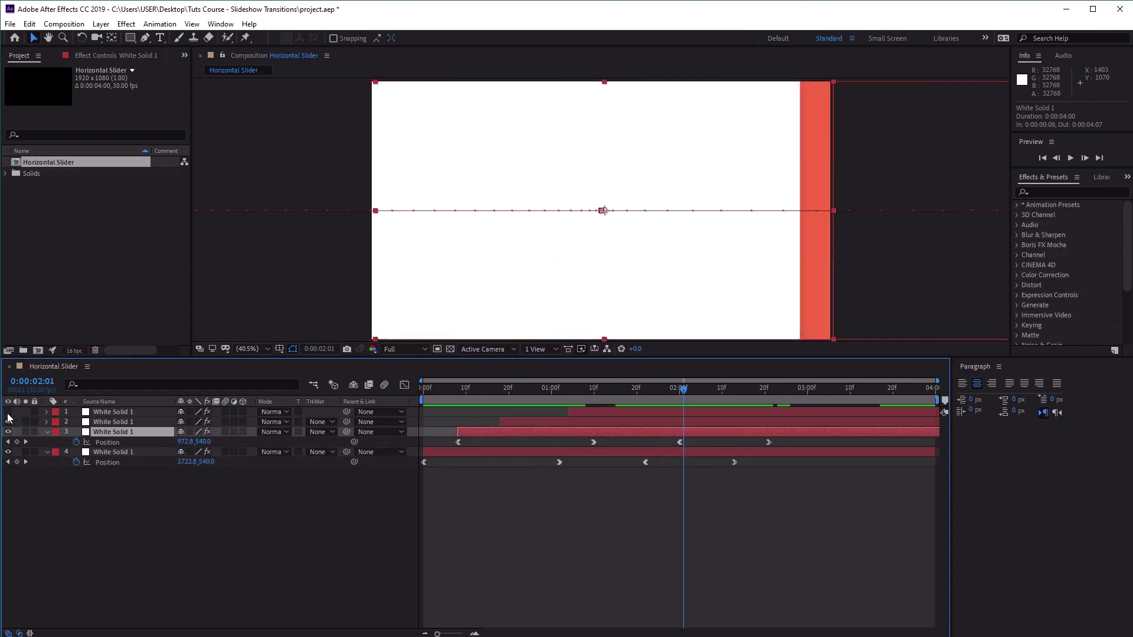
{"action": "left_click_drag", "start_coordinate": [8, 412], "coordinate": [8, 422]}
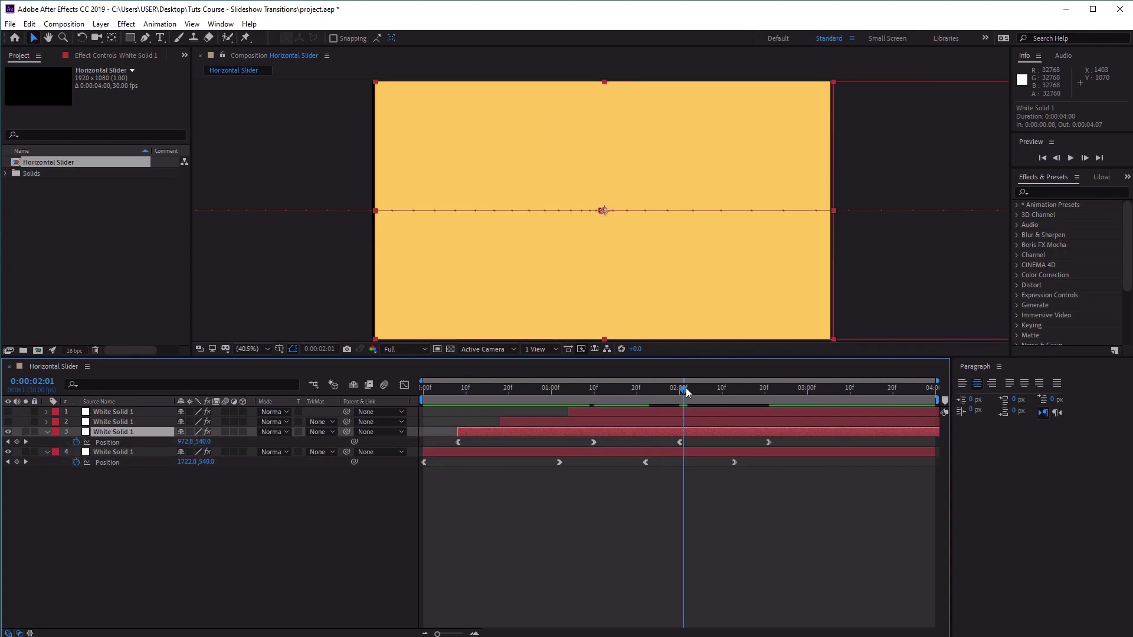
Move the yellow solid's second Position keyframe to 0:00:01:12 and set its X value to 481.
{"action": "left_click_drag", "start_coordinate": [687, 393], "coordinate": [603, 443]}
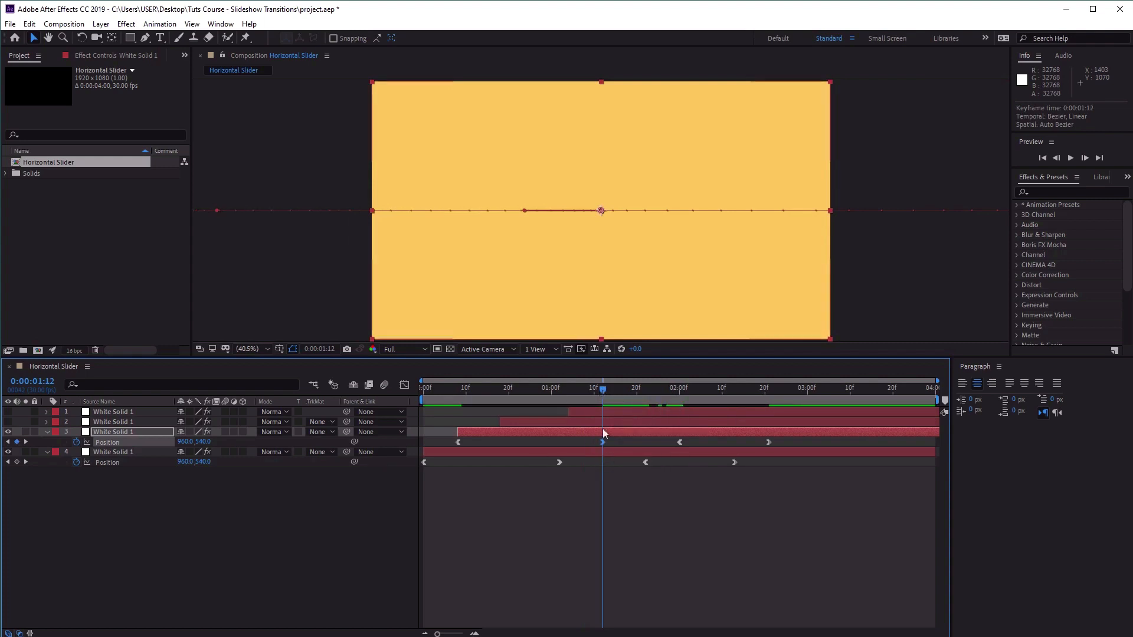
{"action": "left_click", "coordinate": [183, 442]}
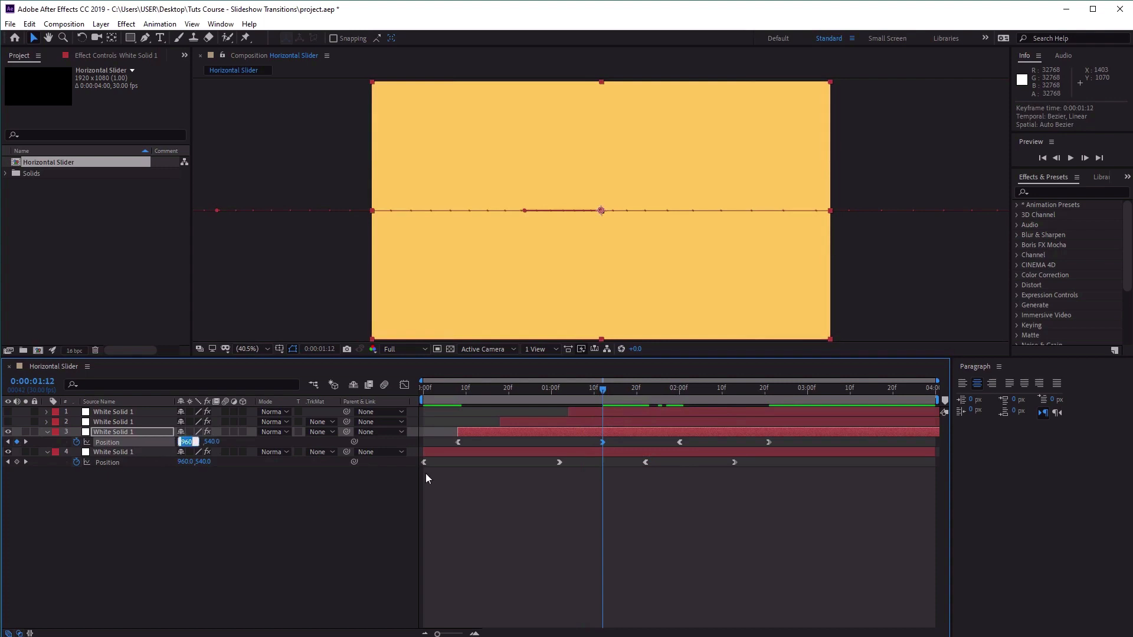
{"action": "type", "text": "481"}
Move the yellow solid's third Position keyframe to 0:00:02:06 and set its X value to 481.
{"action": "left_click_drag", "start_coordinate": [608, 391], "coordinate": [679, 393]}
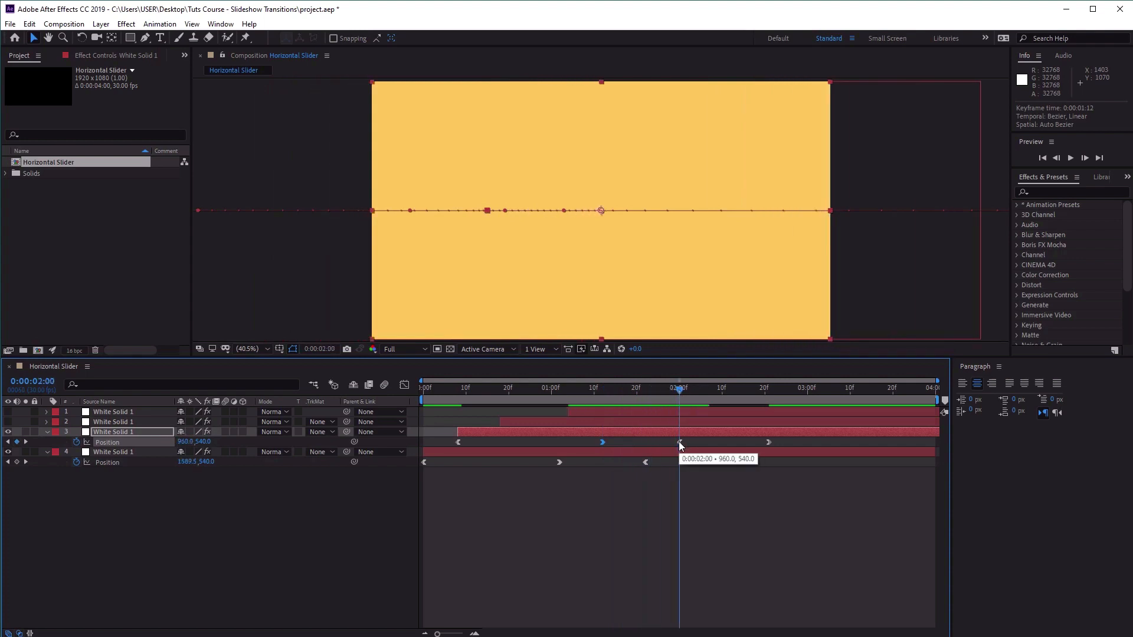
{"action": "left_click", "coordinate": [688, 391]}
{"action": "left_click_drag", "start_coordinate": [687, 391], "coordinate": [707, 391]}
{"action": "left_click_drag", "start_coordinate": [680, 442], "coordinate": [705, 444]}
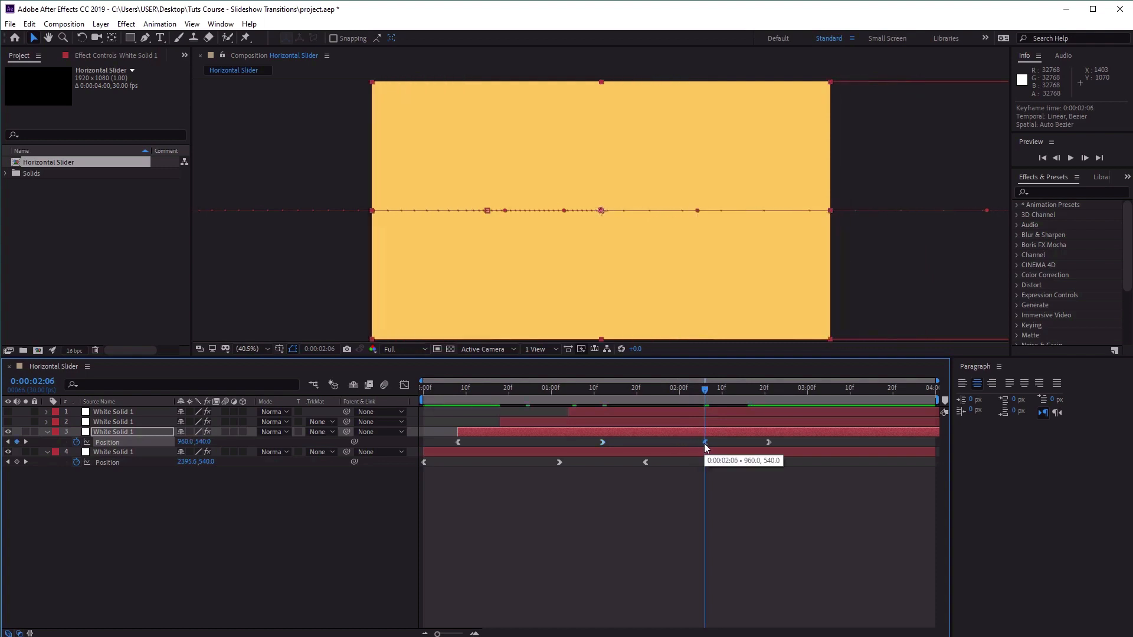
{"action": "left_click", "coordinate": [184, 442]}
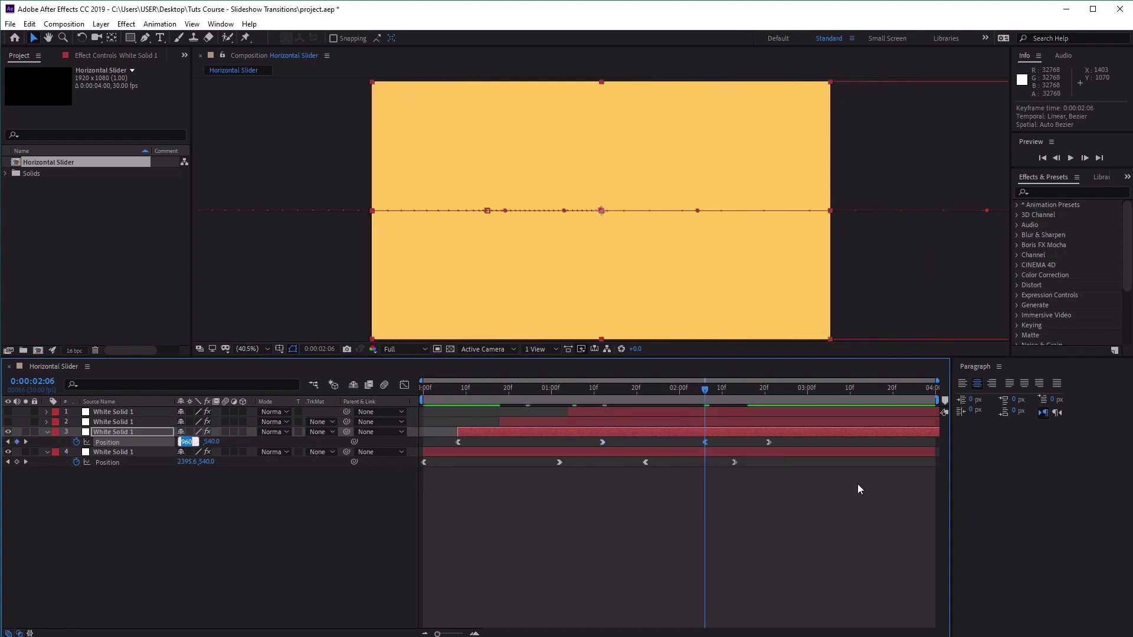
{"action": "type", "text": "481"}
{"action": "key", "text": "Return"}
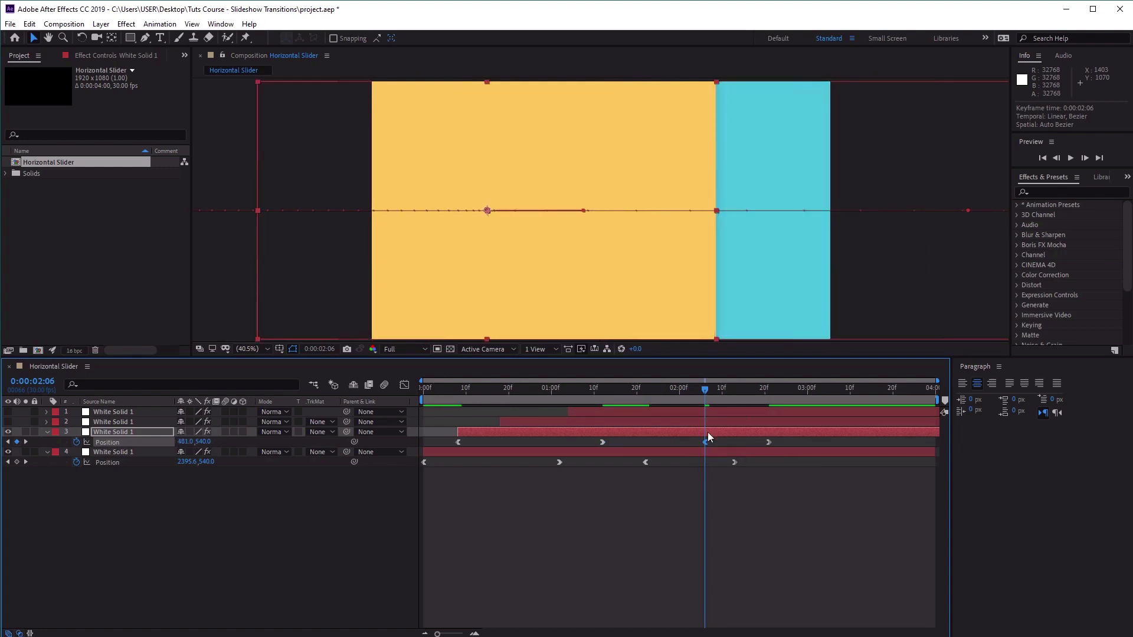
Apply Easy Ease to the yellow solid's Position keyframe at 0:00:02:06 and check the motion around it.
{"action": "right_click", "coordinate": [705, 443]}
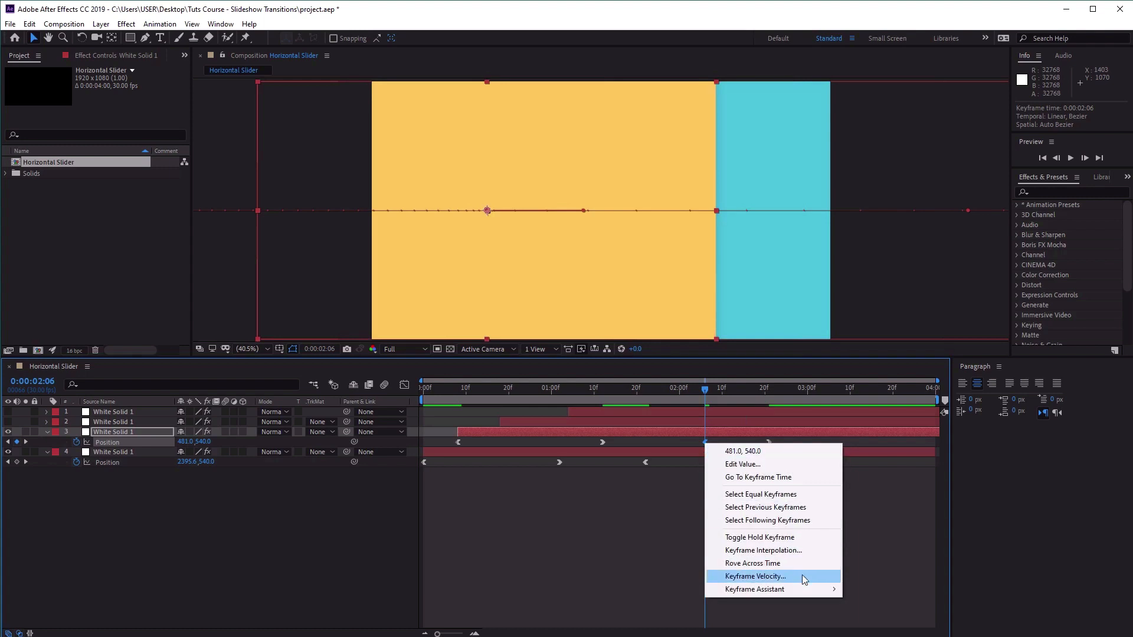
{"action": "mouse_move", "coordinate": [809, 592]}
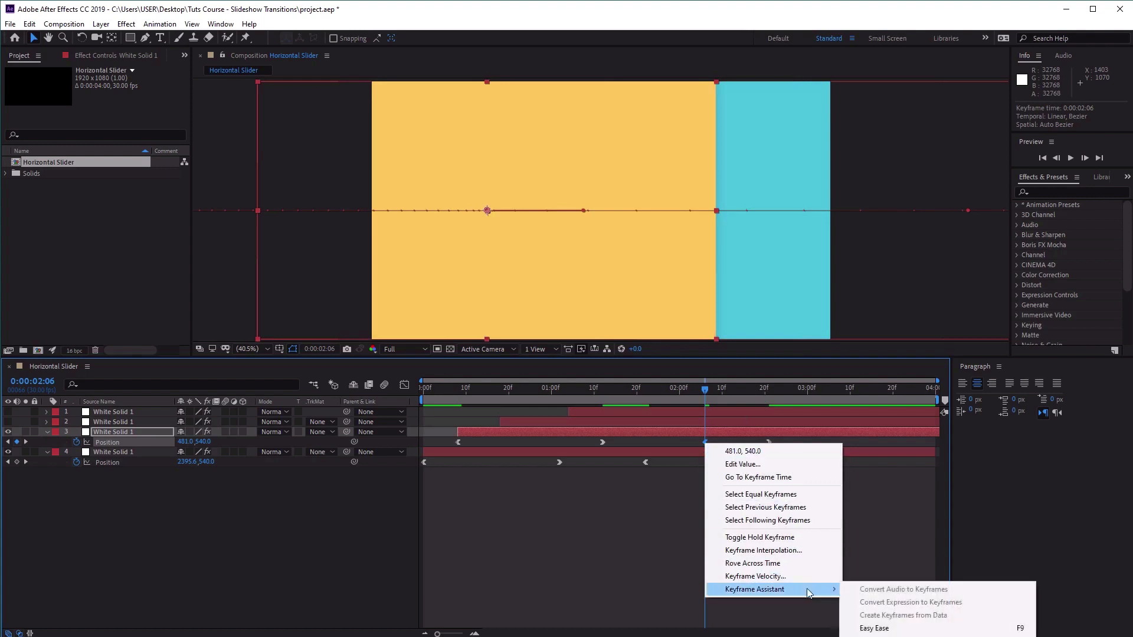
{"action": "left_click", "coordinate": [910, 629]}
{"action": "left_click_drag", "start_coordinate": [685, 388], "coordinate": [702, 409]}
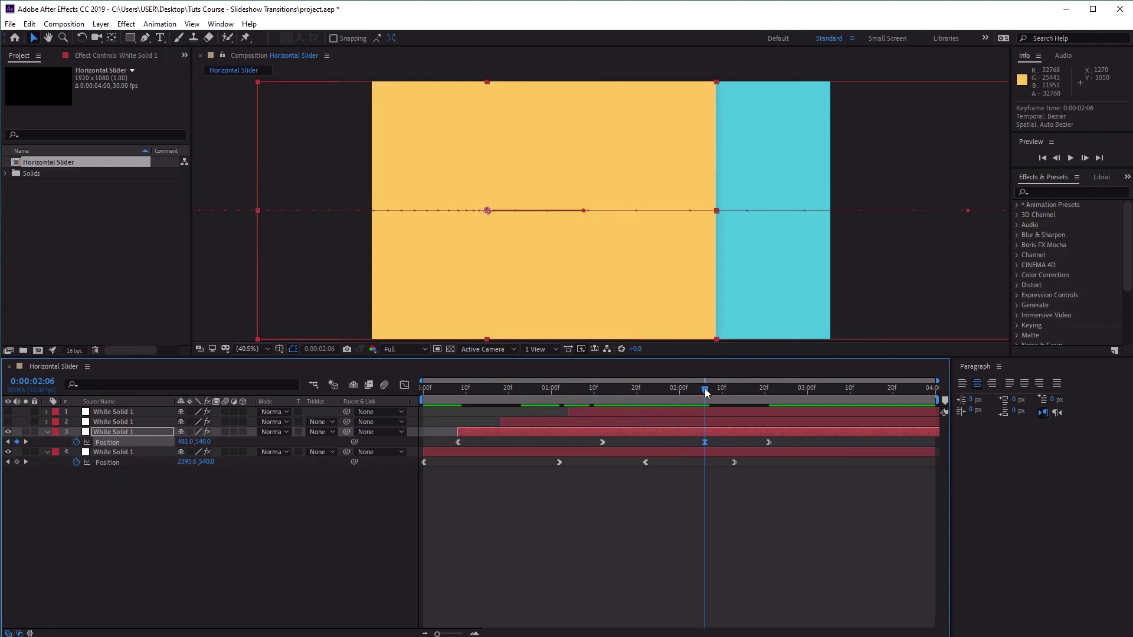
Move the yellow solid's last Position keyframe to 0:00:02:22.
{"action": "left_click_drag", "start_coordinate": [707, 394], "coordinate": [822, 407]}
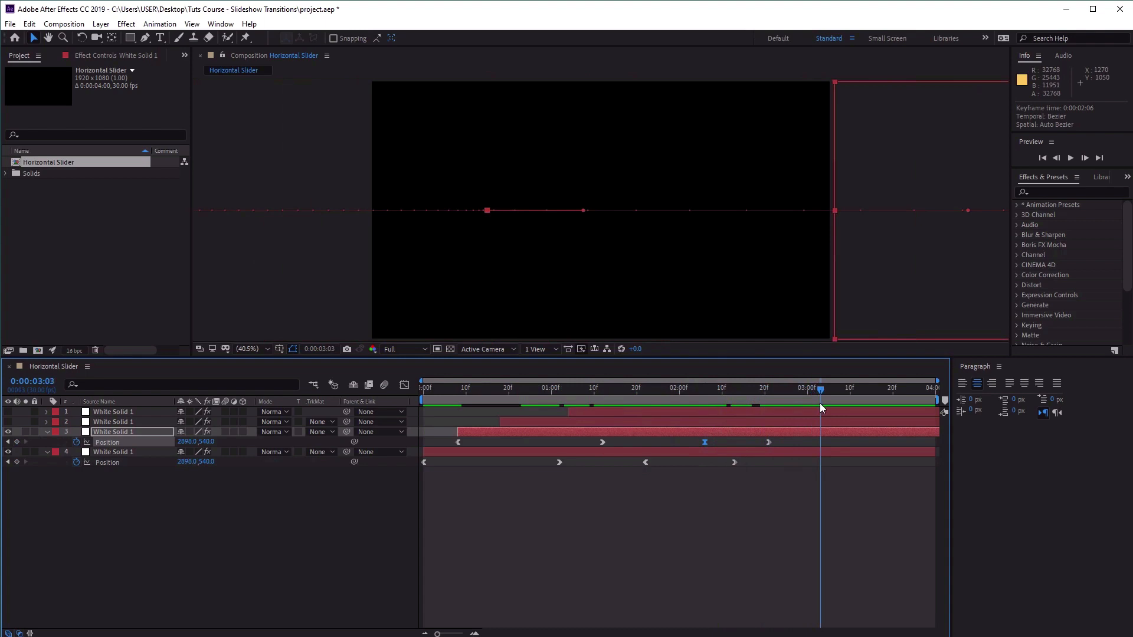
{"action": "left_click_drag", "start_coordinate": [822, 407], "coordinate": [775, 410]}
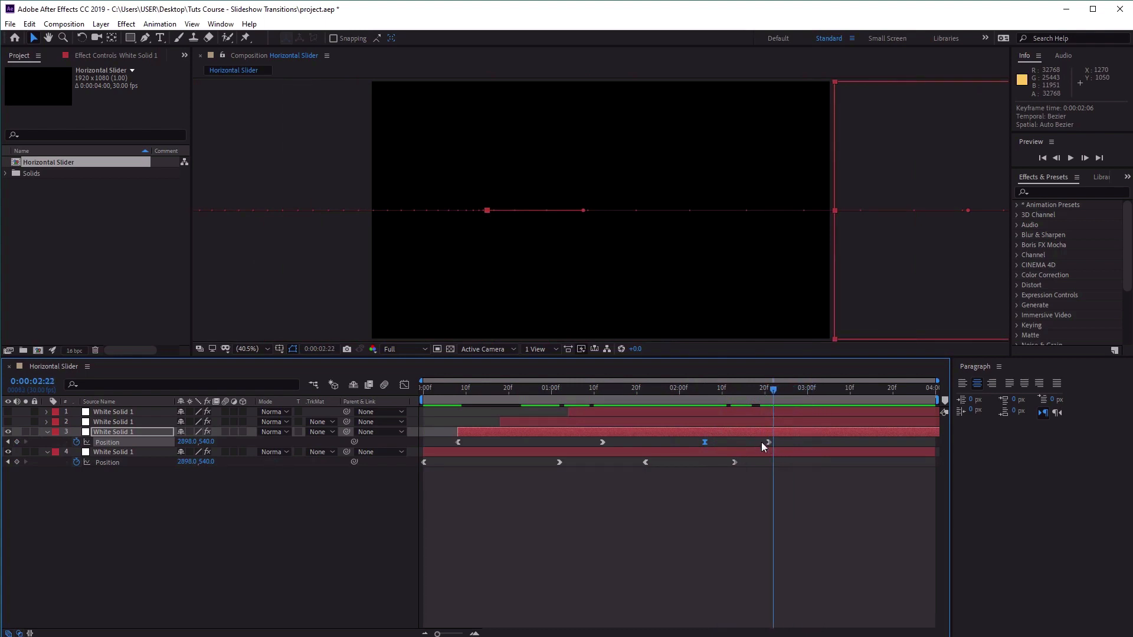
{"action": "left_click_drag", "start_coordinate": [770, 442], "coordinate": [773, 442]}
{"action": "mouse_move", "coordinate": [773, 391]}
{"action": "left_mouse_down"}
{"action": "mouse_move", "coordinate": [739, 395]}
{"action": "mouse_move", "coordinate": [771, 396]}
{"action": "left_mouse_up"}
Make the red solid on layer 2 visible and reveal its Position keyframes.
{"action": "left_click", "coordinate": [8, 421]}
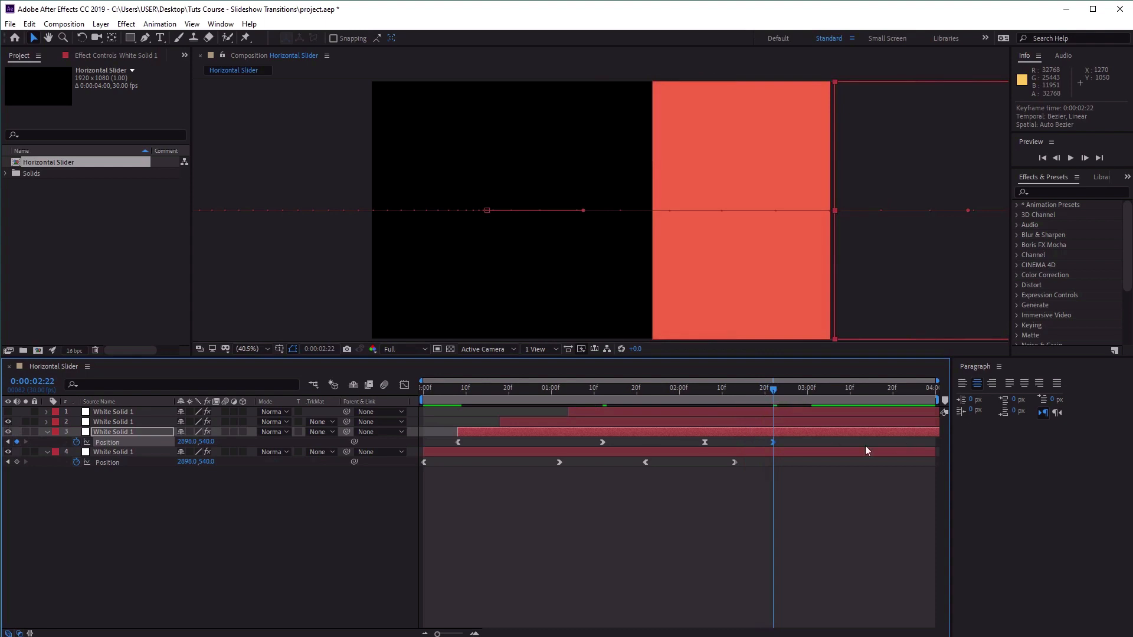
{"action": "left_click", "coordinate": [753, 422]}
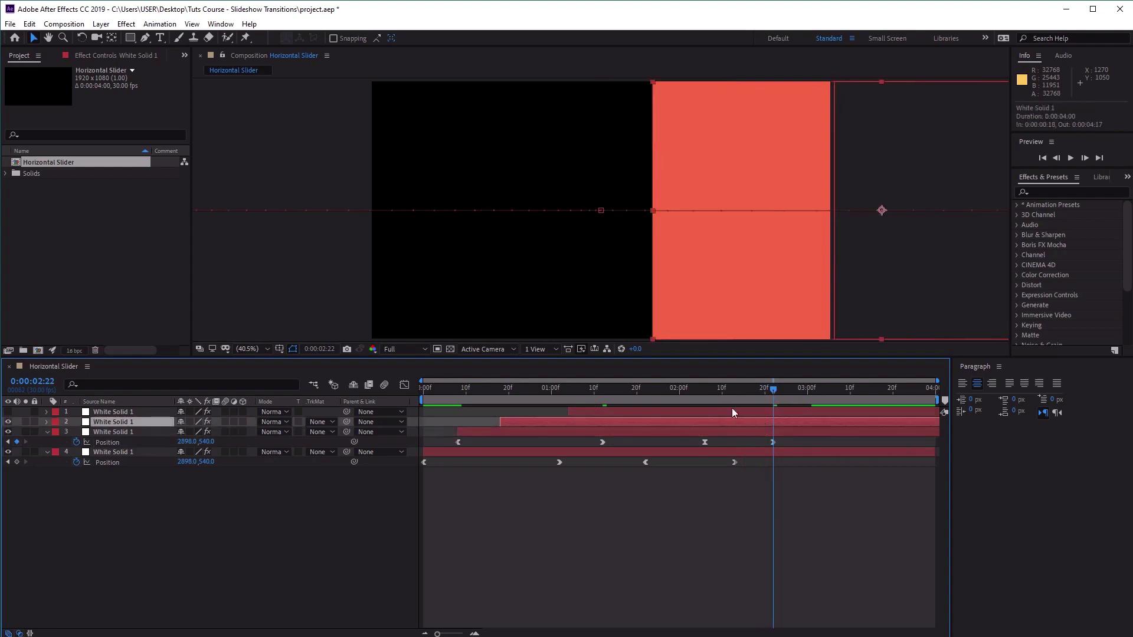
{"action": "key", "text": "p"}
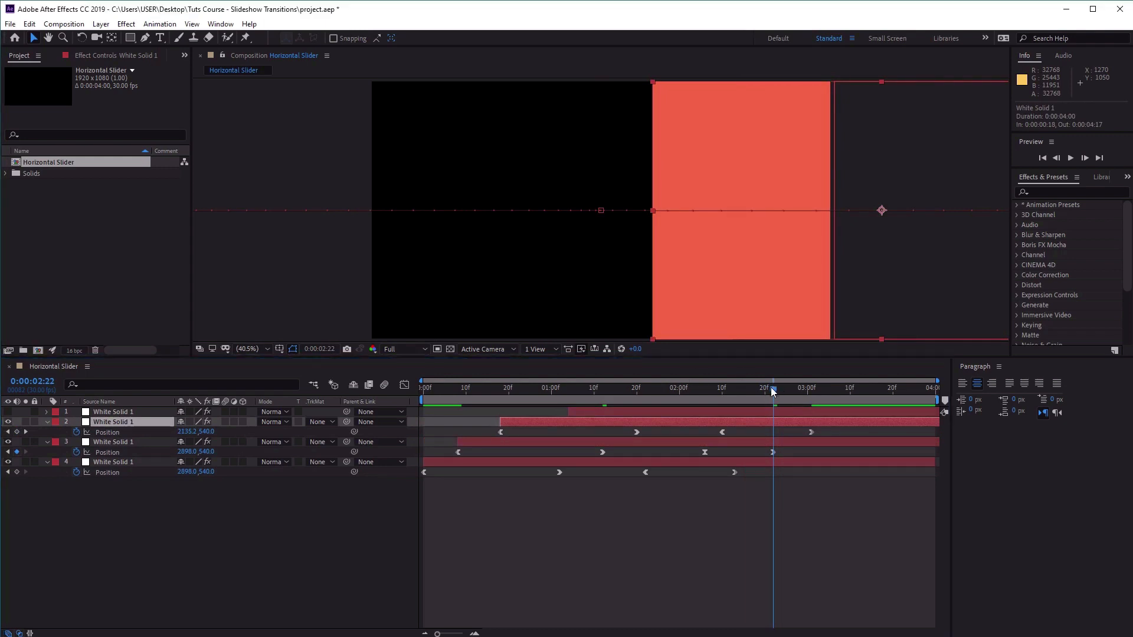
Move the red solid's second Position keyframe to 0:00:02:02 and set its X value to -2.
{"action": "left_click_drag", "start_coordinate": [773, 389], "coordinate": [685, 412]}
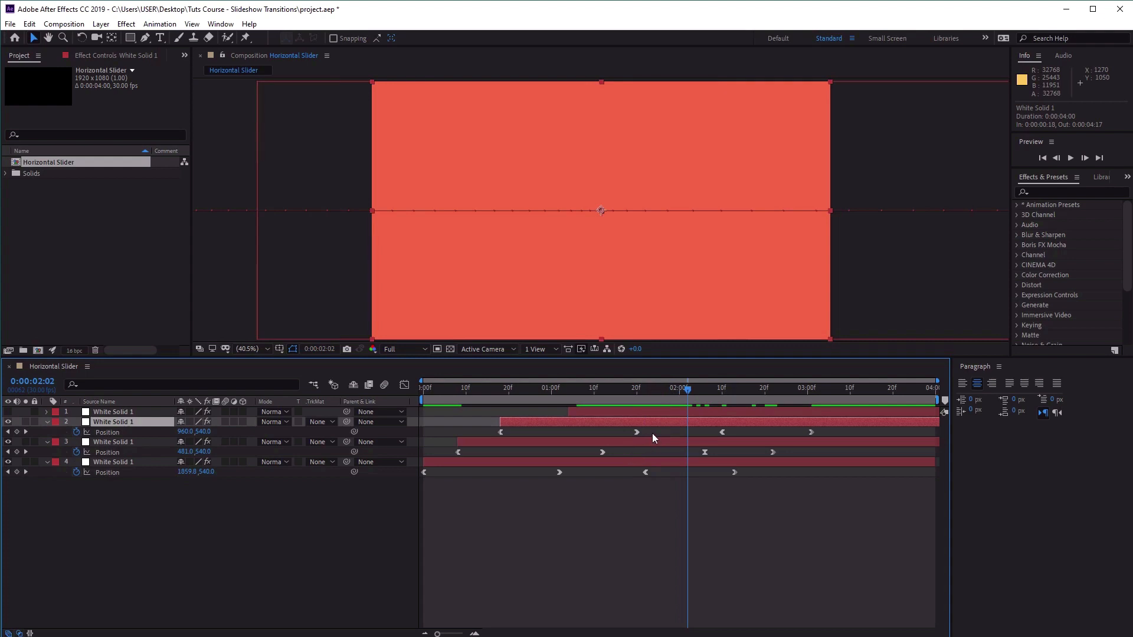
{"action": "left_click_drag", "start_coordinate": [638, 432], "coordinate": [688, 438]}
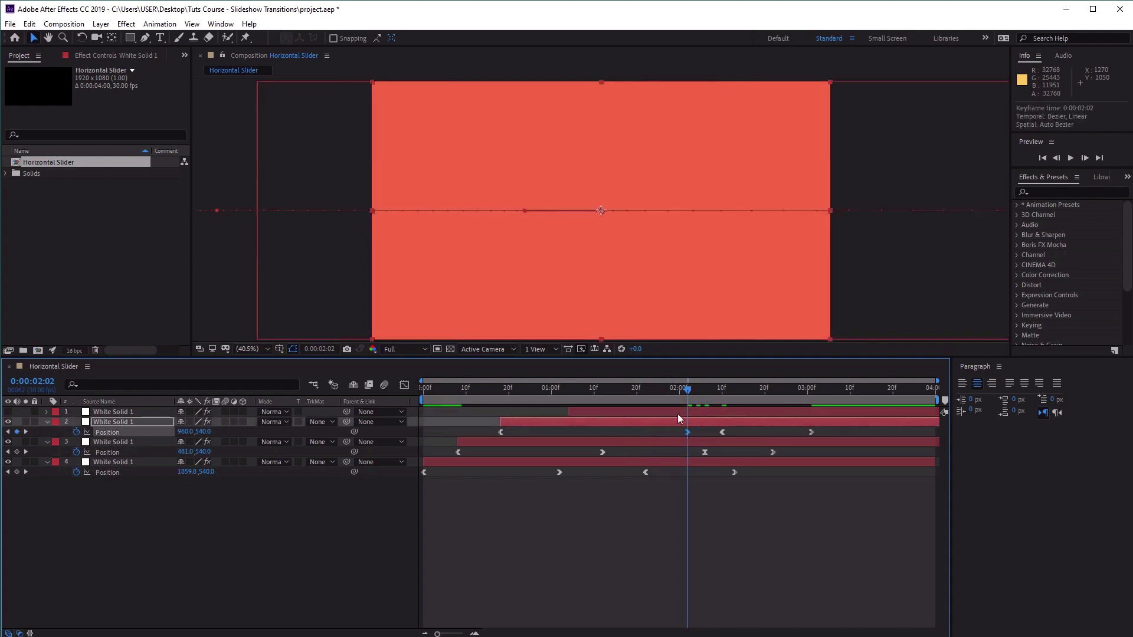
{"action": "left_click", "coordinate": [186, 432]}
{"action": "type", "text": "-2"}
{"action": "key", "text": "Return"}
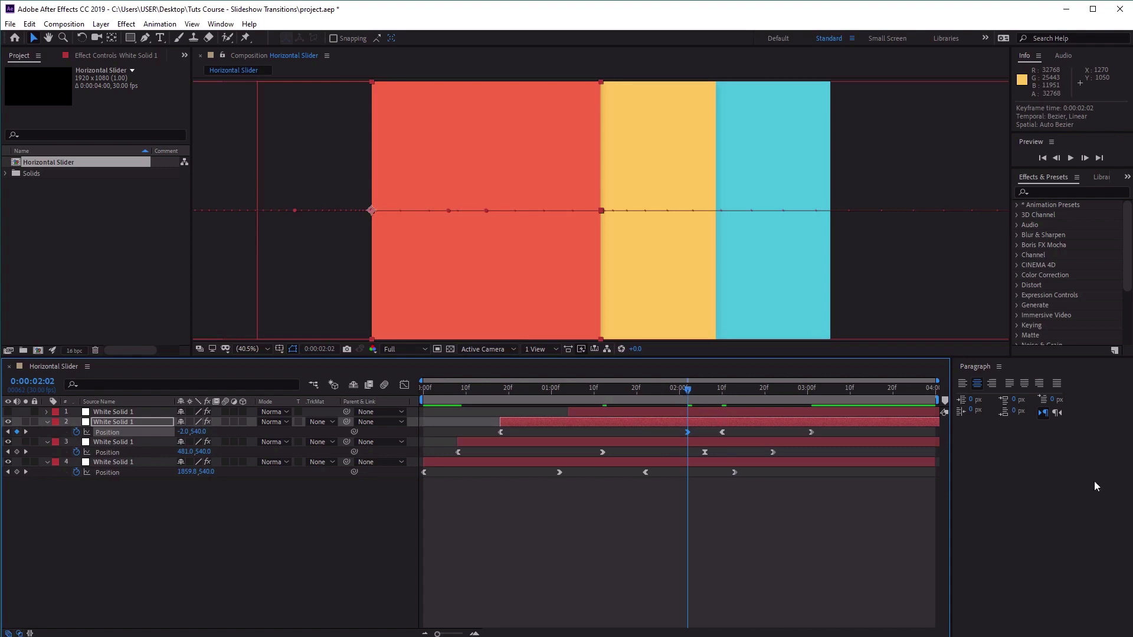
Move the red solid's third Position keyframe to 0:00:02:13 and apply Easy Ease to it.
{"action": "left_click_drag", "start_coordinate": [689, 390], "coordinate": [742, 400]}
{"action": "left_click_drag", "start_coordinate": [741, 400], "coordinate": [735, 433]}
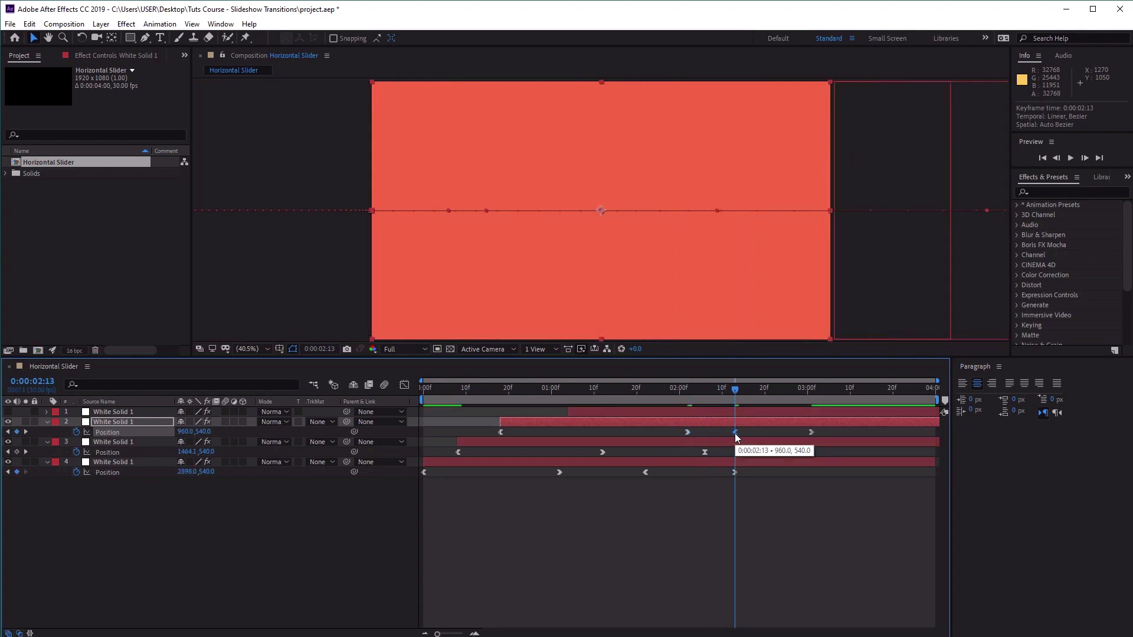
{"action": "right_click", "coordinate": [735, 433]}
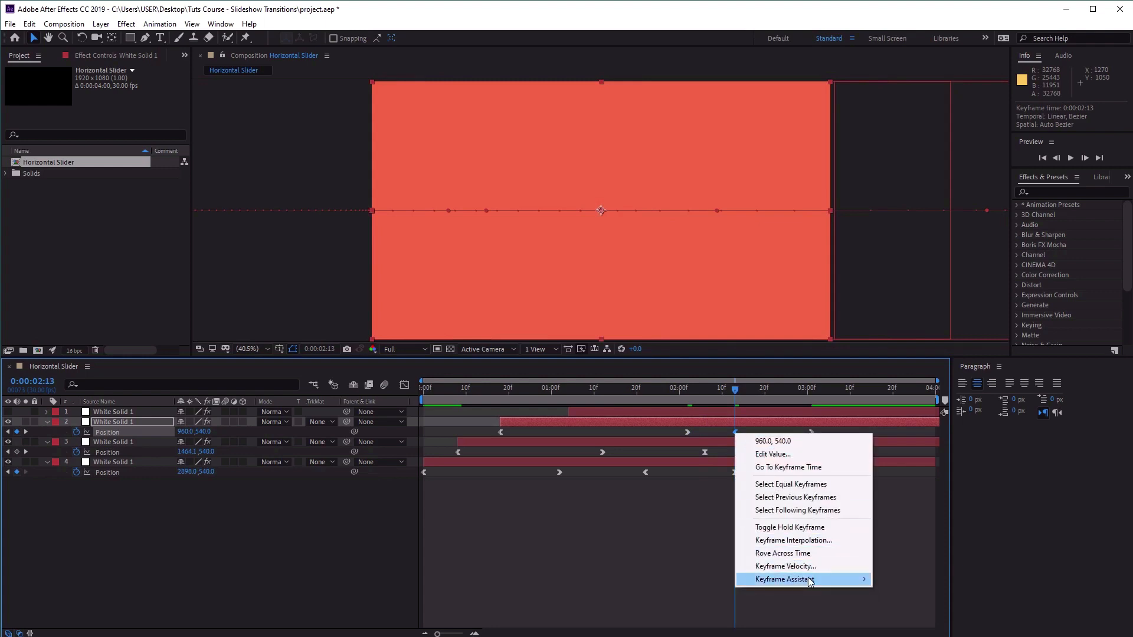
{"action": "mouse_move", "coordinate": [838, 579]}
{"action": "left_click", "coordinate": [930, 618]}
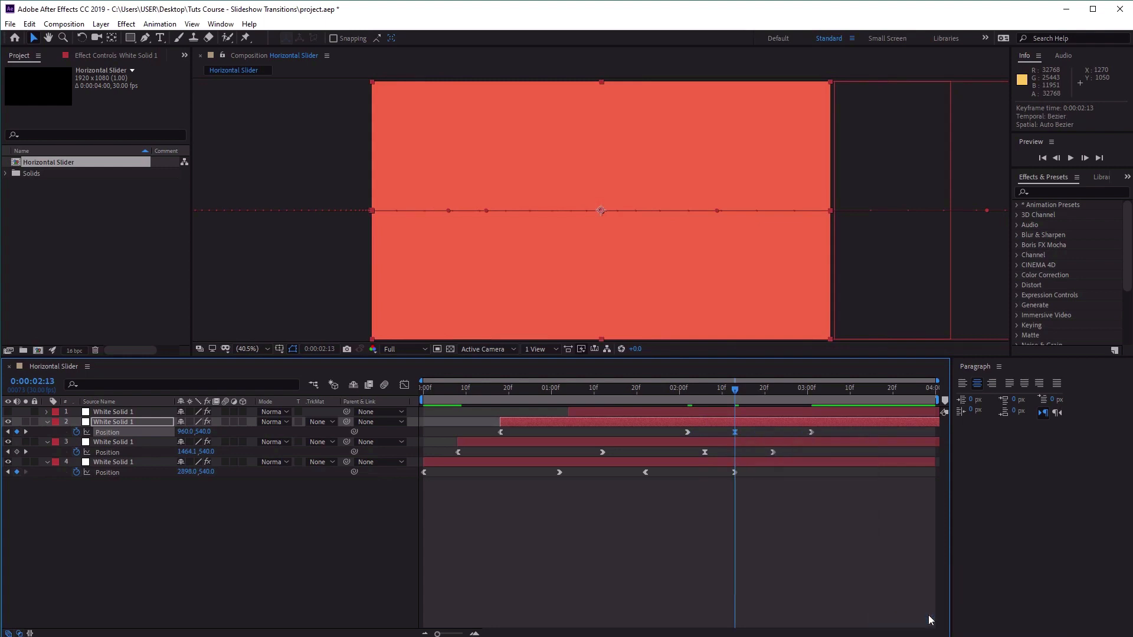
Move the red solid's last Position keyframe to 0:00:03:05.
{"action": "left_click_drag", "start_coordinate": [802, 386], "coordinate": [831, 405]}
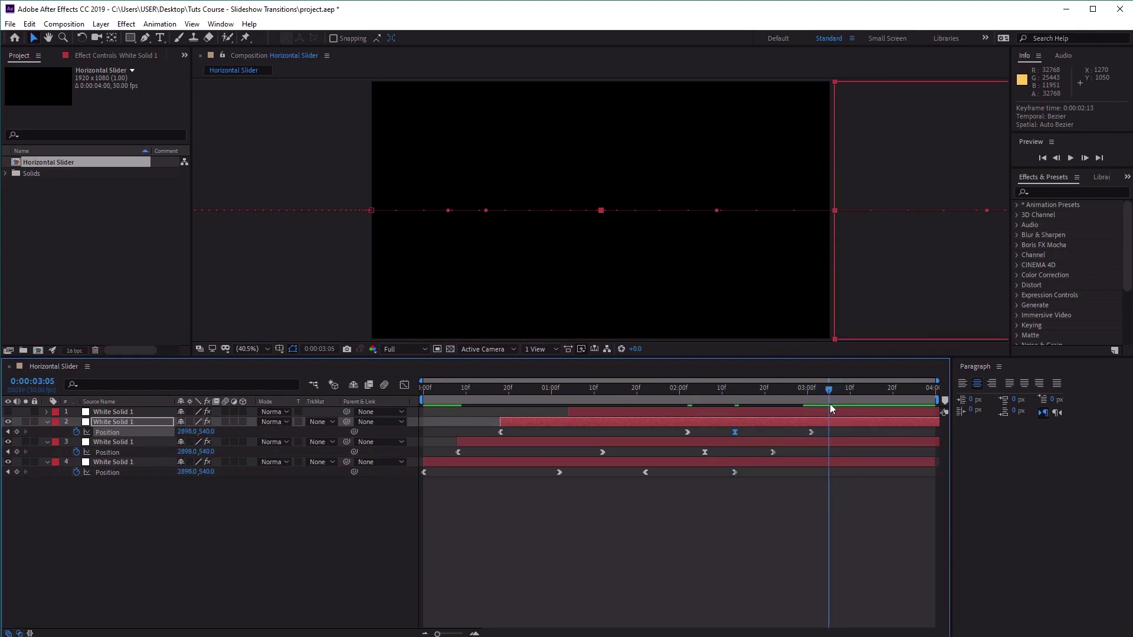
{"action": "double_click", "coordinate": [810, 433]}
{"action": "left_click", "coordinate": [943, 489]}
{"action": "left_click_drag", "start_coordinate": [810, 432], "coordinate": [827, 433]}
Set the X position of the red solid's keyframe at 0:00:02:13 to -2 and check the hold before it.
{"action": "left_click_drag", "start_coordinate": [824, 391], "coordinate": [733, 428]}
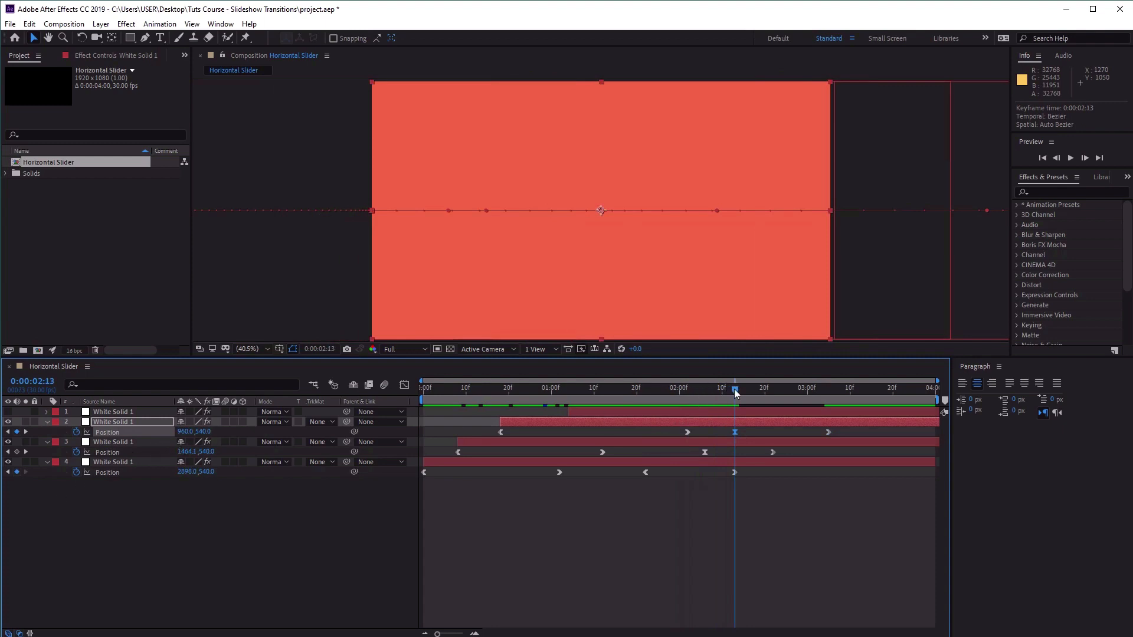
{"action": "mouse_move", "coordinate": [737, 394]}
{"action": "left_mouse_down"}
{"action": "mouse_move", "coordinate": [692, 397]}
{"action": "mouse_move", "coordinate": [738, 396]}
{"action": "left_mouse_up"}
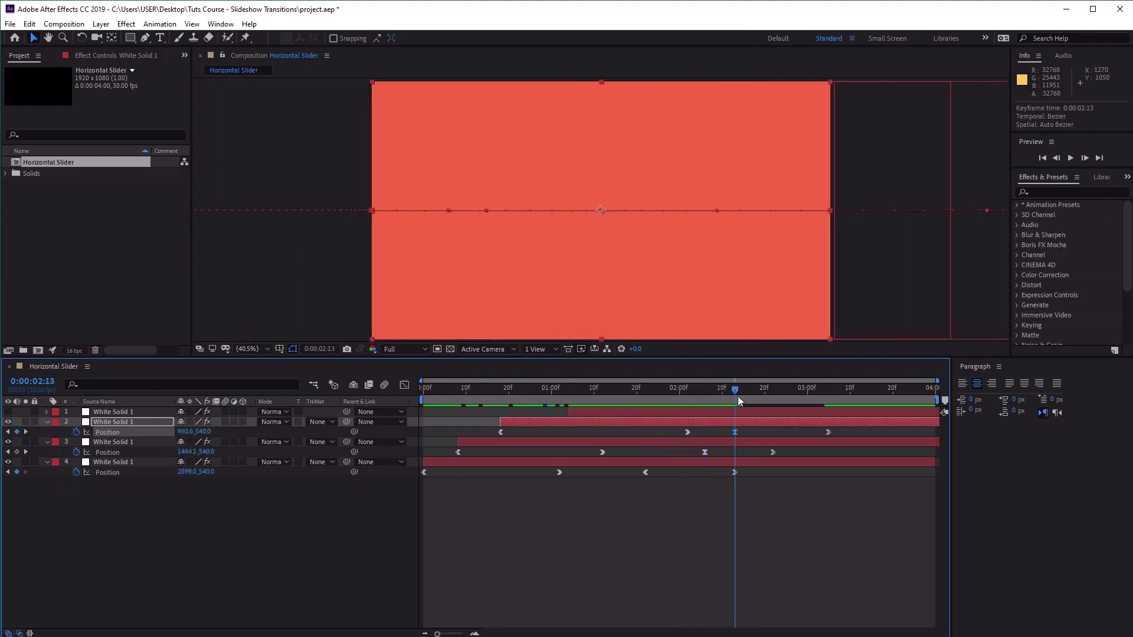
{"action": "left_click", "coordinate": [184, 431]}
{"action": "type", "text": "-2"}
{"action": "key", "text": "Return"}
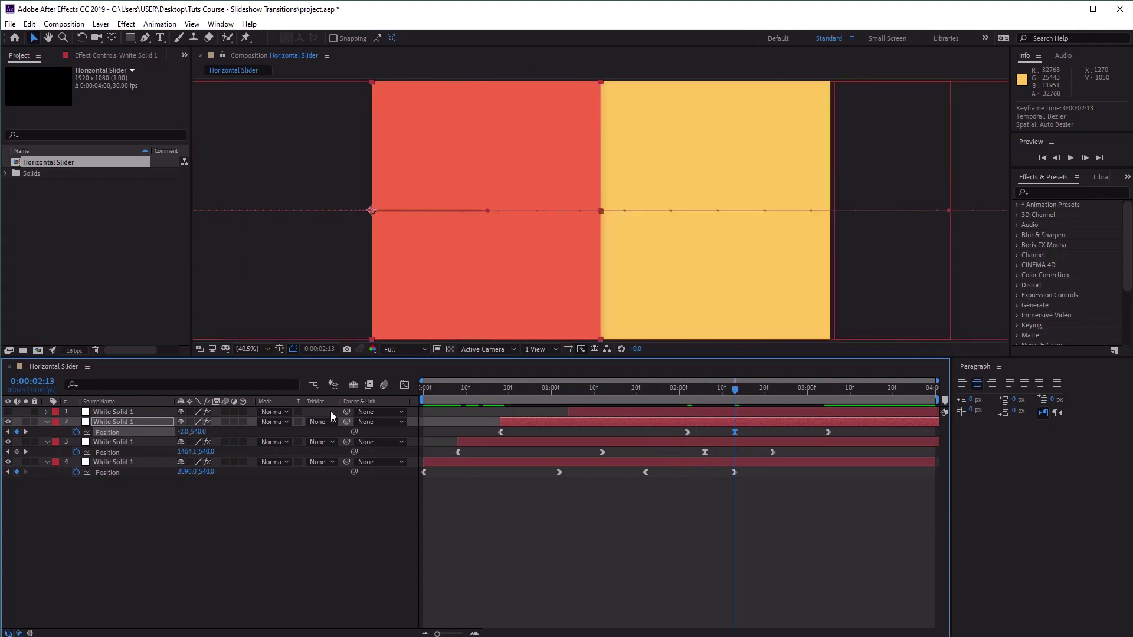
{"action": "left_click_drag", "start_coordinate": [741, 398], "coordinate": [697, 428]}
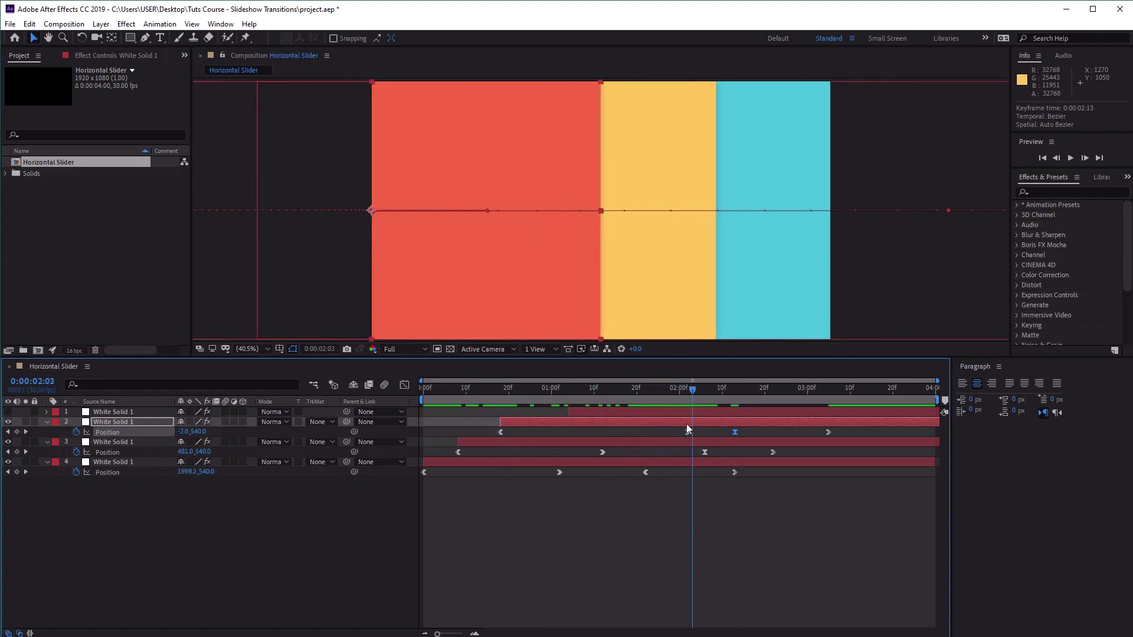
Make the white top solid visible and reveal its Position keyframes.
{"action": "left_click", "coordinate": [642, 412]}
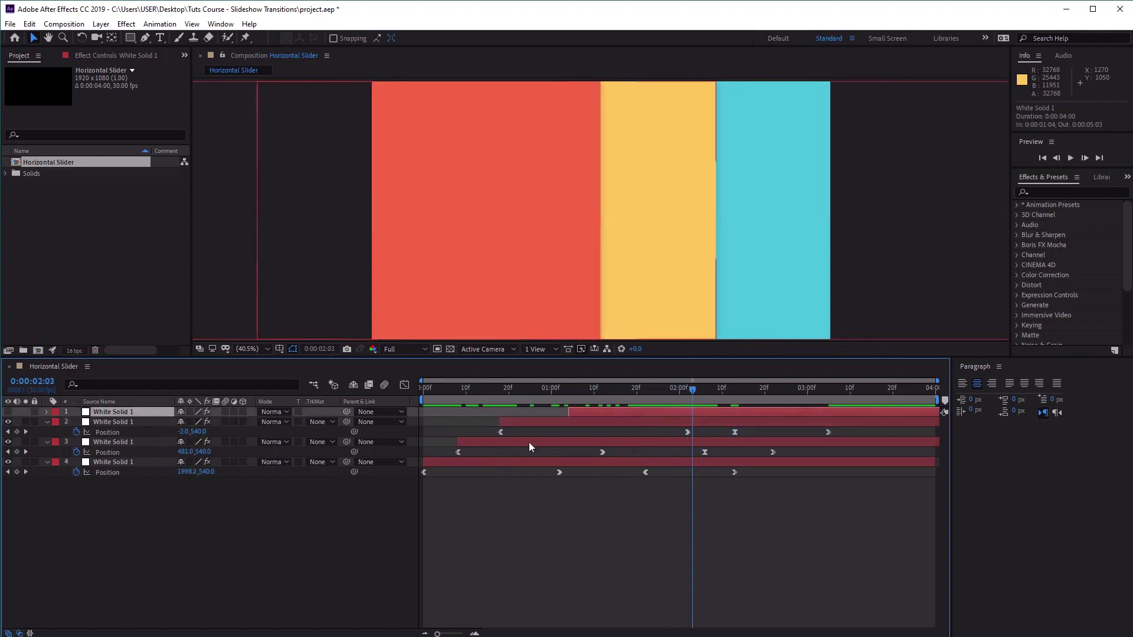
{"action": "left_click", "coordinate": [9, 412]}
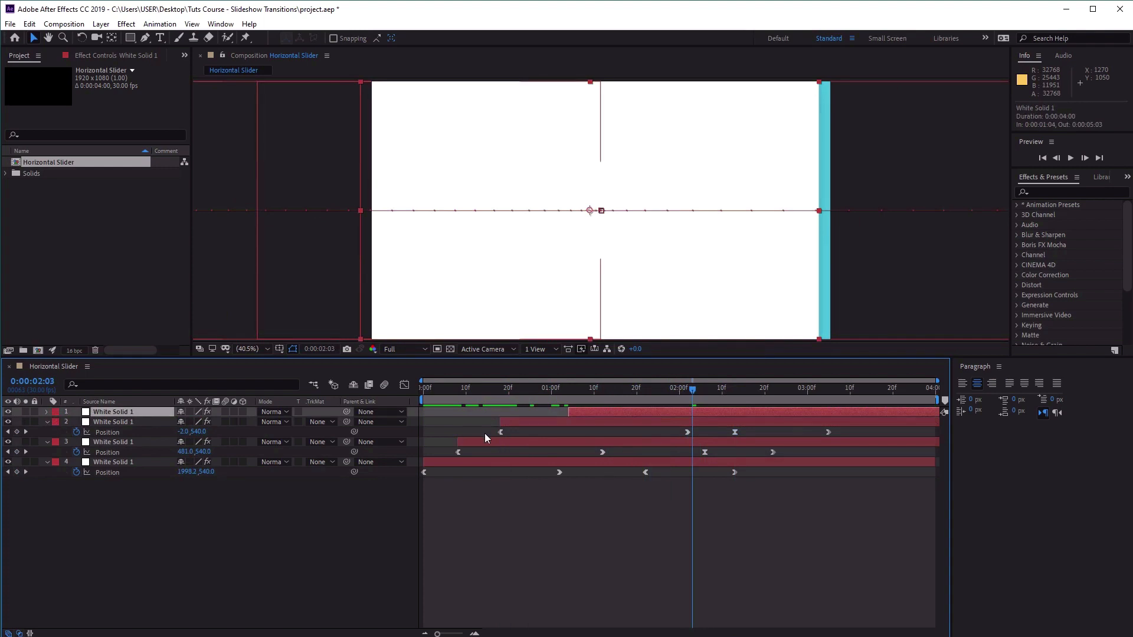
{"action": "key", "text": "p"}
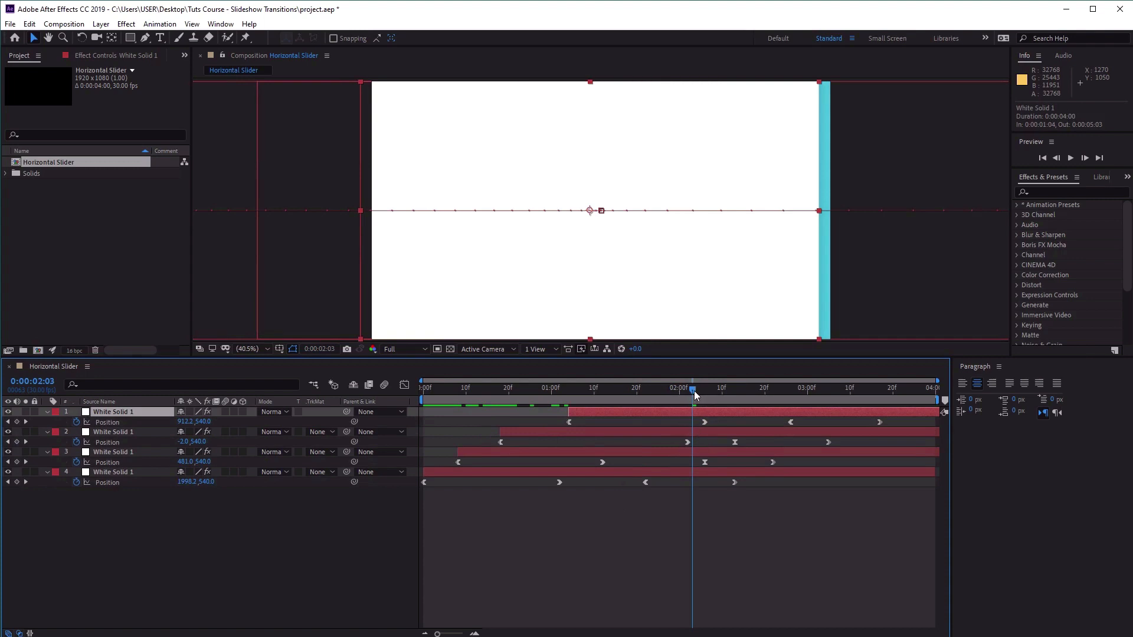
Move the white solid's second Position keyframe to 0:00:02:15 and set its X value to -483.
{"action": "left_click_drag", "start_coordinate": [694, 399], "coordinate": [743, 399]}
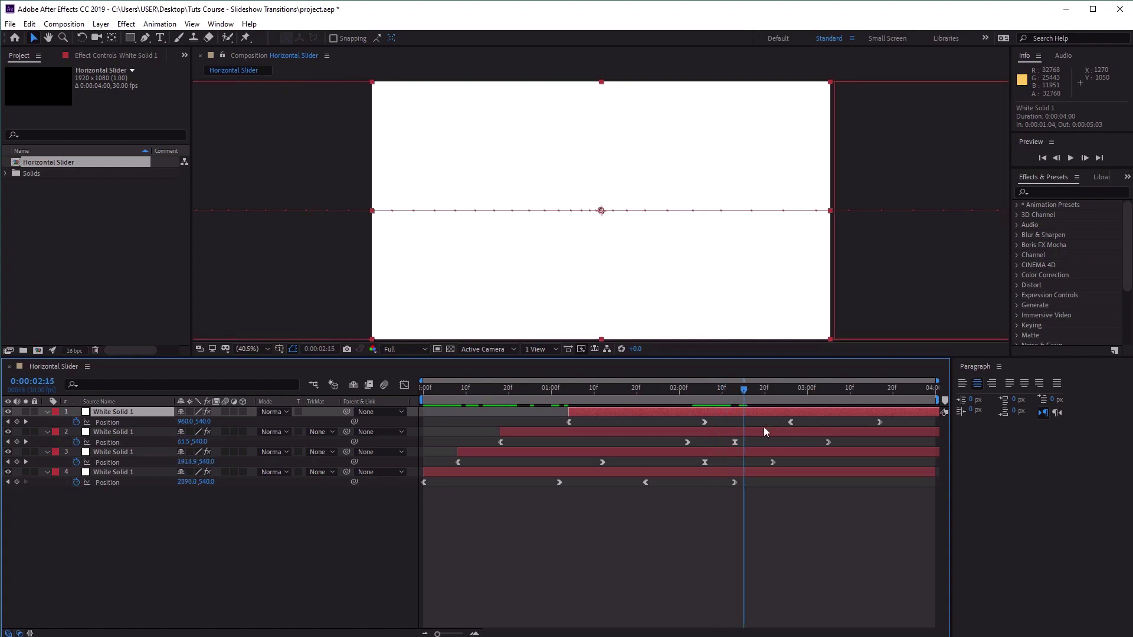
{"action": "left_click_drag", "start_coordinate": [704, 422], "coordinate": [742, 425]}
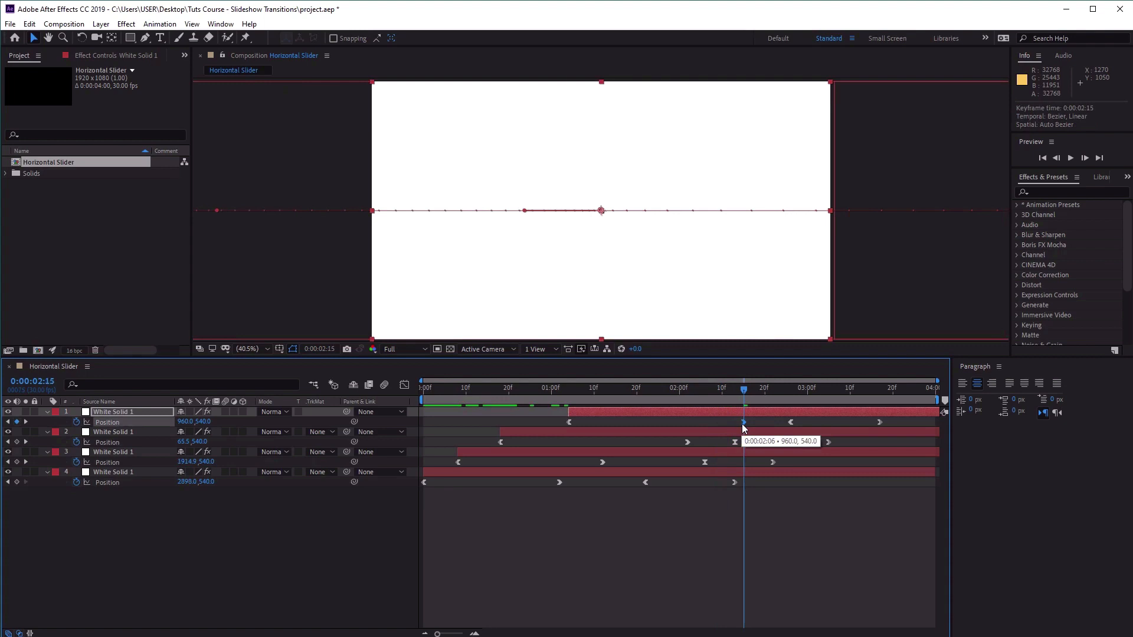
{"action": "left_click", "coordinate": [186, 422]}
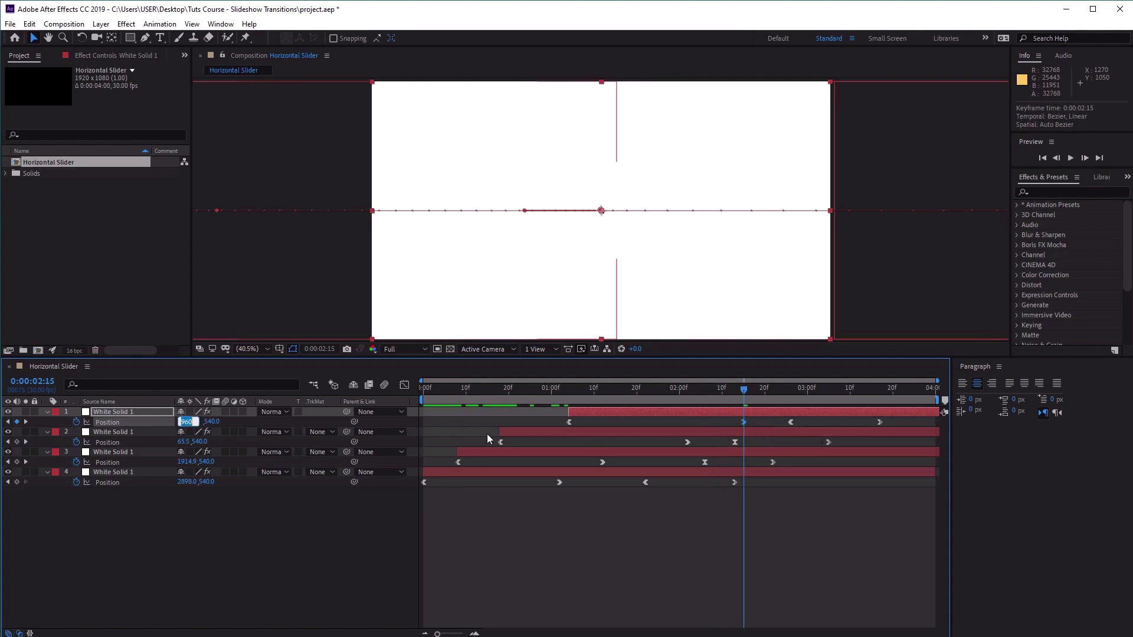
{"action": "type", "text": "-483"}
{"action": "key", "text": "Return"}
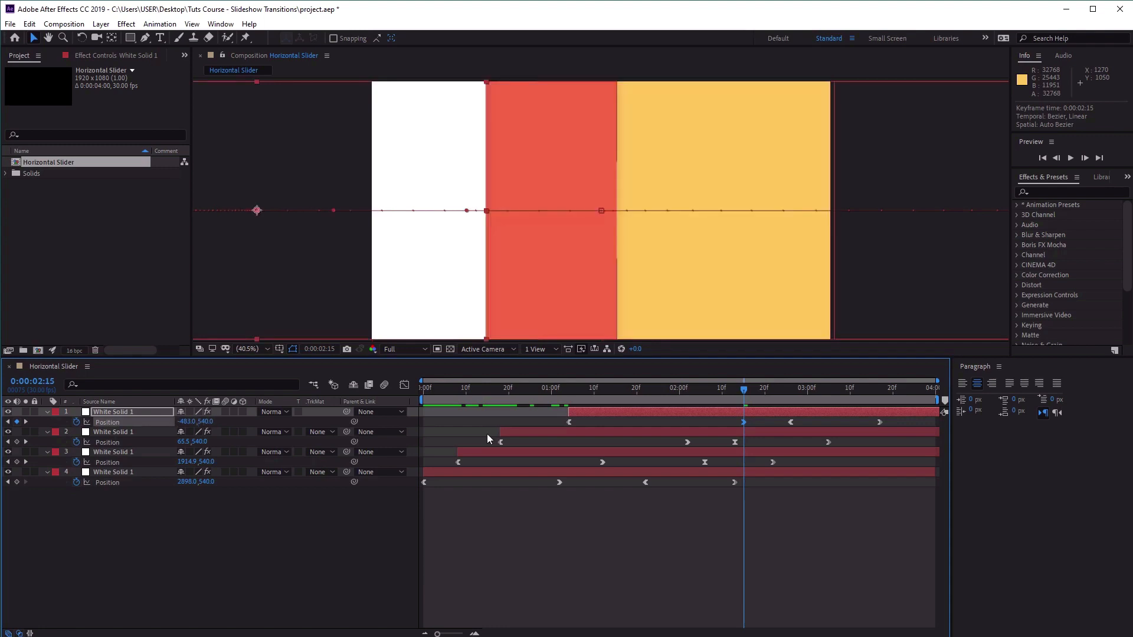
Move the white solid's third Position keyframe to 0:00:02:20 and apply Easy Ease to it.
{"action": "left_click_drag", "start_coordinate": [743, 394], "coordinate": [792, 395]}
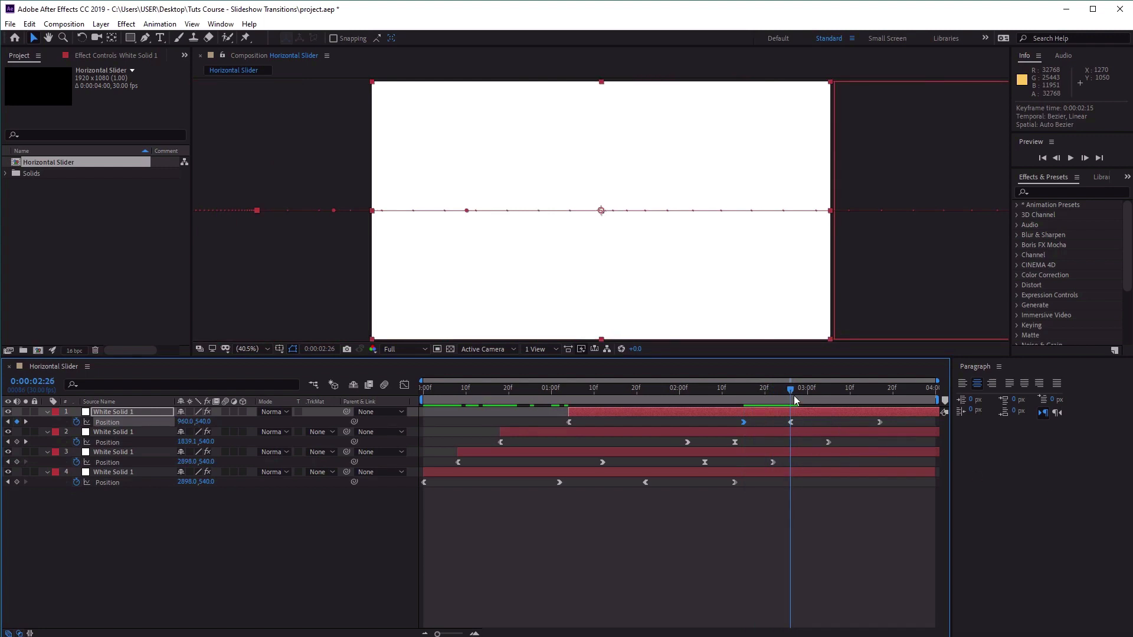
{"action": "left_click_drag", "start_coordinate": [792, 394], "coordinate": [766, 403]}
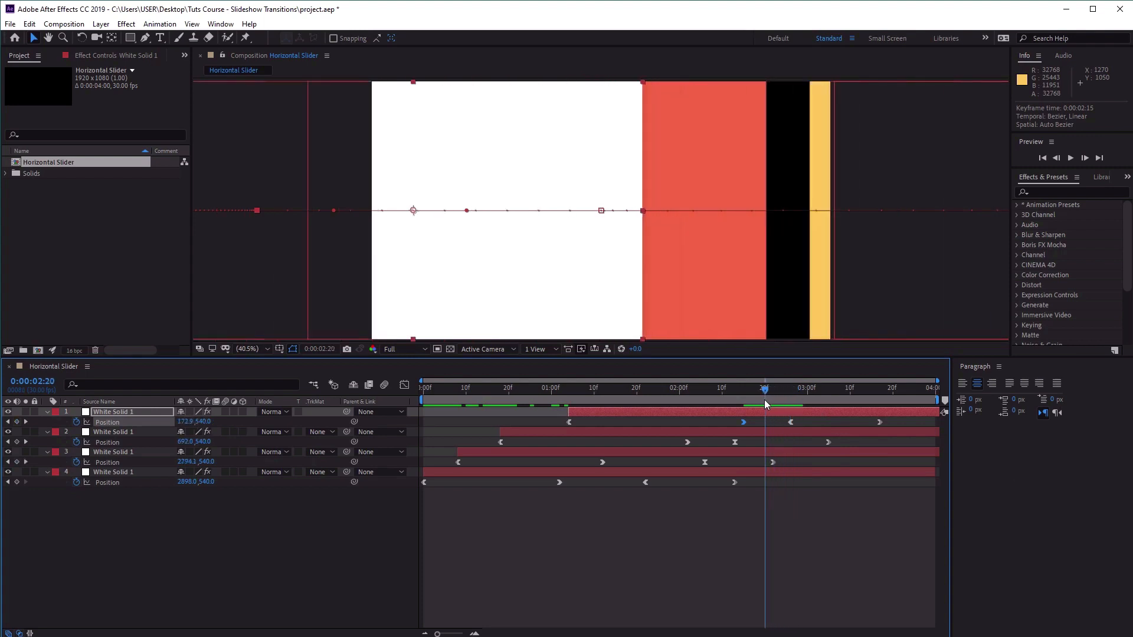
{"action": "left_click", "coordinate": [789, 423]}
{"action": "left_click_drag", "start_coordinate": [788, 422], "coordinate": [765, 422]}
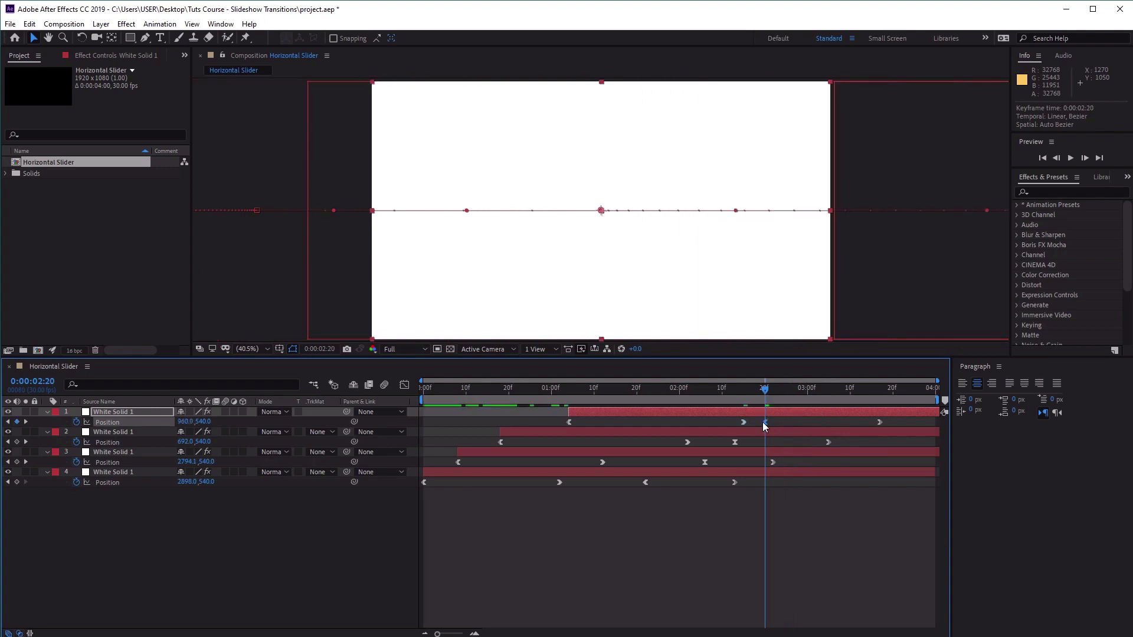
{"action": "right_click", "coordinate": [764, 423]}
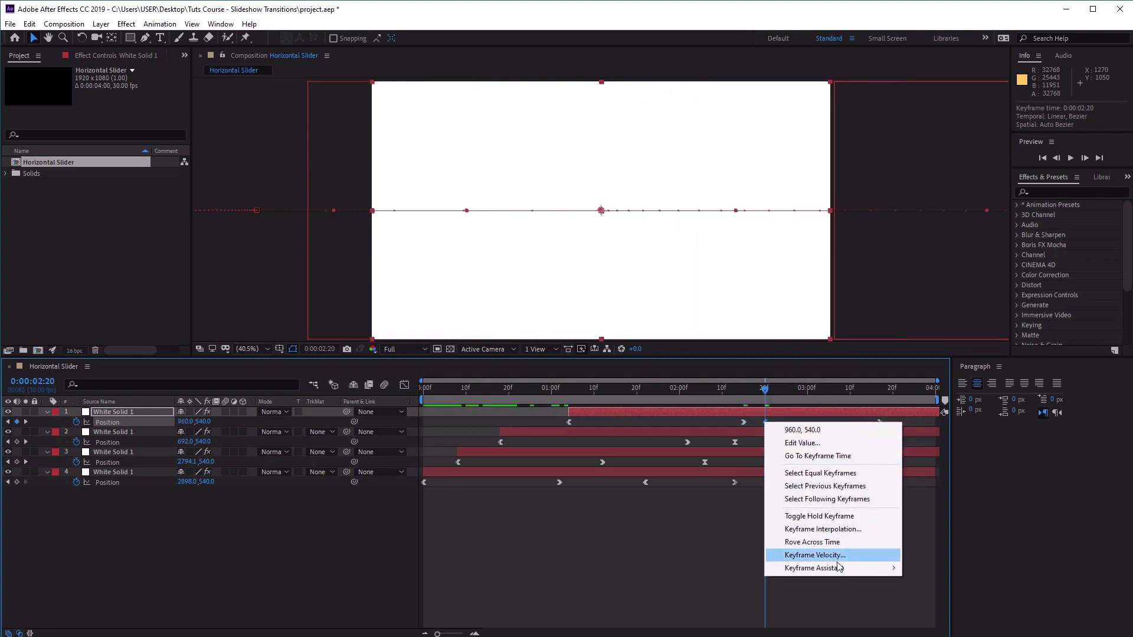
{"action": "mouse_move", "coordinate": [866, 568]}
{"action": "left_click", "coordinate": [961, 608]}
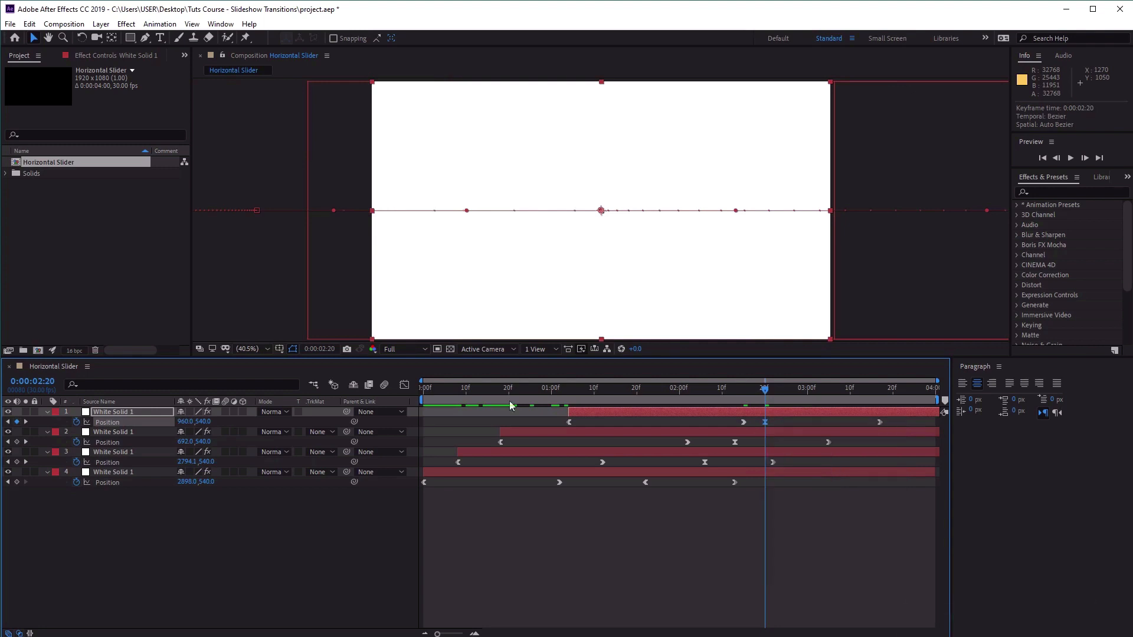
Set the X position of the white solid's keyframe at 0:00:02:20 to -483.
{"action": "left_click", "coordinate": [184, 422]}
{"action": "type", "text": "-483"}
{"action": "key", "text": "Return"}
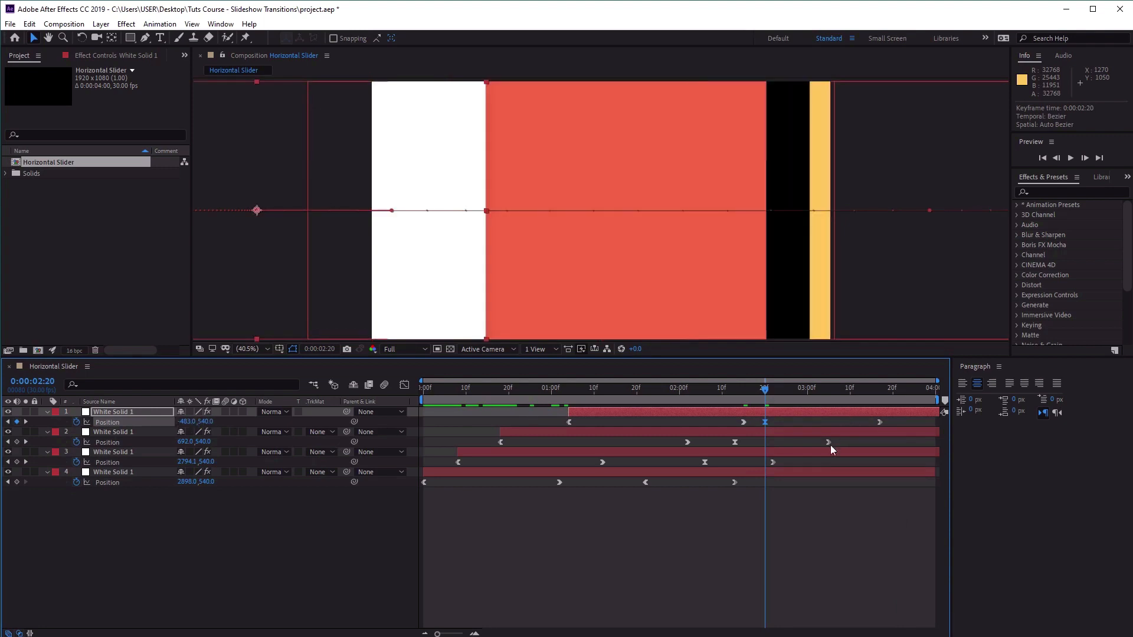
Move the white solid's last Position keyframe to 0:00:03:15 and review the slide motion back to 0:00:02:06.
{"action": "left_click_drag", "start_coordinate": [766, 391], "coordinate": [873, 384]}
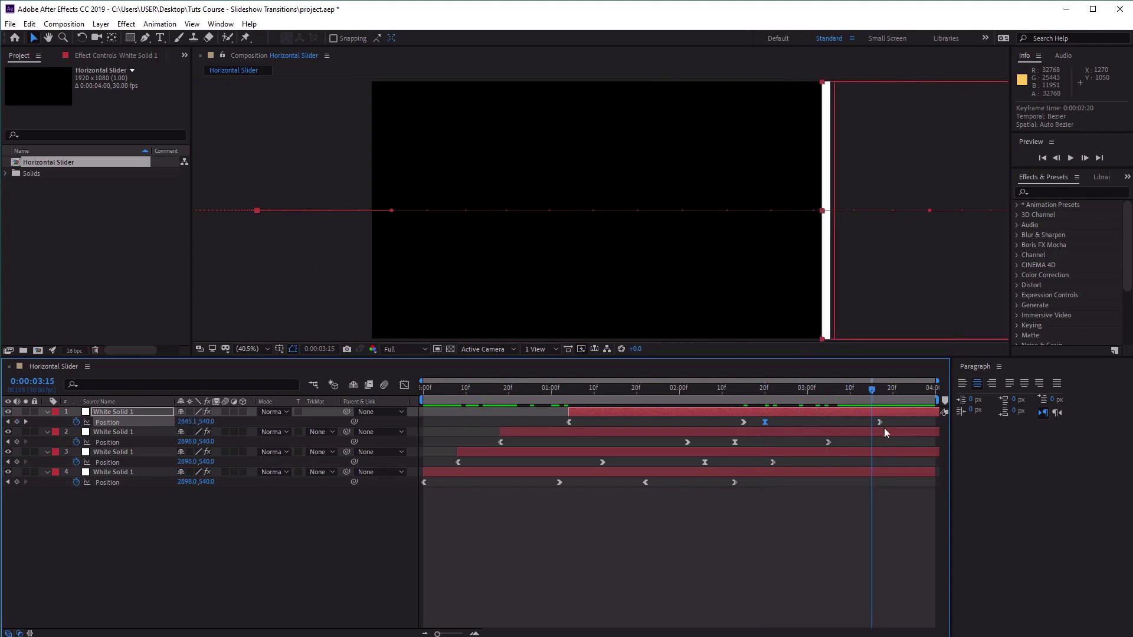
{"action": "left_click_drag", "start_coordinate": [877, 421], "coordinate": [868, 422]}
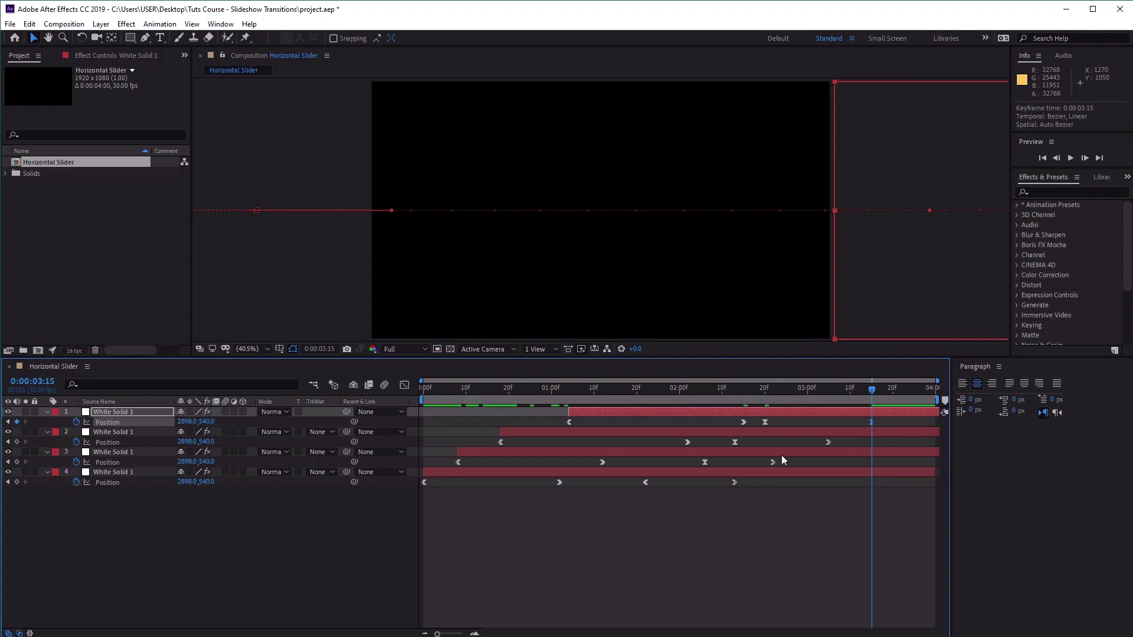
{"action": "left_click_drag", "start_coordinate": [872, 391], "coordinate": [709, 419]}
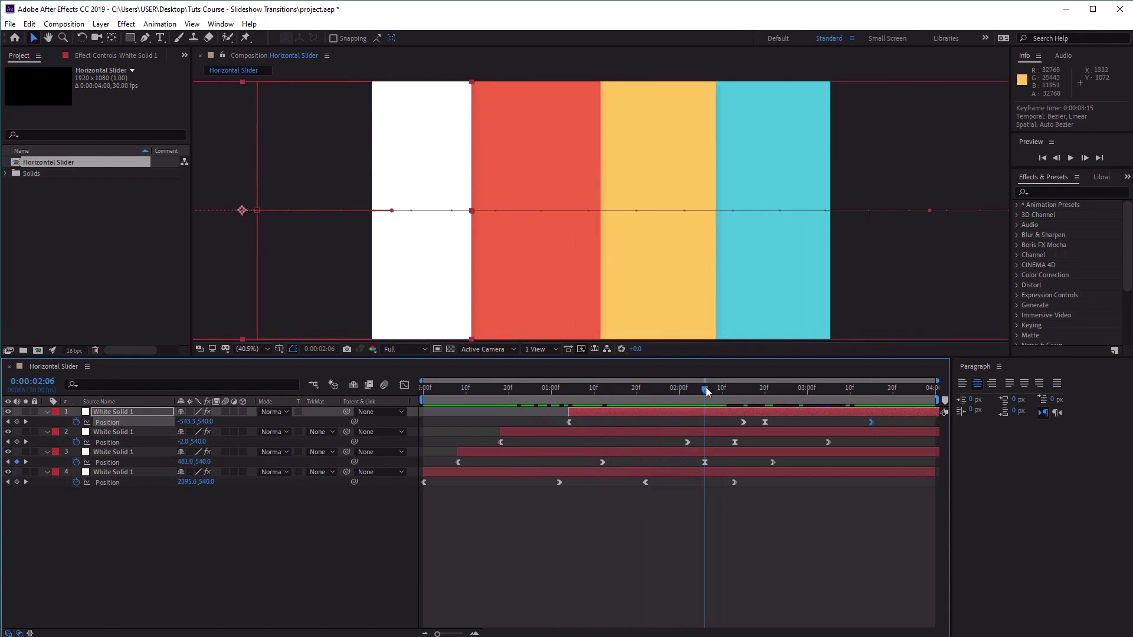
{"action": "mouse_move", "coordinate": [706, 387]}
{"action": "left_mouse_down"}
{"action": "mouse_move", "coordinate": [797, 390]}
{"action": "mouse_move", "coordinate": [564, 398]}
{"action": "mouse_move", "coordinate": [495, 407]}
{"action": "mouse_move", "coordinate": [726, 403]}
{"action": "mouse_move", "coordinate": [488, 423]}
{"action": "mouse_move", "coordinate": [725, 397]}
{"action": "mouse_move", "coordinate": [695, 400]}
{"action": "mouse_move", "coordinate": [706, 401]}
{"action": "left_mouse_up"}
{"action": "mouse_move", "coordinate": [708, 395]}
{"action": "left_mouse_down"}
{"action": "mouse_move", "coordinate": [726, 396]}
{"action": "mouse_move", "coordinate": [705, 394]}
{"action": "left_mouse_up"}
{"action": "left_click", "coordinate": [663, 474]}
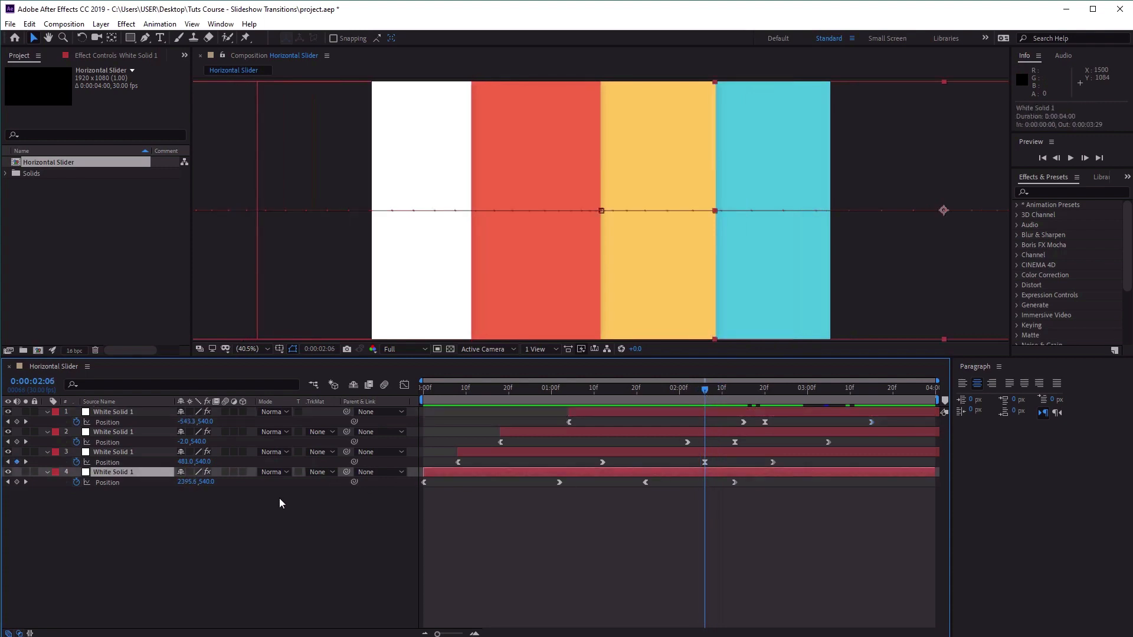
{"action": "right_click", "coordinate": [130, 473]}
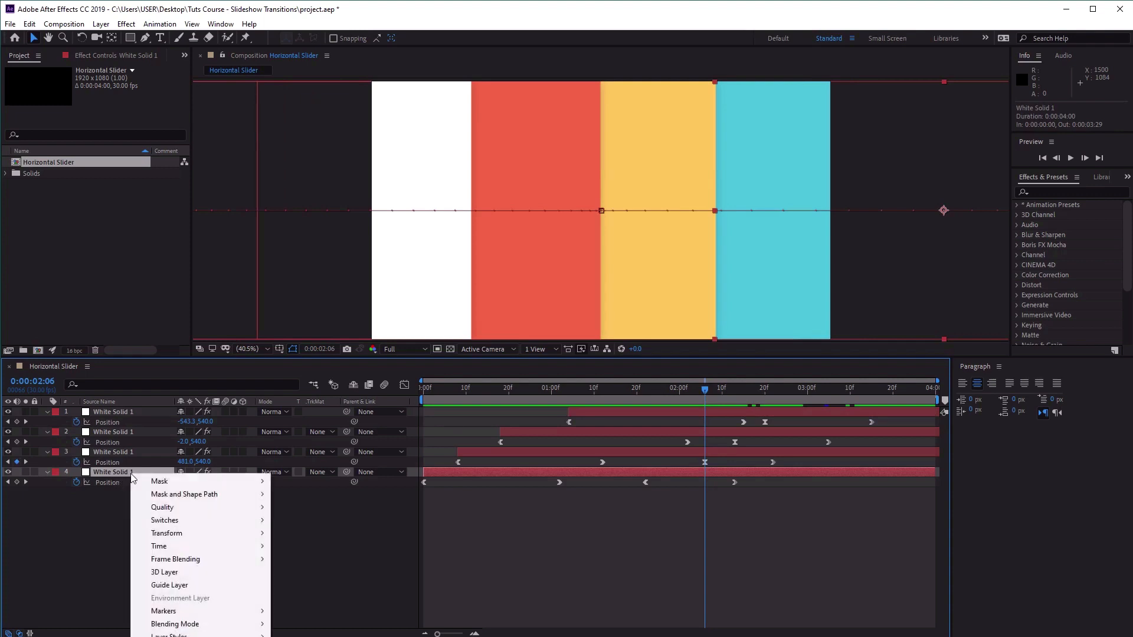
{"action": "left_click", "coordinate": [319, 514]}
{"action": "right_click", "coordinate": [122, 472]}
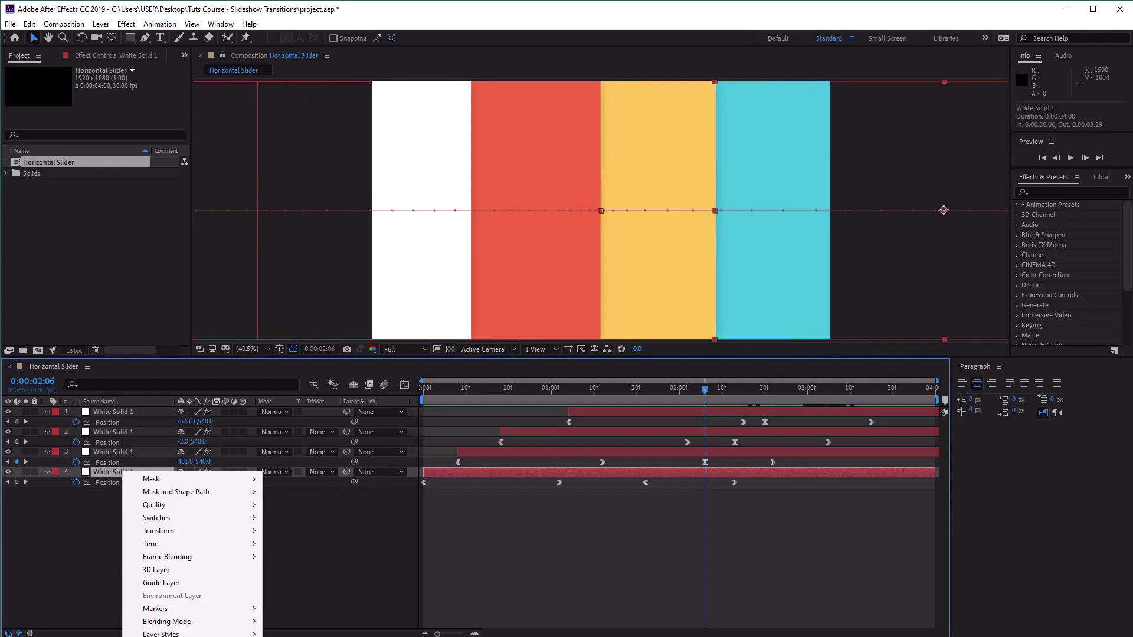
{"action": "left_click", "coordinate": [77, 597]}
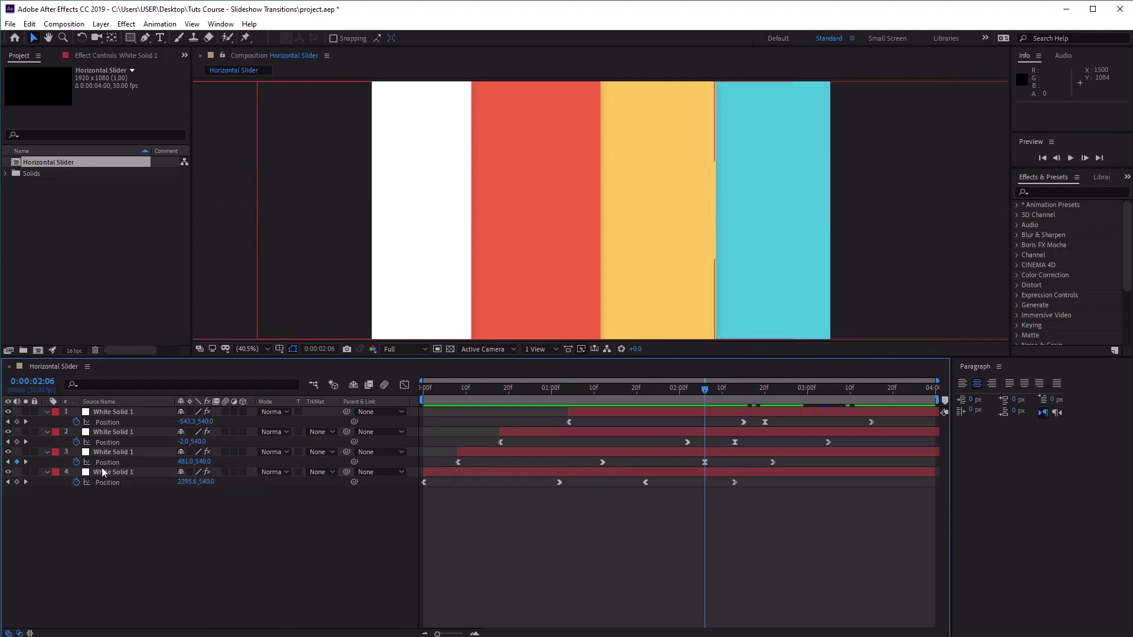
Rename the bottom cyan solid layer as 01 and the yellow solid layer above it as 02.
{"action": "left_click", "coordinate": [104, 473]}
{"action": "key", "text": "Return"}
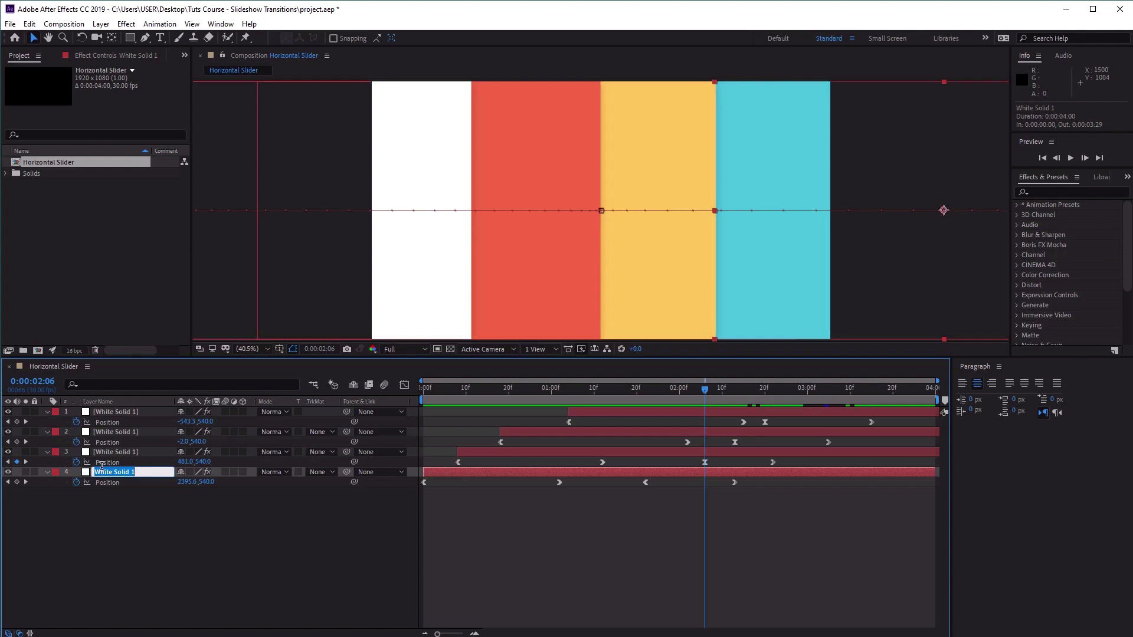
{"action": "type", "text": "01"}
{"action": "key", "text": "Return"}
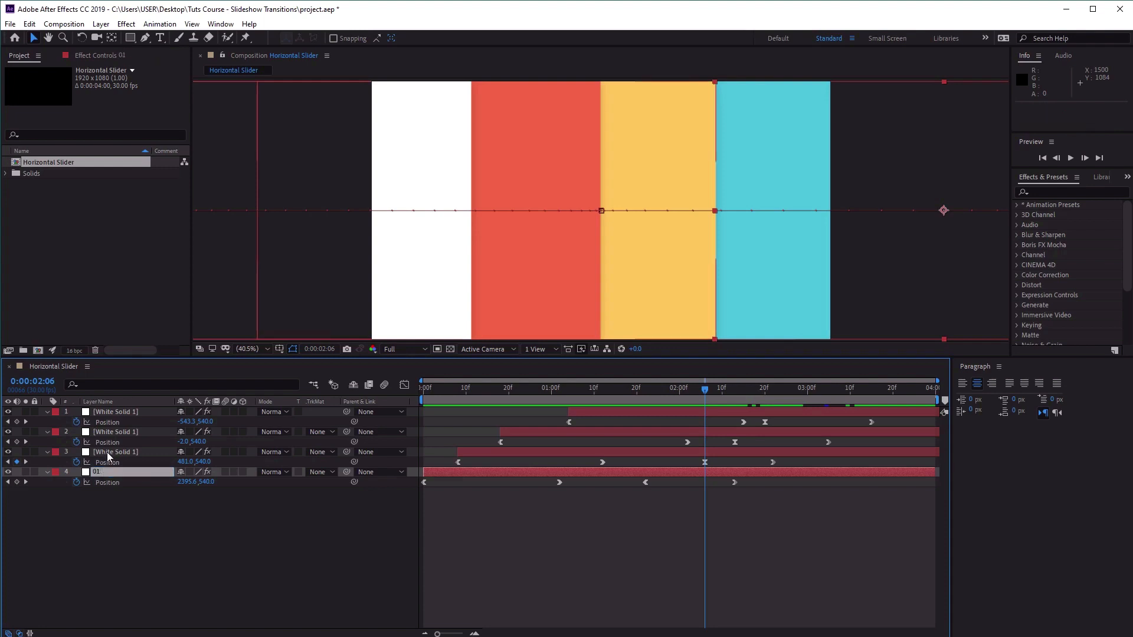
{"action": "left_click", "coordinate": [108, 454]}
{"action": "key", "text": "Return"}
{"action": "type", "text": "02"}
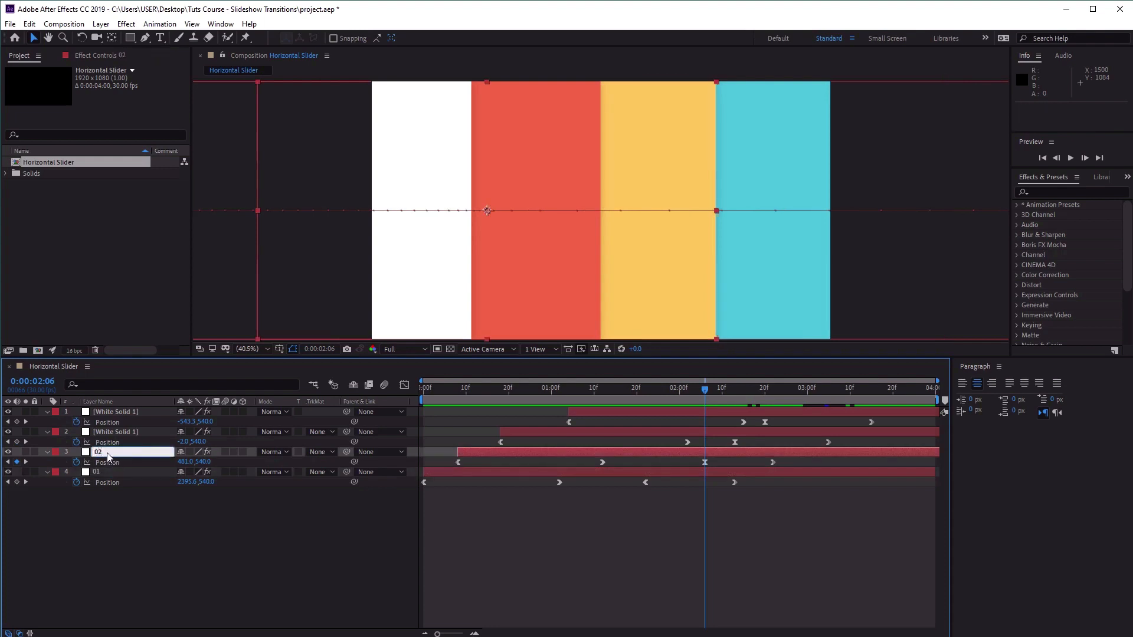
{"action": "key", "text": "Return"}
Rename the red solid layer as 03 and the white solid layer as 04.
{"action": "left_click", "coordinate": [108, 434]}
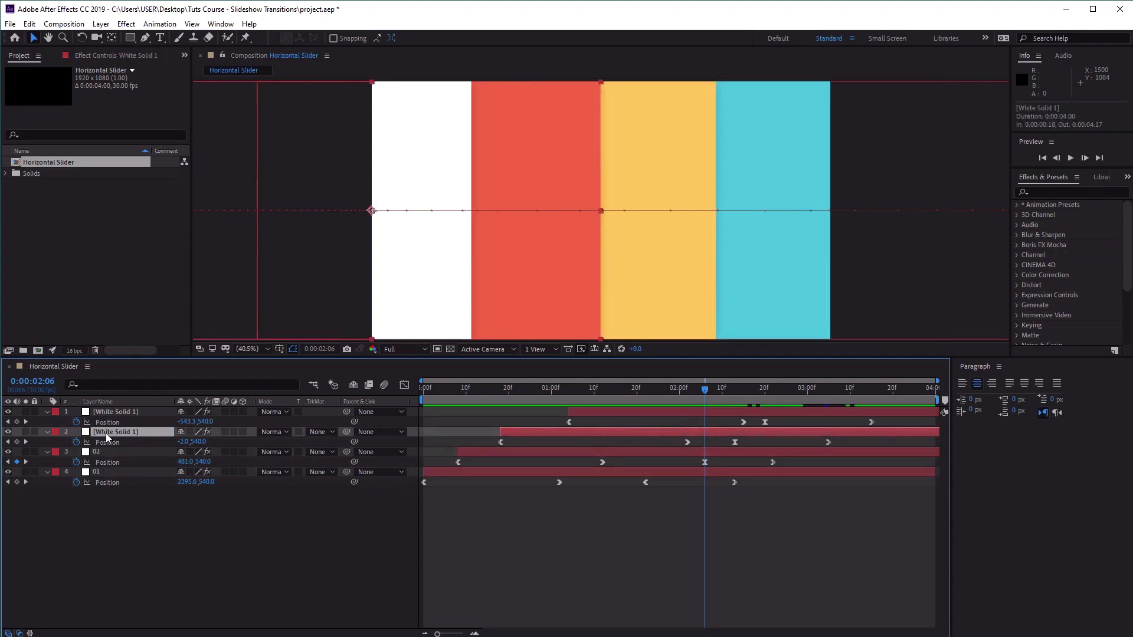
{"action": "key", "text": "Return"}
{"action": "type", "text": "03"}
{"action": "key", "text": "Return"}
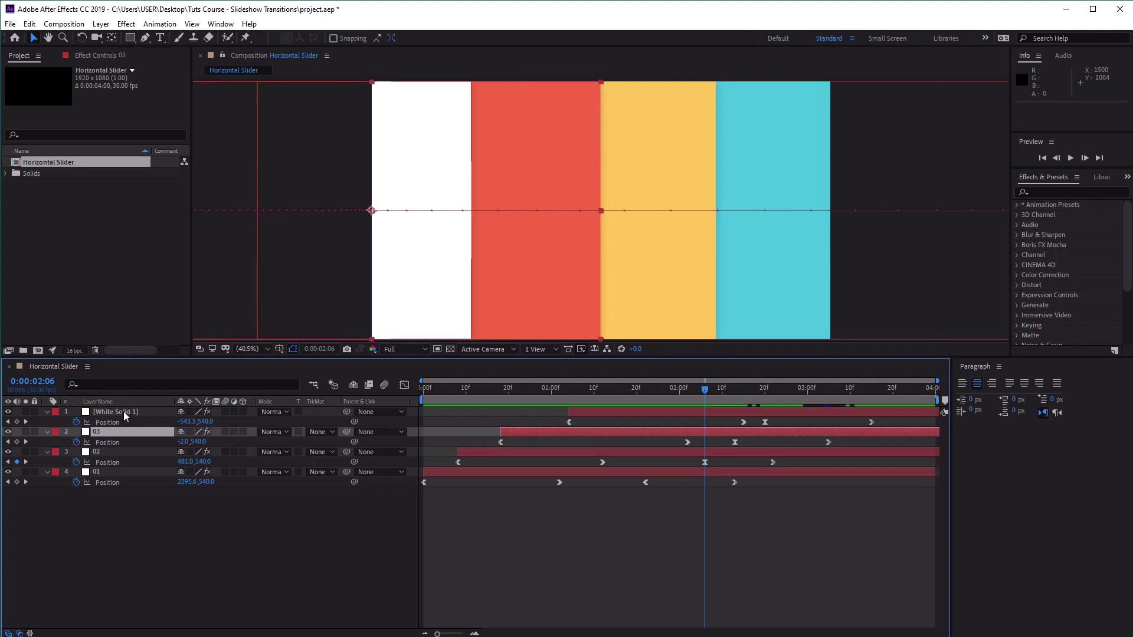
{"action": "left_click", "coordinate": [126, 413]}
{"action": "key", "text": "Return"}
{"action": "type", "text": "04"}
{"action": "key", "text": "Return"}
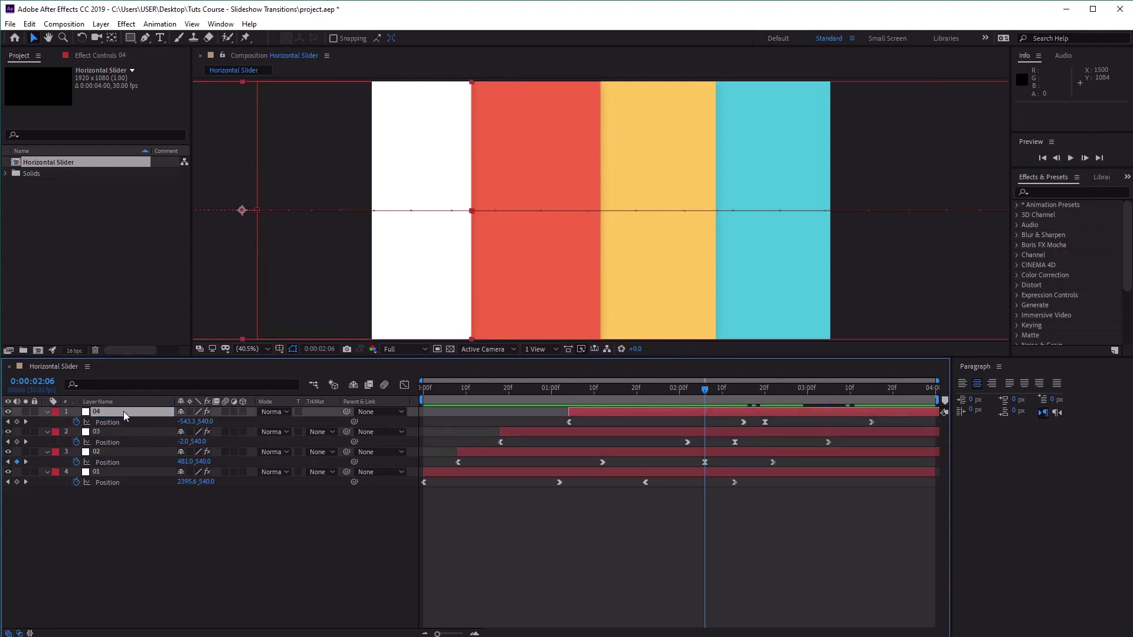
Duplicate layer 01 and rename the copy as 01.
{"action": "left_click", "coordinate": [103, 478]}
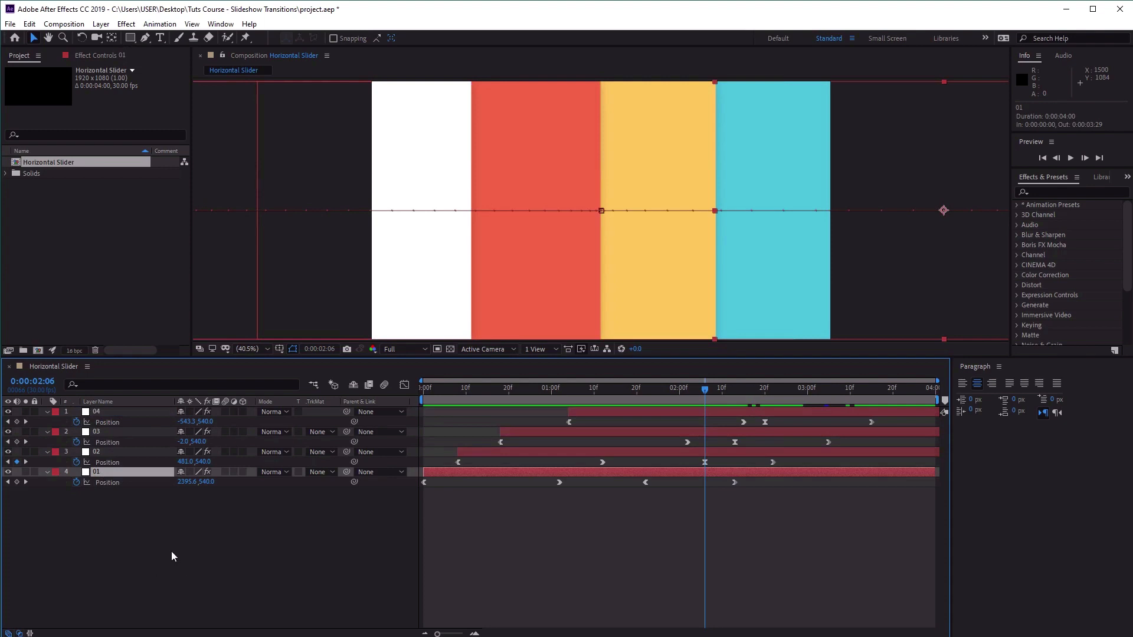
{"action": "key", "text": "ctrl+d"}
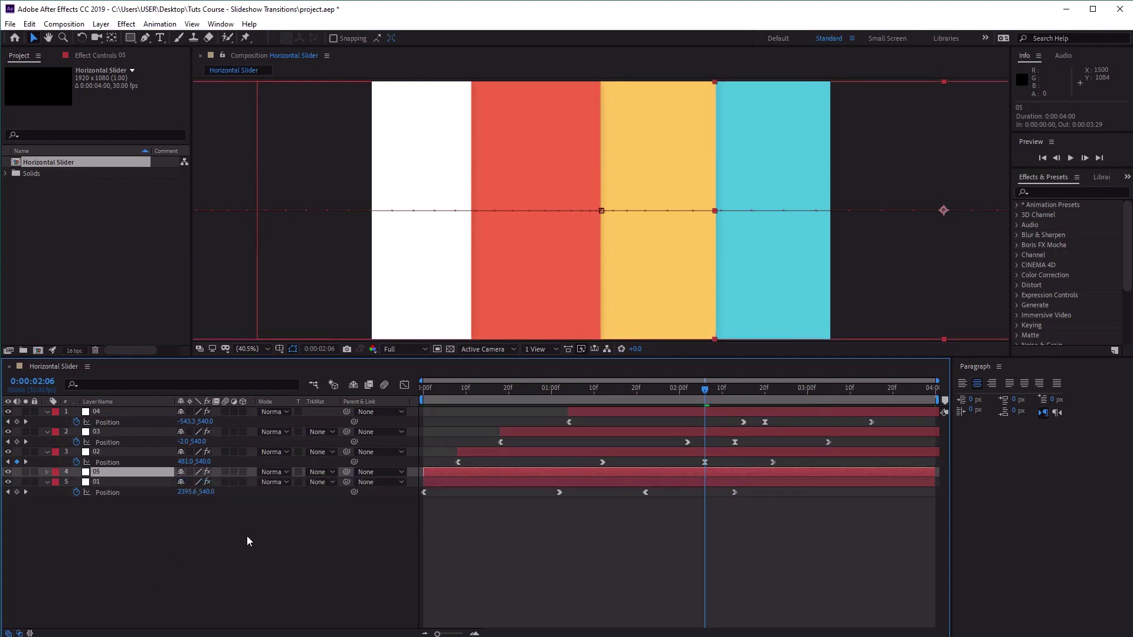
{"action": "key", "text": "Return"}
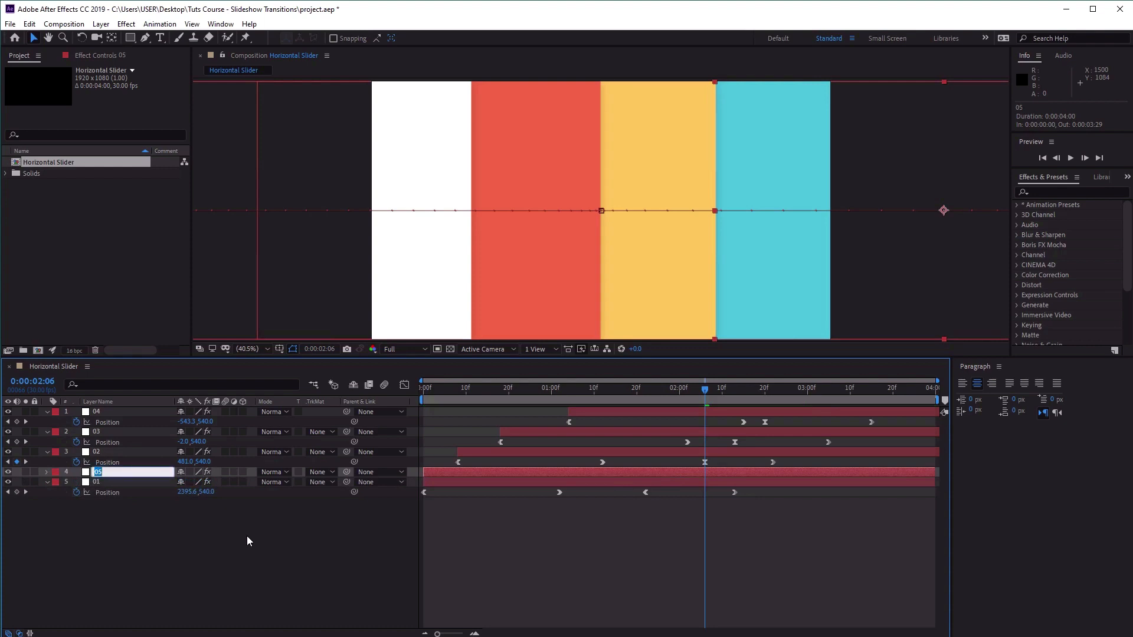
{"action": "type", "text": "01"}
{"action": "key", "text": "Return"}
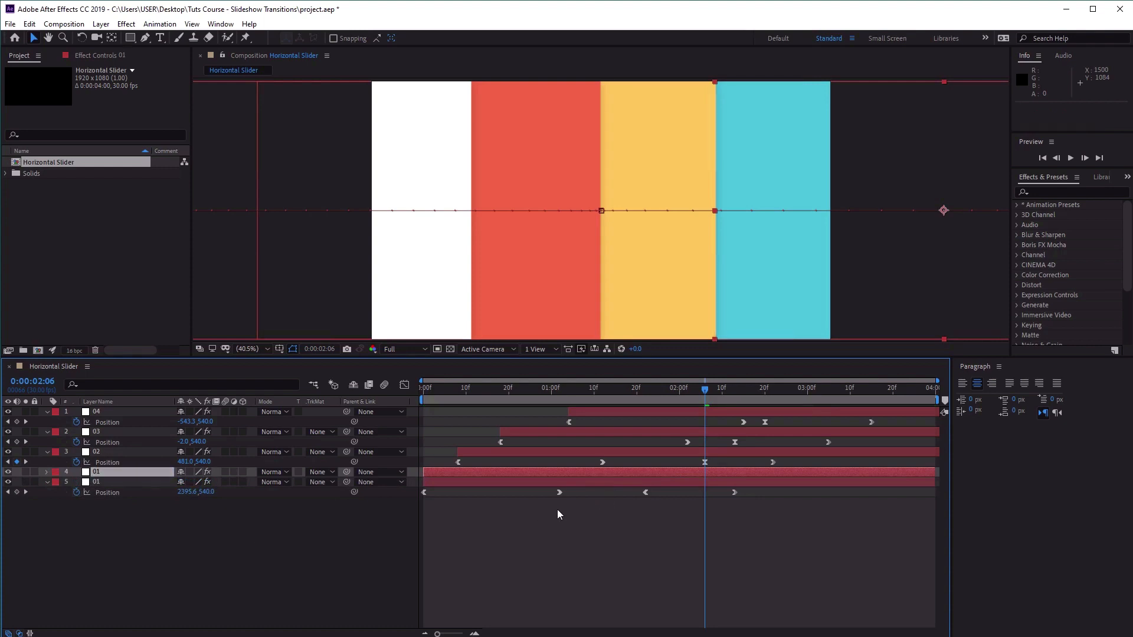
Trim the upper copy of layer 01 to run from 0:00:02:05 to 0:00:02:20 and return to its in point.
{"action": "left_click_drag", "start_coordinate": [425, 474], "coordinate": [701, 477]}
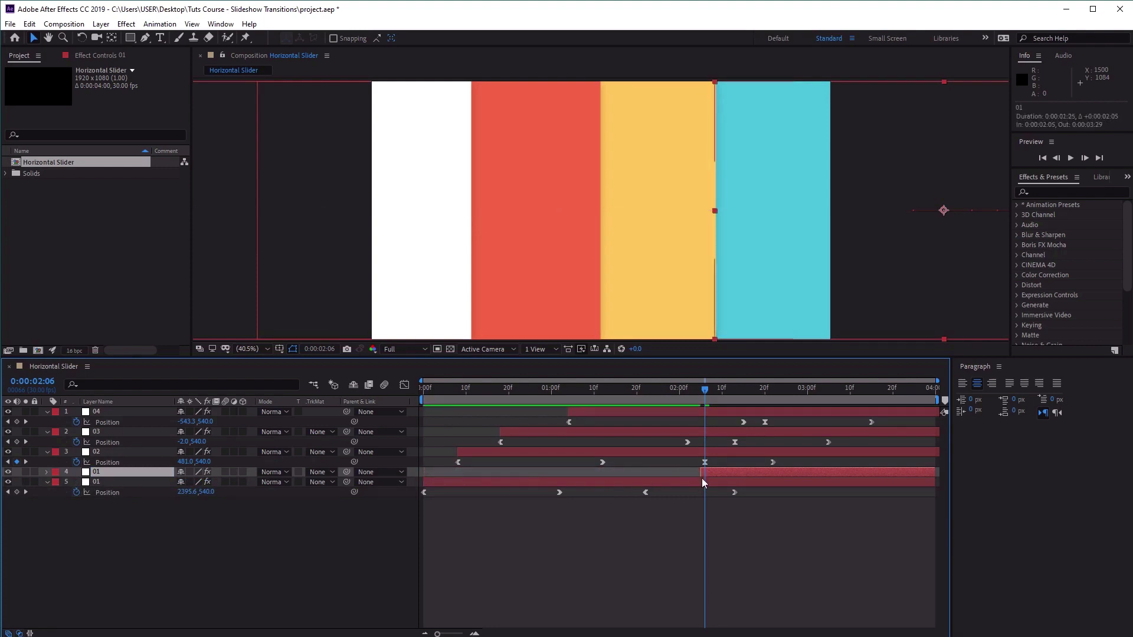
{"action": "left_click_drag", "start_coordinate": [936, 472], "coordinate": [768, 472]}
{"action": "left_click", "coordinate": [710, 395]}
{"action": "left_click_drag", "start_coordinate": [711, 395], "coordinate": [725, 398]}
{"action": "left_click_drag", "start_coordinate": [688, 388], "coordinate": [703, 391]}
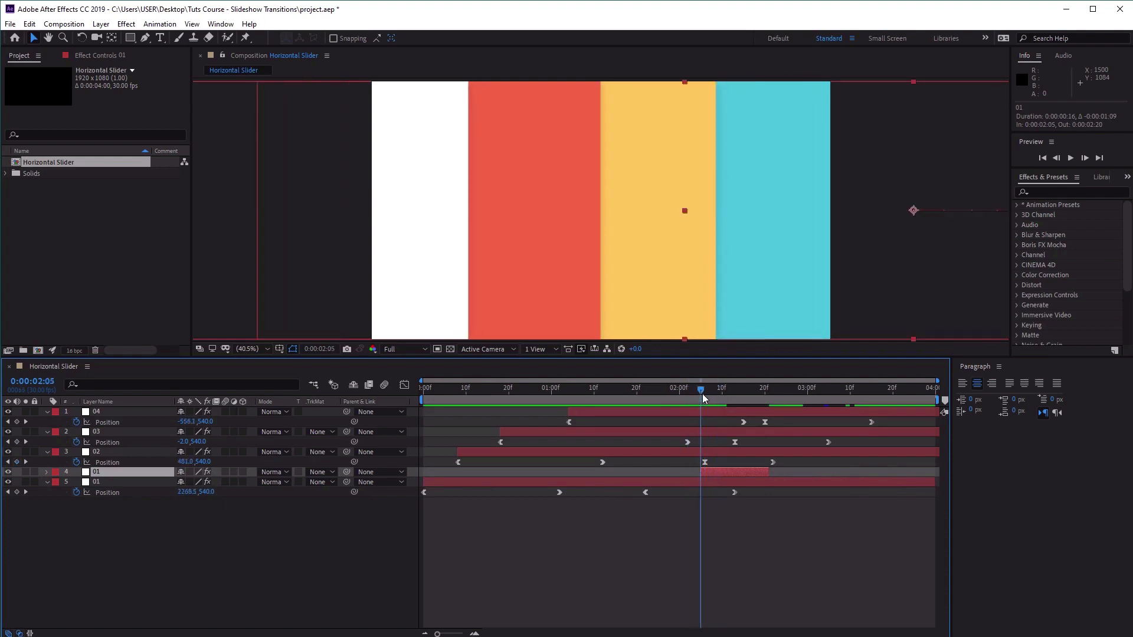
Delete all Position keyframes of the trimmed layer 01 copy at 0:00:02:05 so it stays at its current position.
{"action": "left_click", "coordinate": [716, 467]}
{"action": "left_click", "coordinate": [714, 473]}
{"action": "key", "text": "p"}
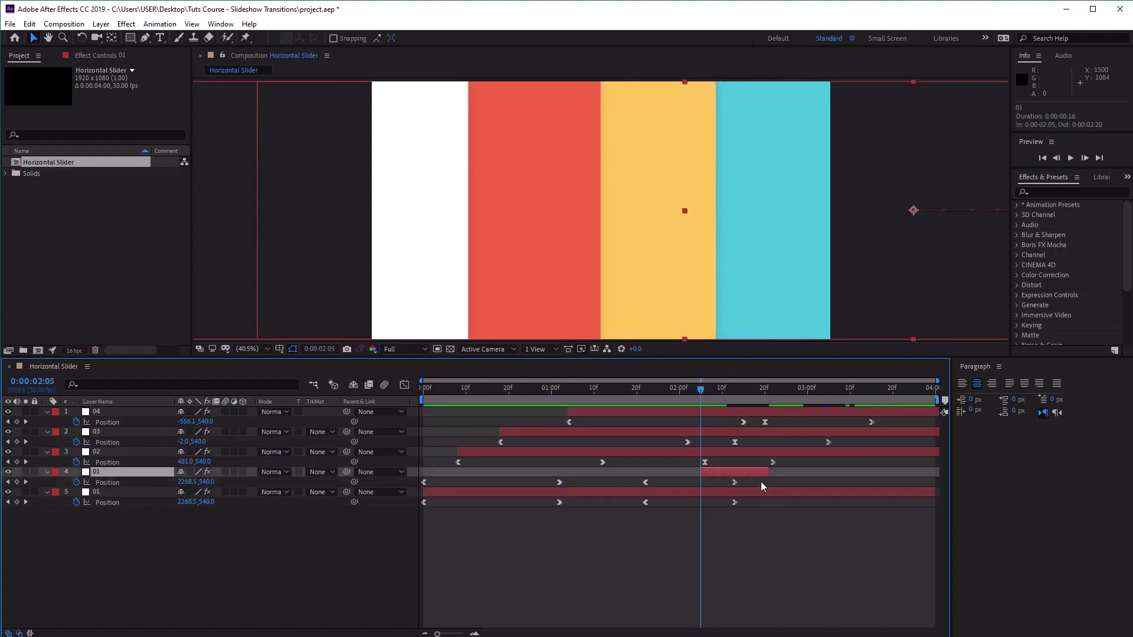
{"action": "left_click", "coordinate": [727, 479]}
{"action": "left_click_drag", "start_coordinate": [727, 480], "coordinate": [423, 485]}
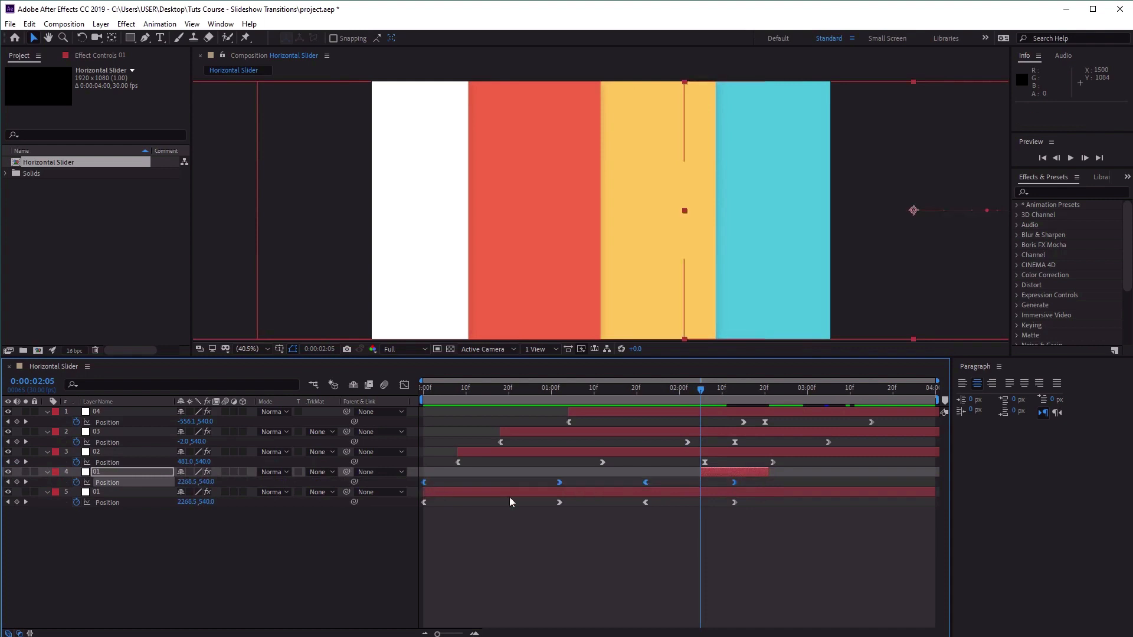
{"action": "key", "text": "Delete"}
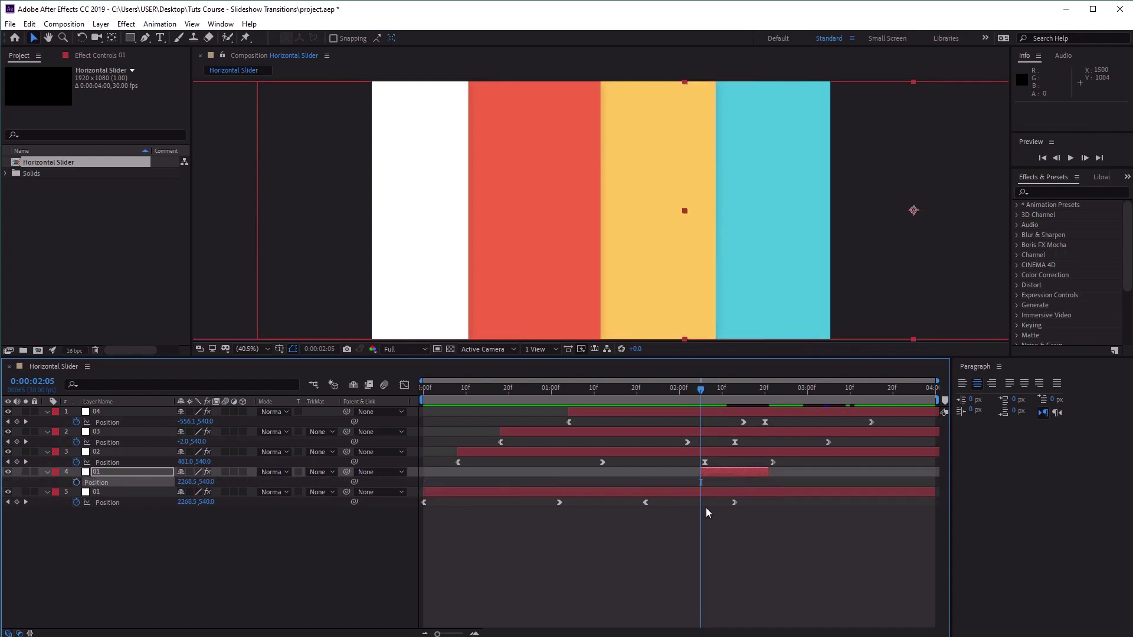
Shorten the upper layer 01 copy to end at 0:00:02:11 and check the frames around it.
{"action": "mouse_move", "coordinate": [702, 394]}
{"action": "left_mouse_down"}
{"action": "mouse_move", "coordinate": [732, 395]}
{"action": "mouse_move", "coordinate": [696, 403]}
{"action": "left_mouse_up"}
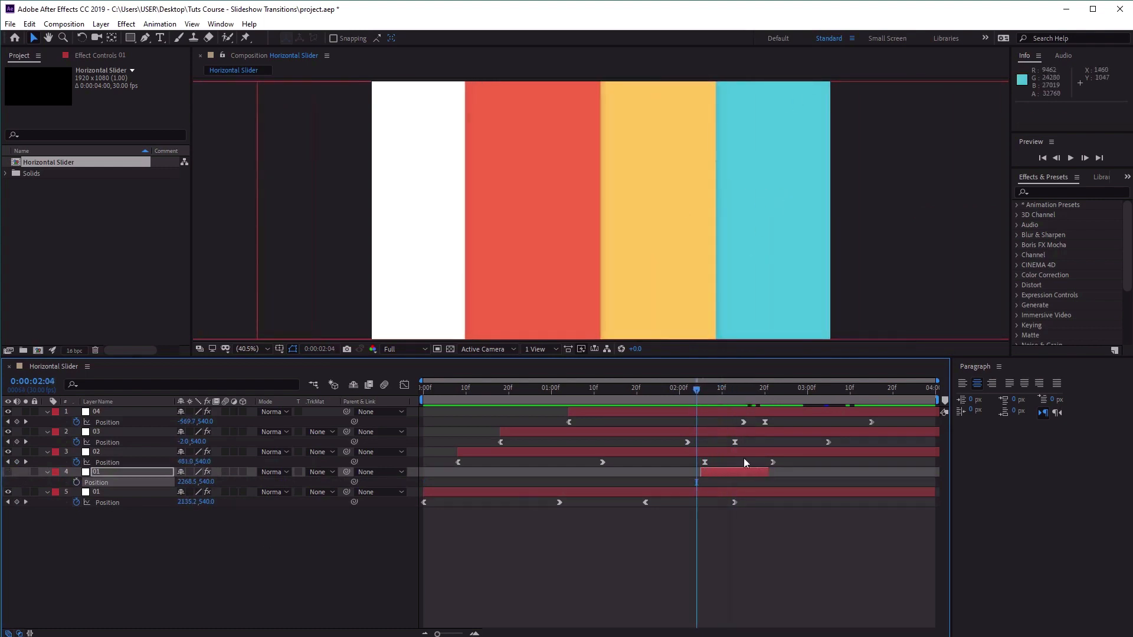
{"action": "left_click_drag", "start_coordinate": [697, 391], "coordinate": [727, 410]}
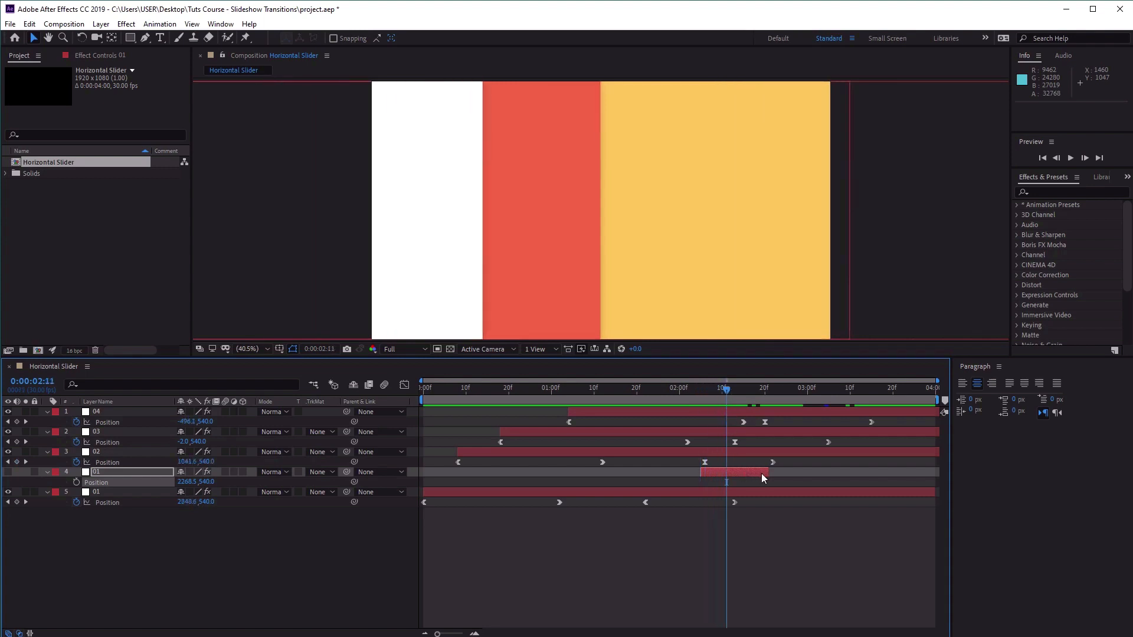
{"action": "left_click_drag", "start_coordinate": [767, 473], "coordinate": [733, 473]}
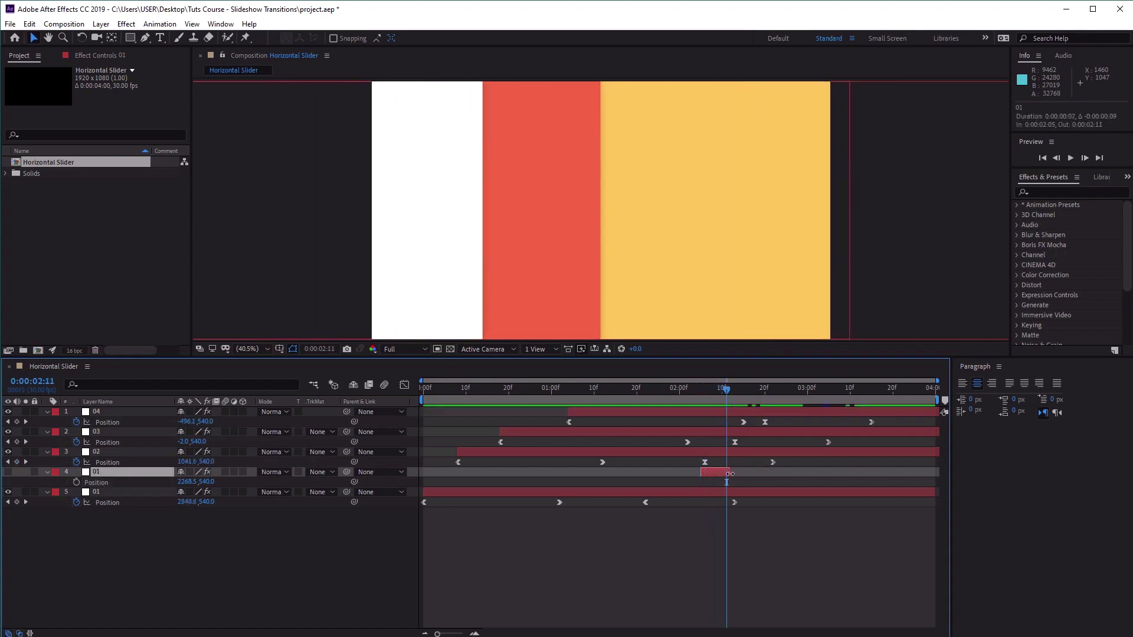
{"action": "left_click_drag", "start_coordinate": [726, 391], "coordinate": [704, 403]}
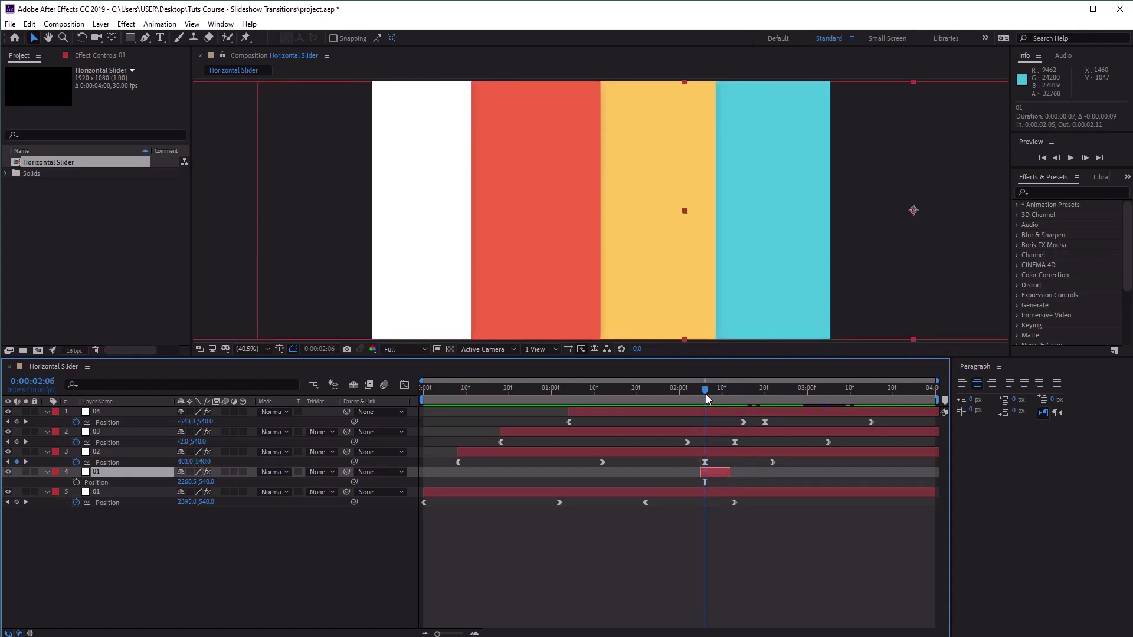
{"action": "left_click_drag", "start_coordinate": [706, 394], "coordinate": [743, 389]}
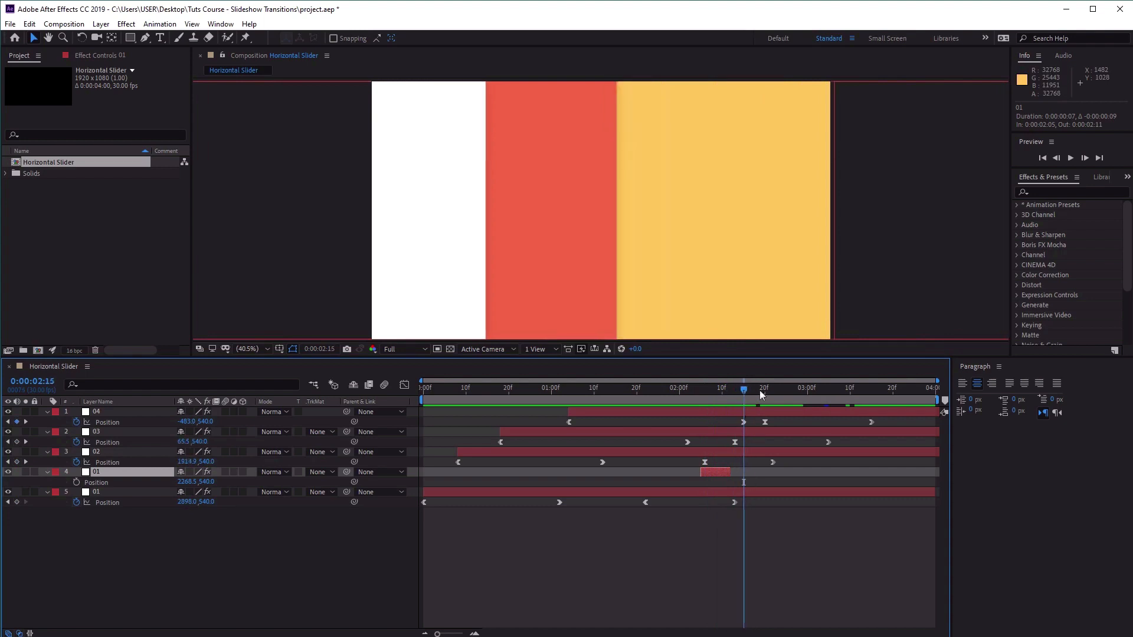
Identify layer 02 by toggling its visibility, then duplicate it and reveal the copy's Position keyframes.
{"action": "left_click", "coordinate": [728, 452]}
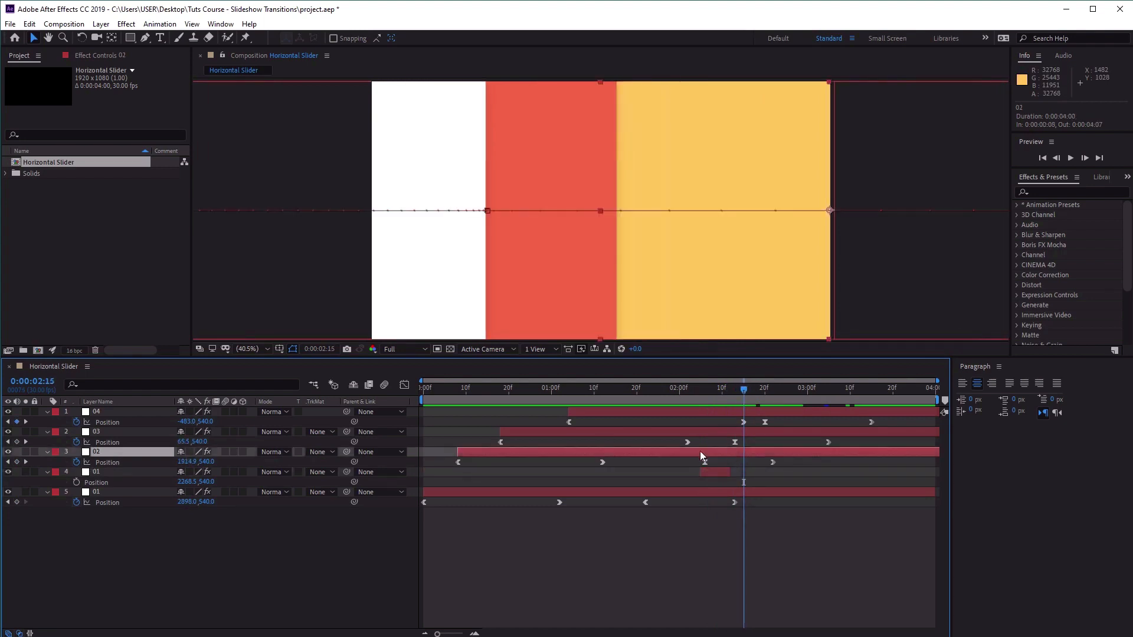
{"action": "left_click", "coordinate": [7, 453]}
{"action": "left_click", "coordinate": [8, 453]}
{"action": "key", "text": "ctrl+d"}
{"action": "key", "text": "p"}
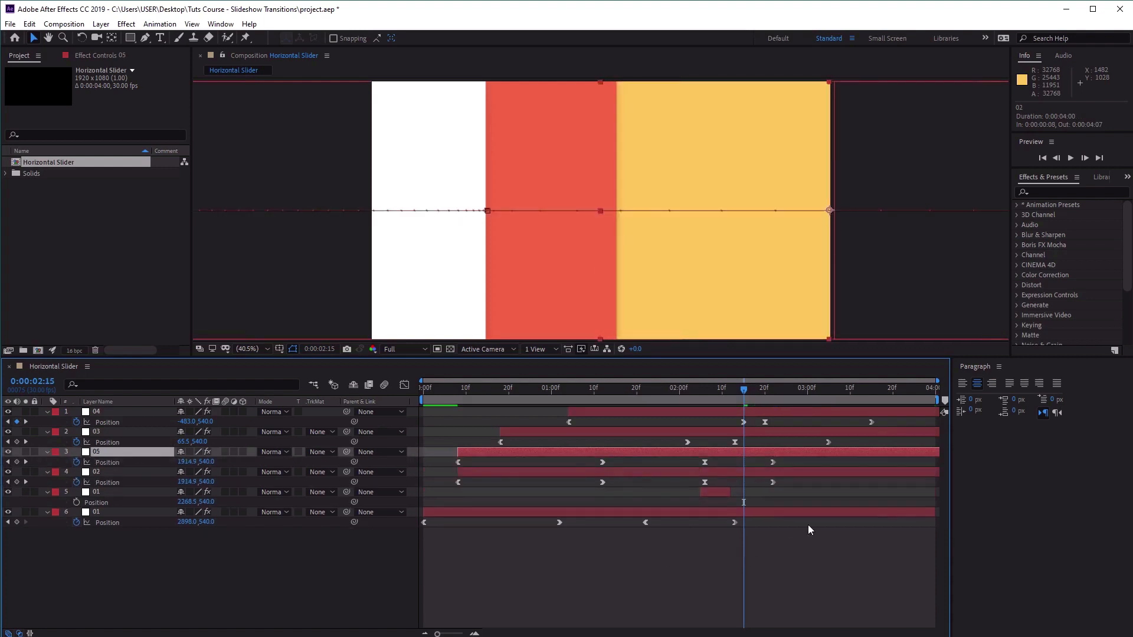
Delete all Position keyframes of layer 05 at 0:00:02:15 and move its in point to about 0:00:02:14.
{"action": "left_click_drag", "start_coordinate": [805, 458], "coordinate": [447, 466]}
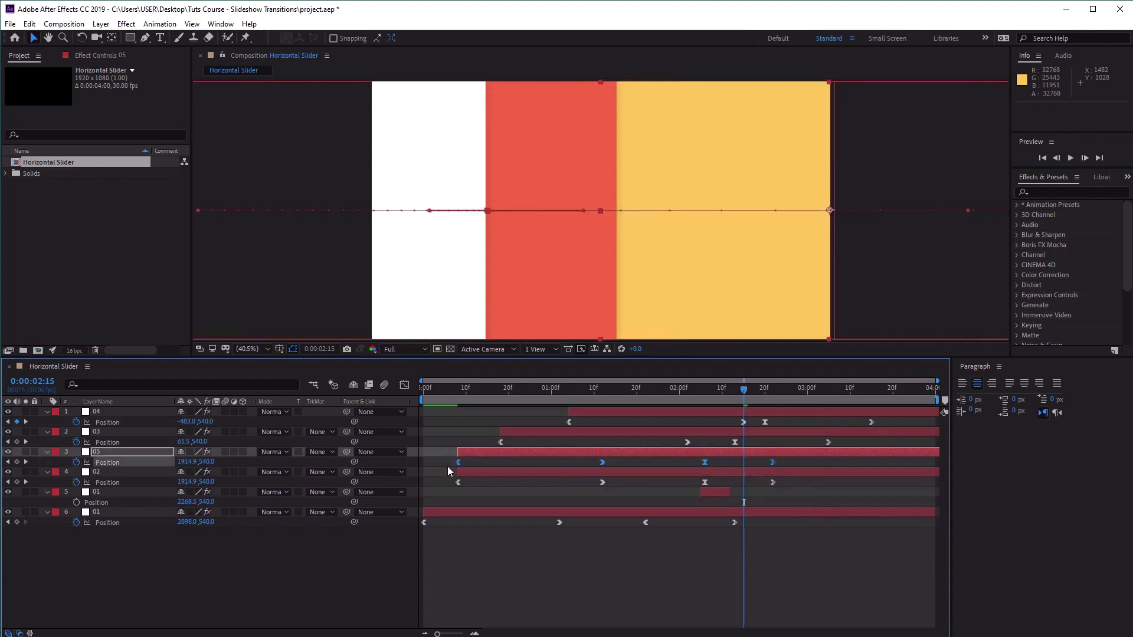
{"action": "key", "text": "Delete"}
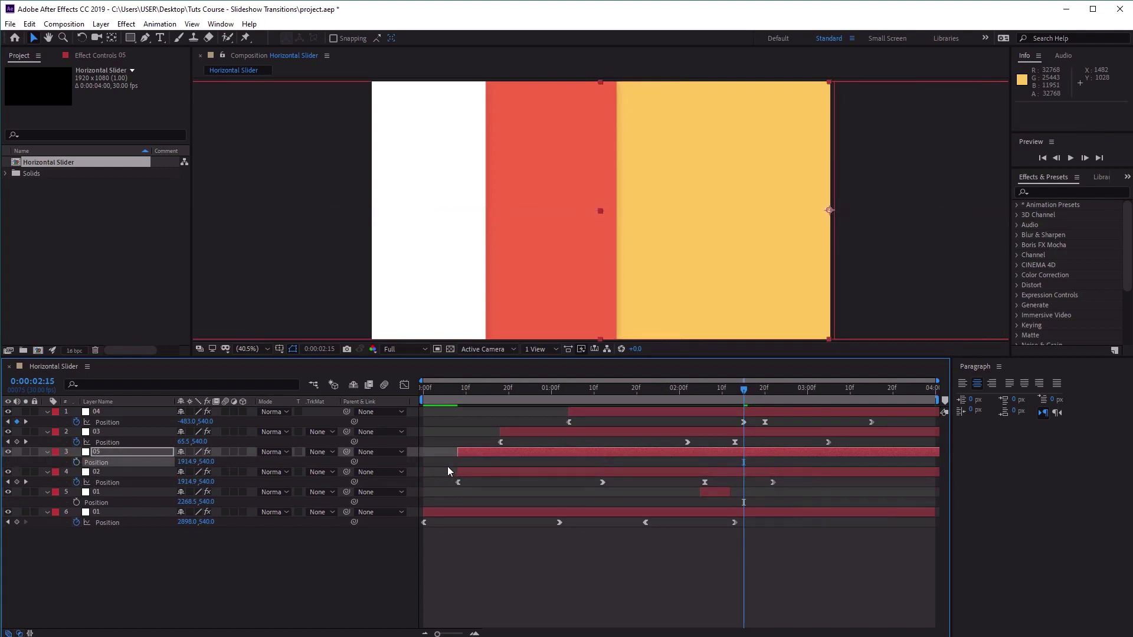
{"action": "left_click_drag", "start_coordinate": [510, 452], "coordinate": [634, 450]}
{"action": "left_click_drag", "start_coordinate": [710, 452], "coordinate": [740, 452]}
{"action": "left_click_drag", "start_coordinate": [748, 388], "coordinate": [766, 405]}
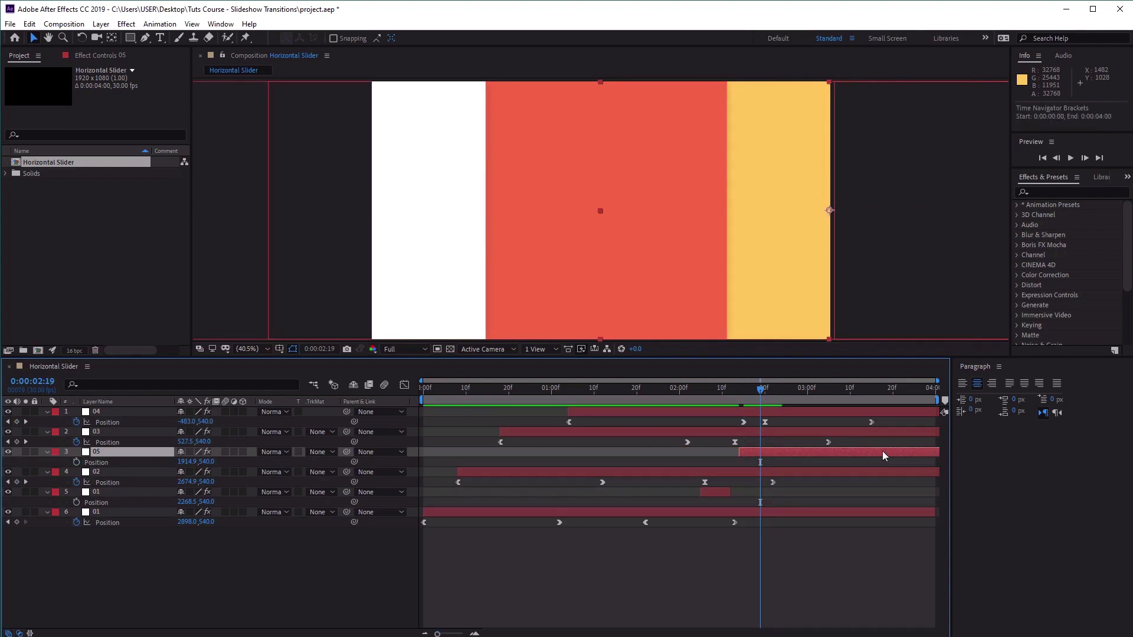
Trim layer 05 to run from 0:00:02:13 to 0:00:02:22, hiding it temporarily to check where the gap needs filling.
{"action": "left_click_drag", "start_coordinate": [883, 451], "coordinate": [827, 452]}
{"action": "left_click_drag", "start_coordinate": [914, 452], "coordinate": [798, 451]}
{"action": "left_click", "coordinate": [7, 452]}
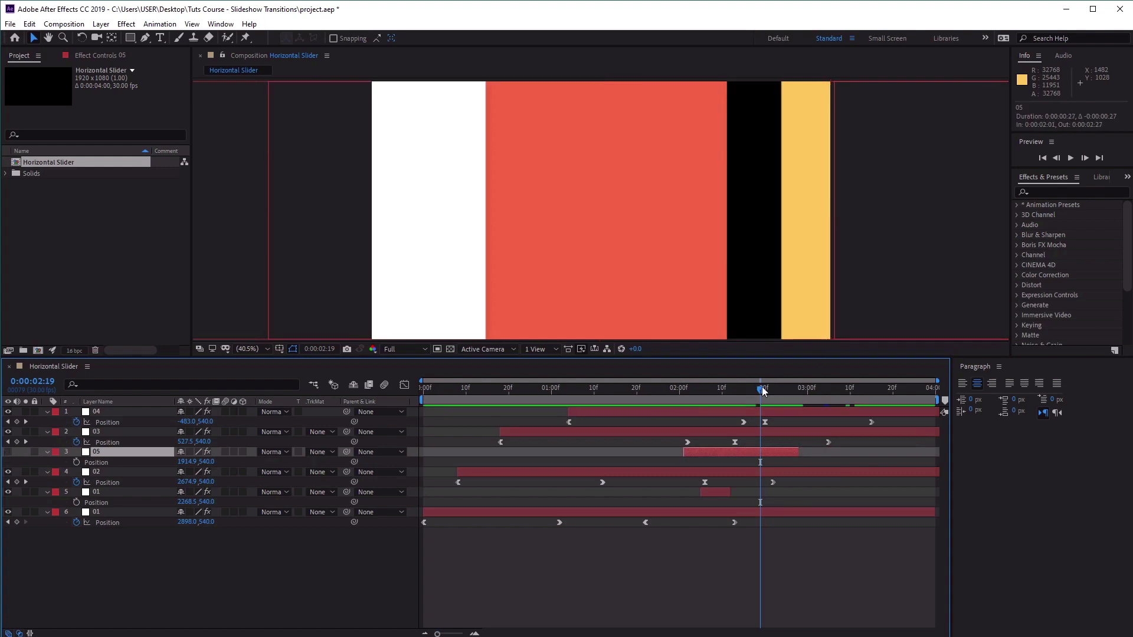
{"action": "left_click_drag", "start_coordinate": [762, 391], "coordinate": [776, 390]}
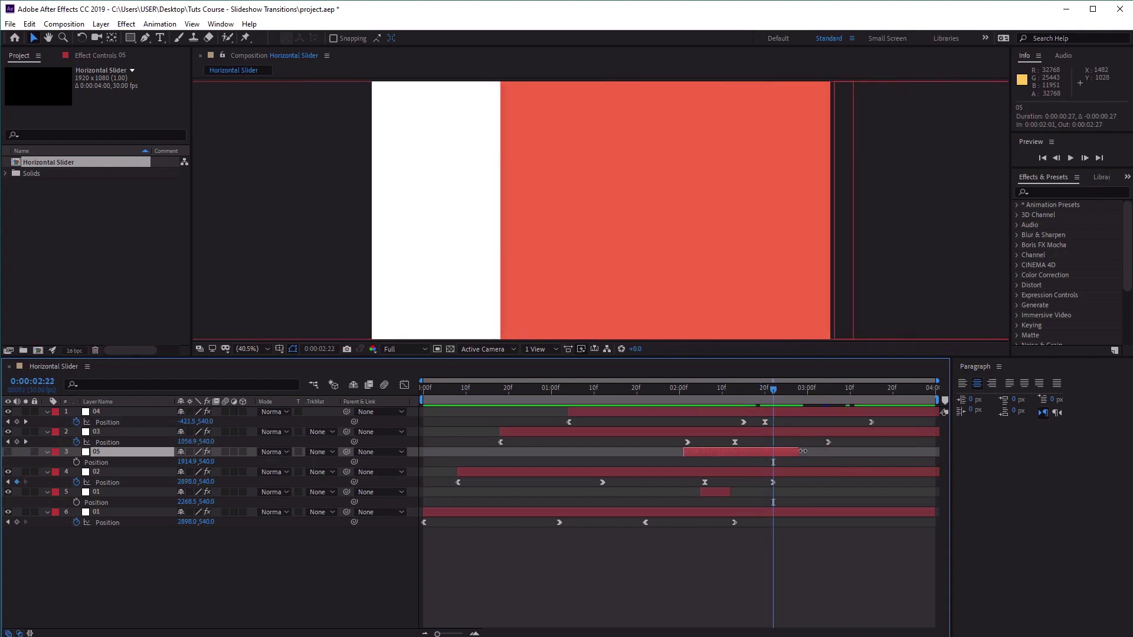
{"action": "left_click_drag", "start_coordinate": [798, 452], "coordinate": [780, 454]}
{"action": "left_click_drag", "start_coordinate": [774, 388], "coordinate": [745, 395]}
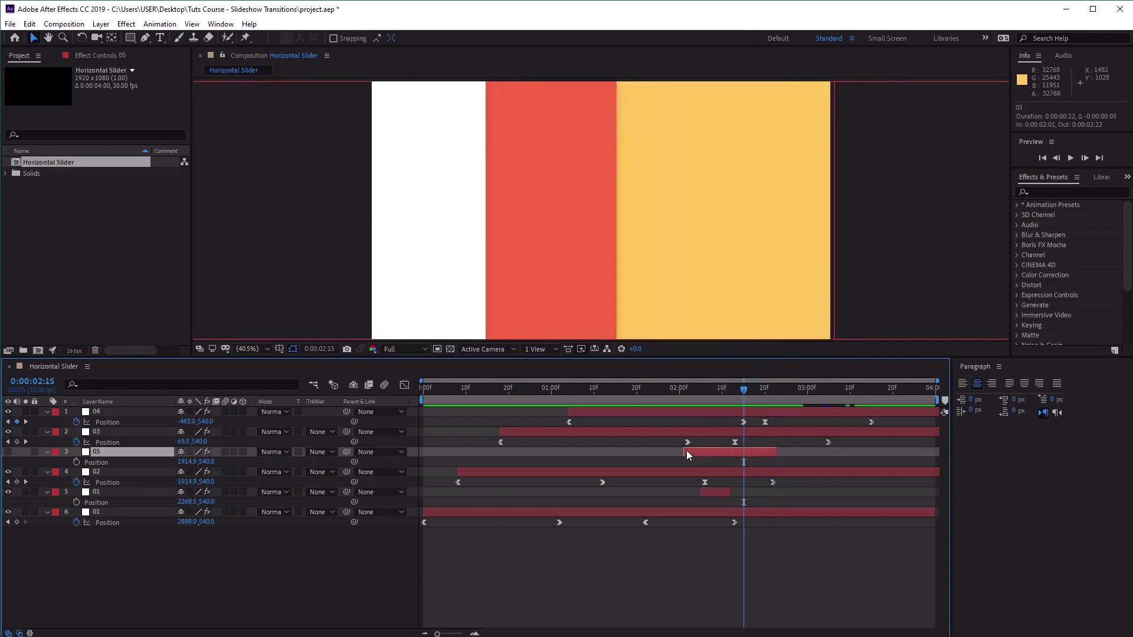
{"action": "left_click_drag", "start_coordinate": [686, 451], "coordinate": [734, 452]}
Return to 0:00:00:00 and play back the whole Horizontal Slider transition.
{"action": "left_click_drag", "start_coordinate": [744, 394], "coordinate": [360, 398]}
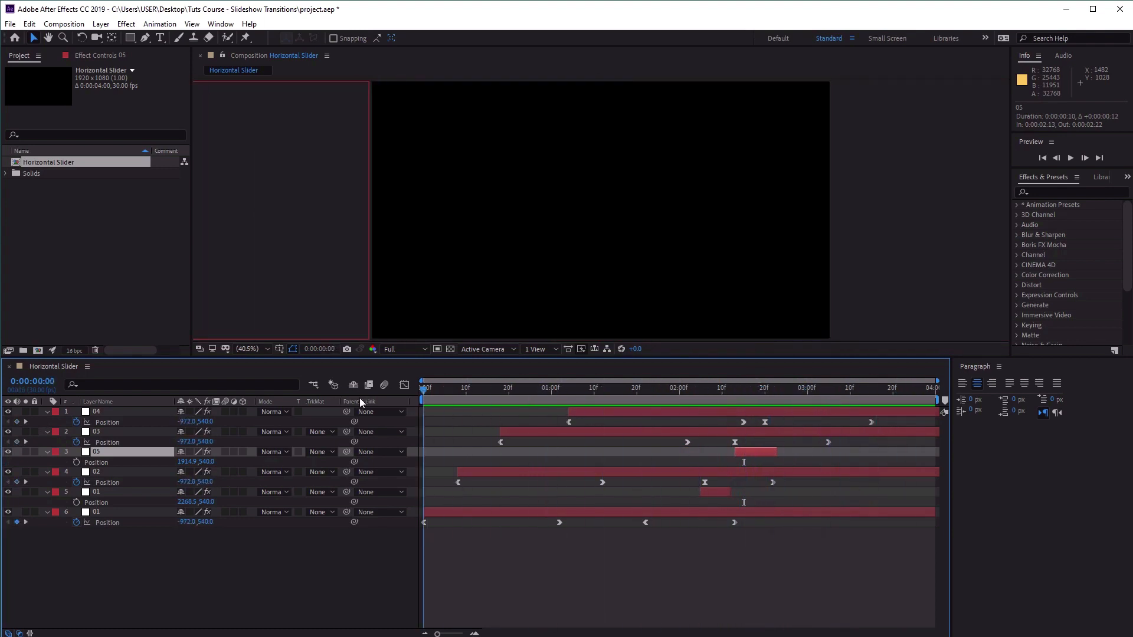
{"action": "left_click", "coordinate": [1071, 158]}
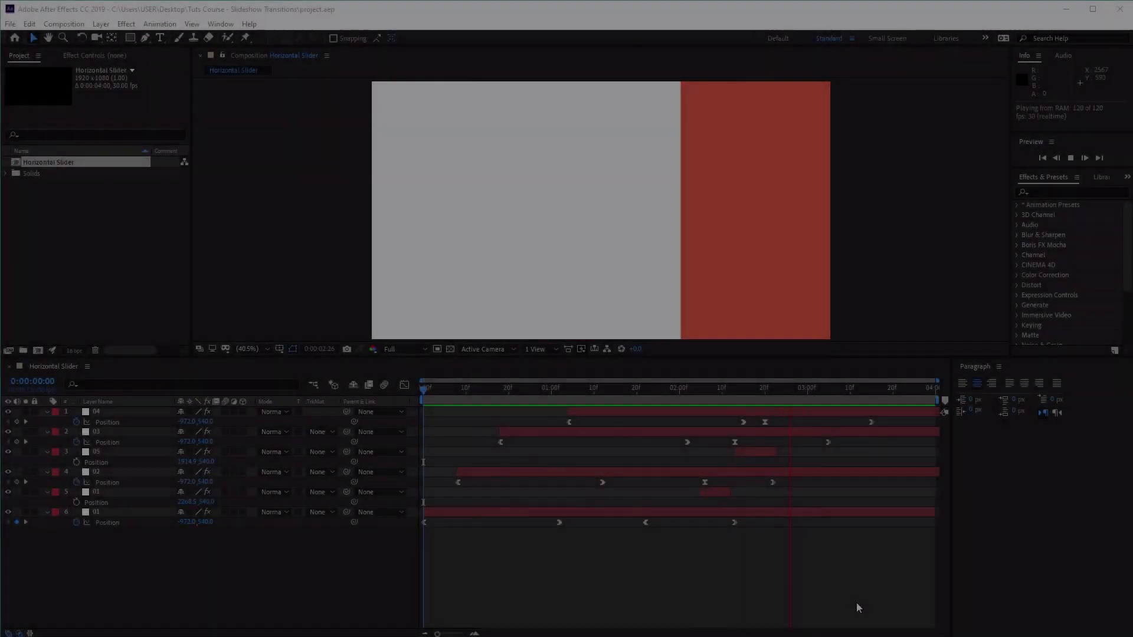
{"action": "key", "text": "space"}
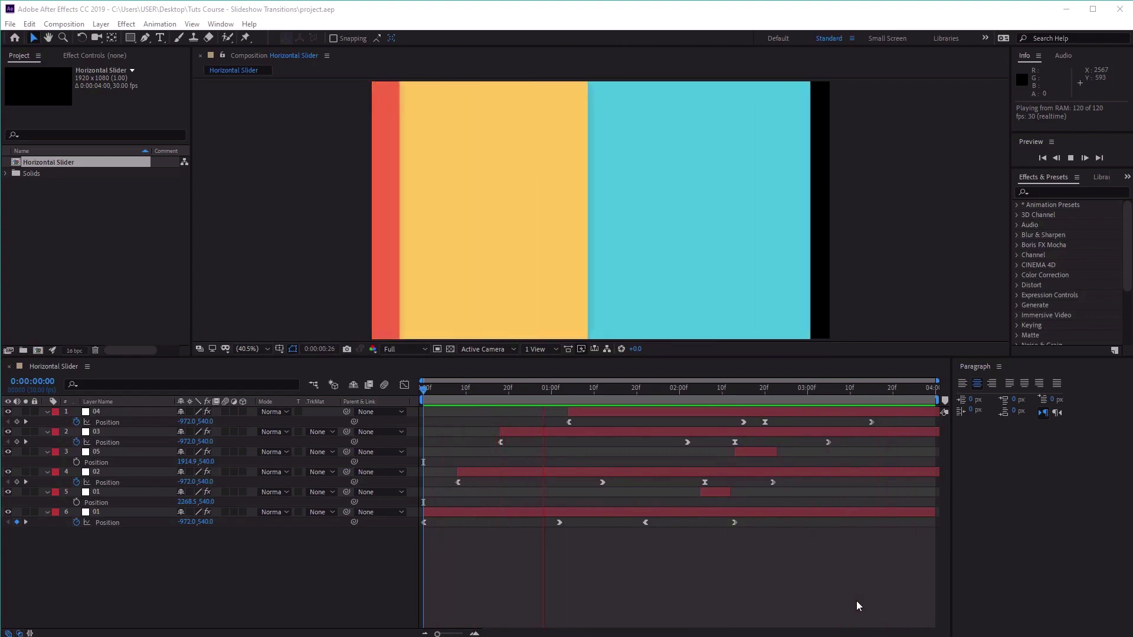
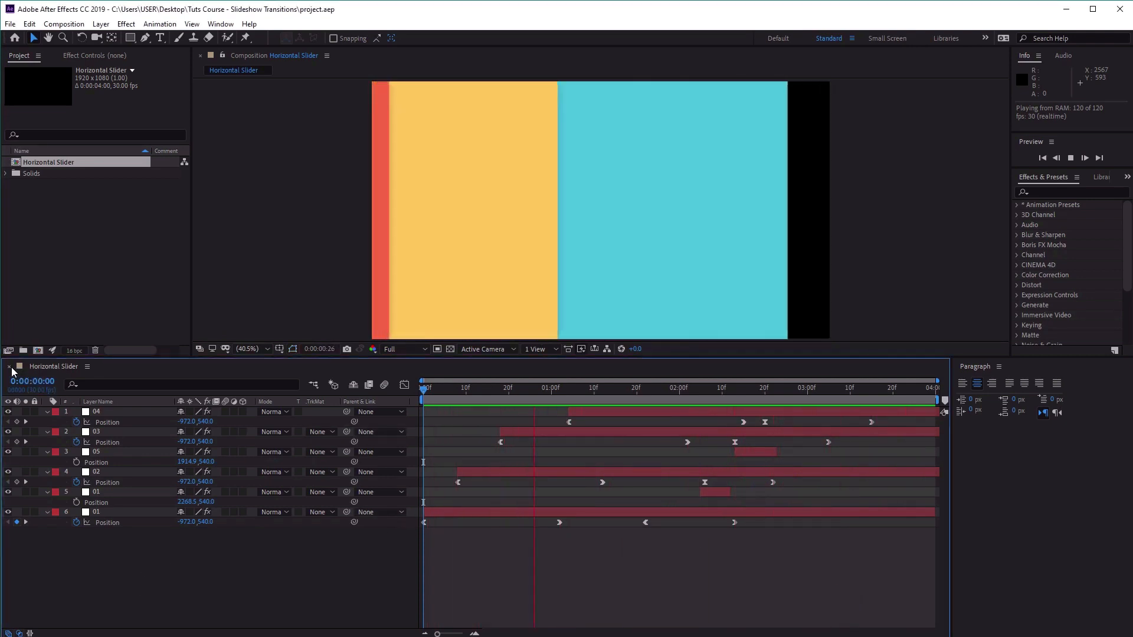
Close the Horizontal Slider timeline and create a 1920 x 1080, 30 fps, four-second composition named Rotating Slider.
{"action": "left_click", "coordinate": [10, 366]}
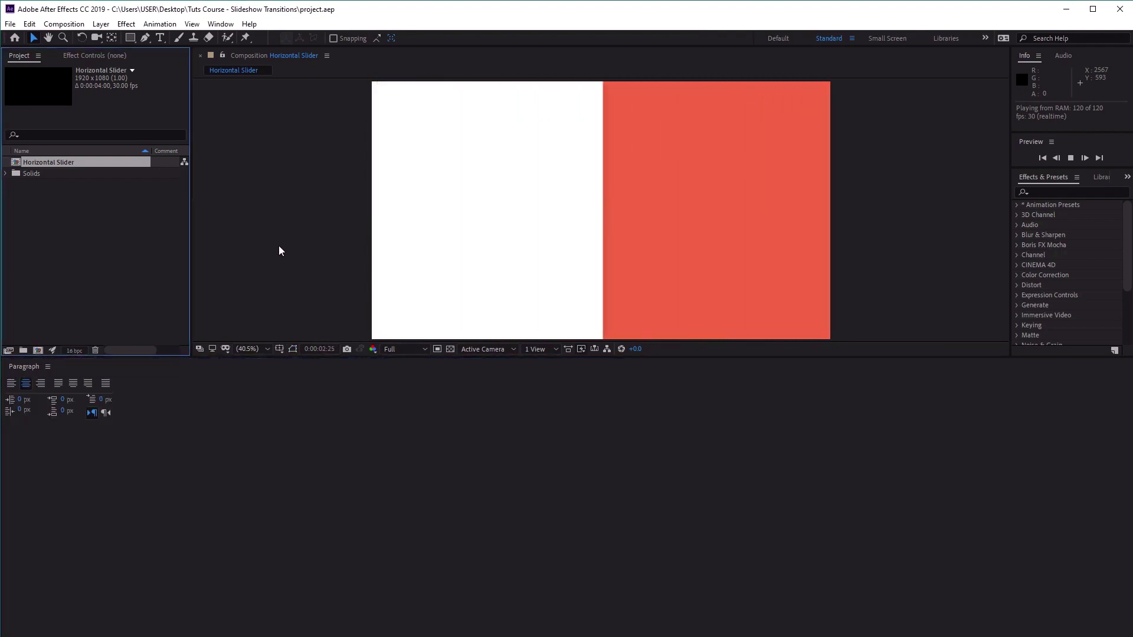
{"action": "left_click", "coordinate": [64, 23]}
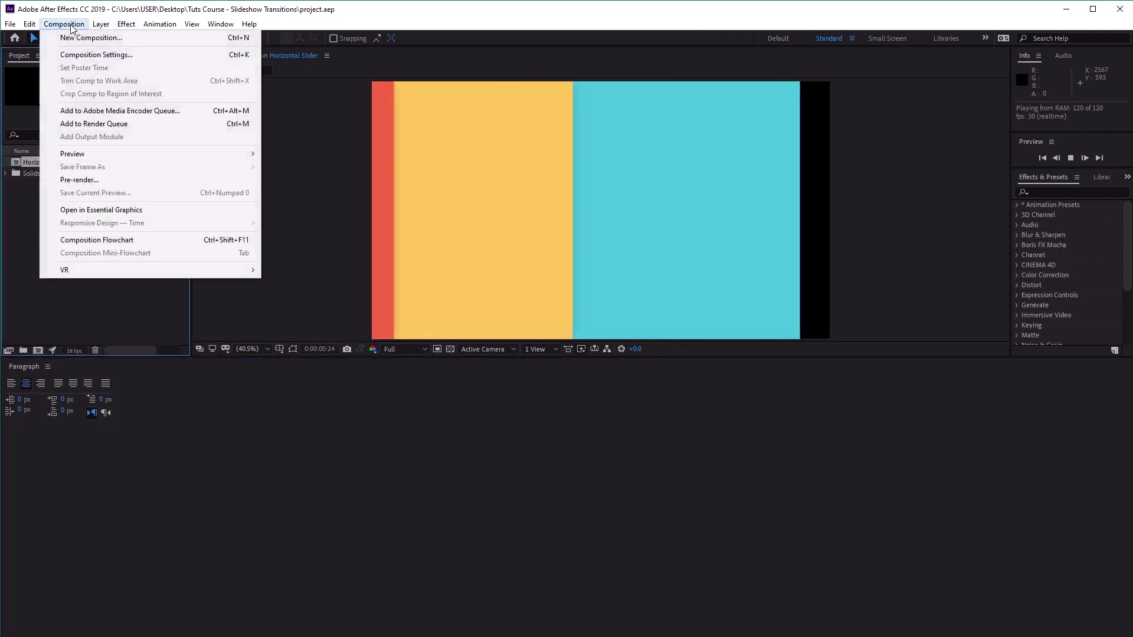
{"action": "left_click", "coordinate": [73, 37]}
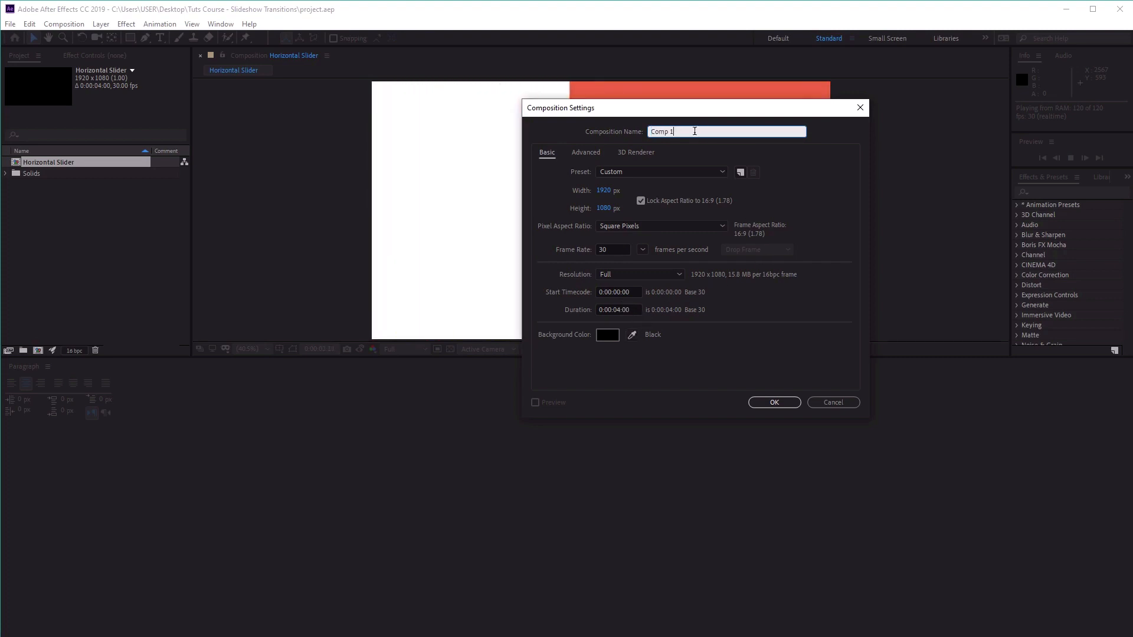
{"action": "type", "text": "Rotat"}
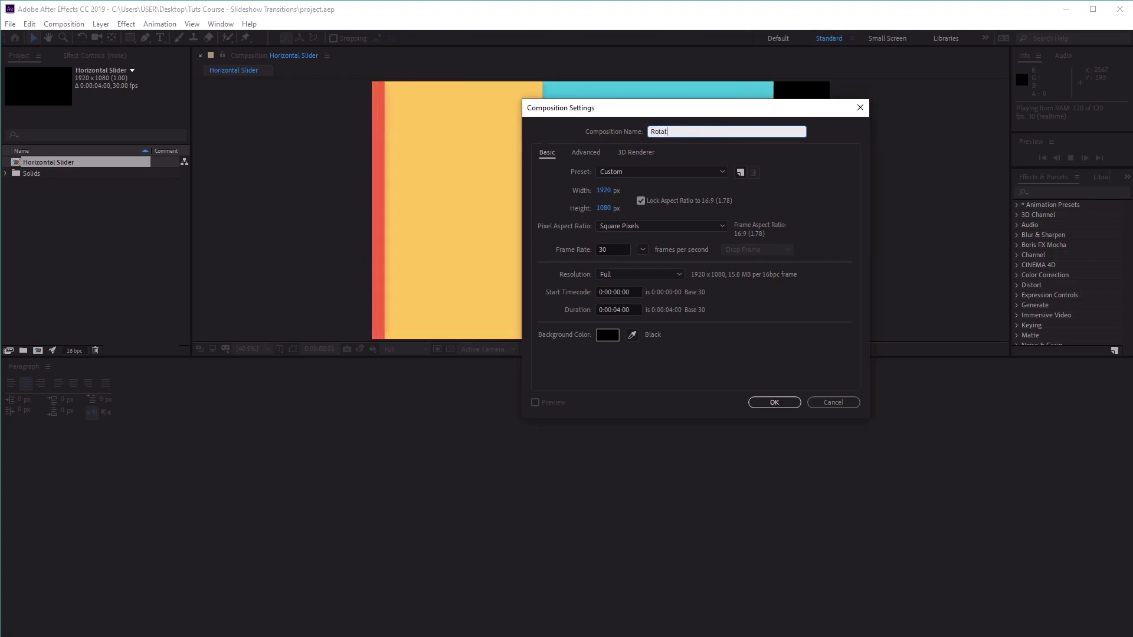
{"action": "type", "text": "ing Slider"}
{"action": "left_click", "coordinate": [755, 403]}
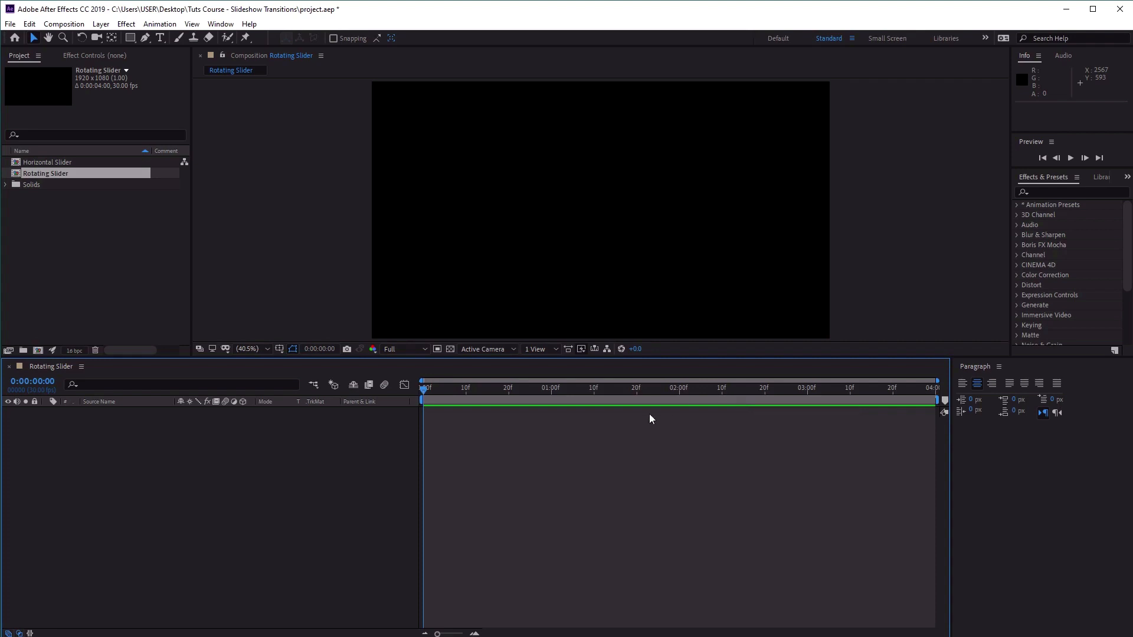
Add a white 1920 x 1080 solid layer to the Rotating Slider composition.
{"action": "left_click", "coordinate": [101, 26]}
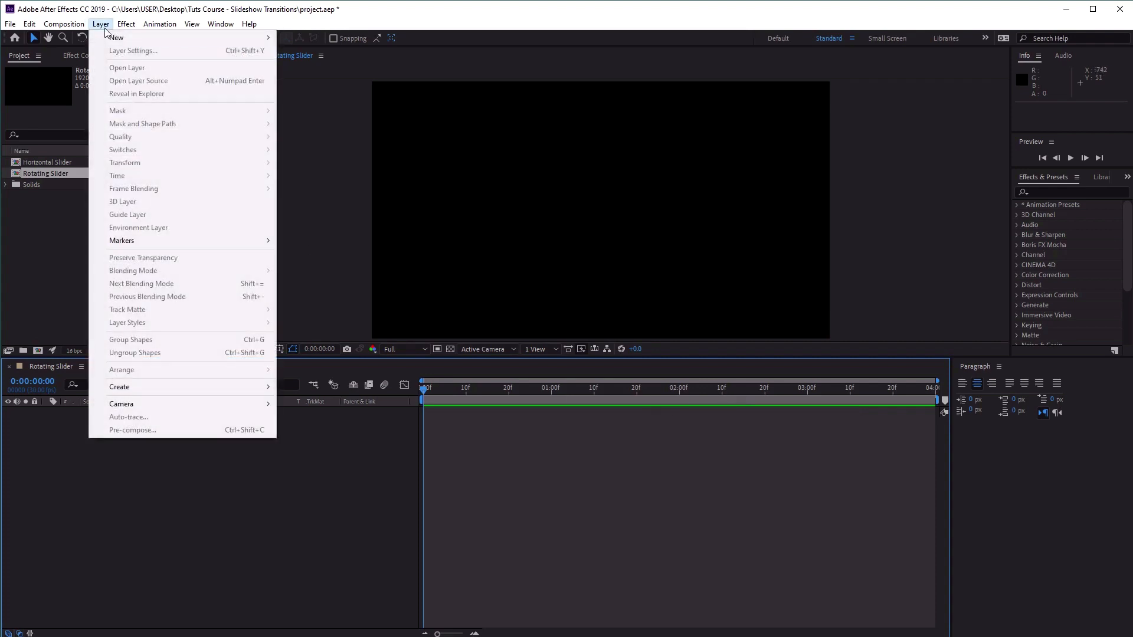
{"action": "mouse_move", "coordinate": [162, 29]}
{"action": "mouse_move", "coordinate": [101, 24]}
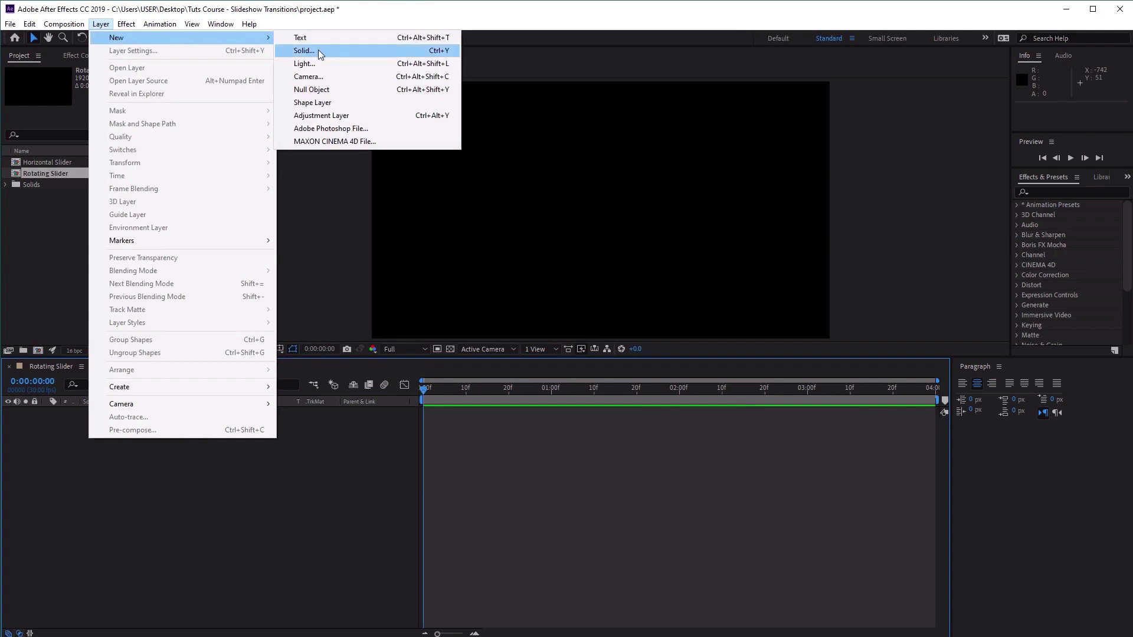
{"action": "left_click", "coordinate": [319, 51]}
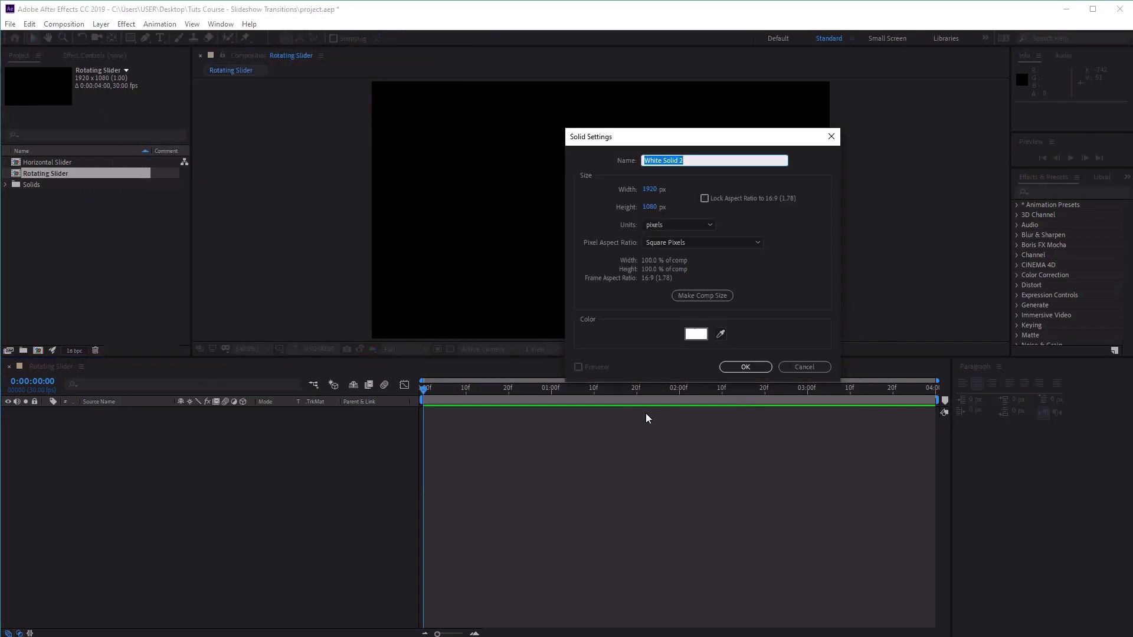
{"action": "left_click", "coordinate": [696, 334]}
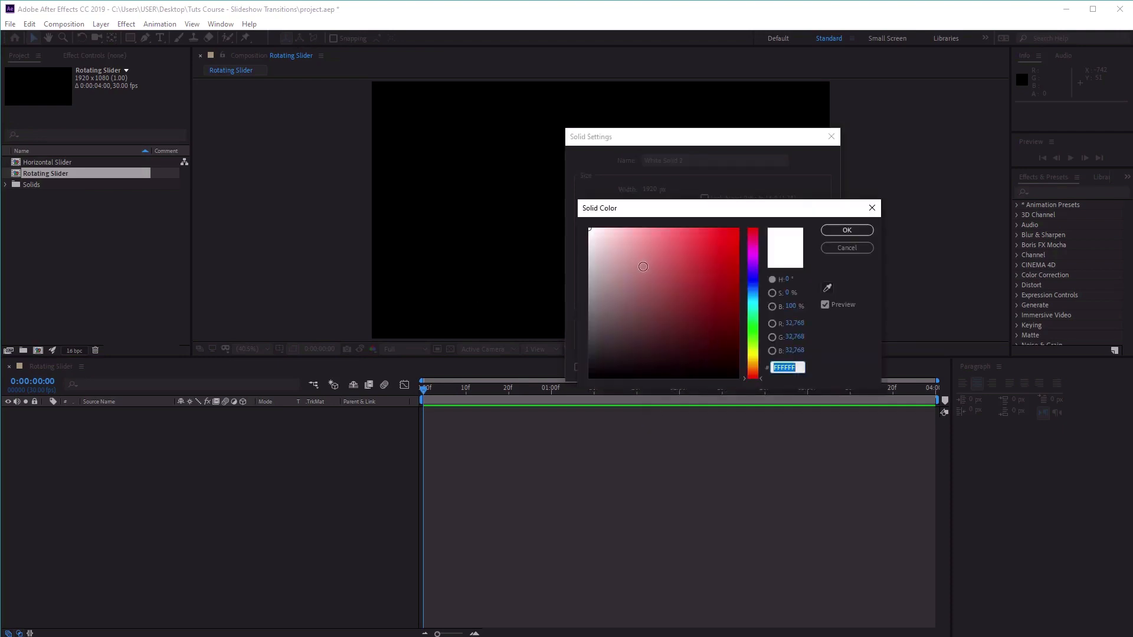
{"action": "left_click_drag", "start_coordinate": [644, 267], "coordinate": [529, 186]}
{"action": "left_click", "coordinate": [846, 230]}
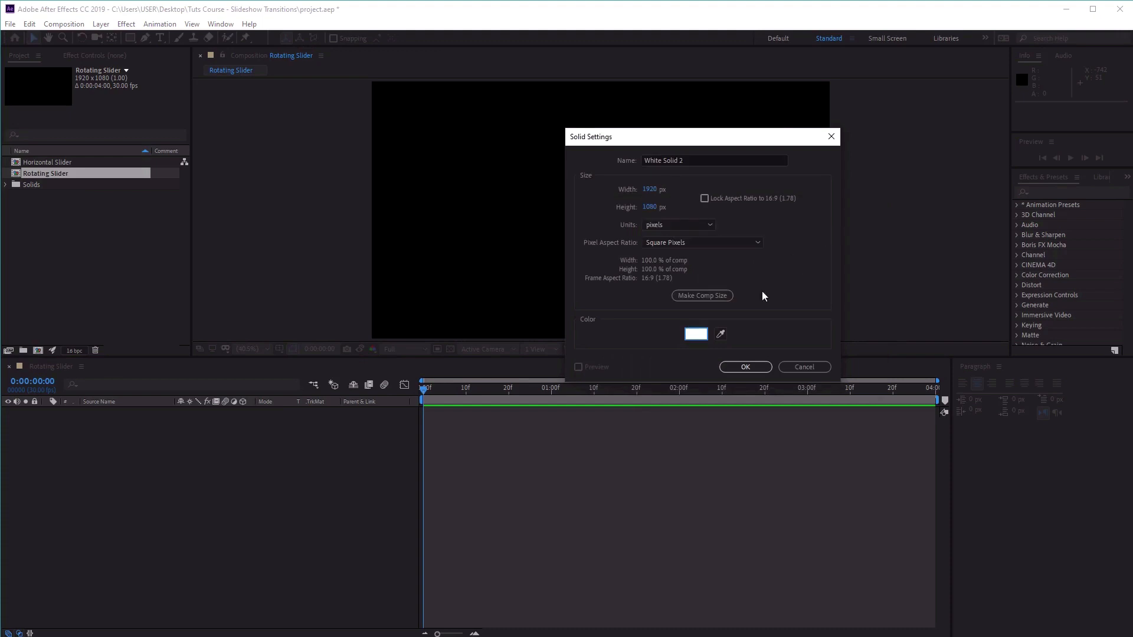
{"action": "left_click", "coordinate": [746, 367]}
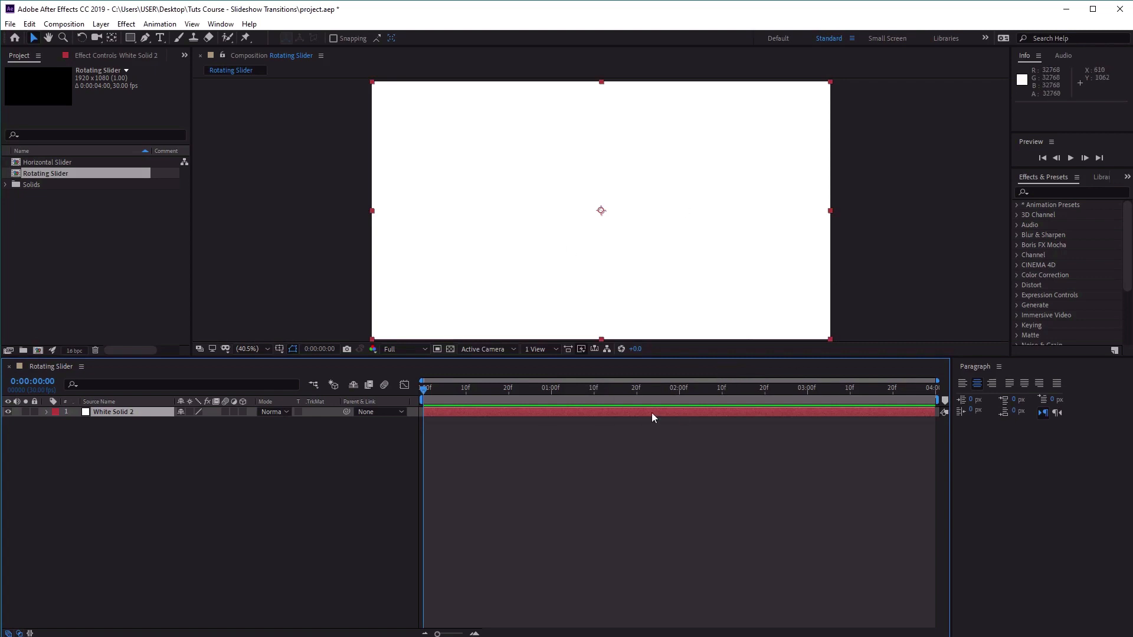
Apply the Fill and Drop Shadow effects to the white solid.
{"action": "left_click", "coordinate": [126, 24]}
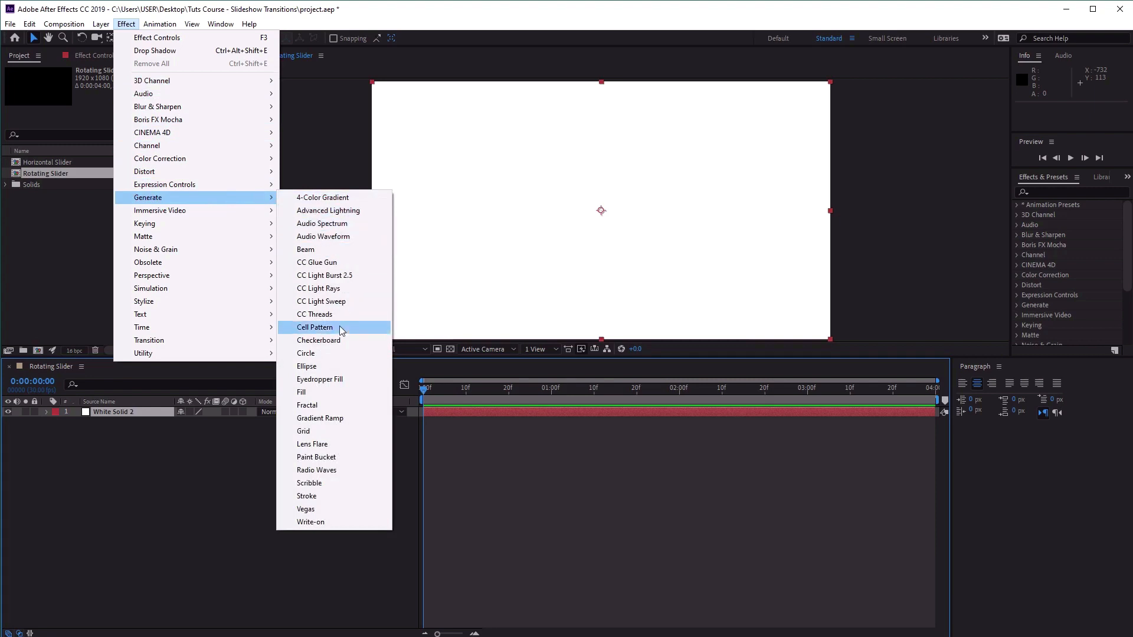
{"action": "left_click", "coordinate": [345, 395]}
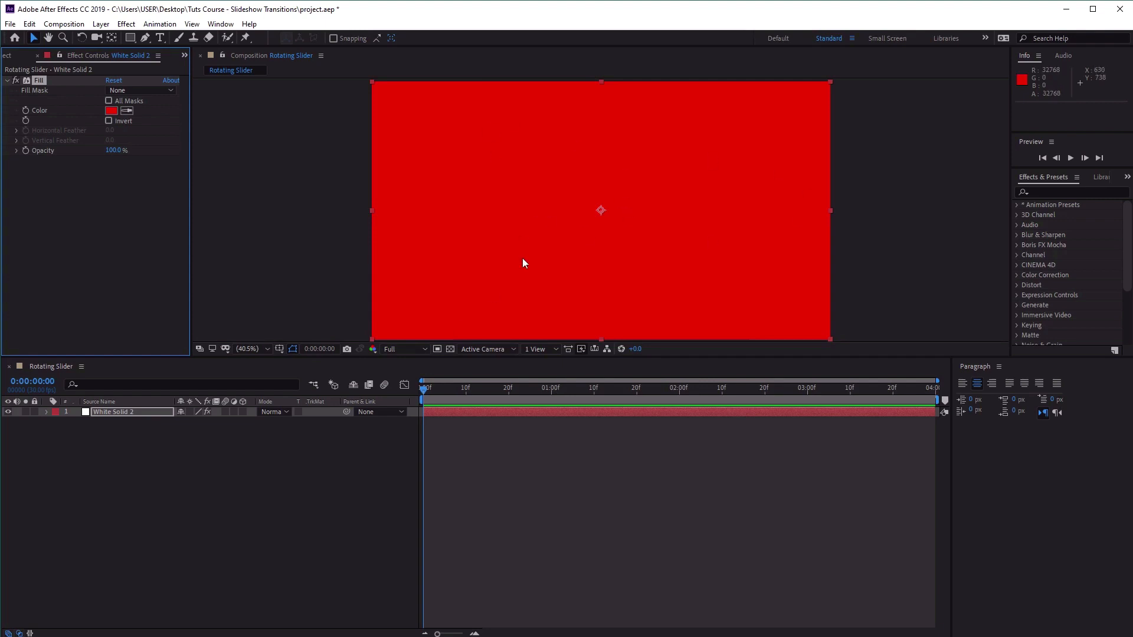
{"action": "left_click", "coordinate": [131, 24]}
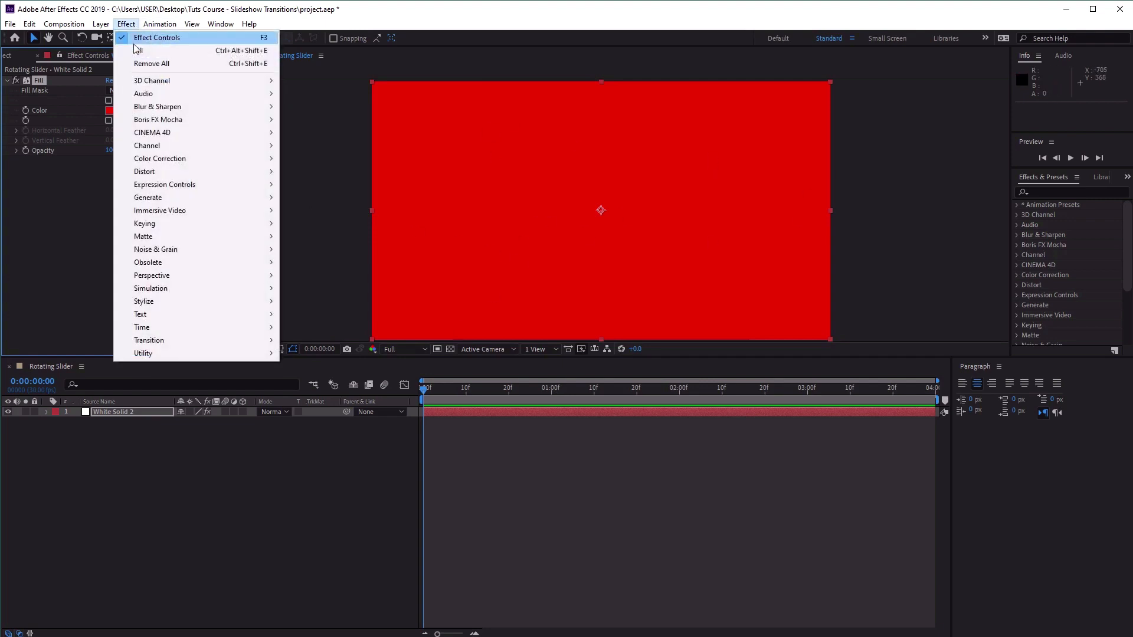
{"action": "mouse_move", "coordinate": [166, 99]}
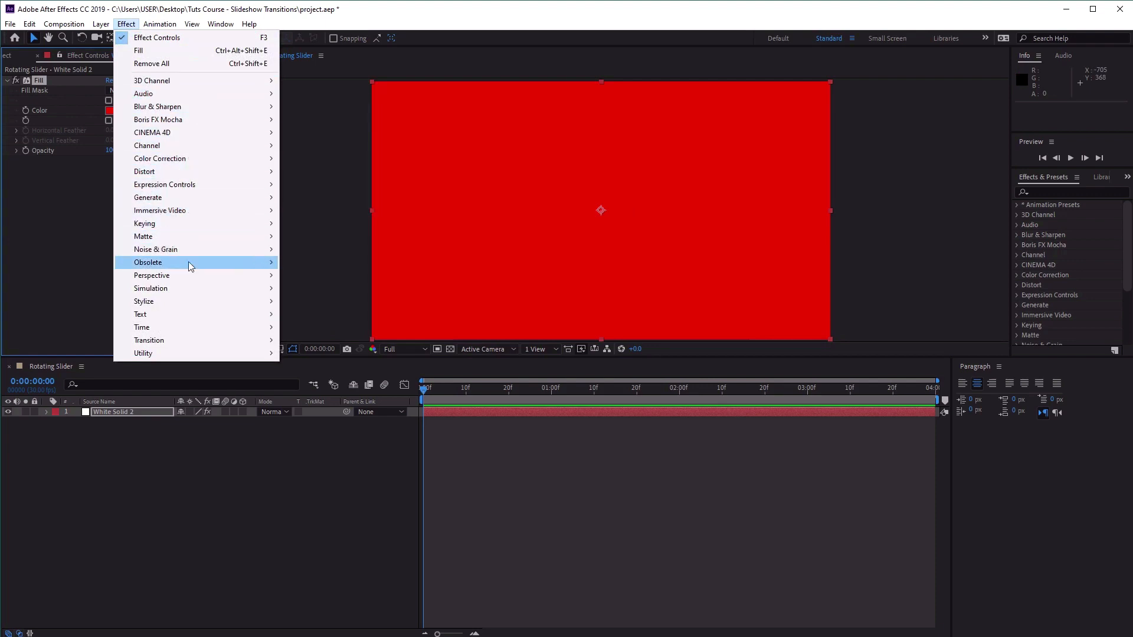
{"action": "mouse_move", "coordinate": [190, 275]}
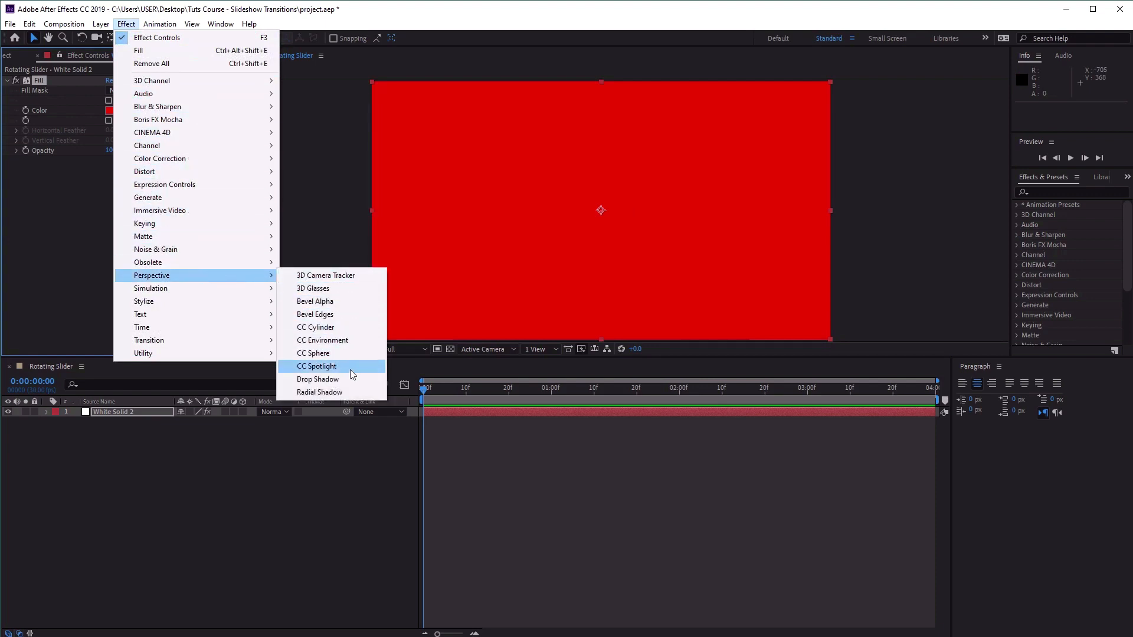
{"action": "left_click", "coordinate": [357, 387]}
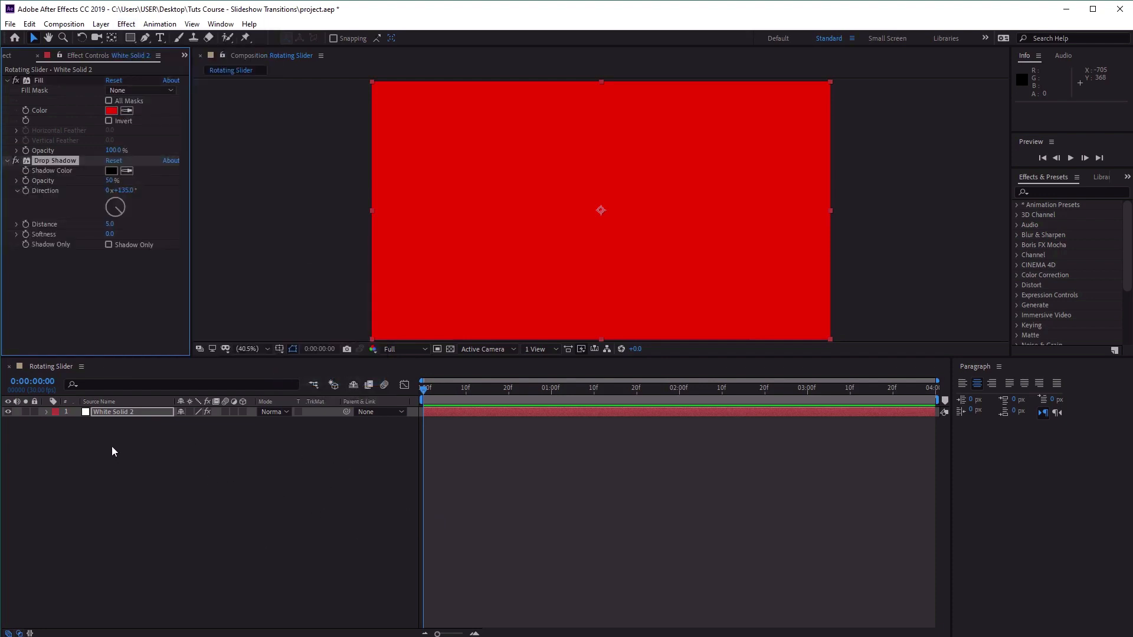
Set the solid's Drop Shadow opacity to 17% and its softness to 88.
{"action": "left_click", "coordinate": [116, 413]}
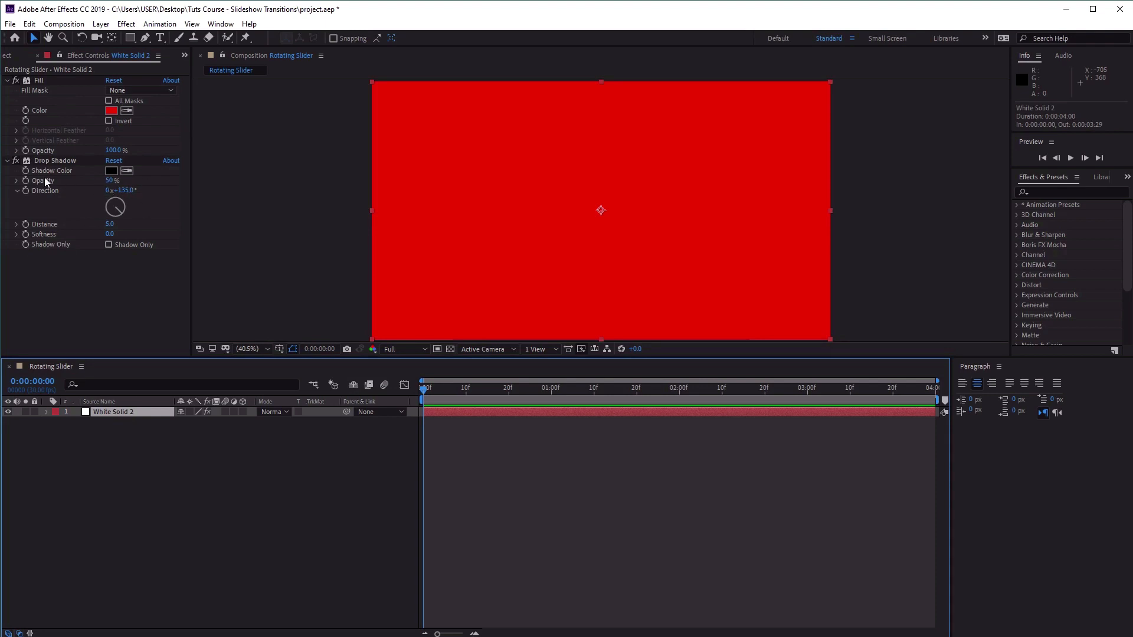
{"action": "left_click", "coordinate": [57, 160]}
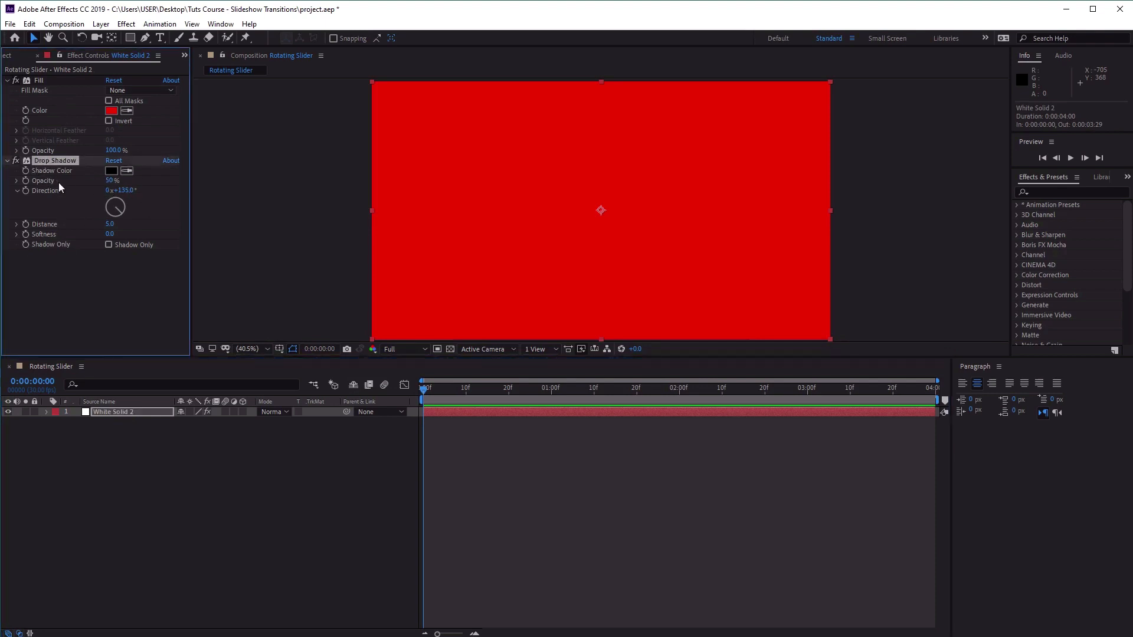
{"action": "left_click", "coordinate": [109, 181]}
{"action": "type", "text": "17"}
{"action": "left_click", "coordinate": [141, 193]}
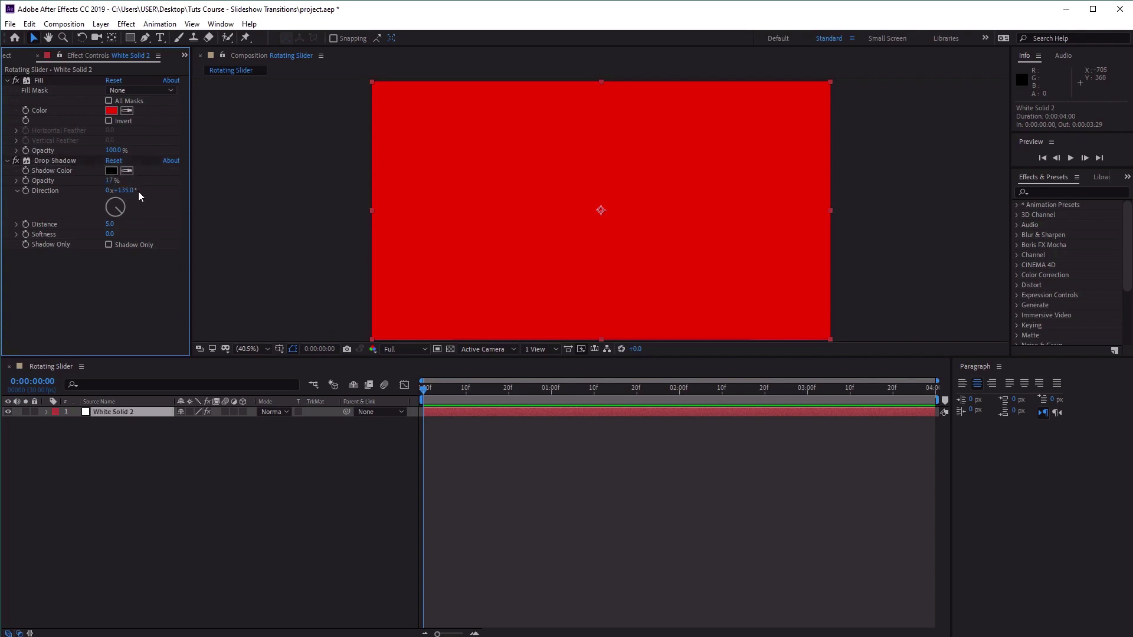
{"action": "left_click", "coordinate": [110, 234]}
{"action": "type", "text": "88"}
{"action": "left_click_drag", "start_coordinate": [490, 389], "coordinate": [288, 407]}
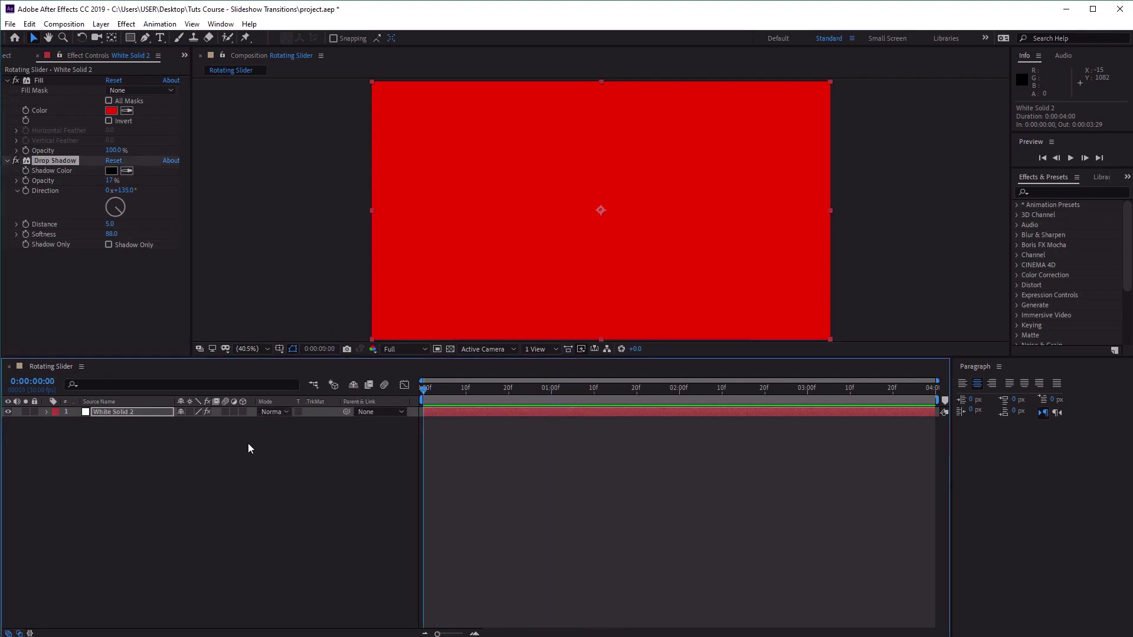
Reveal the solid's transform properties and scale it uniformly to 200%.
{"action": "left_click", "coordinate": [118, 412]}
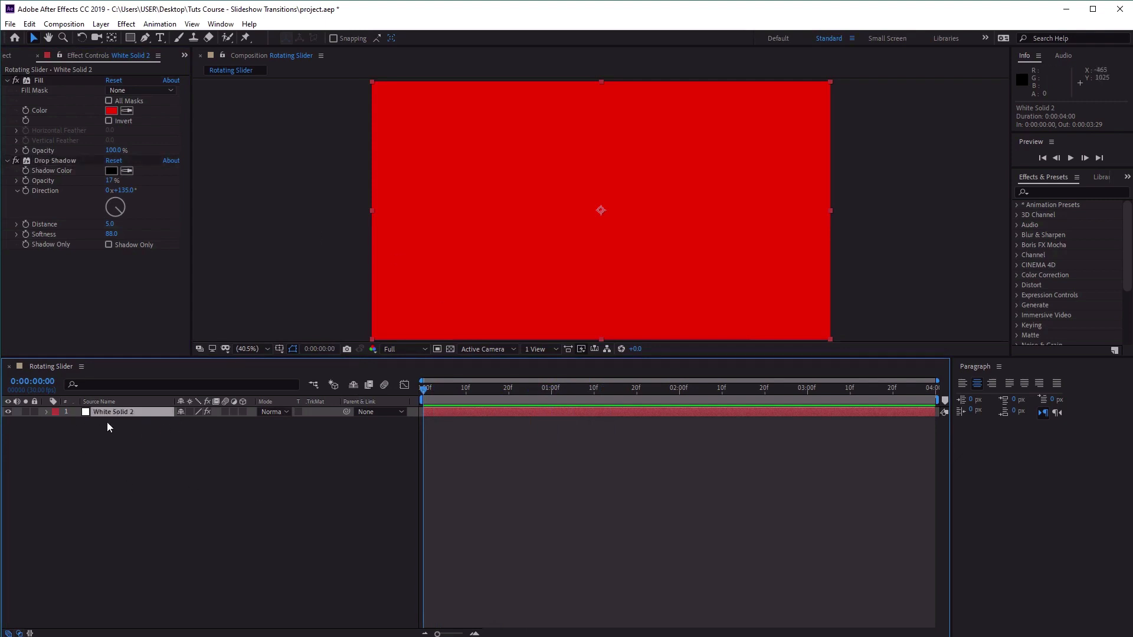
{"action": "left_click", "coordinate": [46, 412]}
{"action": "left_click", "coordinate": [56, 432]}
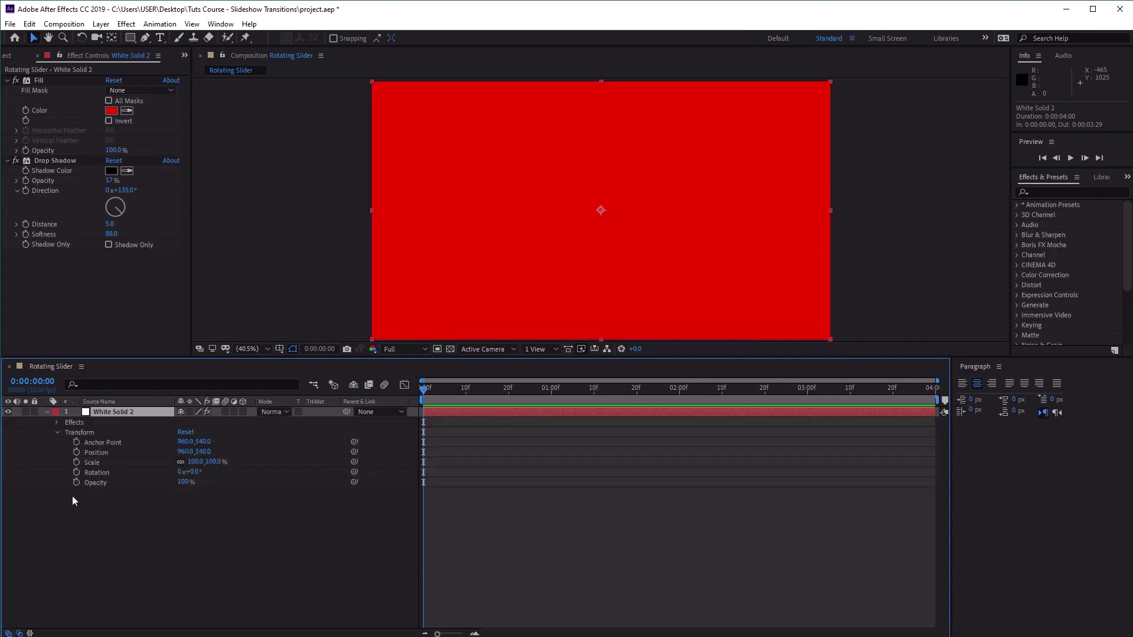
{"action": "left_click", "coordinate": [196, 462]}
{"action": "type", "text": "200"}
{"action": "key", "text": "Return"}
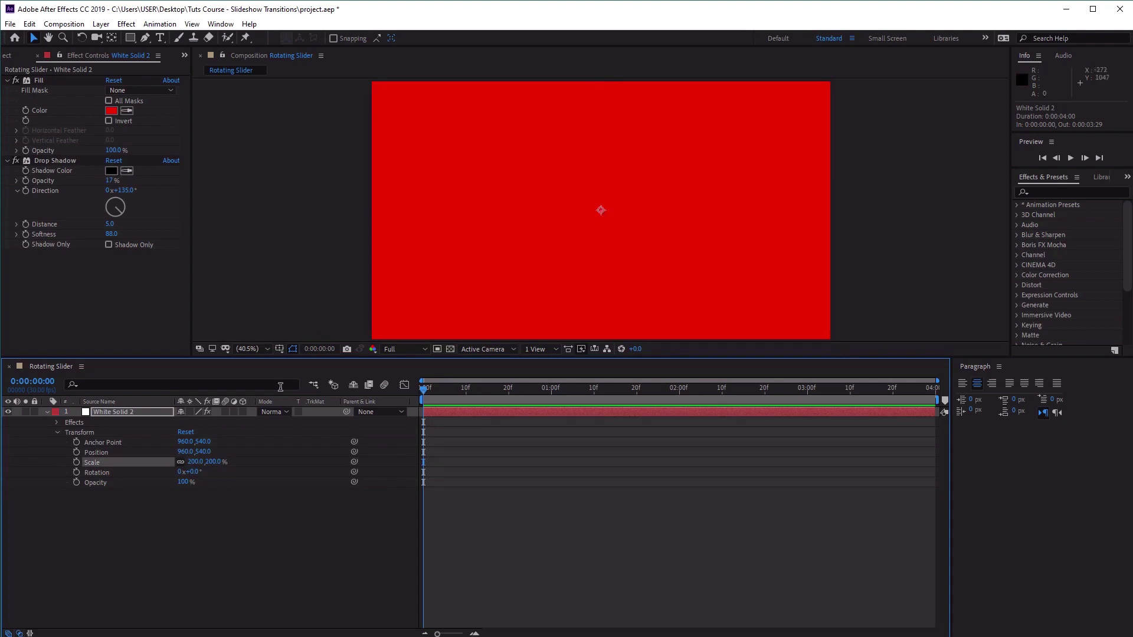
Set the solid's anchor point to 1916.5, 1076.
{"action": "left_click", "coordinate": [186, 443]}
{"action": "type", "text": "19"}
{"action": "type", "text": "16.5"}
{"action": "key", "text": "Tab"}
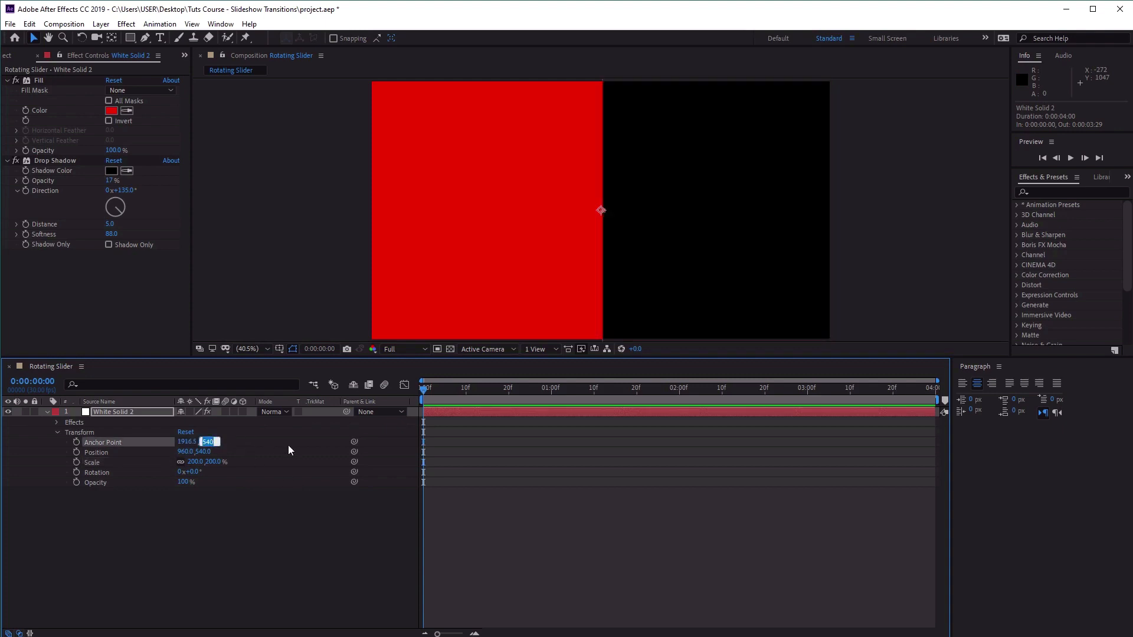
{"action": "type", "text": "1076"}
{"action": "key", "text": "Return"}
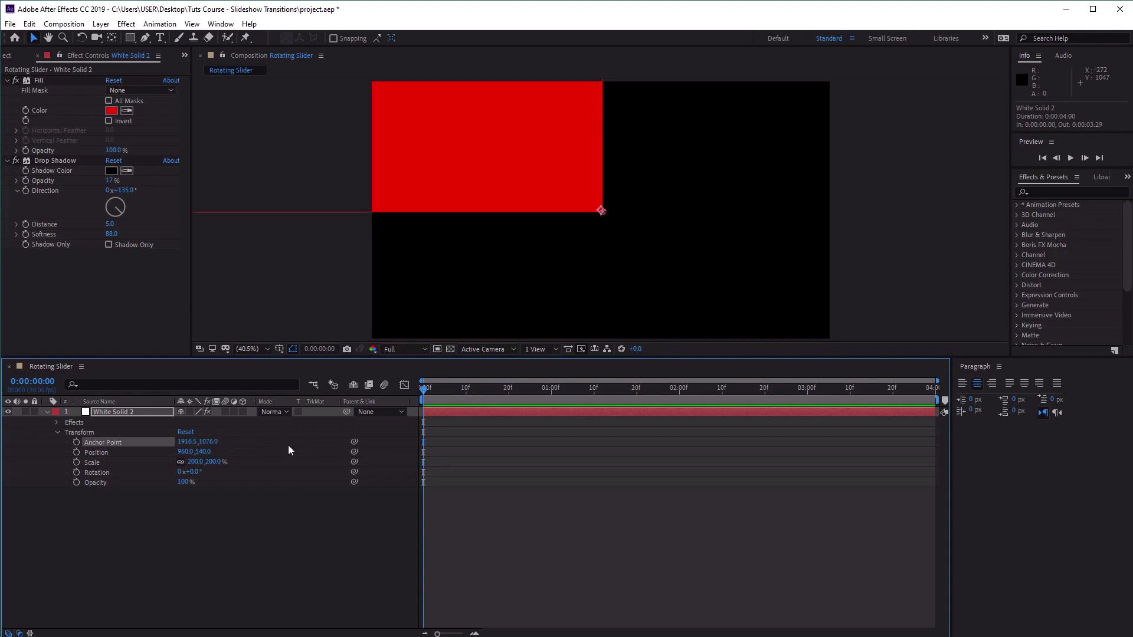
Unlink the solid's scale proportions and flip it horizontally with a scale of -200, 200%.
{"action": "key", "text": "comma"}
{"action": "key", "text": "comma"}
{"action": "key", "text": "comma"}
{"action": "key", "text": "comma"}
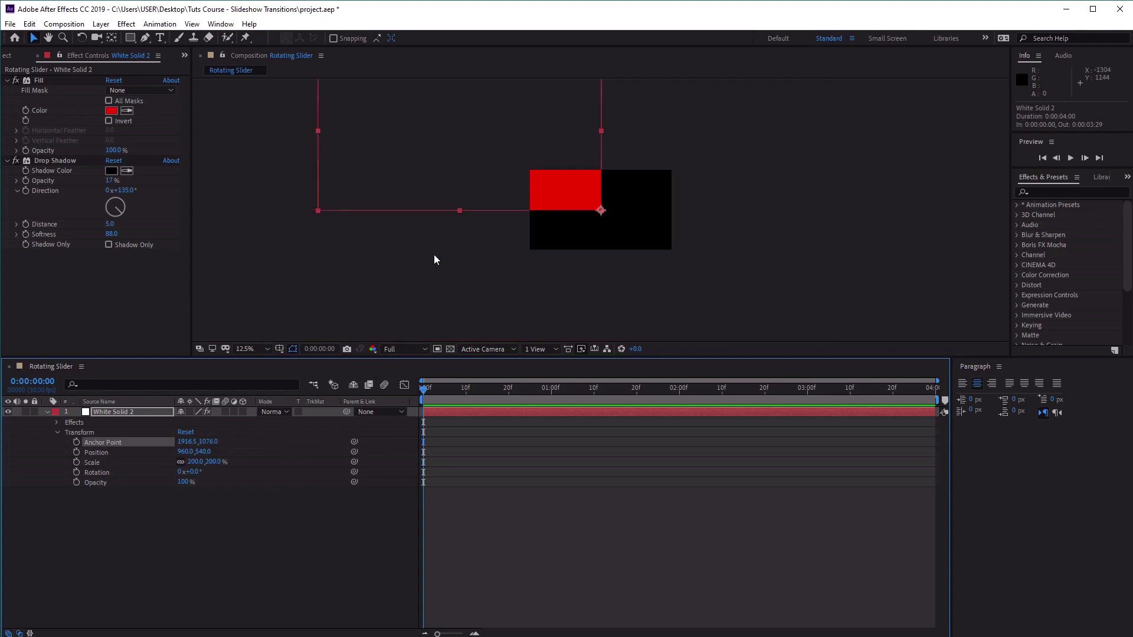
{"action": "key", "text": "h"}
{"action": "left_click_drag", "start_coordinate": [726, 152], "coordinate": [787, 217]}
{"action": "key", "text": "v"}
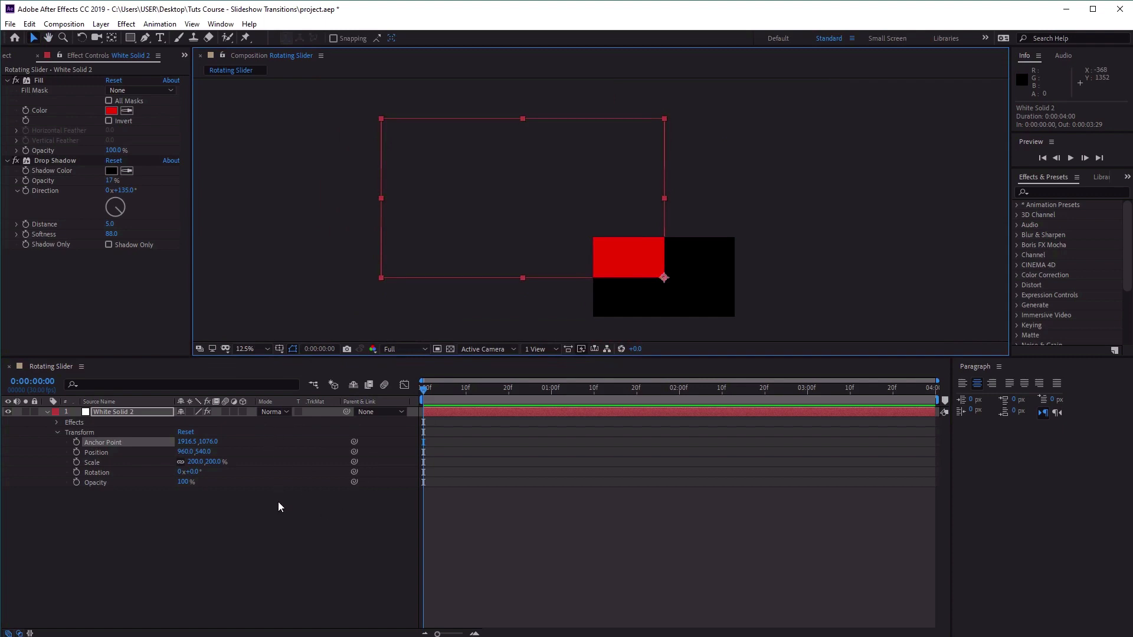
{"action": "left_click", "coordinate": [181, 462]}
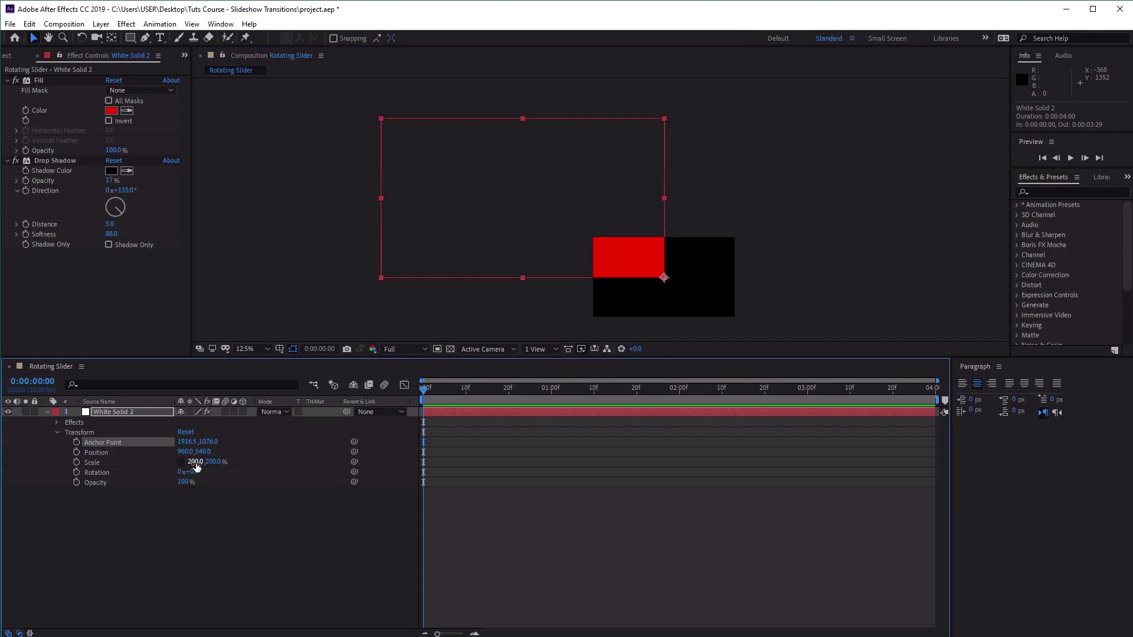
{"action": "left_click", "coordinate": [196, 463]}
{"action": "type", "text": "-200"}
{"action": "key", "text": "Return"}
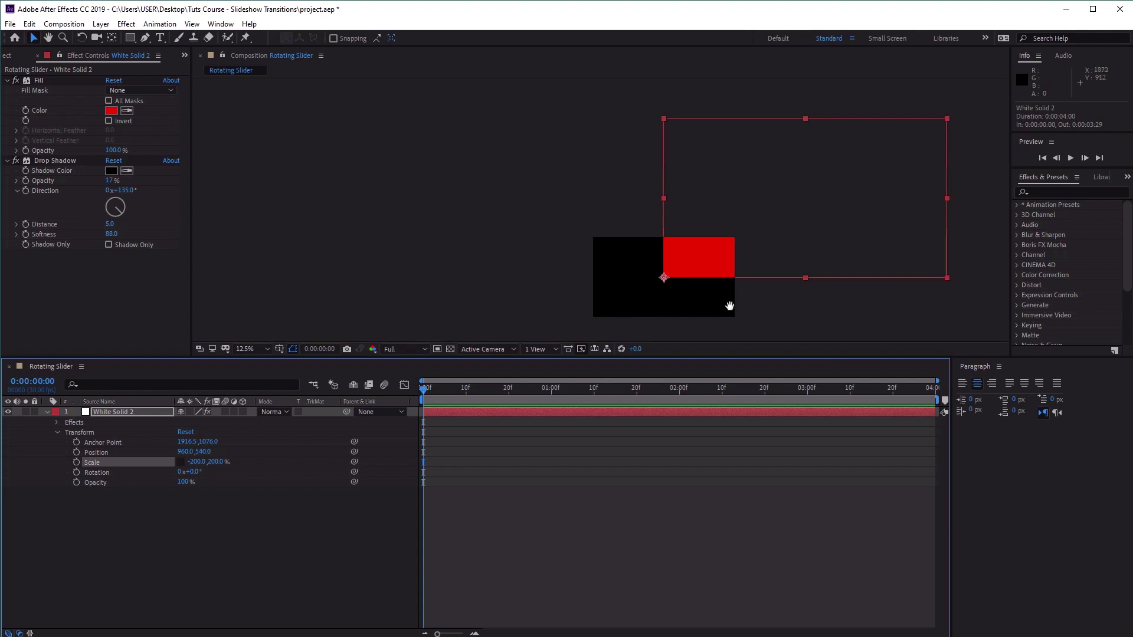
Set the solid's position to -4, 1132 so its anchor point sits near the frame's lower-left corner.
{"action": "left_click_drag", "start_coordinate": [730, 306], "coordinate": [700, 233]}
{"action": "scroll", "coordinate": [581, 273], "scroll_direction": "up", "scroll_amount": 3}
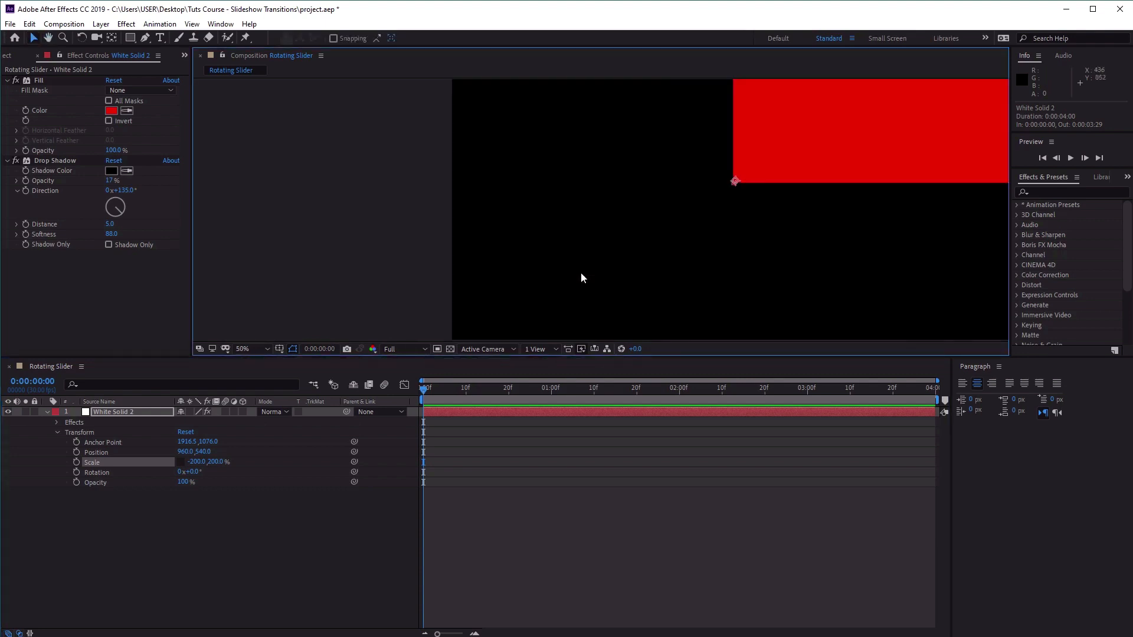
{"action": "scroll", "coordinate": [580, 277], "scroll_direction": "down", "scroll_amount": 2}
{"action": "left_click_drag", "start_coordinate": [683, 278], "coordinate": [611, 281]}
{"action": "key", "text": "v"}
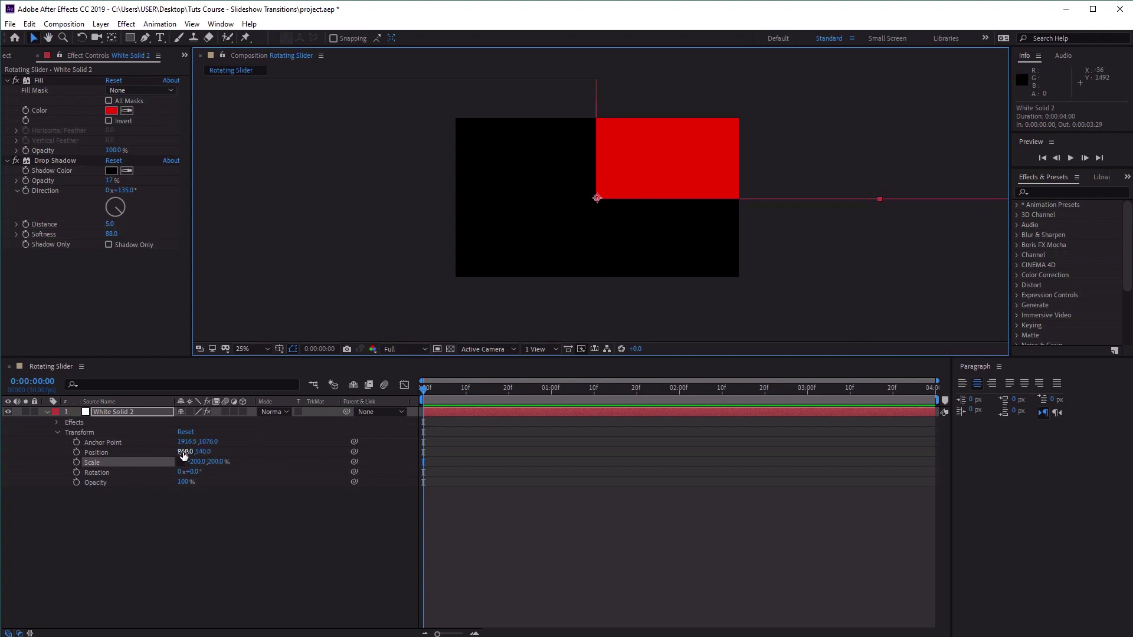
{"action": "left_click", "coordinate": [185, 452]}
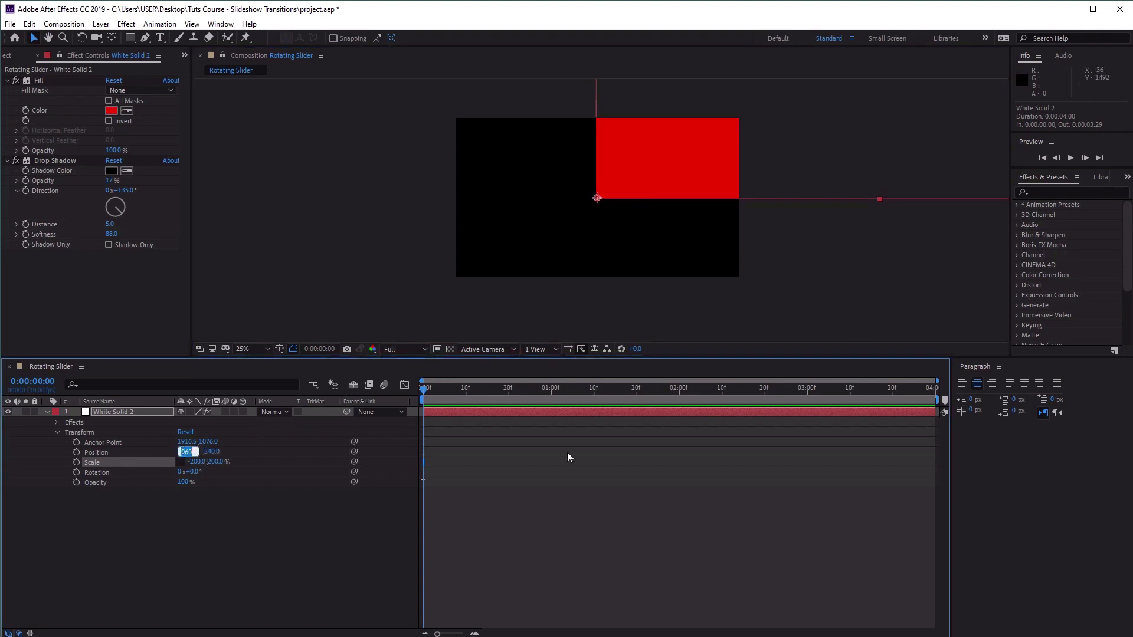
{"action": "type", "text": "-4"}
{"action": "key", "text": "Tab"}
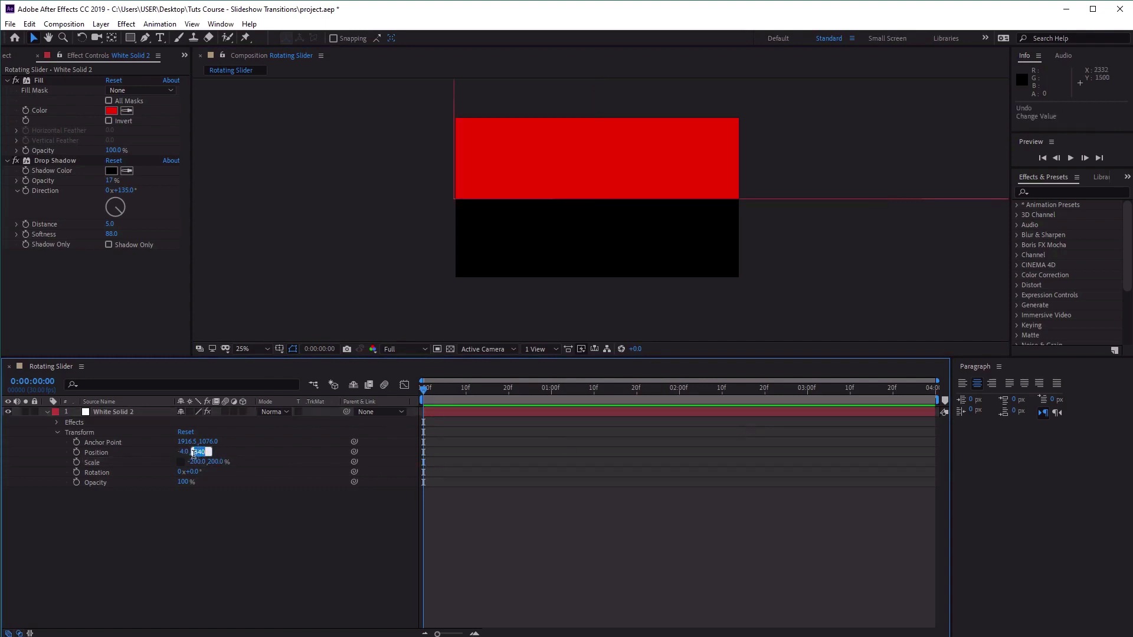
{"action": "type", "text": "1132"}
{"action": "key", "text": "Return"}
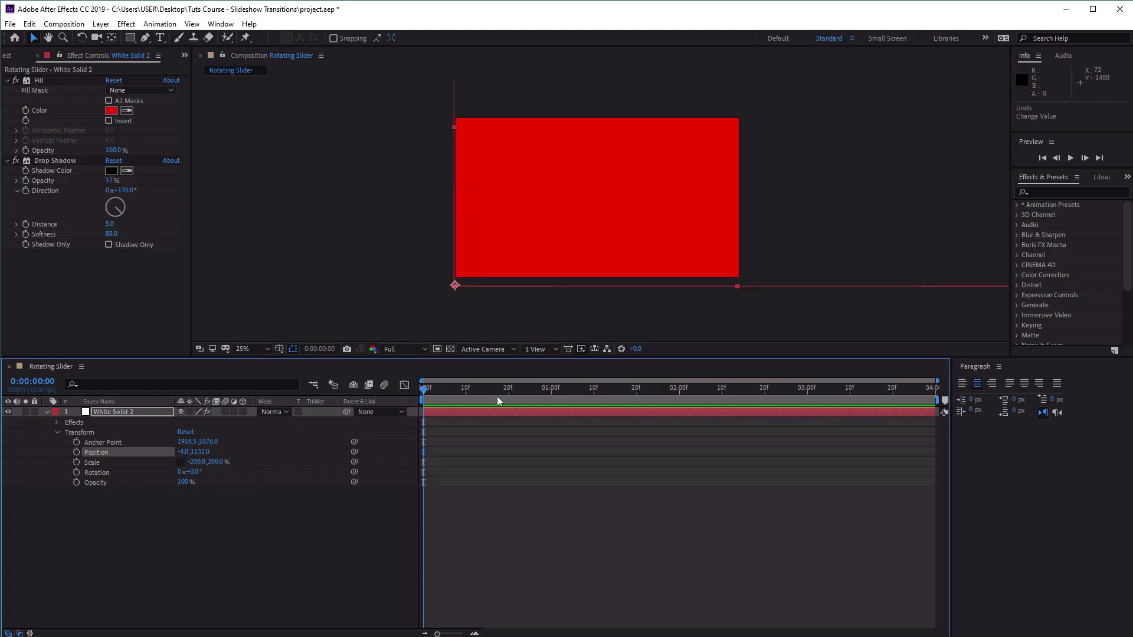
Add rotation keyframes of 0° to the solid at 0:00:00:22 and 0:00:00:23.
{"action": "left_click_drag", "start_coordinate": [438, 635], "coordinate": [452, 635]}
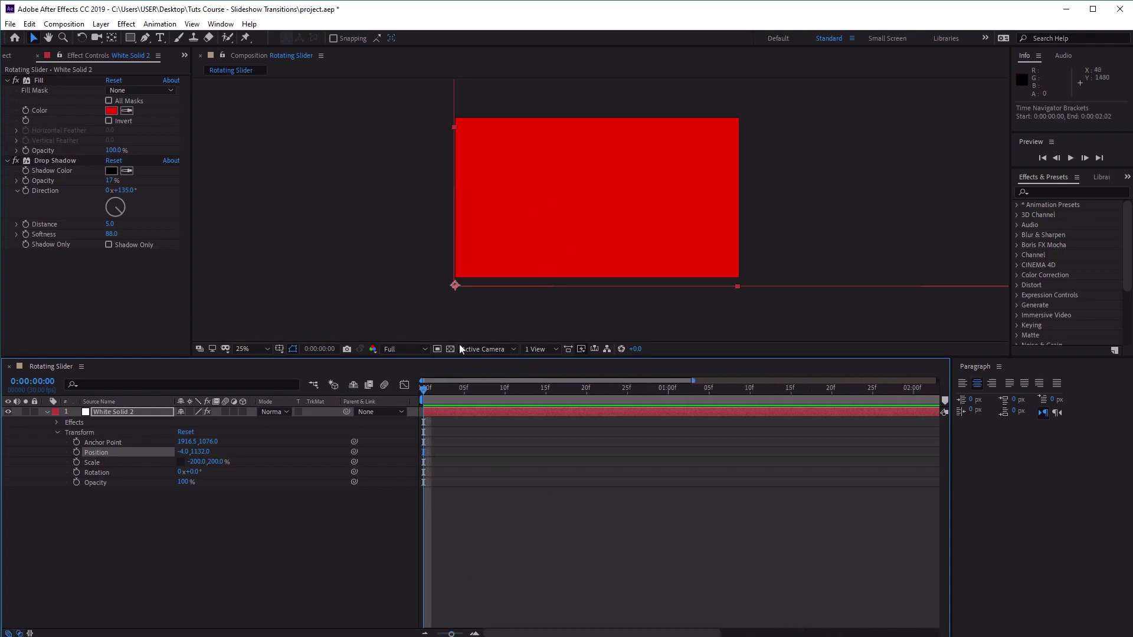
{"action": "left_click_drag", "start_coordinate": [429, 389], "coordinate": [603, 390]}
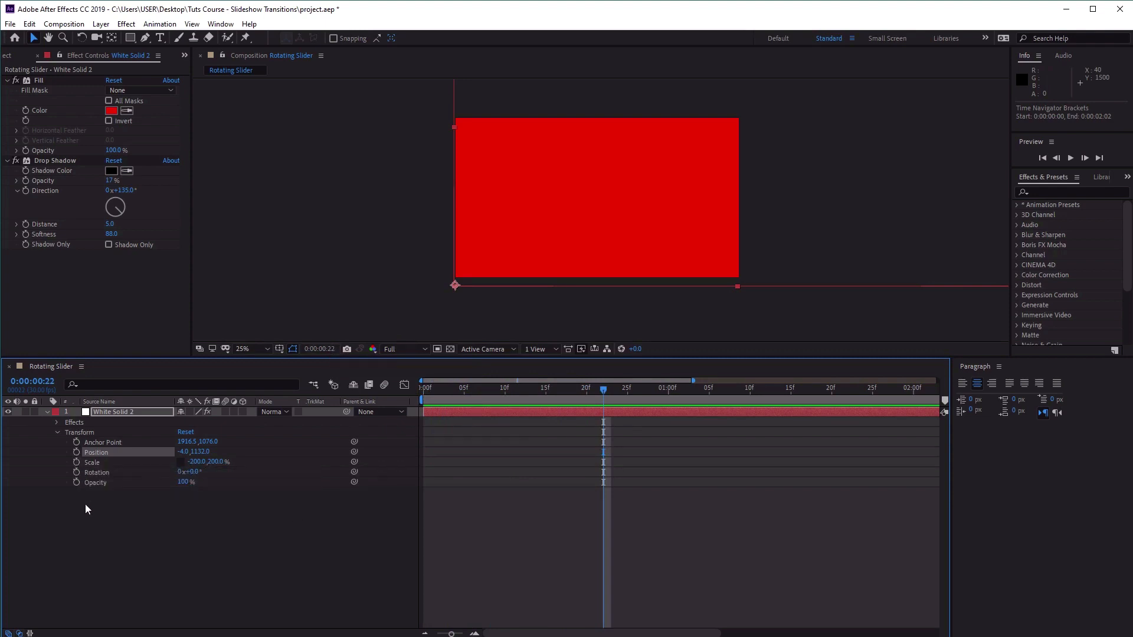
{"action": "left_click", "coordinate": [77, 473]}
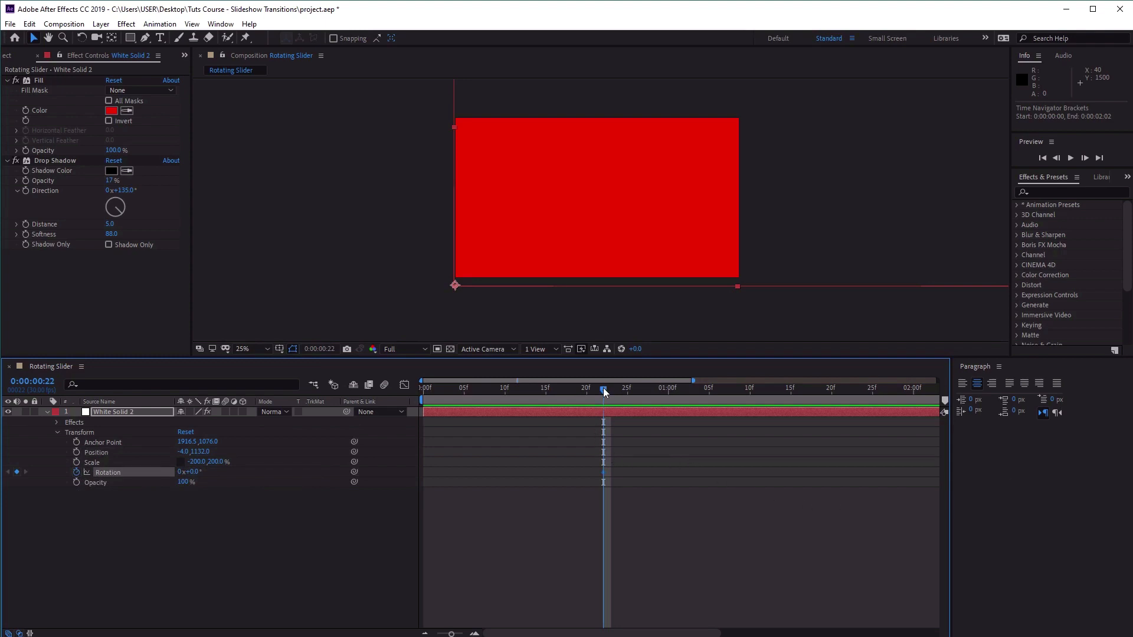
{"action": "left_click_drag", "start_coordinate": [605, 394], "coordinate": [612, 394]}
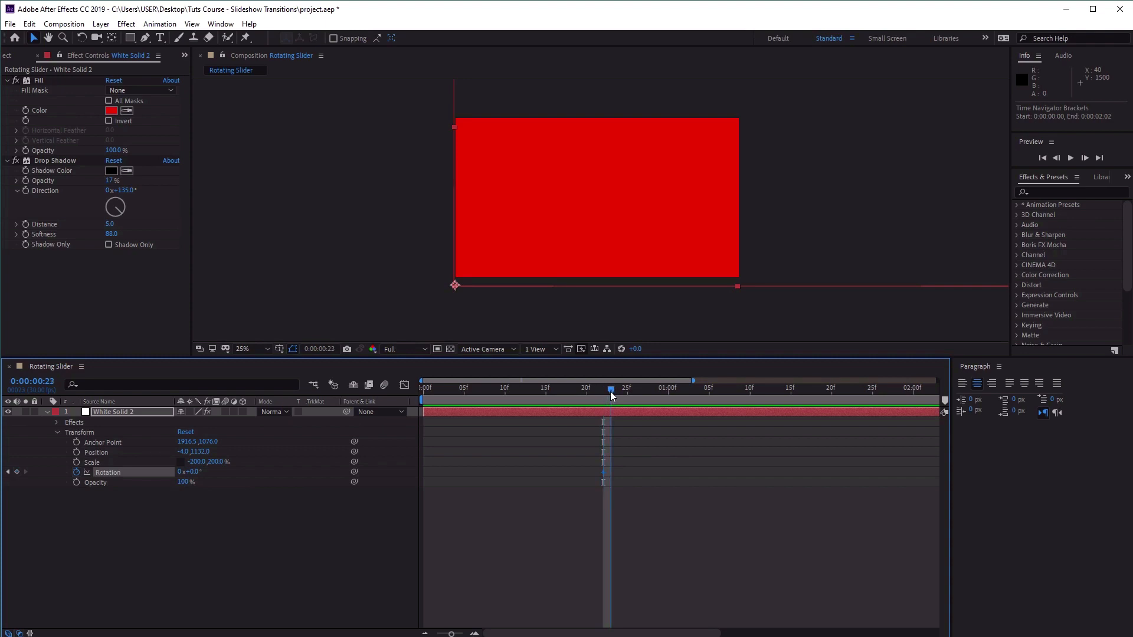
{"action": "left_click", "coordinate": [16, 472]}
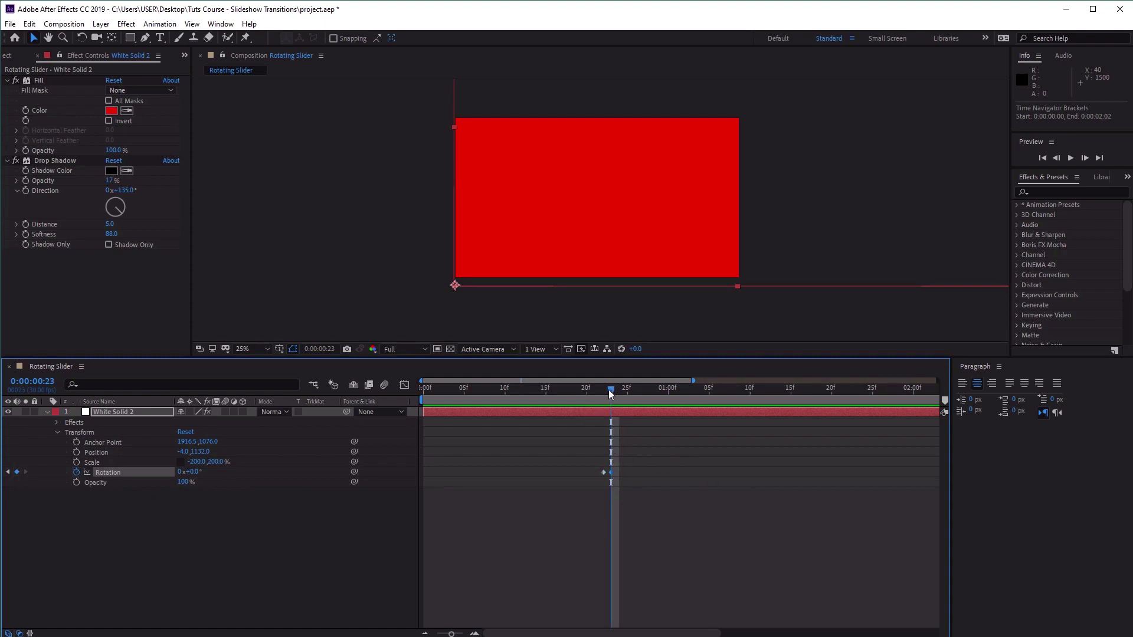
Set the solid's rotation to -90° at 0:00:00:00 so it starts swung out of the frame.
{"action": "left_click_drag", "start_coordinate": [607, 390], "coordinate": [324, 391]}
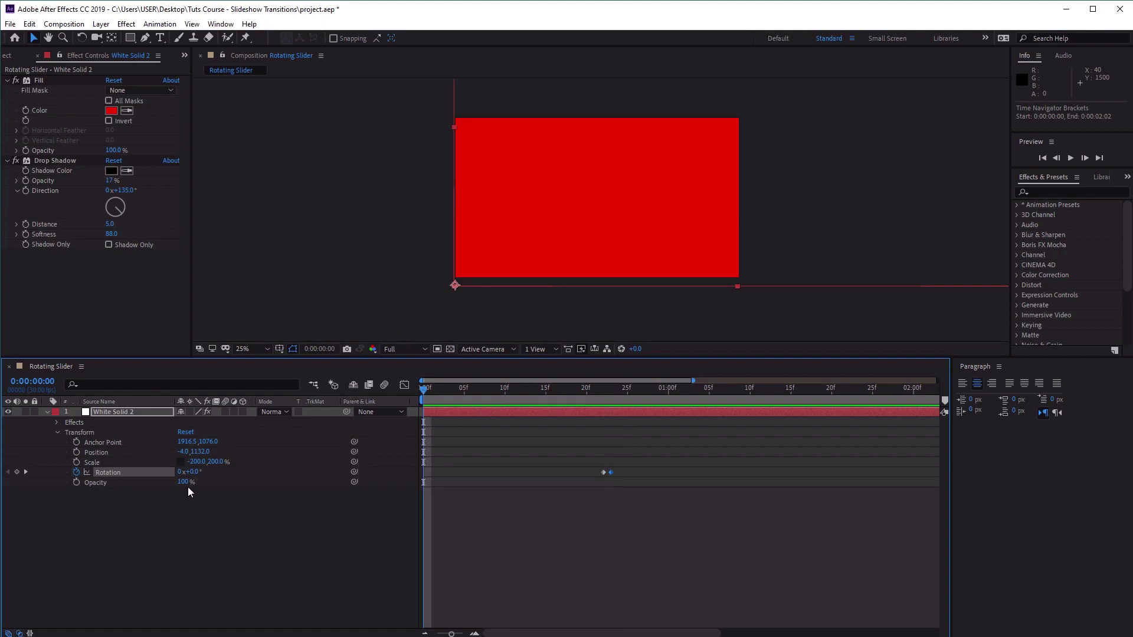
{"action": "left_click", "coordinate": [194, 473]}
{"action": "type", "text": "-90"}
{"action": "key", "text": "Return"}
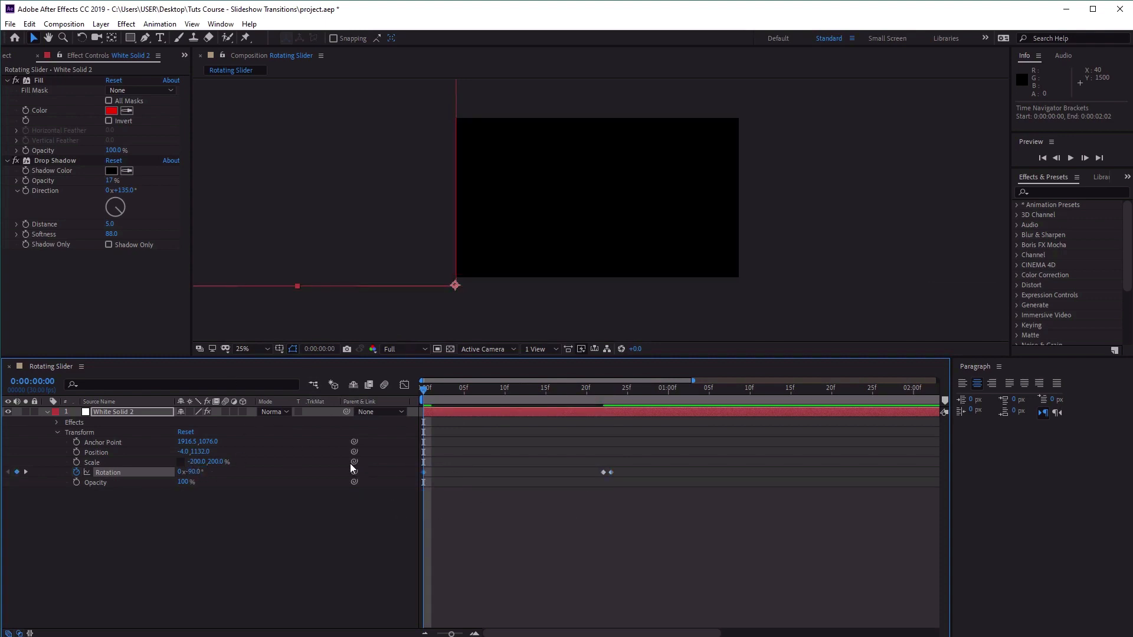
Set the solid's rotation to 90° at 0:00:01:22 and scrub back through the animation to the start.
{"action": "left_click_drag", "start_coordinate": [425, 390], "coordinate": [845, 424]}
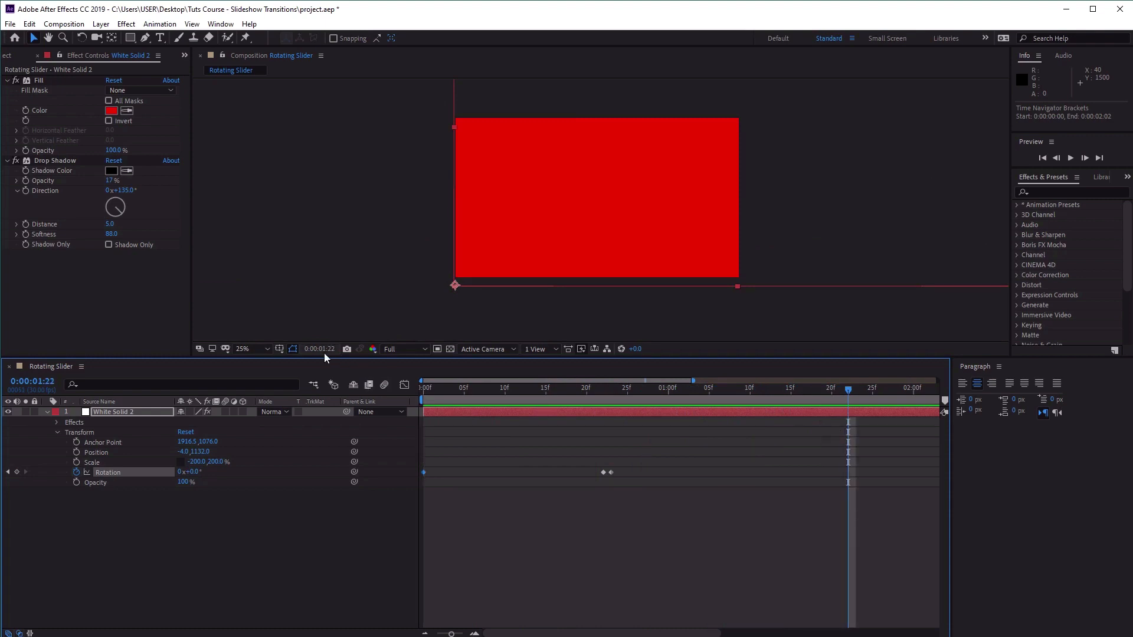
{"action": "left_click", "coordinate": [198, 472]}
{"action": "type", "text": "90"}
{"action": "key", "text": "Return"}
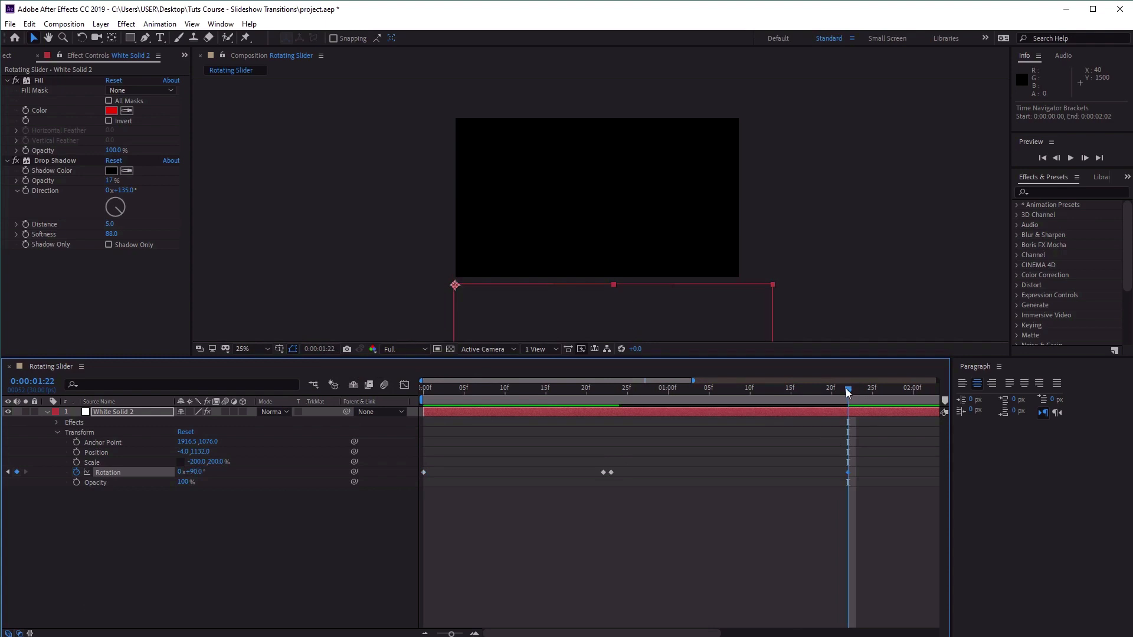
{"action": "left_click_drag", "start_coordinate": [845, 388], "coordinate": [314, 401]}
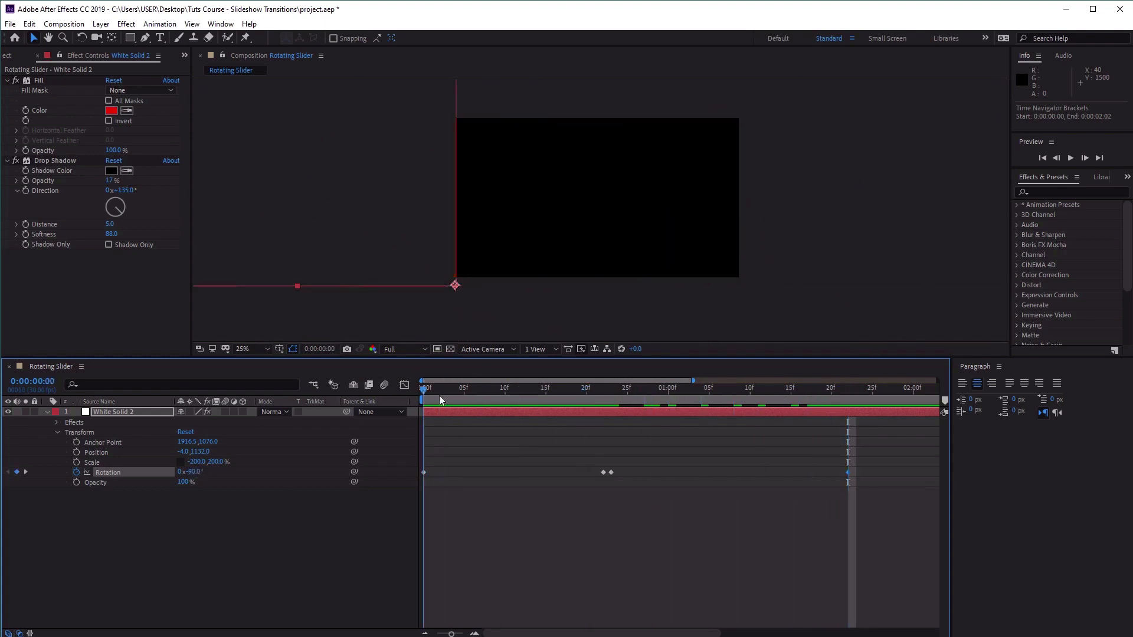
{"action": "left_click_drag", "start_coordinate": [439, 395], "coordinate": [411, 400]}
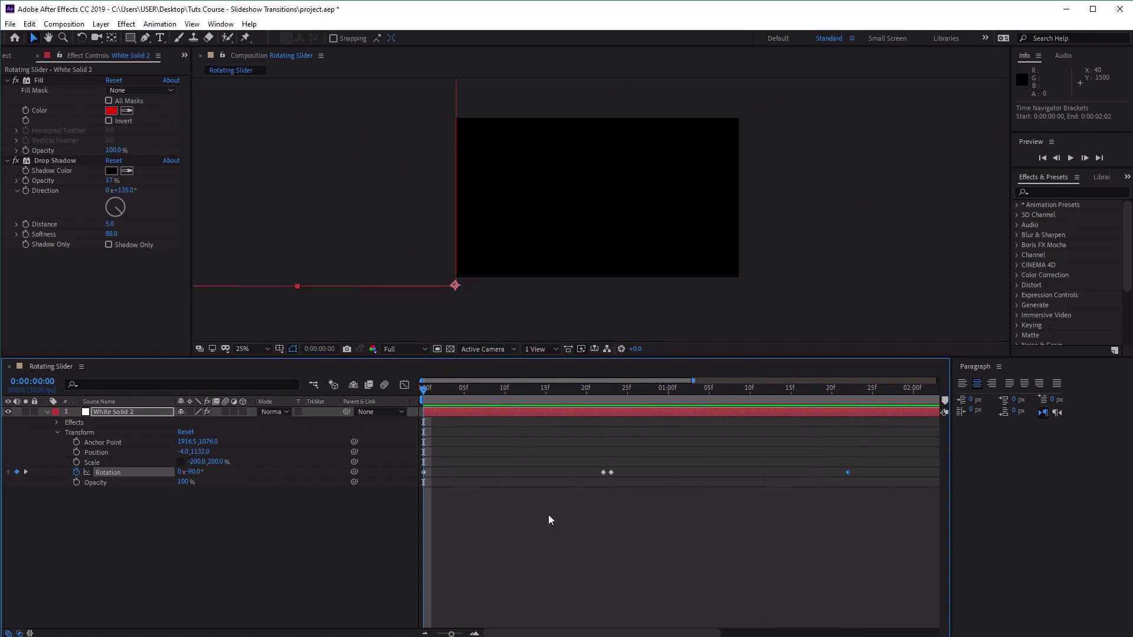
Enlarge the timeline area and apply Easy Ease to the rotation keyframe at 0:00:00:22.
{"action": "right_click", "coordinate": [602, 473]}
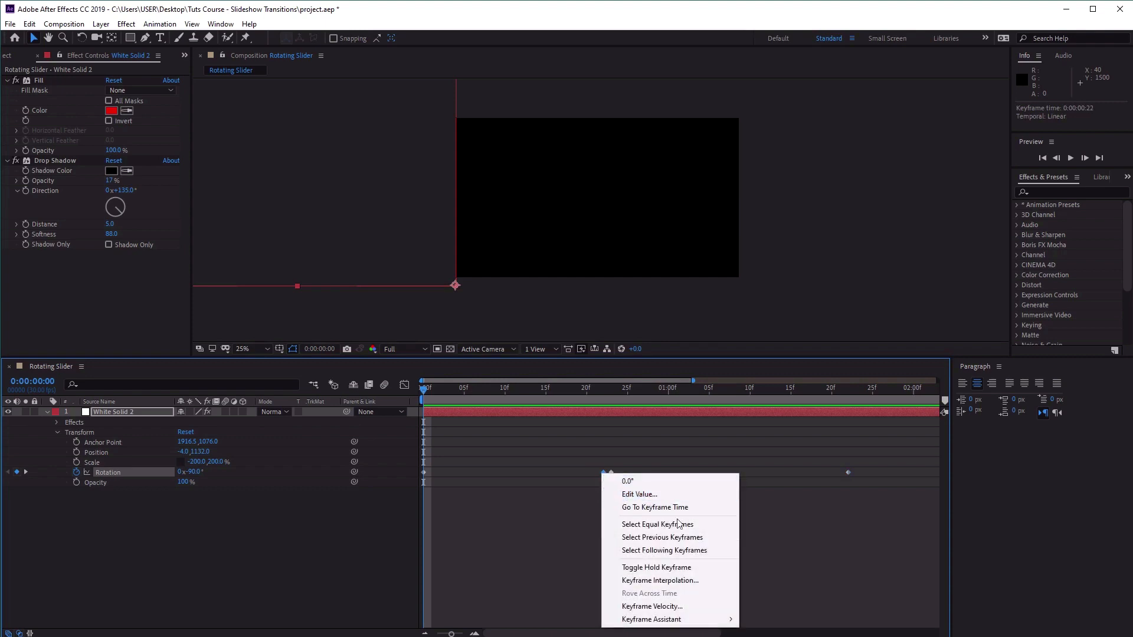
{"action": "mouse_move", "coordinate": [703, 627]}
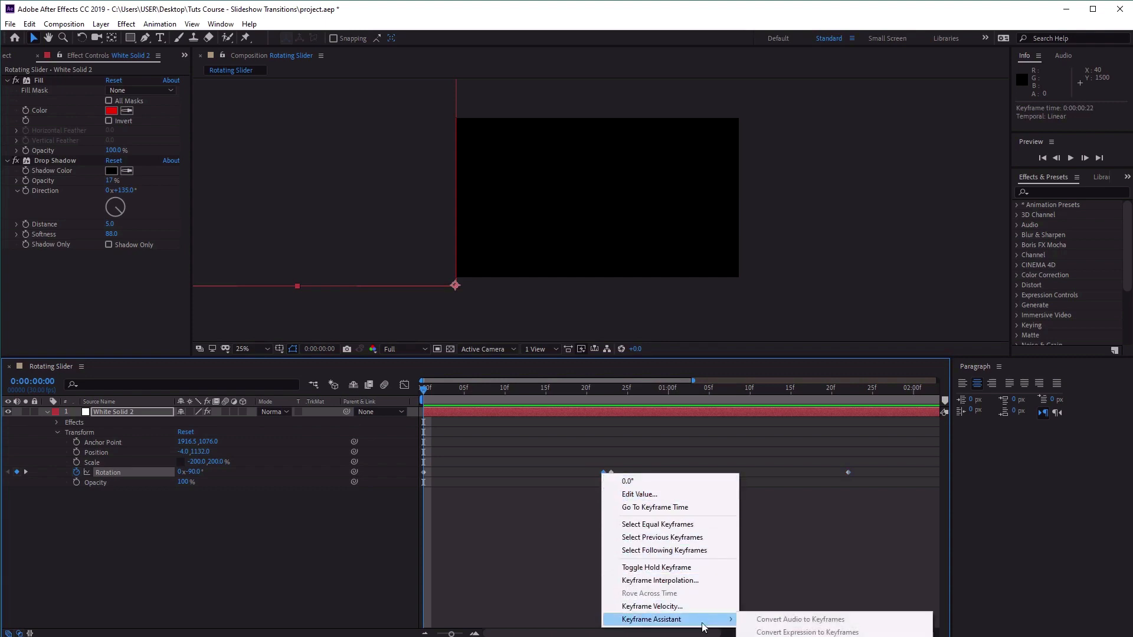
{"action": "left_click", "coordinate": [742, 356]}
{"action": "left_click_drag", "start_coordinate": [742, 355], "coordinate": [742, 260]}
{"action": "right_click", "coordinate": [602, 376]}
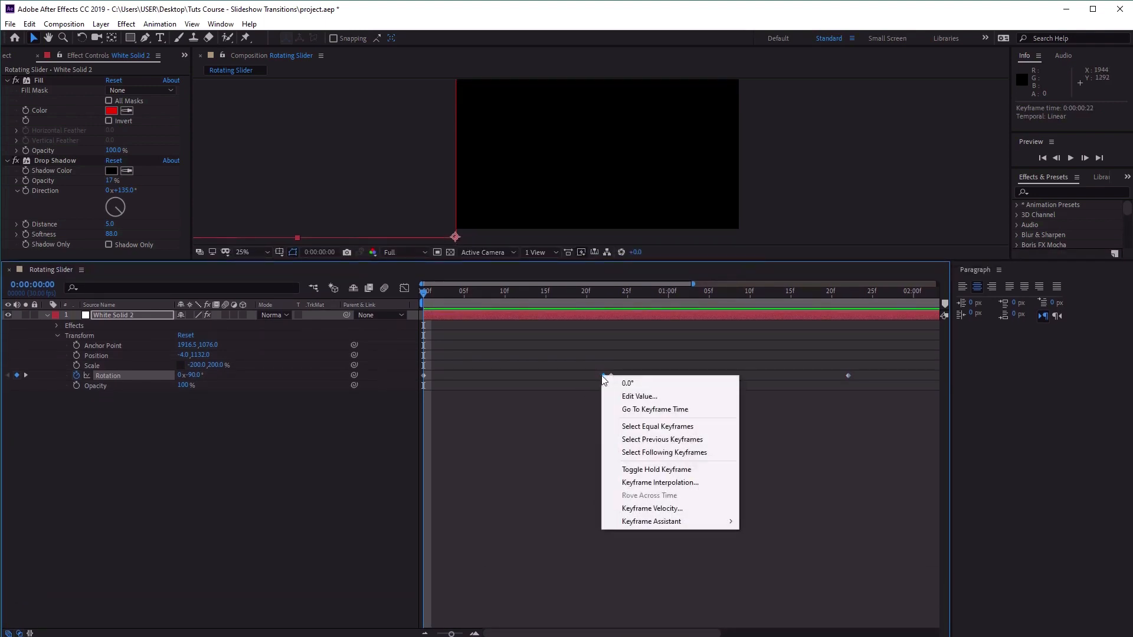
{"action": "mouse_move", "coordinate": [679, 522]}
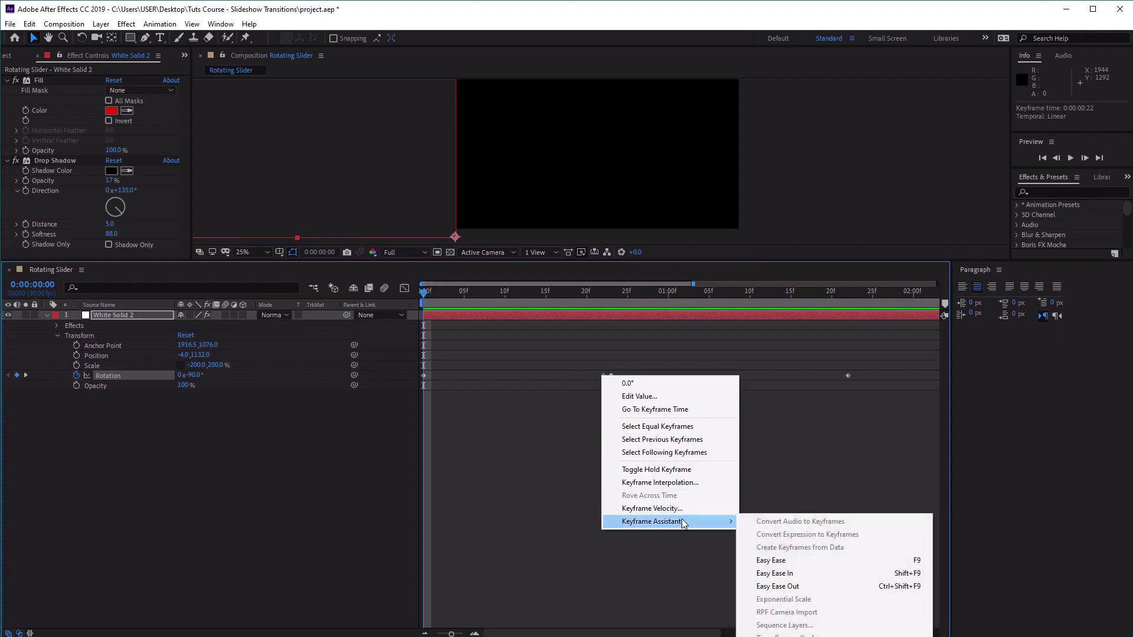
{"action": "left_click", "coordinate": [802, 561]}
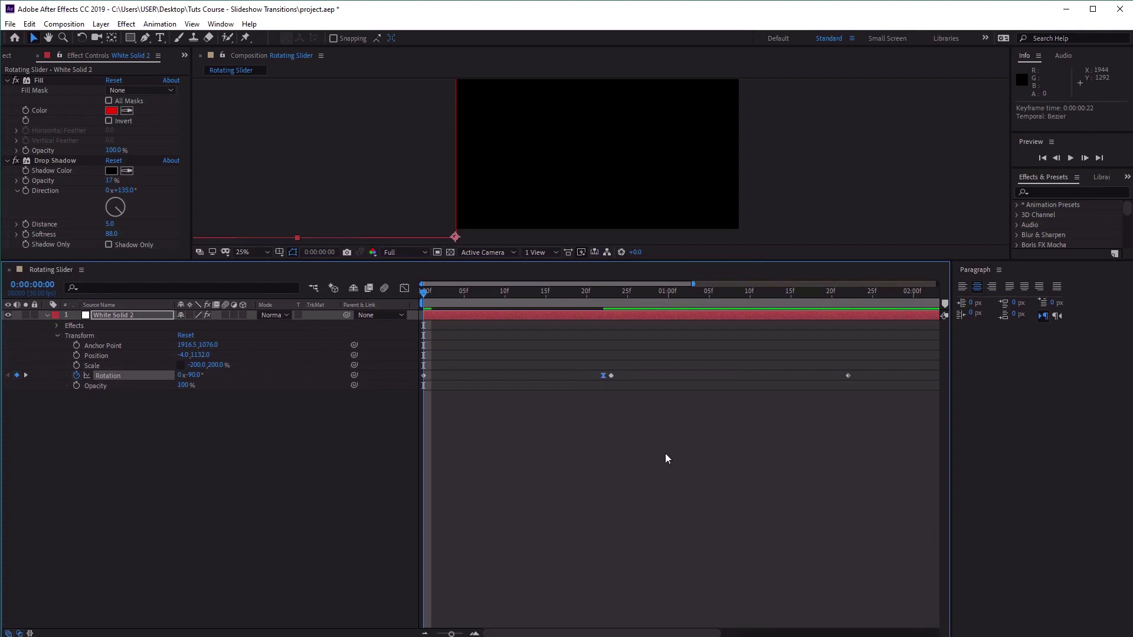
Apply Easy Ease Out to the rotation keyframe at 0:00:00:23.
{"action": "left_click", "coordinate": [611, 375]}
{"action": "right_click", "coordinate": [611, 375]}
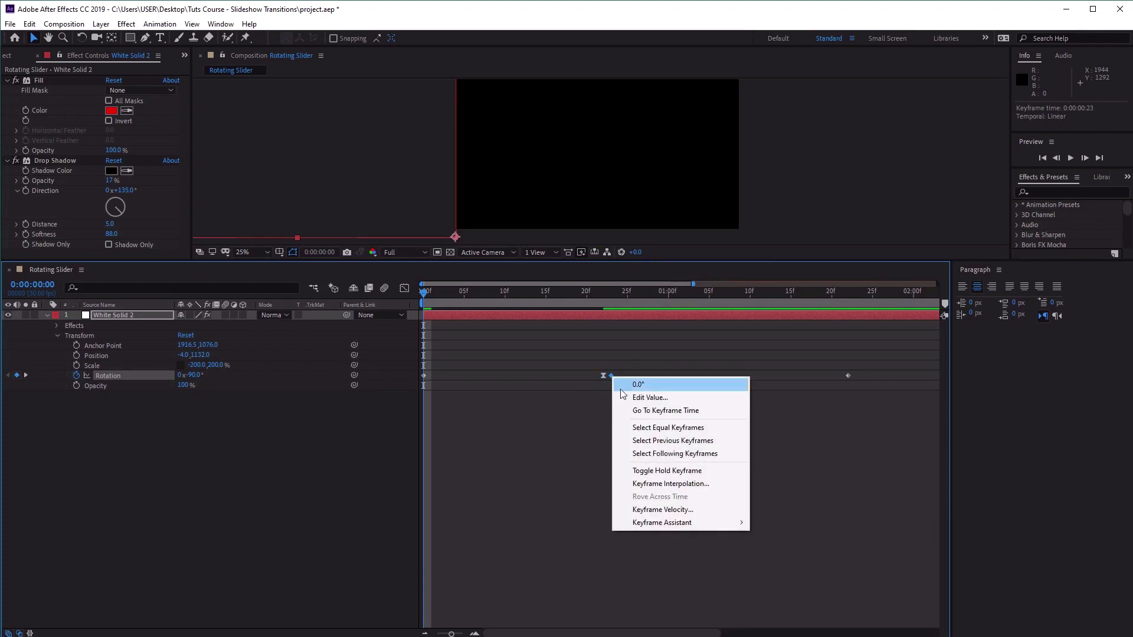
{"action": "mouse_move", "coordinate": [729, 524]}
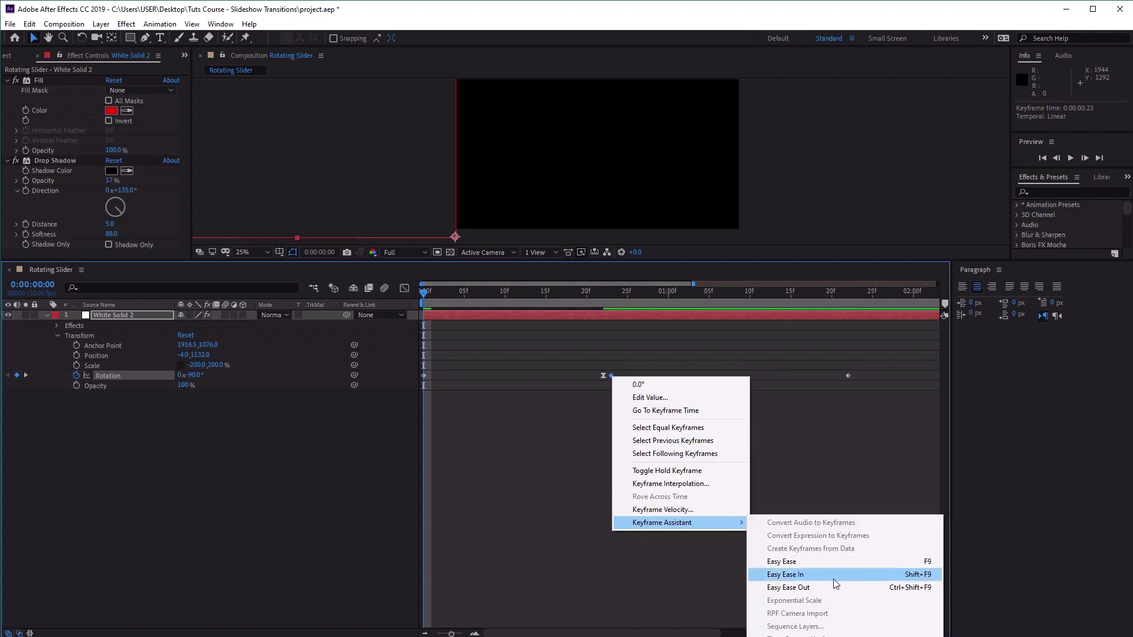
{"action": "left_click", "coordinate": [845, 593]}
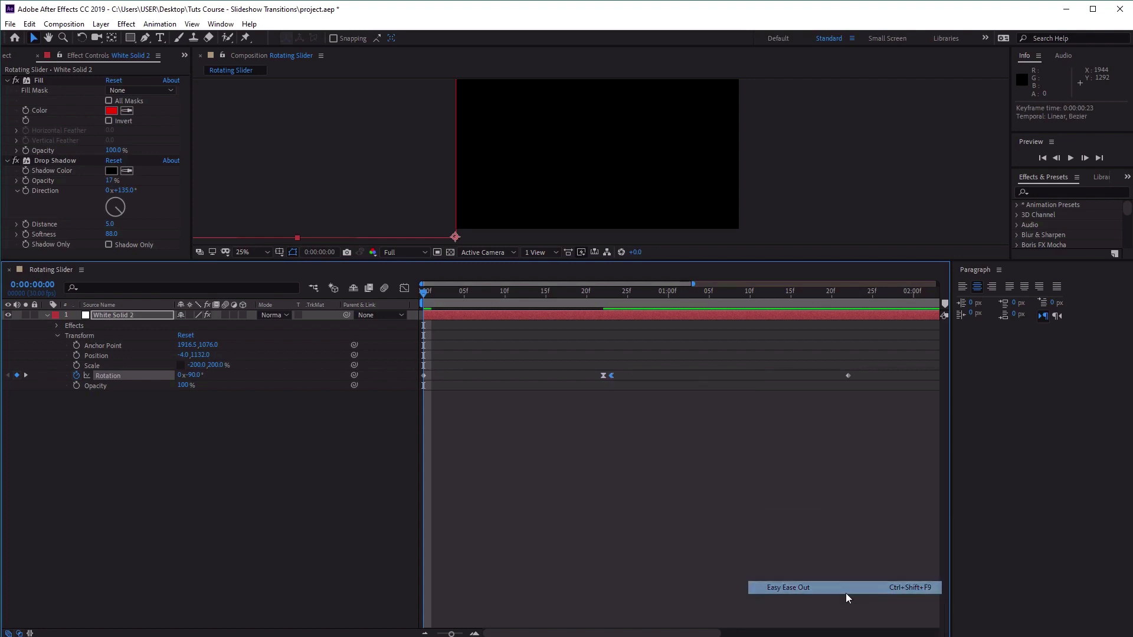
{"action": "left_click", "coordinate": [860, 435]}
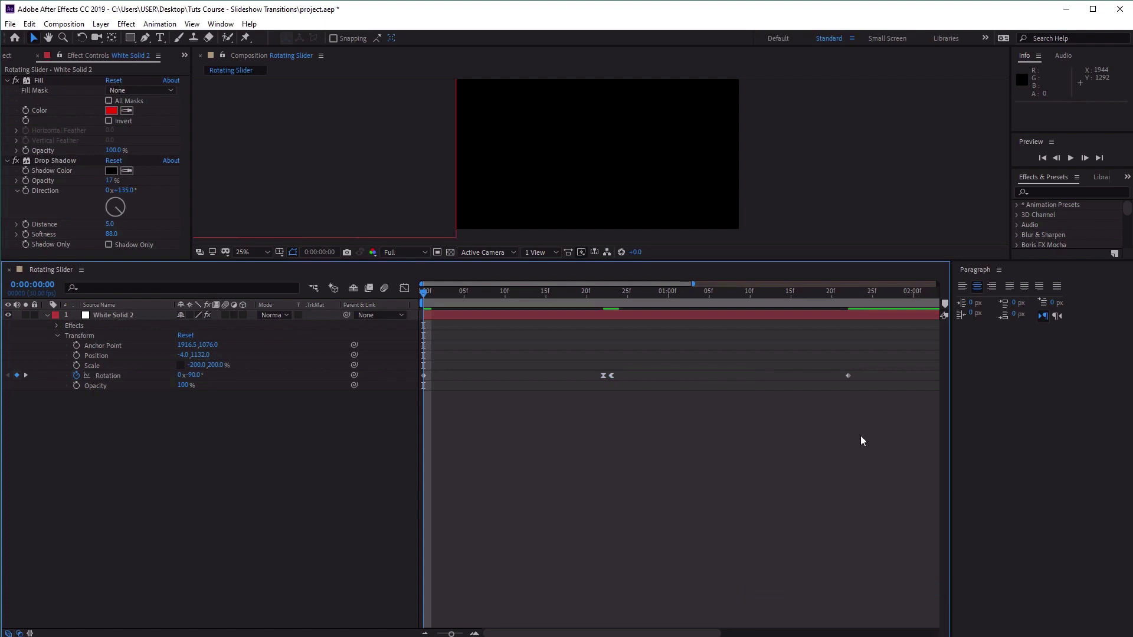
Apply Easy Ease In to the last rotation keyframe at 0:00:01:22 and play the animation.
{"action": "left_click", "coordinate": [847, 374]}
{"action": "right_click", "coordinate": [848, 375]}
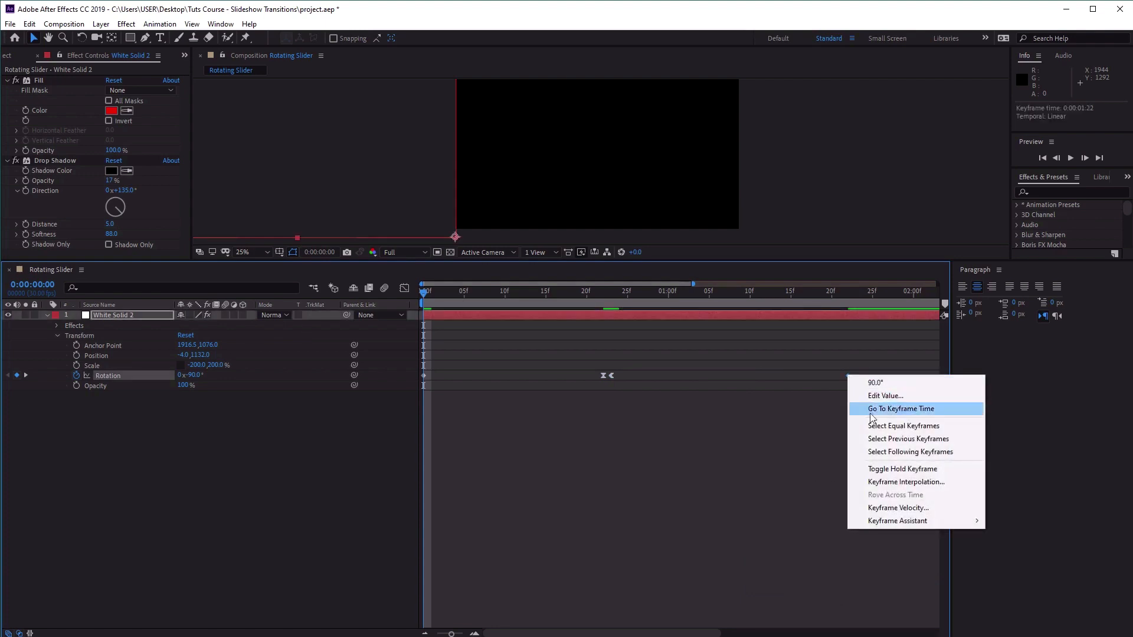
{"action": "mouse_move", "coordinate": [917, 523]}
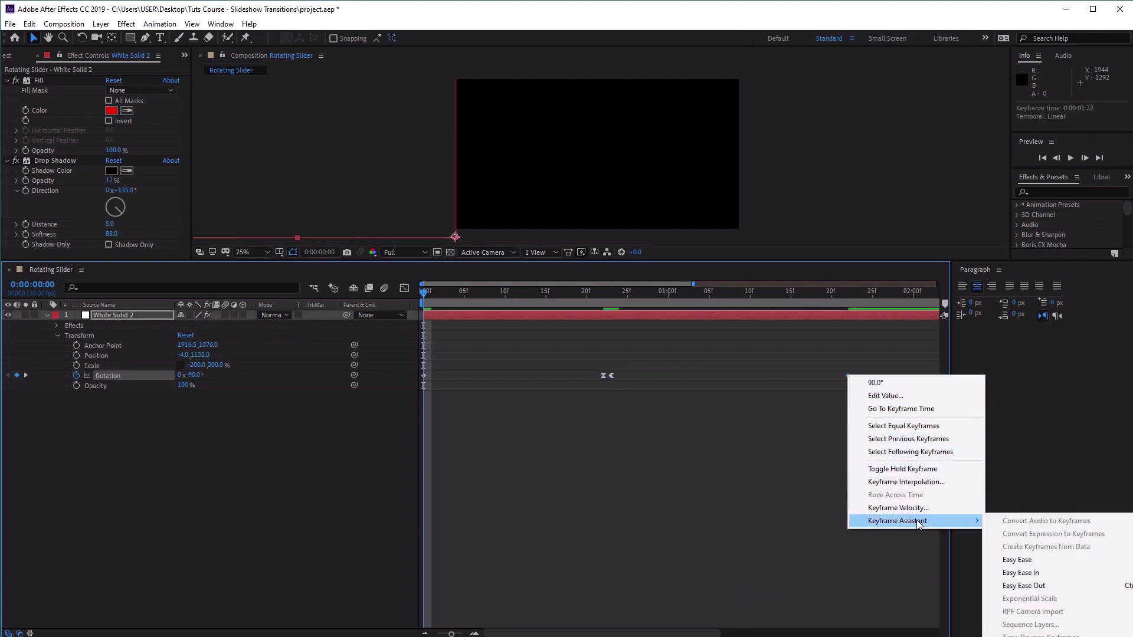
{"action": "left_click", "coordinate": [1050, 576]}
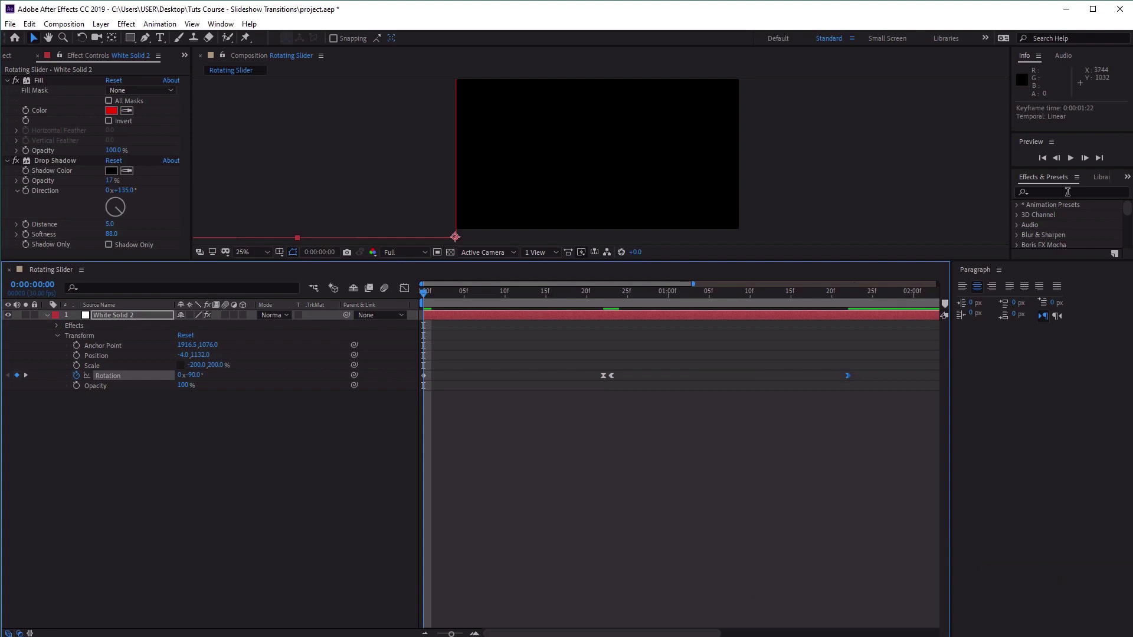
{"action": "left_click", "coordinate": [1070, 158]}
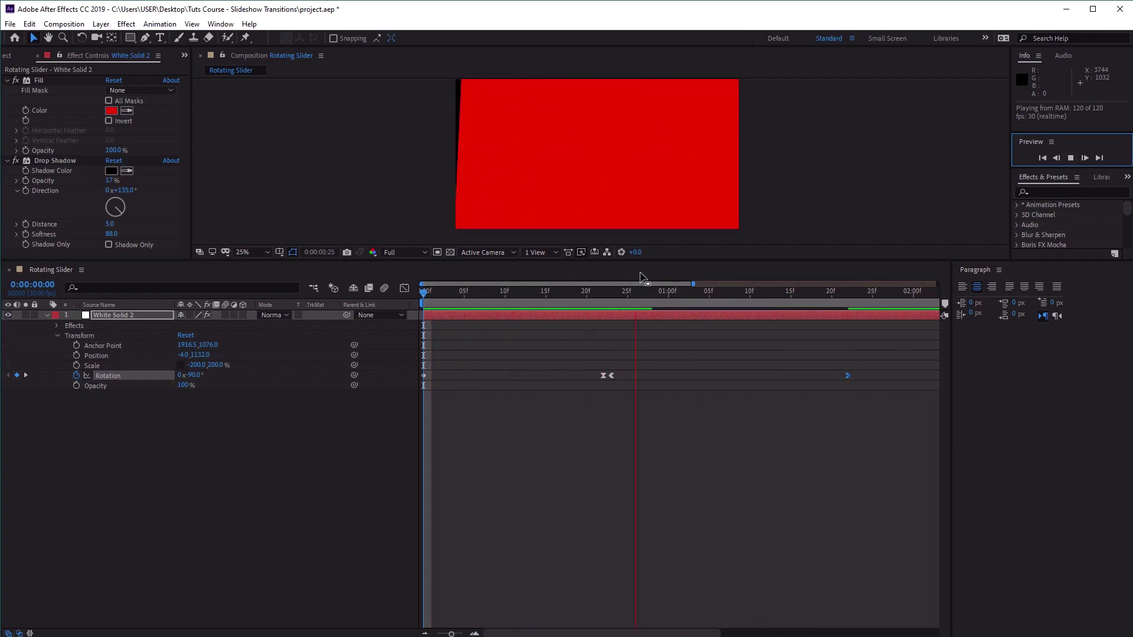
{"action": "left_click", "coordinate": [567, 470]}
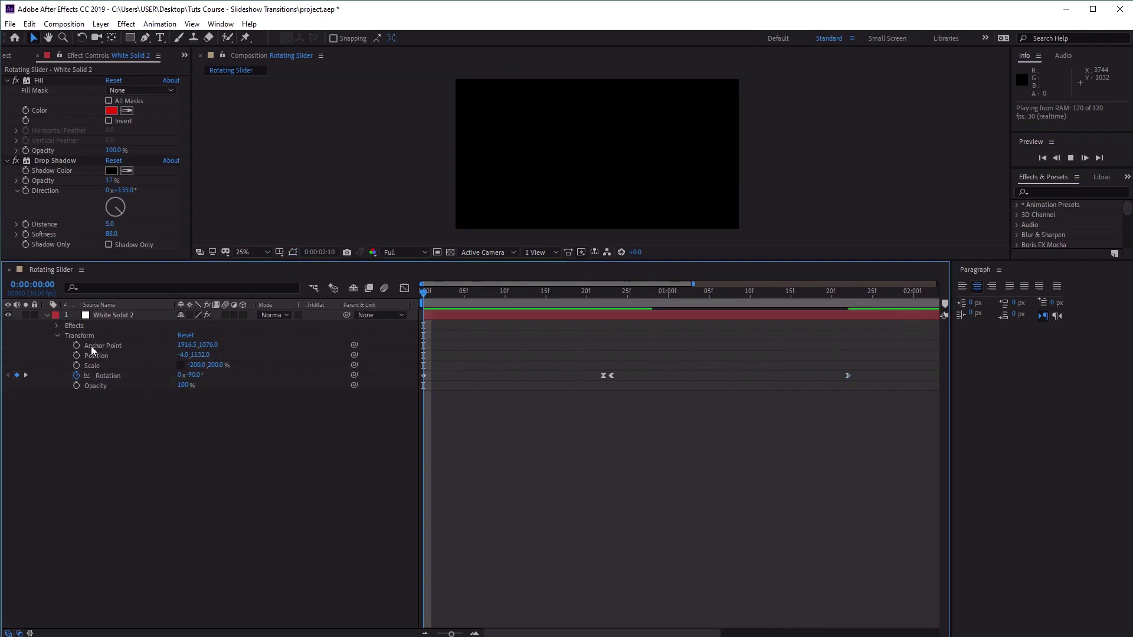
Collapse the solid's properties and duplicate the layer three times to get four rotating solids.
{"action": "left_click", "coordinate": [47, 315]}
{"action": "left_click", "coordinate": [119, 317]}
{"action": "key", "text": "space"}
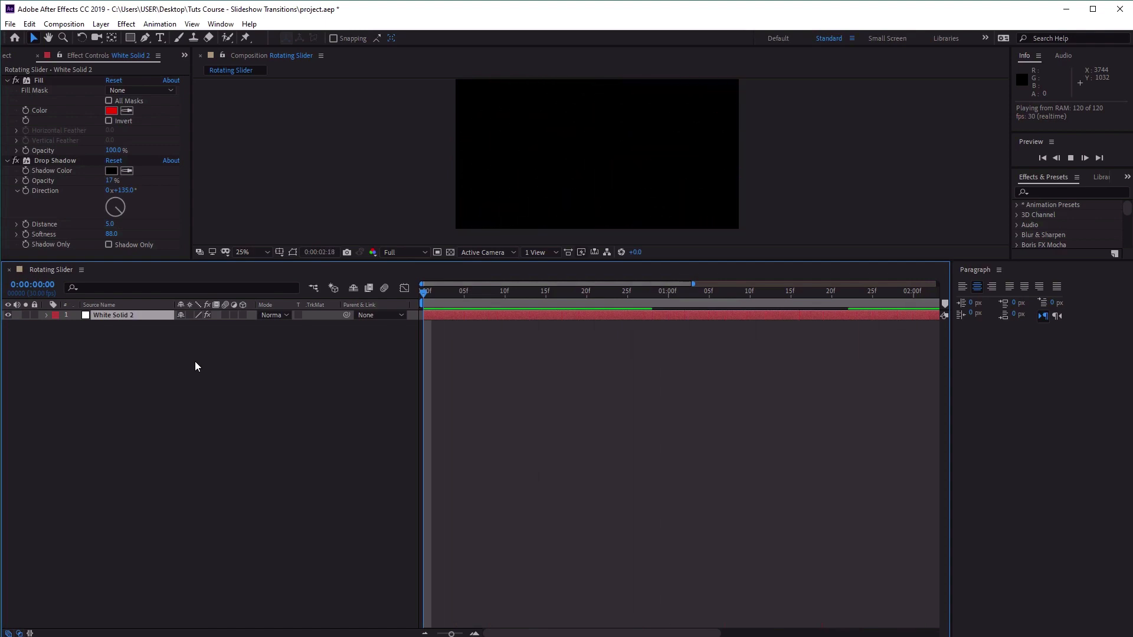
{"action": "key", "text": "ctrl+d"}
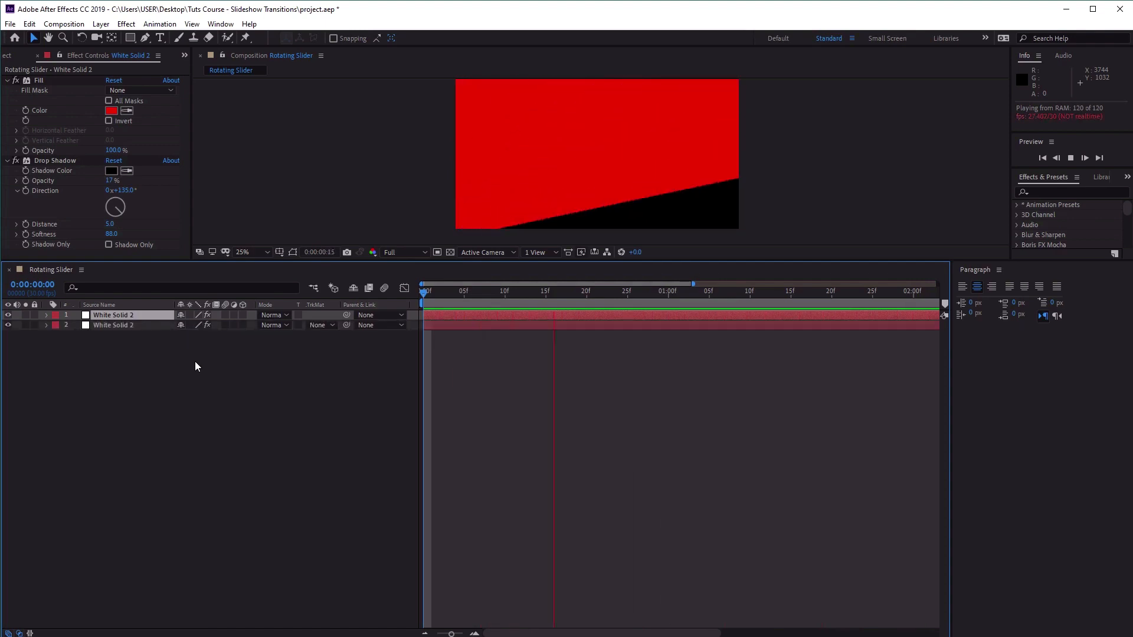
{"action": "key", "text": "ctrl+d"}
{"action": "key", "text": "ctrl+d"}
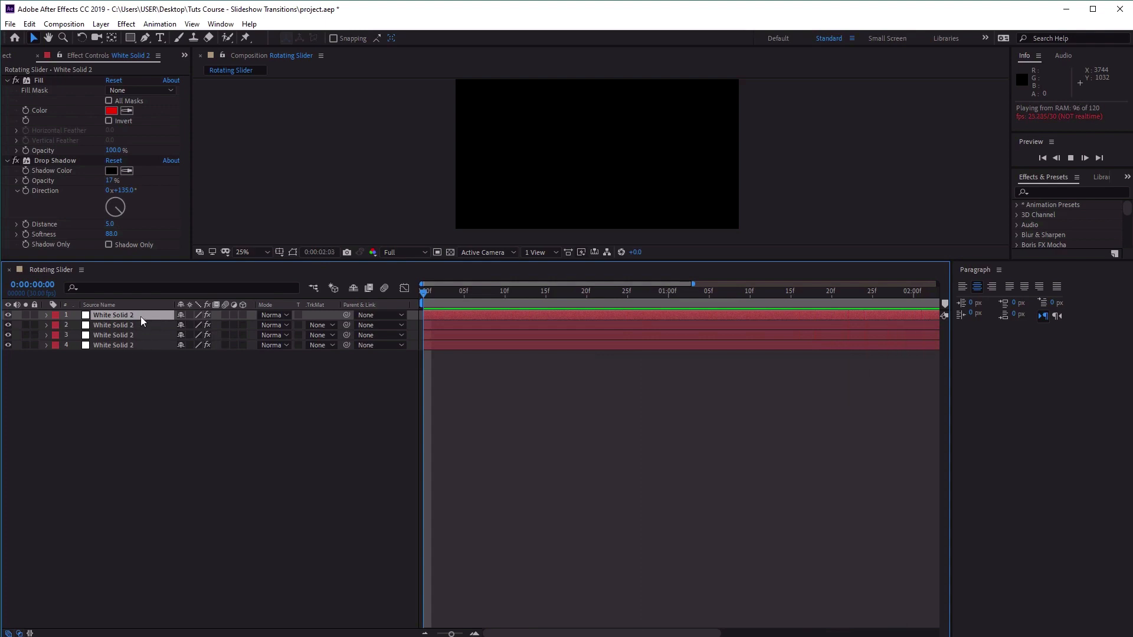
Stop the playback, hide the upper three solids and move the current time to 0:00:00:23.
{"action": "left_click", "coordinate": [1069, 158]}
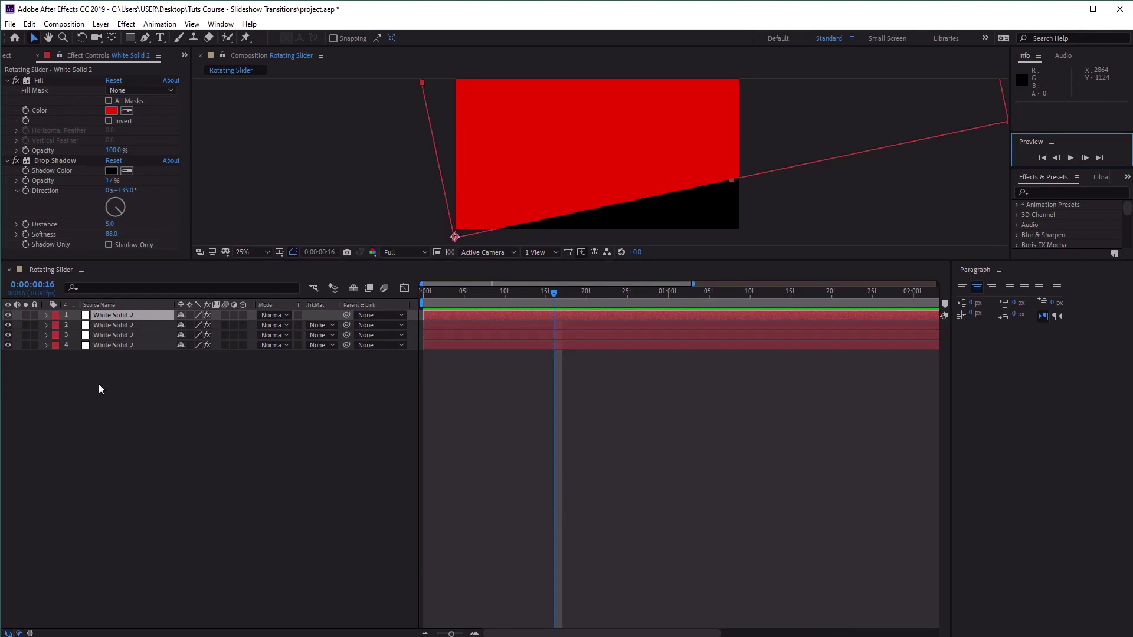
{"action": "left_click_drag", "start_coordinate": [7, 318], "coordinate": [8, 335]}
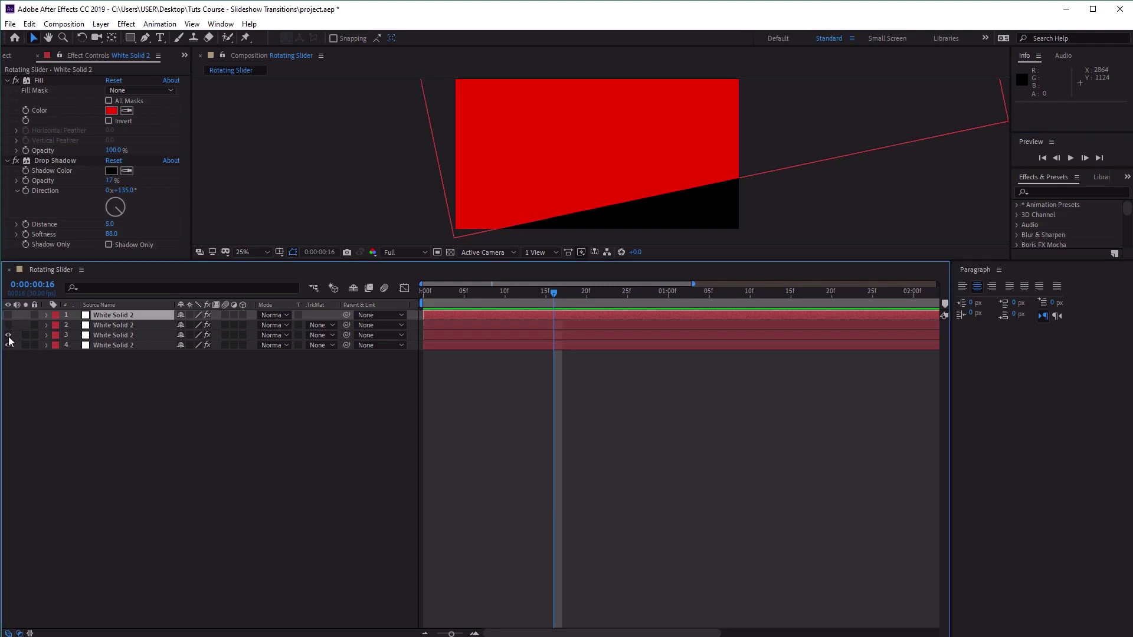
{"action": "left_click_drag", "start_coordinate": [554, 295], "coordinate": [614, 304]}
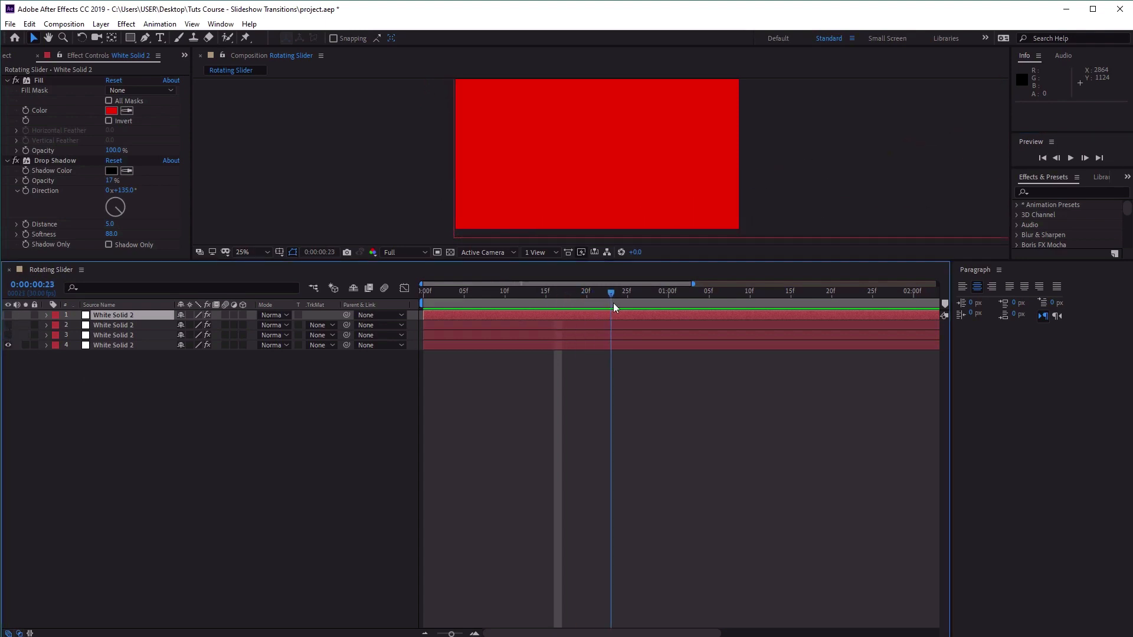
Set the Fill color of the bottom solid, layer 4, to hex 347977.
{"action": "left_click", "coordinate": [122, 347]}
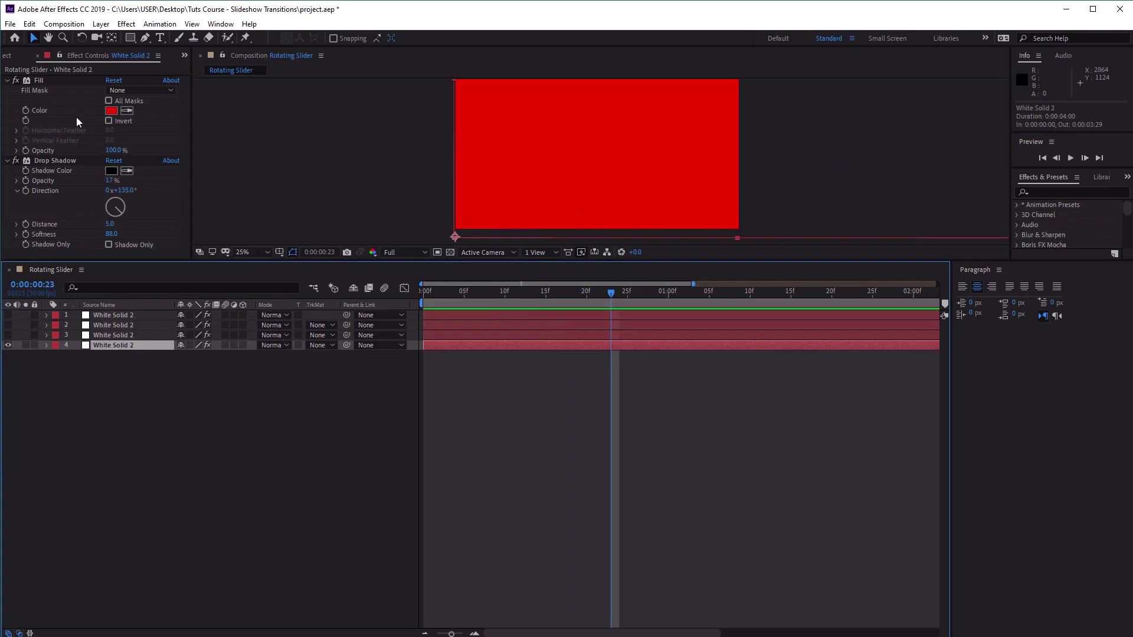
{"action": "left_click", "coordinate": [111, 110]}
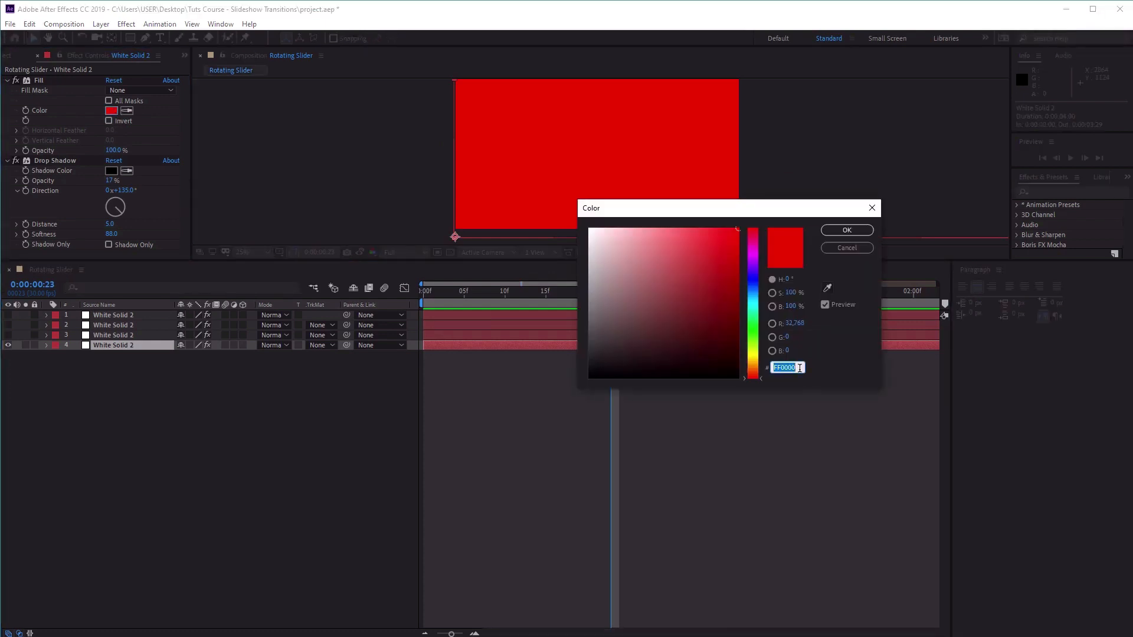
{"action": "type", "text": "34"}
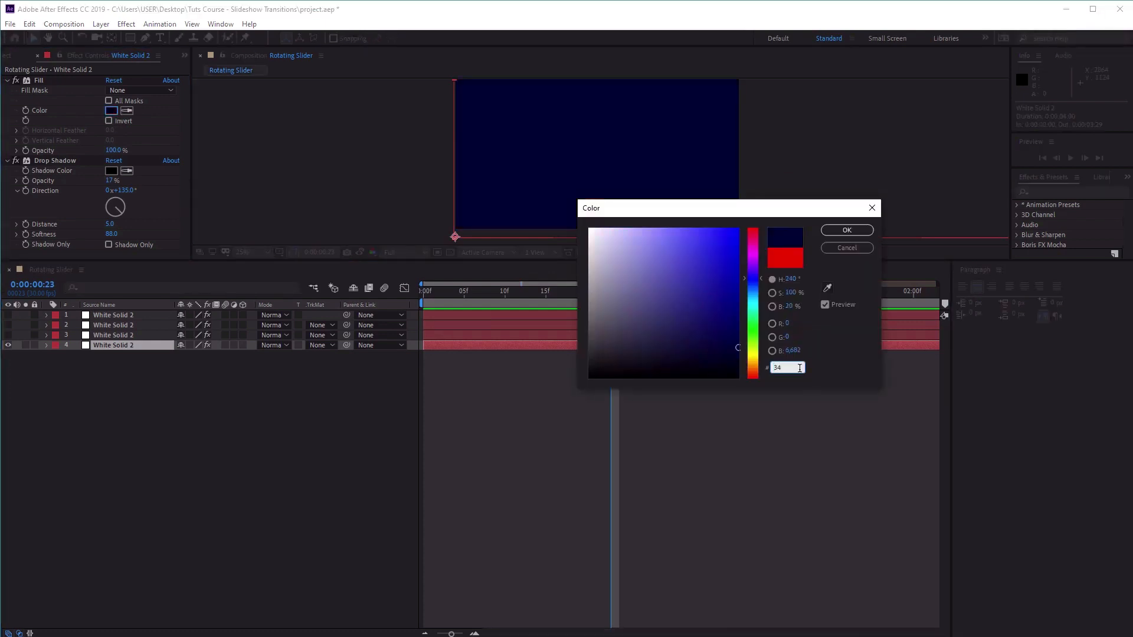
{"action": "type", "text": "7977"}
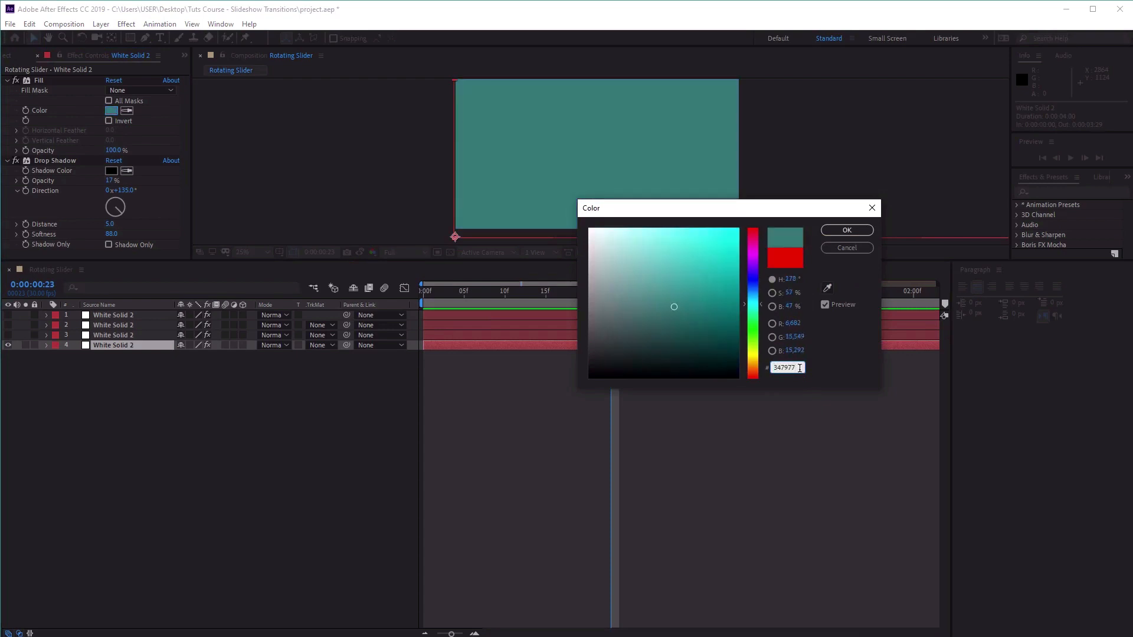
{"action": "left_click", "coordinate": [845, 231]}
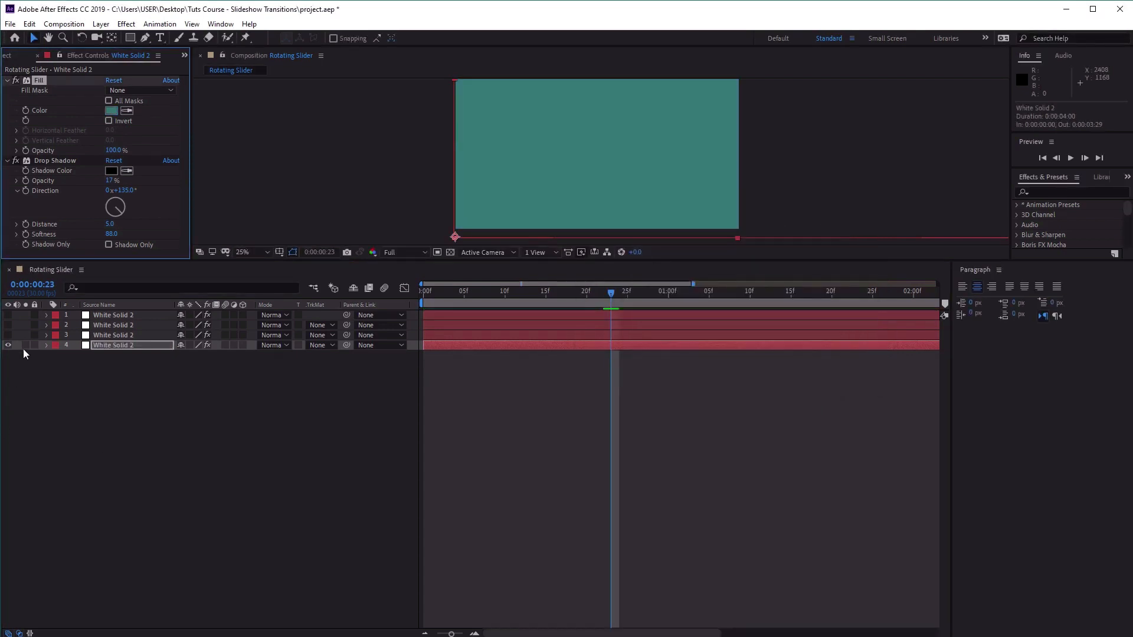
Show the layer 3 solid and set its Fill color to hex 42A7A1.
{"action": "left_click", "coordinate": [8, 335]}
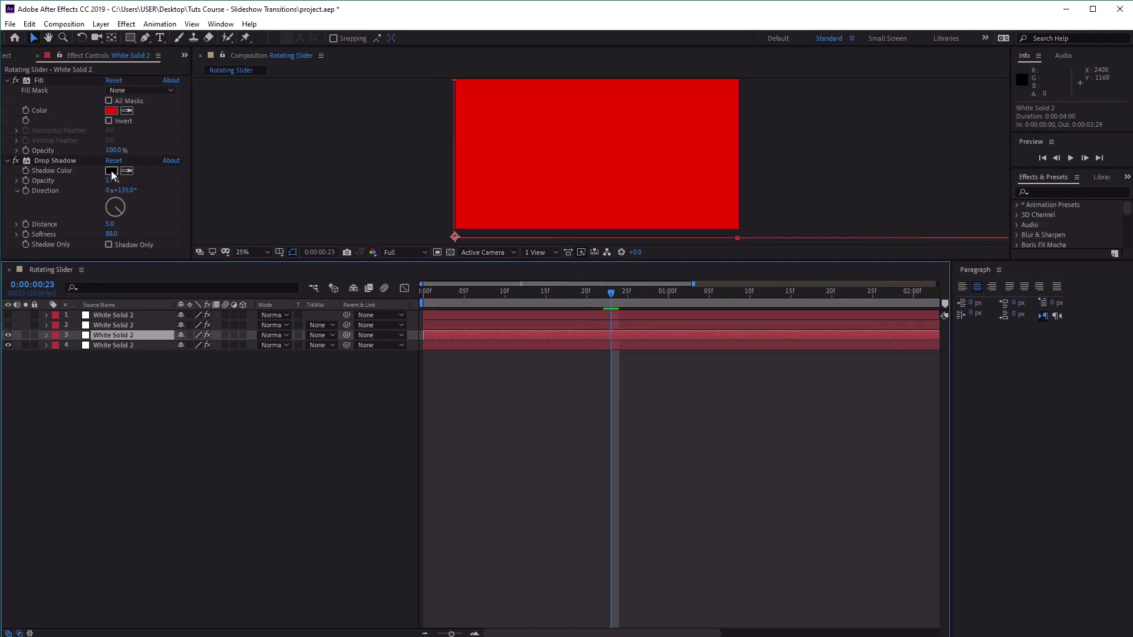
{"action": "left_click", "coordinate": [111, 110]}
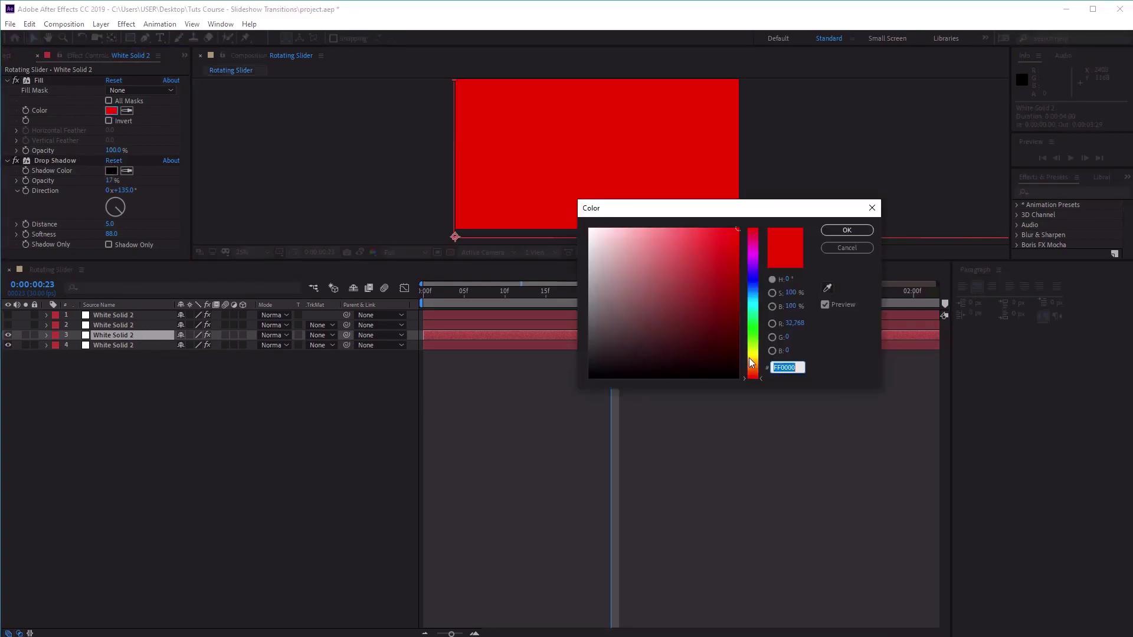
{"action": "type", "text": "42"}
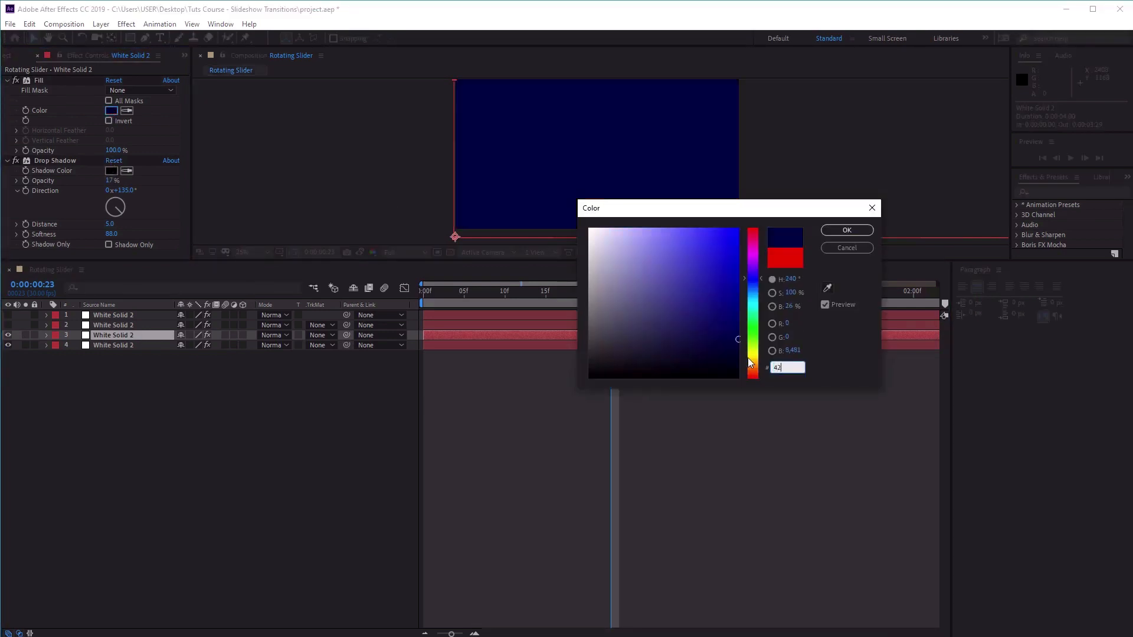
{"action": "type", "text": "A"}
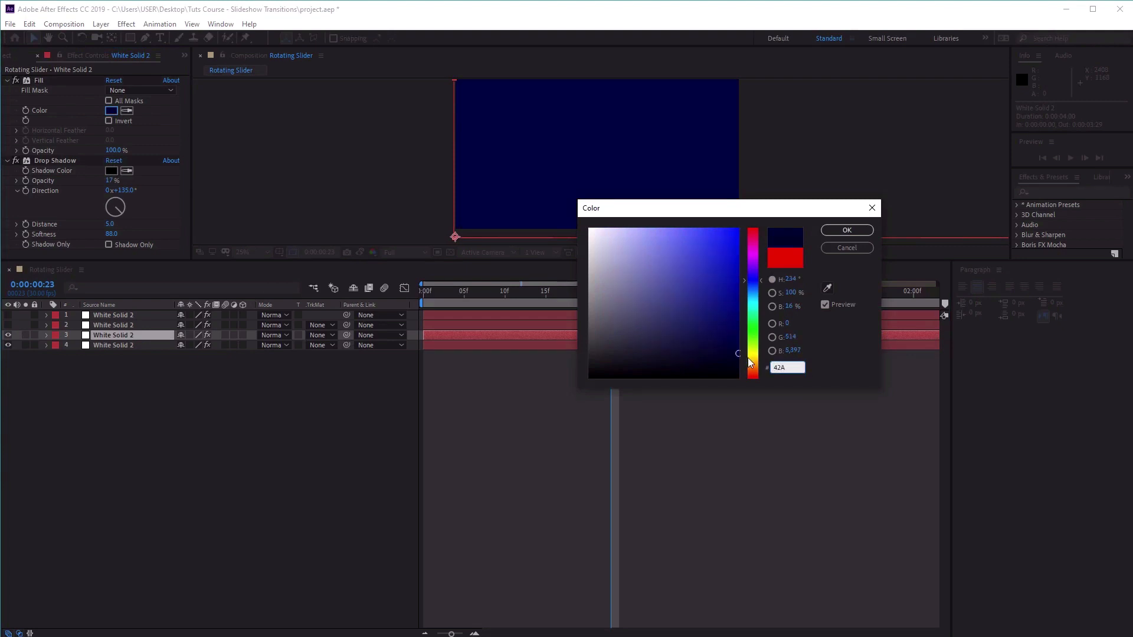
{"action": "type", "text": "7A1"}
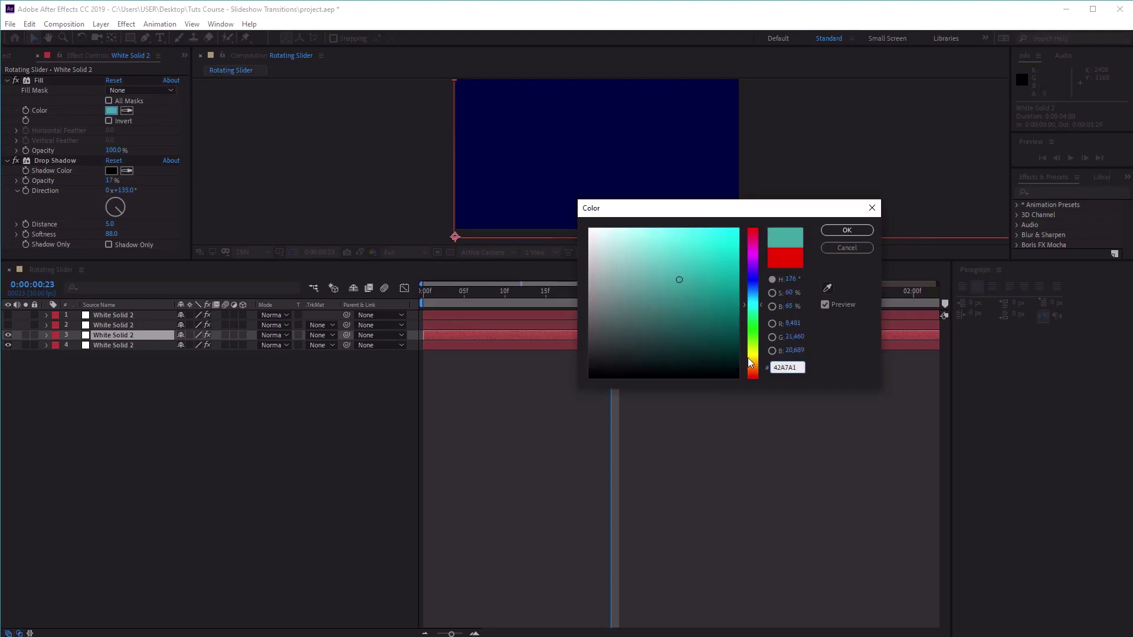
{"action": "left_click", "coordinate": [830, 232]}
{"action": "key", "text": "Caps_Lock"}
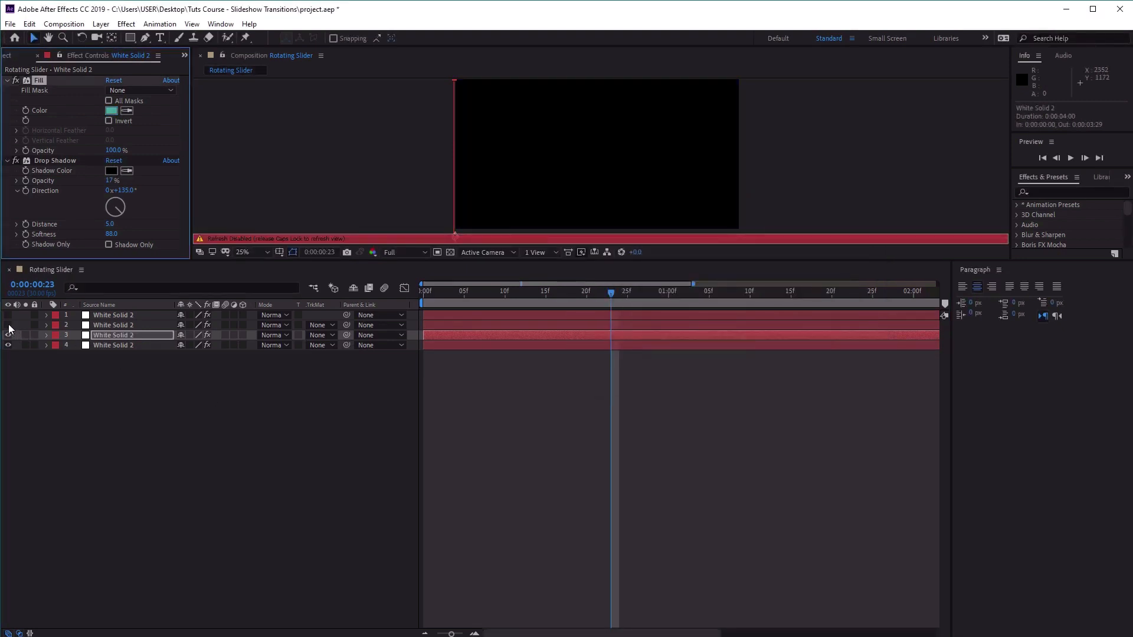
{"action": "key", "text": "Caps_Lock"}
Show the layer 2 solid and set its Fill color to hex CEE0E0.
{"action": "left_click", "coordinate": [9, 325]}
{"action": "left_click", "coordinate": [128, 325]}
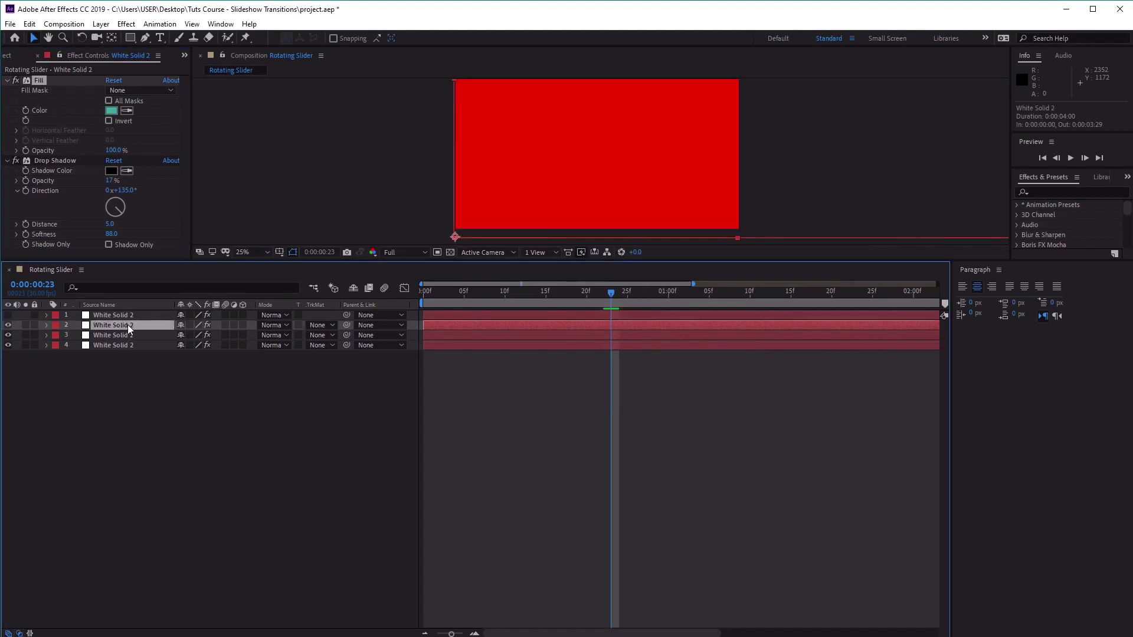
{"action": "left_click", "coordinate": [111, 110]}
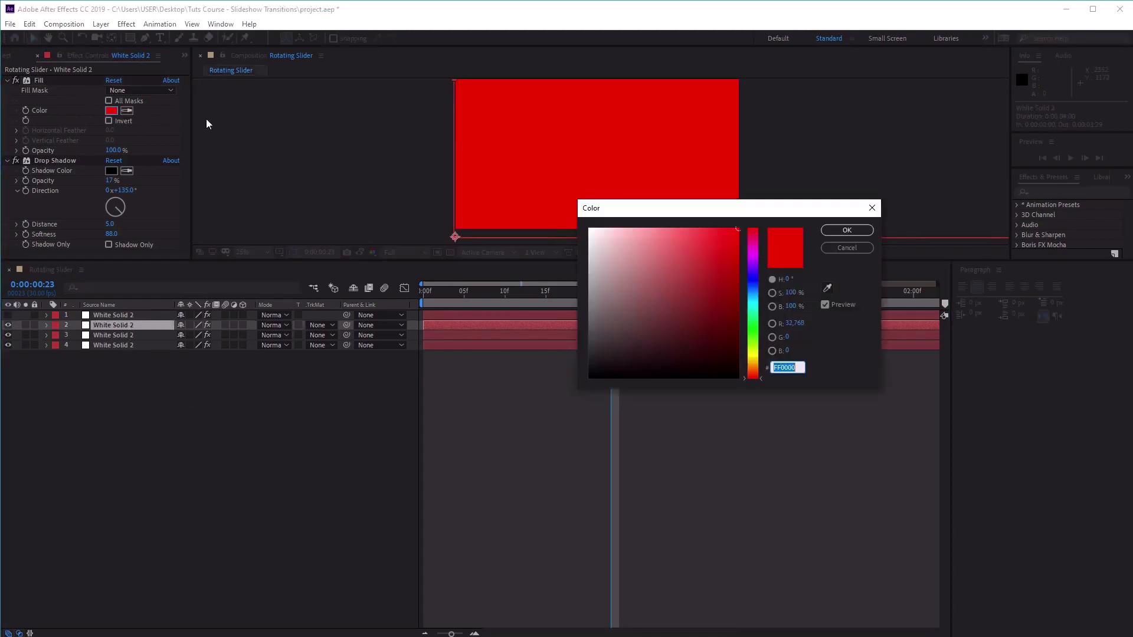
{"action": "type", "text": "CE"}
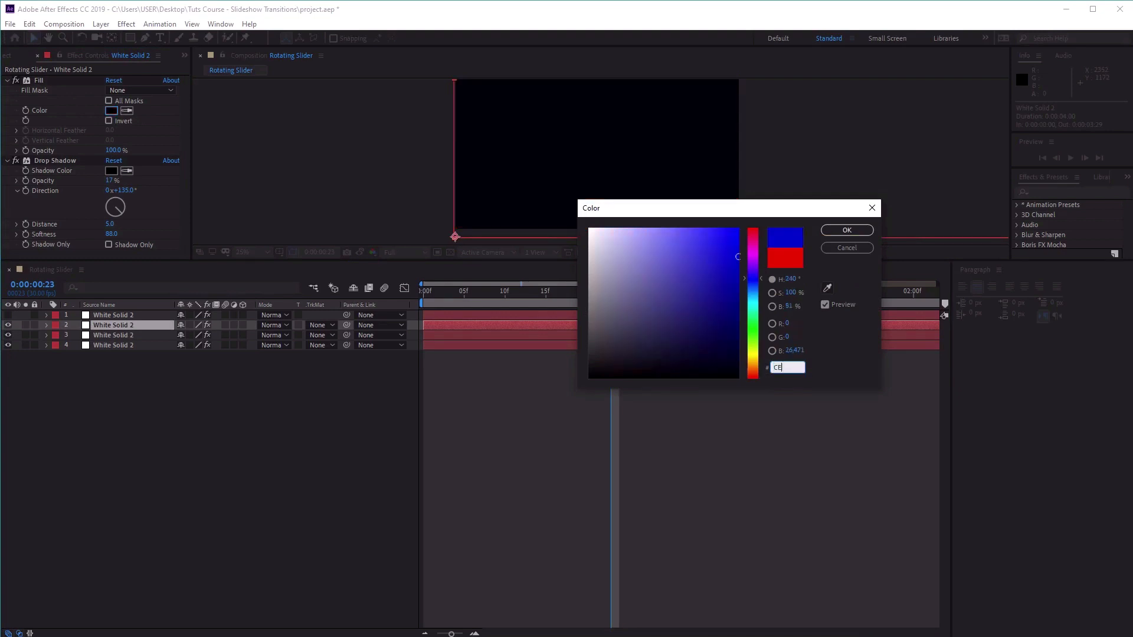
{"action": "type", "text": "E0E0"}
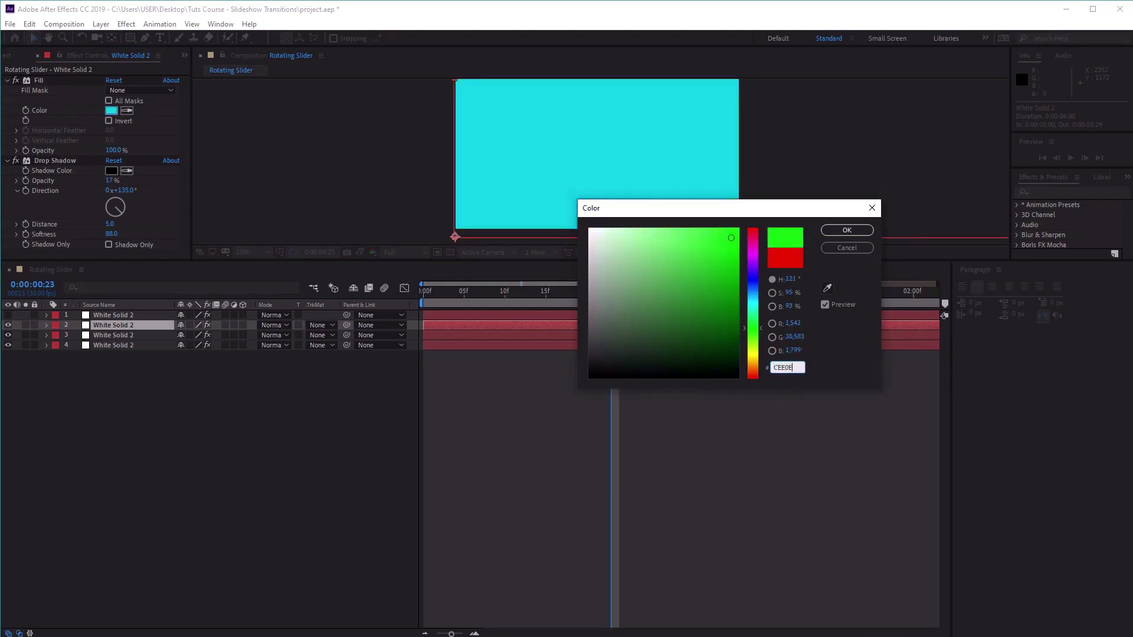
{"action": "left_click", "coordinate": [833, 230]}
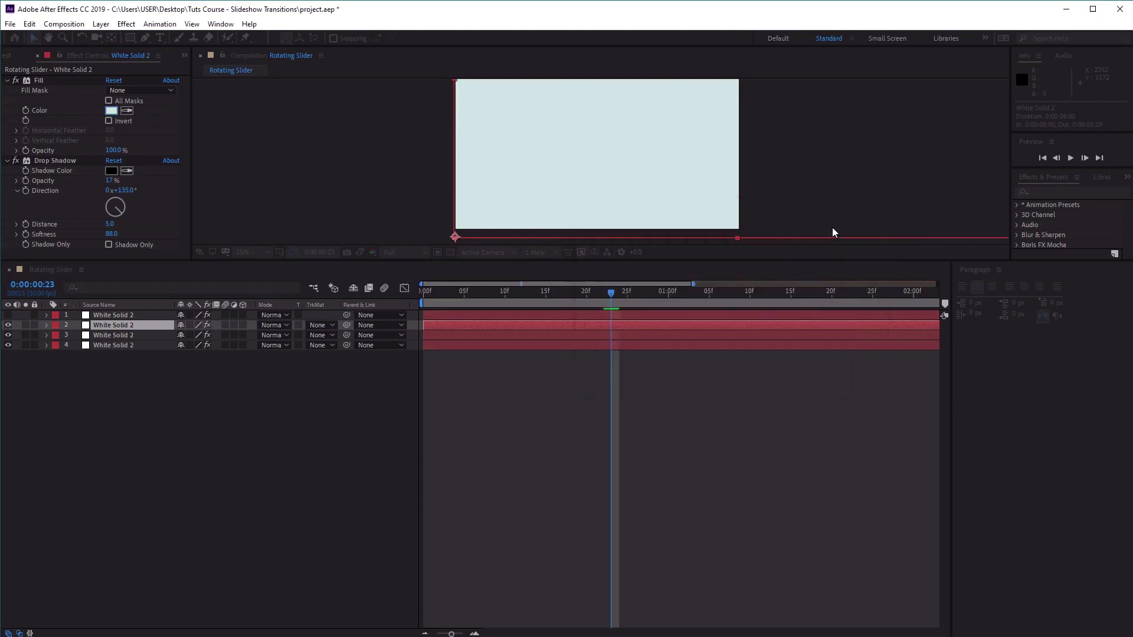
Show the top solid, layer 1, and set its Fill color to white, FFFFFF.
{"action": "left_click", "coordinate": [9, 315]}
{"action": "left_click", "coordinate": [118, 315]}
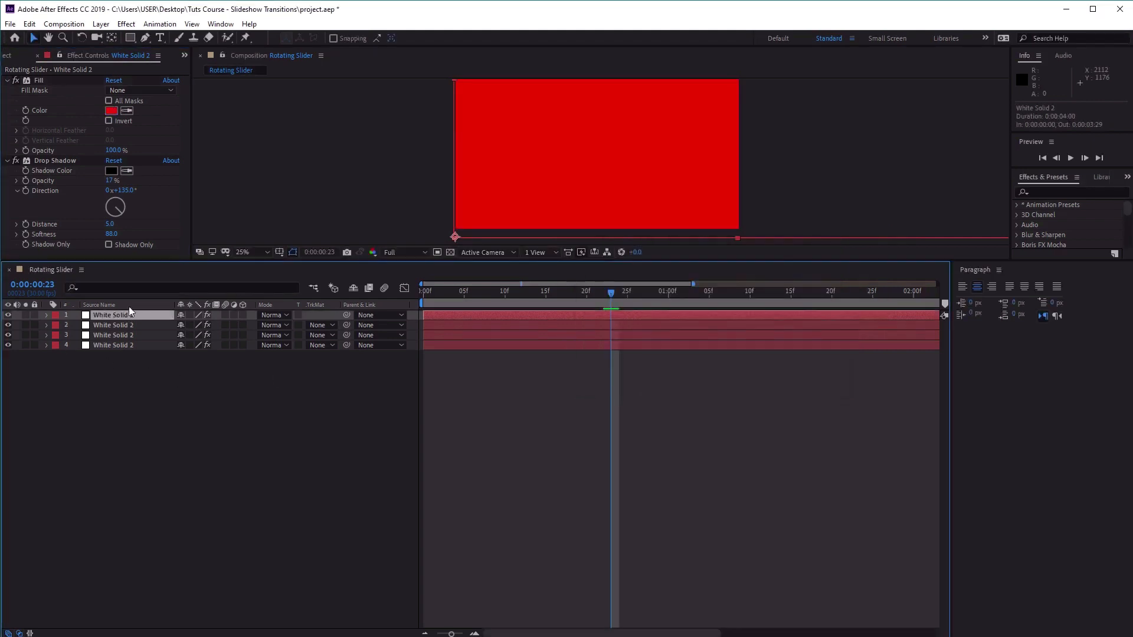
{"action": "left_click", "coordinate": [112, 114]}
{"action": "left_click_drag", "start_coordinate": [662, 311], "coordinate": [511, 142]}
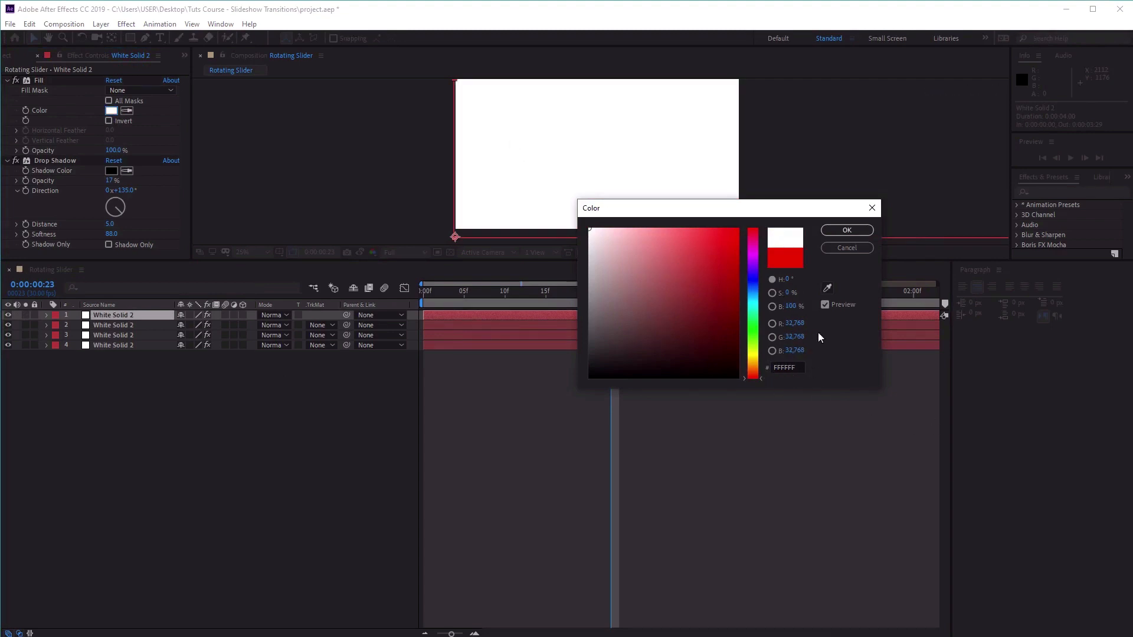
{"action": "left_click", "coordinate": [846, 230]}
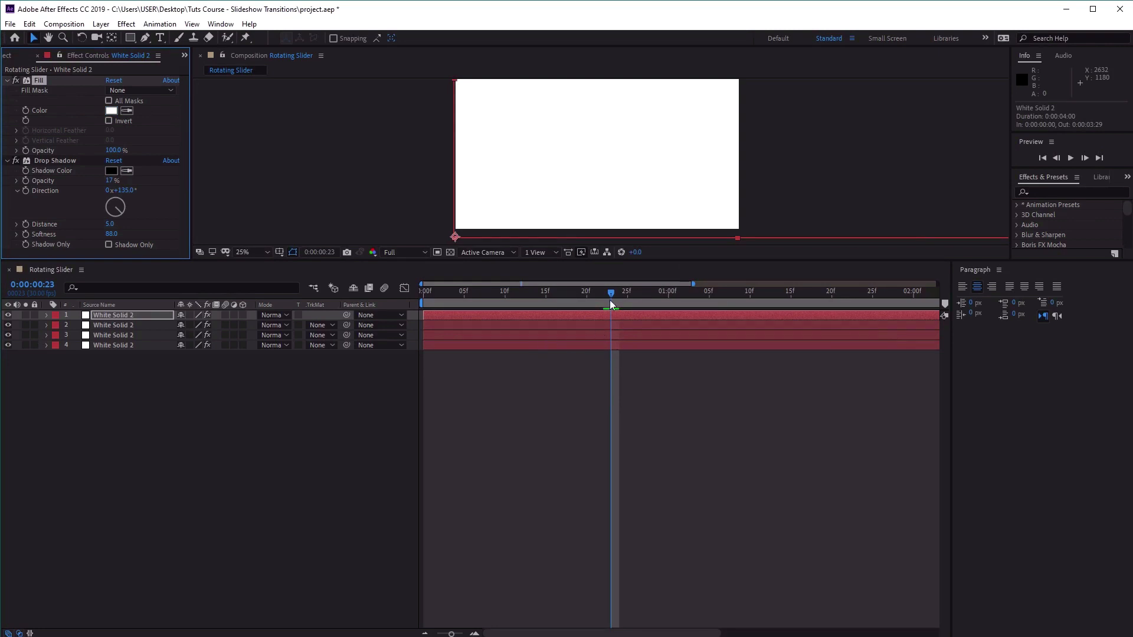
Scrub through the rotation, then shift the layer 3 solid so that it starts at 0:00:00:05.
{"action": "left_click_drag", "start_coordinate": [610, 301], "coordinate": [362, 304]}
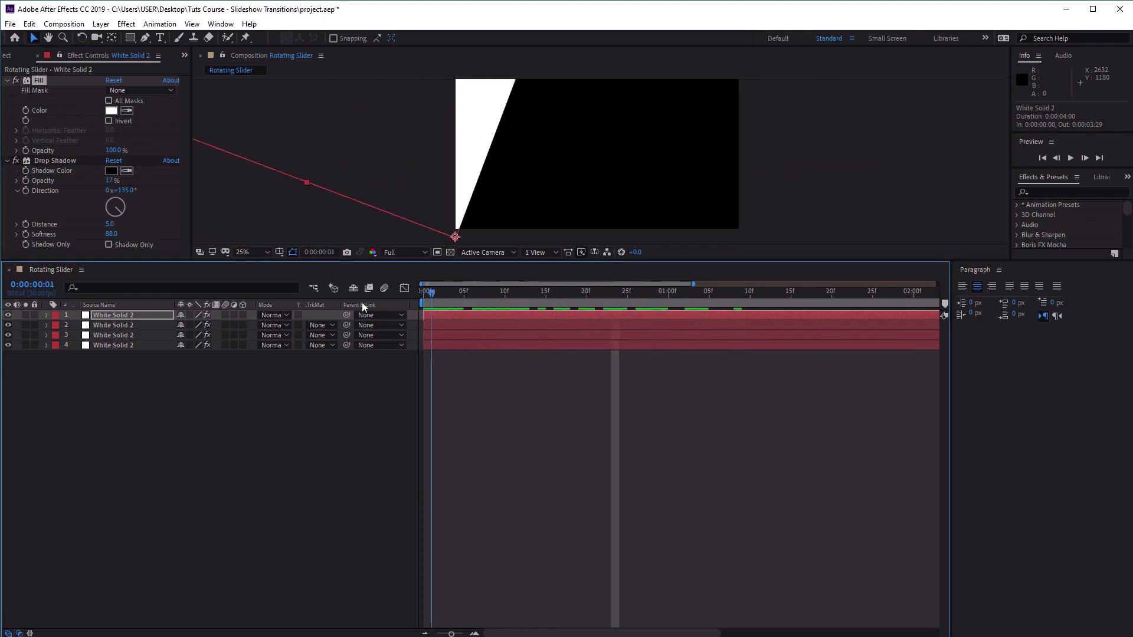
{"action": "left_click", "coordinate": [561, 295]}
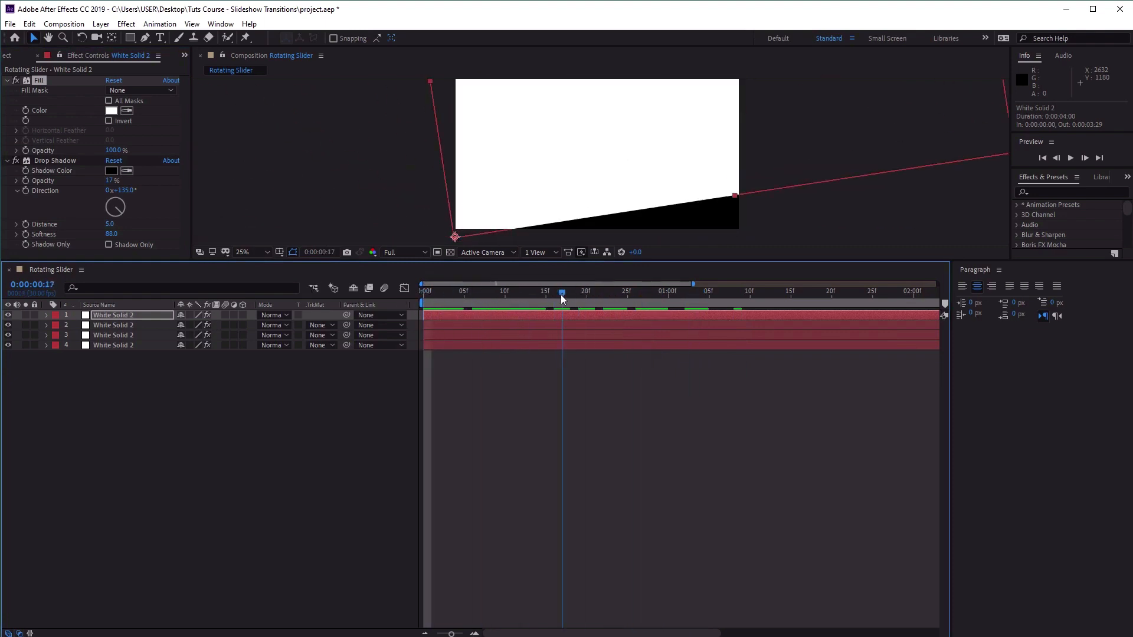
{"action": "left_click_drag", "start_coordinate": [562, 295], "coordinate": [422, 295]}
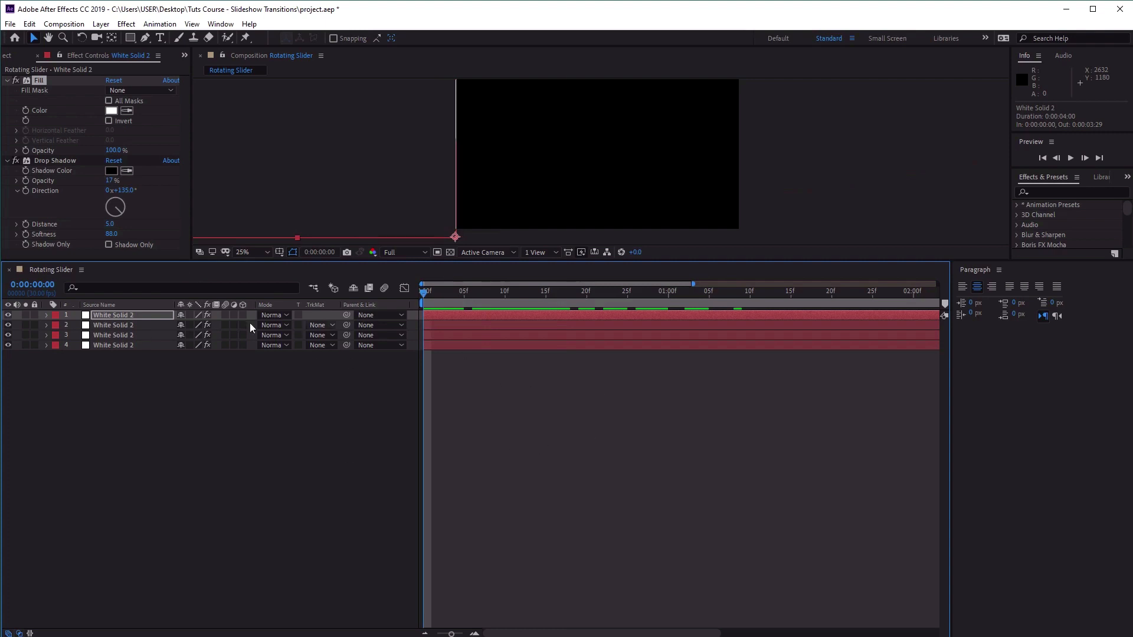
{"action": "left_click", "coordinate": [517, 335]}
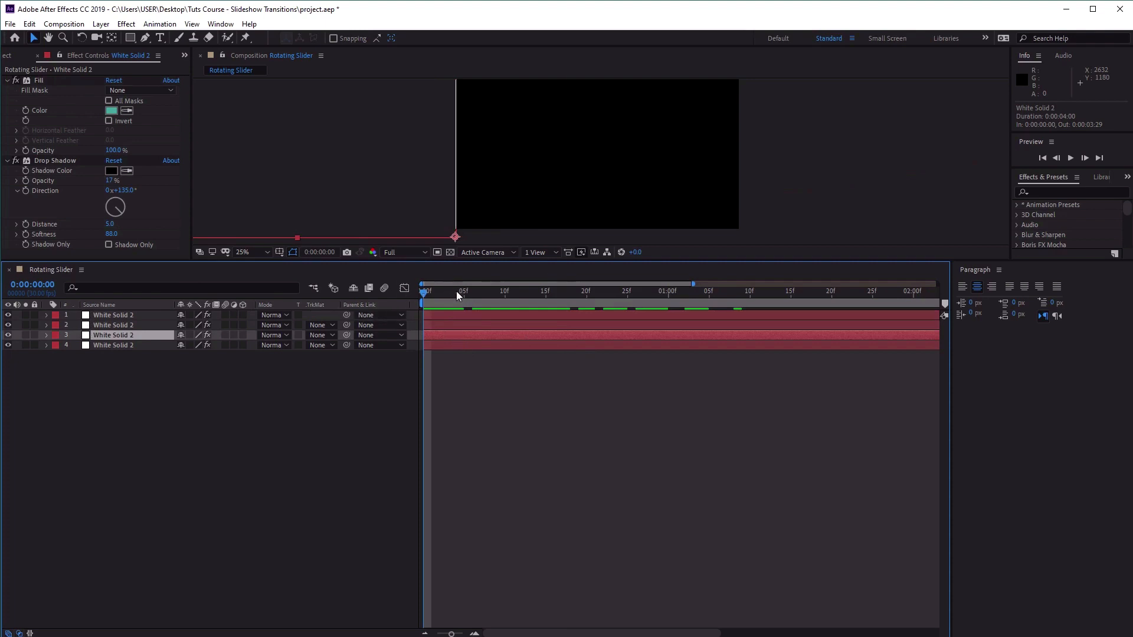
{"action": "left_click", "coordinate": [437, 294]}
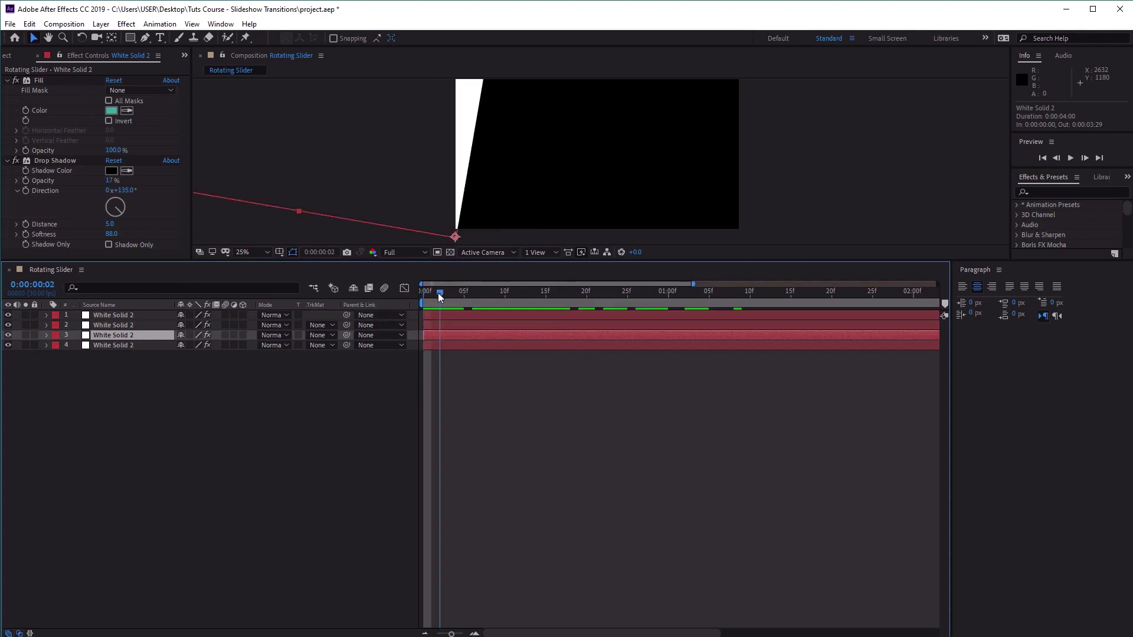
{"action": "left_click", "coordinate": [446, 294]}
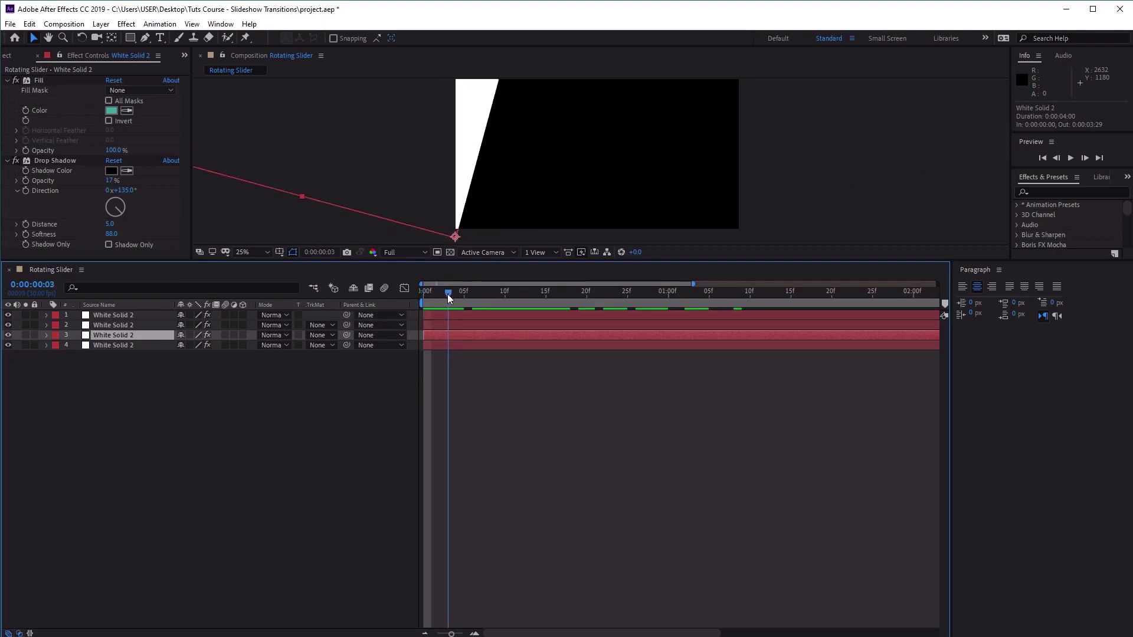
{"action": "left_click_drag", "start_coordinate": [448, 294], "coordinate": [463, 290]}
{"action": "left_click_drag", "start_coordinate": [467, 335], "coordinate": [519, 331]}
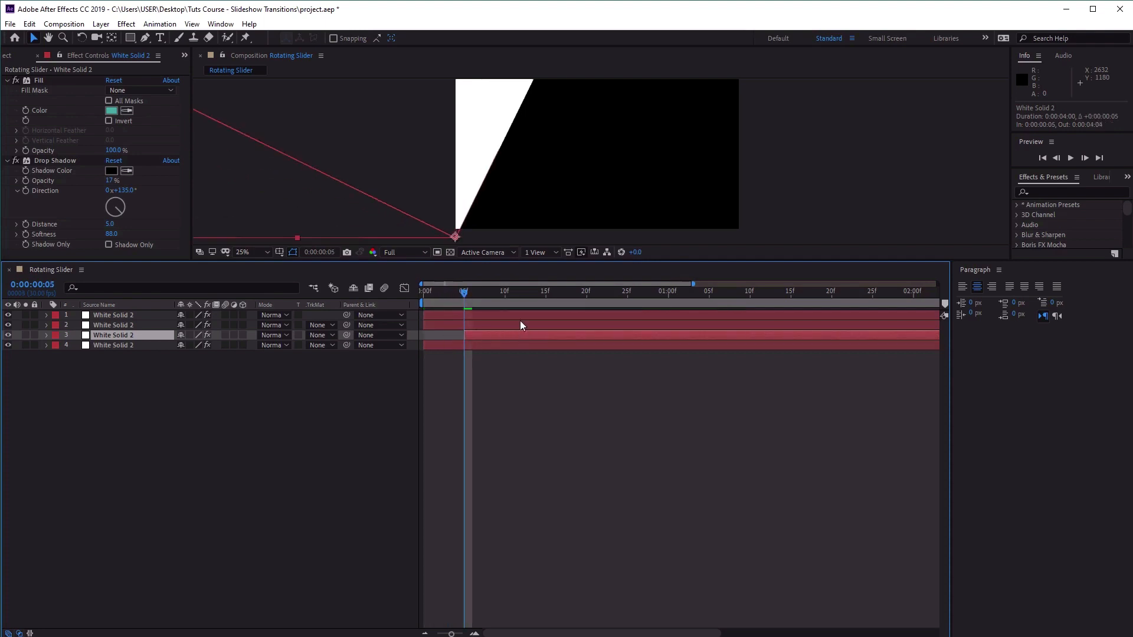
Shift the layer 2 solid to start at 0:00:00:10 and the layer 1 solid to start at 0:00:00:14.
{"action": "left_click", "coordinate": [520, 323]}
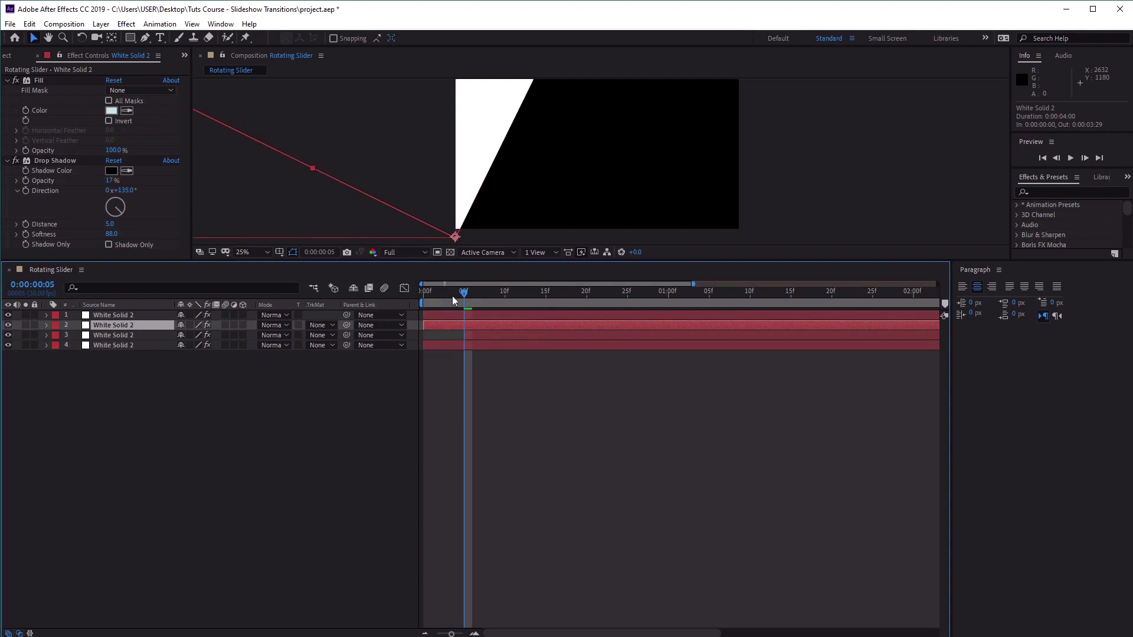
{"action": "left_click_drag", "start_coordinate": [467, 293], "coordinate": [592, 326]}
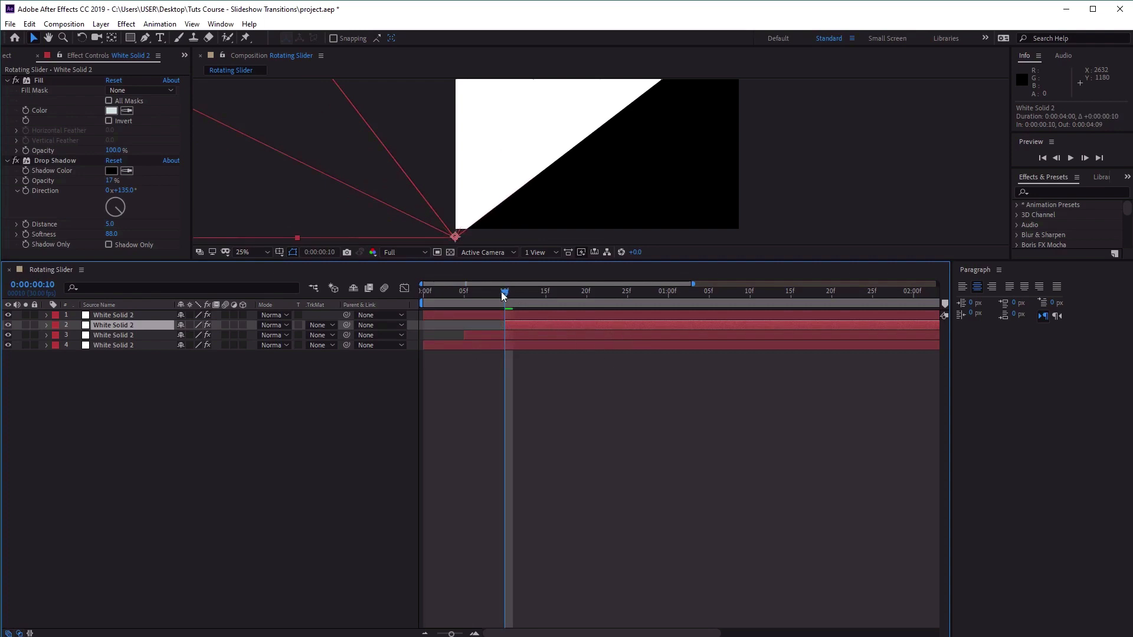
{"action": "left_click_drag", "start_coordinate": [502, 294], "coordinate": [670, 321]}
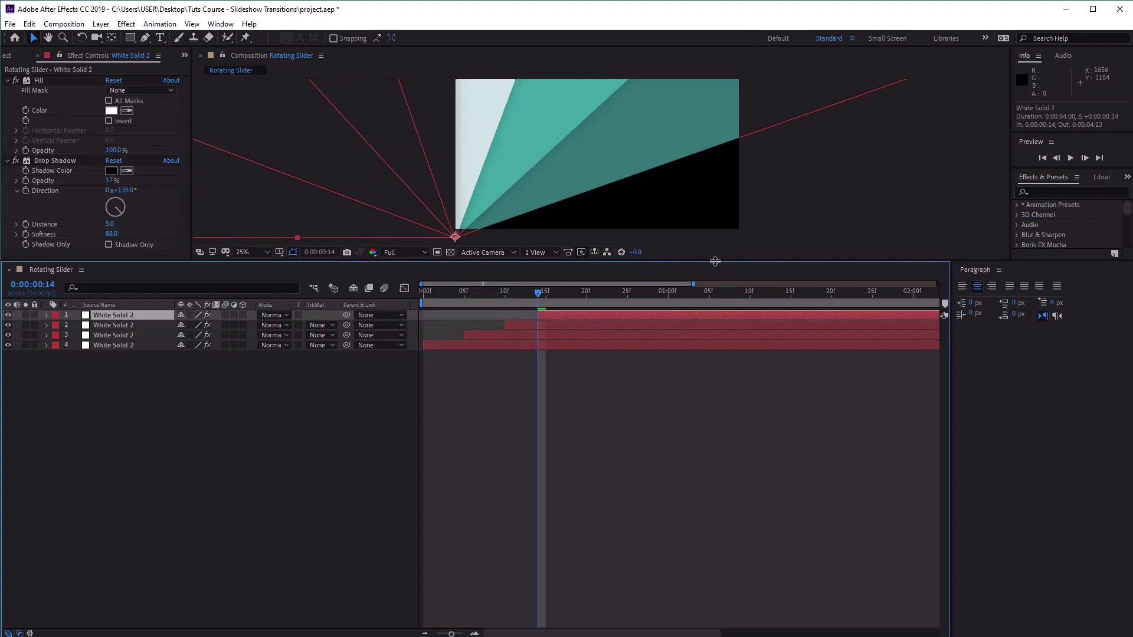
Enlarge the composition view with Fit up to 100%, play the staggered transition from the first frame, and stop playback.
{"action": "left_click_drag", "start_coordinate": [711, 266], "coordinate": [716, 466]}
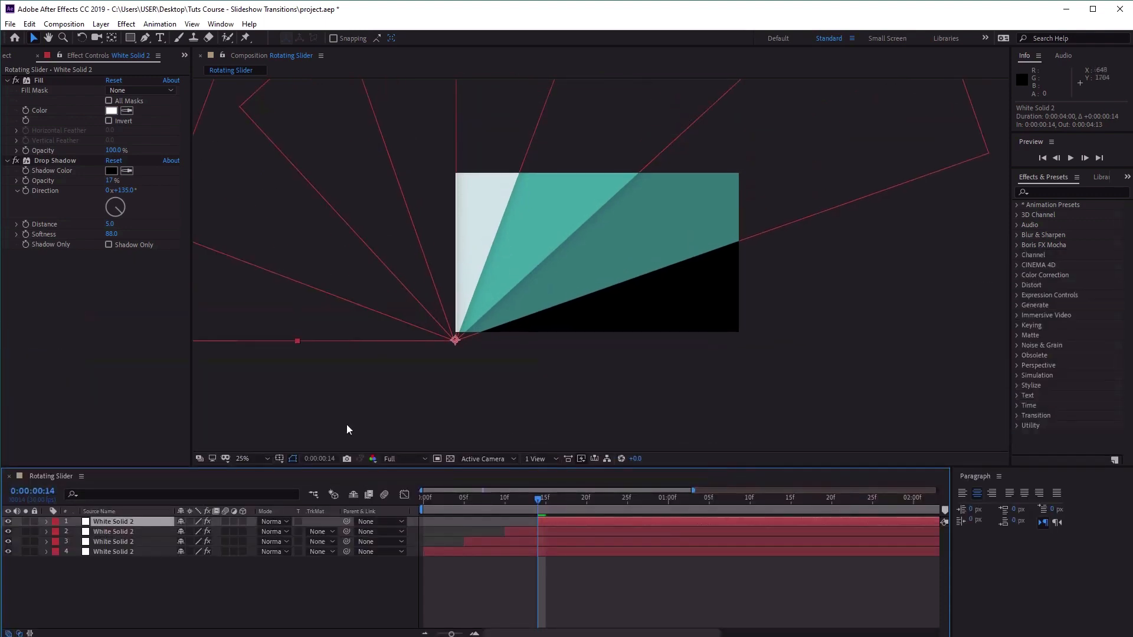
{"action": "left_click", "coordinate": [267, 459]}
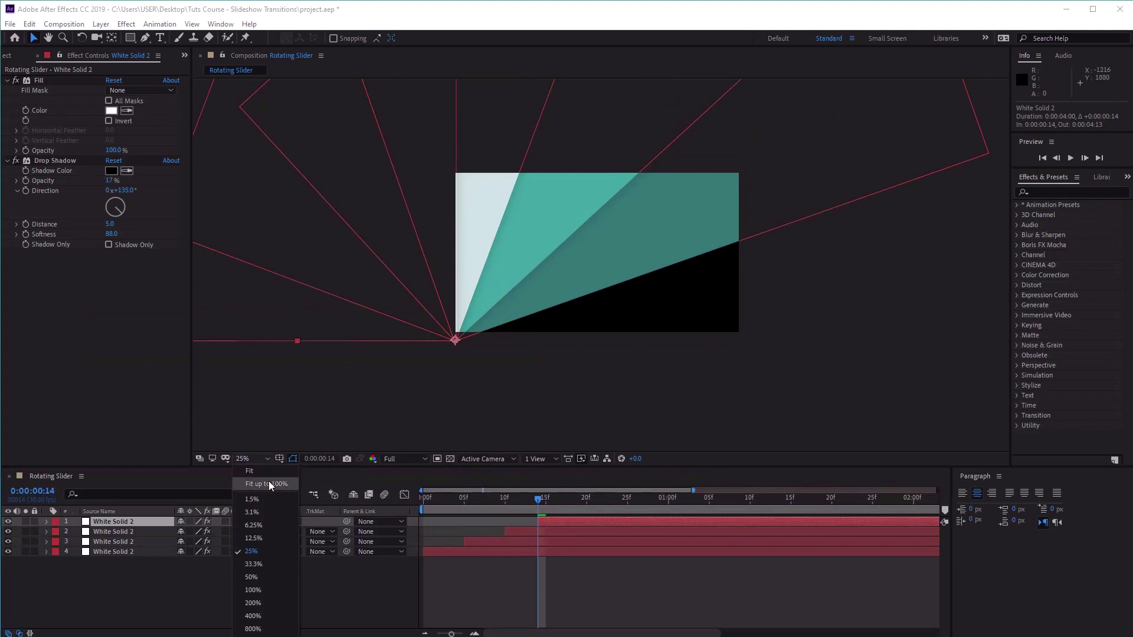
{"action": "left_click", "coordinate": [269, 482]}
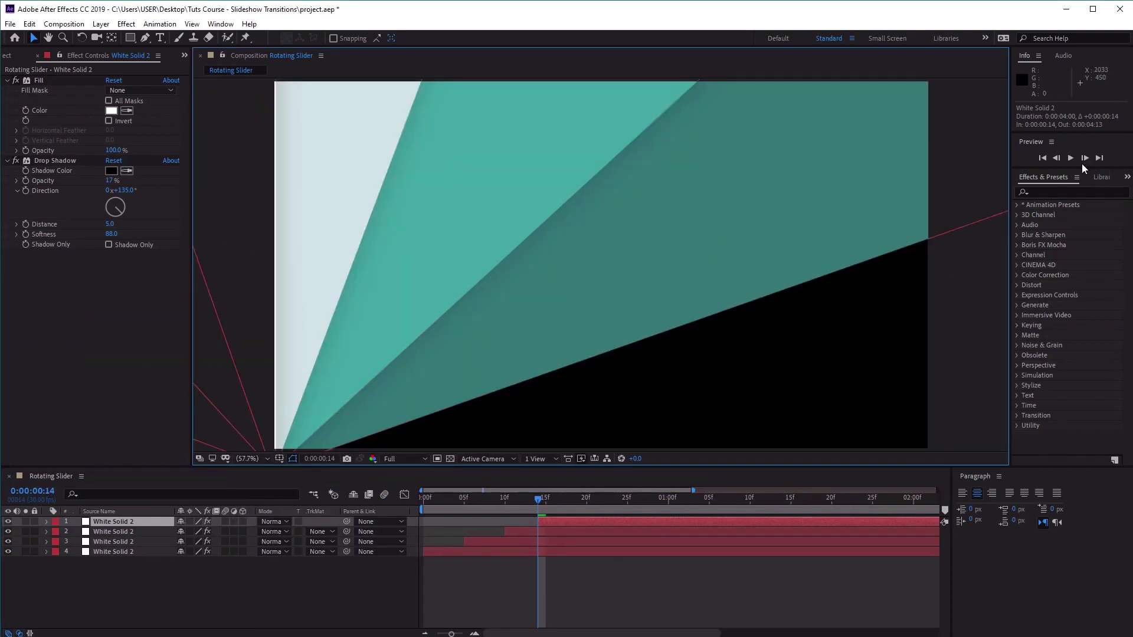
{"action": "left_click_drag", "start_coordinate": [527, 500], "coordinate": [273, 499]}
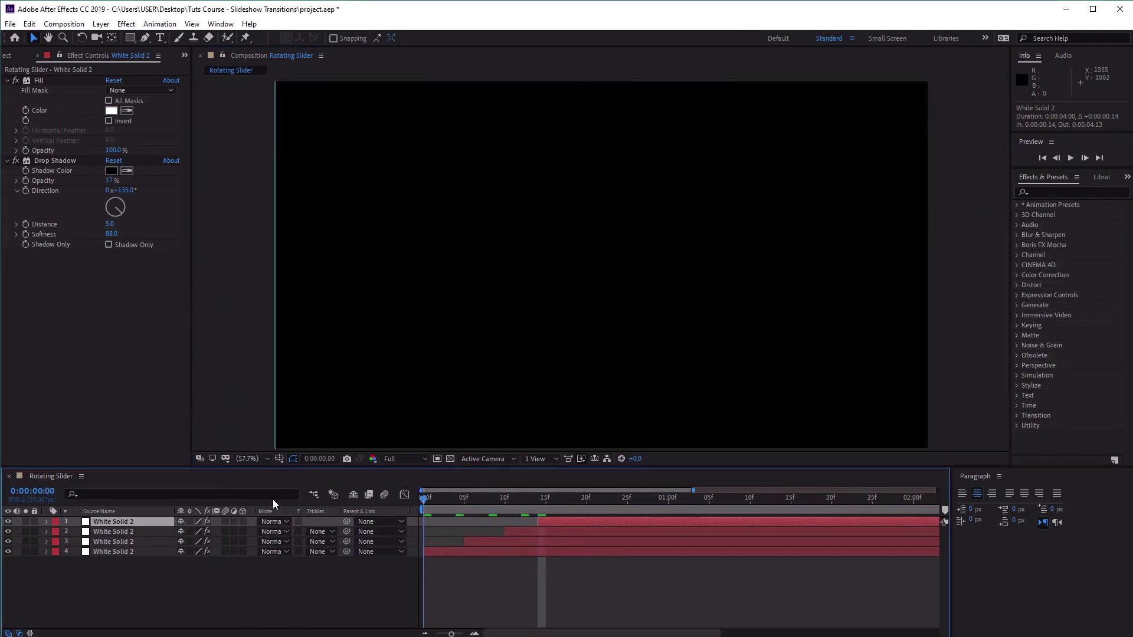
{"action": "left_click", "coordinate": [1074, 160]}
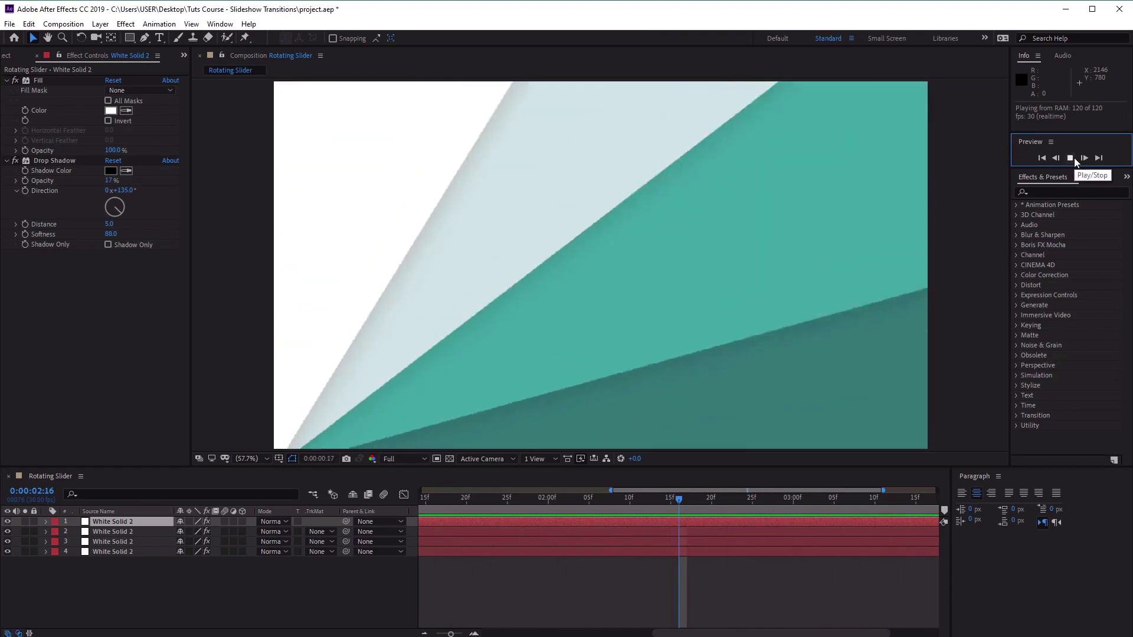
{"action": "left_click", "coordinate": [1071, 158]}
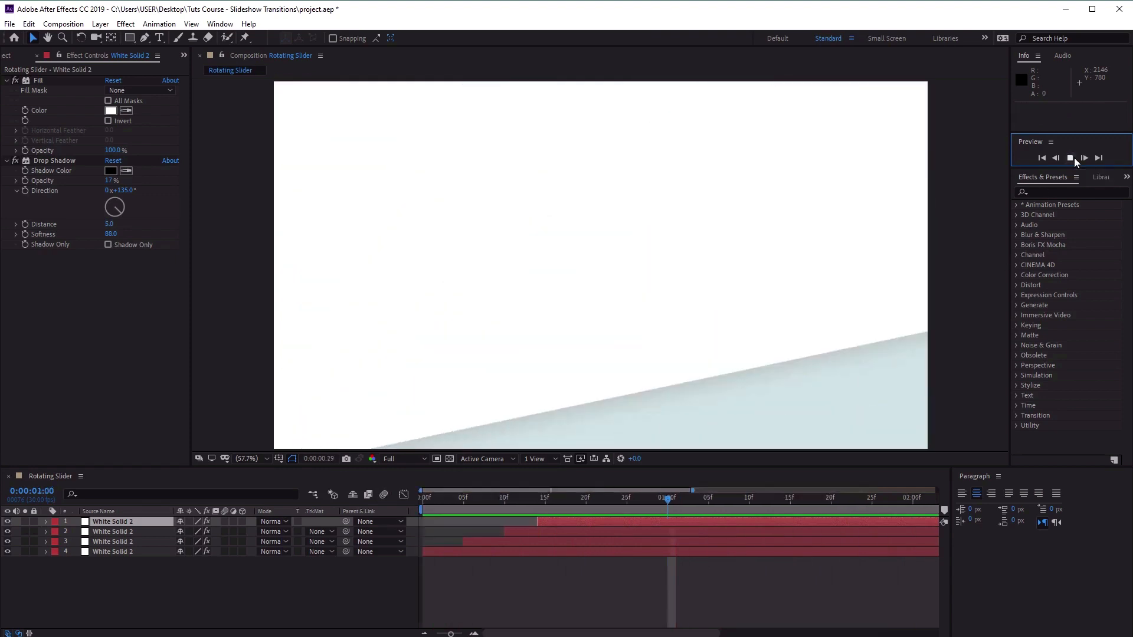
Close the Rotating Slider timeline and create a new 1920 x 1080, 30 fps, four-second composition named Diagonal Base.
{"action": "left_click", "coordinate": [121, 480]}
{"action": "left_click", "coordinate": [10, 478]}
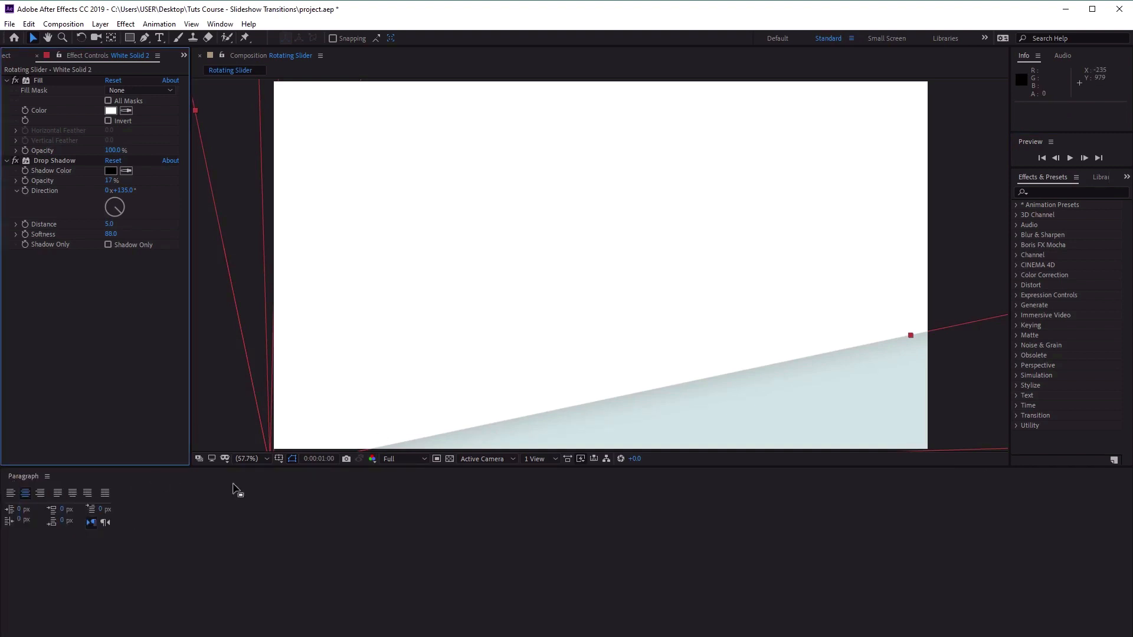
{"action": "left_click", "coordinate": [79, 27]}
{"action": "left_click", "coordinate": [83, 38]}
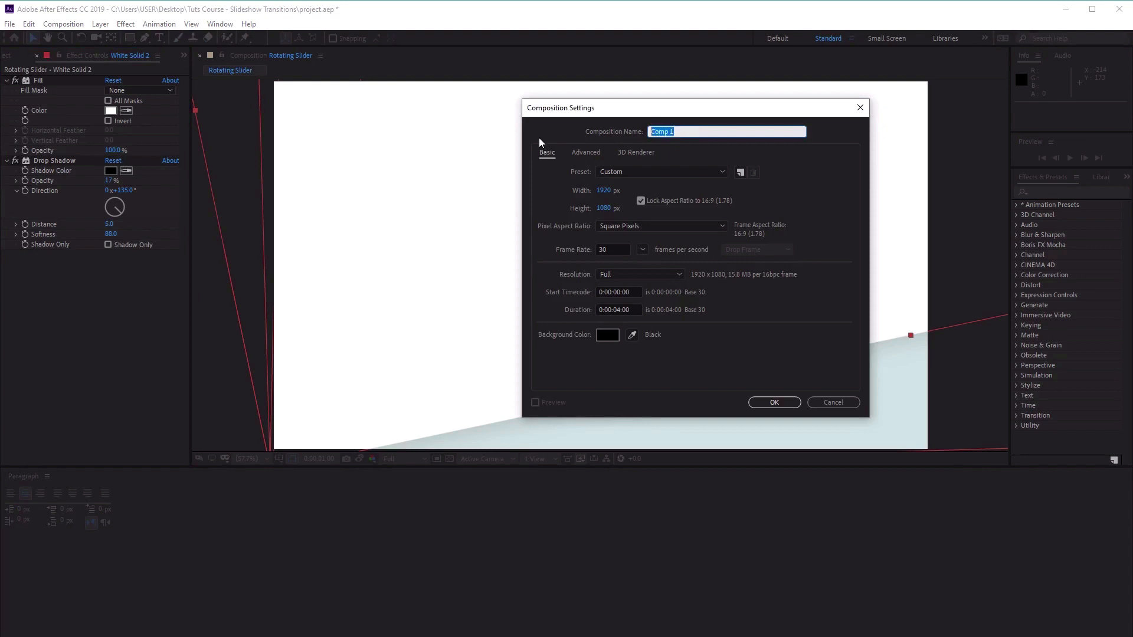
{"action": "type", "text": "Diagonal Base"}
{"action": "left_click", "coordinate": [774, 403]}
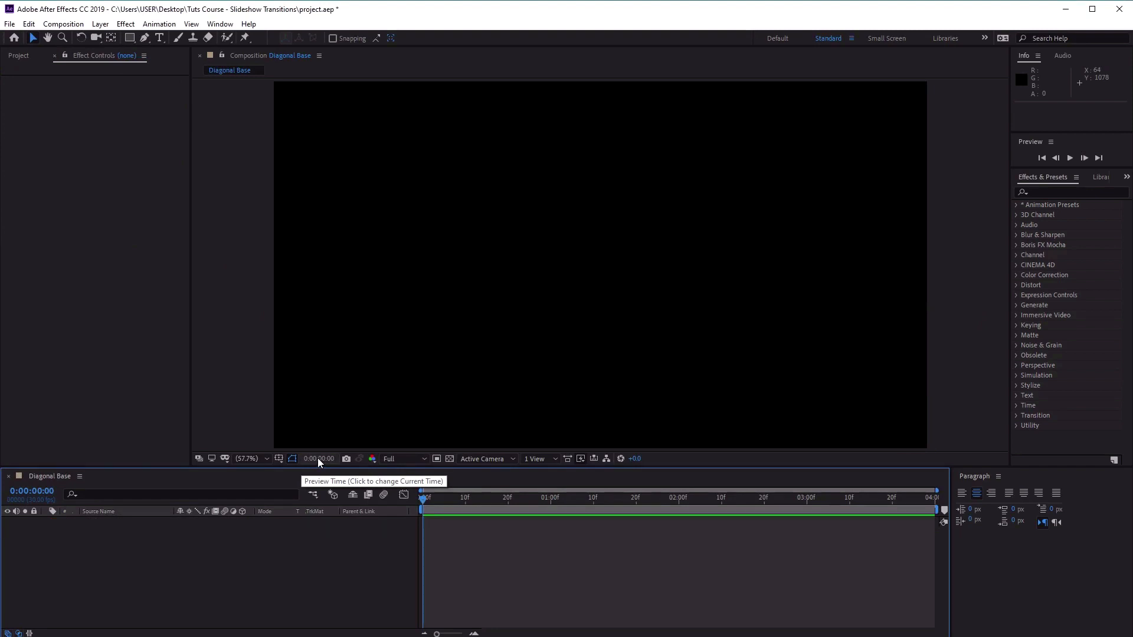
Create a white solid layer at 1920 x 1080 px in the Diagonal Base composition.
{"action": "left_click", "coordinate": [97, 24]}
{"action": "mouse_move", "coordinate": [105, 39]}
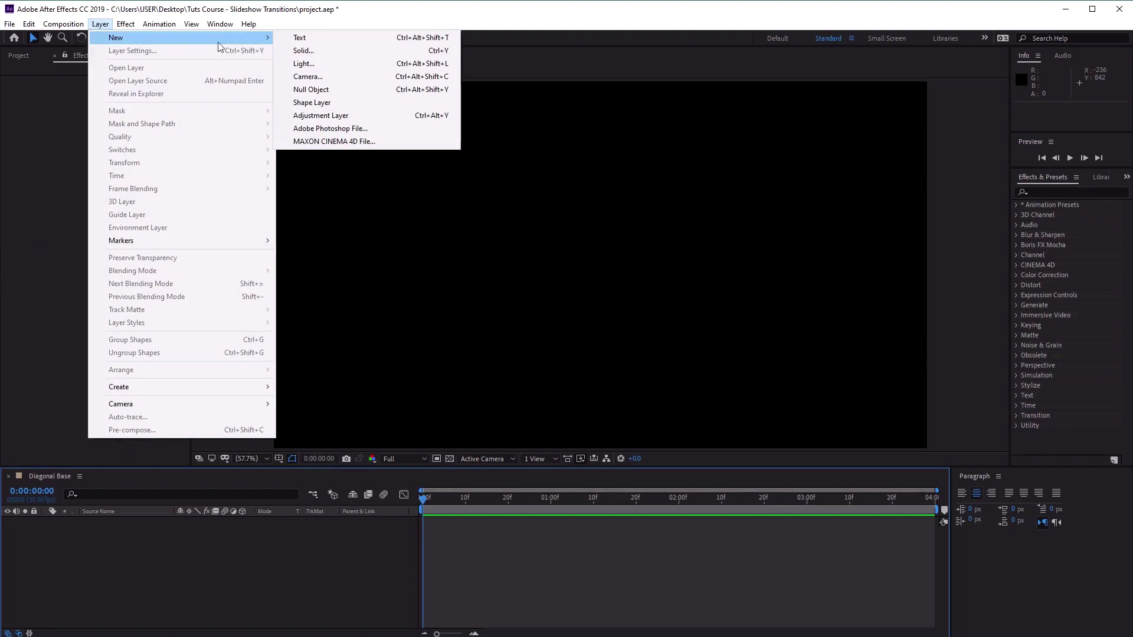
{"action": "left_click", "coordinate": [341, 49]}
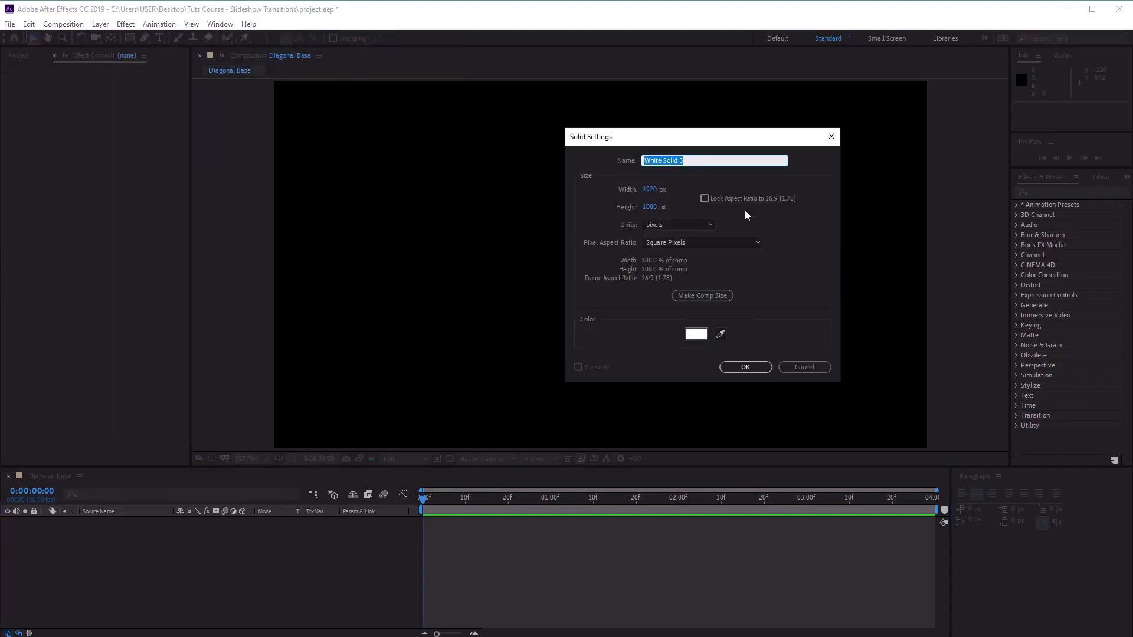
{"action": "left_click", "coordinate": [698, 337]}
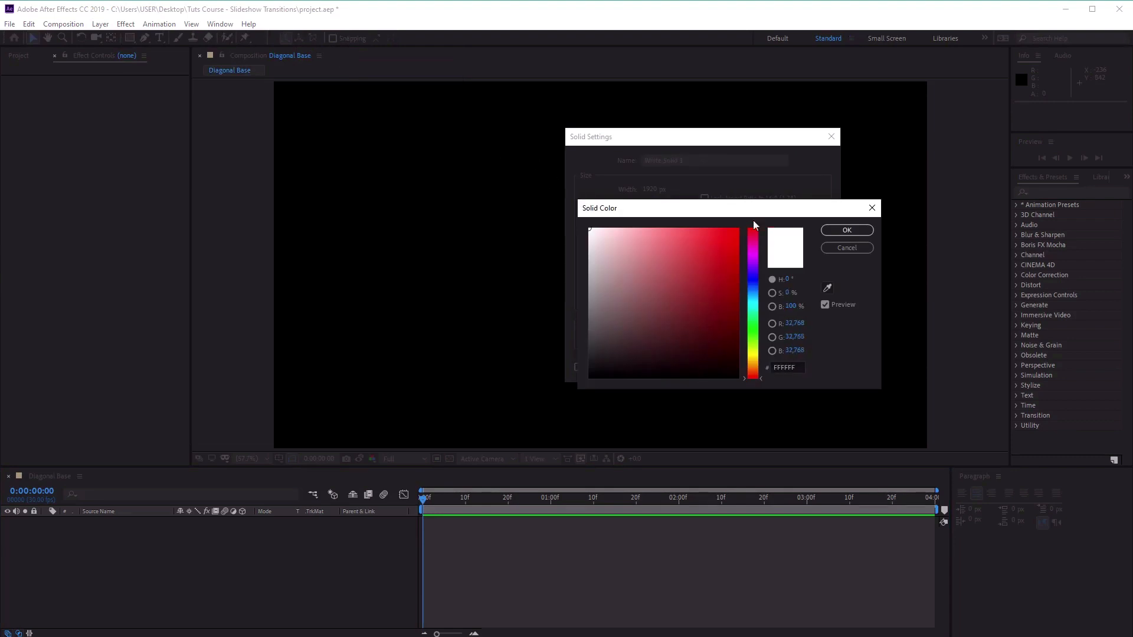
{"action": "left_click", "coordinate": [850, 230]}
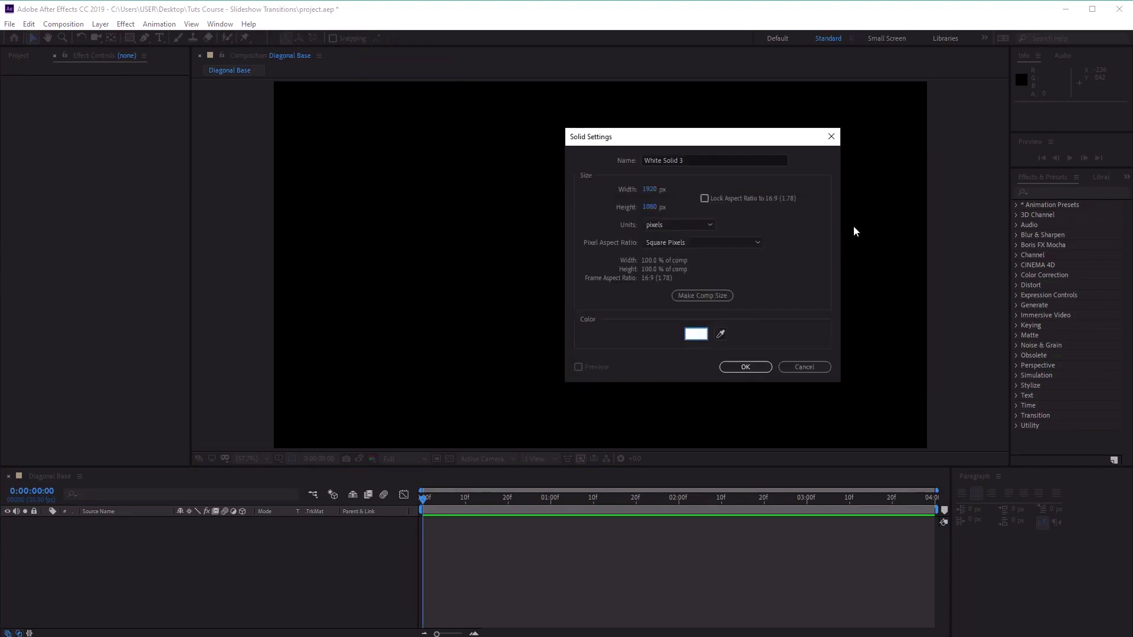
{"action": "left_click", "coordinate": [745, 367]}
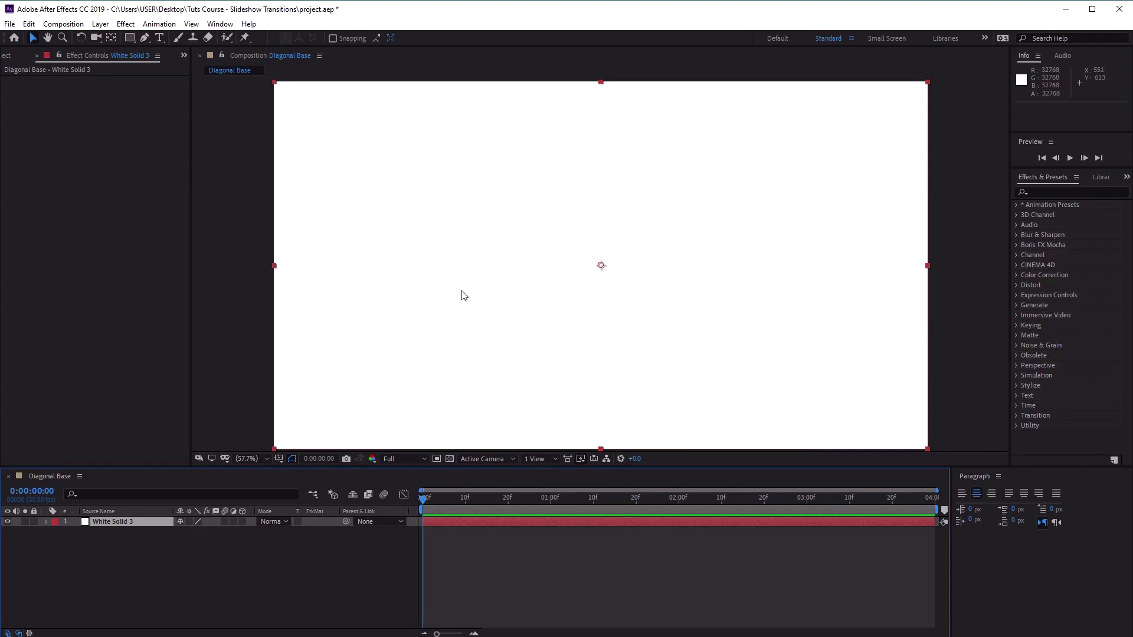
Reveal the white solid's transform properties and set its vertical scale to 175%, keeping the horizontal scale at 100%.
{"action": "left_click", "coordinate": [47, 522]}
{"action": "left_click", "coordinate": [56, 532]}
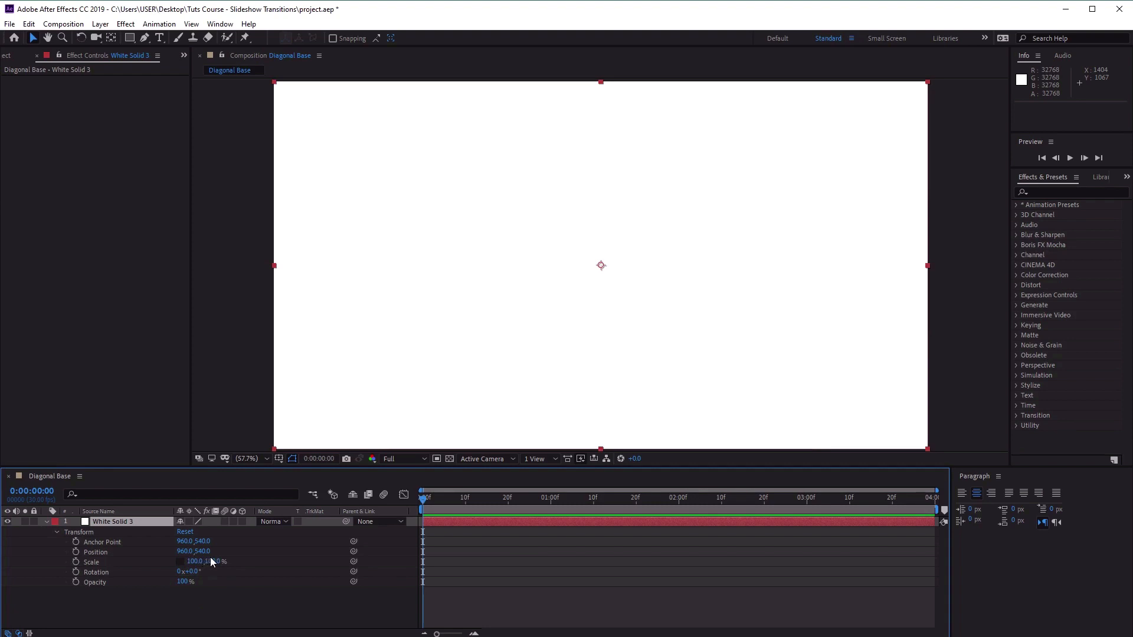
{"action": "left_click", "coordinate": [312, 568]}
{"action": "left_click", "coordinate": [215, 562]}
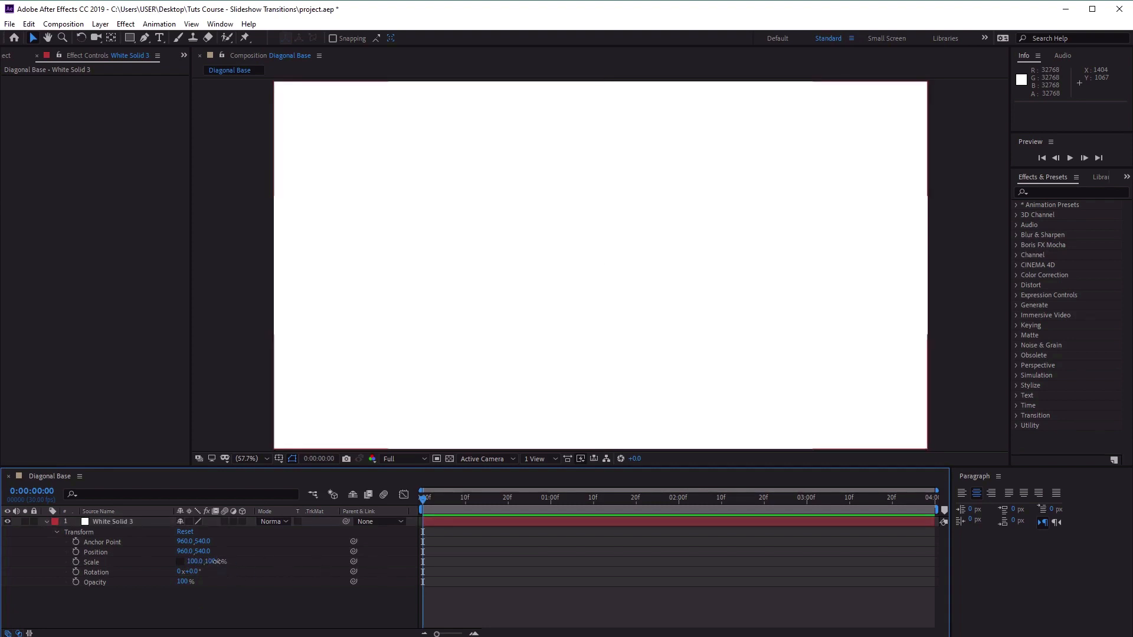
{"action": "type", "text": "175"}
{"action": "key", "text": "Return"}
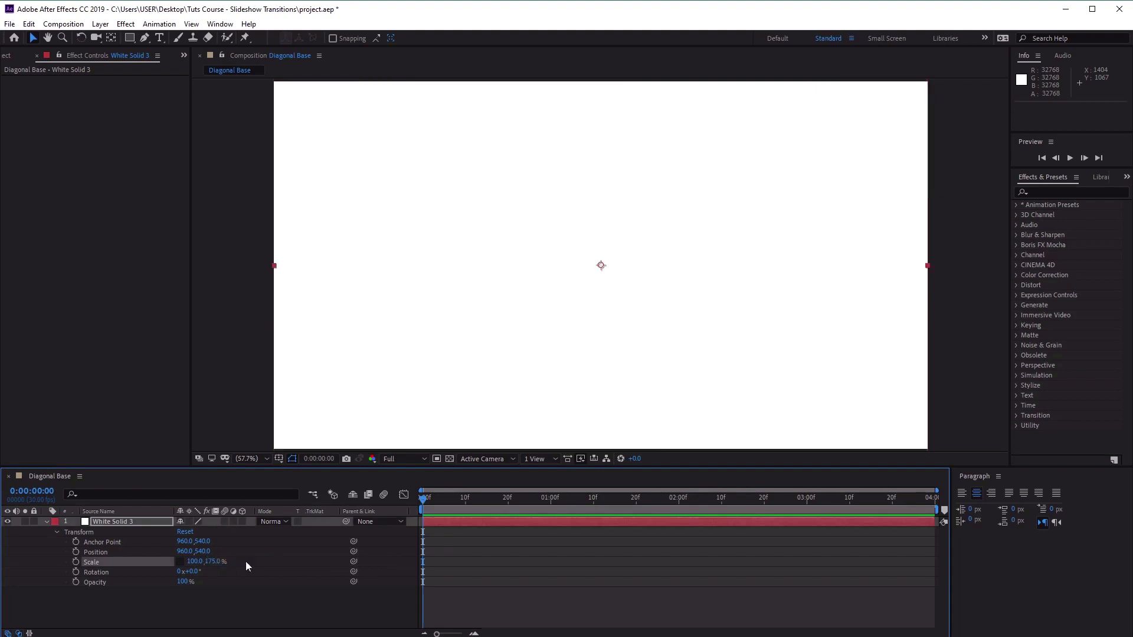
{"action": "scroll", "coordinate": [435, 326], "scroll_direction": "down", "scroll_amount": 5}
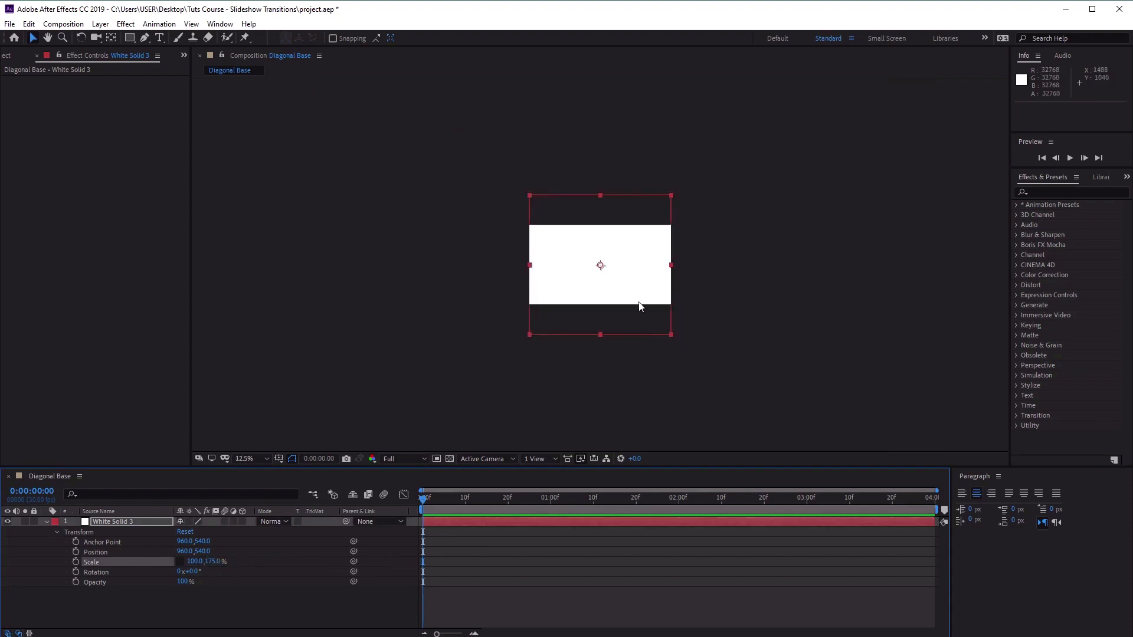
{"action": "scroll", "coordinate": [632, 329], "scroll_direction": "up", "scroll_amount": 2}
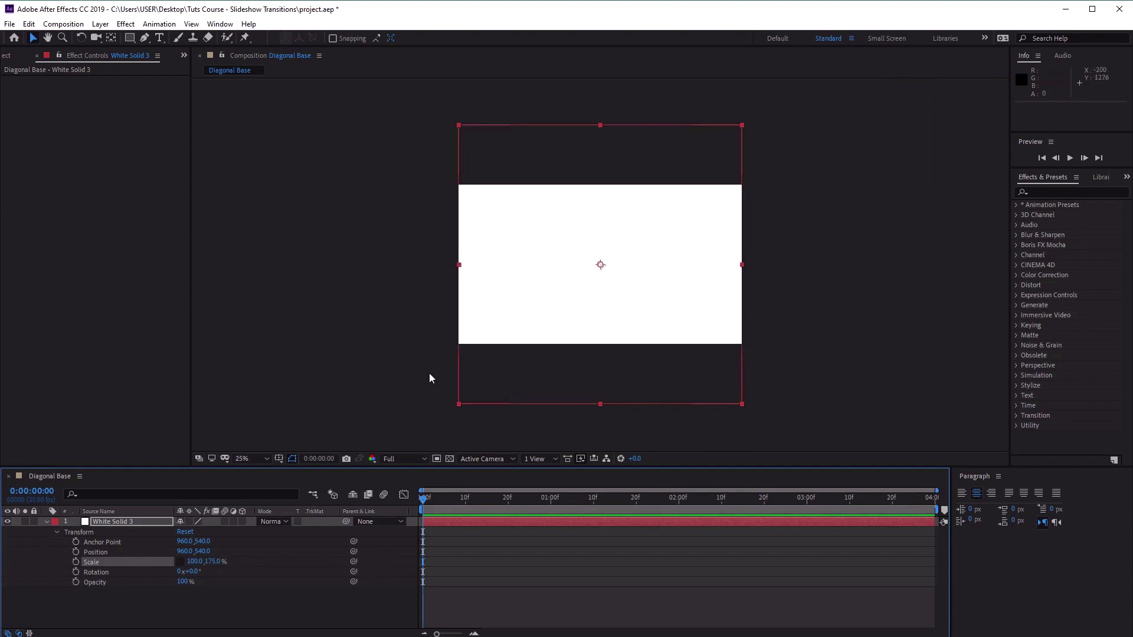
Rotate the white solid by 45° and return to the first frame.
{"action": "left_click", "coordinate": [192, 571]}
{"action": "type", "text": "45"}
{"action": "key", "text": "Return"}
{"action": "left_click_drag", "start_coordinate": [425, 500], "coordinate": [248, 478]}
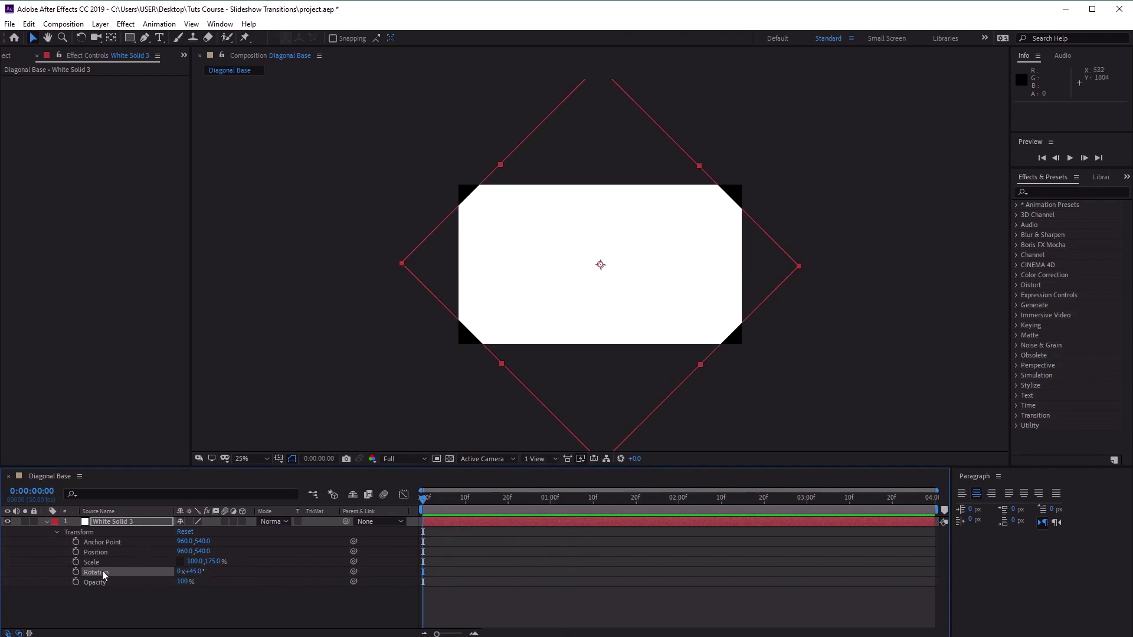
Add a Position keyframe at 0:00:00:00 that places the white solid outside the frame at -563, 1909.
{"action": "left_click", "coordinate": [76, 552]}
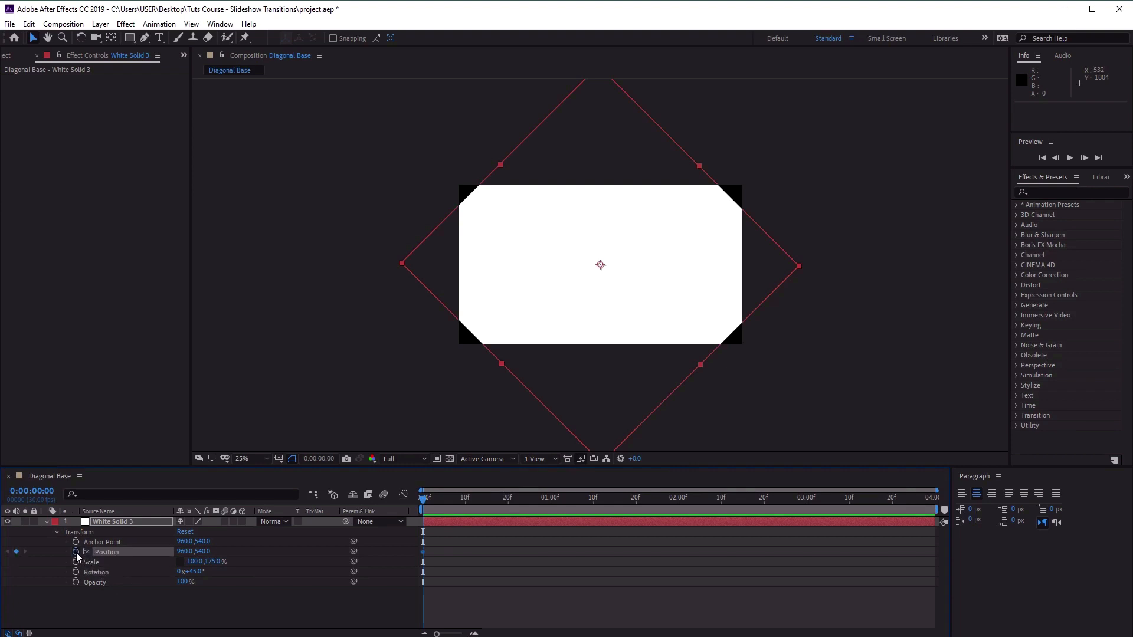
{"action": "left_click", "coordinate": [188, 551]}
{"action": "type", "text": "-563"}
{"action": "left_click", "coordinate": [211, 552]}
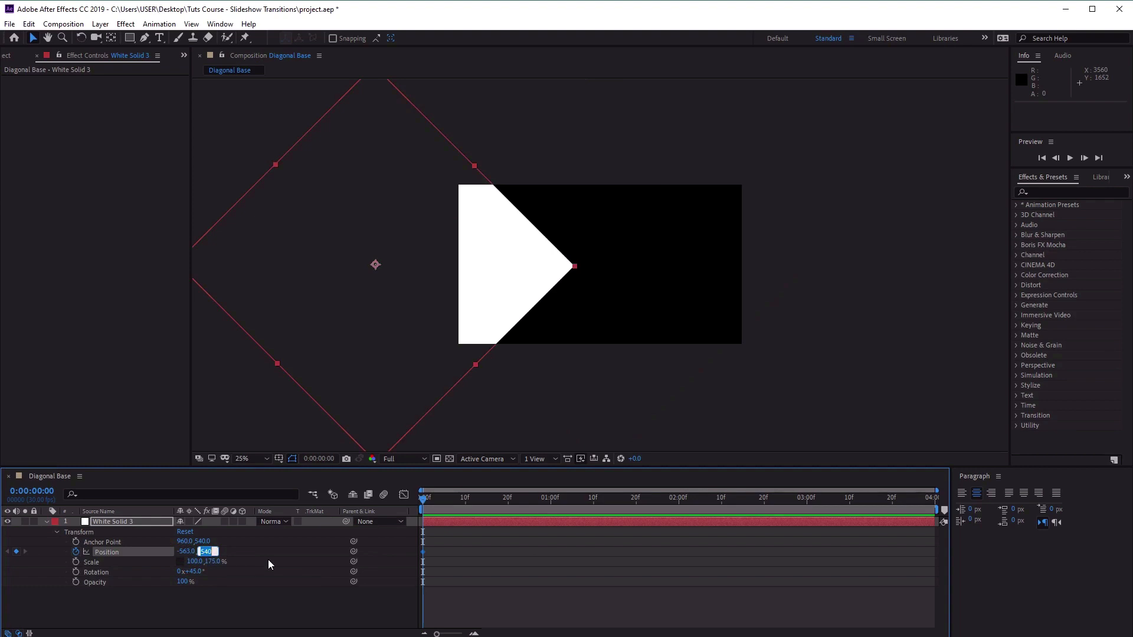
{"action": "type", "text": "1909"}
{"action": "key", "text": "Return"}
{"action": "key", "text": "comma"}
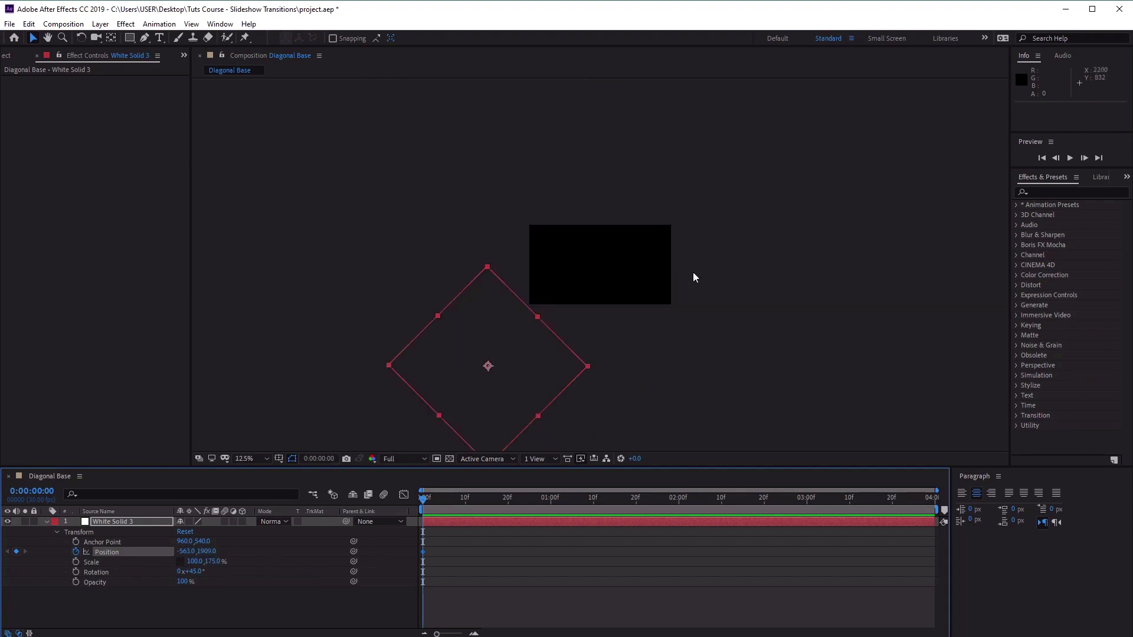
{"action": "left_click_drag", "start_coordinate": [645, 353], "coordinate": [657, 309]}
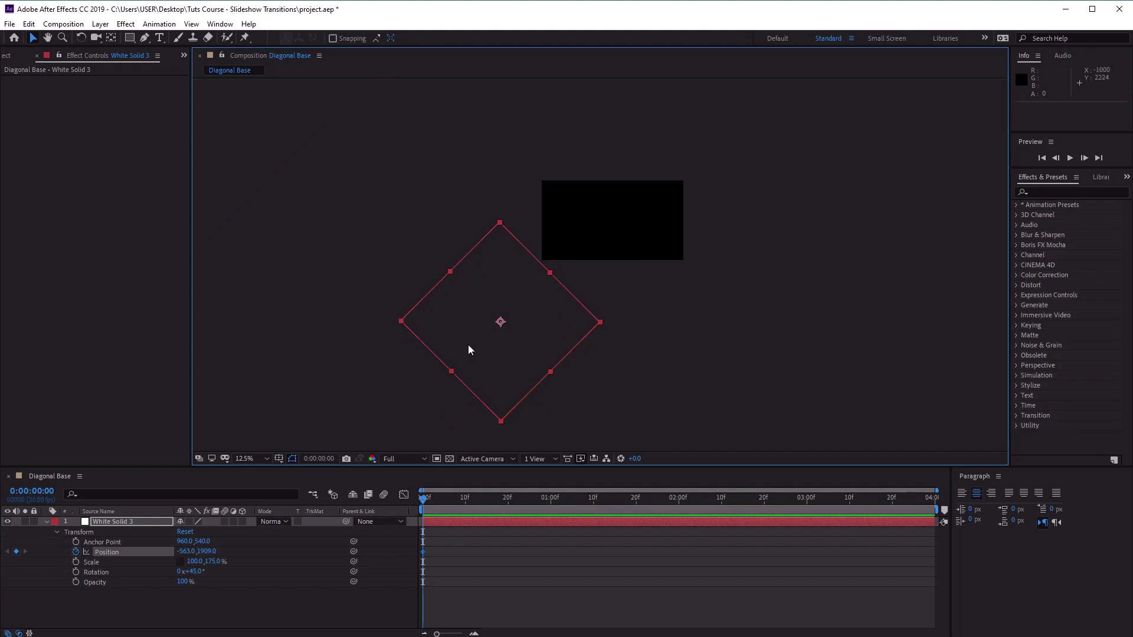
{"action": "left_click", "coordinate": [501, 593]}
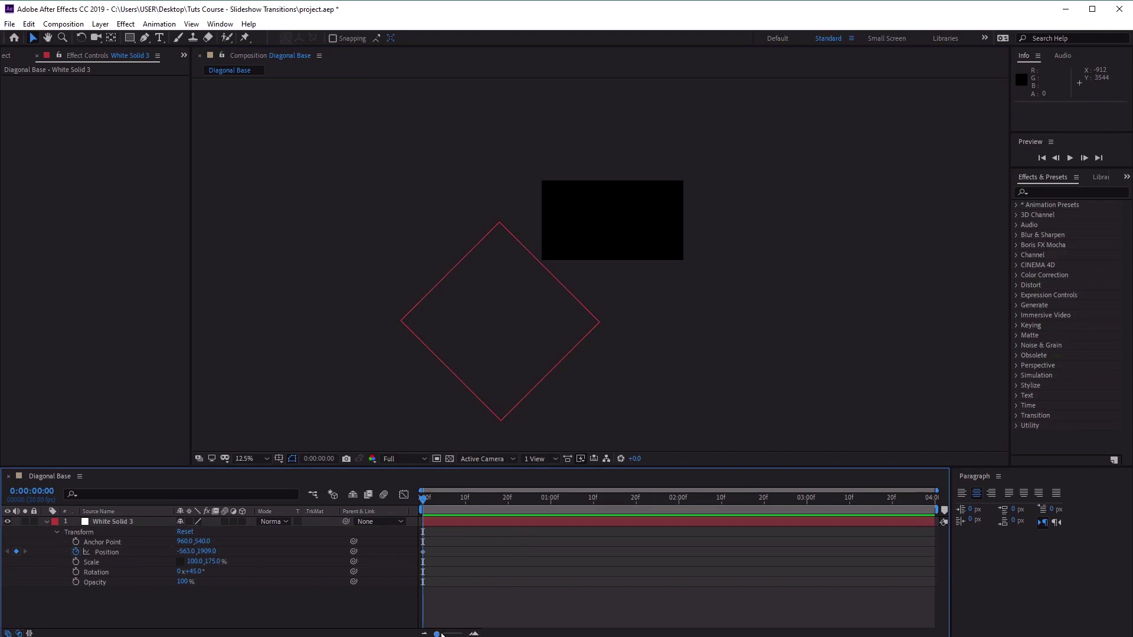
Add a Position keyframe at 0:00:00:23 that moves the white solid to 189, 1125.
{"action": "left_click_drag", "start_coordinate": [441, 634], "coordinate": [454, 634]}
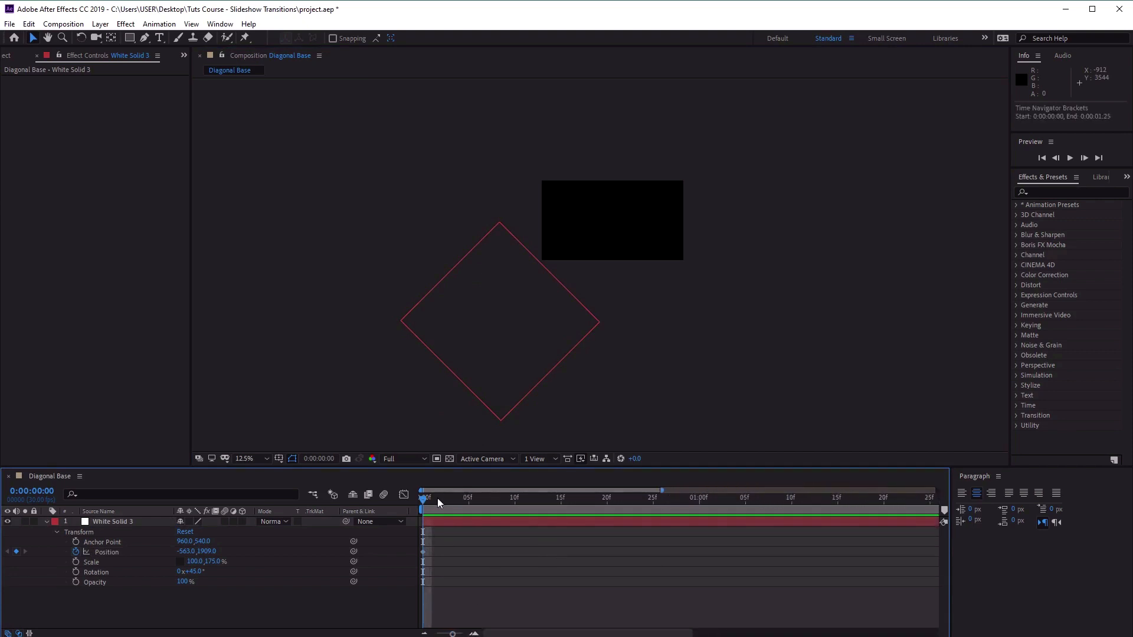
{"action": "left_click_drag", "start_coordinate": [429, 498], "coordinate": [369, 497]}
{"action": "left_click_drag", "start_coordinate": [440, 498], "coordinate": [632, 508]}
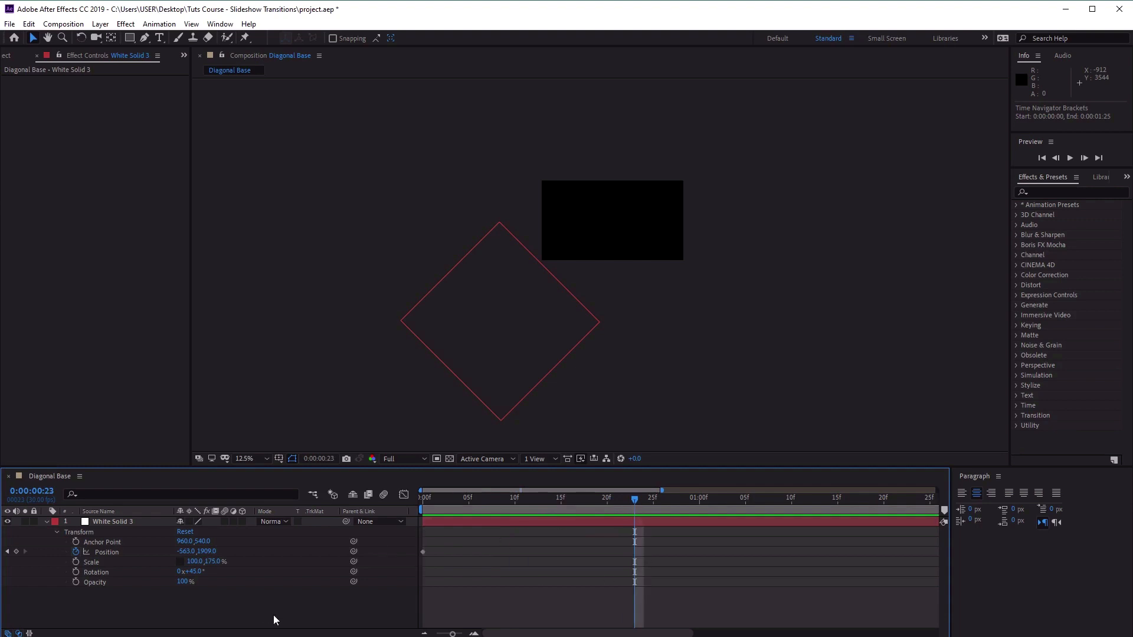
{"action": "left_click", "coordinate": [193, 552]}
{"action": "type", "text": "189"}
{"action": "key", "text": "Tab"}
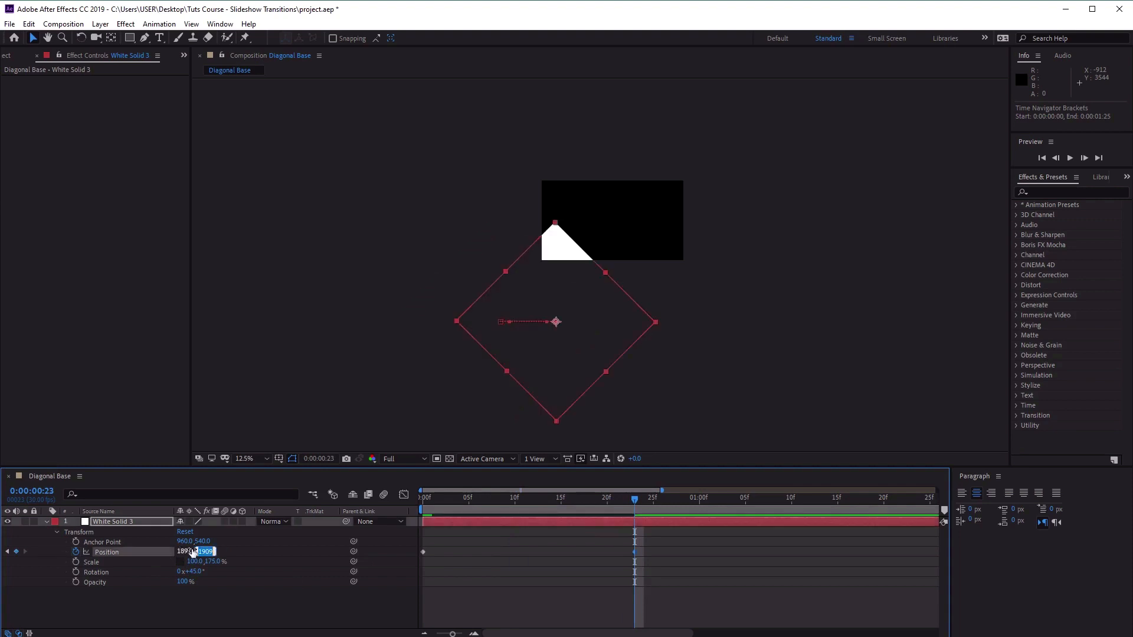
{"action": "type", "text": "1125"}
{"action": "key", "text": "Return"}
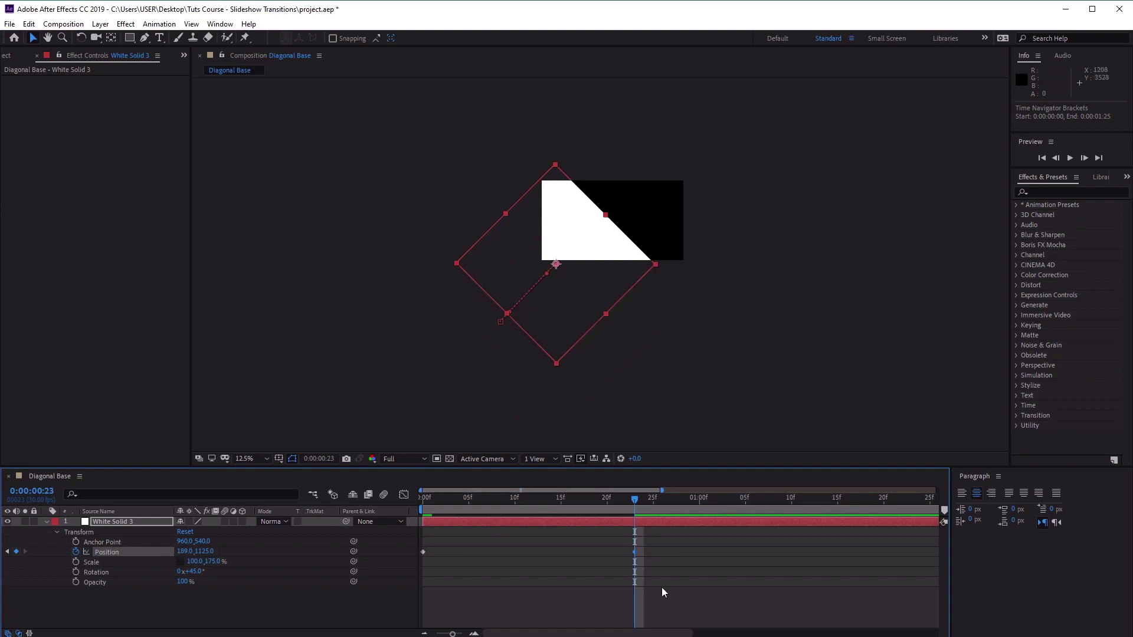
Scrub through the diagonal move, then add a keyframe at 0:00:01:20 that holds the solid's current position.
{"action": "left_click_drag", "start_coordinate": [635, 505], "coordinate": [366, 525]}
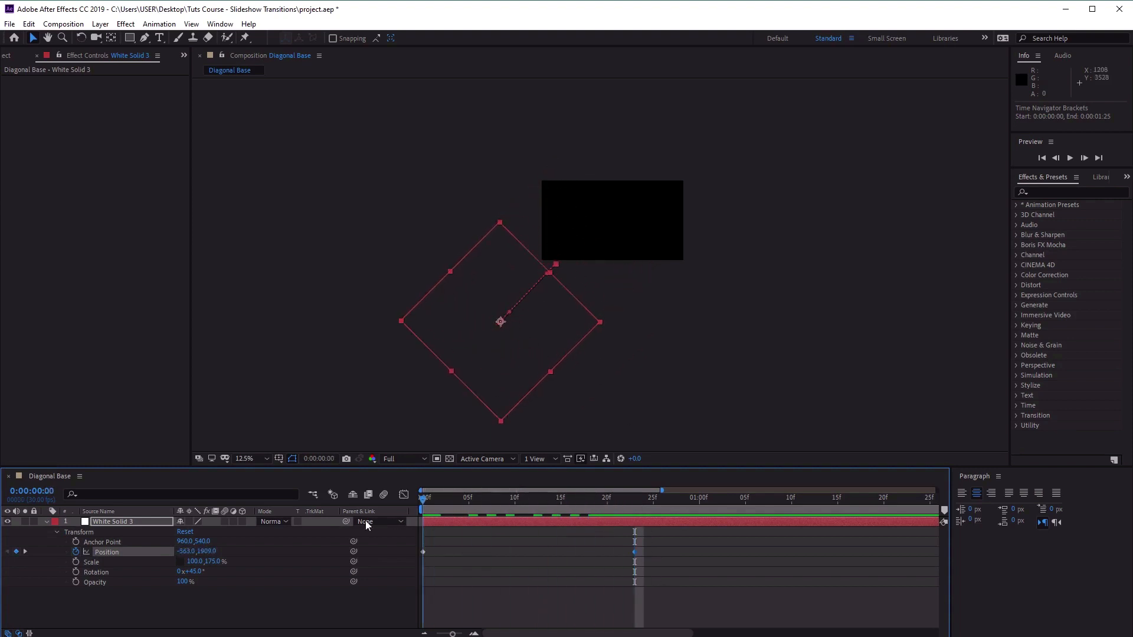
{"action": "left_click_drag", "start_coordinate": [423, 502], "coordinate": [635, 515]}
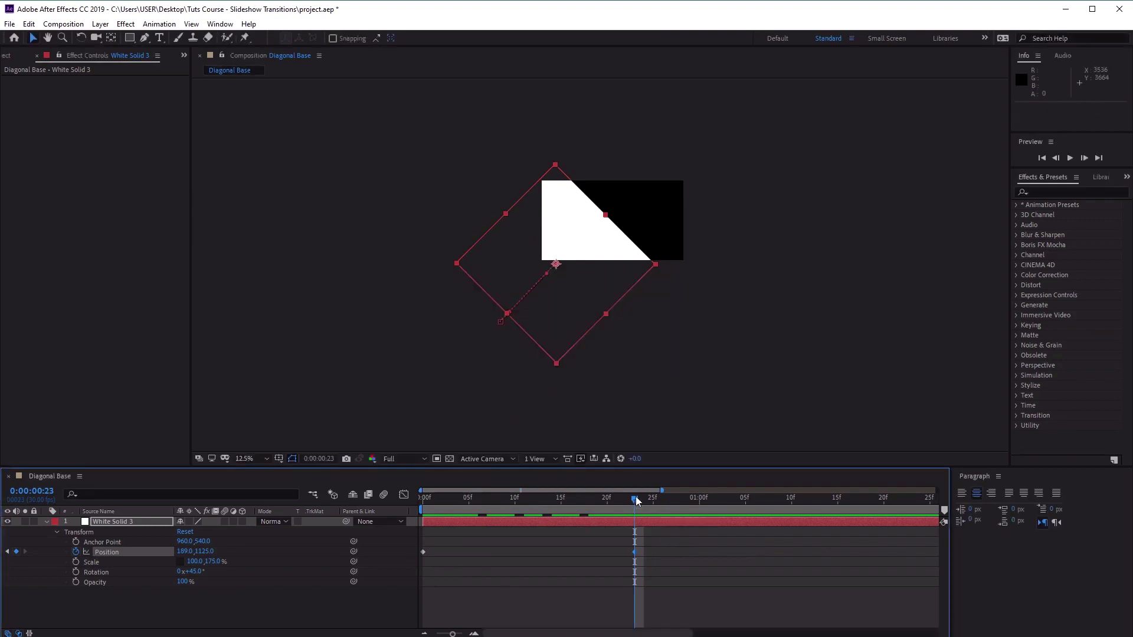
{"action": "left_click_drag", "start_coordinate": [638, 497], "coordinate": [886, 502]}
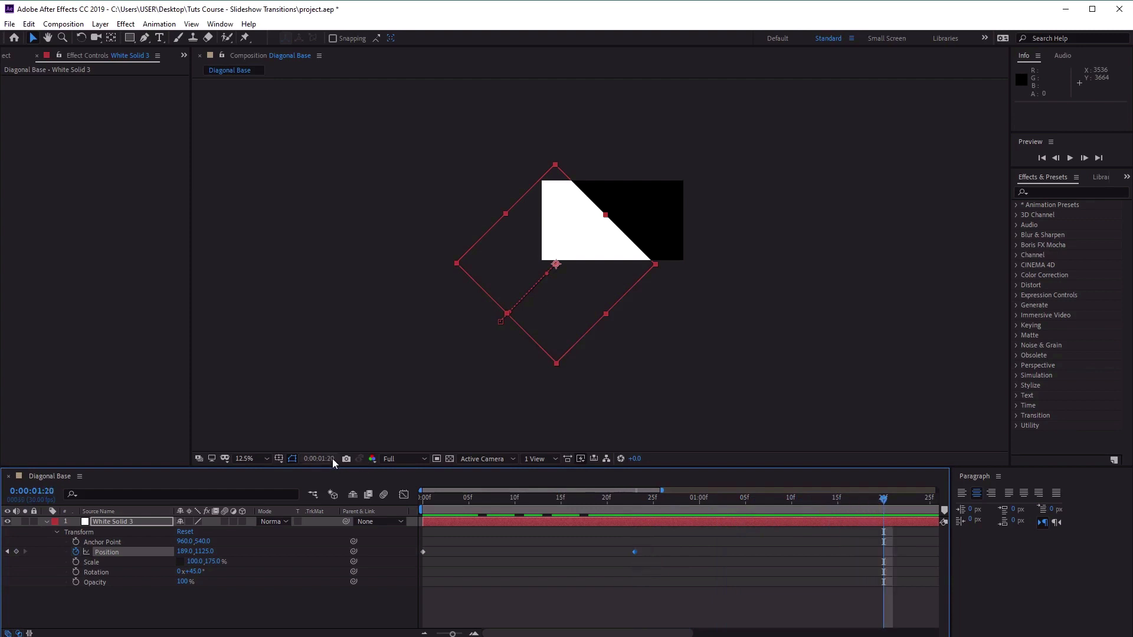
{"action": "left_click", "coordinate": [16, 552]}
Add a Position keyframe at 0:00:02:11 that moves the white solid back out of frame to -695, 1869.
{"action": "left_click_drag", "start_coordinate": [632, 633], "coordinate": [717, 634]}
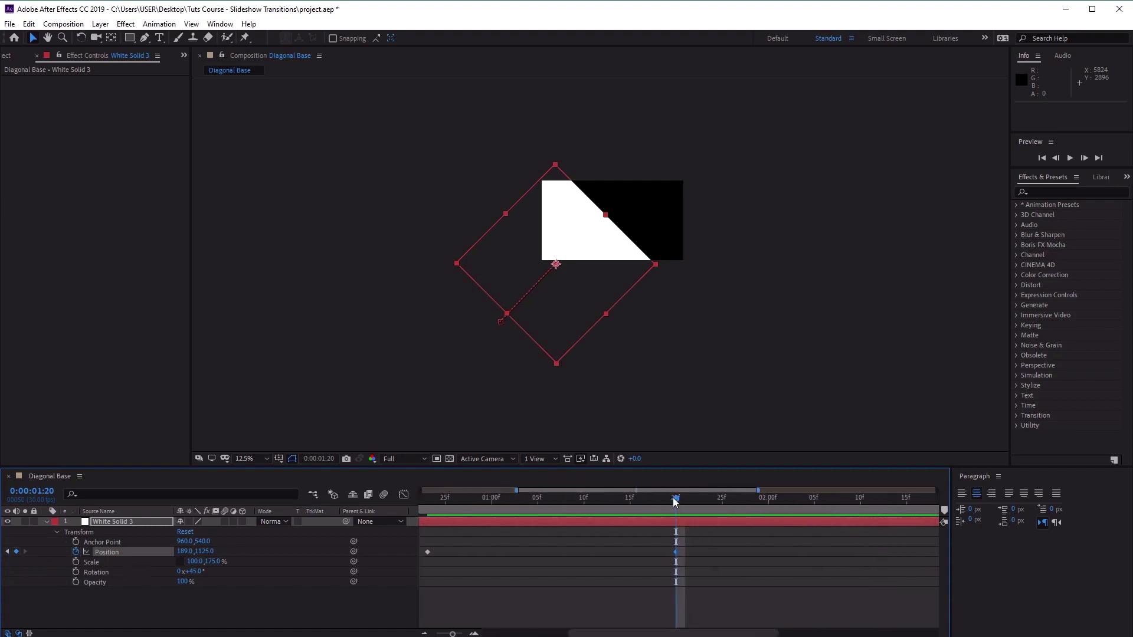
{"action": "left_click_drag", "start_coordinate": [674, 499], "coordinate": [867, 515]}
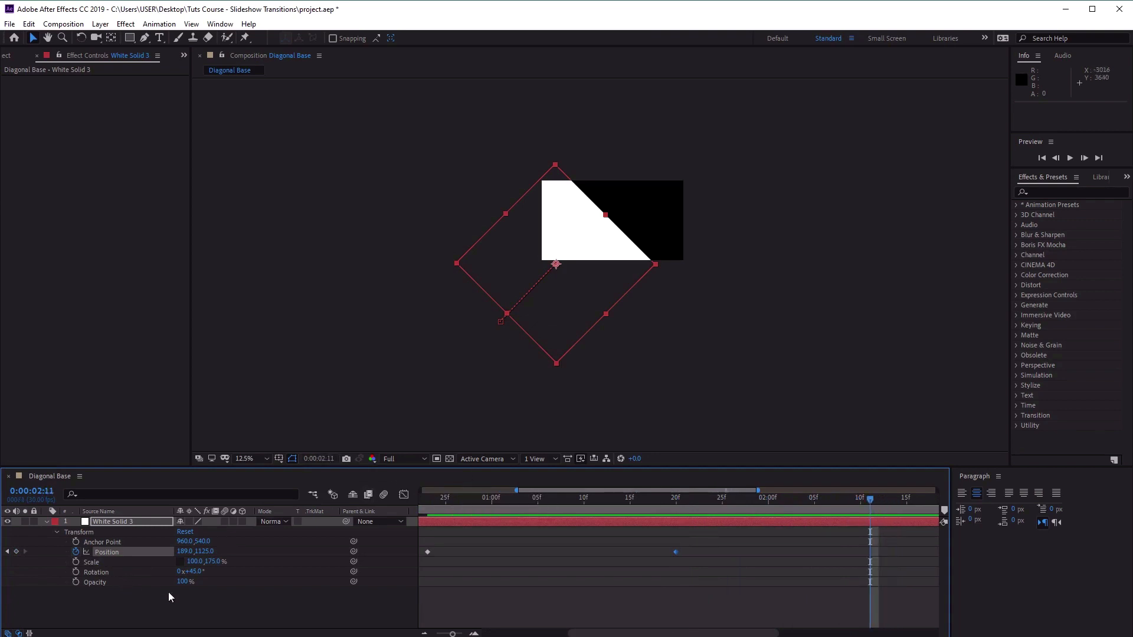
{"action": "left_click", "coordinate": [186, 552]}
{"action": "type", "text": "-695"}
{"action": "key", "text": "Tab"}
{"action": "type", "text": "18"}
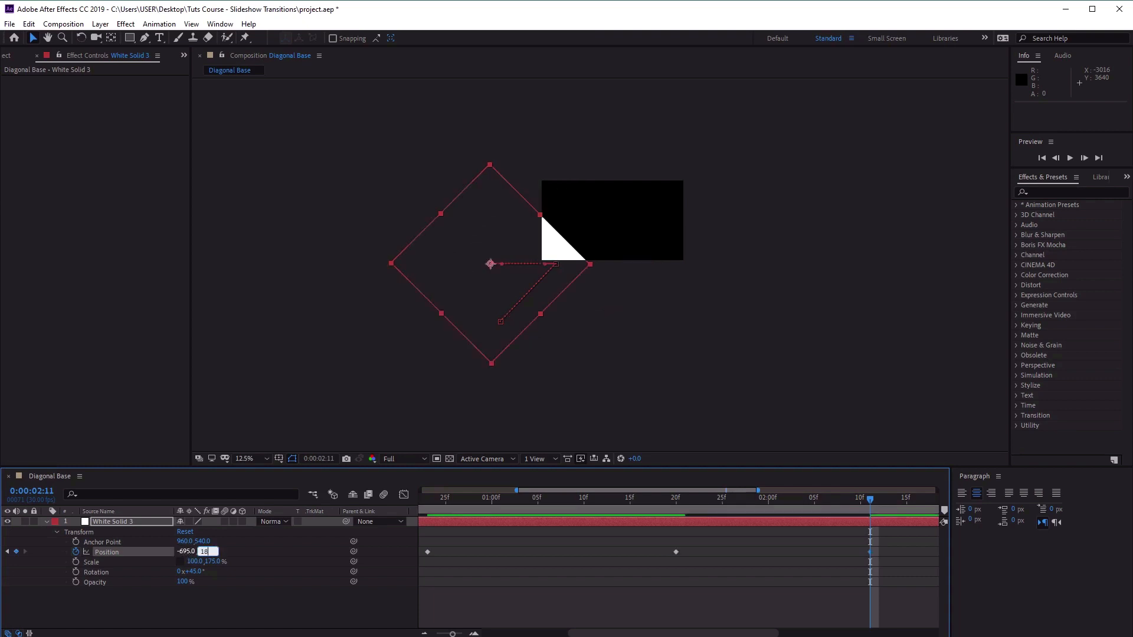
{"action": "type", "text": "69"}
{"action": "key", "text": "Return"}
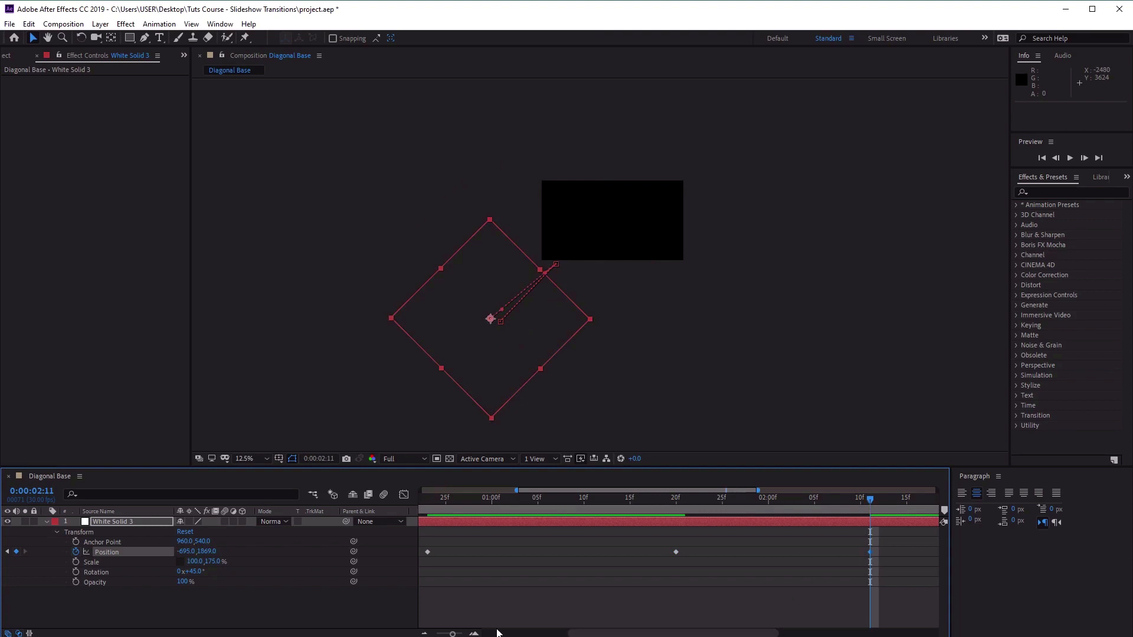
Scrub back through the whole position animation to the first frame.
{"action": "left_click_drag", "start_coordinate": [453, 634], "coordinate": [449, 635]}
{"action": "left_click_drag", "start_coordinate": [684, 505], "coordinate": [242, 512]}
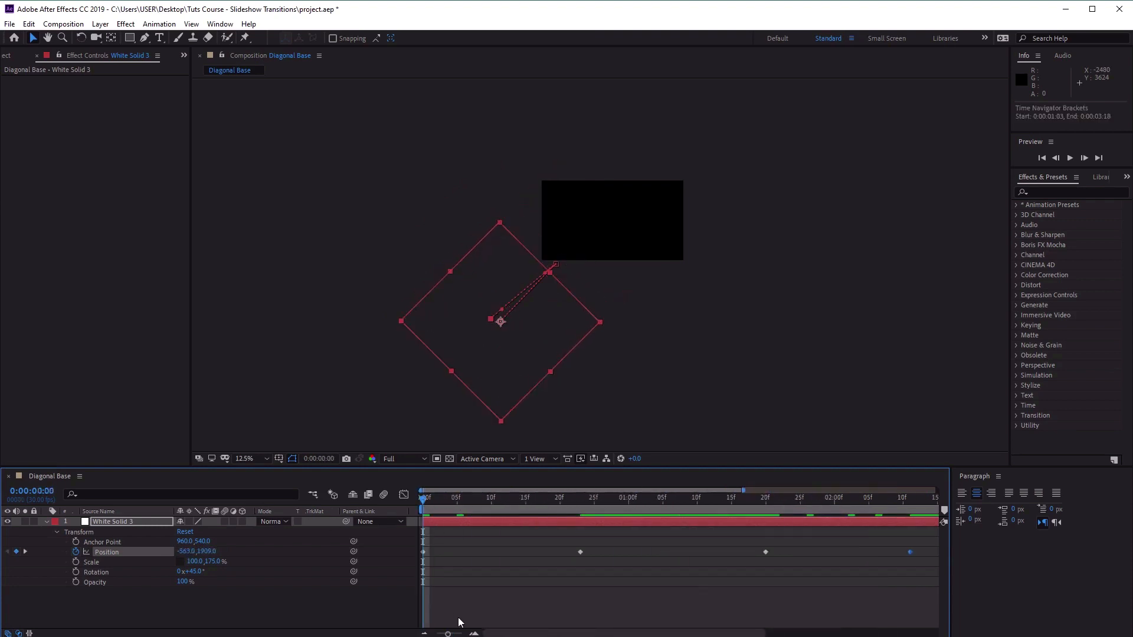
{"action": "left_click_drag", "start_coordinate": [447, 633], "coordinate": [435, 634]}
{"action": "left_click_drag", "start_coordinate": [425, 500], "coordinate": [326, 547]}
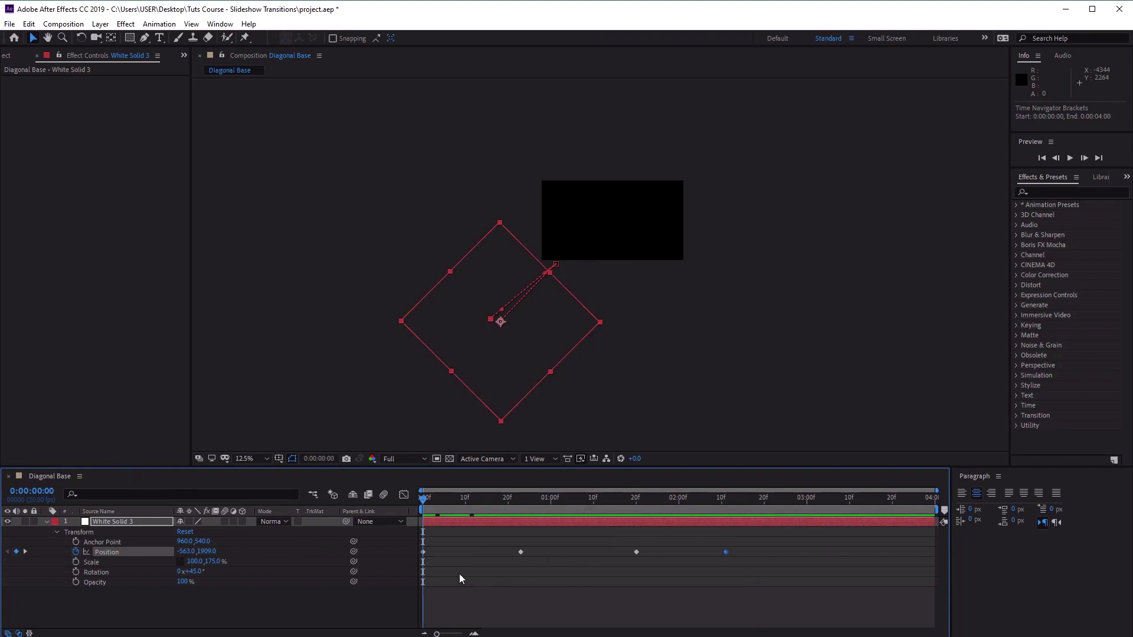
Apply Easy Ease Out to the Position keyframe at 0:00:00:00.
{"action": "left_click", "coordinate": [423, 551]}
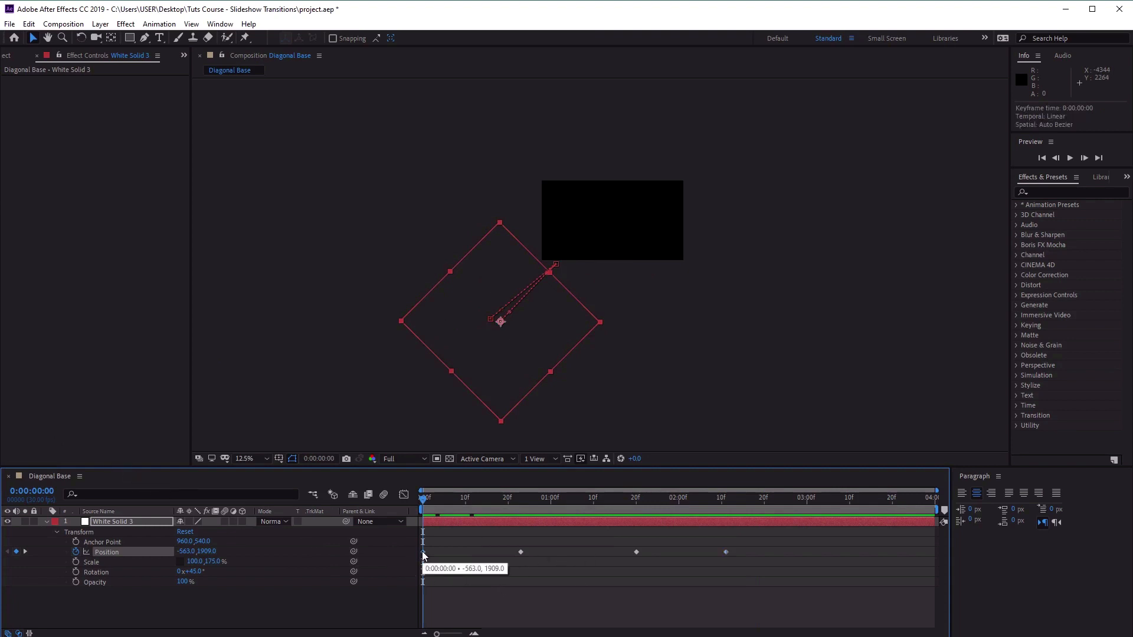
{"action": "left_click_drag", "start_coordinate": [522, 469], "coordinate": [520, 304]}
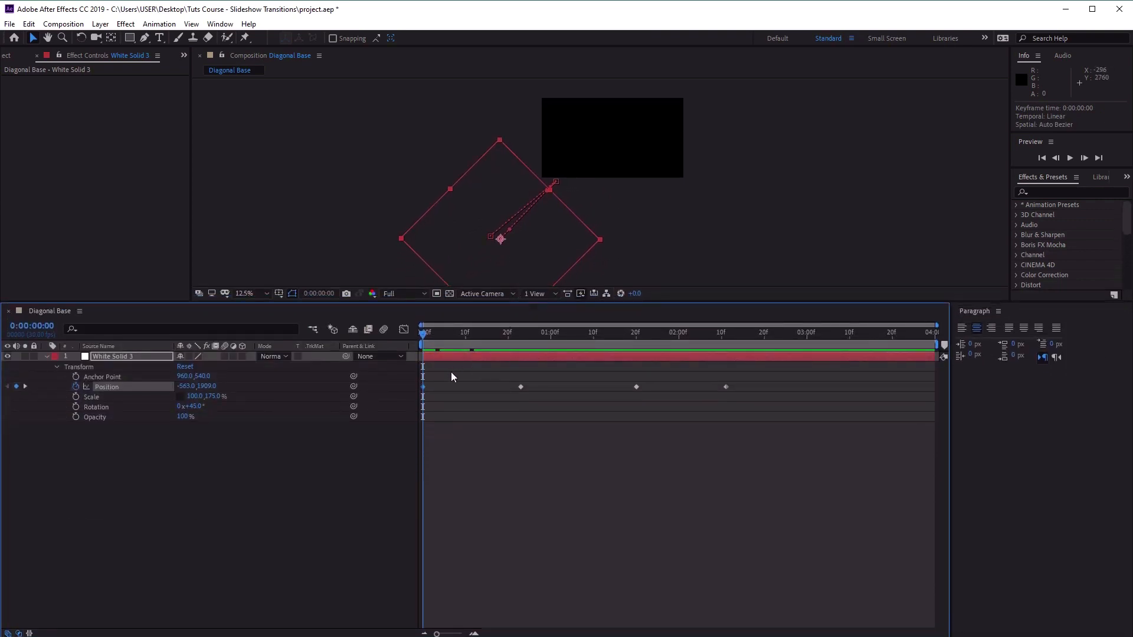
{"action": "right_click", "coordinate": [423, 387]}
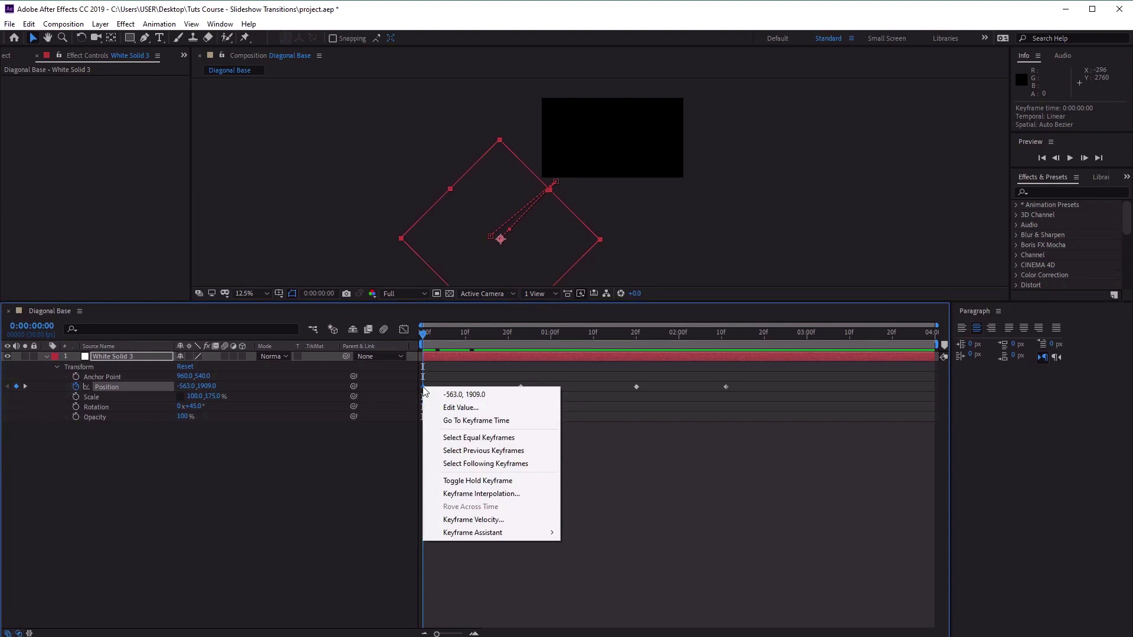
{"action": "mouse_move", "coordinate": [526, 534]}
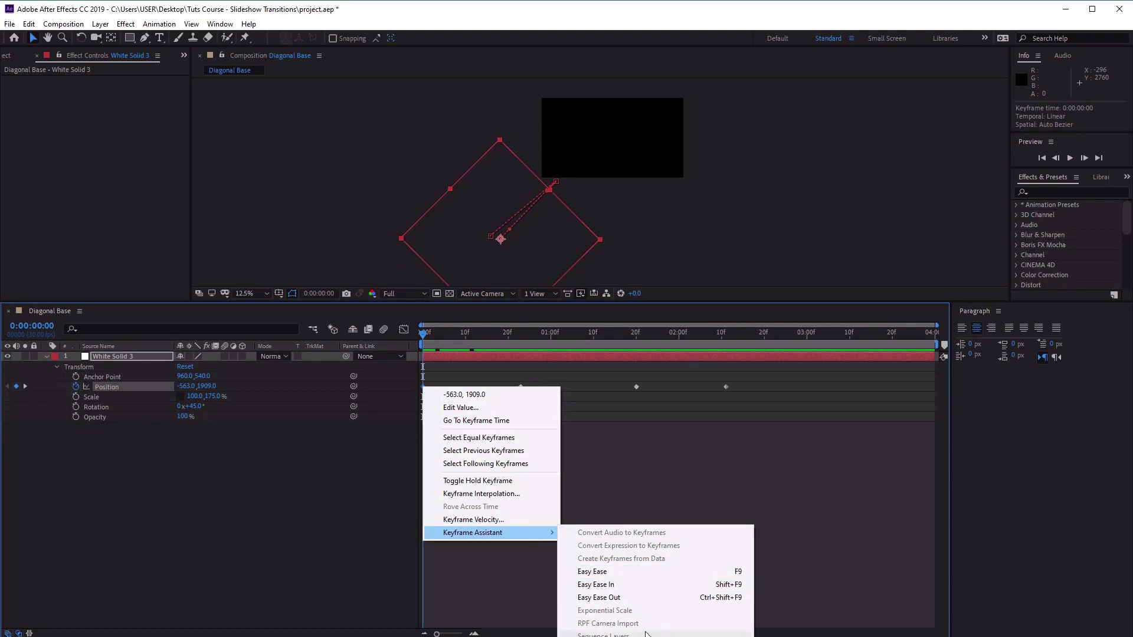
{"action": "left_click", "coordinate": [678, 597]}
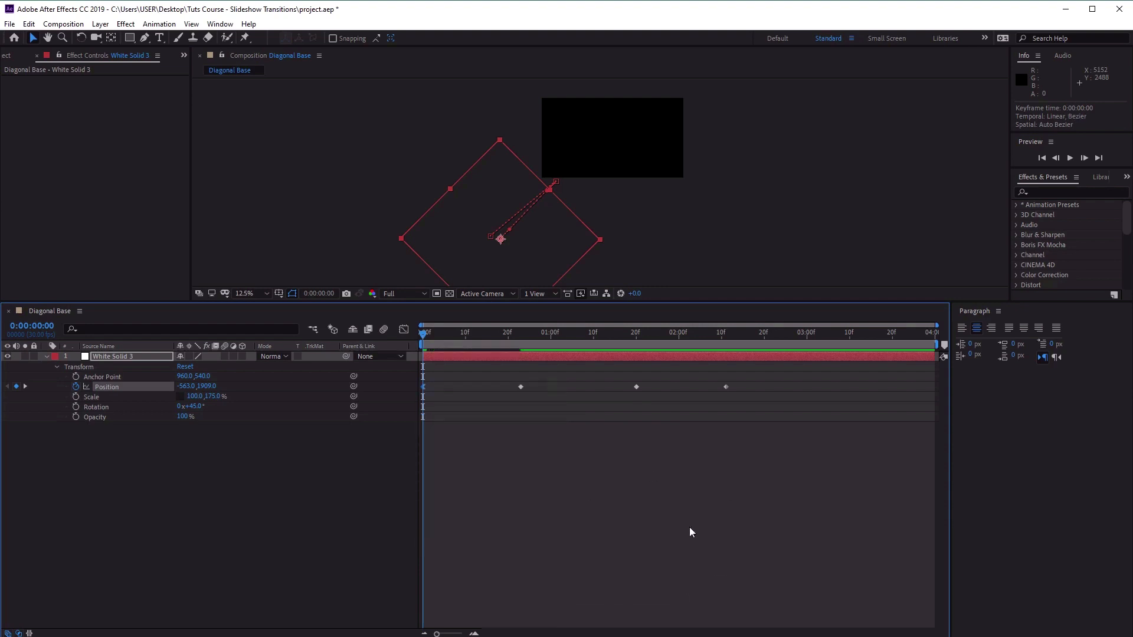
Apply Easy Ease In to the Position keyframe at 0:00:00:23 and Easy Ease Out to the one at 0:00:01:20.
{"action": "right_click", "coordinate": [520, 387]}
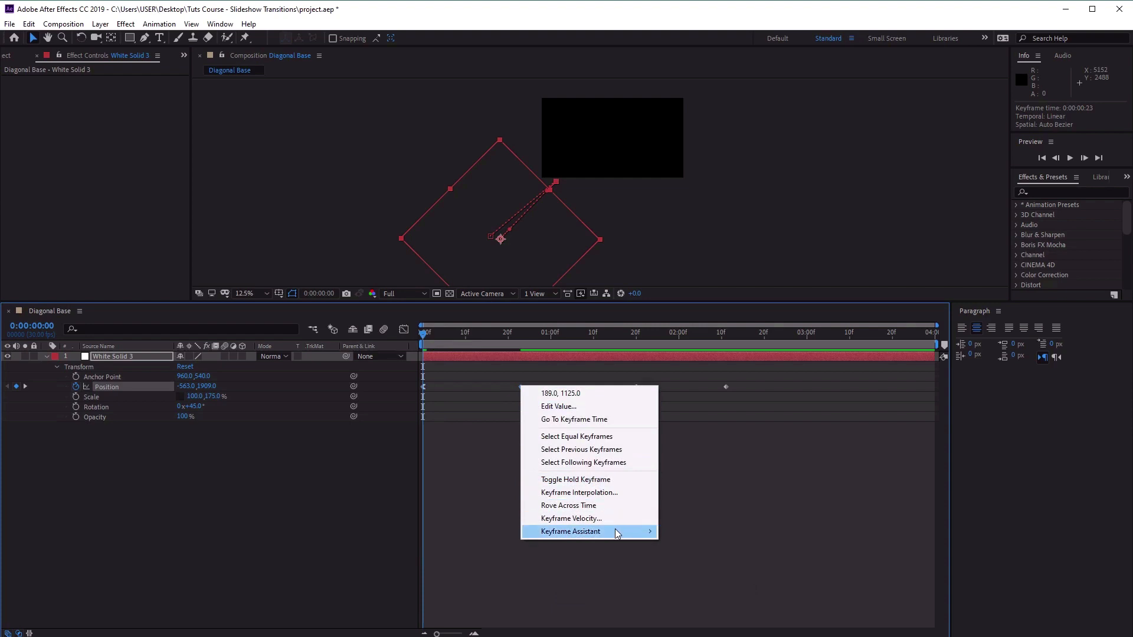
{"action": "mouse_move", "coordinate": [615, 533]}
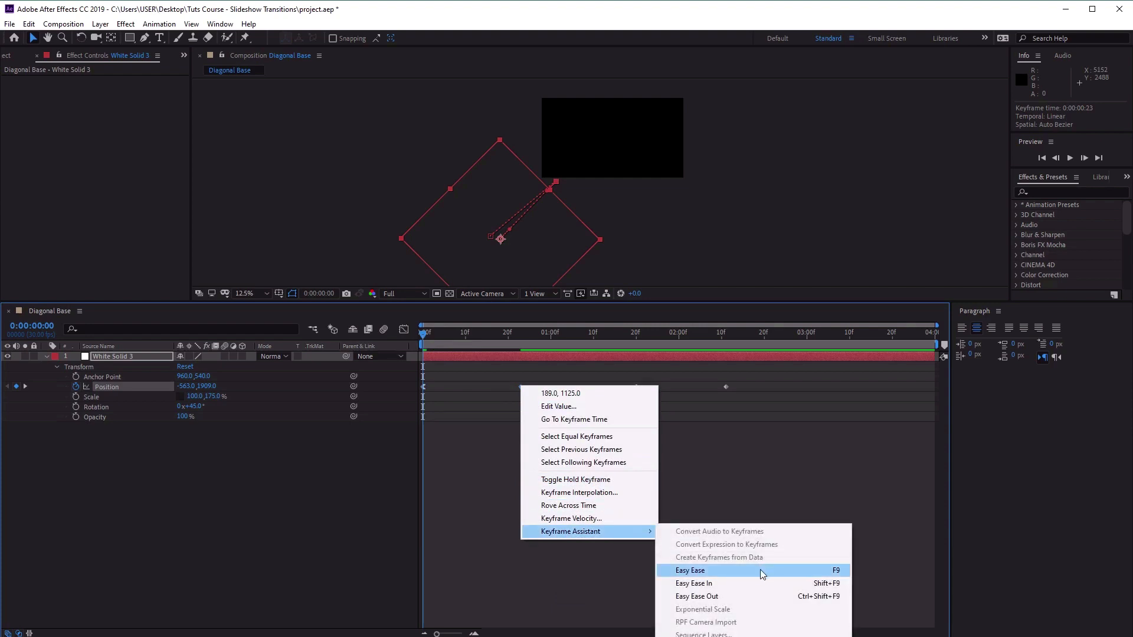
{"action": "left_click", "coordinate": [780, 584]}
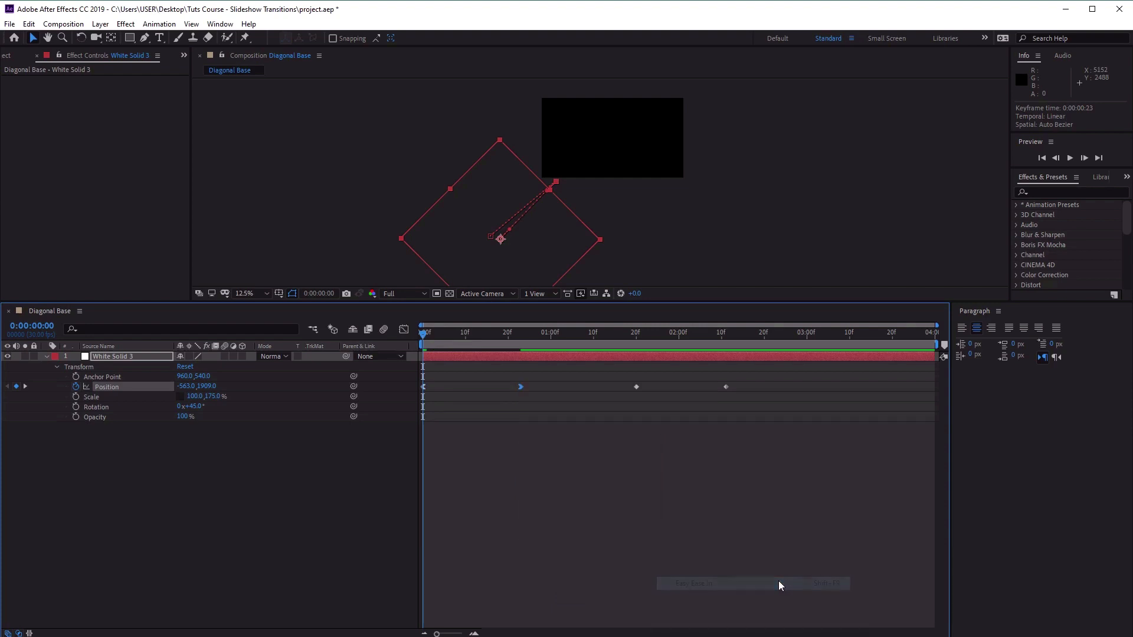
{"action": "right_click", "coordinate": [641, 389]}
{"action": "mouse_move", "coordinate": [713, 536]}
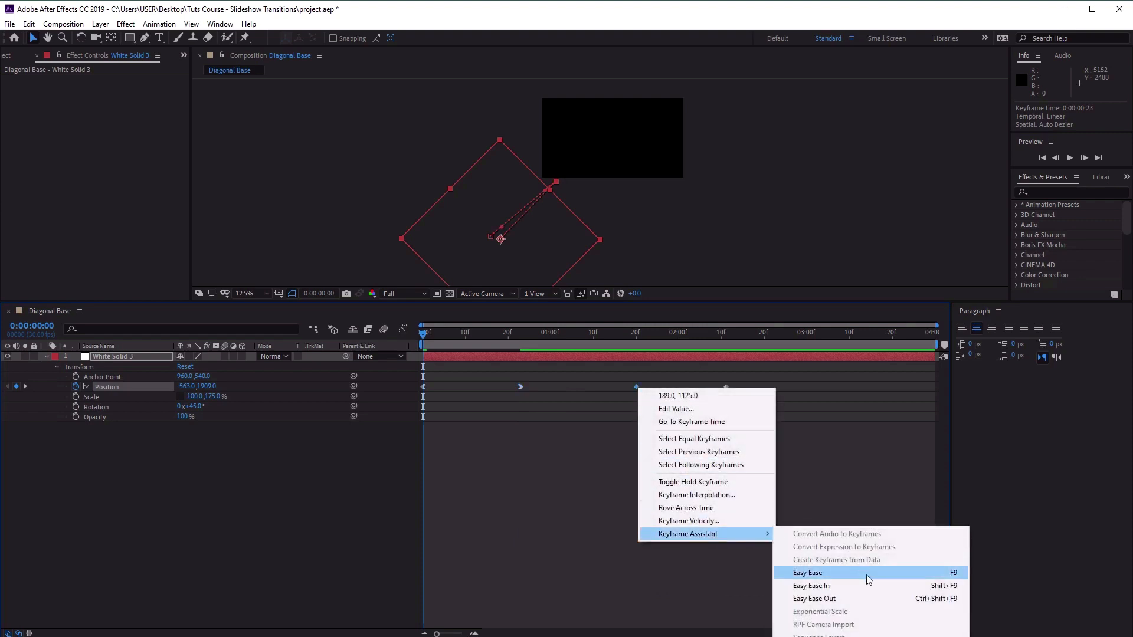
{"action": "left_click", "coordinate": [872, 597]}
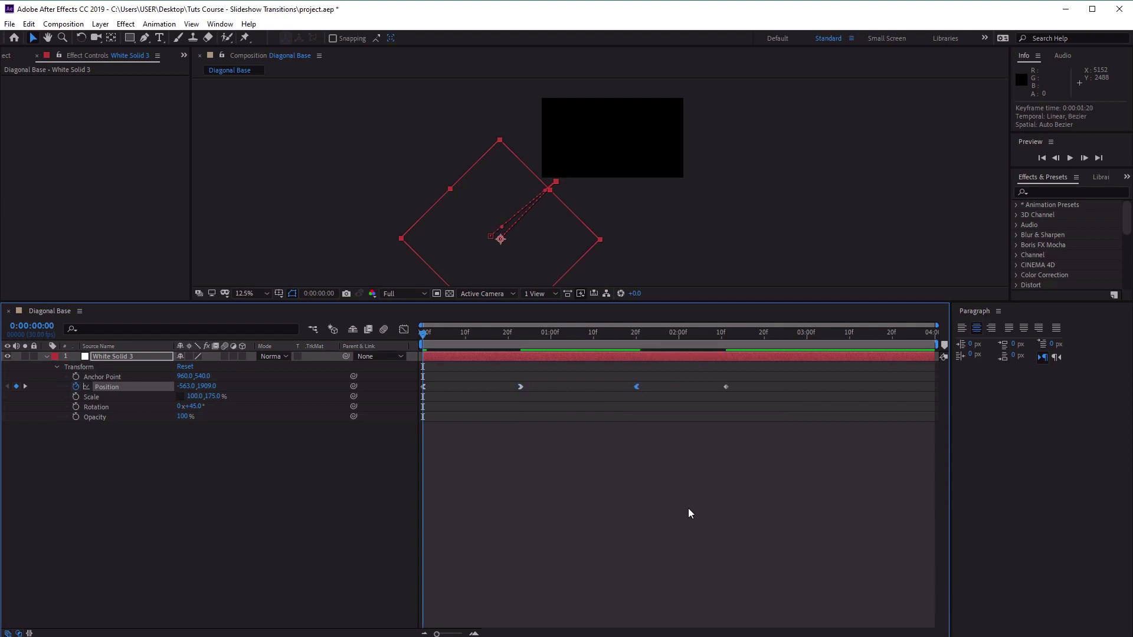
In the speed graph, lengthen the incoming ease of the 0:00:00:23 Position keyframe so the first move peaks early at about 5800 px/sec.
{"action": "left_click_drag", "start_coordinate": [548, 388], "coordinate": [429, 399]}
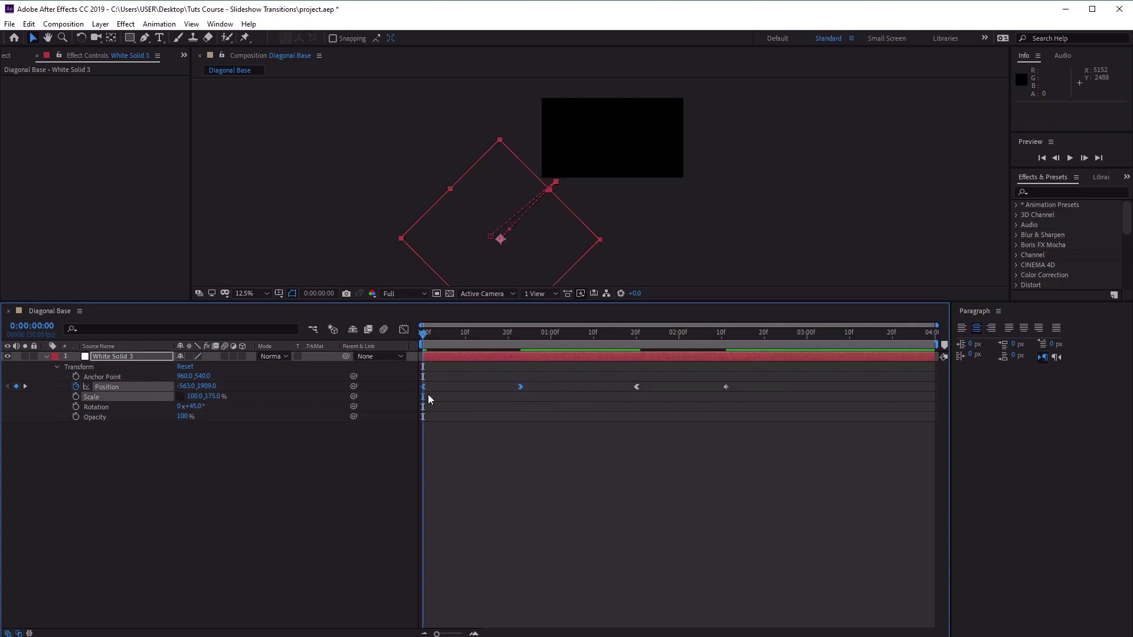
{"action": "left_click", "coordinate": [403, 330]}
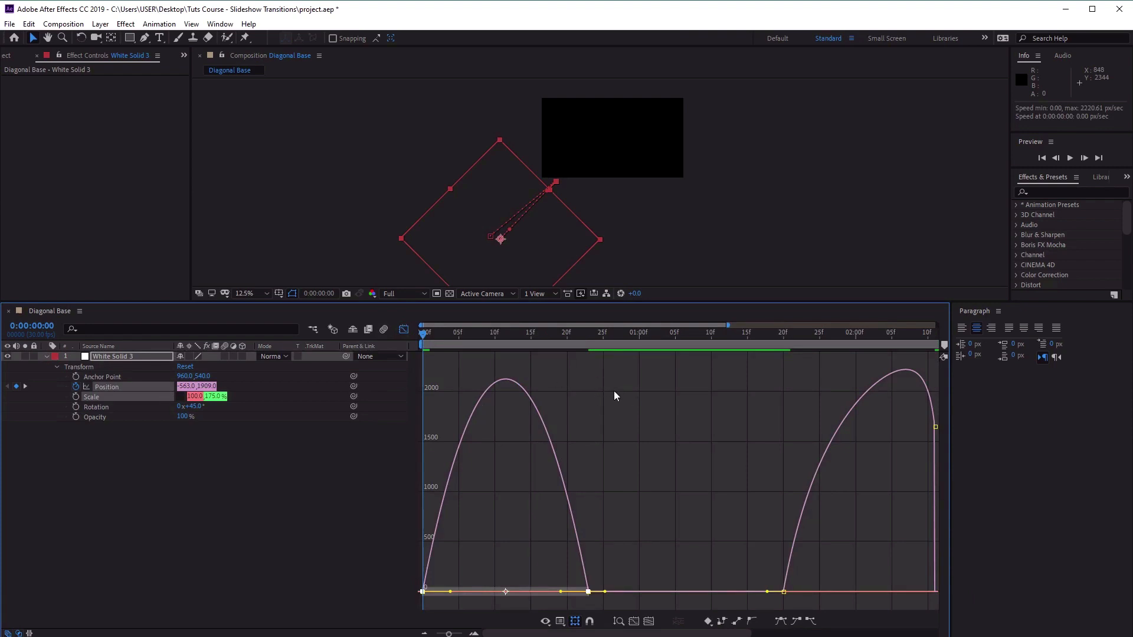
{"action": "right_click", "coordinate": [564, 370]}
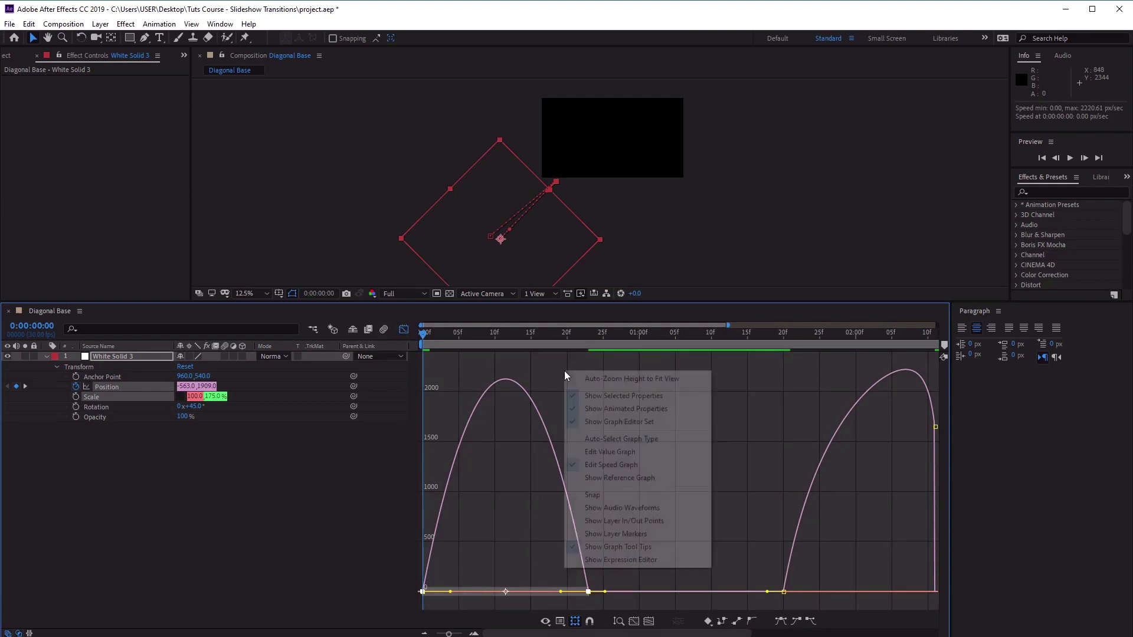
{"action": "left_click", "coordinate": [610, 467]}
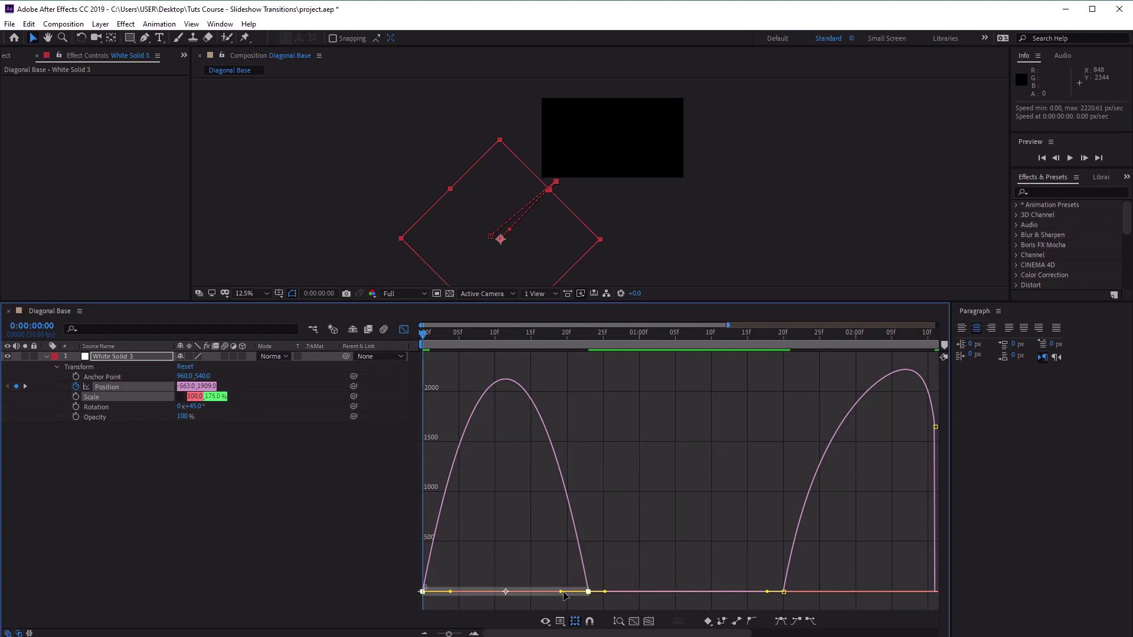
{"action": "left_click_drag", "start_coordinate": [557, 592], "coordinate": [483, 593]}
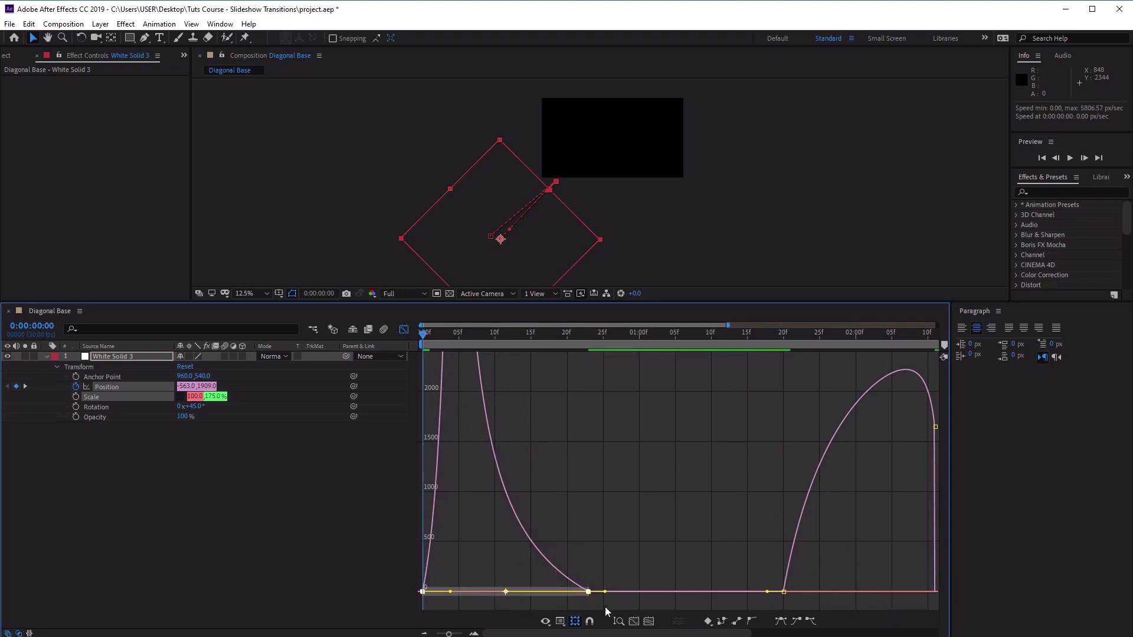
{"action": "left_click", "coordinate": [648, 622]}
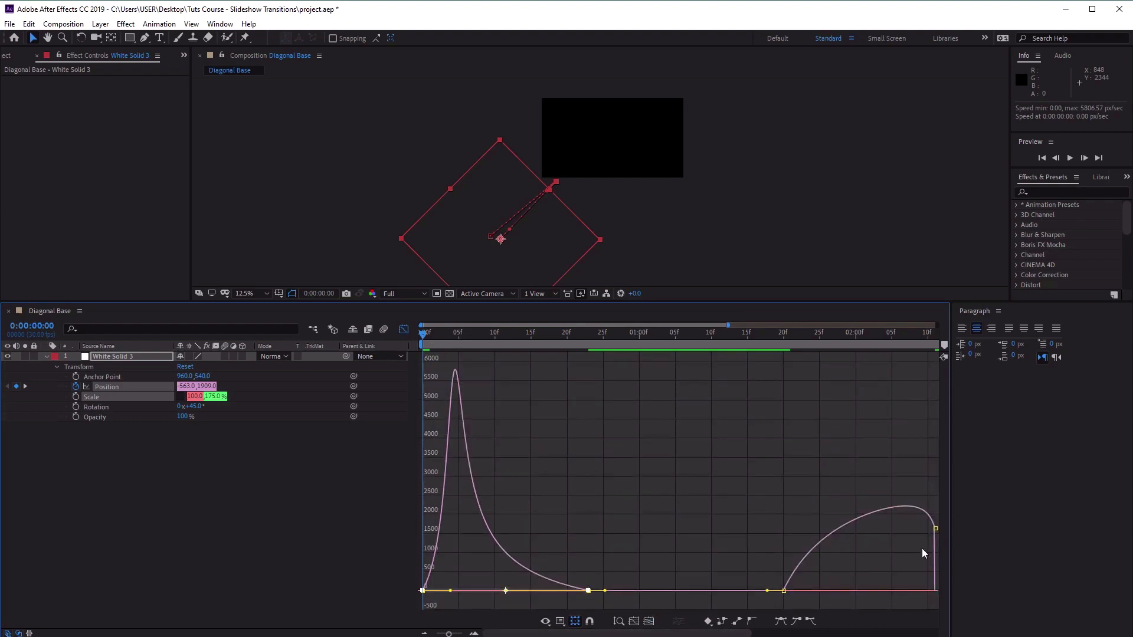
Ease the 0:00:02:11 Position keyframe to about 0 px/sec with long incoming influence, so the exit move peaks early at about 5570 px/sec.
{"action": "left_click", "coordinate": [936, 528]}
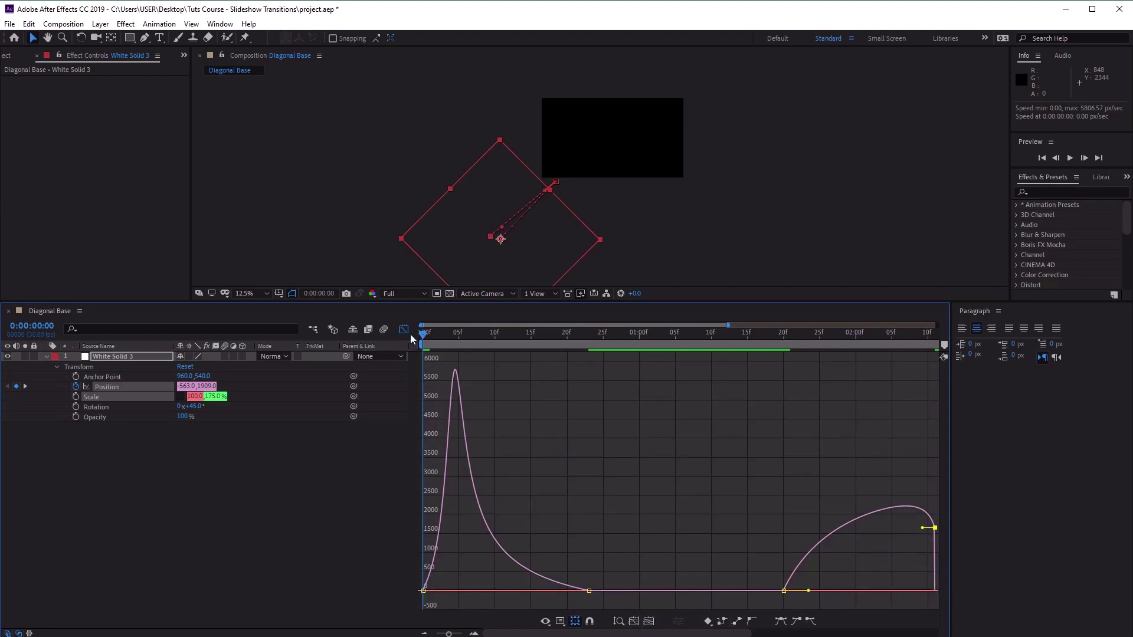
{"action": "key", "text": "shift+F3"}
{"action": "left_click_drag", "start_coordinate": [746, 388], "coordinate": [649, 394]}
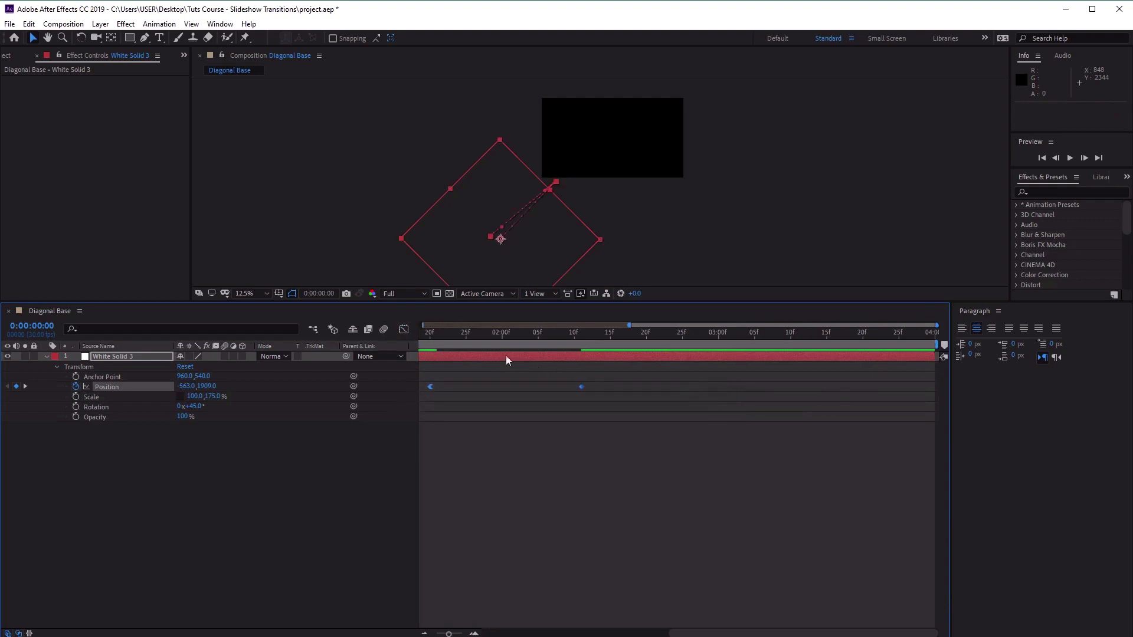
{"action": "left_click", "coordinate": [406, 330]}
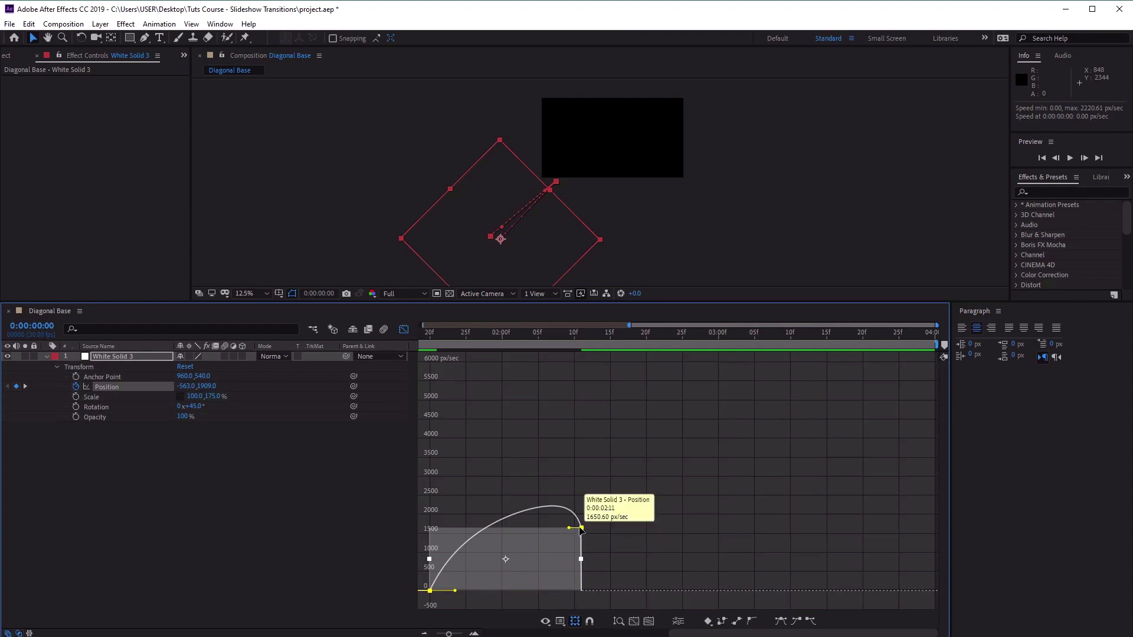
{"action": "left_click_drag", "start_coordinate": [570, 531], "coordinate": [511, 590]}
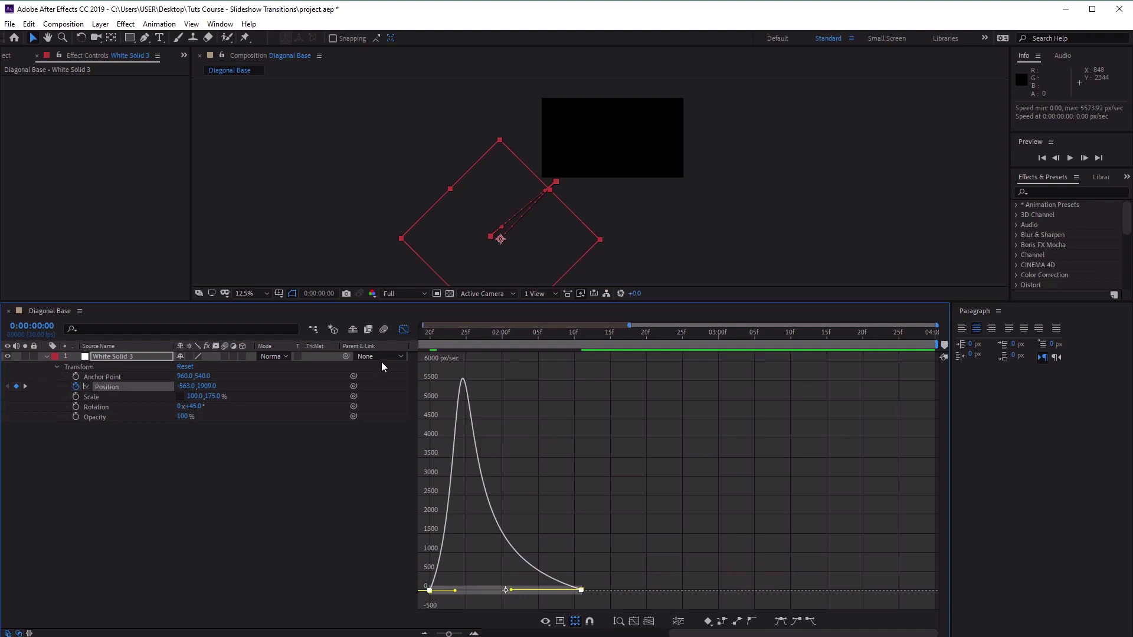
{"action": "left_click", "coordinate": [648, 621]}
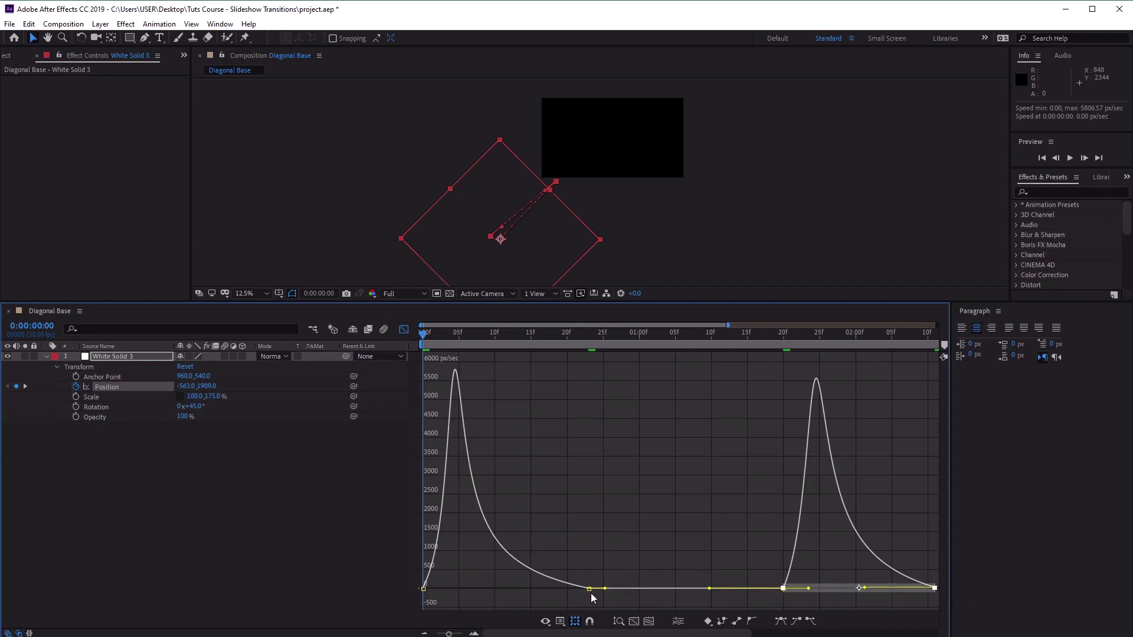
{"action": "left_click", "coordinate": [404, 331]}
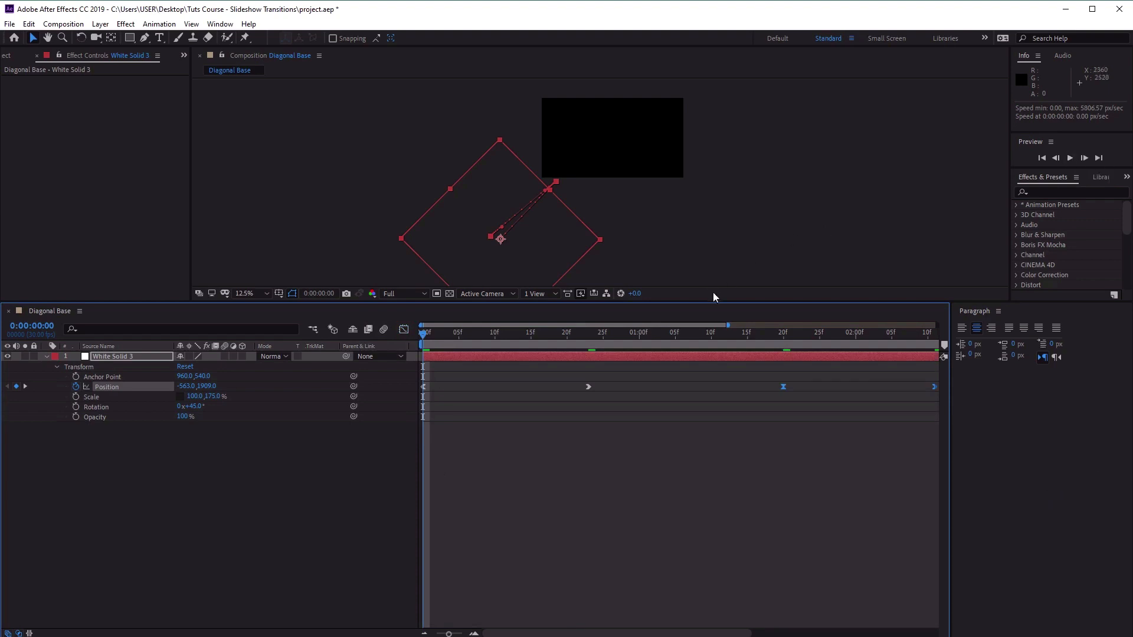
Enlarge the composition view, fit the frame in it, and preview the eased animation with the solid's properties collapsed.
{"action": "left_click_drag", "start_coordinate": [720, 302], "coordinate": [745, 498]}
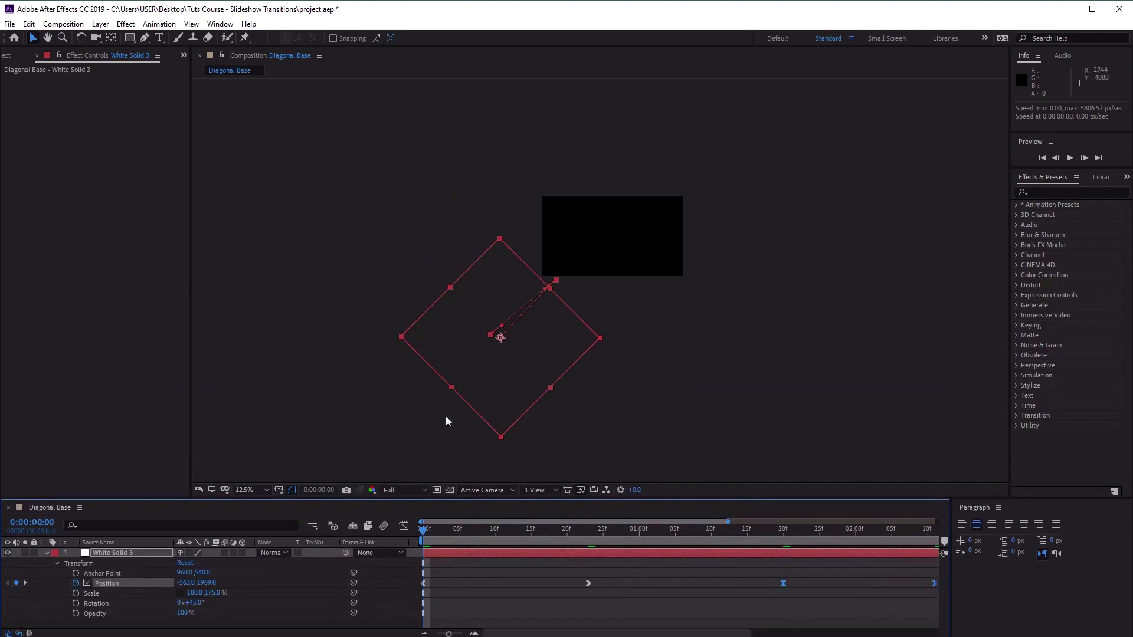
{"action": "left_click", "coordinate": [263, 490]}
{"action": "left_click", "coordinate": [267, 514]}
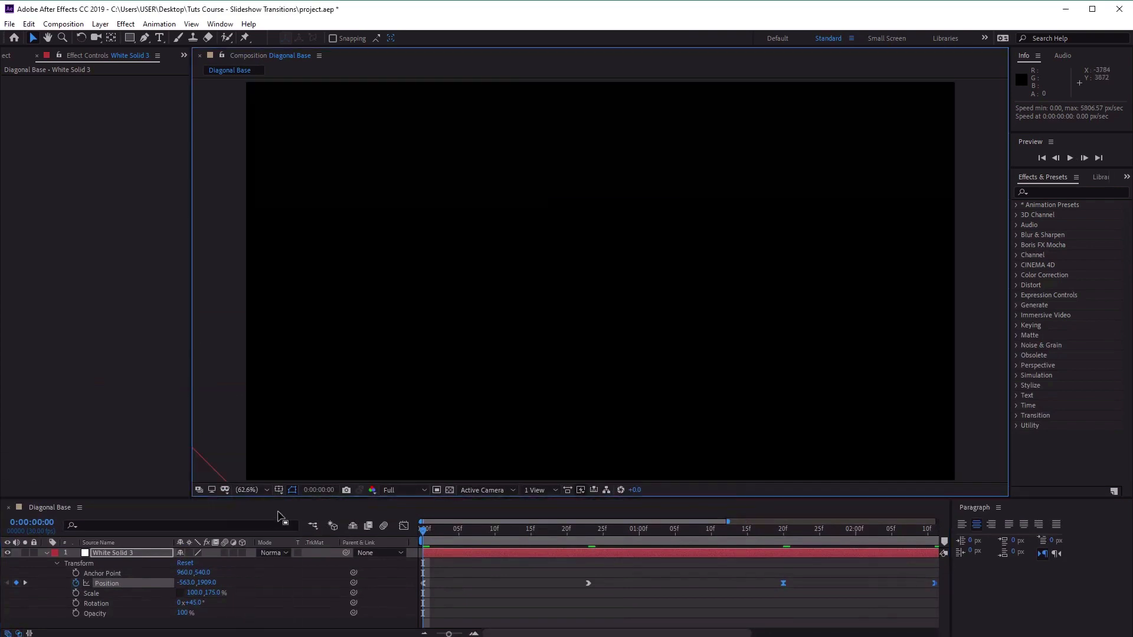
{"action": "left_click", "coordinate": [1071, 157]}
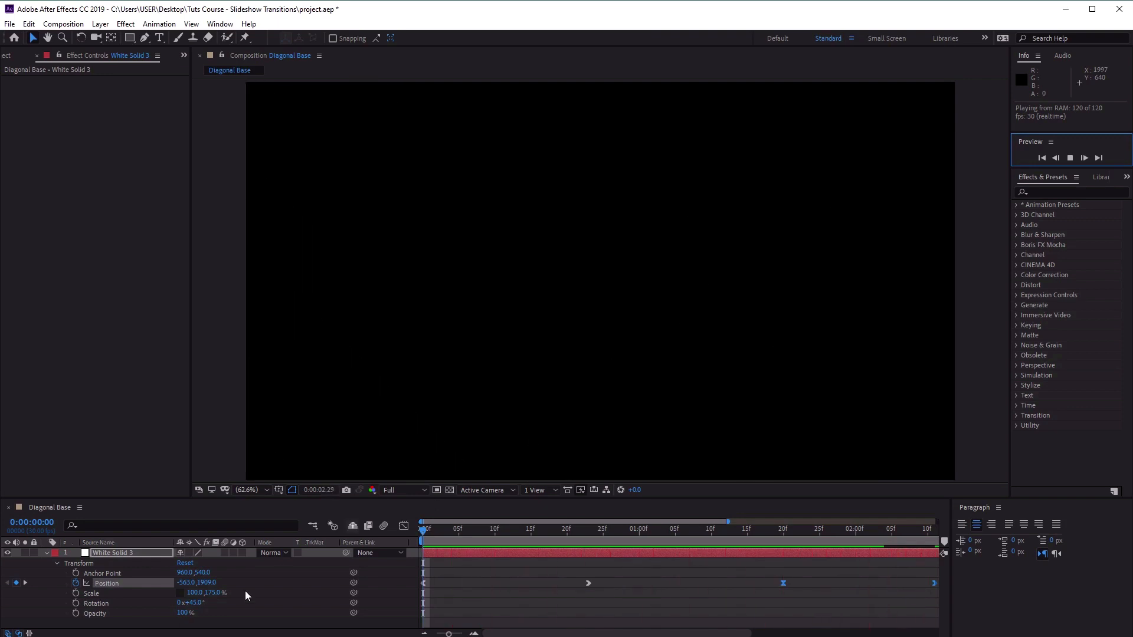
{"action": "left_click", "coordinate": [47, 554]}
{"action": "left_click", "coordinate": [1070, 157]}
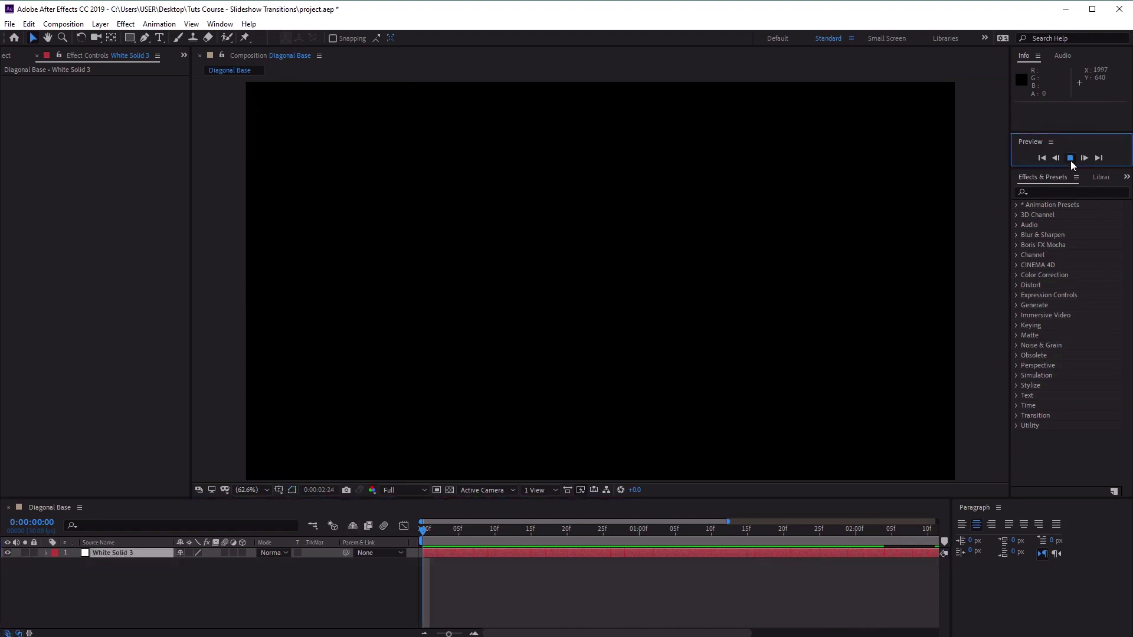
Duplicate the white solid layer and expand the copy's transform properties.
{"action": "left_click", "coordinate": [151, 554]}
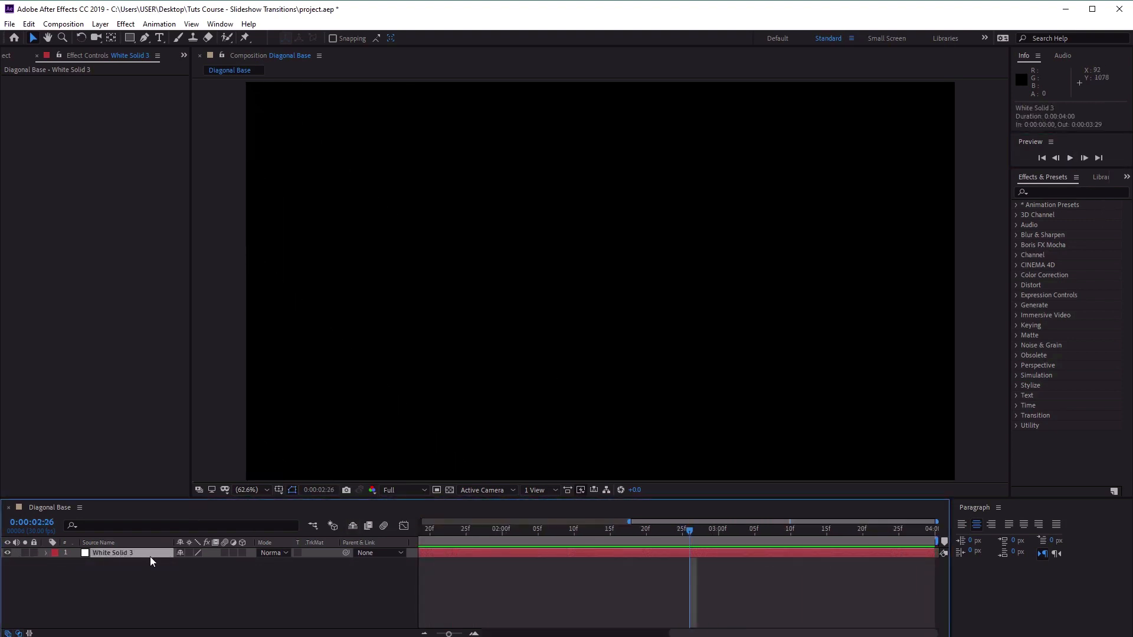
{"action": "key", "text": "ctrl+d"}
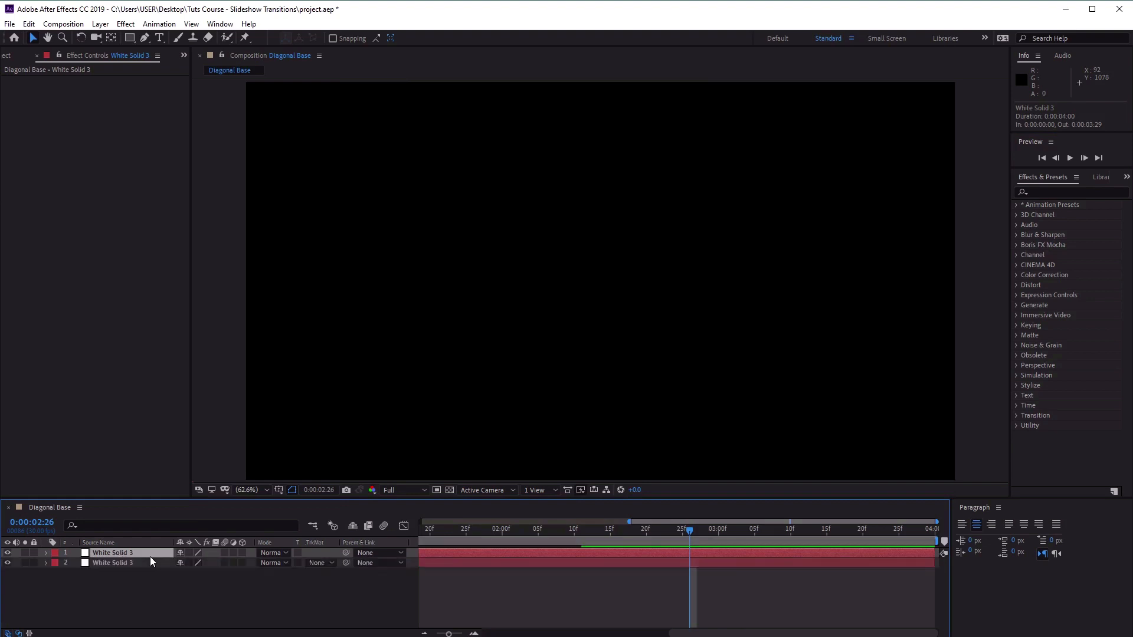
{"action": "scroll", "coordinate": [559, 387], "scroll_direction": "down", "scroll_amount": 5}
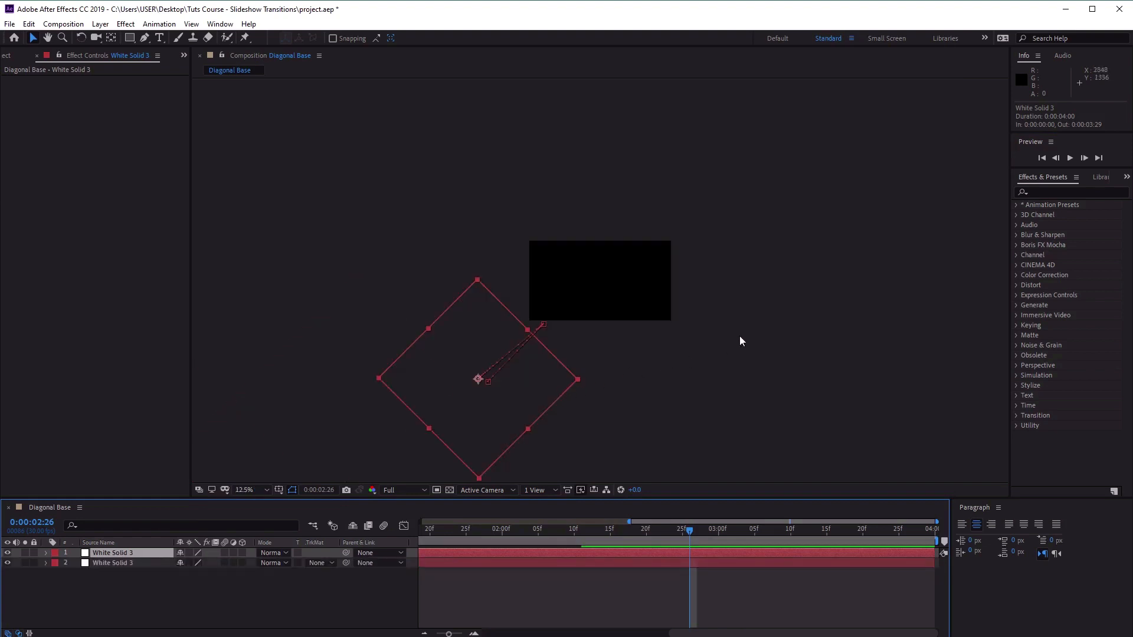
{"action": "left_click_drag", "start_coordinate": [716, 247], "coordinate": [696, 275]}
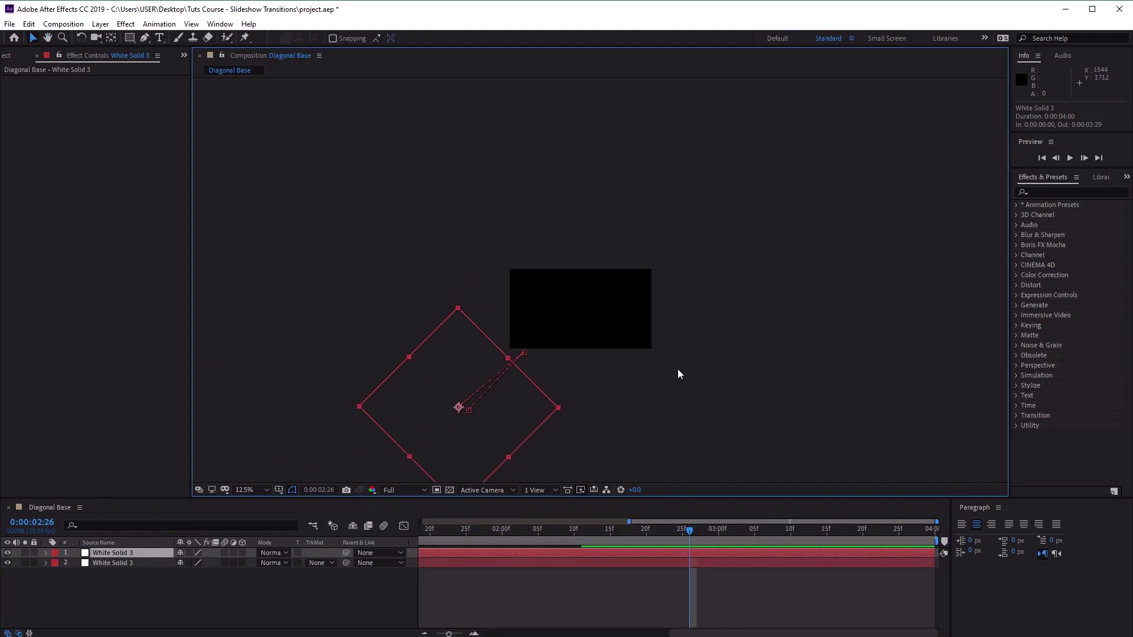
{"action": "left_click", "coordinate": [46, 553]}
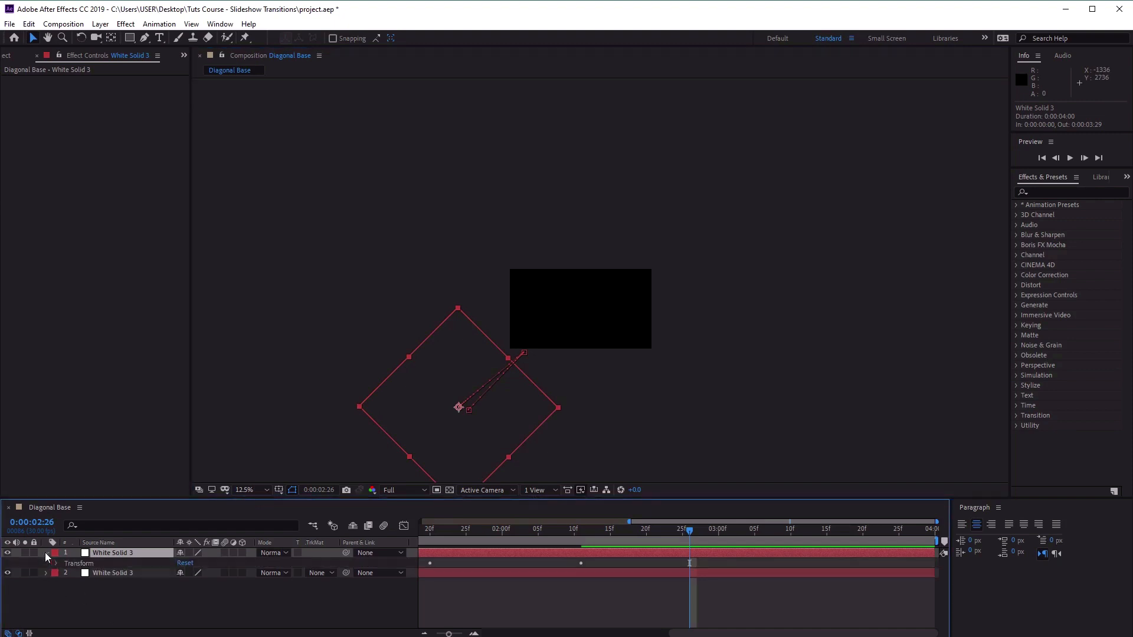
{"action": "left_click", "coordinate": [56, 564]}
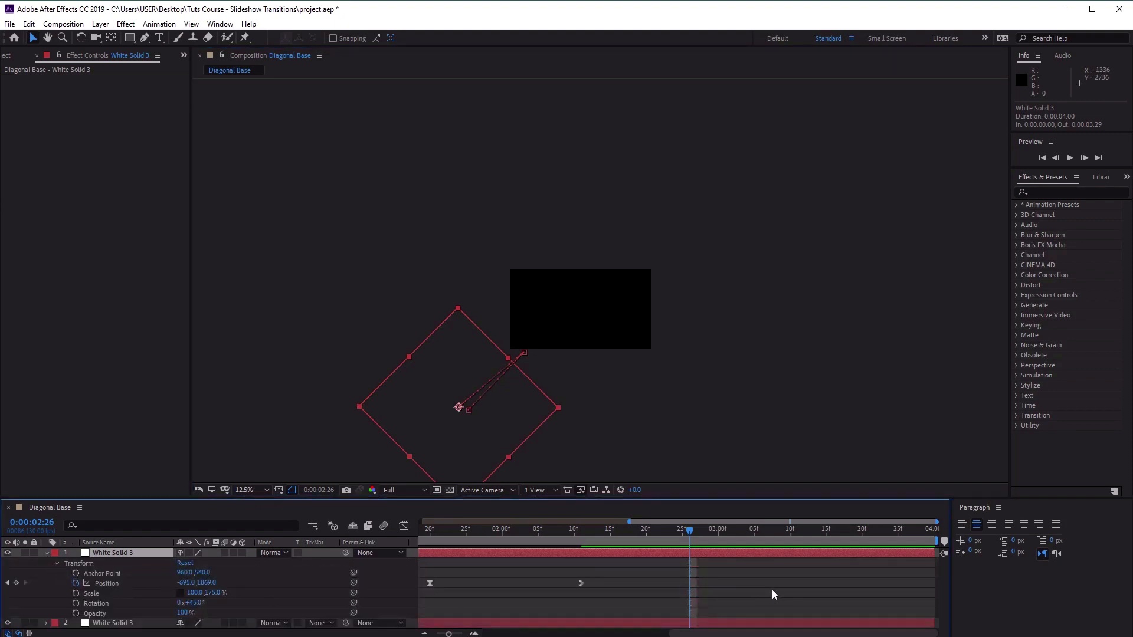
Set the duplicated solid's Position keyframe at 0:00:00:00 to 2477, -715.
{"action": "left_click_drag", "start_coordinate": [691, 530], "coordinate": [122, 527]}
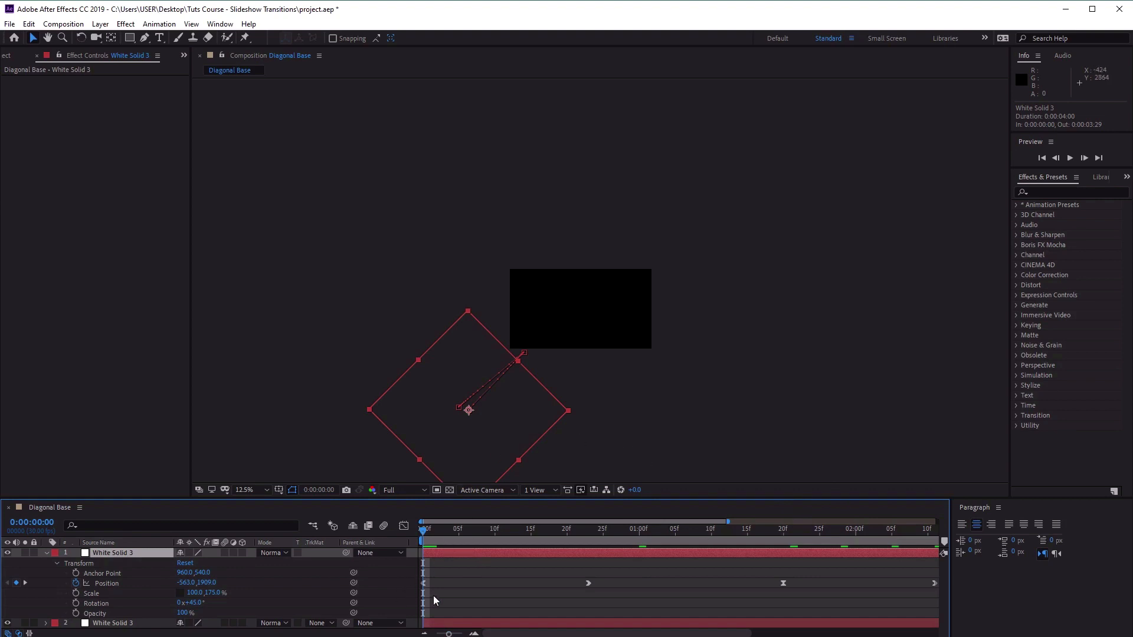
{"action": "left_click", "coordinate": [424, 584]}
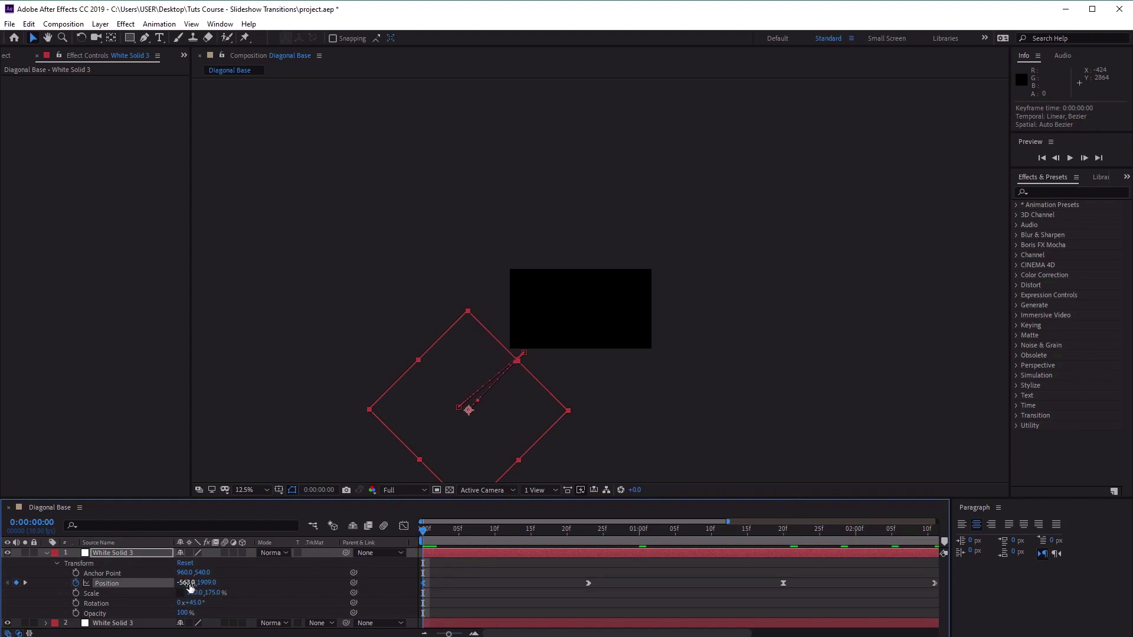
{"action": "left_click", "coordinate": [187, 584]}
{"action": "type", "text": "2477"}
{"action": "key", "text": "Tab"}
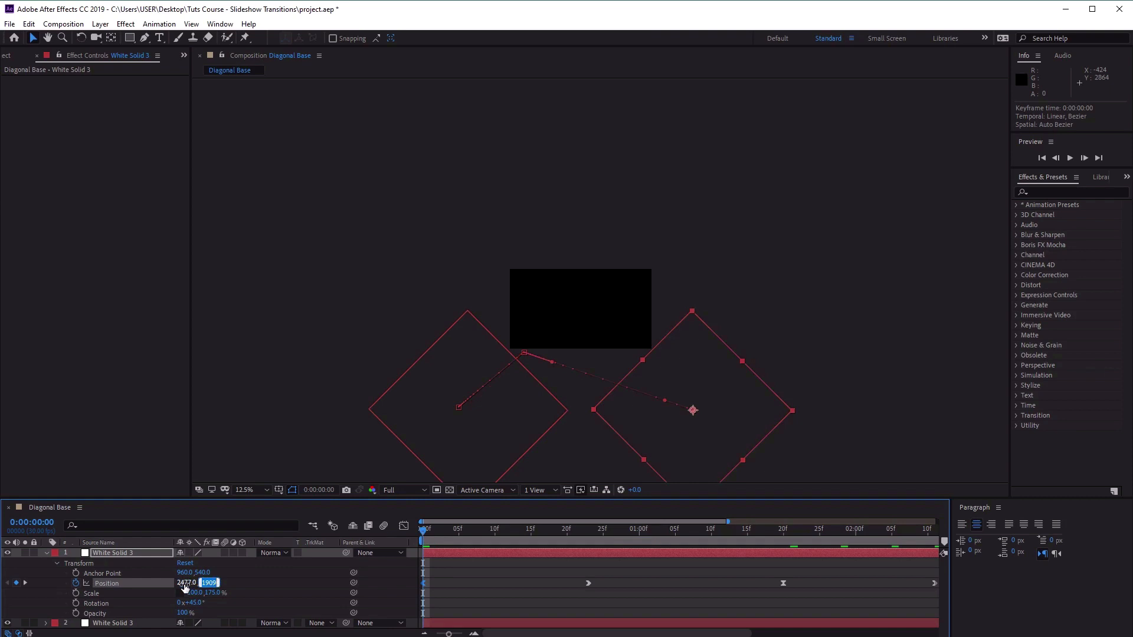
{"action": "type", "text": "-715"}
{"action": "key", "text": "Return"}
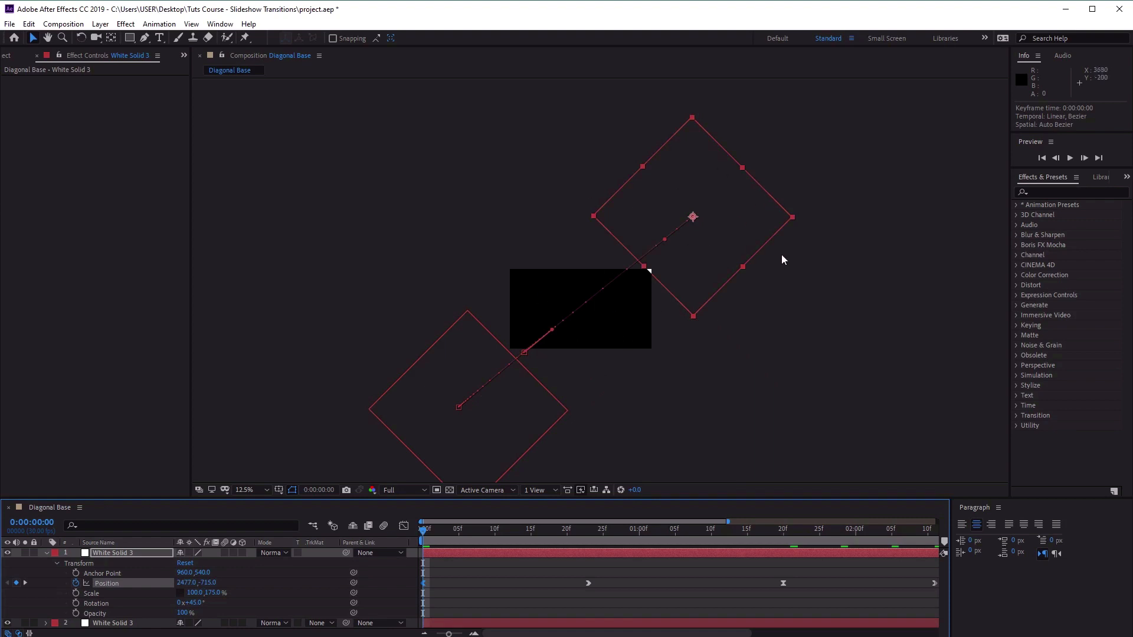
Set the duplicated solid's Position keyframe at 0:00:00:23 to 1717, -51.
{"action": "left_click_drag", "start_coordinate": [426, 532], "coordinate": [592, 548]}
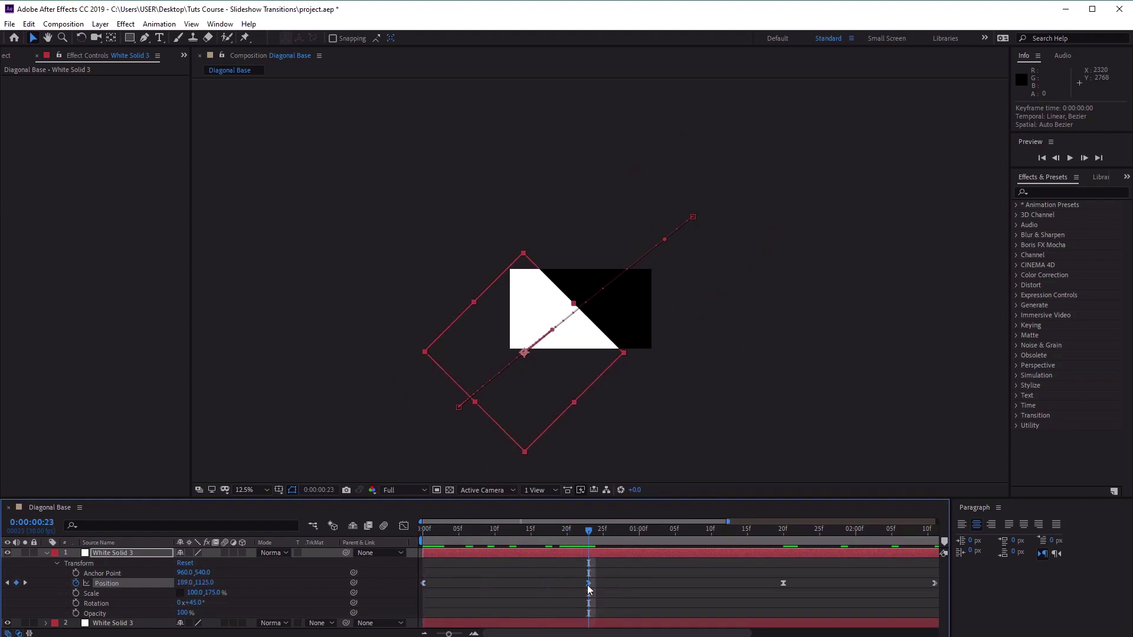
{"action": "left_click", "coordinate": [185, 582]}
{"action": "type", "text": "1717"}
{"action": "key", "text": "Tab"}
{"action": "type", "text": "-51"}
{"action": "key", "text": "Return"}
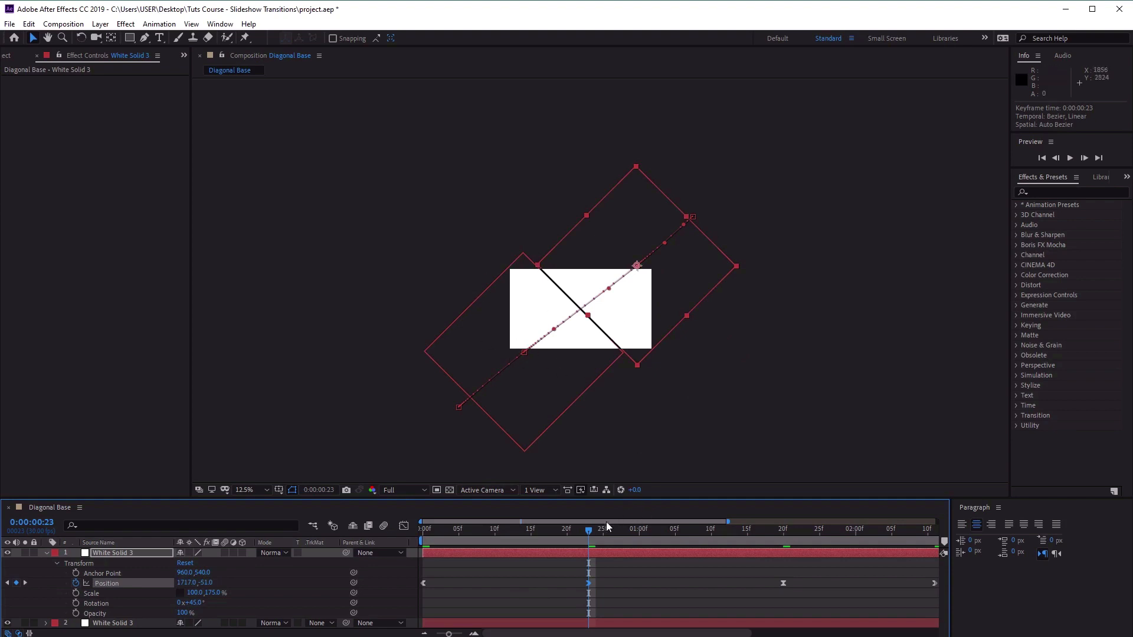
Set the duplicated solid's Position keyframe at 0:00:01:20 to 1717, -51.
{"action": "left_click_drag", "start_coordinate": [589, 535], "coordinate": [788, 555]}
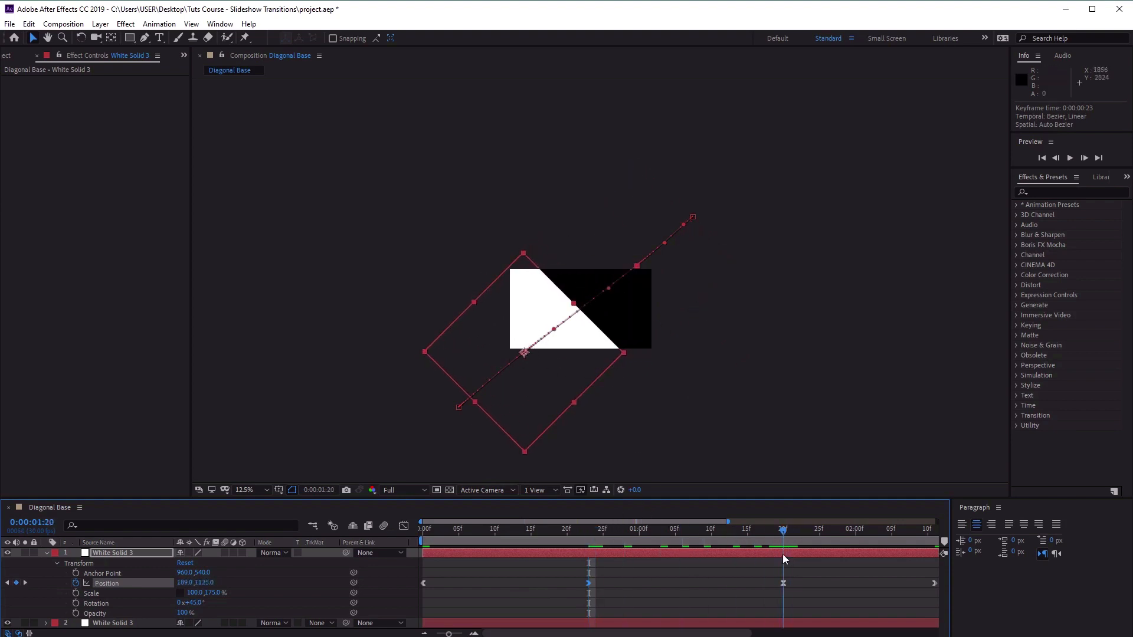
{"action": "left_click", "coordinate": [784, 583]}
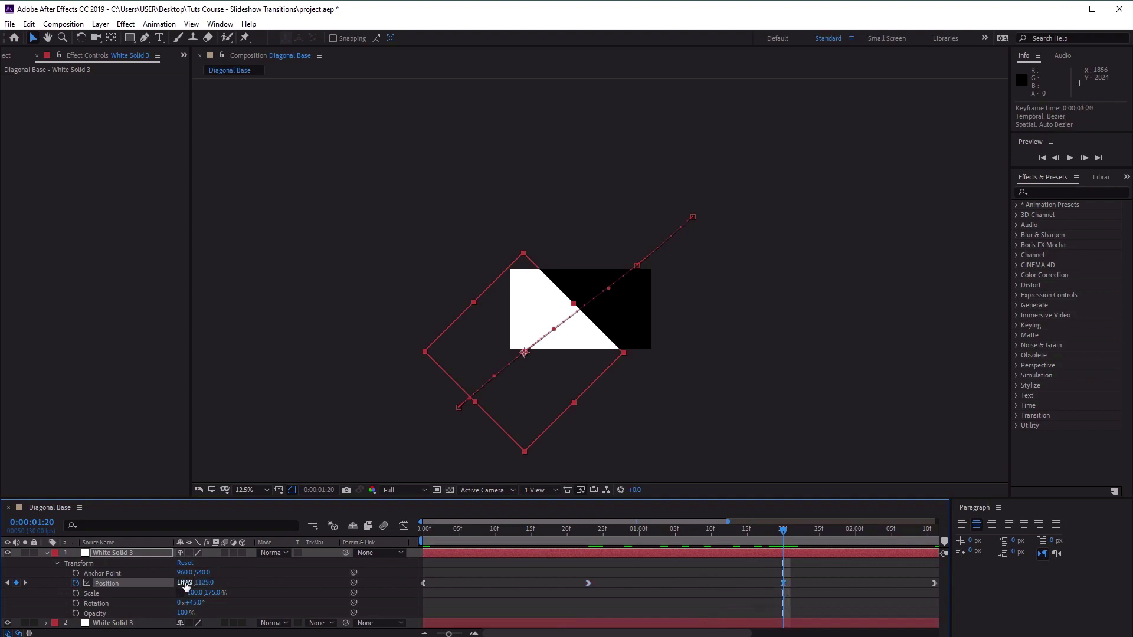
{"action": "left_click", "coordinate": [185, 583]}
{"action": "type", "text": "1717"}
{"action": "key", "text": "Tab"}
{"action": "key", "text": "Return"}
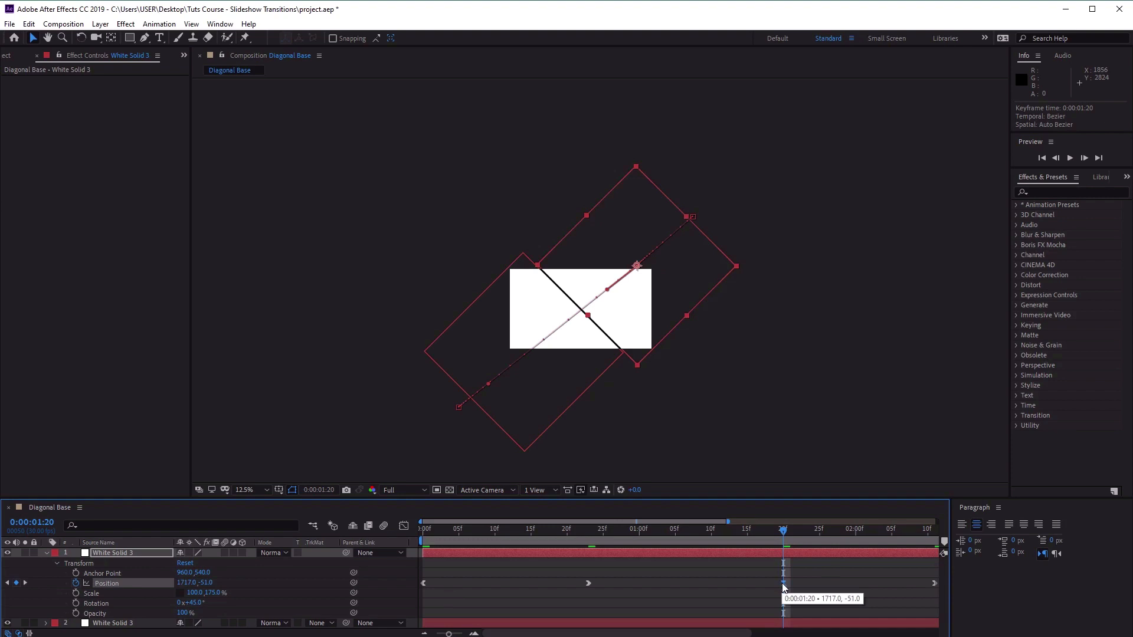
Move the duplicated solid's third Position keyframe to 0:00:01:19.
{"action": "left_click_drag", "start_coordinate": [784, 584], "coordinate": [778, 584]}
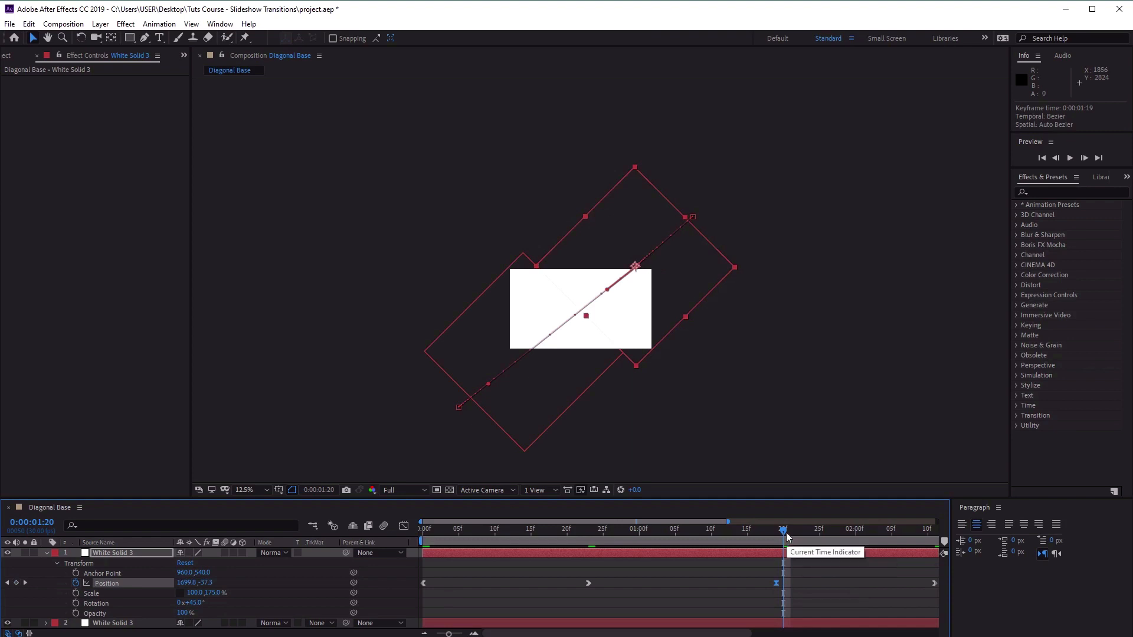
{"action": "left_click", "coordinate": [747, 532]}
{"action": "left_click_drag", "start_coordinate": [687, 533], "coordinate": [778, 555]}
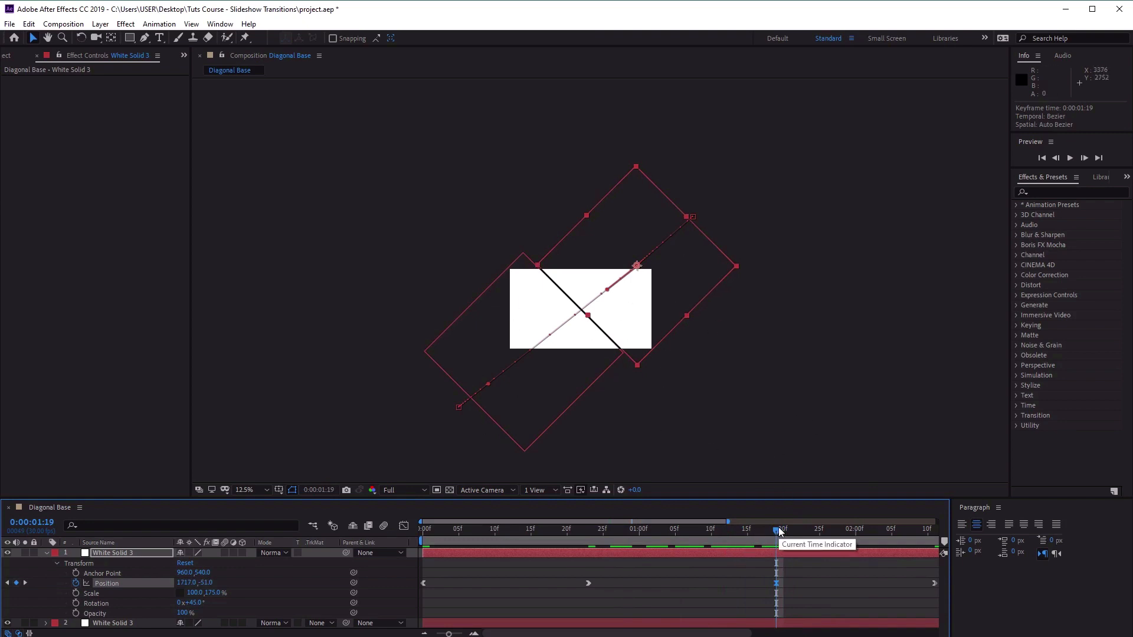
Set the duplicated solid's last Position keyframe at 0:00:02:11 to 2589, -755.
{"action": "mouse_move", "coordinate": [778, 531]}
{"action": "left_mouse_down"}
{"action": "mouse_move", "coordinate": [926, 535]}
{"action": "mouse_move", "coordinate": [790, 538]}
{"action": "left_mouse_up"}
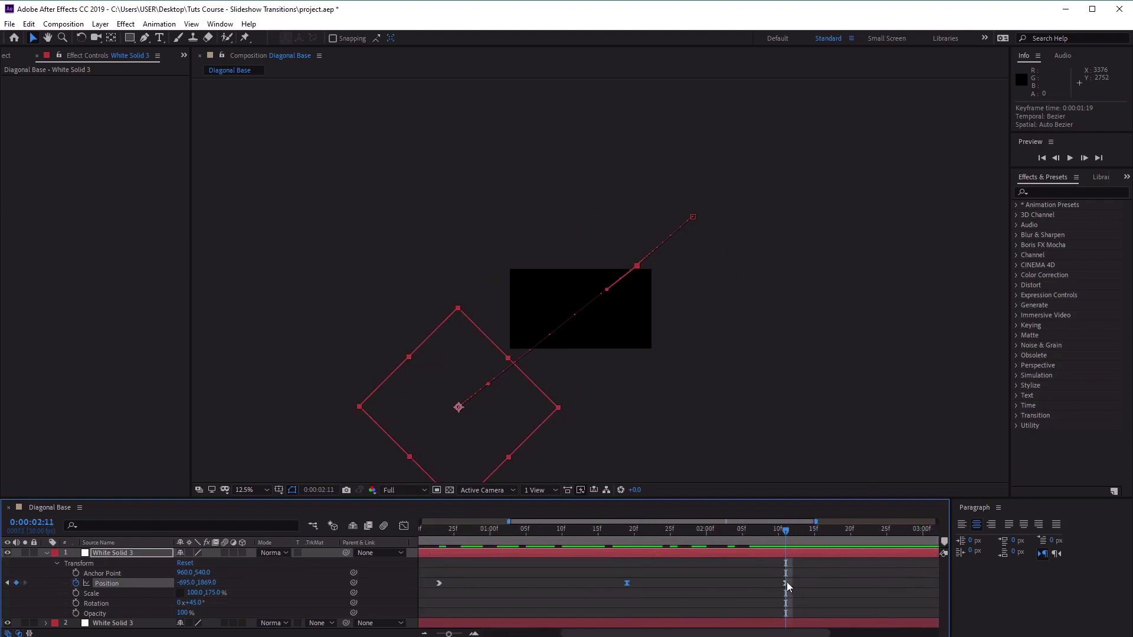
{"action": "left_click", "coordinate": [186, 582]}
{"action": "type", "text": "2589"}
{"action": "key", "text": "Tab"}
{"action": "type", "text": "-"}
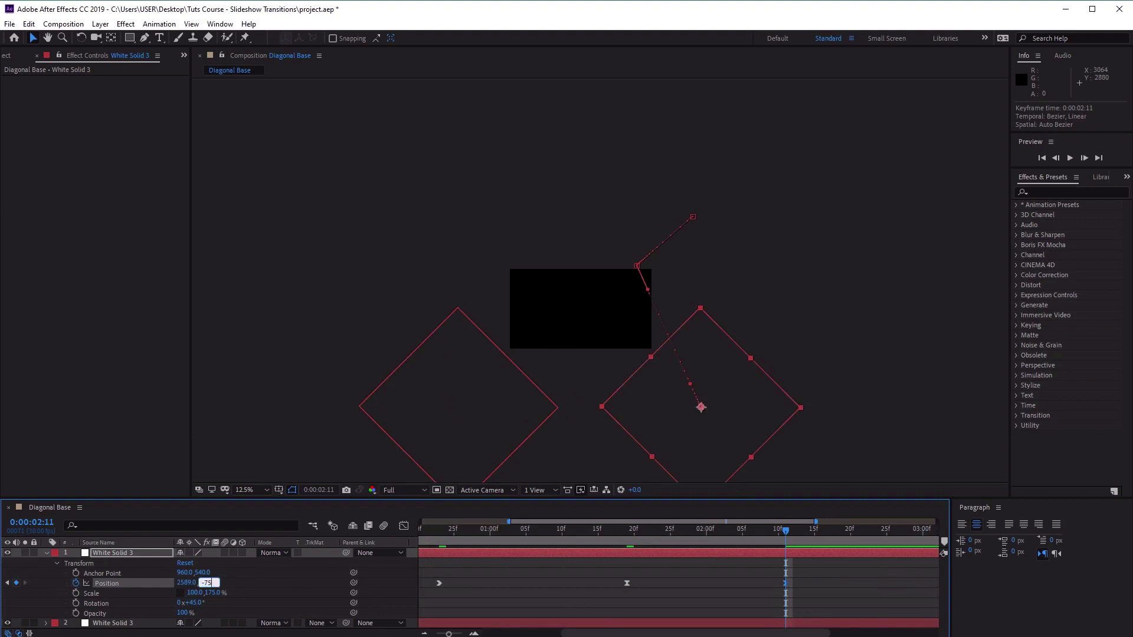
{"action": "type", "text": "755"}
{"action": "key", "text": "Return"}
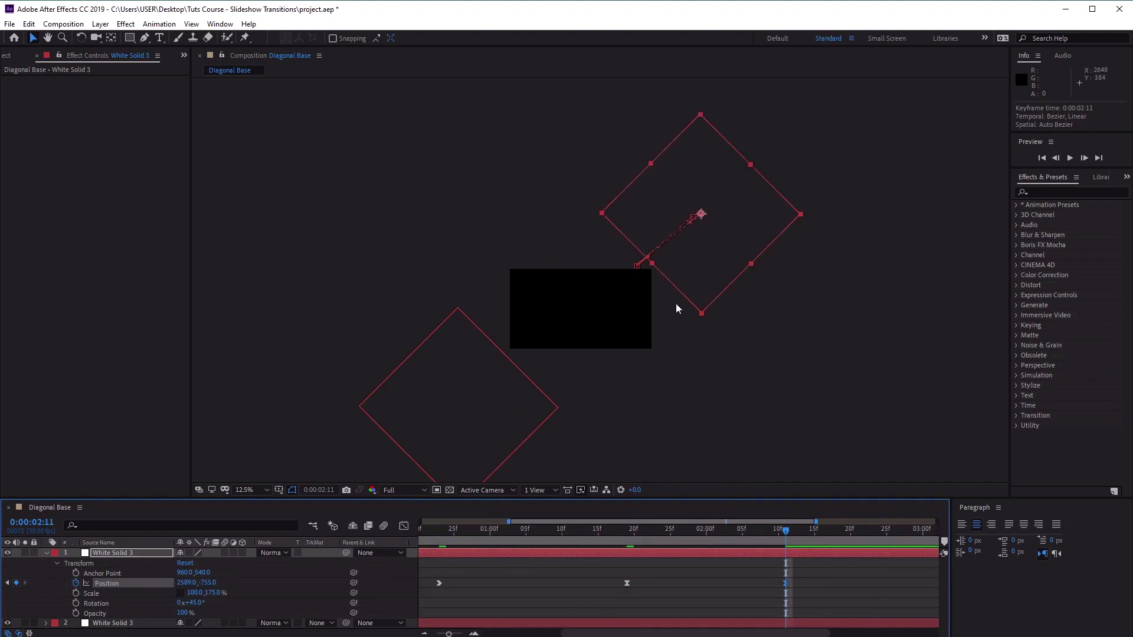
Move the duplicated solid fully outside the frame corner at 0:00:00:00, to Position 2533, -747, and preview the motion.
{"action": "left_click_drag", "start_coordinate": [786, 531], "coordinate": [421, 560]}
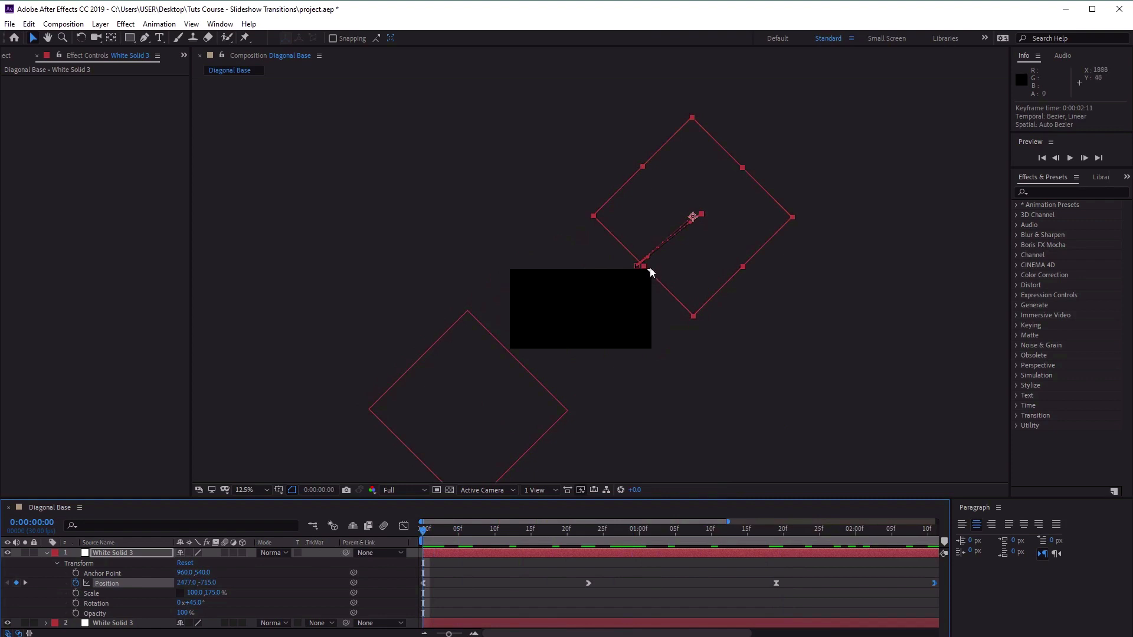
{"action": "scroll", "coordinate": [654, 274], "scroll_direction": "up", "scroll_amount": 2}
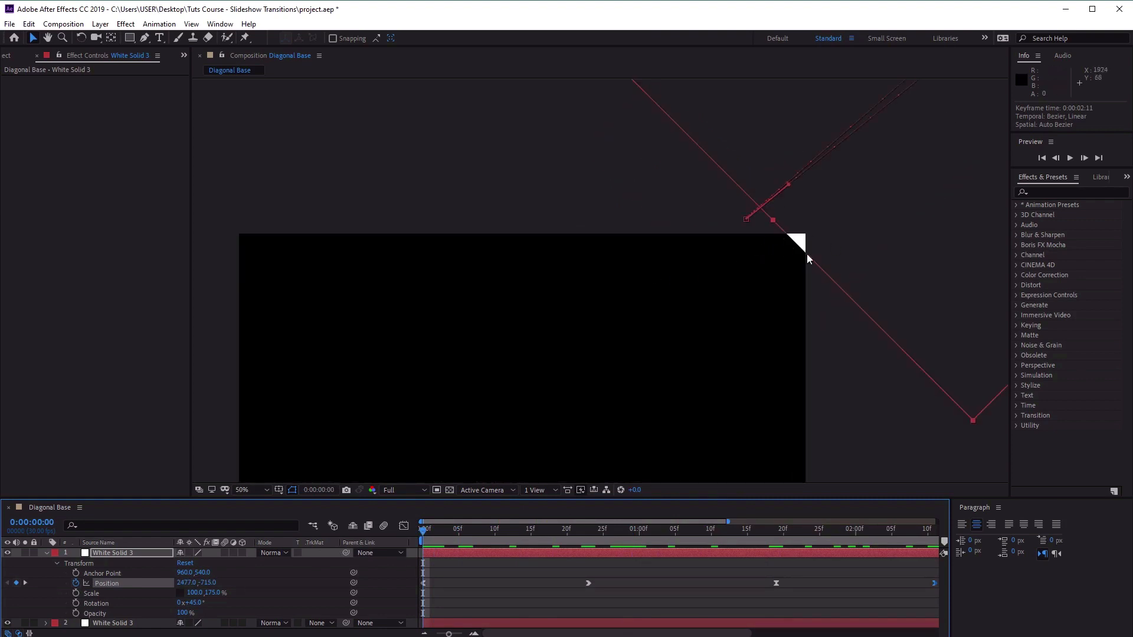
{"action": "scroll", "coordinate": [806, 255], "scroll_direction": "down", "scroll_amount": 2}
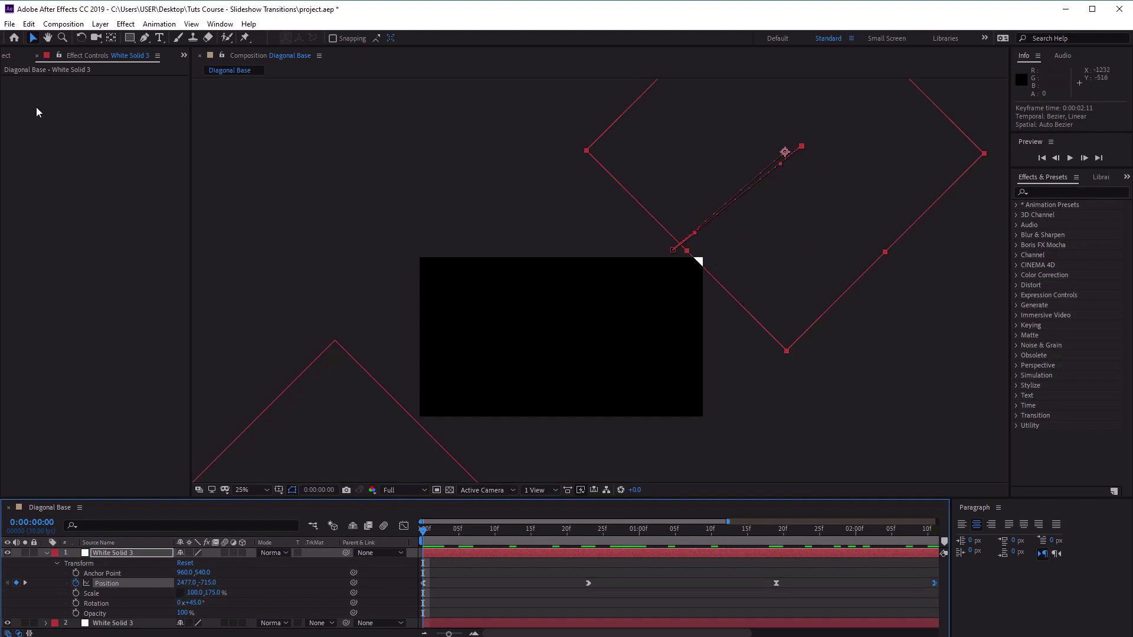
{"action": "left_click_drag", "start_coordinate": [712, 250], "coordinate": [721, 248]}
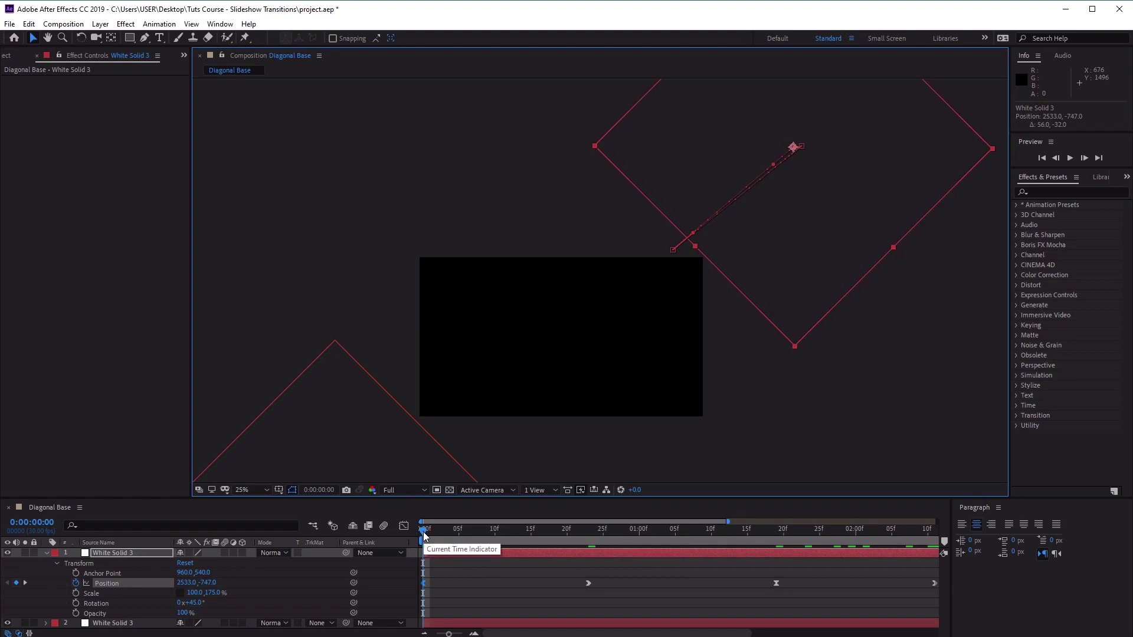
{"action": "left_click_drag", "start_coordinate": [424, 535], "coordinate": [763, 571]}
{"action": "key", "text": "space"}
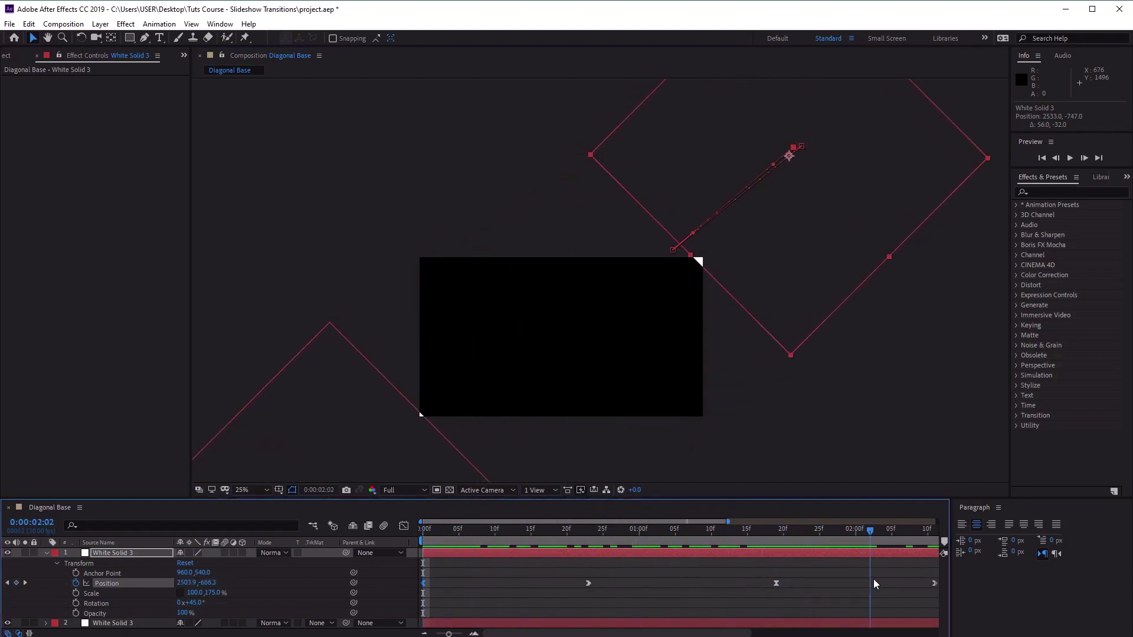
Stretch the upper solid's vertical scale to about 181% and the lower one's to 179% at 0:00:01:07 to close the diagonal gap.
{"action": "left_click_drag", "start_coordinate": [448, 633], "coordinate": [397, 629]}
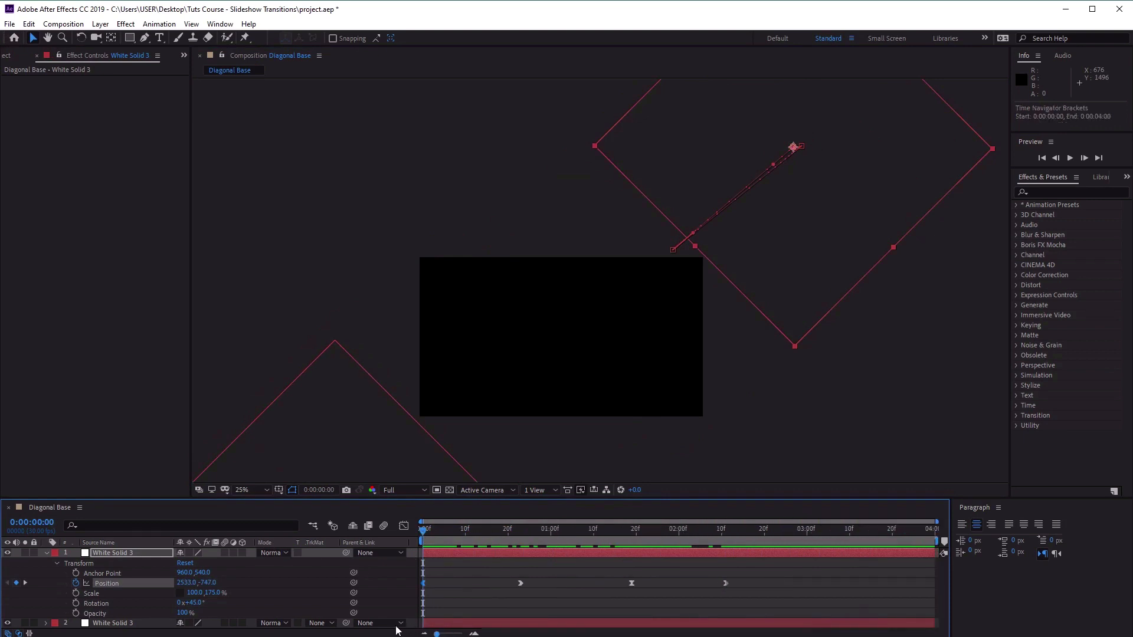
{"action": "left_click_drag", "start_coordinate": [423, 532], "coordinate": [577, 544]}
{"action": "key", "text": "space"}
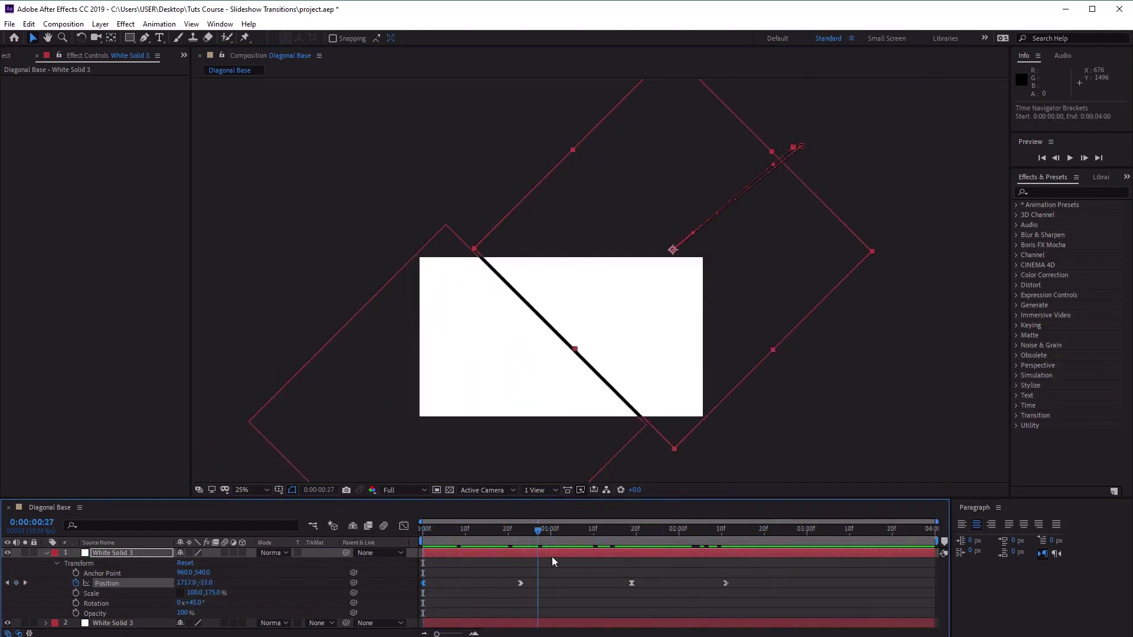
{"action": "left_click_drag", "start_coordinate": [413, 531], "coordinate": [580, 534]}
{"action": "left_click_drag", "start_coordinate": [574, 350], "coordinate": [572, 354]}
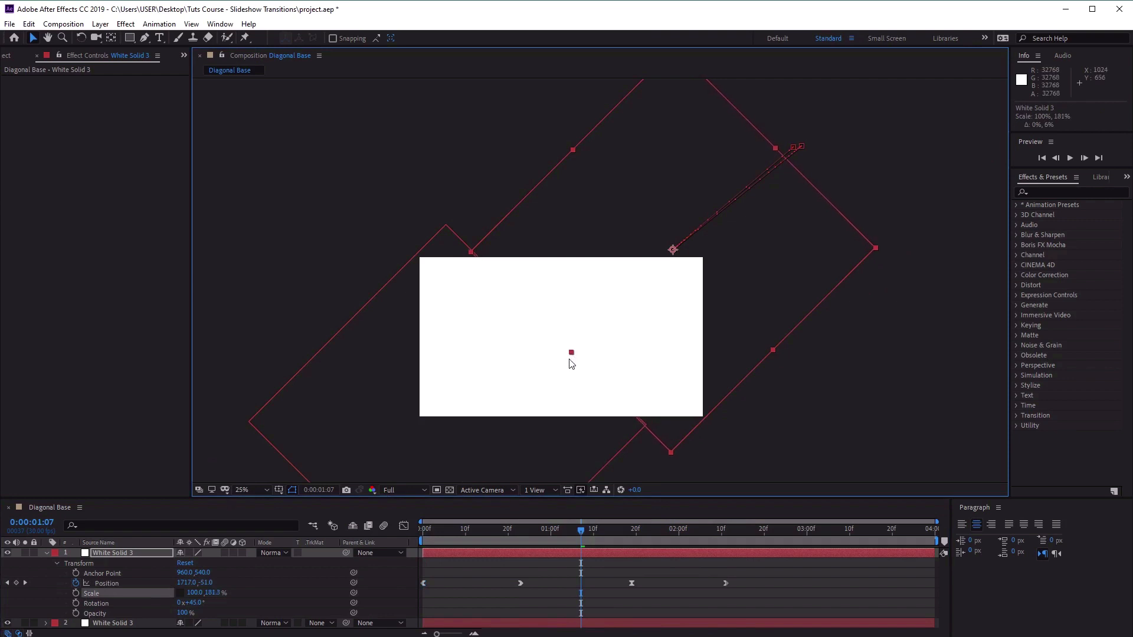
{"action": "key", "text": "ctrl+Down"}
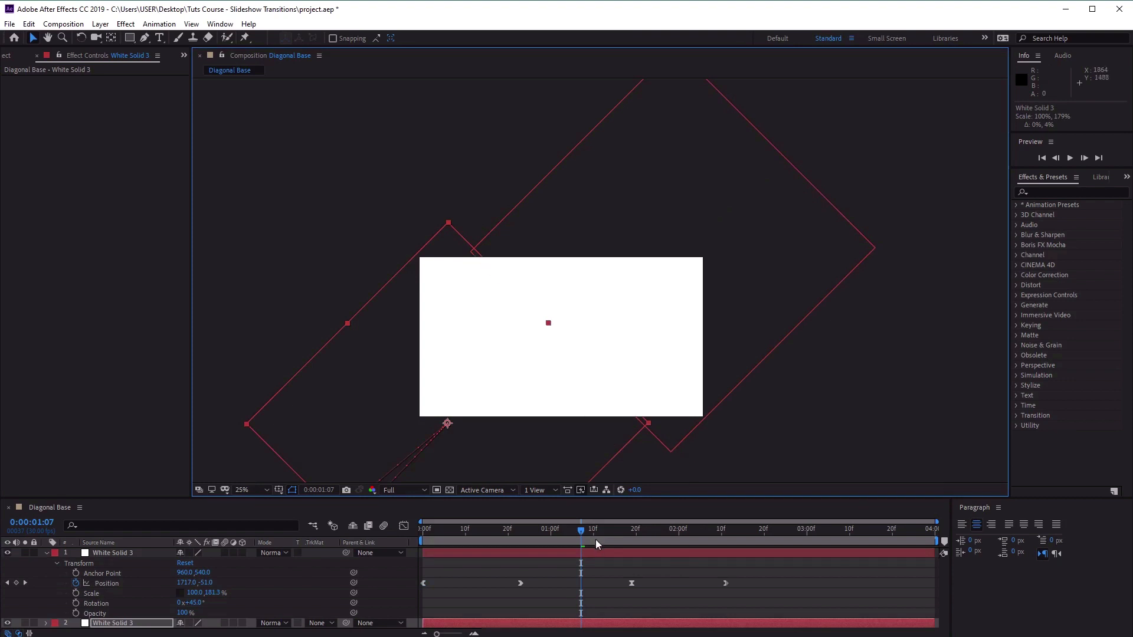
{"action": "left_click_drag", "start_coordinate": [581, 533], "coordinate": [755, 520]}
{"action": "left_click_drag", "start_coordinate": [653, 515], "coordinate": [202, 485]}
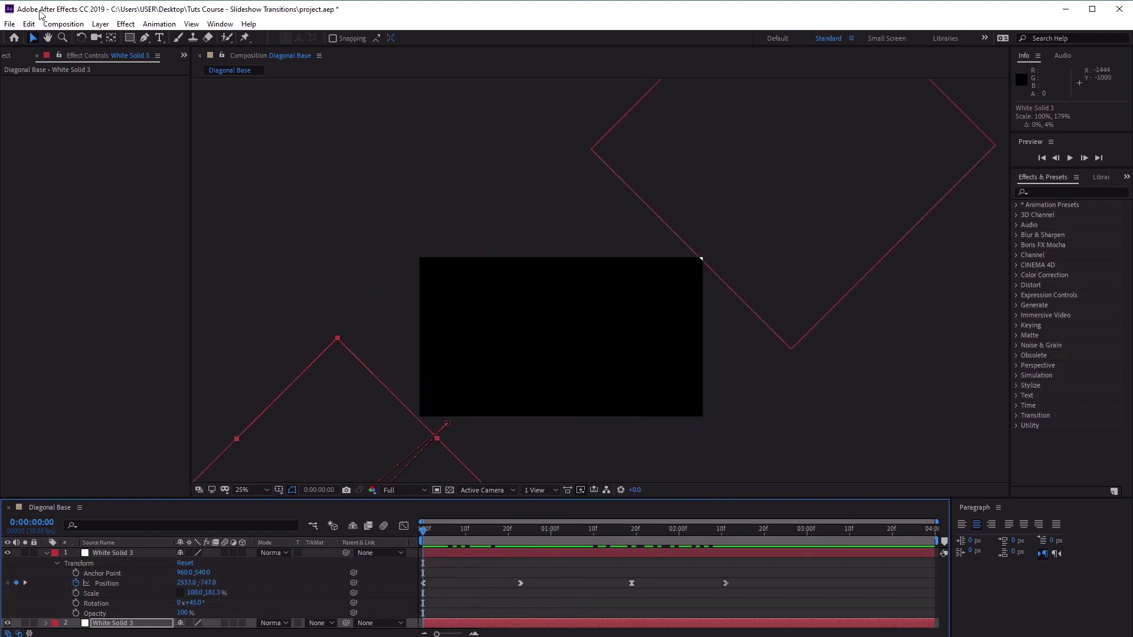
Create a new 1920 x 1080 composition named Diagonal Opening Slide, 4 seconds long at 30 fps.
{"action": "left_click", "coordinate": [50, 24]}
{"action": "left_click", "coordinate": [65, 35]}
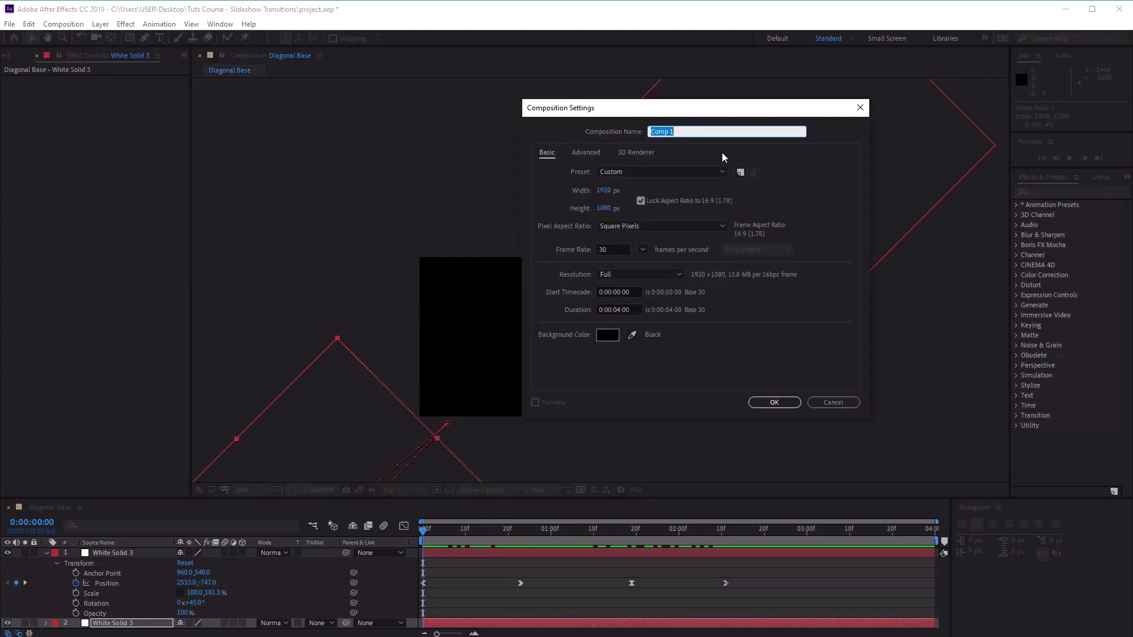
{"action": "type", "text": "Diagonal Opening Slide"}
{"action": "left_click", "coordinate": [774, 403]}
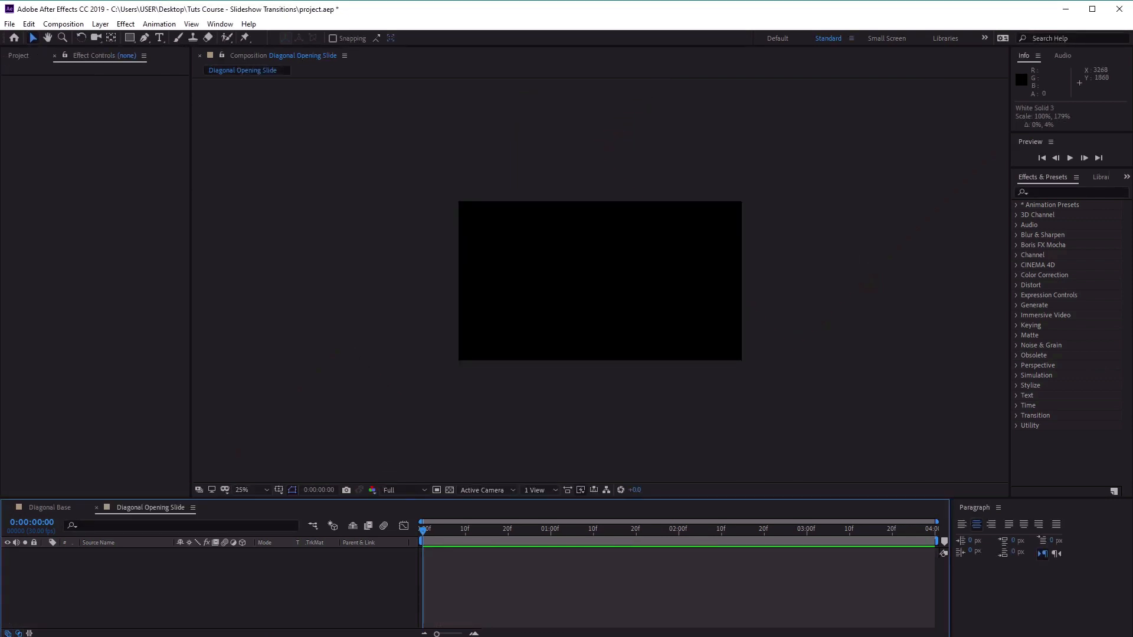
Add the Diagonal Base composition as a layer in Diagonal Opening Slide and preview it.
{"action": "left_click", "coordinate": [22, 56]}
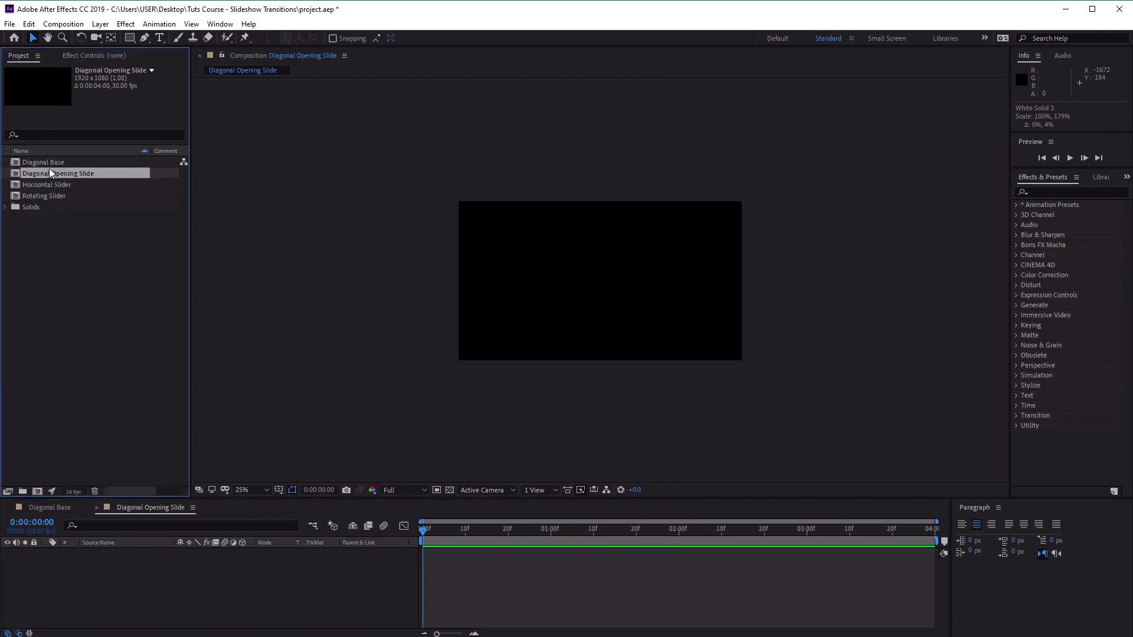
{"action": "left_click", "coordinate": [49, 164]}
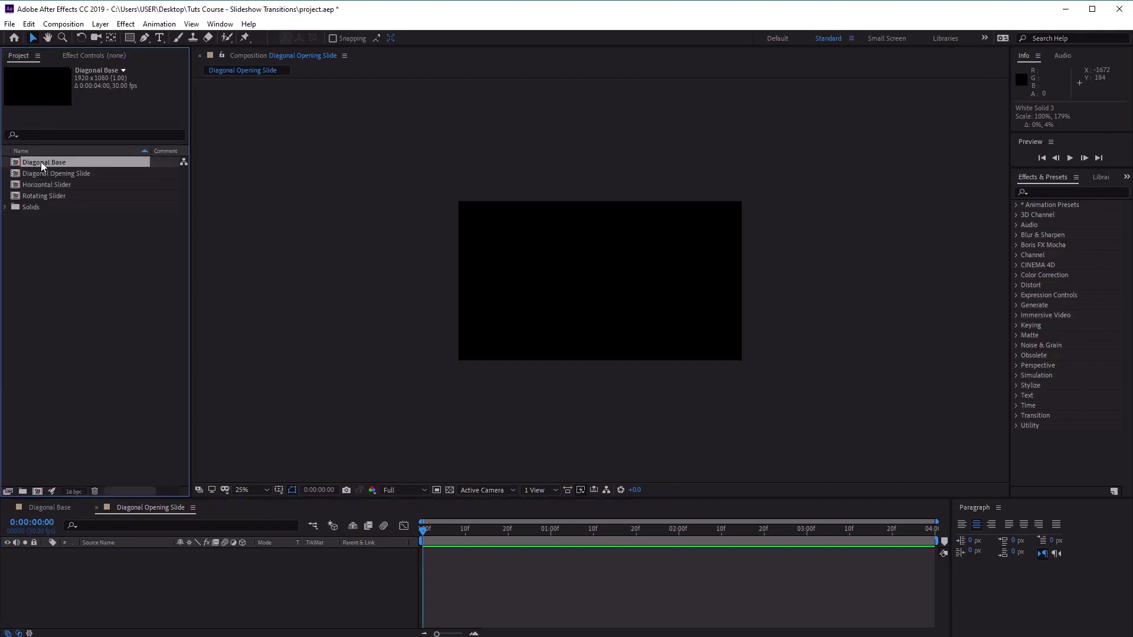
{"action": "left_click_drag", "start_coordinate": [41, 162], "coordinate": [190, 586]}
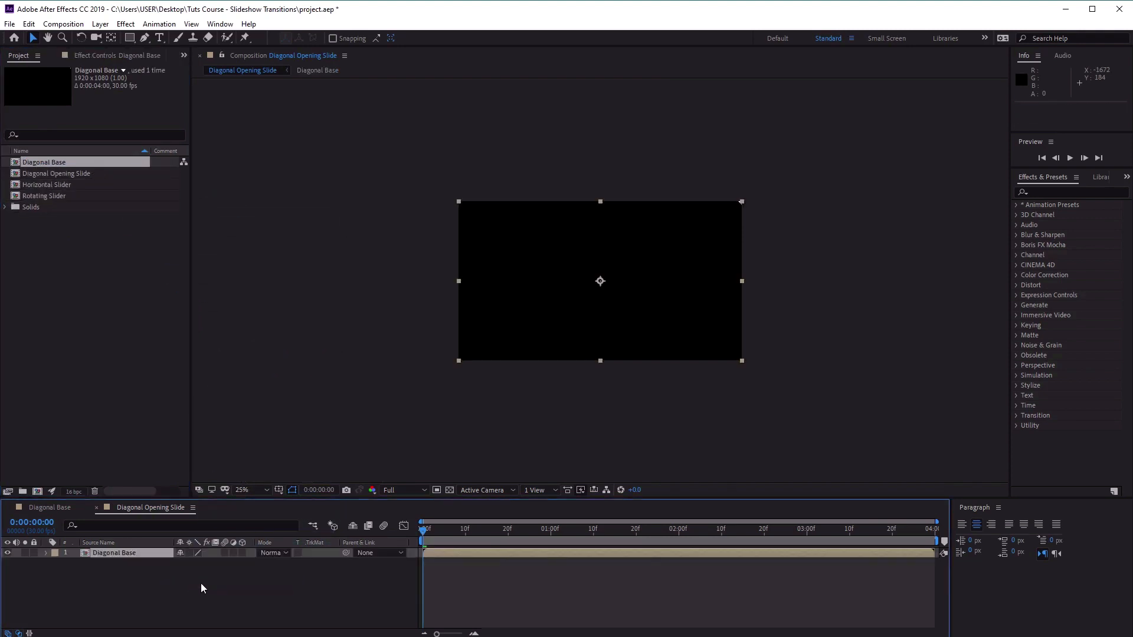
{"action": "left_click_drag", "start_coordinate": [432, 527], "coordinate": [311, 527]}
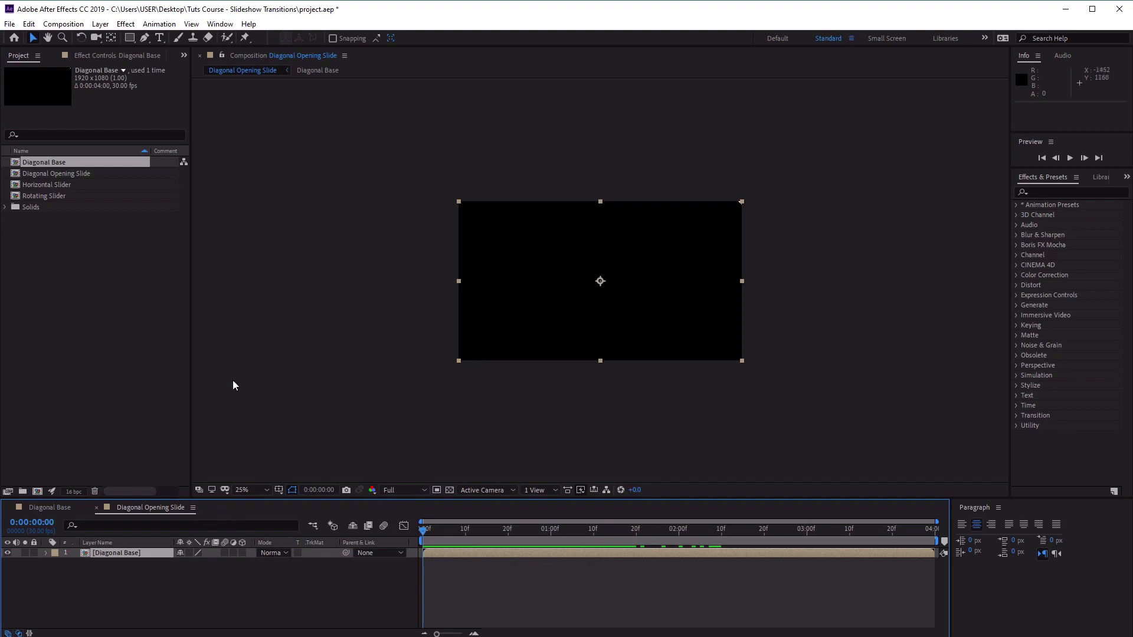
{"action": "left_click_drag", "start_coordinate": [430, 522], "coordinate": [405, 522]}
Apply the Fill effect to the Diagonal Base layer and check the coloured shapes at 0:00:00:19.
{"action": "left_click", "coordinate": [103, 553]}
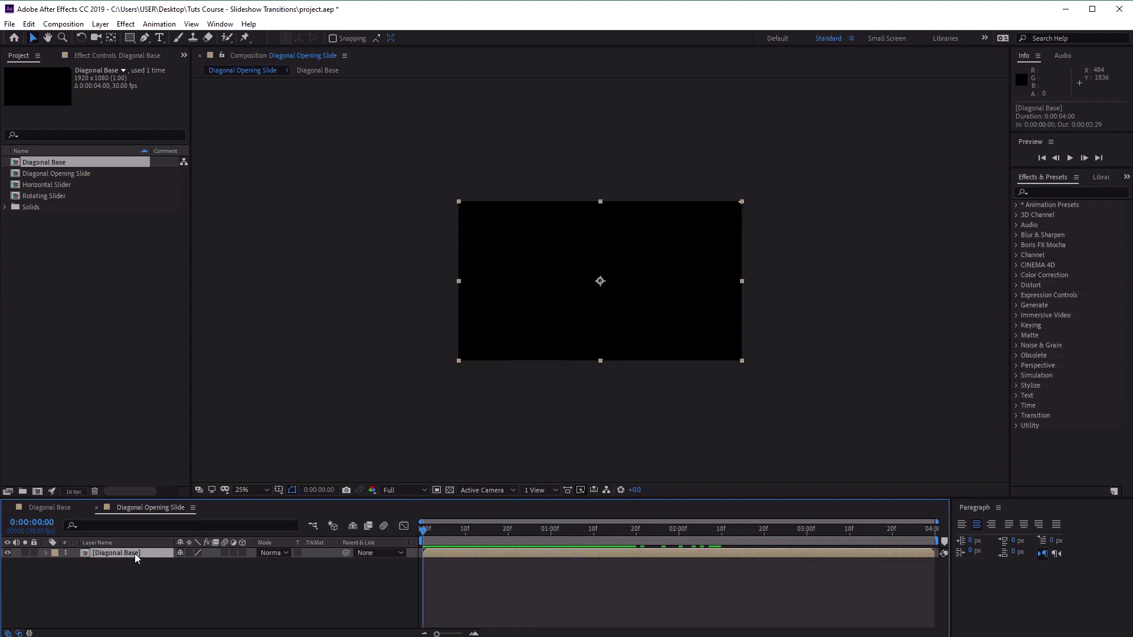
{"action": "left_click", "coordinate": [127, 27]}
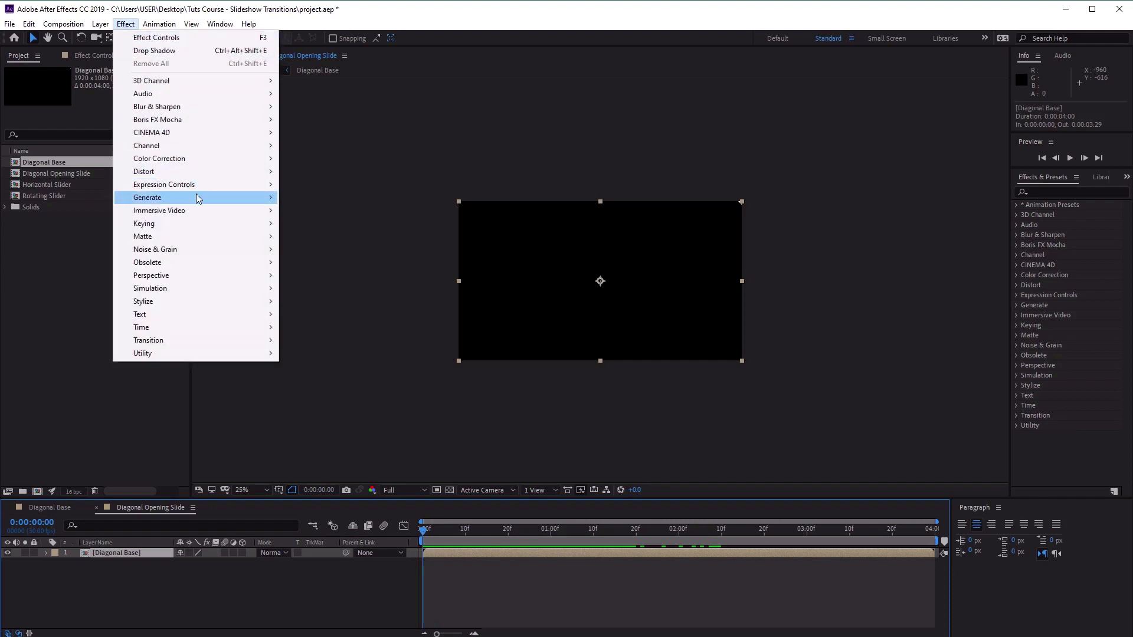
{"action": "mouse_move", "coordinate": [198, 199]}
{"action": "left_click", "coordinate": [348, 393]}
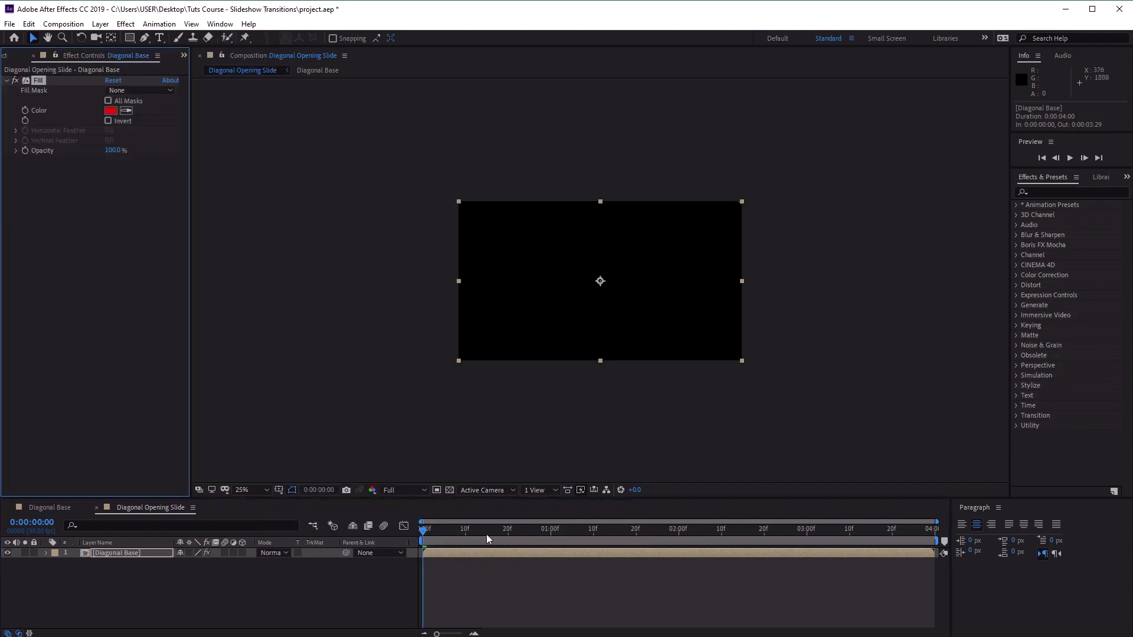
{"action": "left_click_drag", "start_coordinate": [486, 531], "coordinate": [504, 530]}
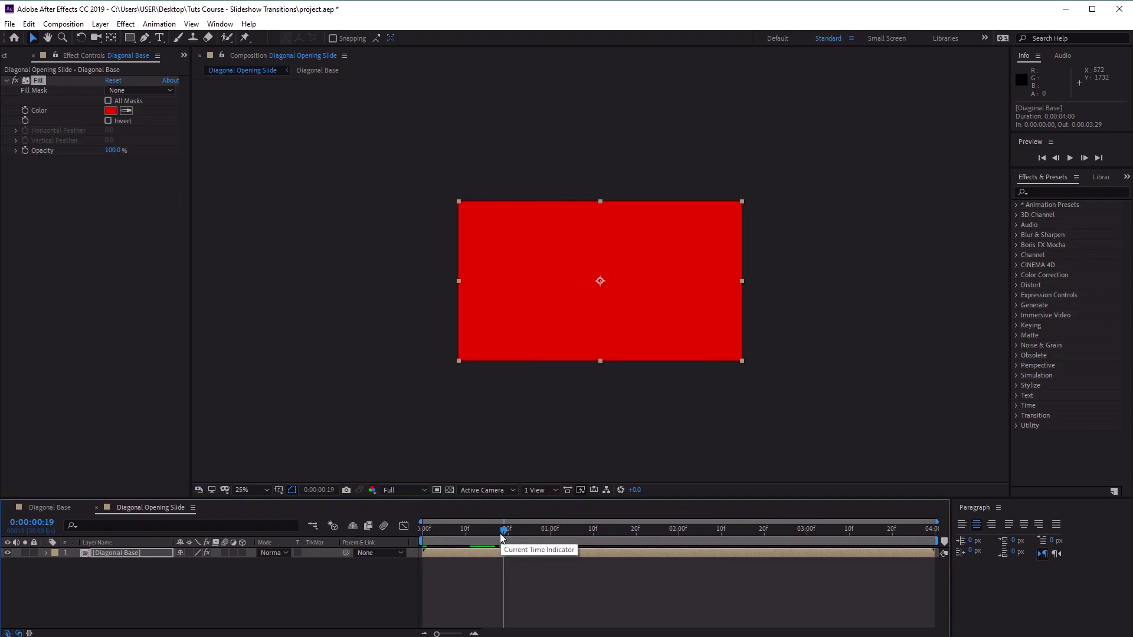
Apply a Drop Shadow effect to the Diagonal Base layer with 17% opacity and a softness of 80.
{"action": "left_click", "coordinate": [126, 25]}
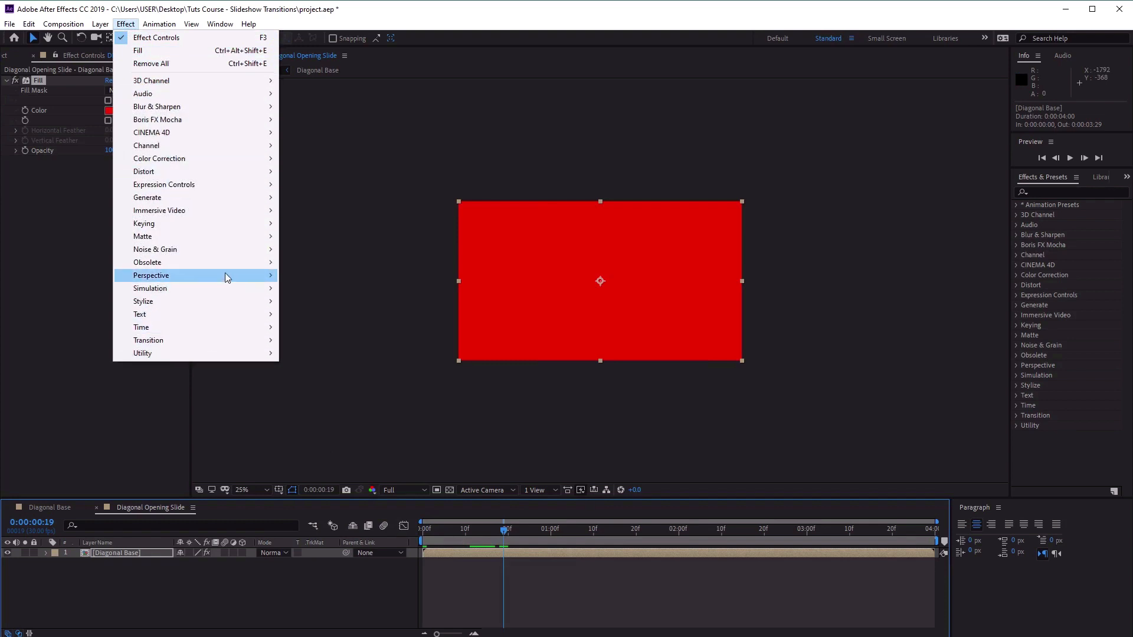
{"action": "mouse_move", "coordinate": [225, 274]}
{"action": "left_click", "coordinate": [344, 381]}
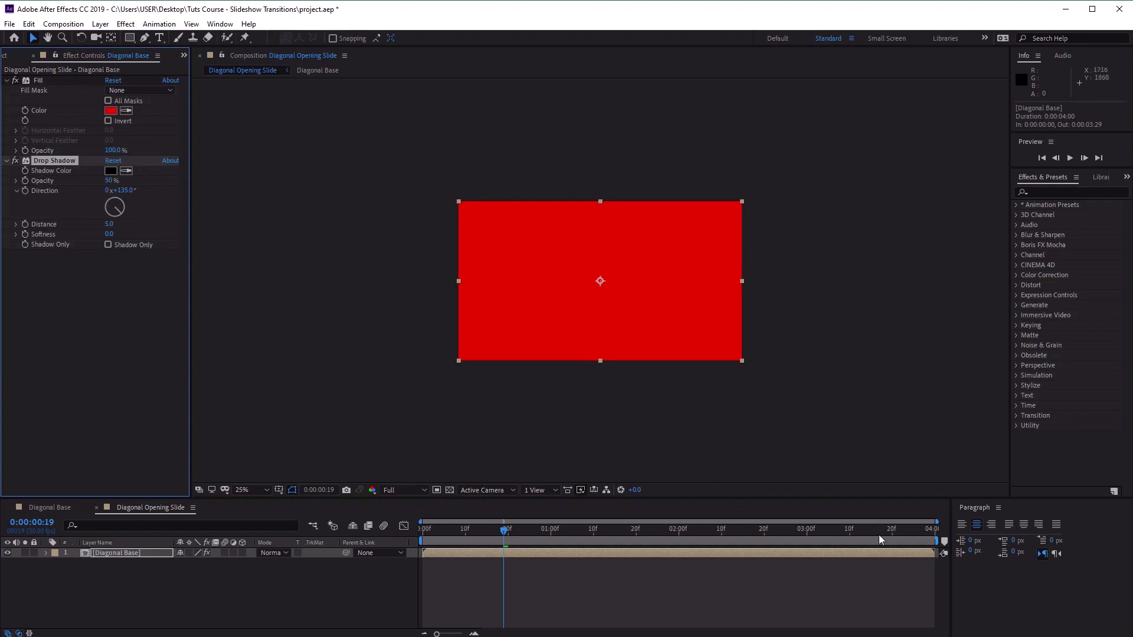
{"action": "left_click", "coordinate": [112, 181]}
{"action": "key", "text": "Return"}
{"action": "left_click", "coordinate": [493, 446]}
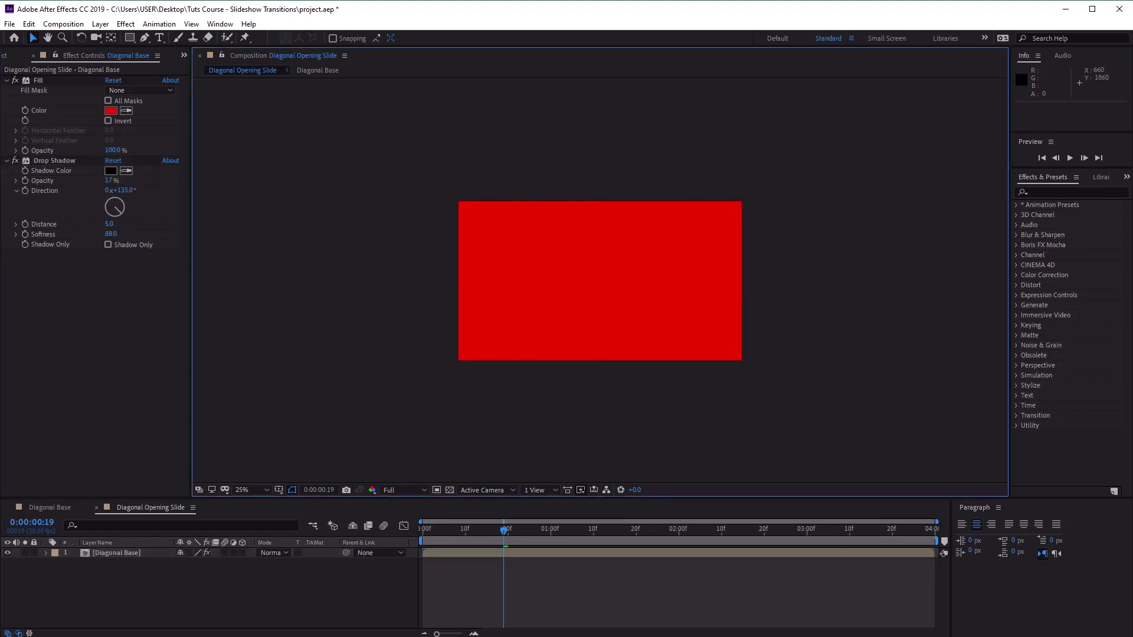
Duplicate the Diagonal Base layer three times to make four stacked copies.
{"action": "left_click", "coordinate": [101, 553]}
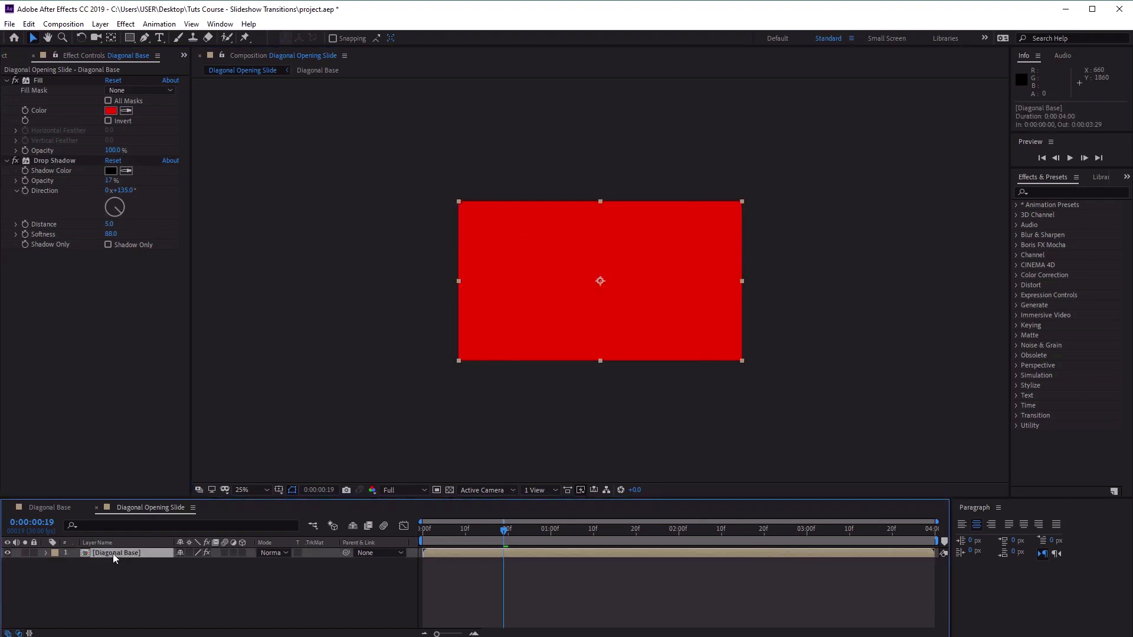
{"action": "key", "text": "ctrl+d"}
{"action": "key", "text": "ctrl+d"}
{"action": "key", "text": "ctrl+d"}
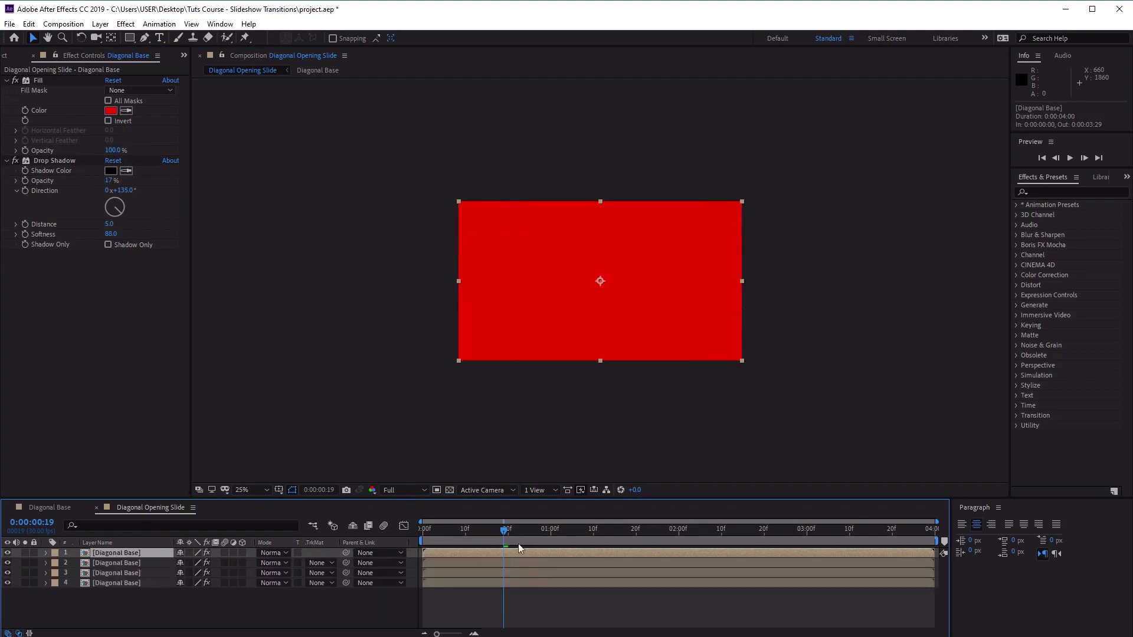
Shift the third Diagonal Base layer in the stack so it starts at 0:00:00:04.
{"action": "mouse_move", "coordinate": [506, 529]}
{"action": "left_mouse_down"}
{"action": "mouse_move", "coordinate": [485, 533]}
{"action": "mouse_move", "coordinate": [481, 550]}
{"action": "mouse_move", "coordinate": [504, 543]}
{"action": "left_mouse_up"}
{"action": "key", "text": "space"}
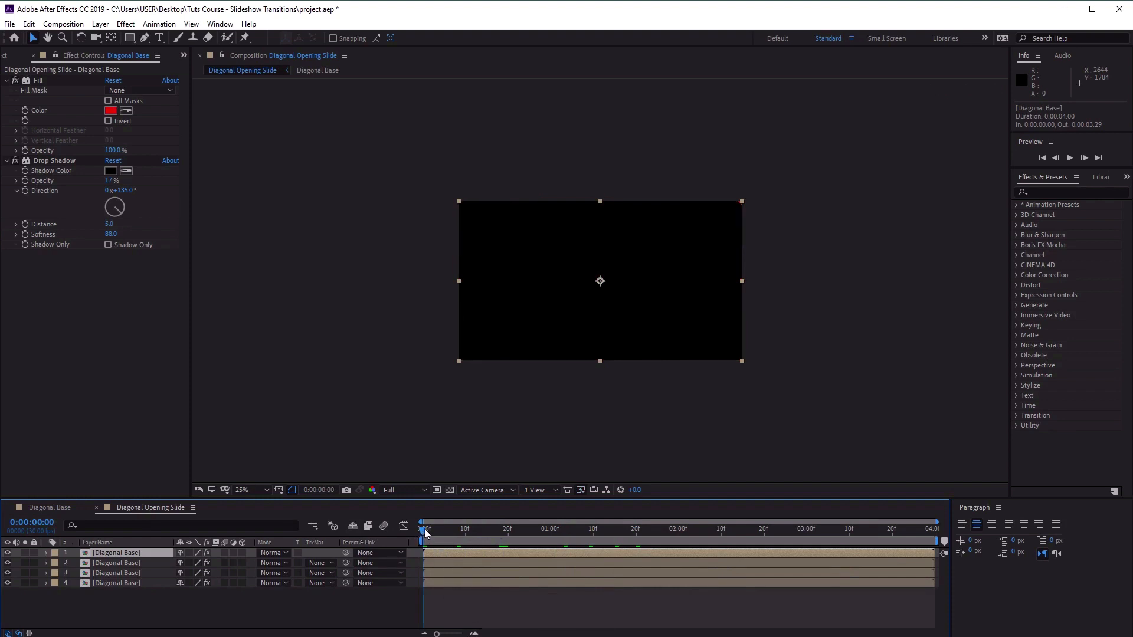
{"action": "left_click_drag", "start_coordinate": [443, 636], "coordinate": [450, 635]}
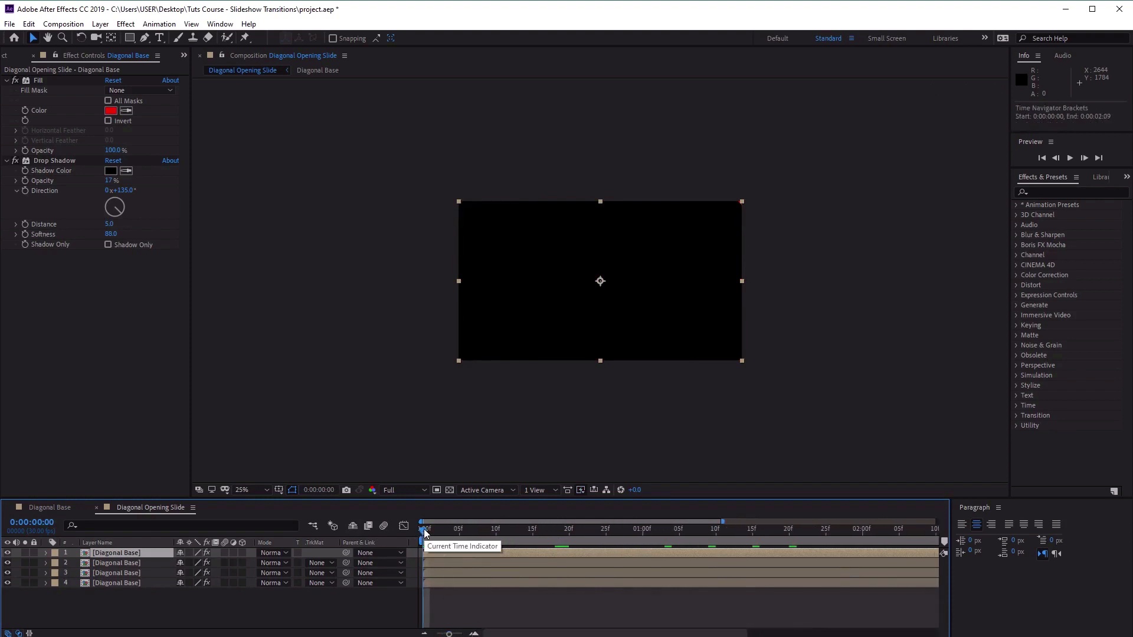
{"action": "left_click_drag", "start_coordinate": [425, 532], "coordinate": [455, 537]}
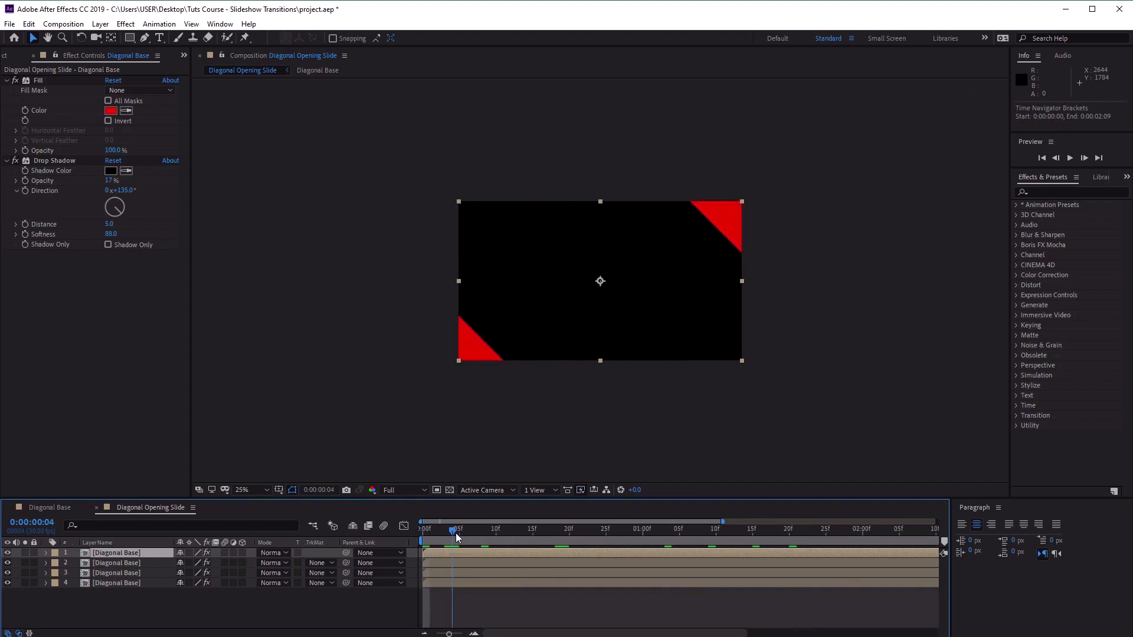
{"action": "left_click", "coordinate": [465, 572]}
{"action": "key", "text": "bracketleft"}
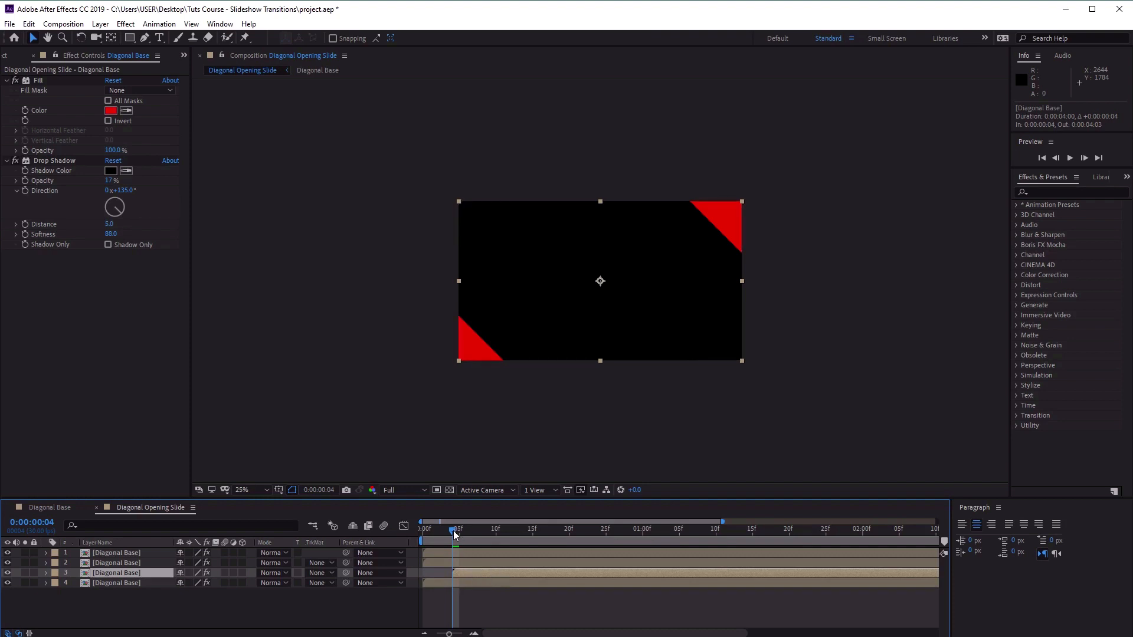
Shift the second Diagonal Base layer in the stack to start at 0:00:00:08 and the topmost one at 0:00:00:12.
{"action": "left_click_drag", "start_coordinate": [453, 534], "coordinate": [573, 567]}
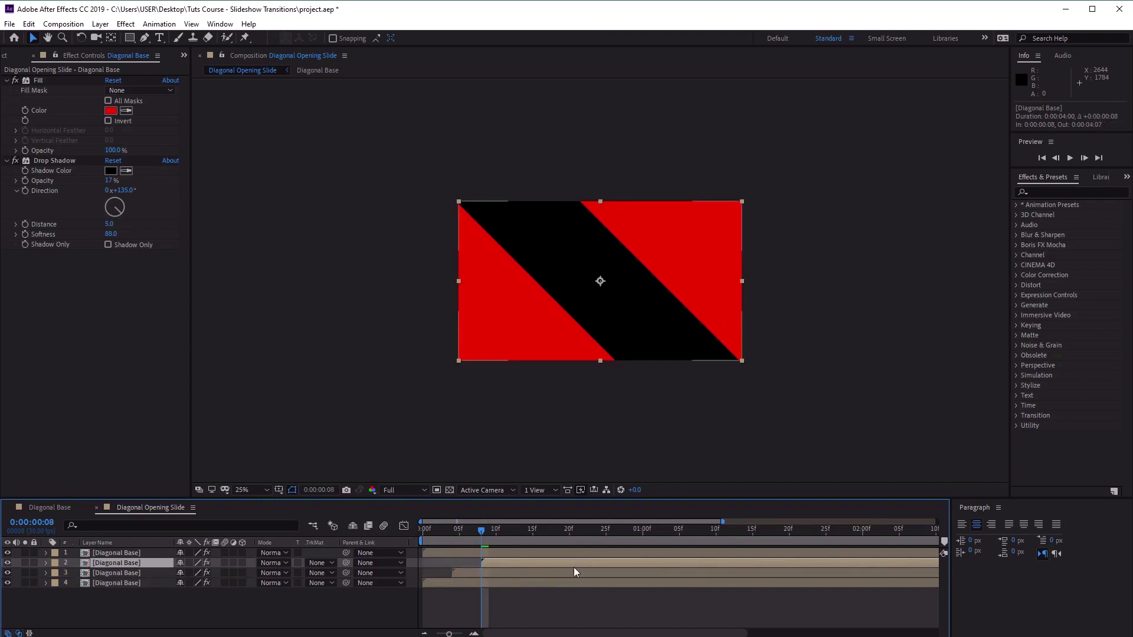
{"action": "left_click_drag", "start_coordinate": [483, 530], "coordinate": [512, 536]}
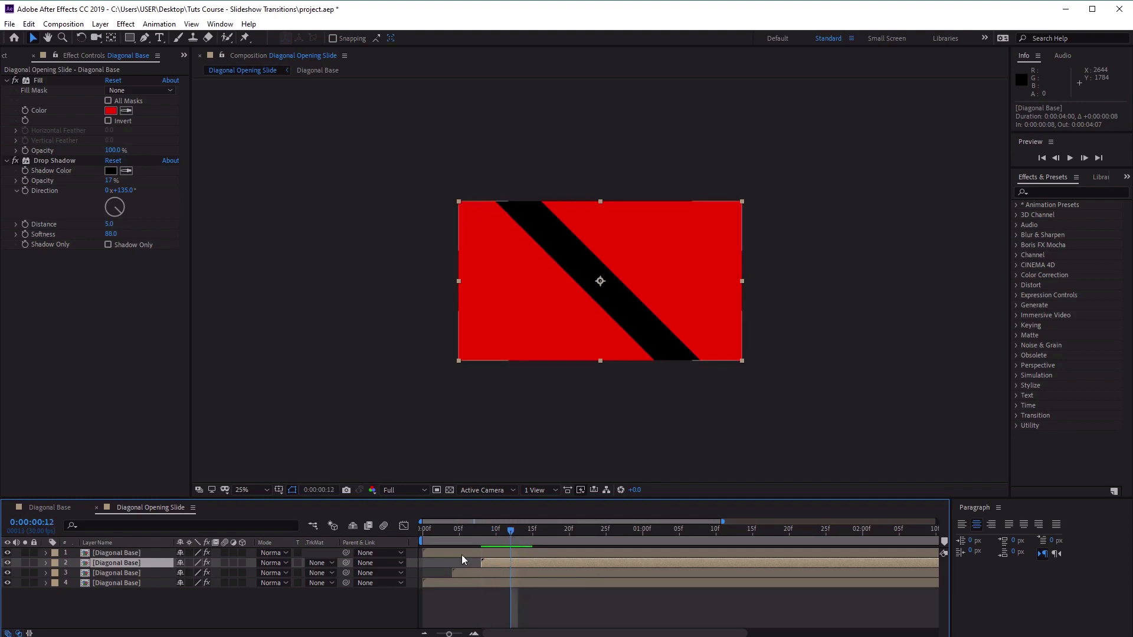
{"action": "left_click_drag", "start_coordinate": [436, 554], "coordinate": [507, 554]}
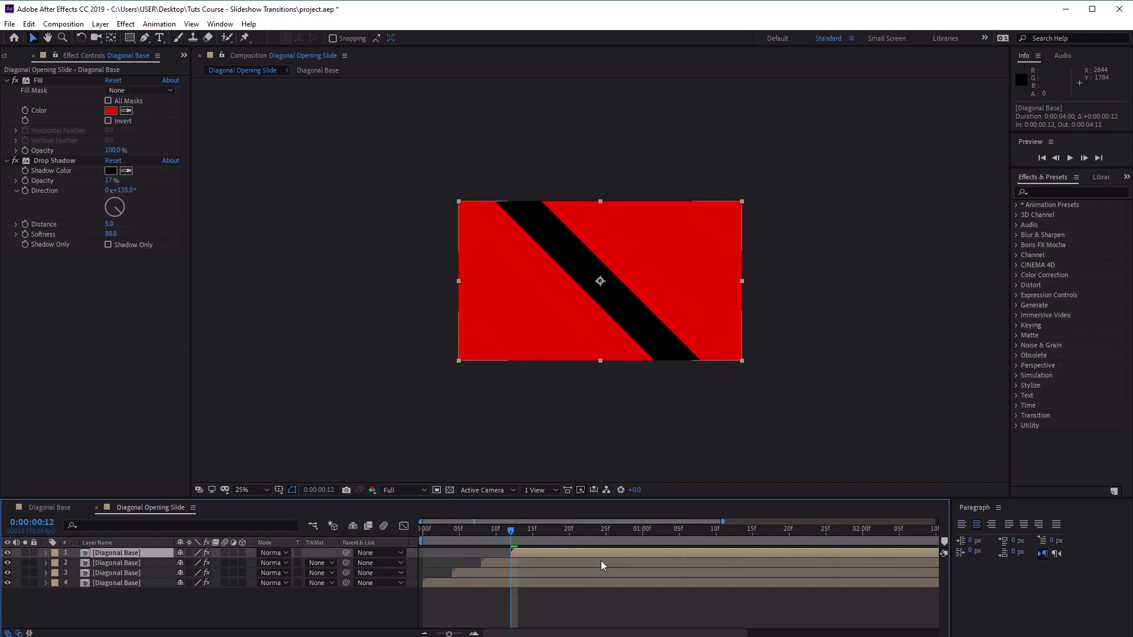
Set the Fill color of the bottommost Diagonal Base layer to E19711, viewing the composition at 0:00:00:15.
{"action": "left_click_drag", "start_coordinate": [524, 536], "coordinate": [532, 535]}
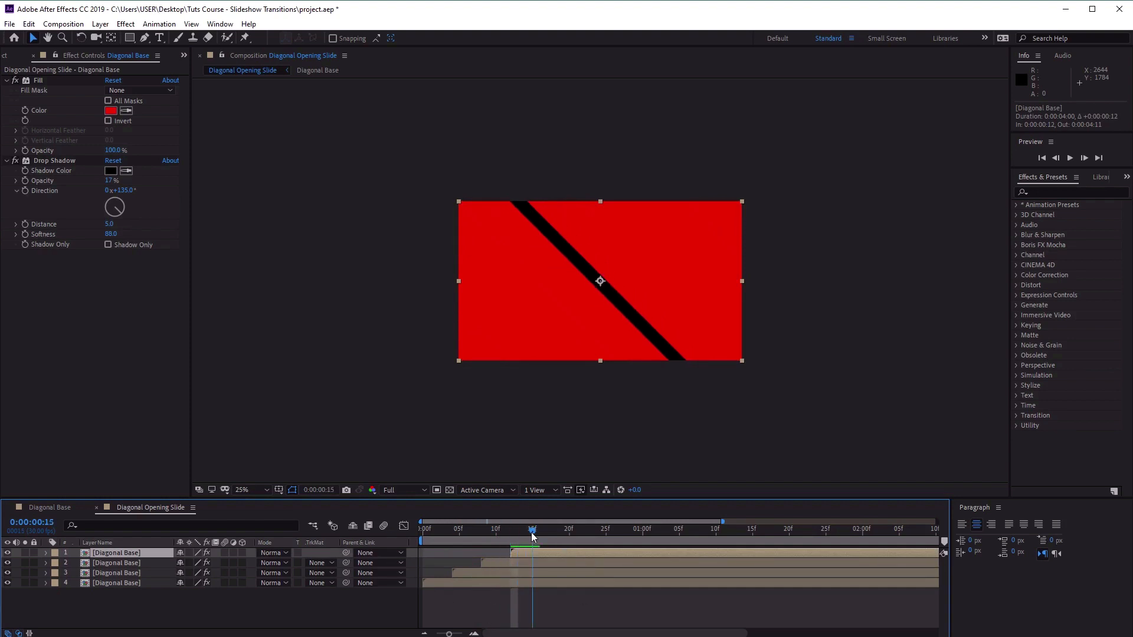
{"action": "left_click", "coordinate": [118, 583]}
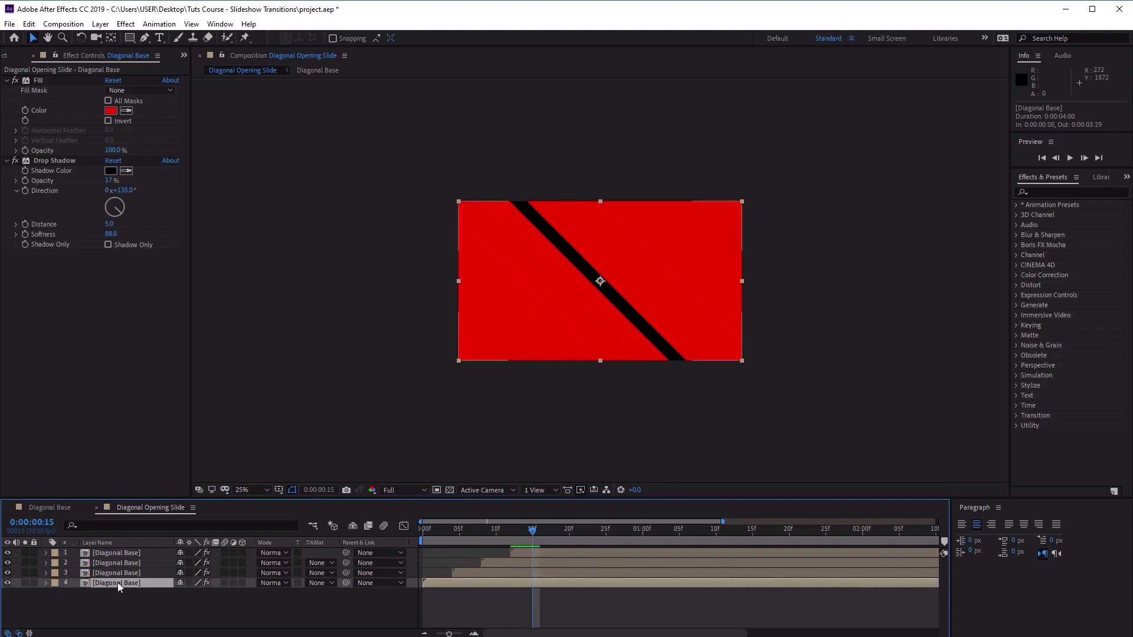
{"action": "left_click", "coordinate": [111, 111]}
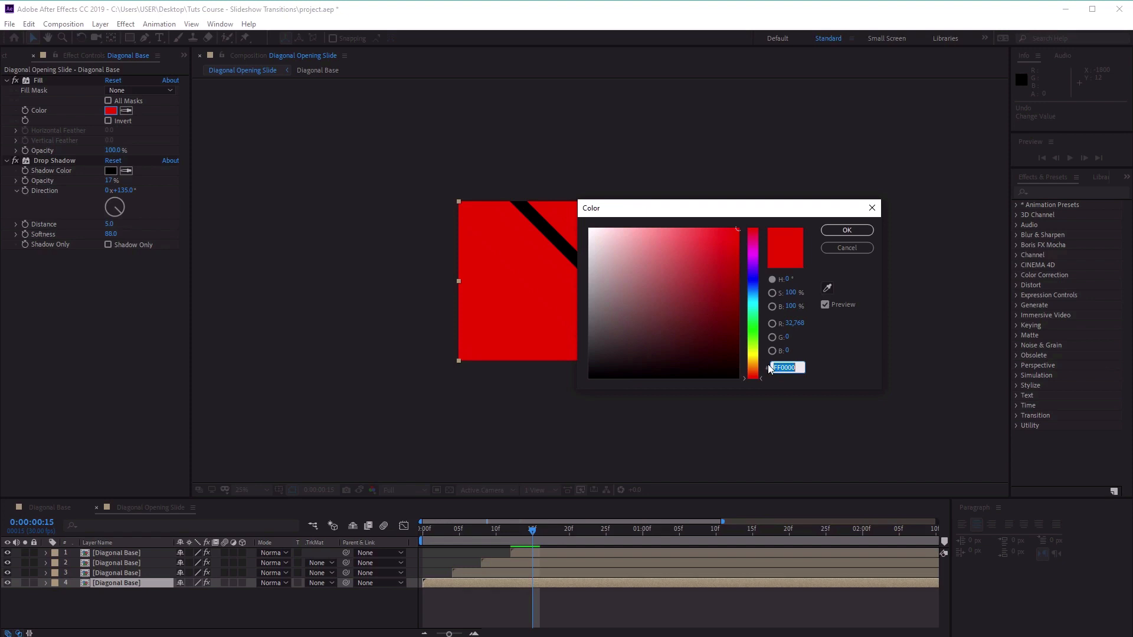
{"action": "type", "text": "E197"}
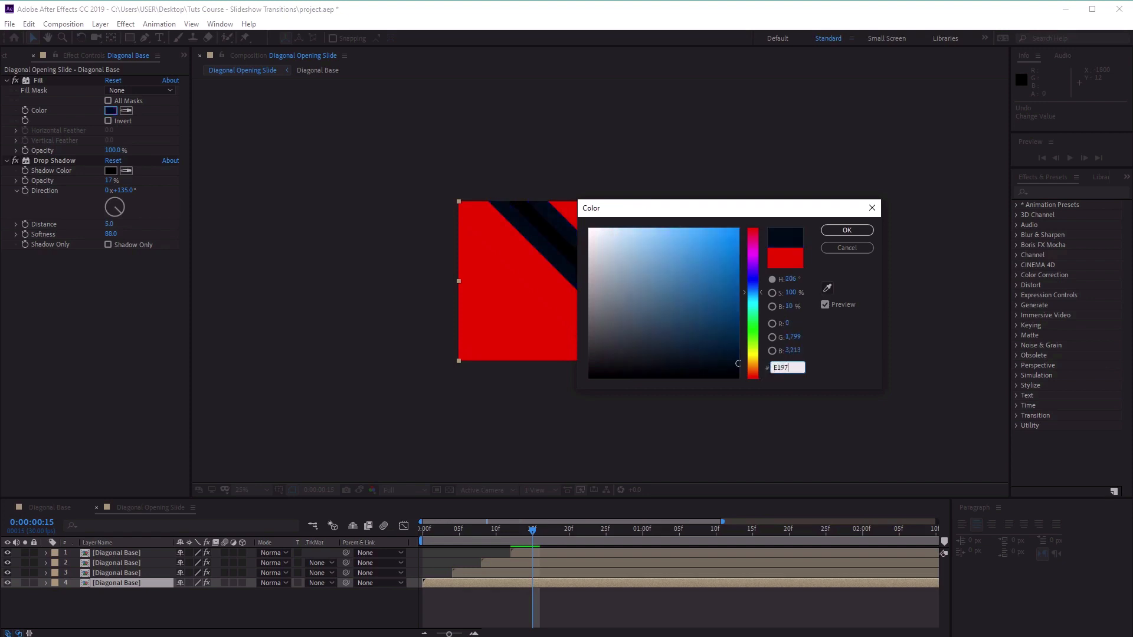
{"action": "type", "text": "11"}
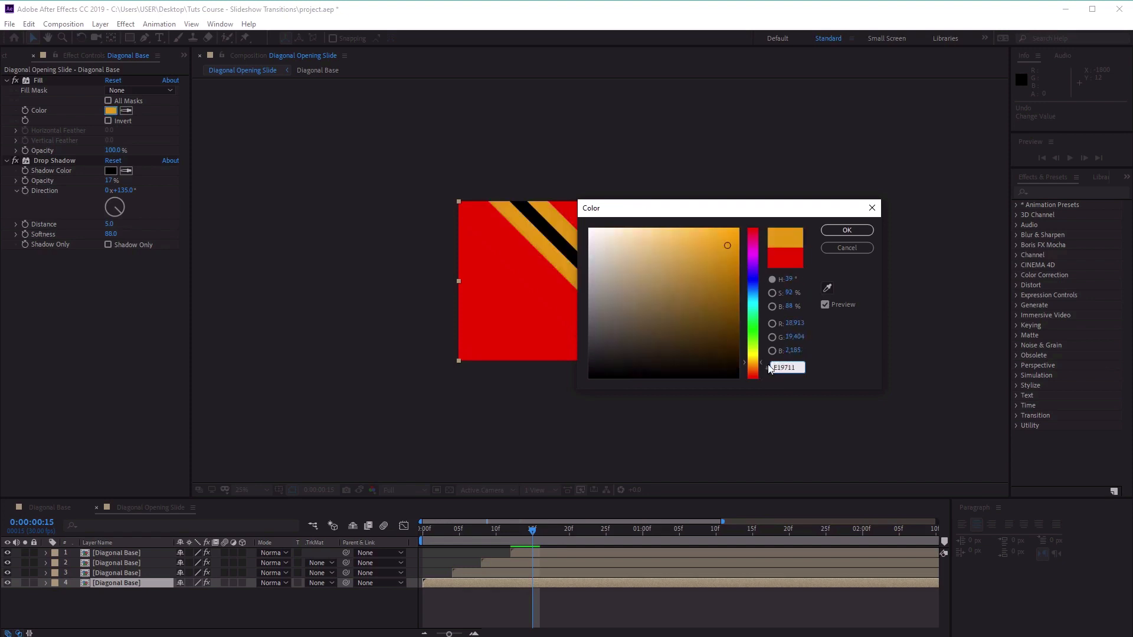
{"action": "left_click", "coordinate": [845, 236]}
Set the Fill color of the third Diagonal Base layer in the stack to DFB910.
{"action": "left_click", "coordinate": [102, 574]}
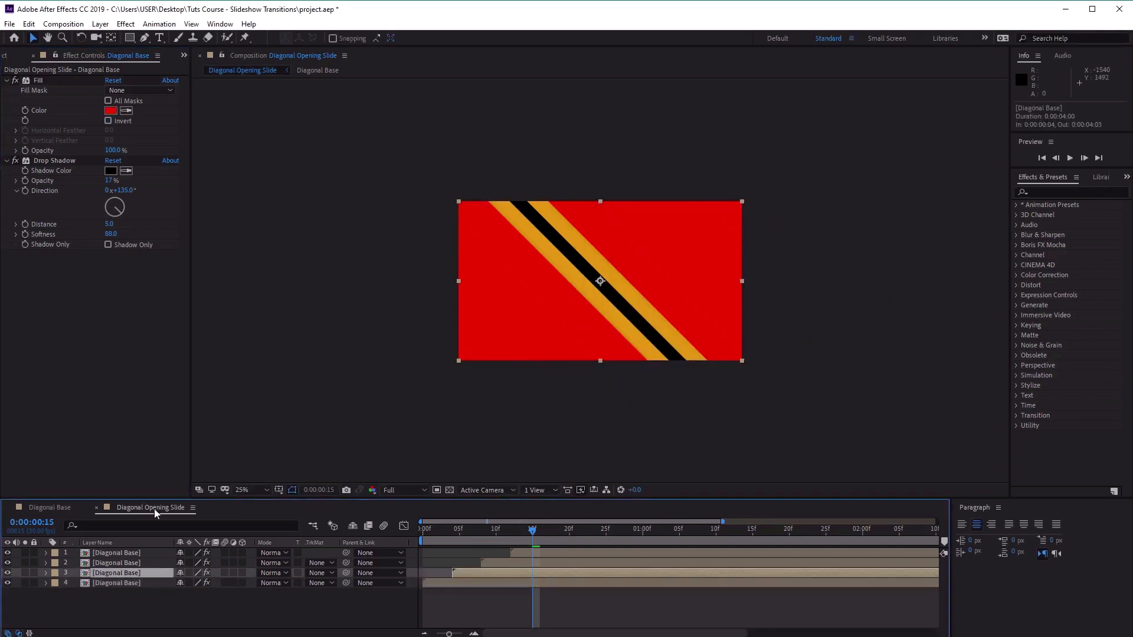
{"action": "left_click", "coordinate": [111, 111]}
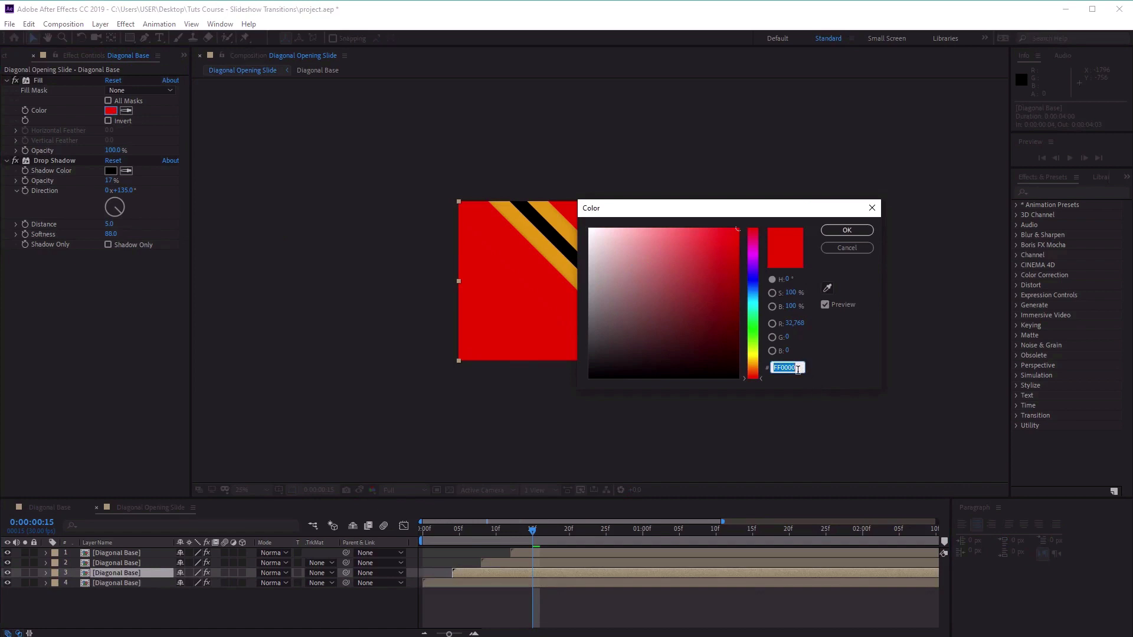
{"action": "type", "text": "DF"}
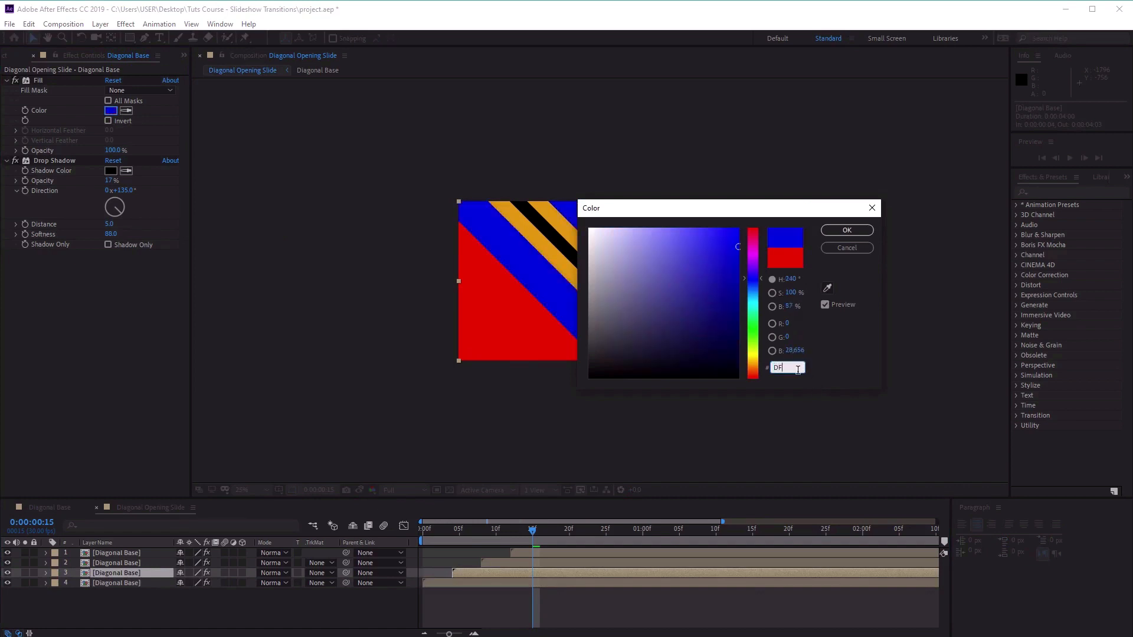
{"action": "type", "text": "B910"}
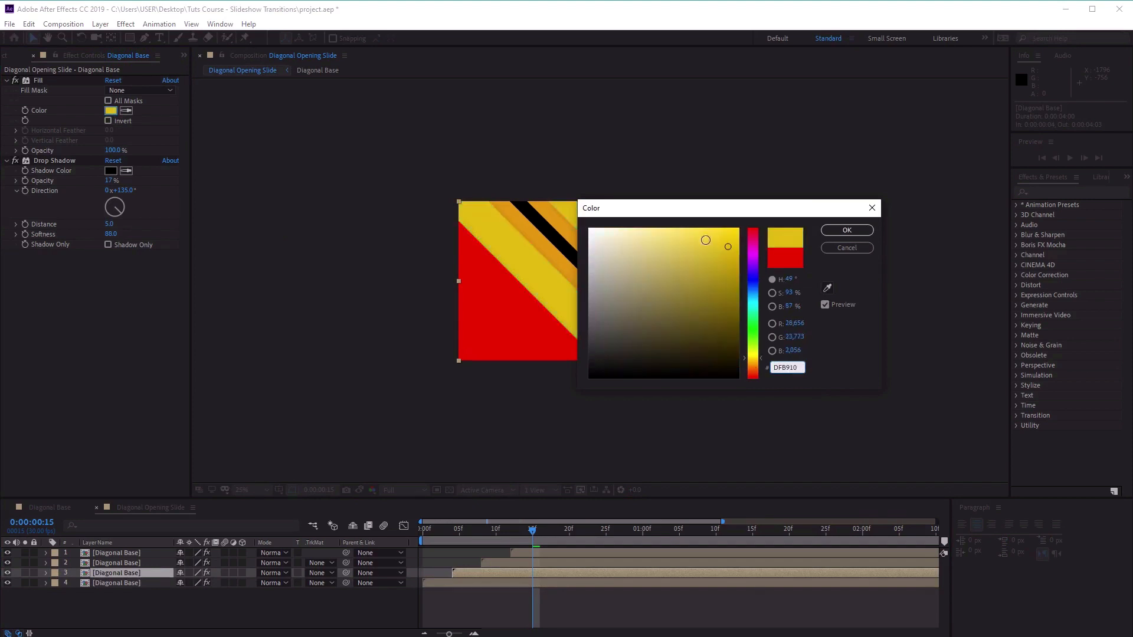
{"action": "left_click", "coordinate": [826, 231]}
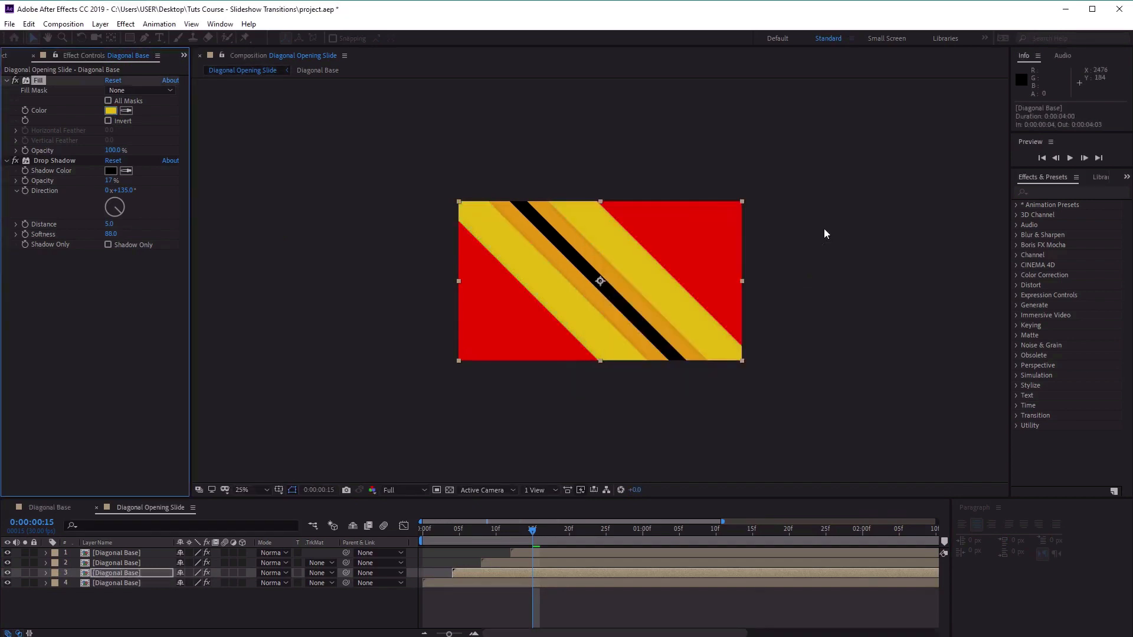
Set the Fill color of the second Diagonal Base layer in the stack to 279981.
{"action": "left_click", "coordinate": [114, 563]}
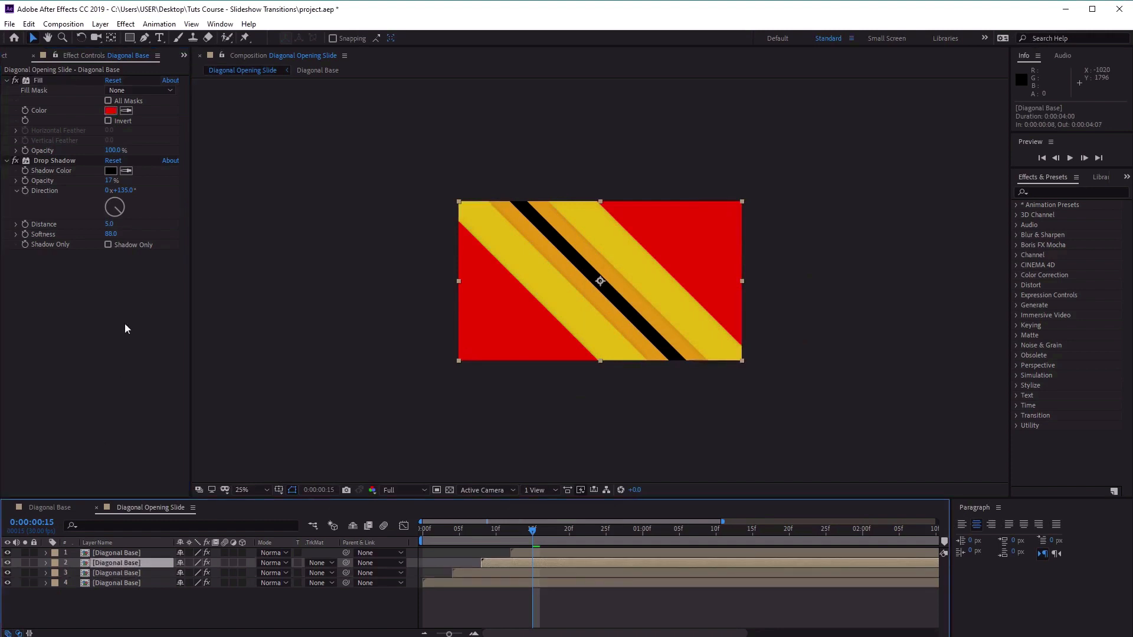
{"action": "left_click", "coordinate": [110, 111]}
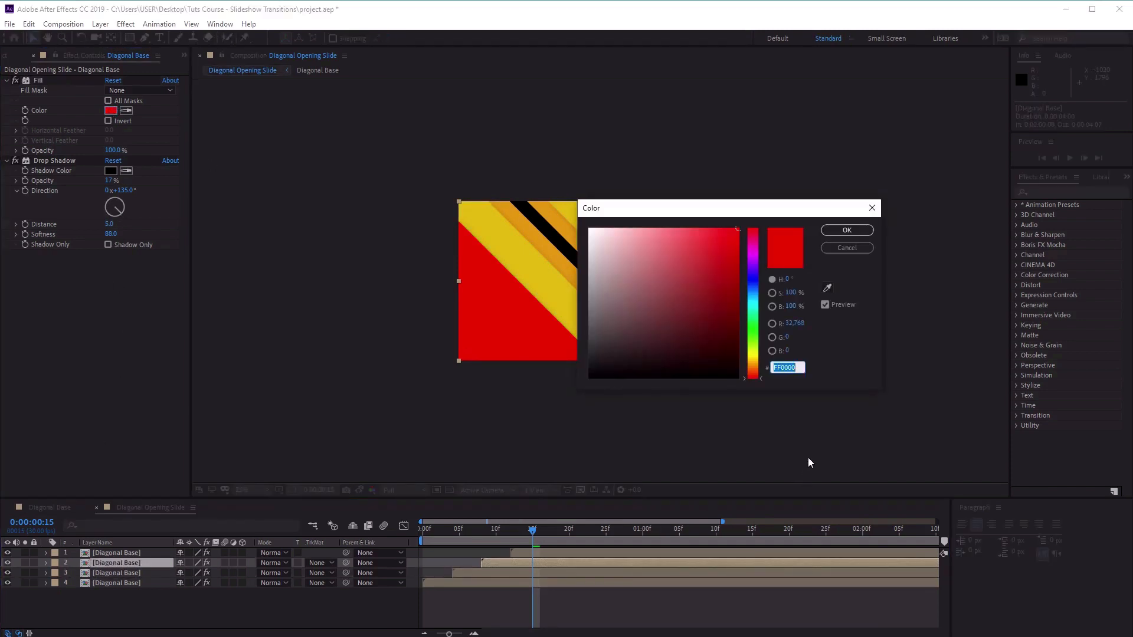
{"action": "type", "text": "2"}
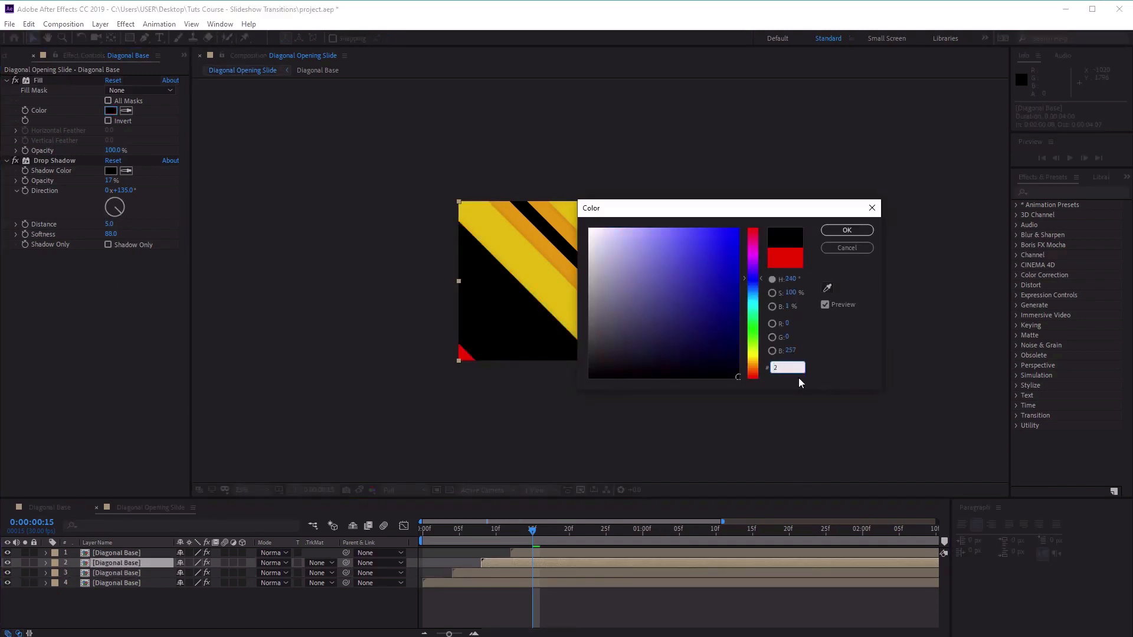
{"action": "type", "text": "79981"}
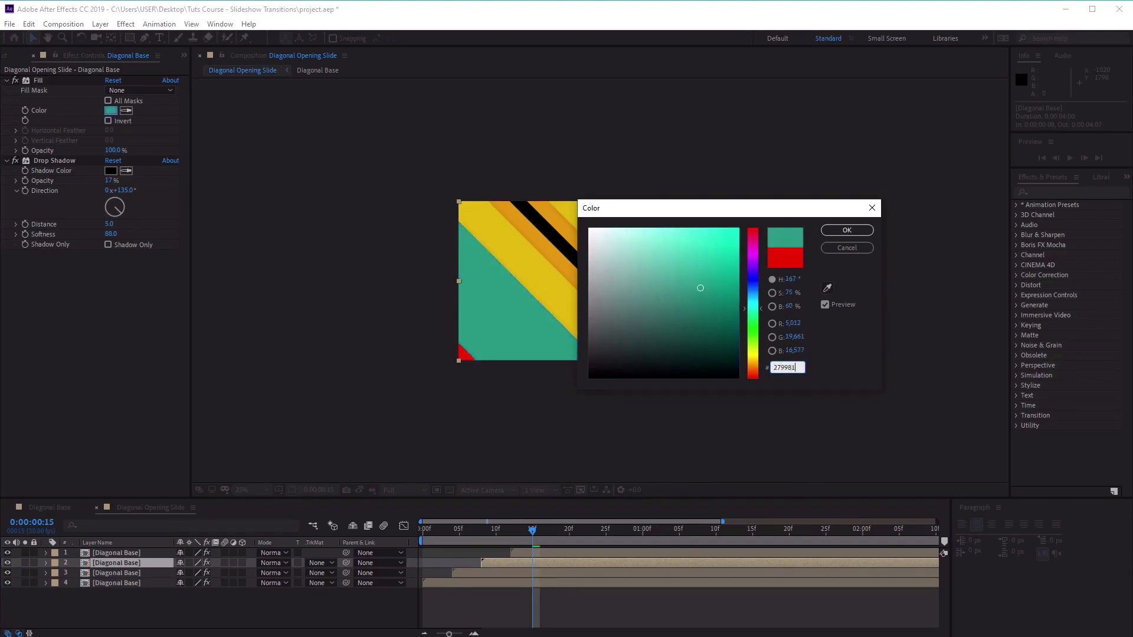
{"action": "left_click", "coordinate": [849, 234]}
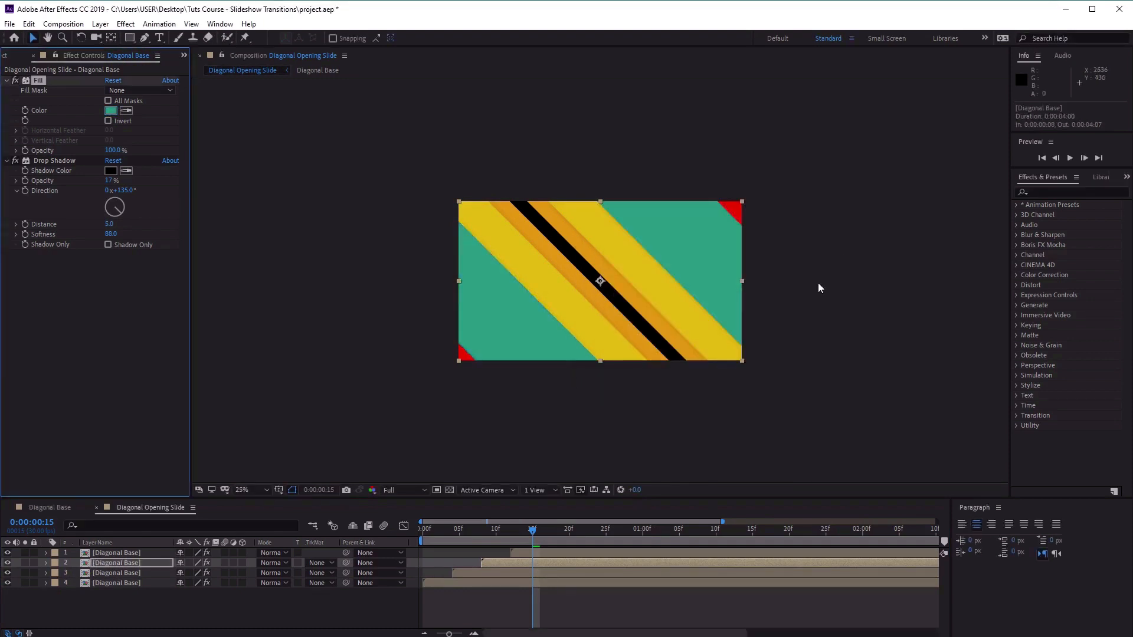
Set the Fill color of the topmost Diagonal Base layer to 4FBDA6.
{"action": "left_click", "coordinate": [118, 553]}
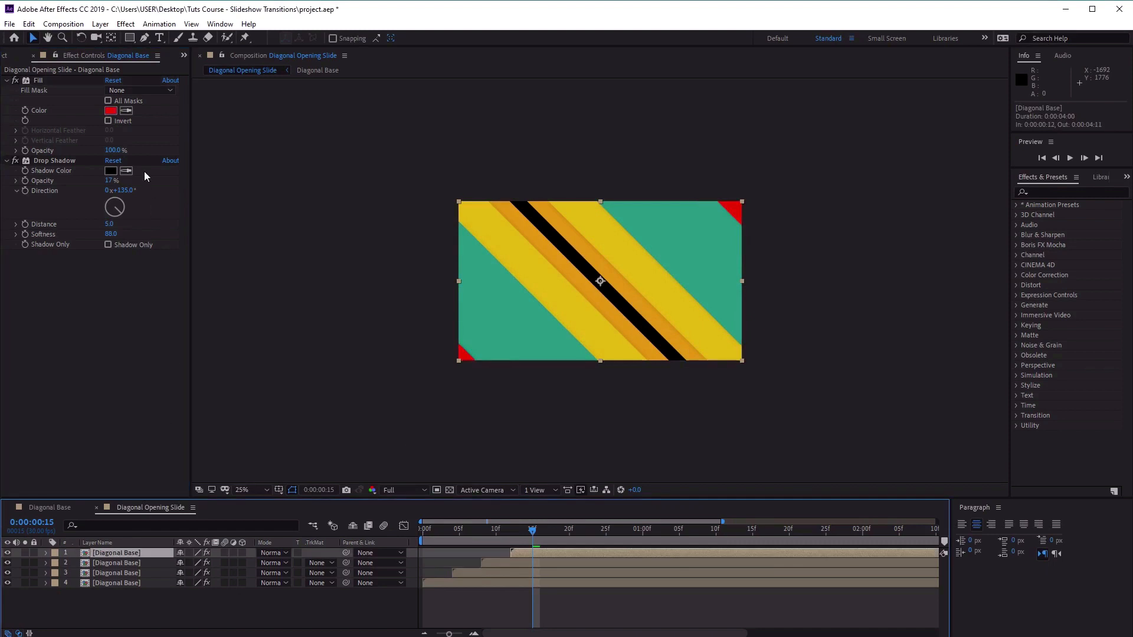
{"action": "left_click", "coordinate": [111, 111]}
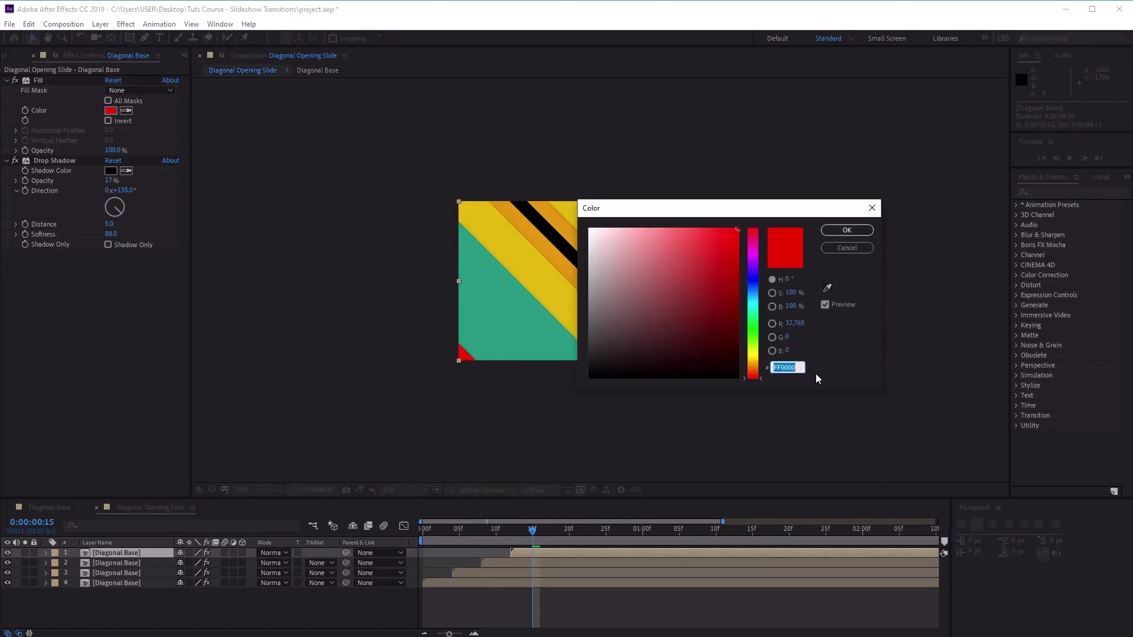
{"action": "type", "text": "4F"}
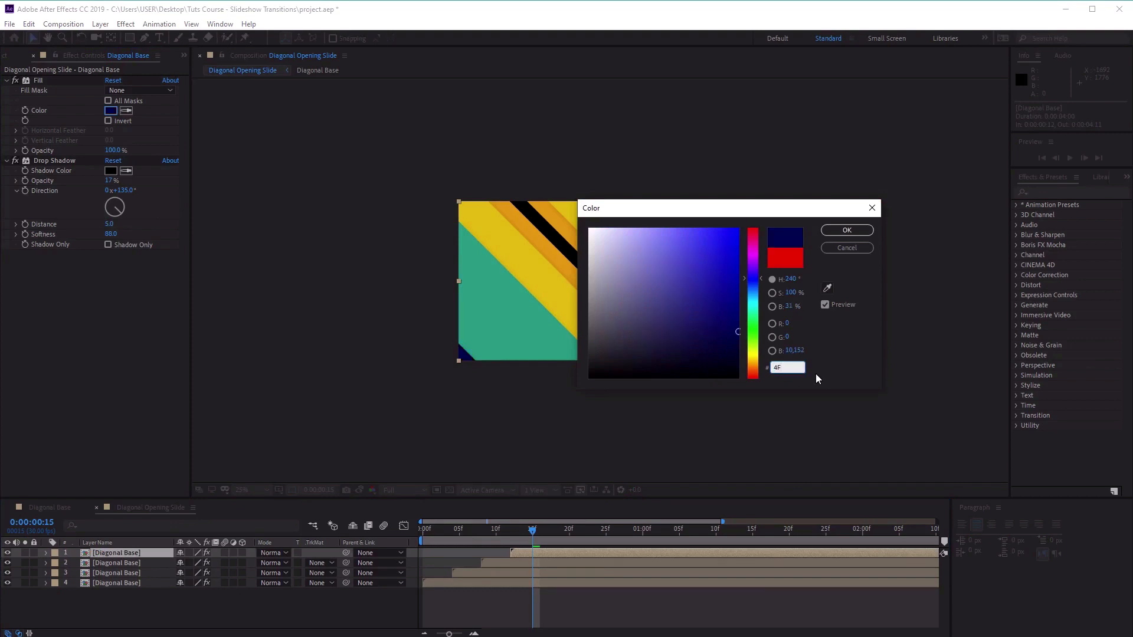
{"action": "type", "text": "BD"}
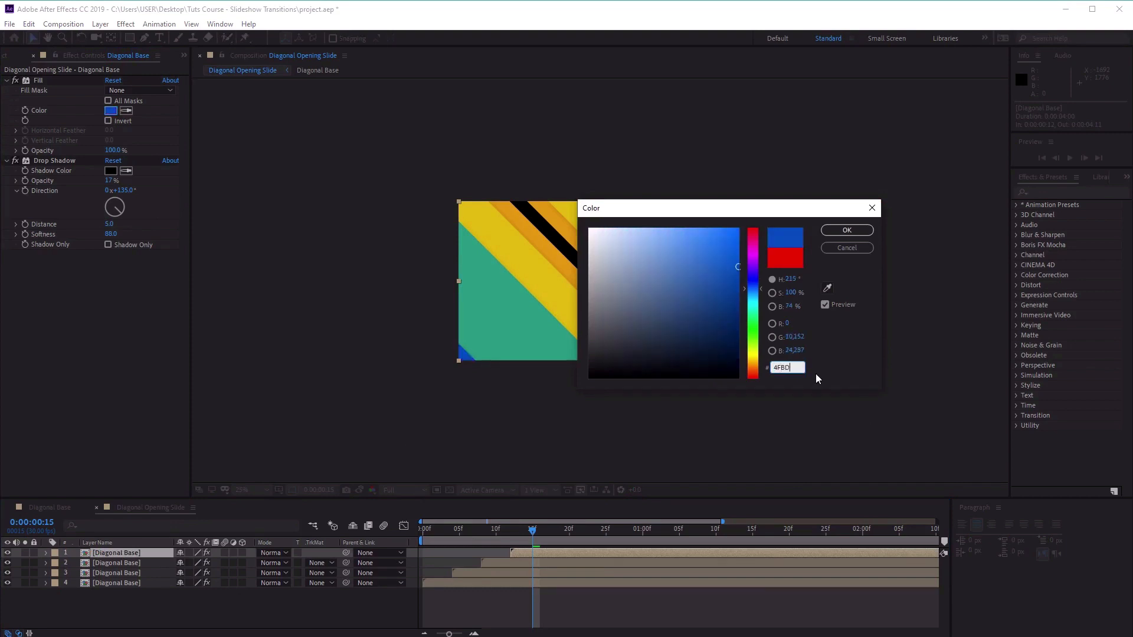
{"action": "type", "text": "A6"}
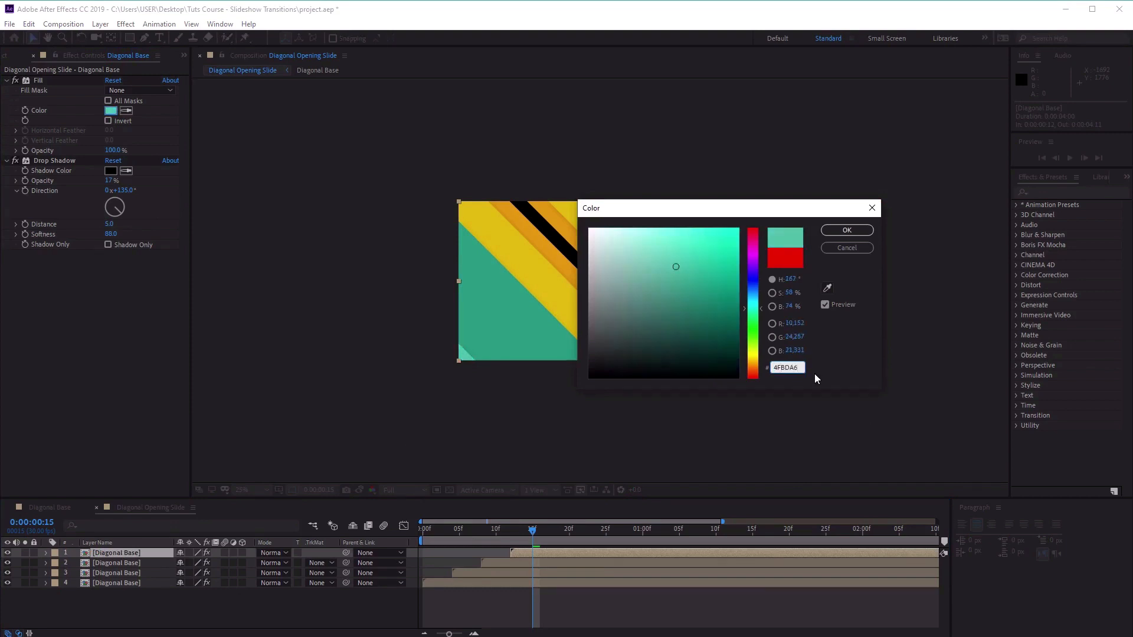
{"action": "left_click", "coordinate": [837, 232]}
Preview the layered diagonal animation from 0:00:00:00 with the composition view magnification set to Fit up to 100%.
{"action": "left_click_drag", "start_coordinate": [540, 531], "coordinate": [361, 531]}
{"action": "key", "text": "space"}
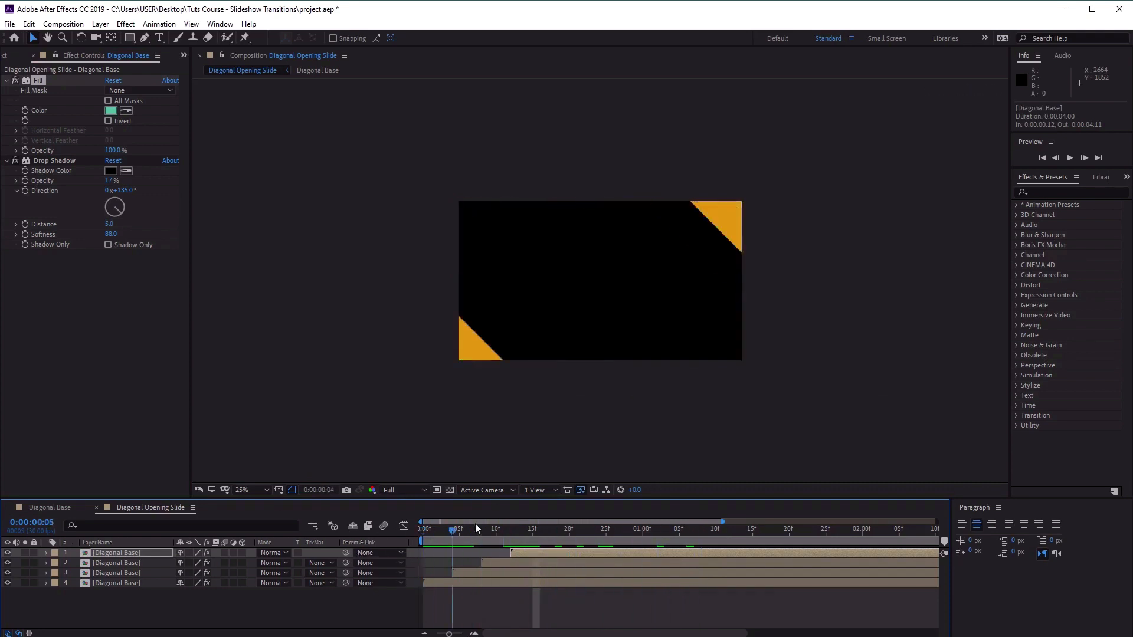
{"action": "key", "text": "space"}
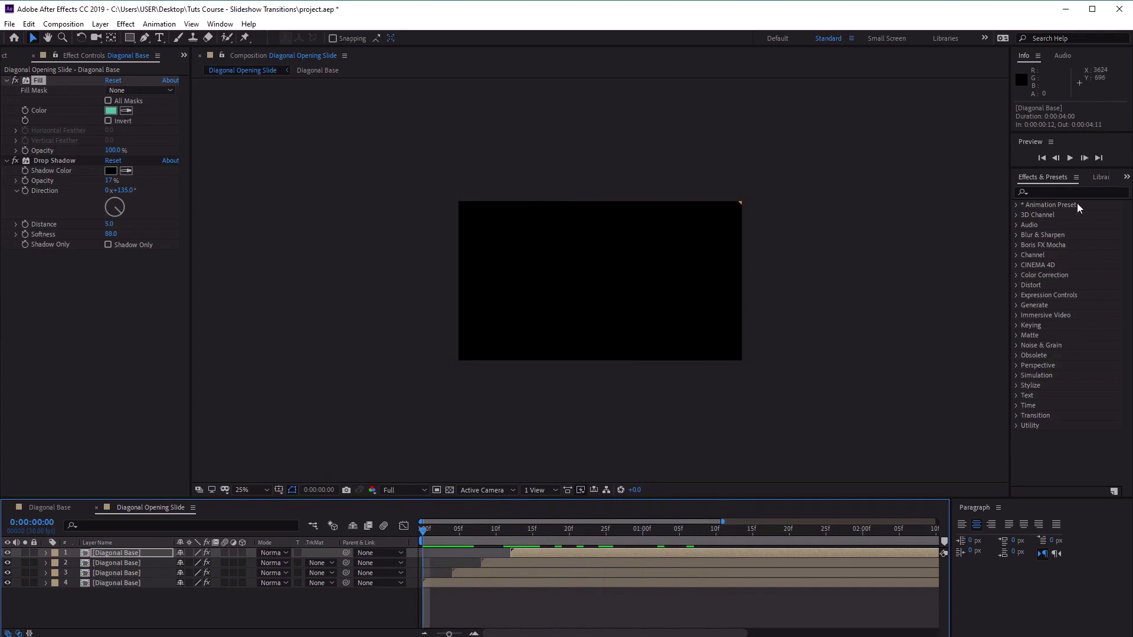
{"action": "left_click", "coordinate": [265, 490]}
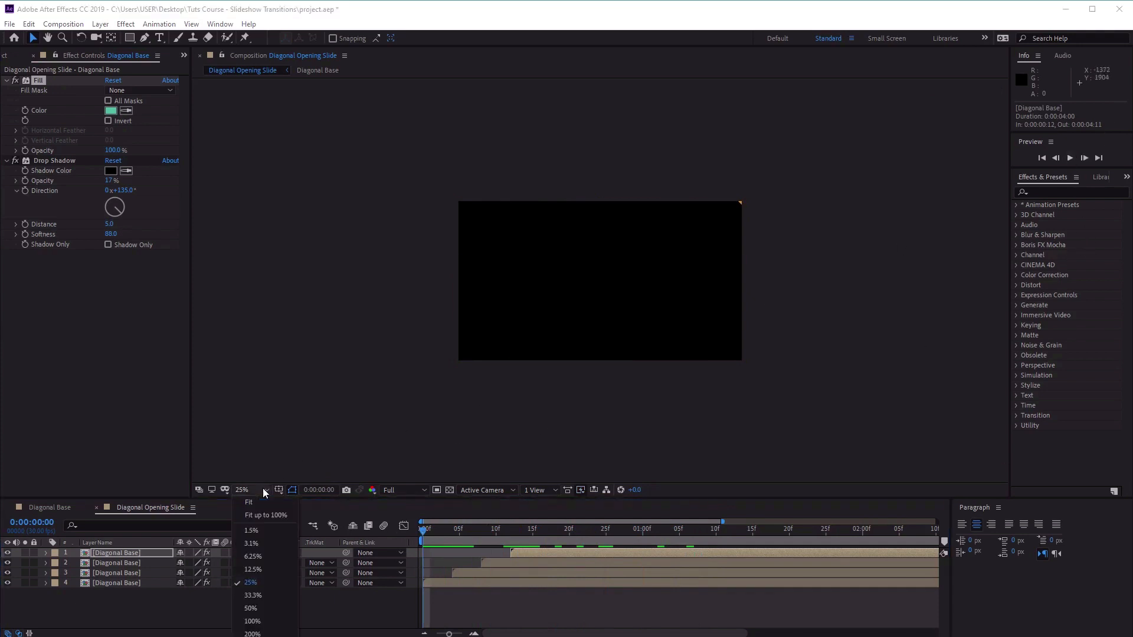
{"action": "left_click", "coordinate": [271, 522]}
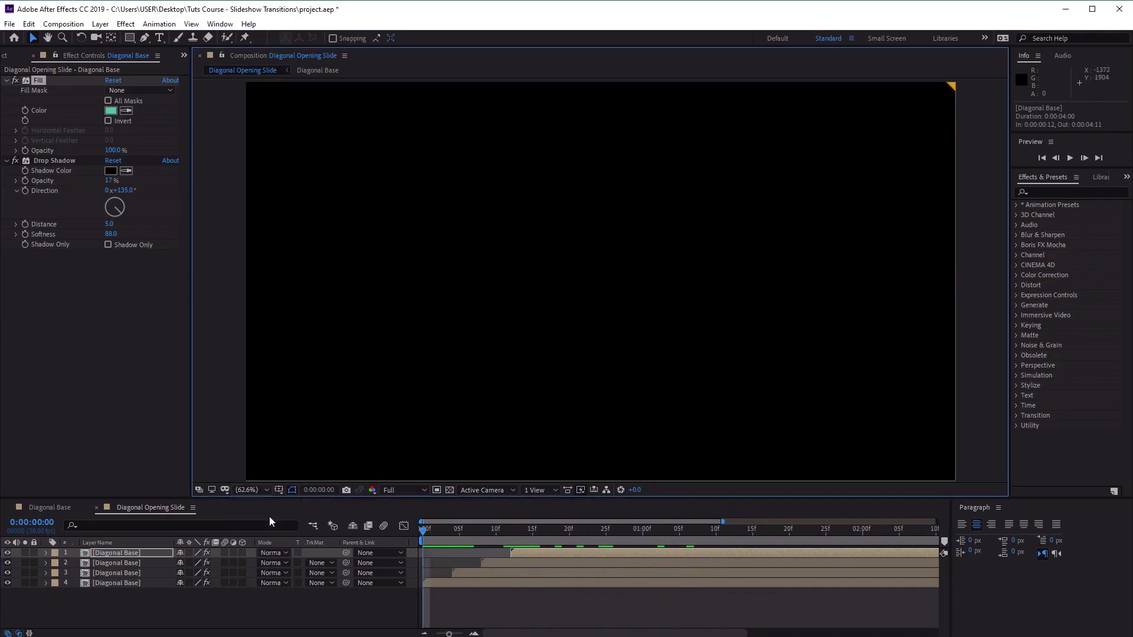
{"action": "left_click", "coordinate": [1070, 158]}
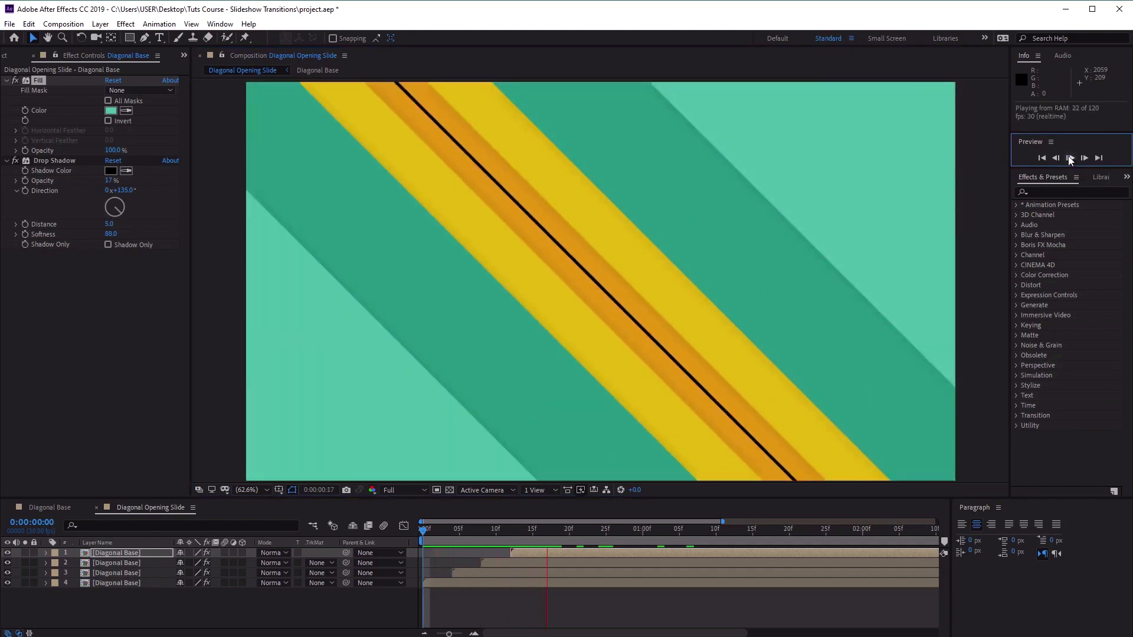
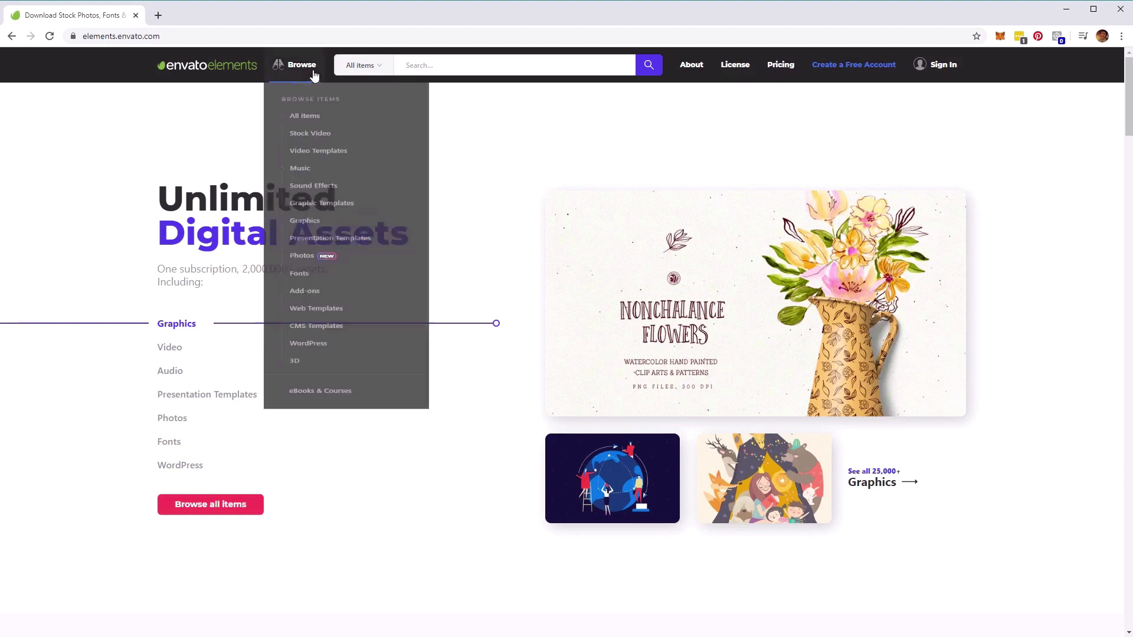
Switch to Envato Elements in Chrome and open the Stock Video category with its filters shown.
{"action": "mouse_move", "coordinate": [295, 64]}
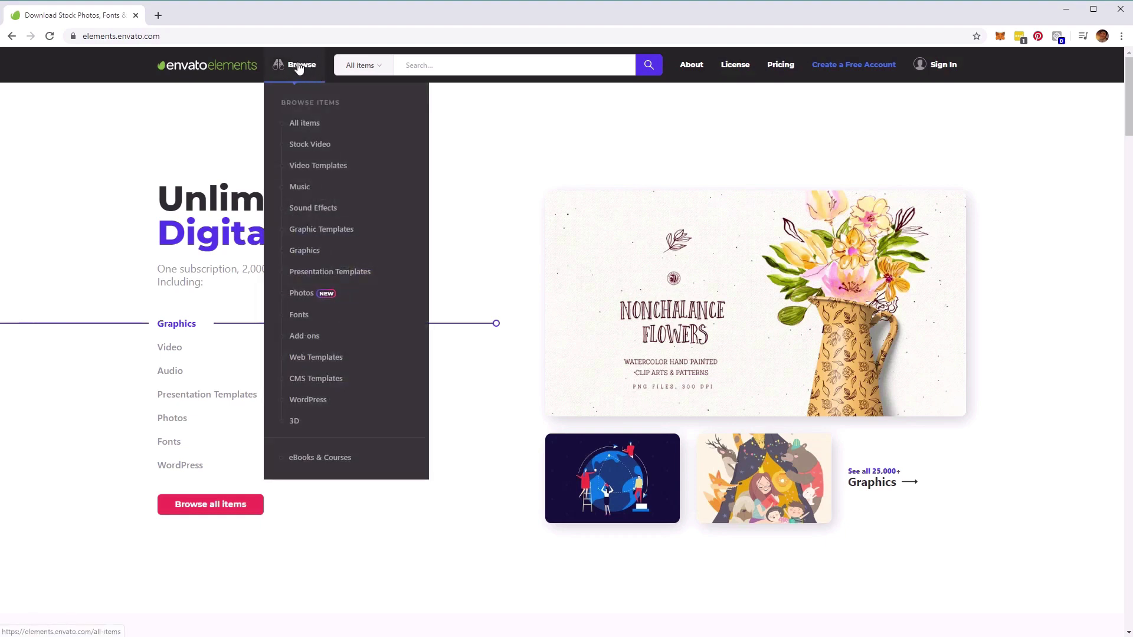
{"action": "mouse_move", "coordinate": [304, 145]}
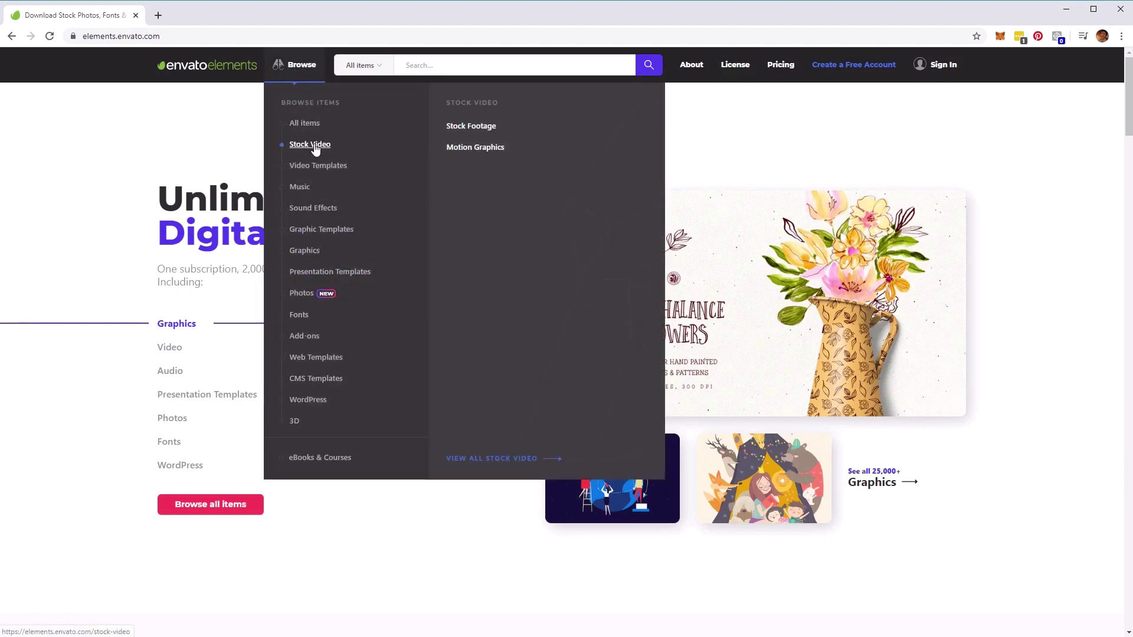
{"action": "left_click", "coordinate": [313, 146]}
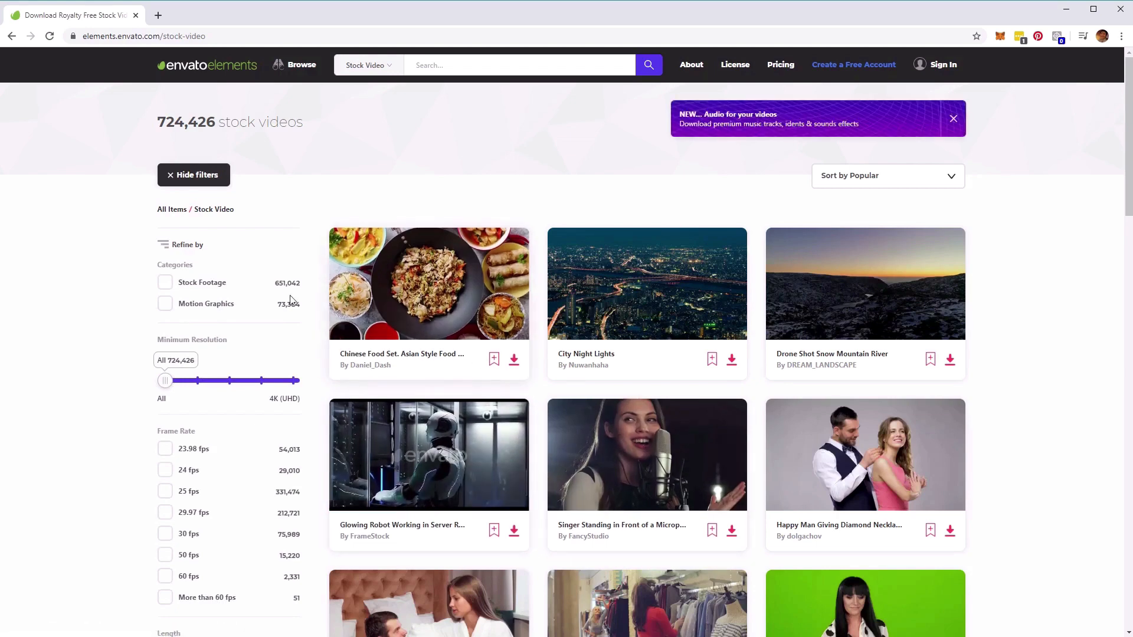
{"action": "left_click", "coordinate": [188, 178]}
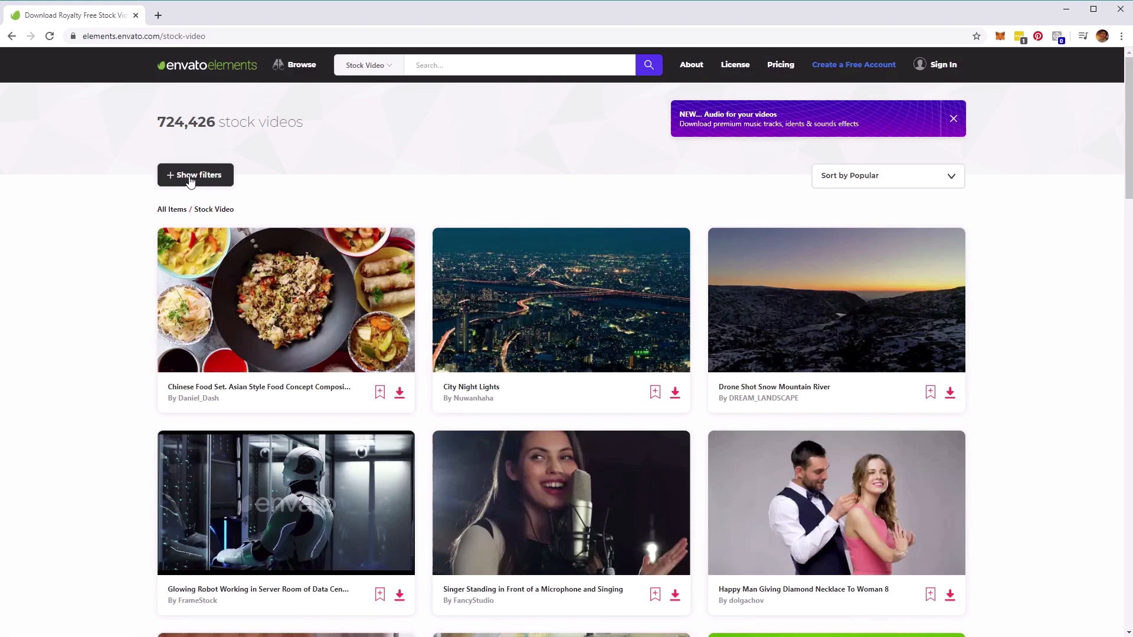
{"action": "left_click", "coordinate": [178, 180]}
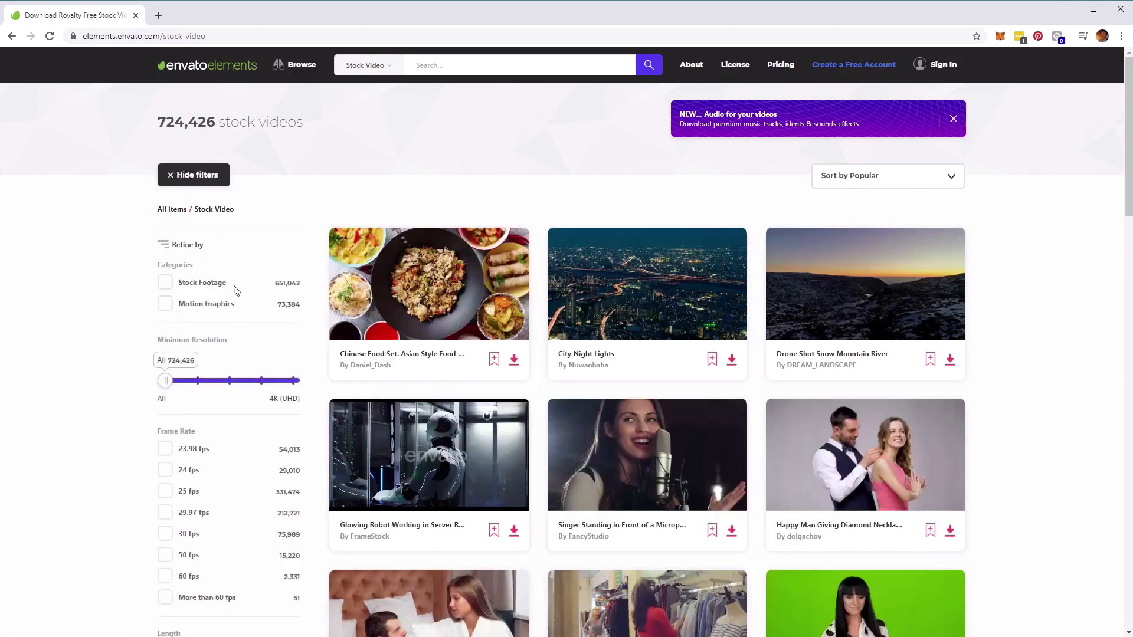
Search the Stock Video category for "real particles bundle".
{"action": "mouse_move", "coordinate": [634, 438]}
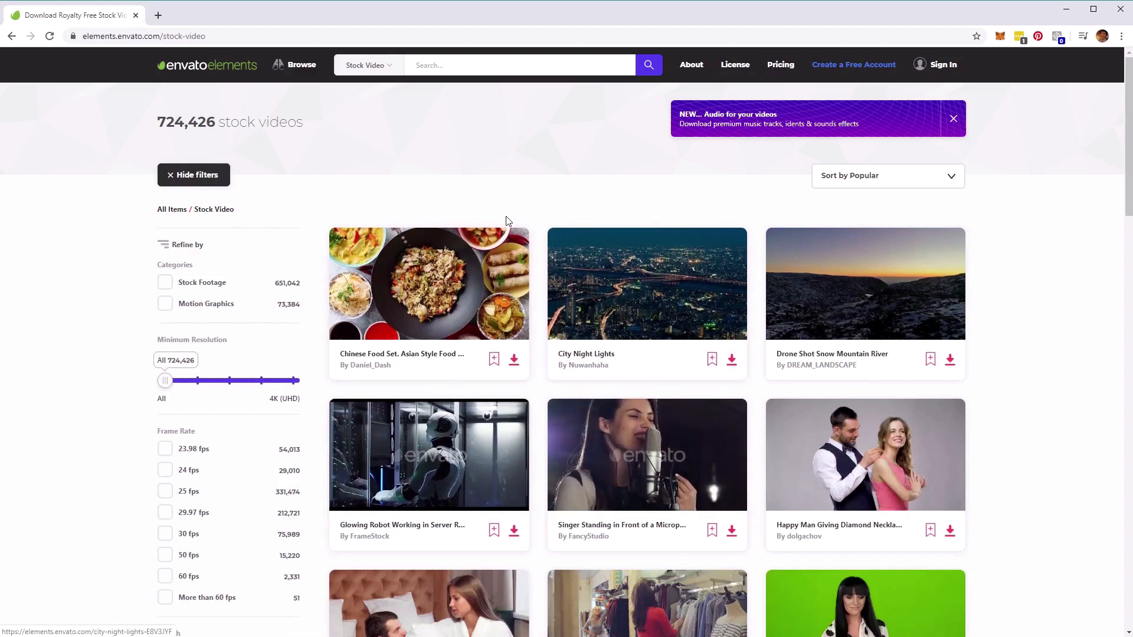
{"action": "left_click", "coordinate": [459, 69]}
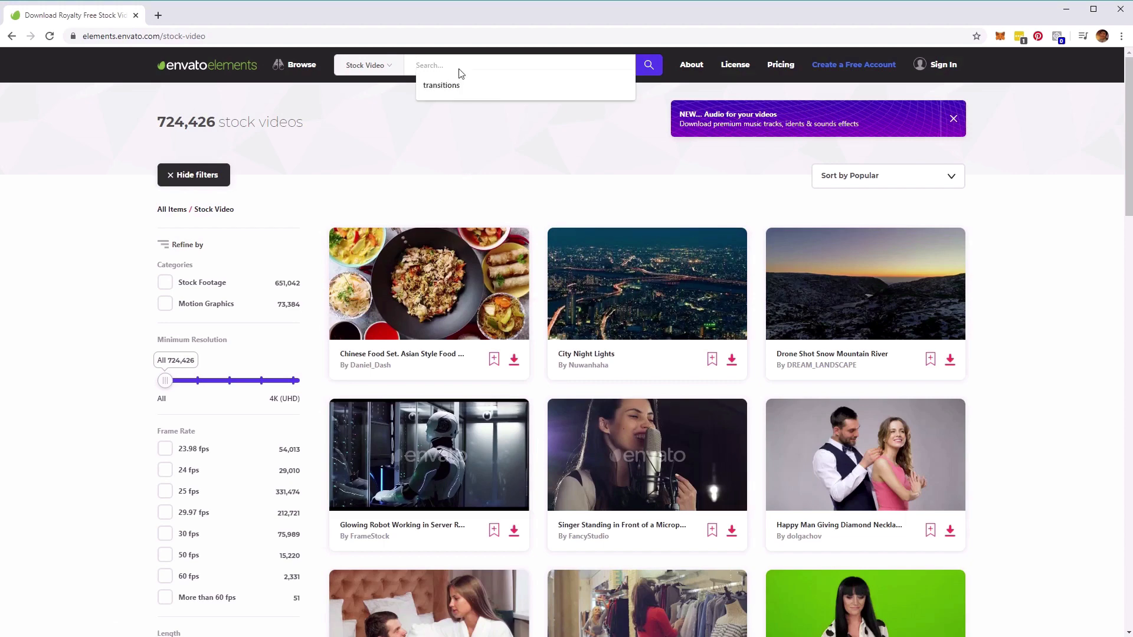
{"action": "left_click", "coordinate": [378, 70]}
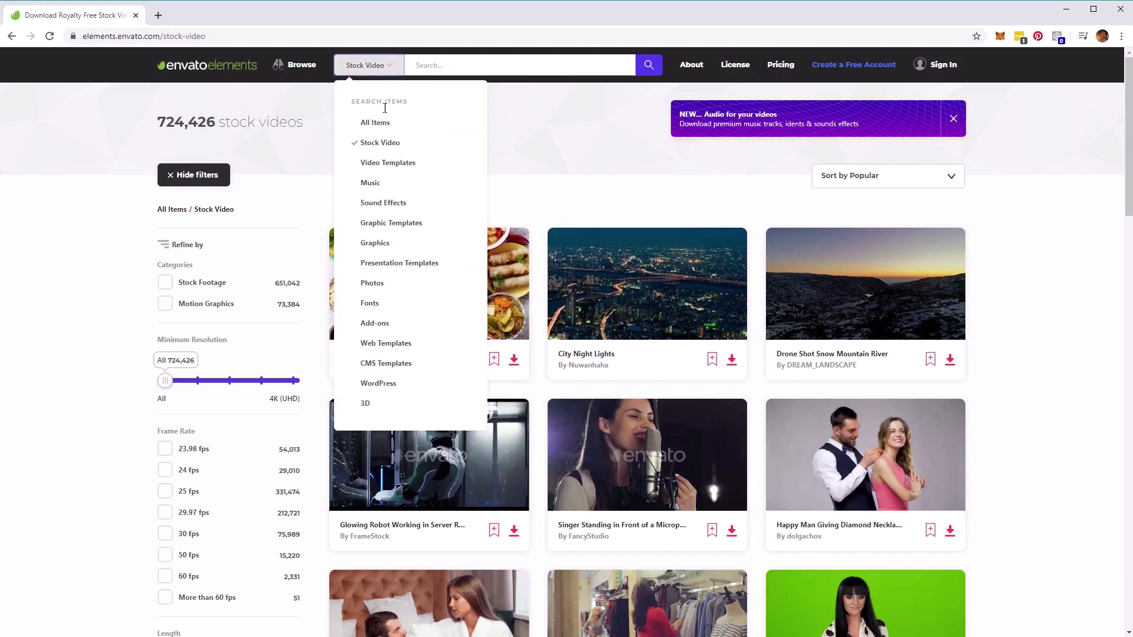
{"action": "left_click", "coordinate": [439, 66]}
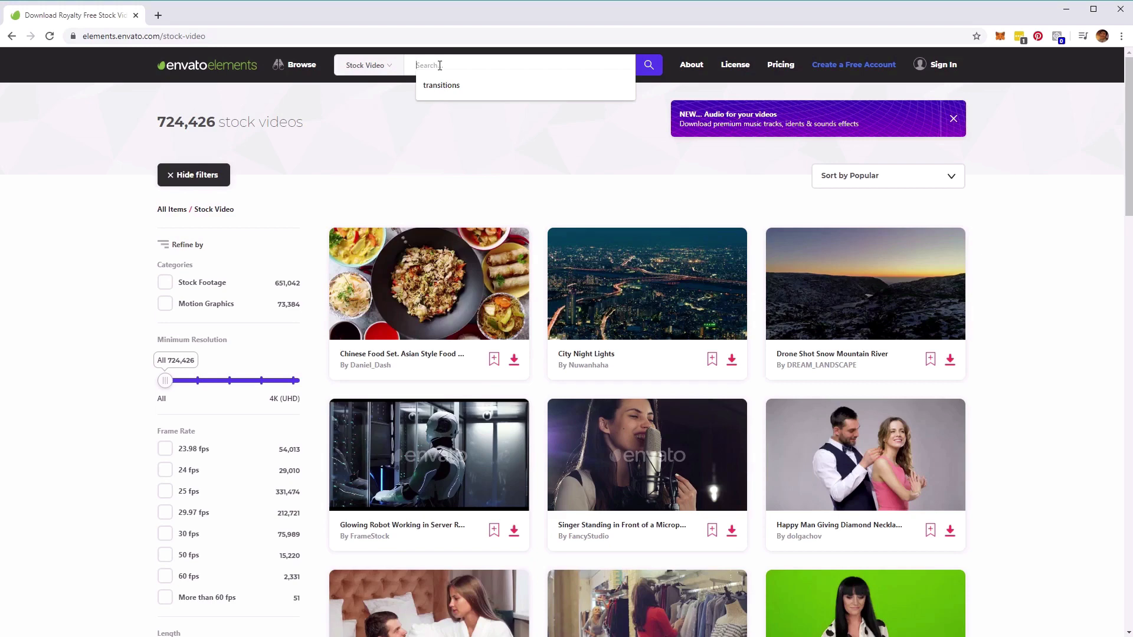
{"action": "type", "text": "real particle bundle"}
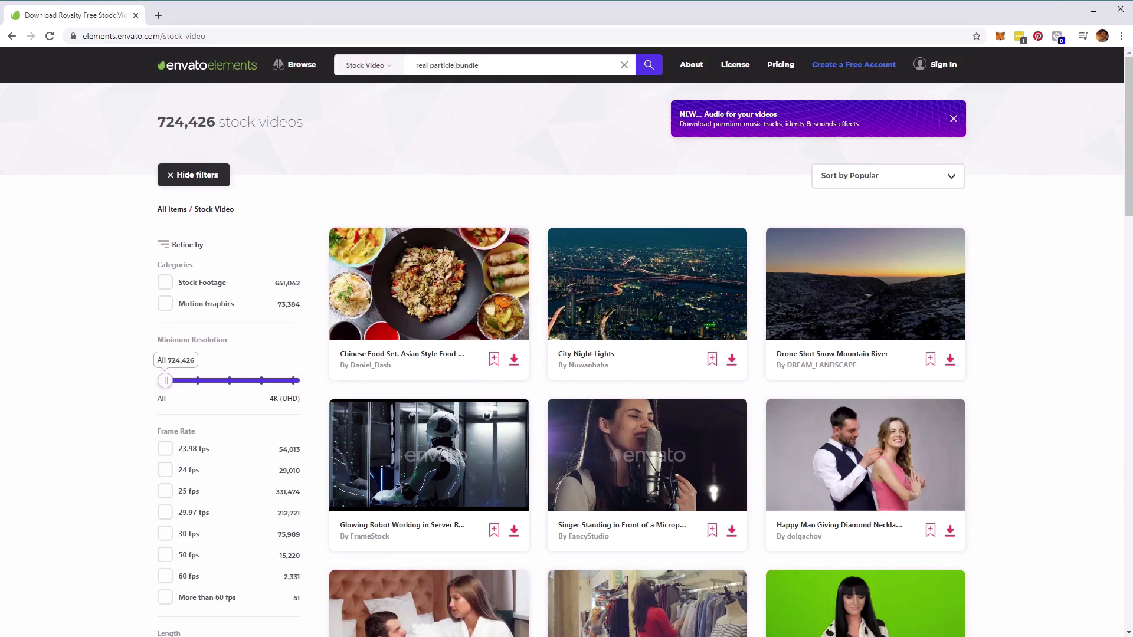
{"action": "left_click", "coordinate": [456, 65]}
{"action": "type", "text": "s"}
{"action": "left_click", "coordinate": [649, 66]}
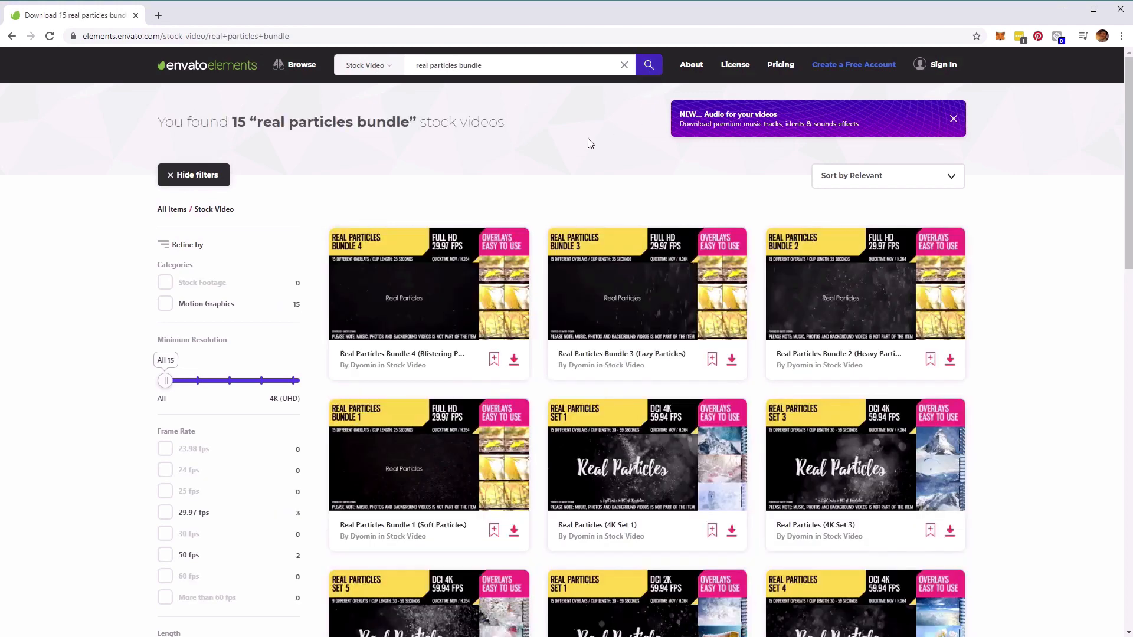
Look through the Real Particles search results and play the thumbnail previews of several sets.
{"action": "mouse_move", "coordinate": [476, 308]}
{"action": "mouse_move", "coordinate": [682, 450]}
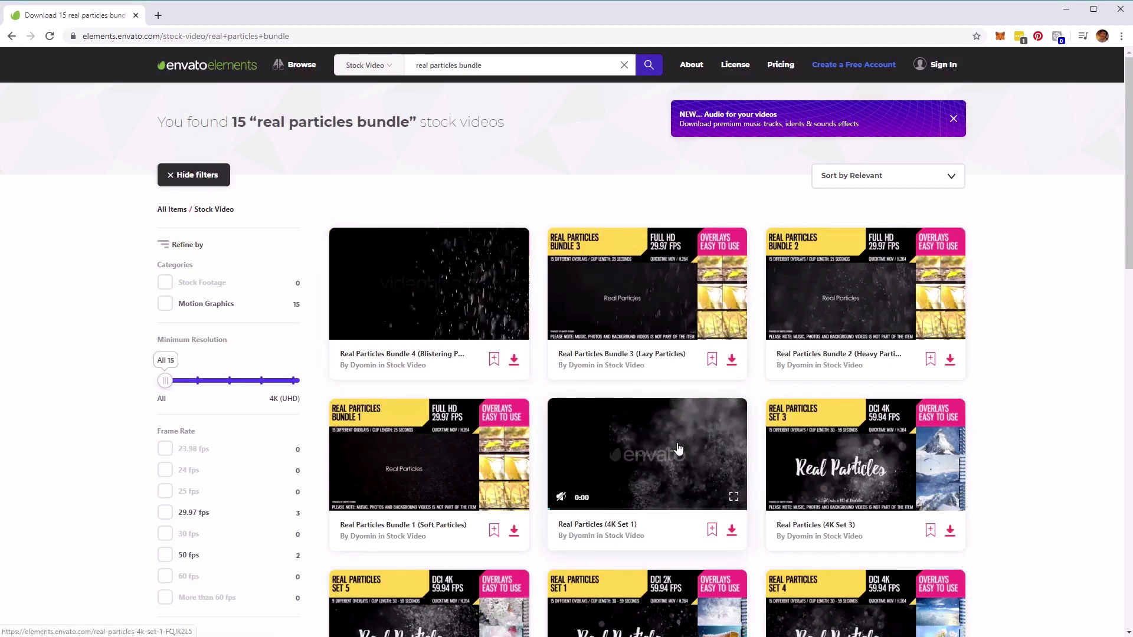
{"action": "scroll", "coordinate": [678, 450], "scroll_direction": "down", "scroll_amount": 4}
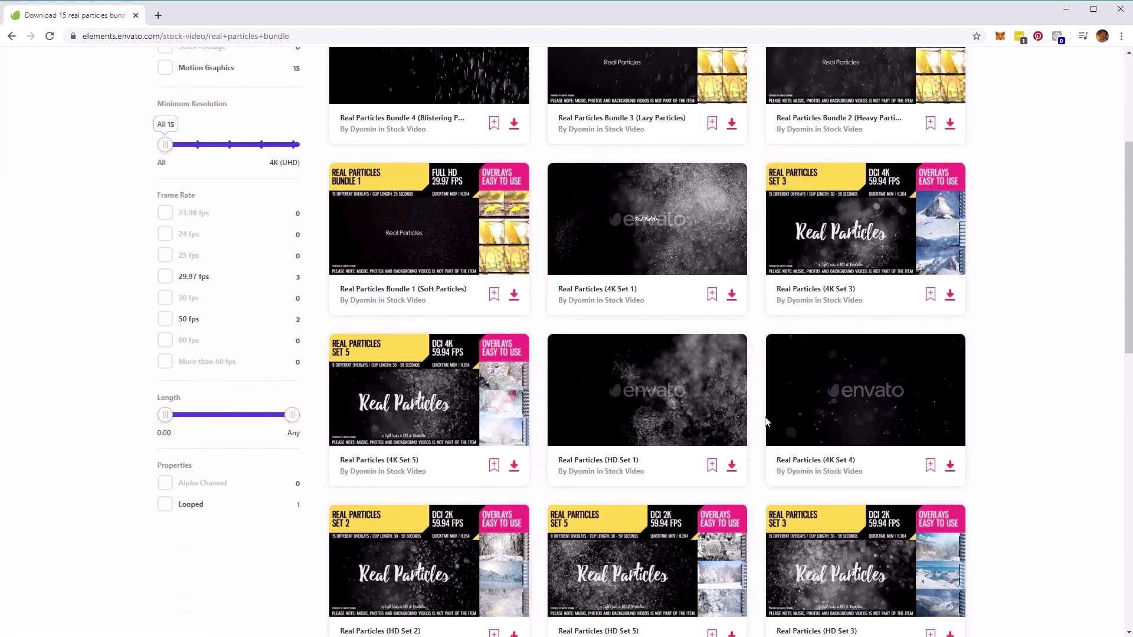
{"action": "scroll", "coordinate": [921, 366], "scroll_direction": "up", "scroll_amount": 2}
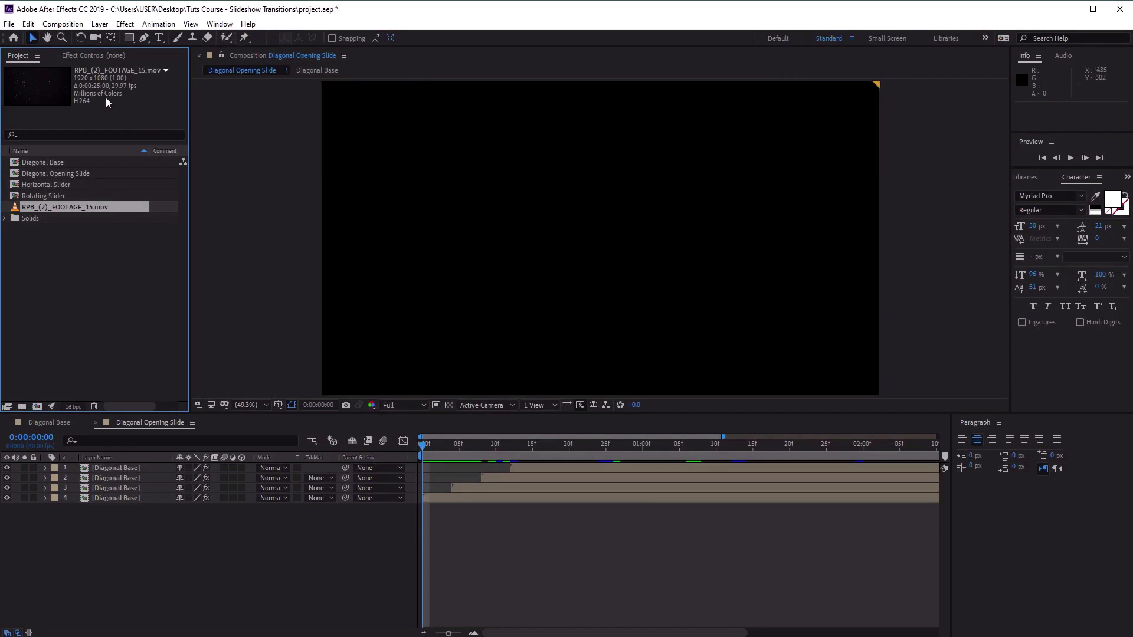
In After Effects, import RPB_(2)_FOOTAGE_3.mov from the Footage folder and compare it with RPB_(2)_FOOTAGE_15.mov.
{"action": "left_click", "coordinate": [8, 23]}
{"action": "mouse_move", "coordinate": [140, 191]}
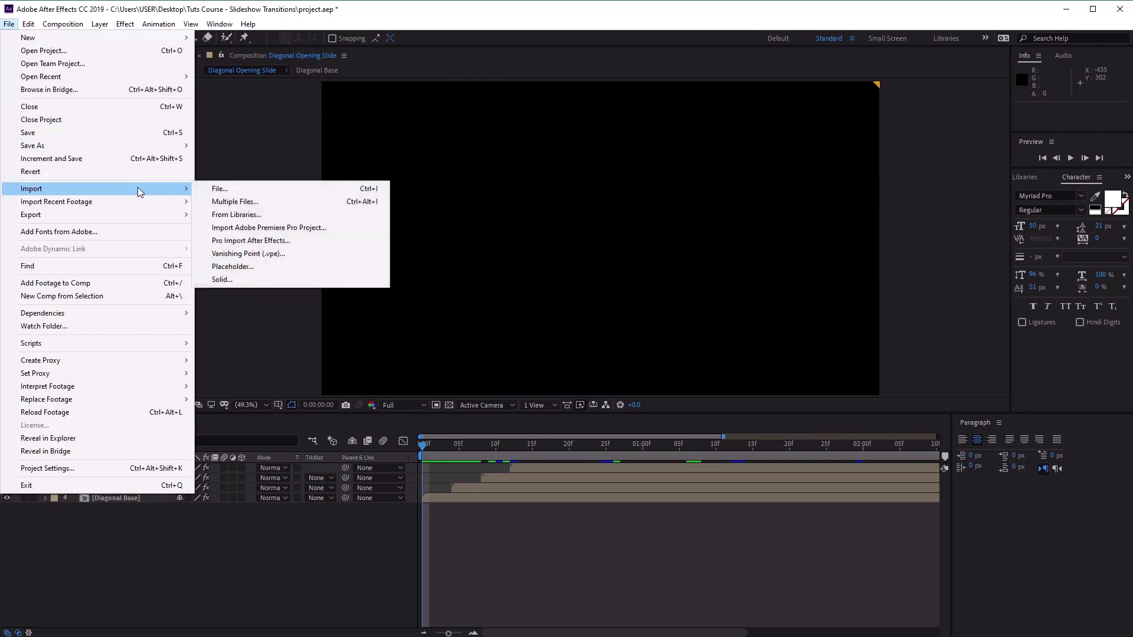
{"action": "left_click", "coordinate": [253, 189]}
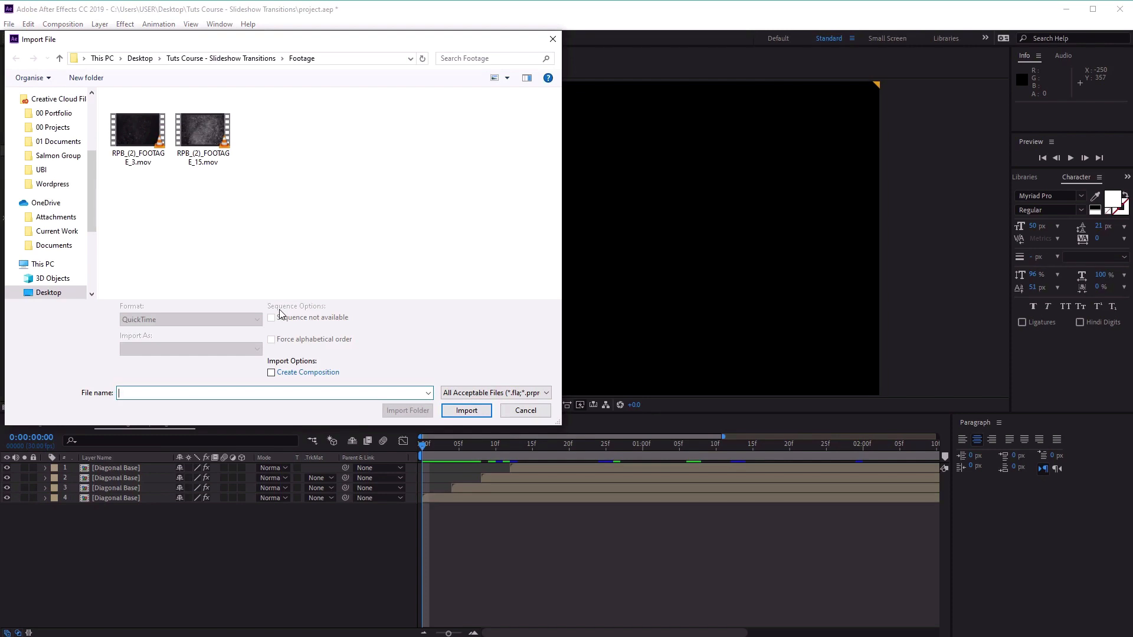
{"action": "left_click", "coordinate": [114, 165]}
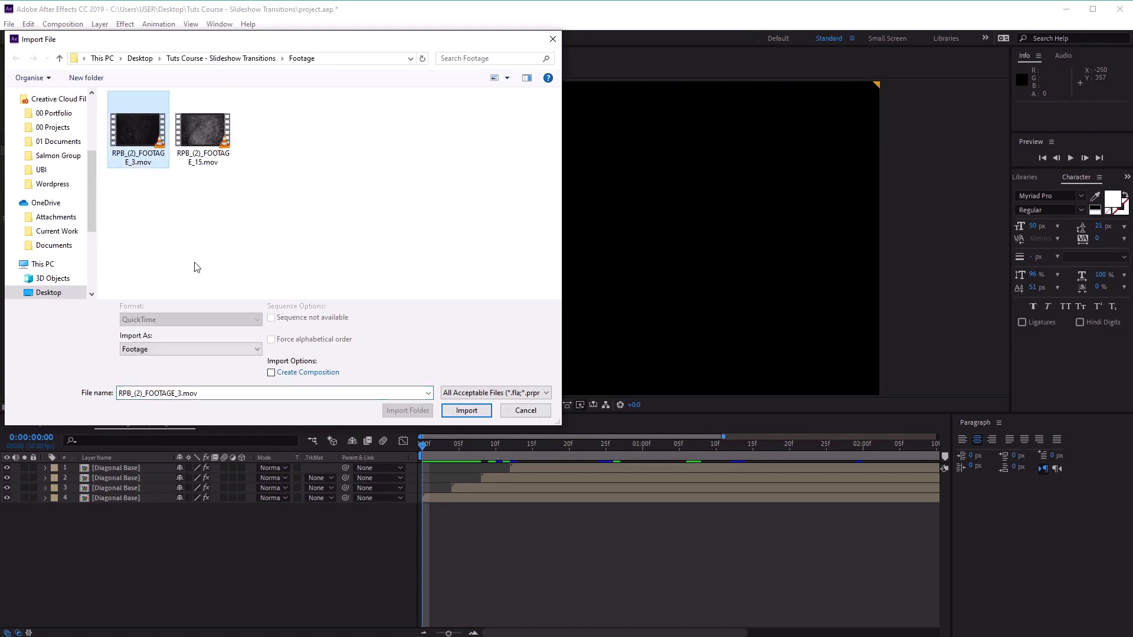
{"action": "left_click", "coordinate": [476, 412]}
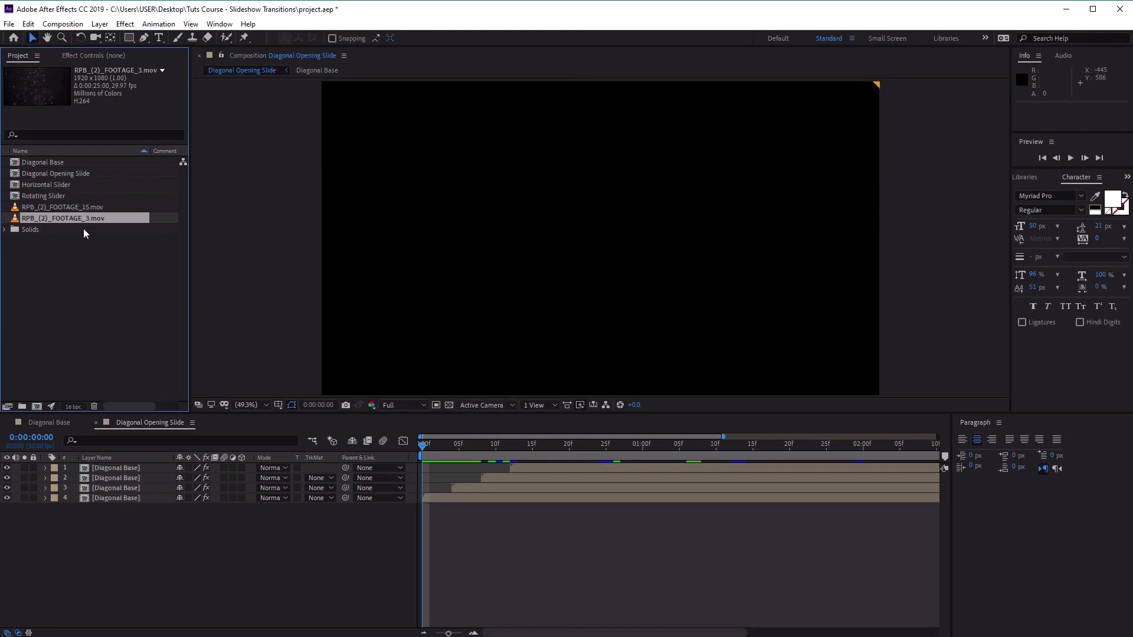
{"action": "left_click", "coordinate": [98, 210]}
{"action": "left_click", "coordinate": [97, 220]}
Create a new 1920 x 1080 composition named Comp 1 at 30 fps with a duration of 0:00:10:00.
{"action": "left_click", "coordinate": [66, 25]}
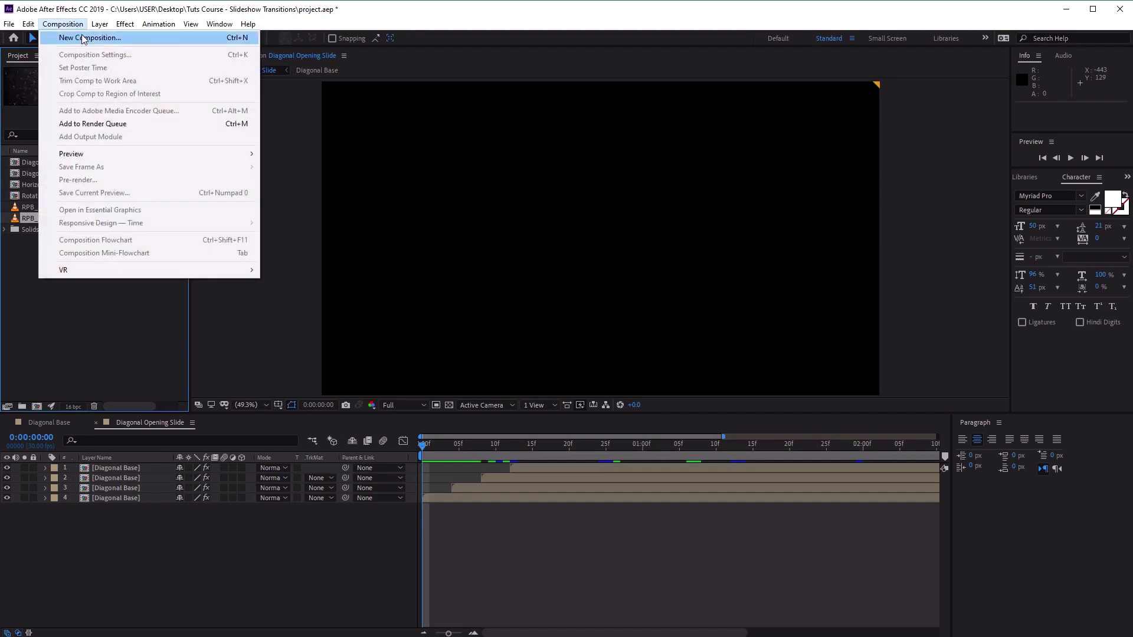
{"action": "left_click", "coordinate": [84, 38]}
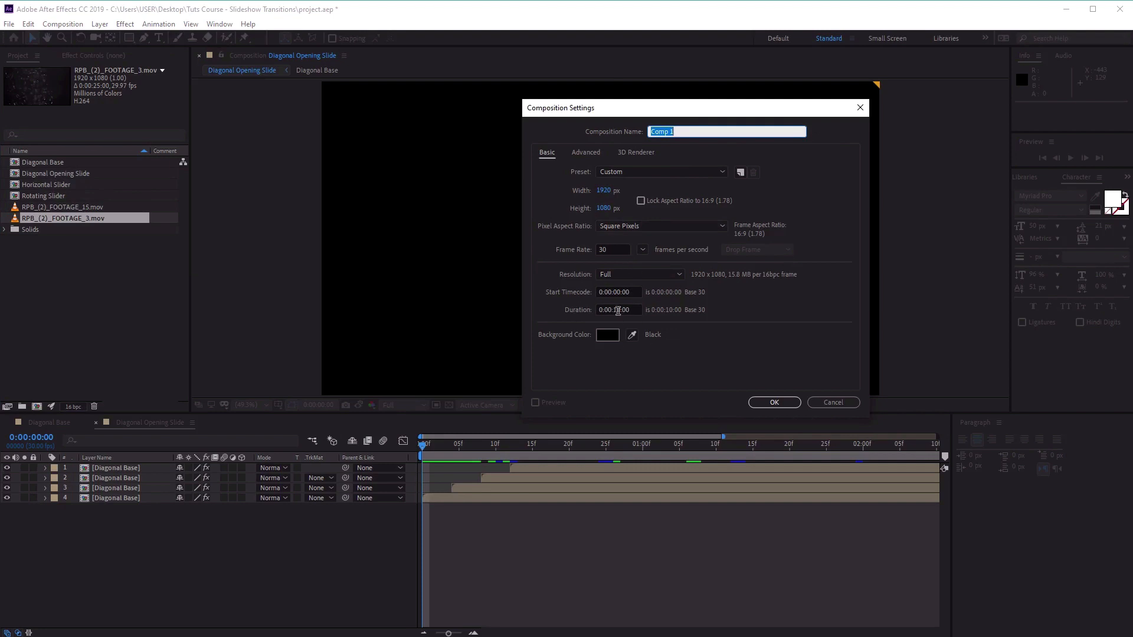
{"action": "left_click", "coordinate": [773, 404]}
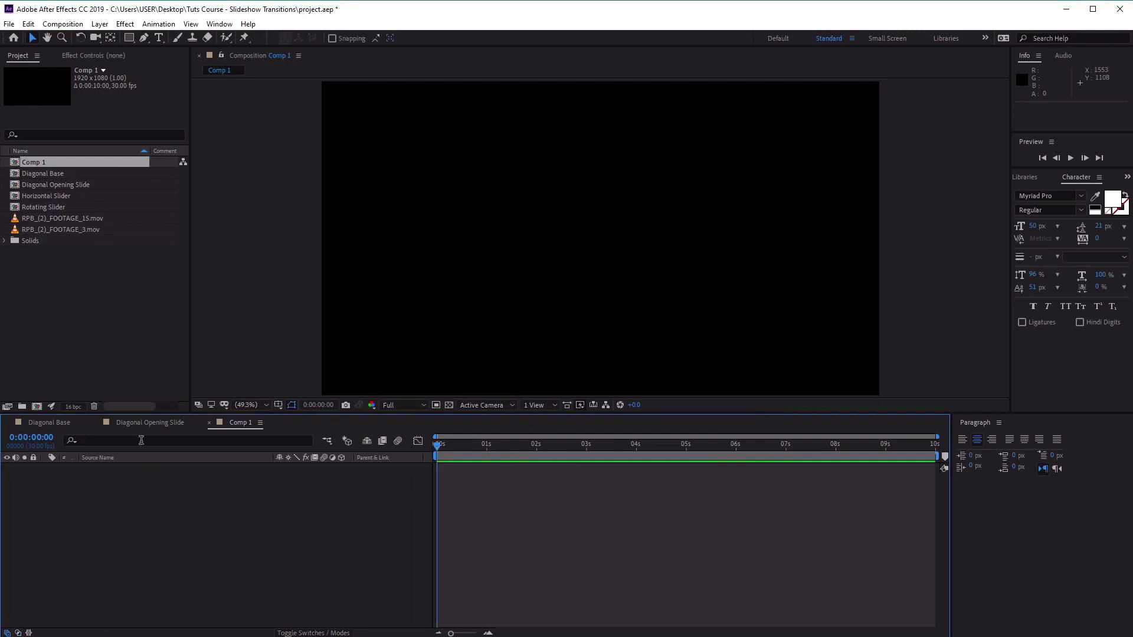
Close the Diagonal Opening Slide and Diagonal Base timelines, leaving only Comp 1 open.
{"action": "left_click", "coordinate": [118, 426]}
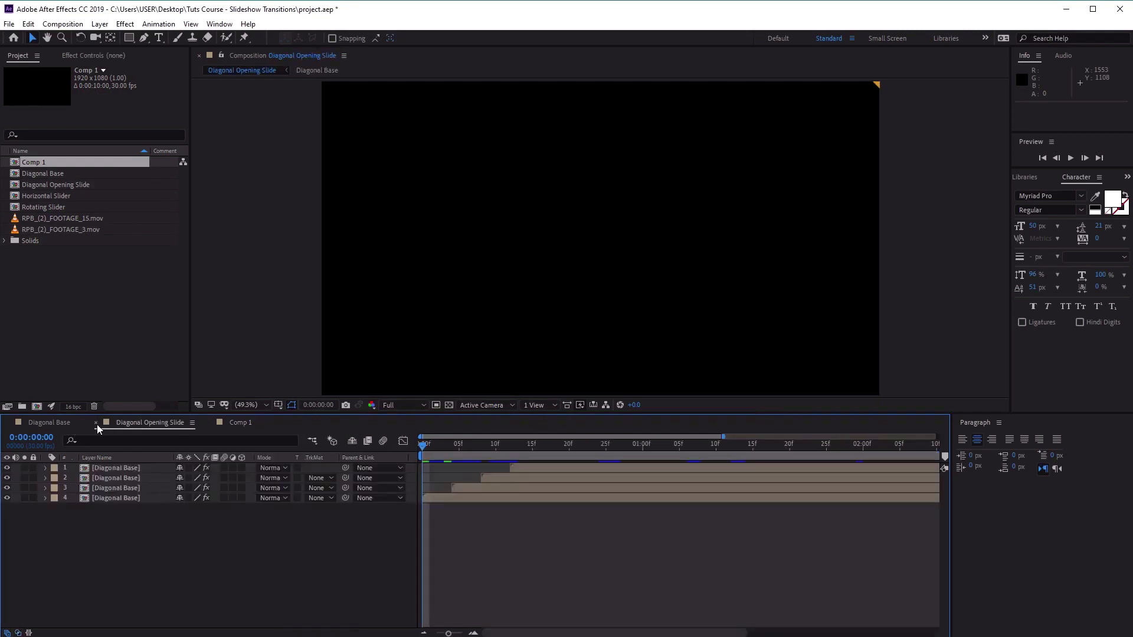
{"action": "left_click", "coordinate": [97, 423]}
{"action": "left_click", "coordinate": [9, 423]}
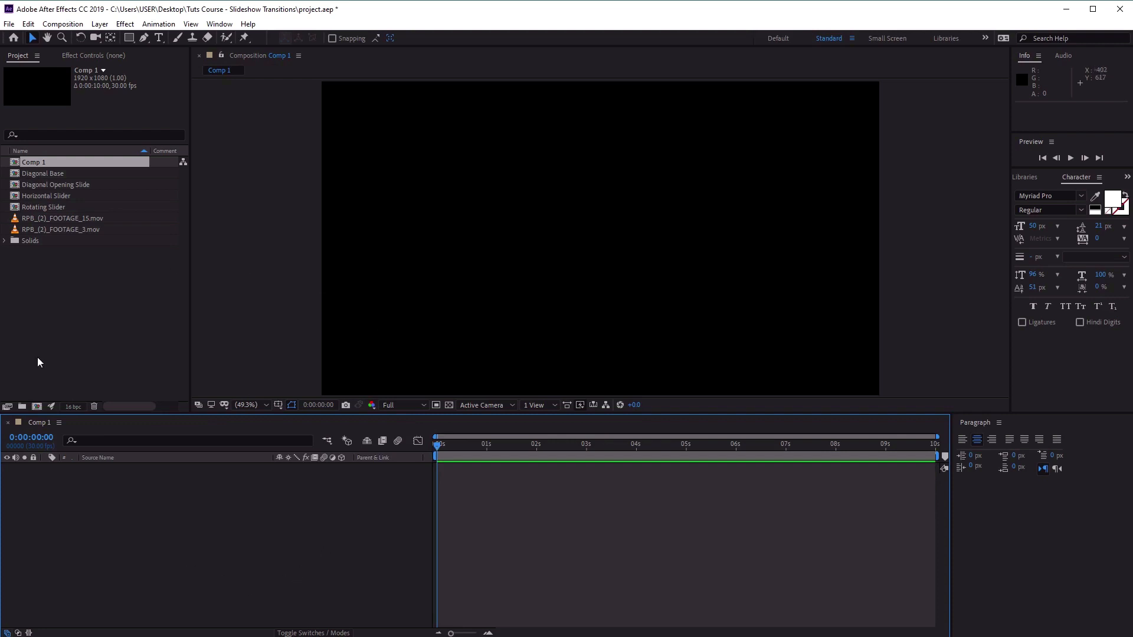
Add RPB_(2)_FOOTAGE_15.mov to Comp 1 as the first clip, starting at 0:00:00:00.
{"action": "left_click", "coordinate": [57, 221]}
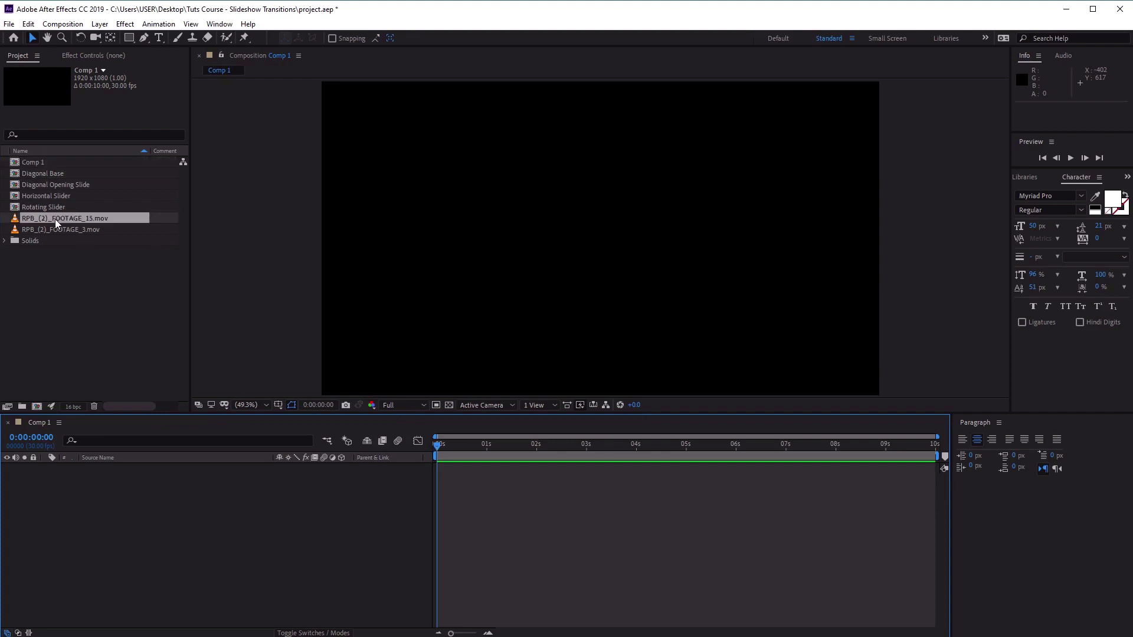
{"action": "left_click_drag", "start_coordinate": [69, 221], "coordinate": [242, 558]}
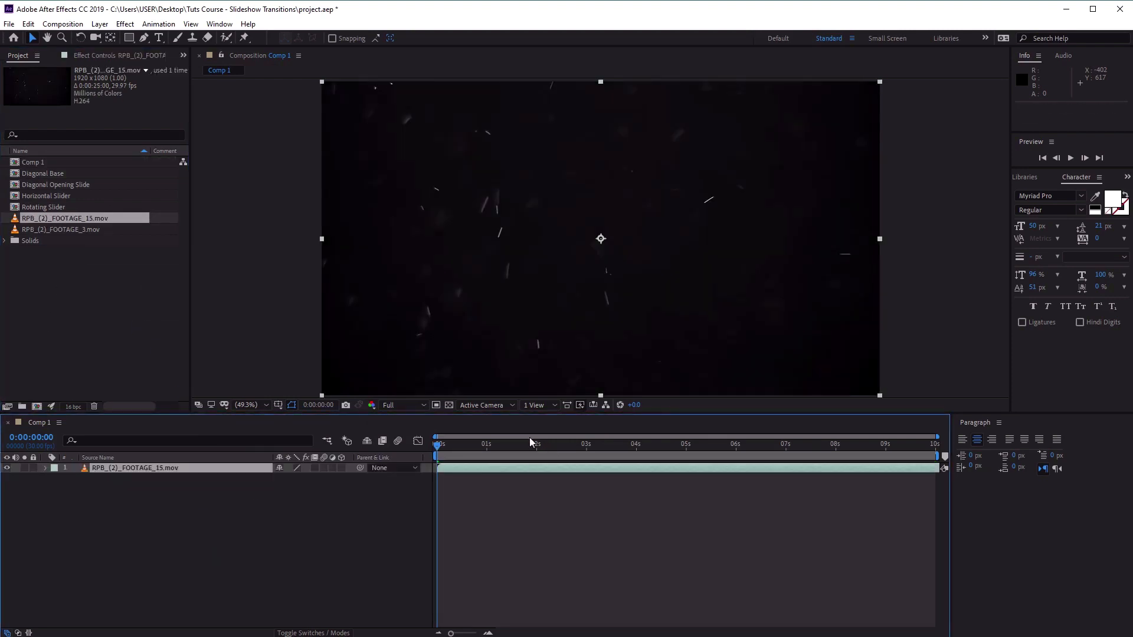
{"action": "mouse_move", "coordinate": [436, 447]}
{"action": "left_mouse_down"}
{"action": "mouse_move", "coordinate": [691, 460]}
{"action": "mouse_move", "coordinate": [437, 454]}
{"action": "left_mouse_up"}
Add the Horizontal Slider composition above the footage layer in Comp 1 and scrub through the transition to 0:00:01:29.
{"action": "left_click", "coordinate": [61, 174]}
{"action": "left_click", "coordinate": [76, 185]}
{"action": "left_click", "coordinate": [76, 196]}
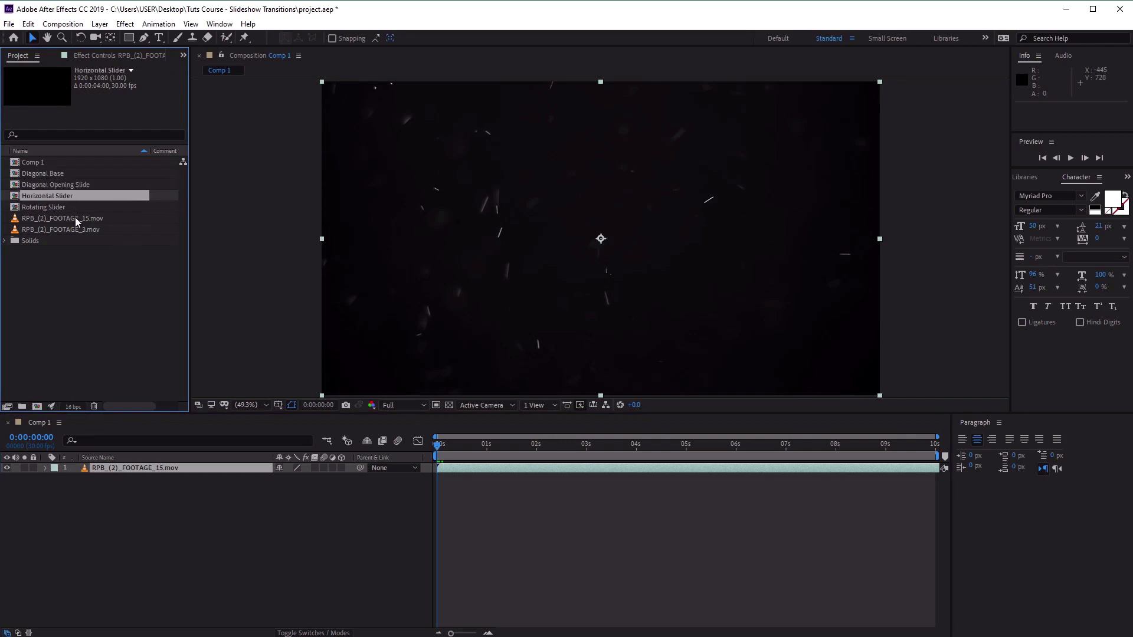
{"action": "left_click", "coordinate": [78, 207]}
{"action": "left_click", "coordinate": [67, 175]}
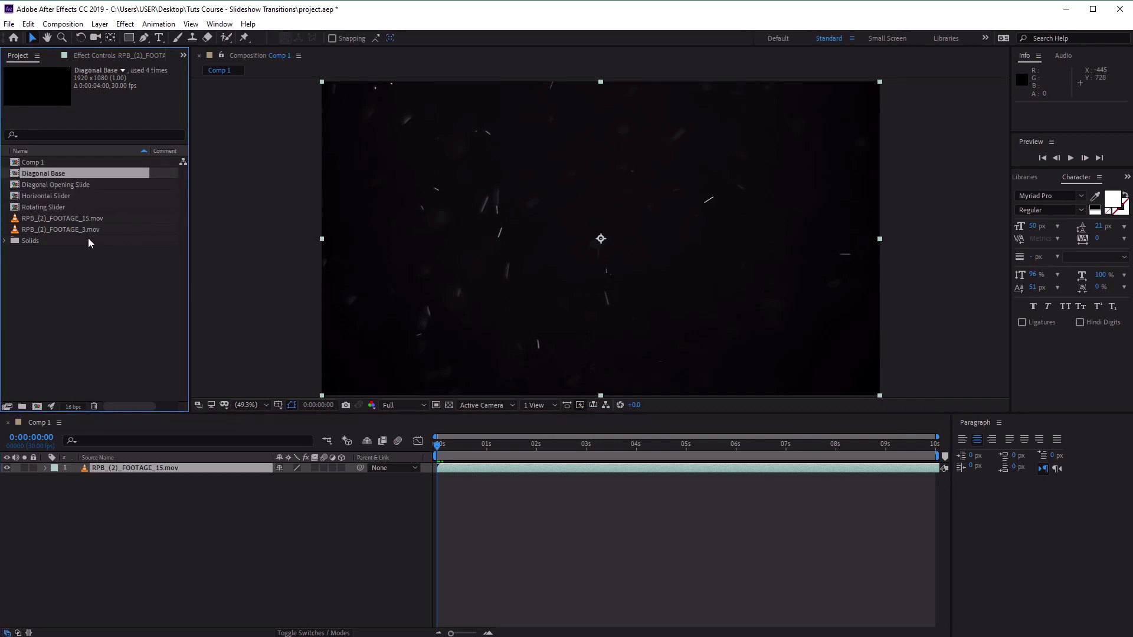
{"action": "left_click", "coordinate": [48, 197]}
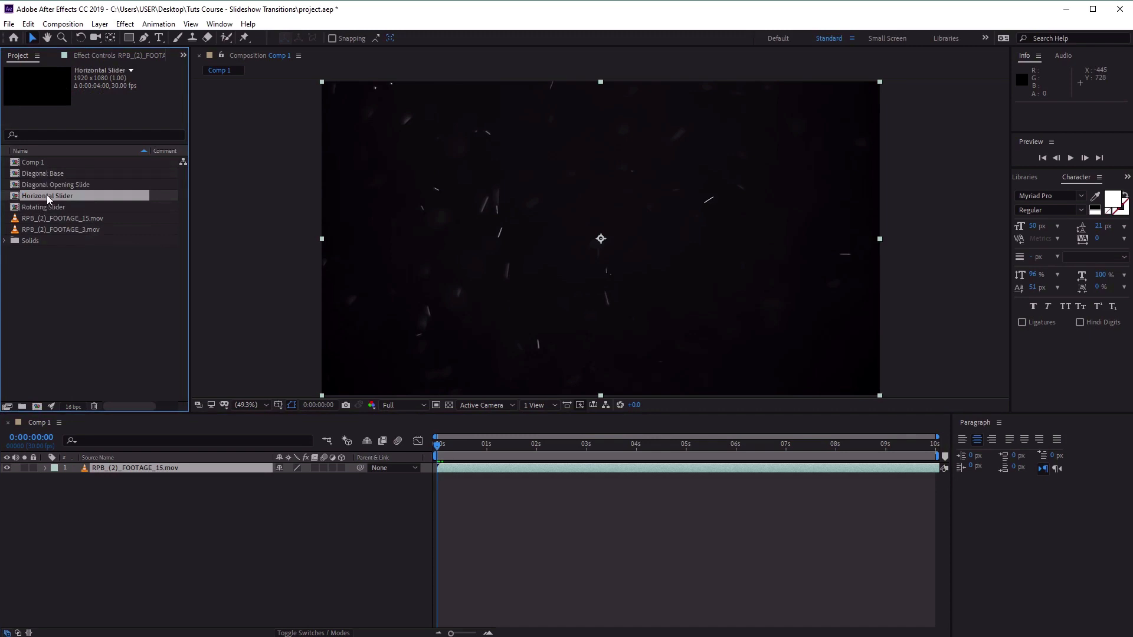
{"action": "left_click_drag", "start_coordinate": [49, 200], "coordinate": [167, 471]}
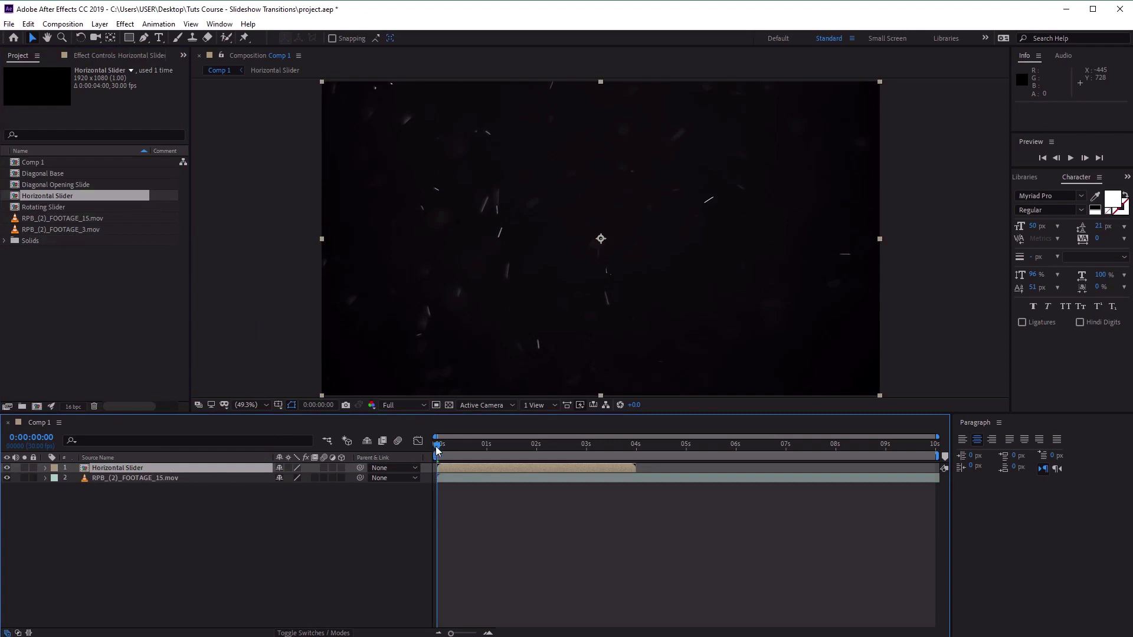
{"action": "left_click_drag", "start_coordinate": [437, 452], "coordinate": [536, 460]}
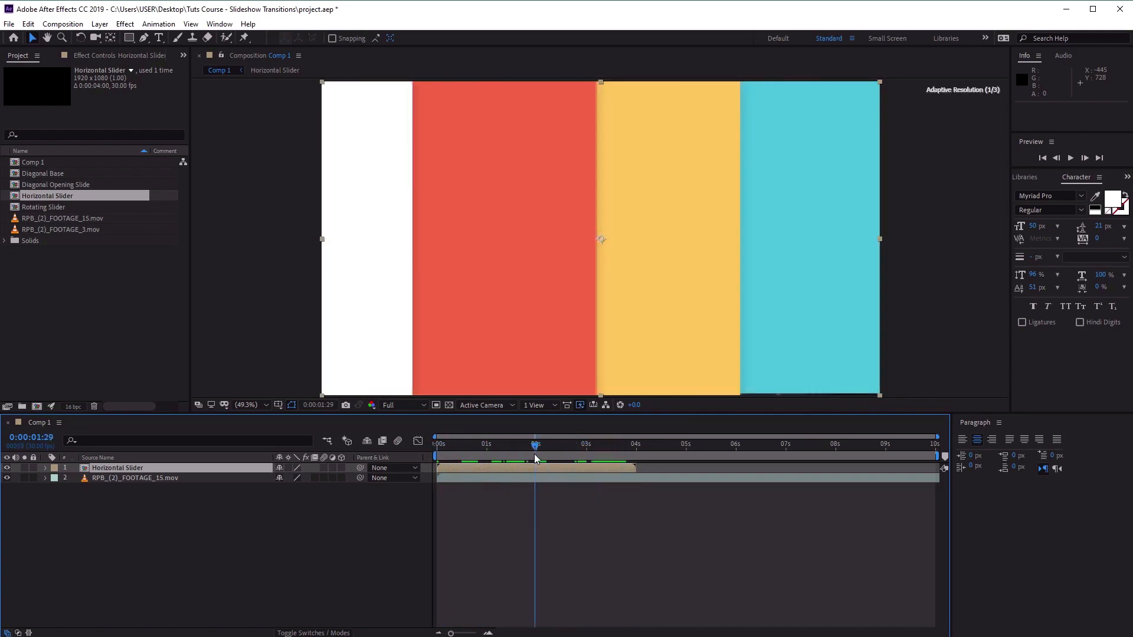
Place RPB_(2)_FOOTAGE_3.mov directly below Horizontal Slider, start it at 0:00:02:04 and scrub through the transition to 0:00:04:19.
{"action": "left_click", "coordinate": [61, 221]}
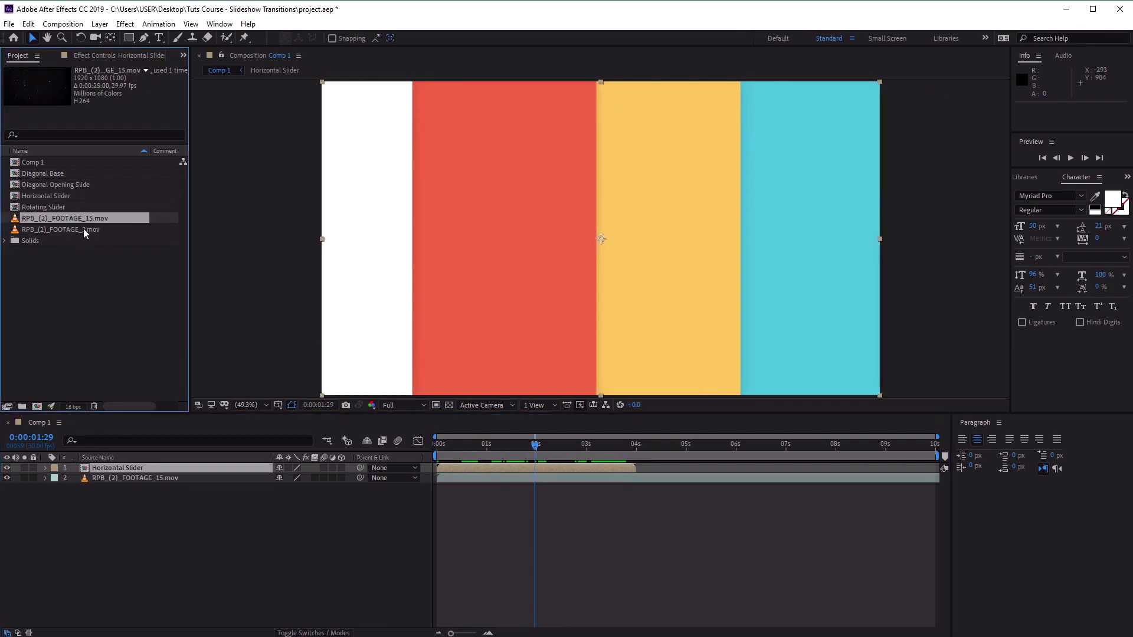
{"action": "left_click", "coordinate": [86, 232]}
{"action": "left_click_drag", "start_coordinate": [58, 234], "coordinate": [180, 474]}
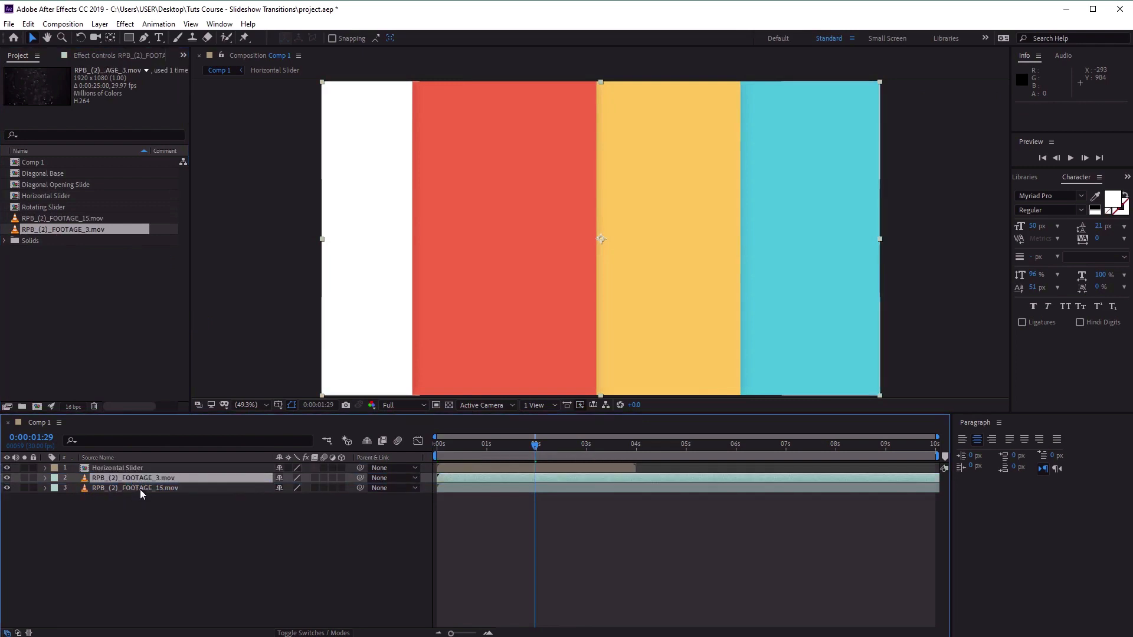
{"action": "mouse_move", "coordinate": [533, 447]}
{"action": "left_mouse_down"}
{"action": "mouse_move", "coordinate": [509, 447]}
{"action": "mouse_move", "coordinate": [577, 451]}
{"action": "mouse_move", "coordinate": [505, 453]}
{"action": "mouse_move", "coordinate": [593, 452]}
{"action": "mouse_move", "coordinate": [545, 453]}
{"action": "left_mouse_up"}
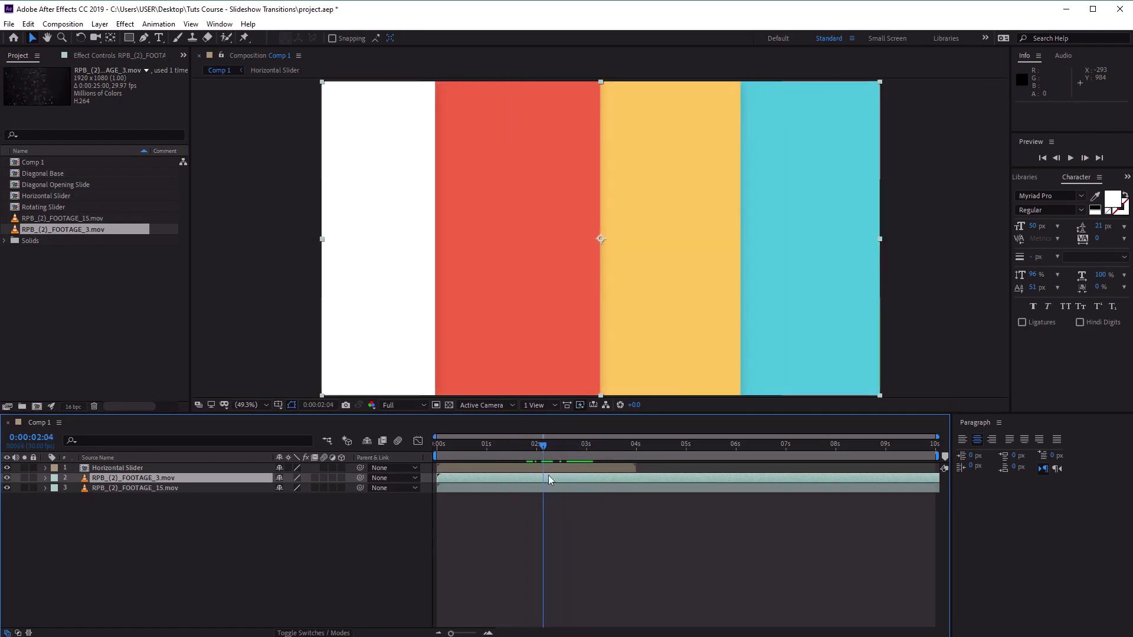
{"action": "left_click_drag", "start_coordinate": [452, 482], "coordinate": [668, 459]}
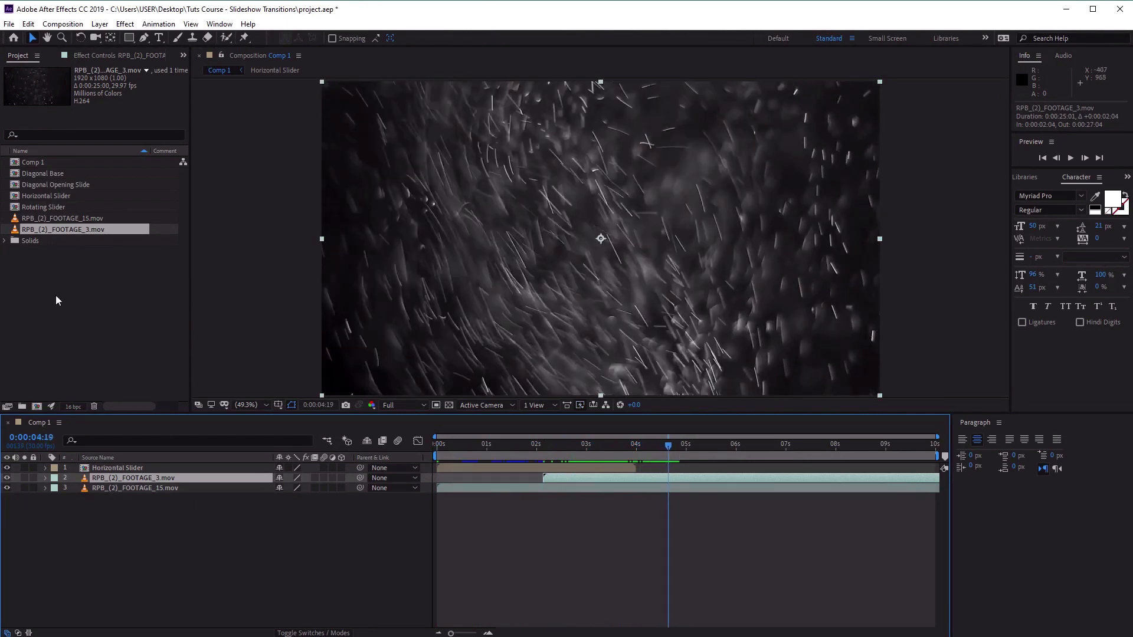
Add the Rotating Slider composition as the top layer of Comp 1, start it at 0:00:04:28 and scrub through the transition to 0:00:06:02.
{"action": "left_click", "coordinate": [57, 208]}
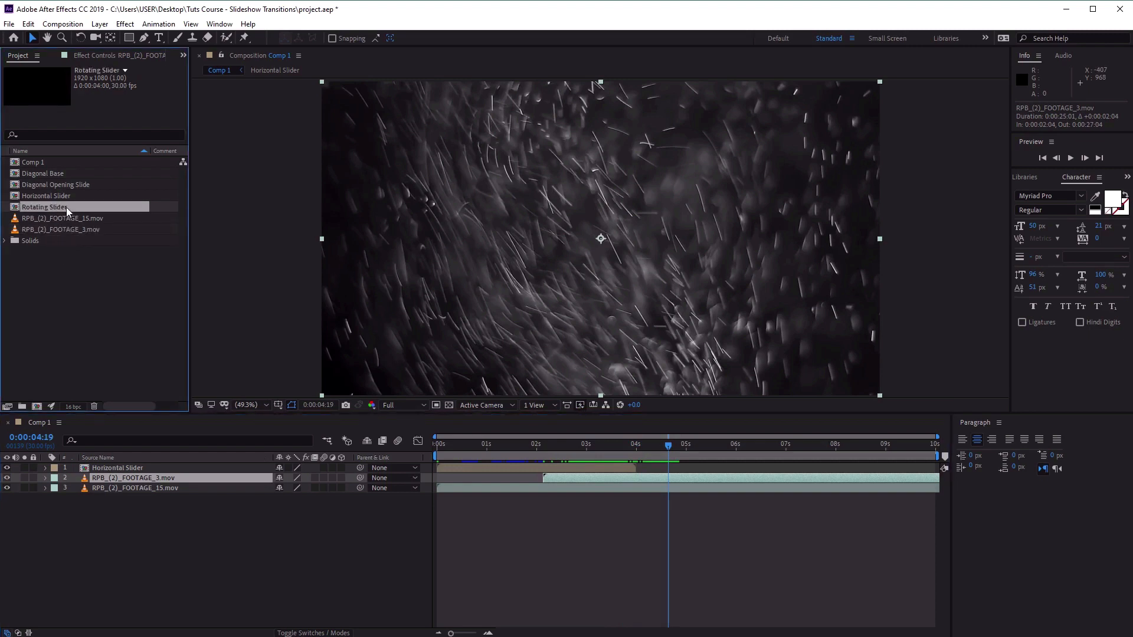
{"action": "left_click_drag", "start_coordinate": [167, 327], "coordinate": [212, 465]}
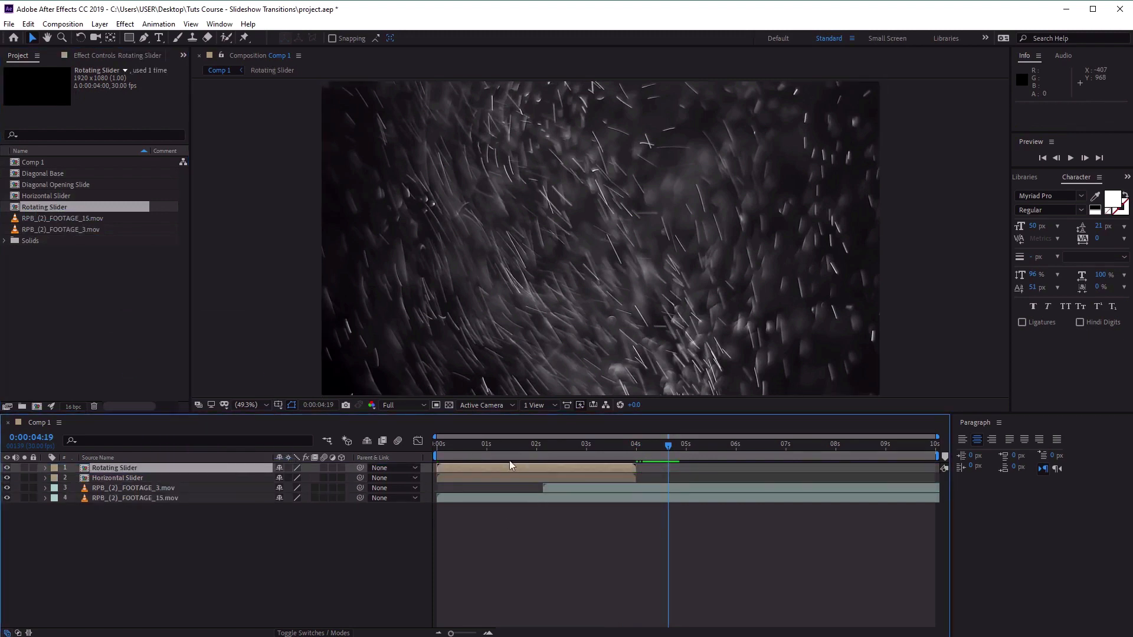
{"action": "left_click_drag", "start_coordinate": [454, 470], "coordinate": [738, 452]}
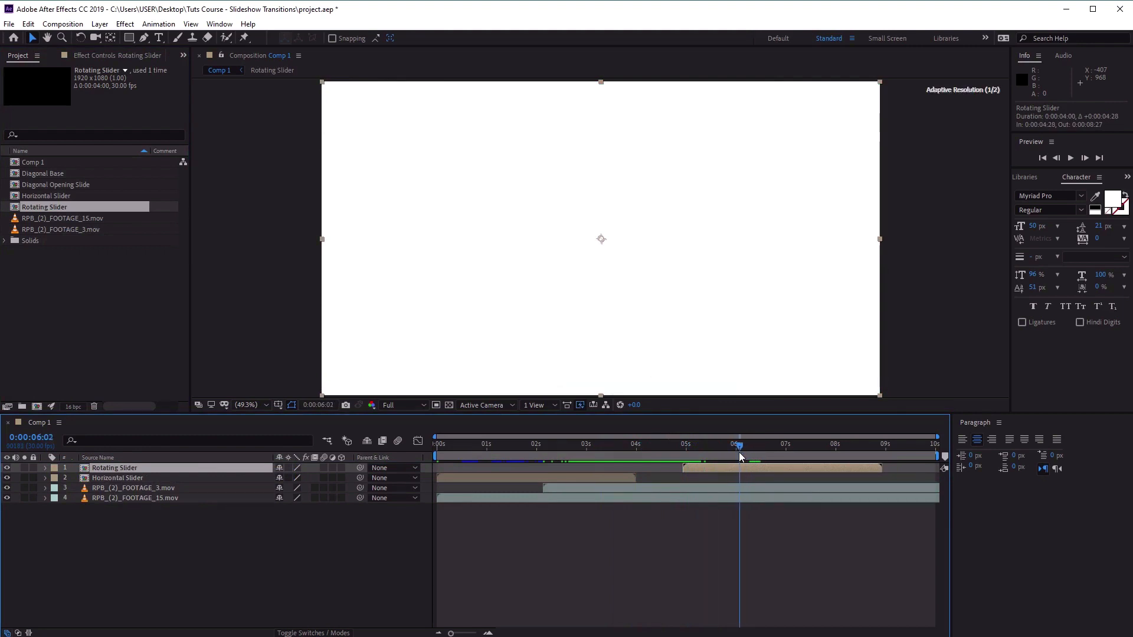
Duplicate the RPB_(2)_FOOTAGE_15.mov layer, place it directly below Horizontal Slider starting at 0:00:06:02, and return the playhead to 0:00:00:00.
{"action": "left_click", "coordinate": [147, 500]}
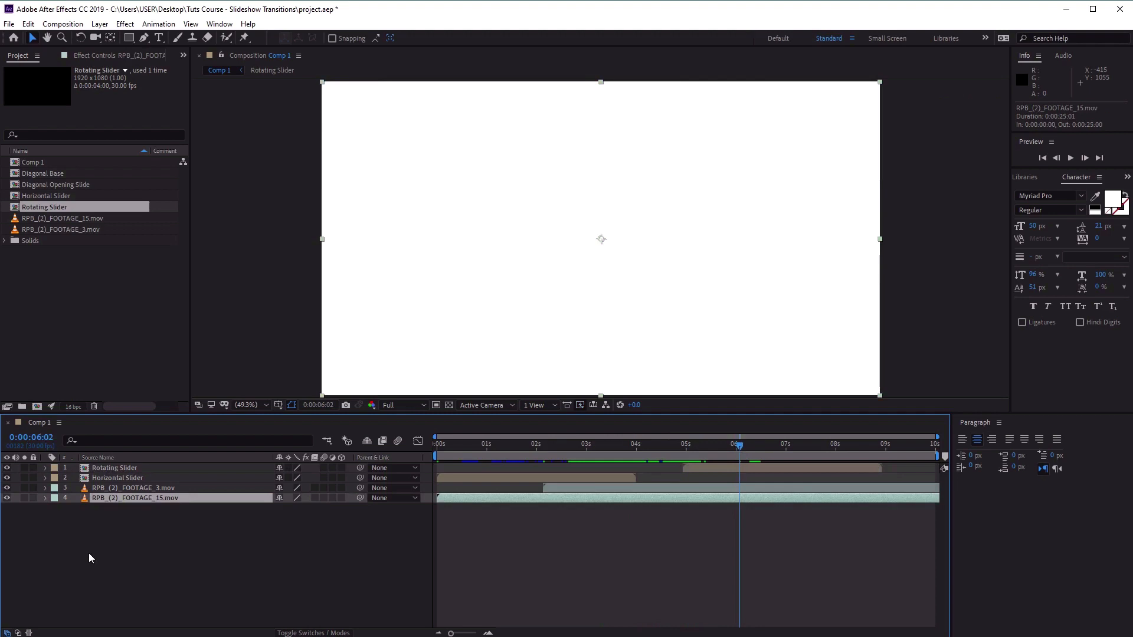
{"action": "key", "text": "ctrl+d"}
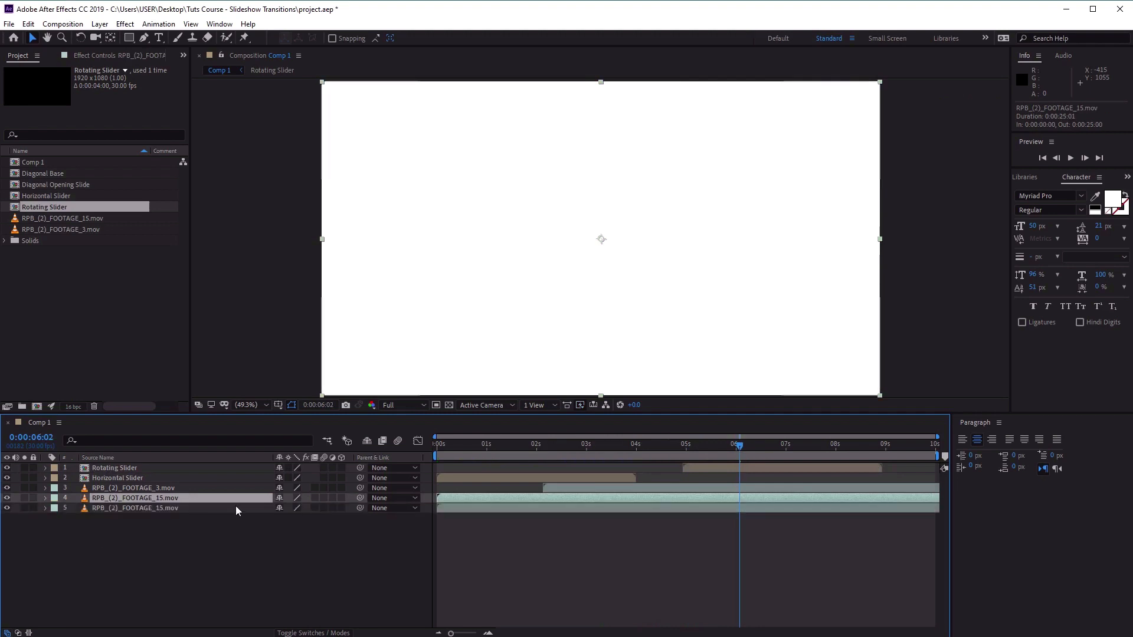
{"action": "left_click_drag", "start_coordinate": [162, 500], "coordinate": [173, 486]}
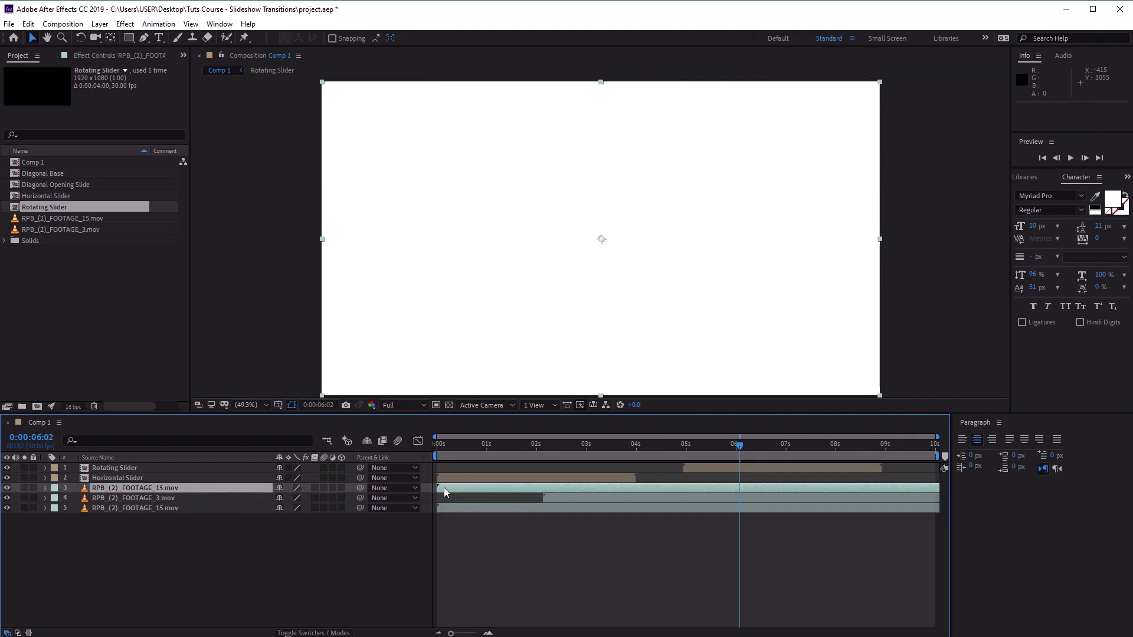
{"action": "left_click_drag", "start_coordinate": [444, 487], "coordinate": [457, 488]}
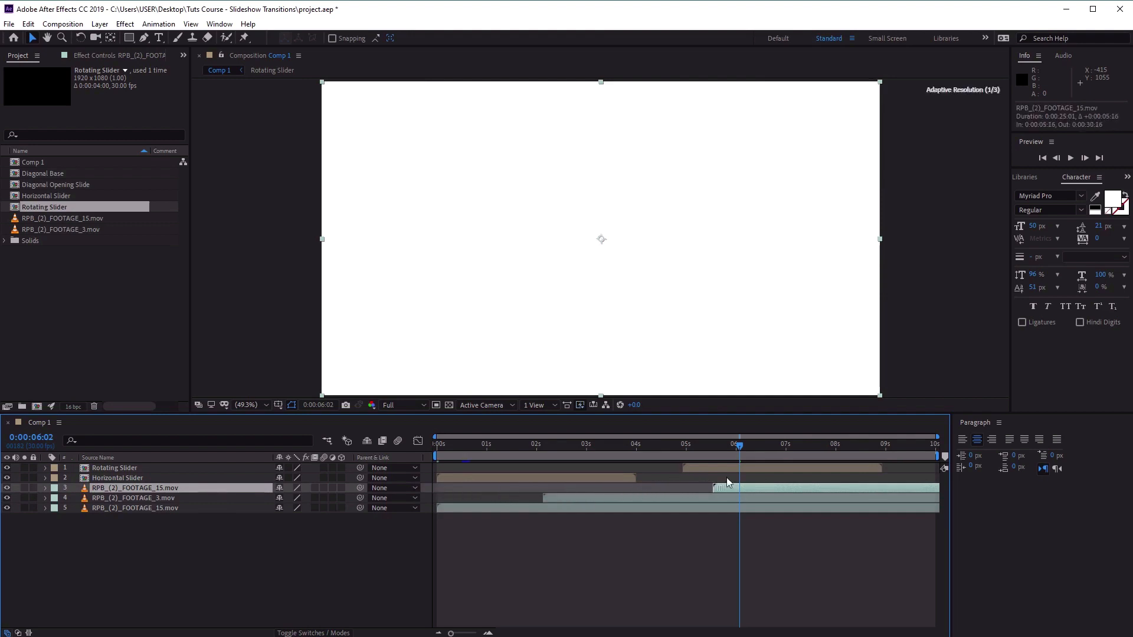
{"action": "left_click_drag", "start_coordinate": [743, 485], "coordinate": [746, 485]}
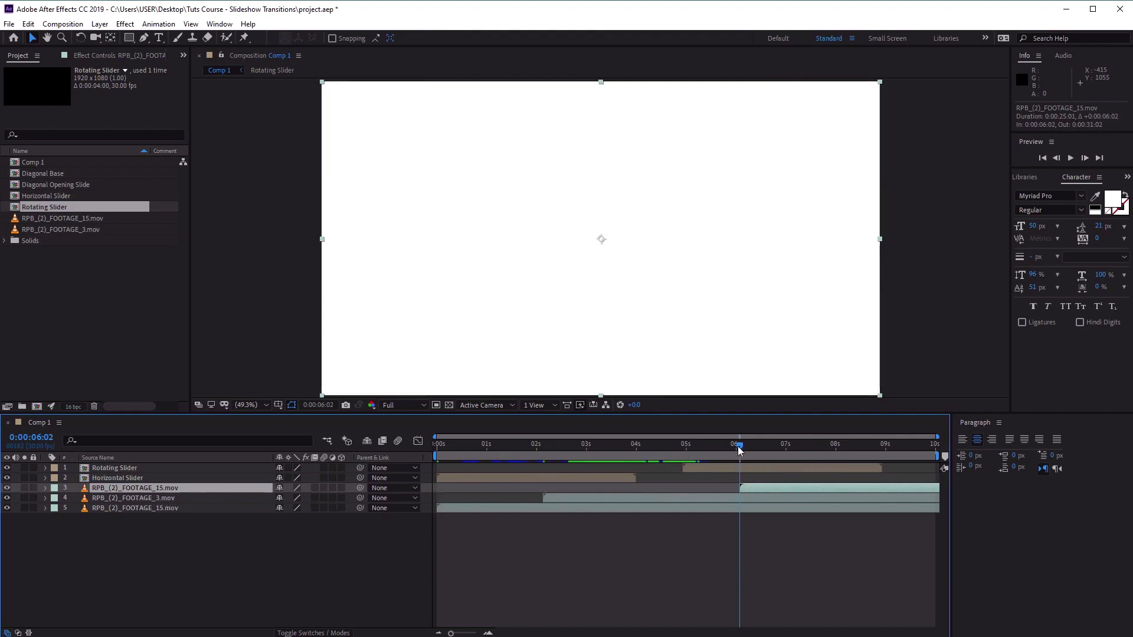
{"action": "left_click_drag", "start_coordinate": [738, 446], "coordinate": [381, 454]}
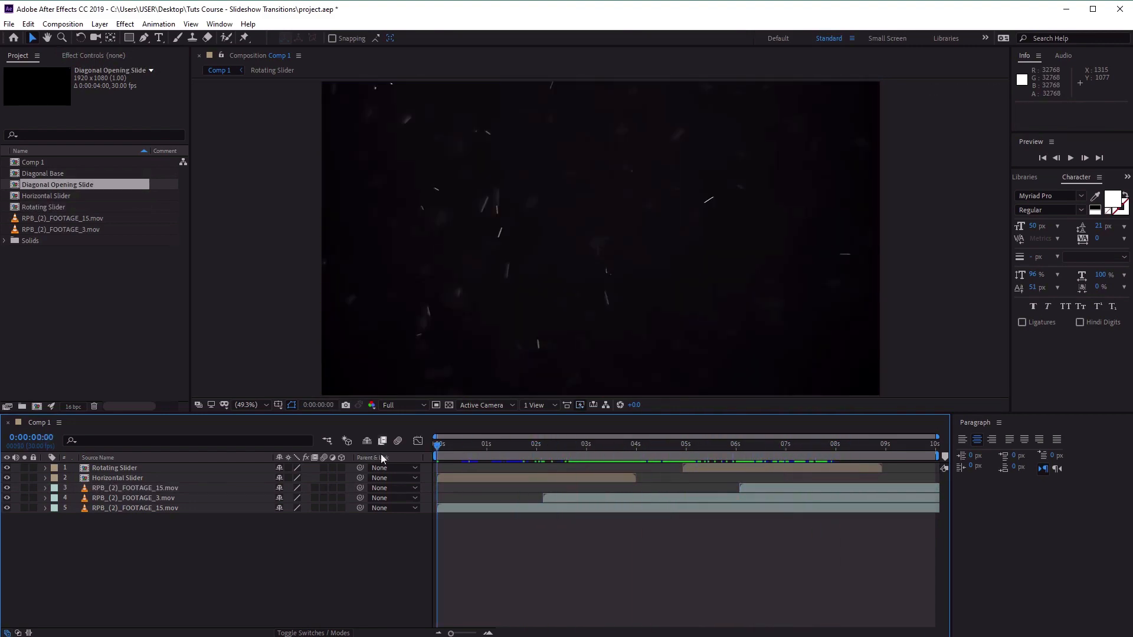
Add the Diagonal Opening Slide composition as the top layer of Comp 1, starting at 0:00:09:10.
{"action": "left_click", "coordinate": [115, 469]}
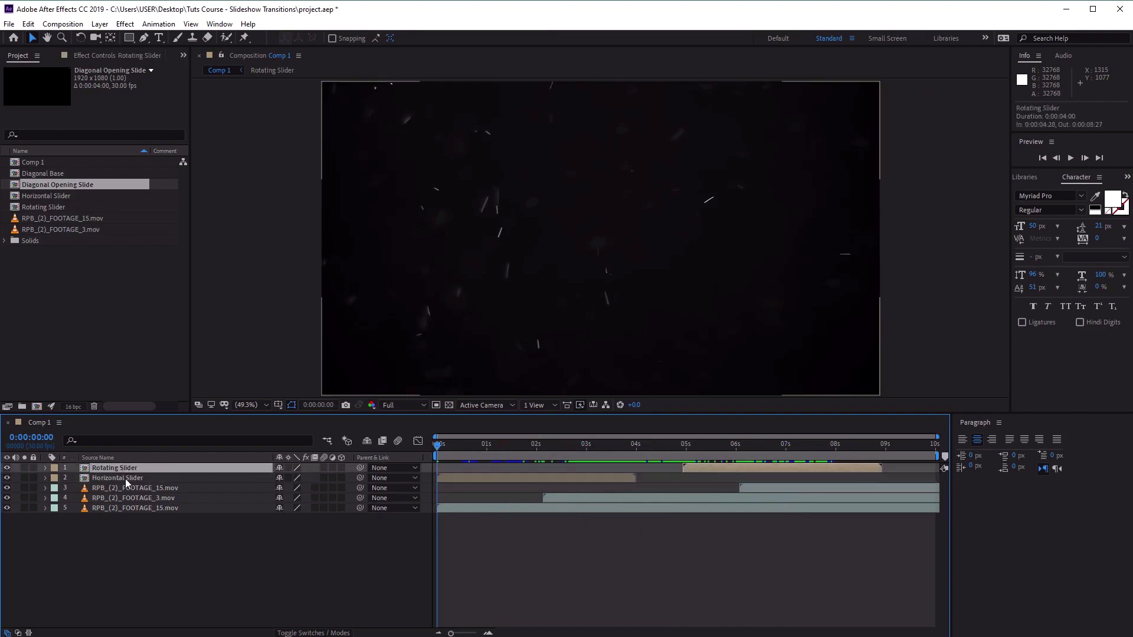
{"action": "left_click", "coordinate": [124, 479]}
{"action": "left_click", "coordinate": [125, 469]}
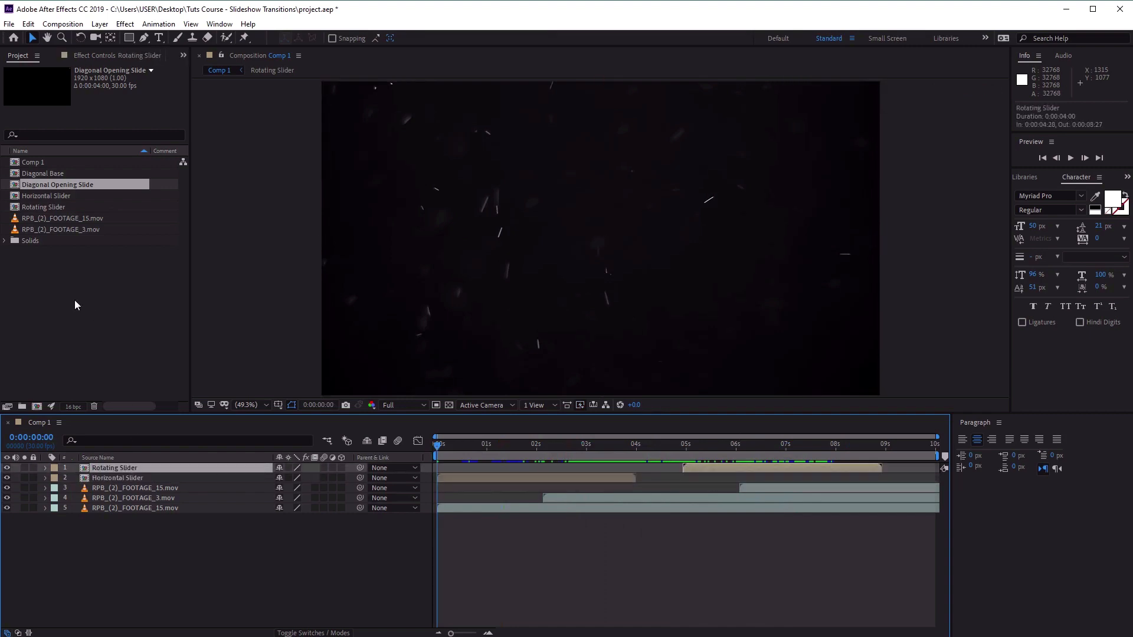
{"action": "left_click", "coordinate": [62, 174]}
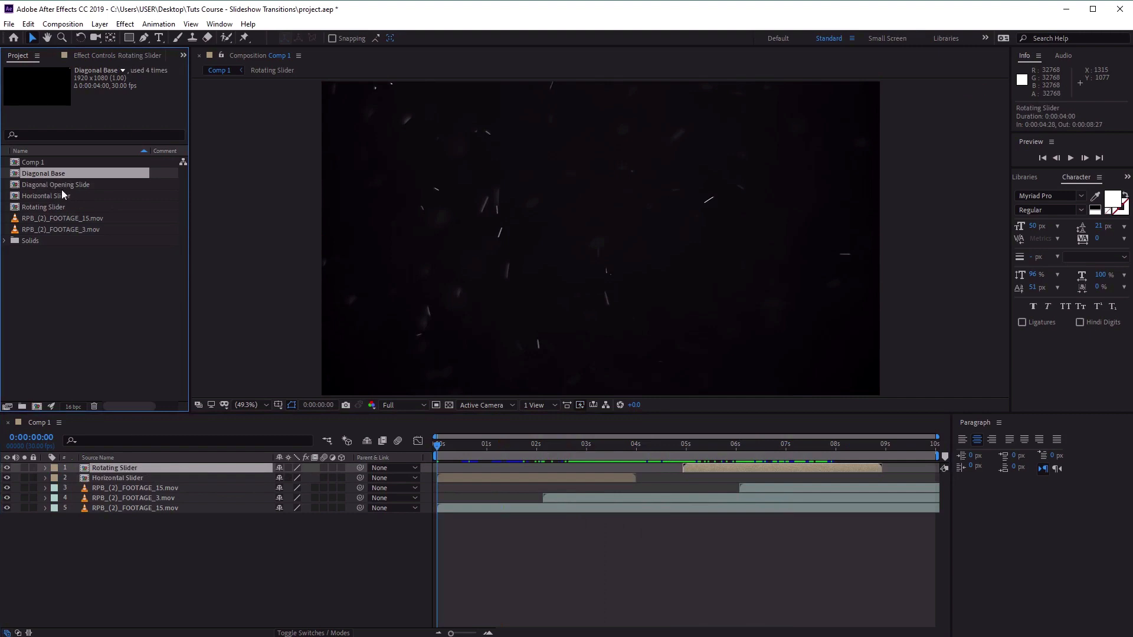
{"action": "left_click", "coordinate": [64, 186]}
{"action": "left_click_drag", "start_coordinate": [42, 187], "coordinate": [193, 465]}
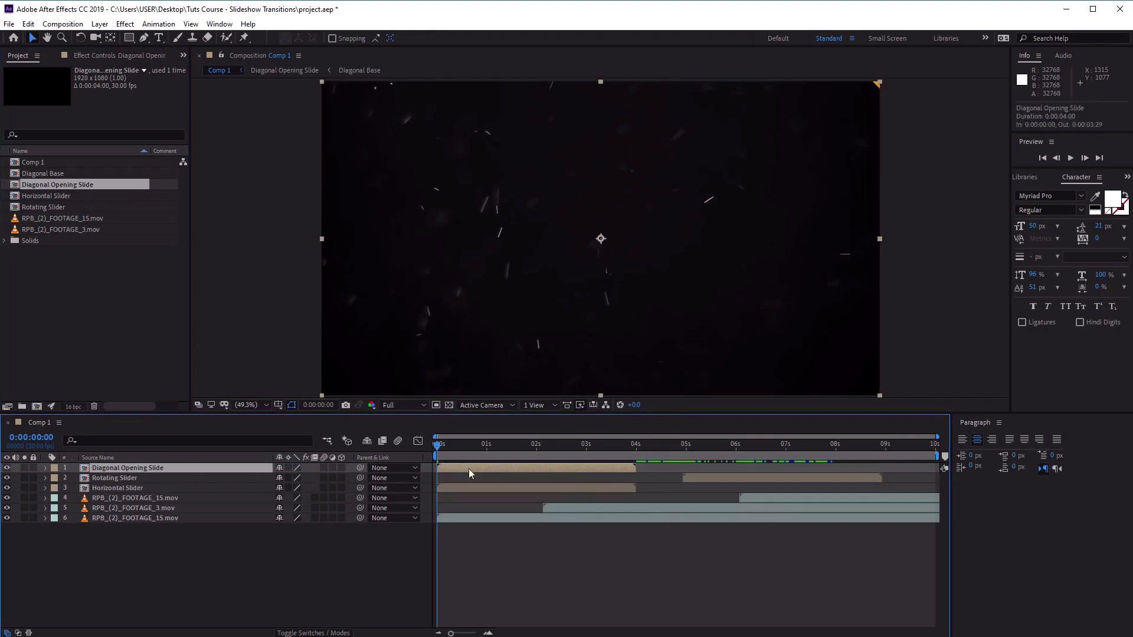
{"action": "left_click_drag", "start_coordinate": [469, 468], "coordinate": [918, 469]}
{"action": "left_click", "coordinate": [147, 500]}
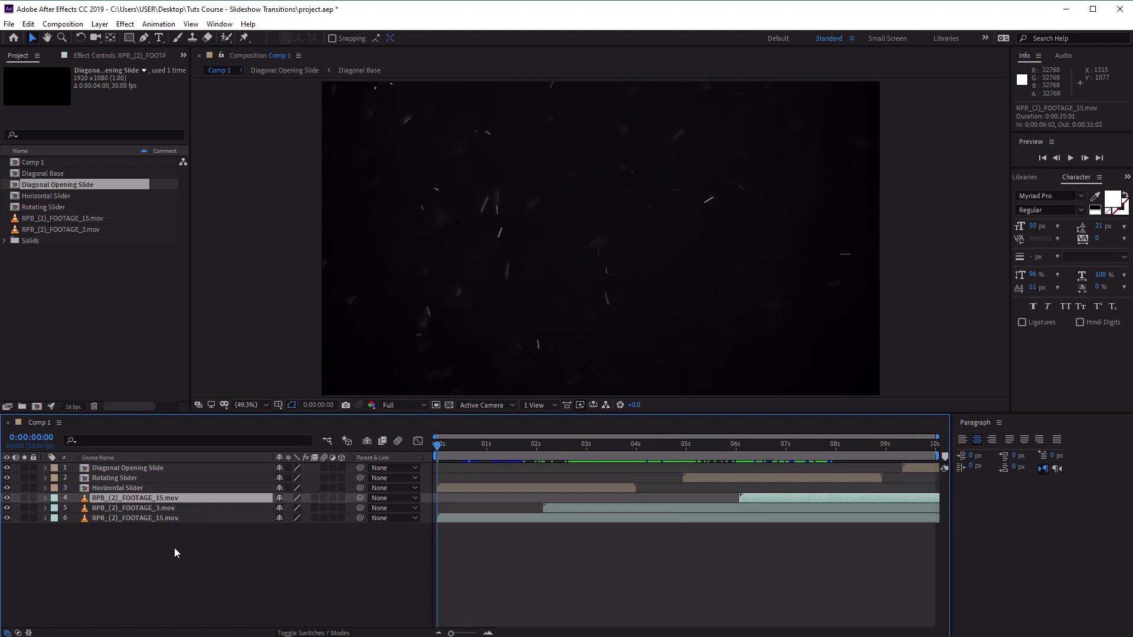
{"action": "key", "text": "ctrl+d"}
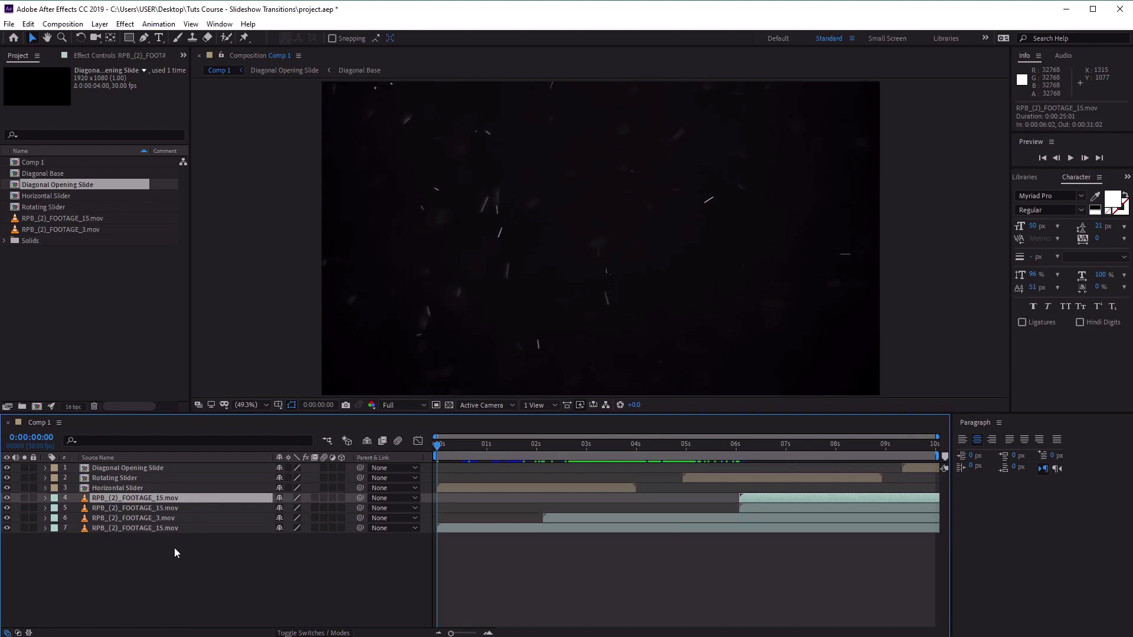
{"action": "key", "text": "ctrl+z"}
Add RPB_(2)_FOOTAGE_15.mov directly below Horizontal Slider, starting just after Diagonal Opening Slide begins, and scrub the timeline to its end.
{"action": "left_click", "coordinate": [103, 219]}
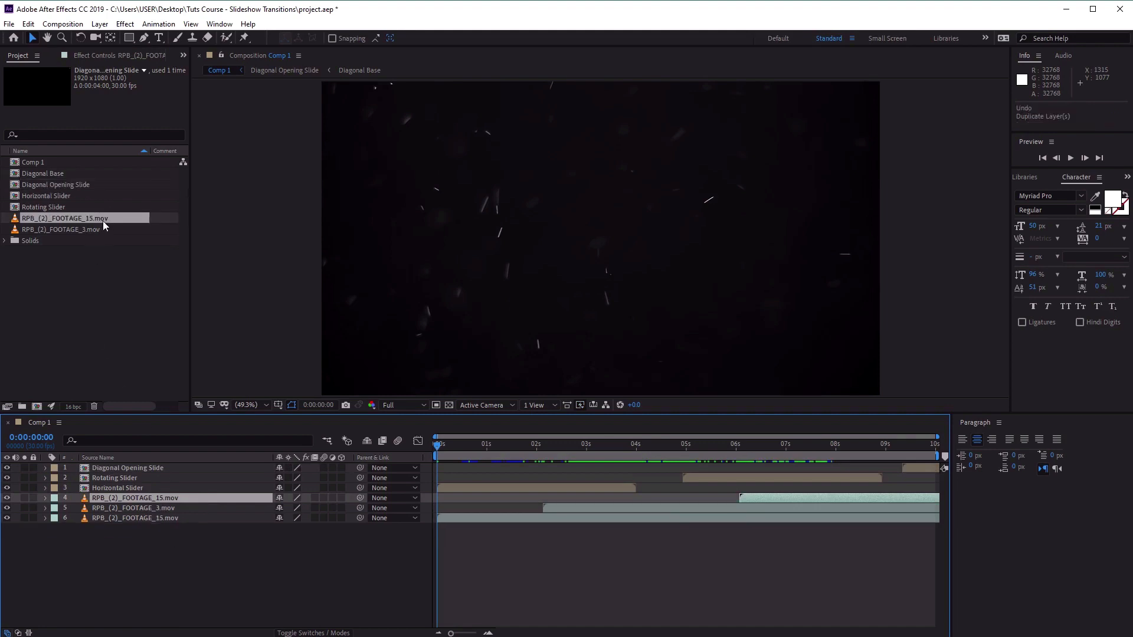
{"action": "left_click_drag", "start_coordinate": [82, 216], "coordinate": [209, 494]}
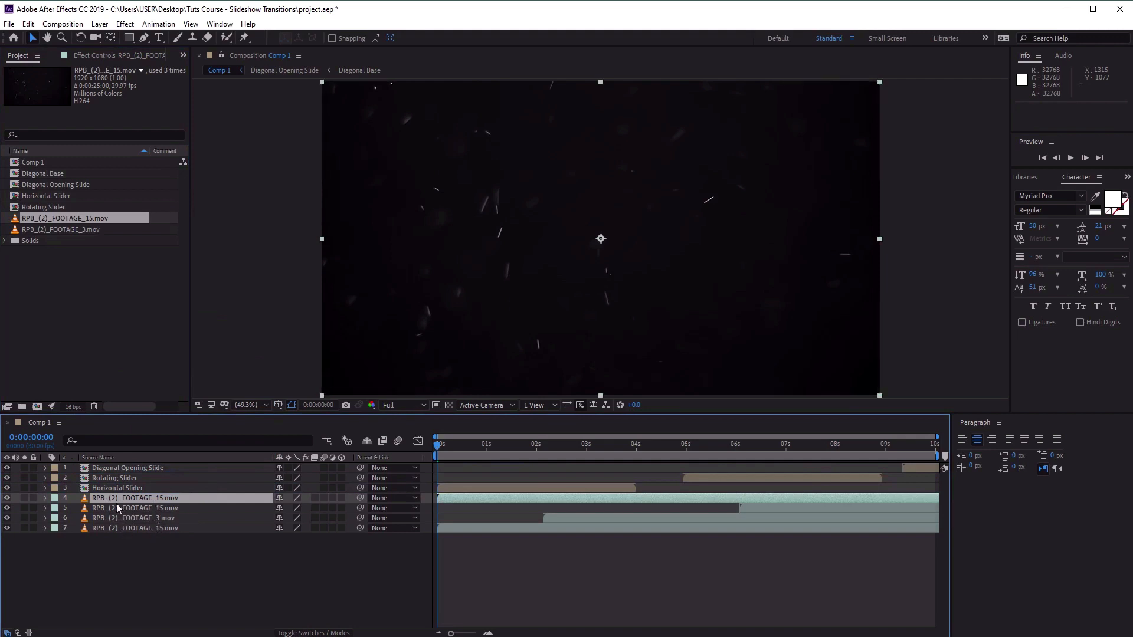
{"action": "left_click_drag", "start_coordinate": [442, 500], "coordinate": [769, 499]}
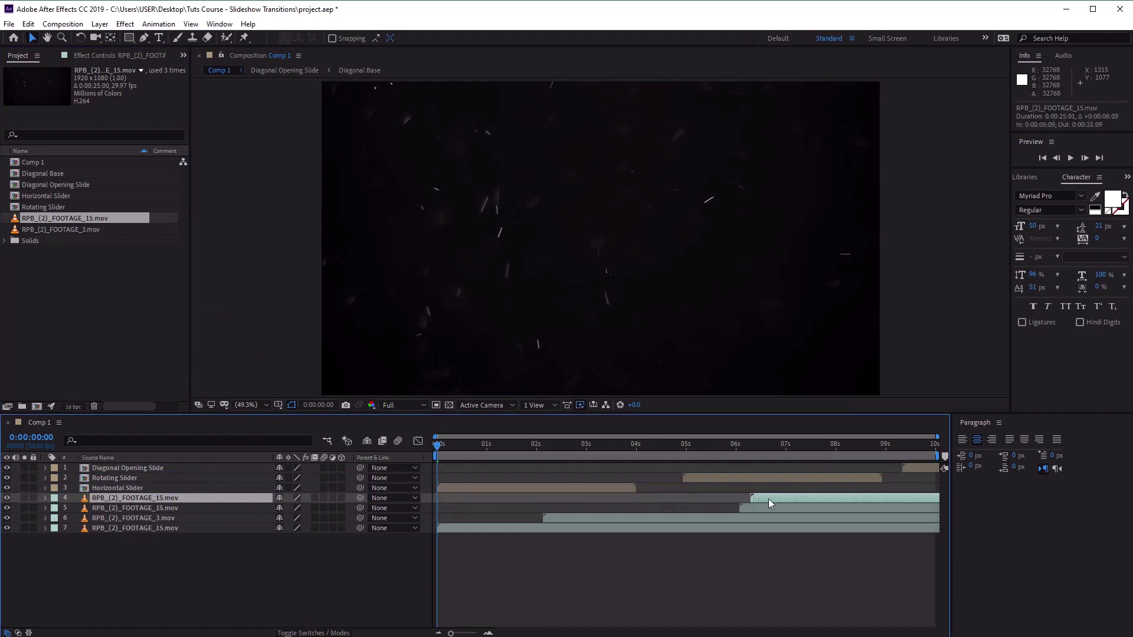
{"action": "left_click_drag", "start_coordinate": [905, 508], "coordinate": [919, 507]}
{"action": "left_click", "coordinate": [919, 469]}
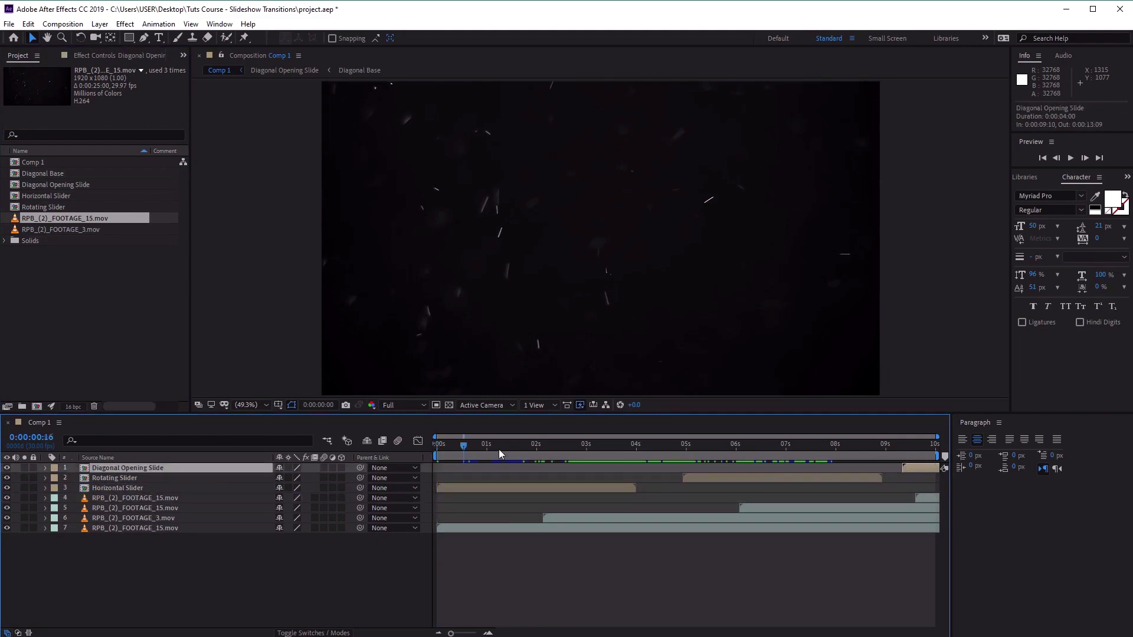
{"action": "left_click_drag", "start_coordinate": [500, 450], "coordinate": [942, 462]}
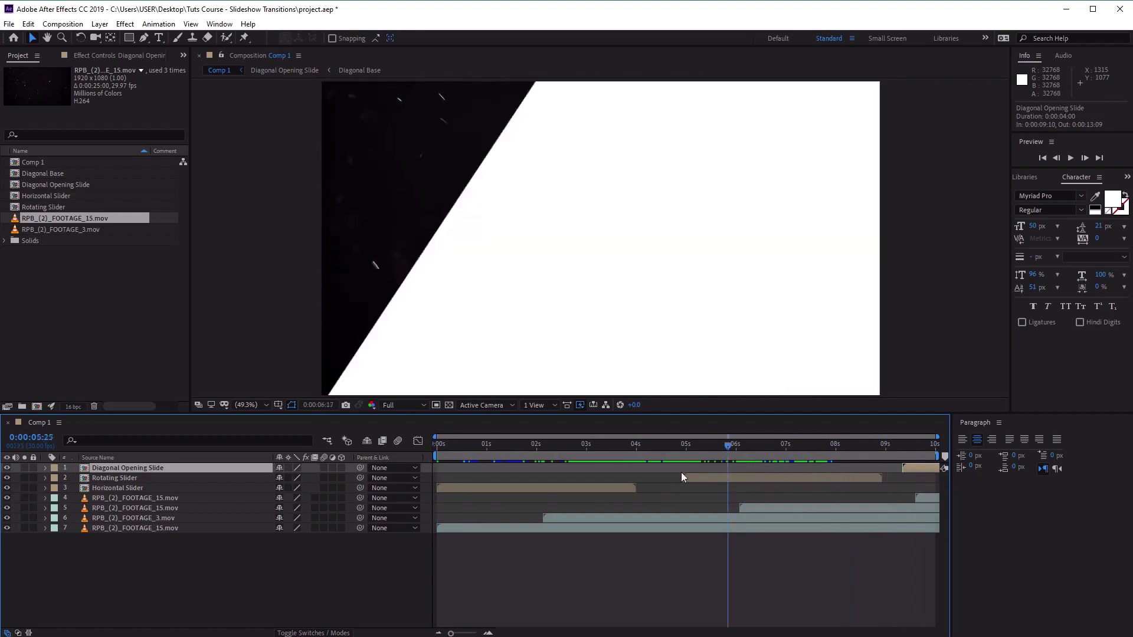
{"action": "key", "text": "Home"}
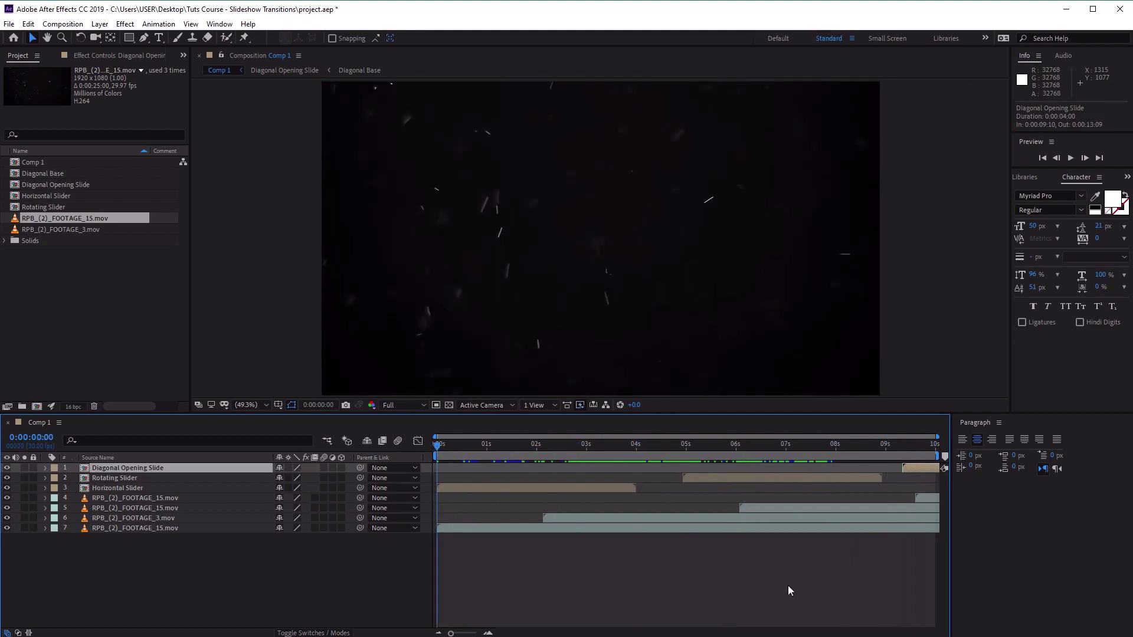
Extend Comp 1's duration to 20 seconds.
{"action": "right_click", "coordinate": [227, 311]}
{"action": "left_click", "coordinate": [253, 181]}
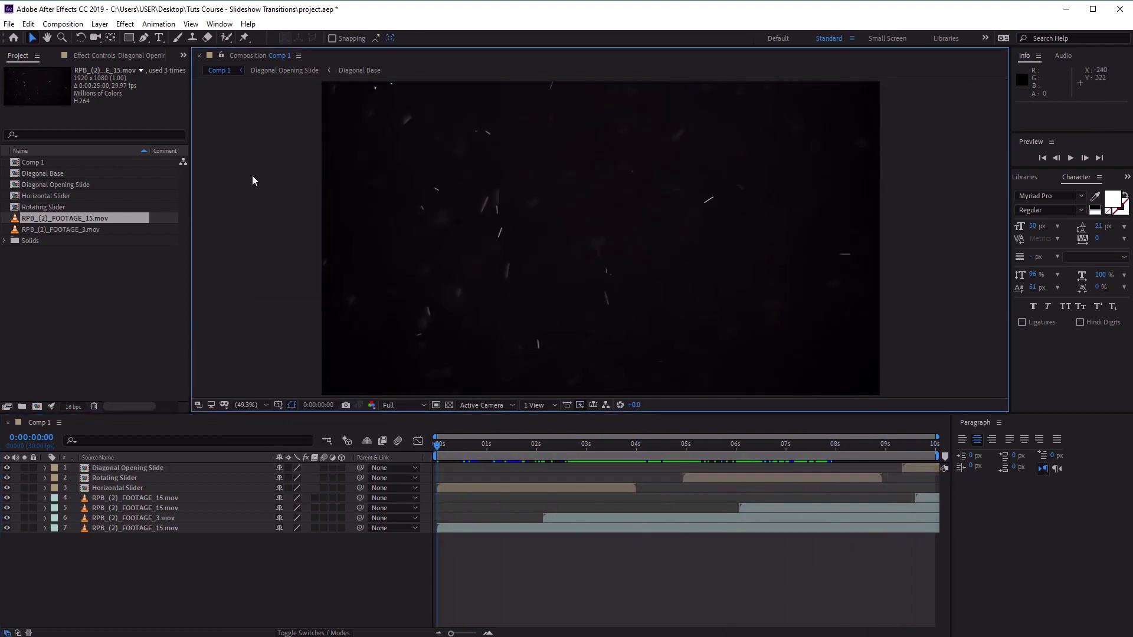
{"action": "right_click", "coordinate": [253, 181]}
{"action": "left_click", "coordinate": [271, 200]}
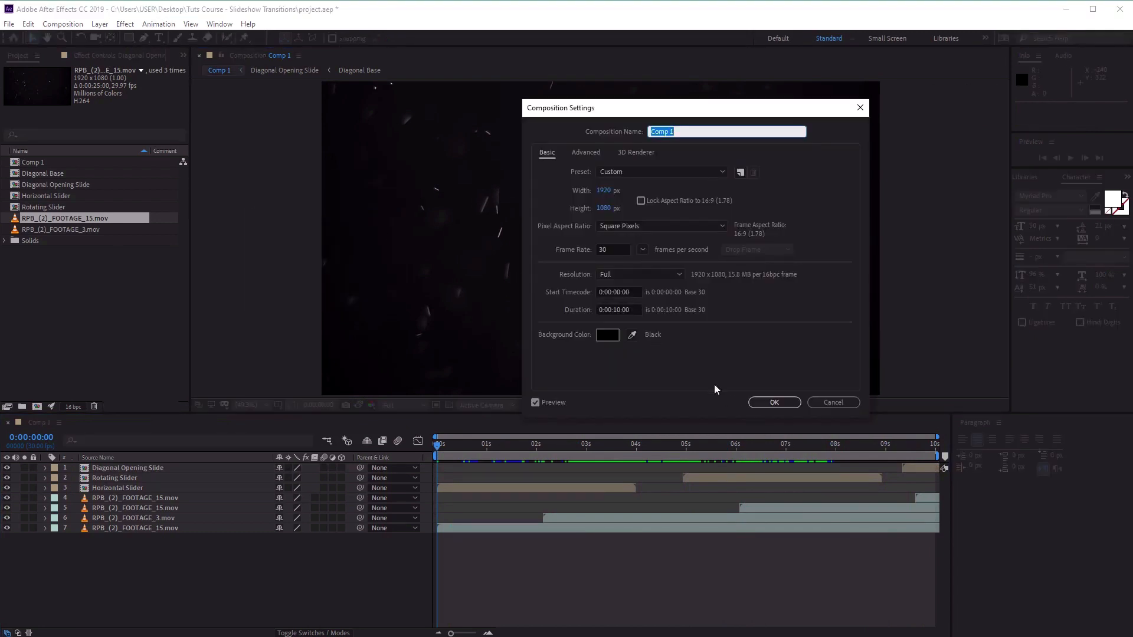
{"action": "left_click", "coordinate": [617, 310]}
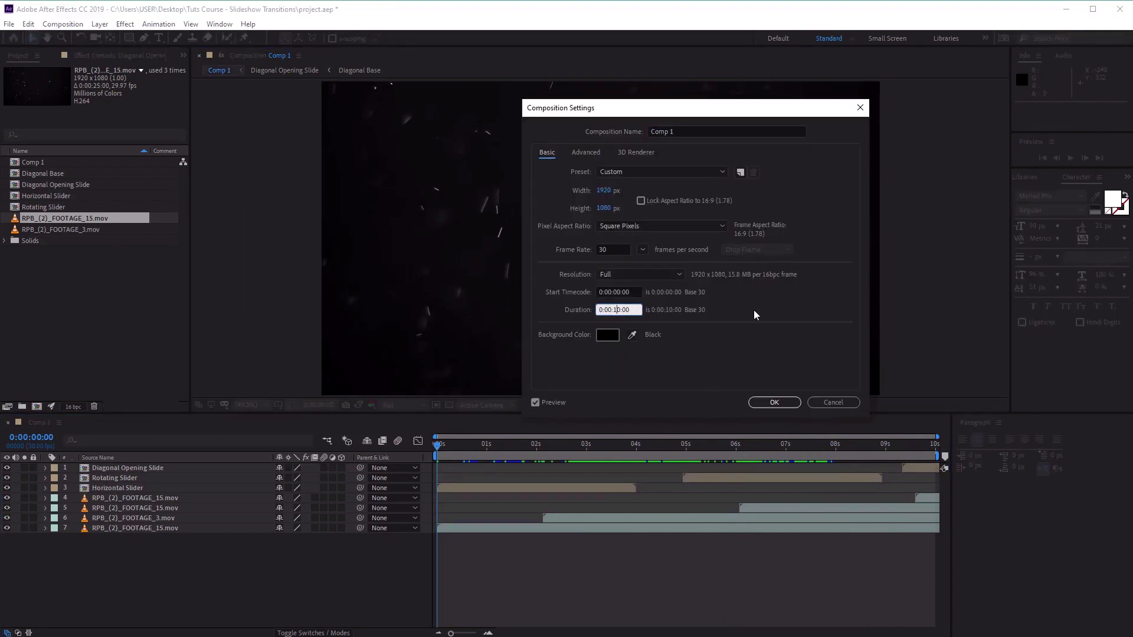
{"action": "key", "text": "Delete"}
{"action": "type", "text": "5"}
{"action": "left_click", "coordinate": [772, 405]}
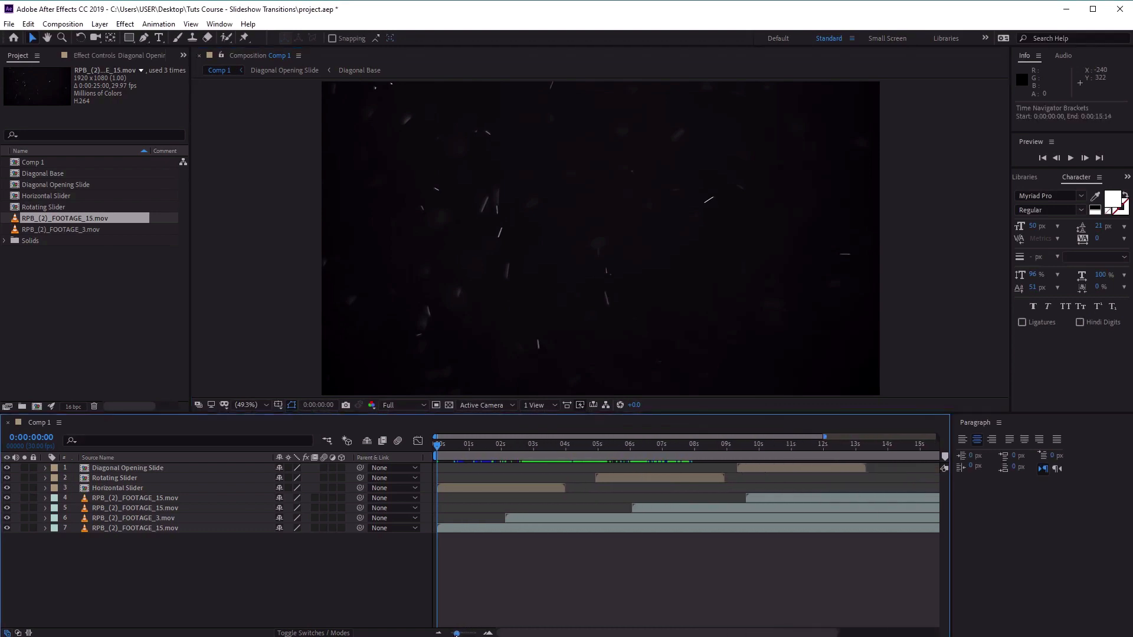
{"action": "left_click_drag", "start_coordinate": [456, 635], "coordinate": [449, 635]}
Move Diagonal Opening Slide to start at 0:00:10:08 and the uppermost RPB_(2)_FOOTAGE_15.mov layer to start at 0:00:11:21.
{"action": "left_click_drag", "start_coordinate": [692, 470], "coordinate": [712, 476]}
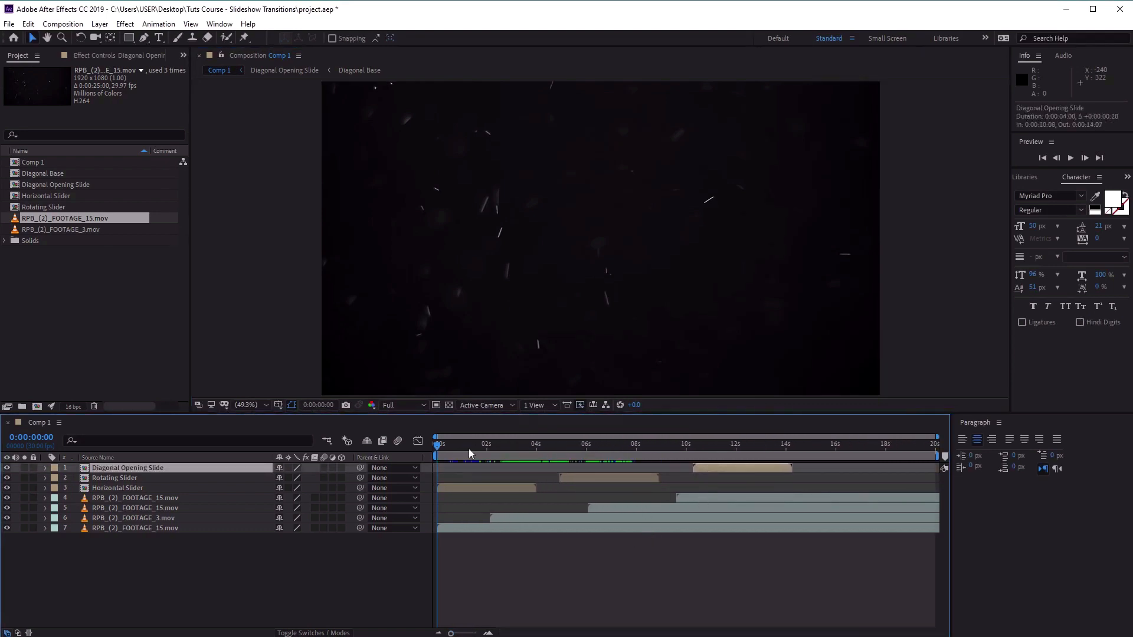
{"action": "left_click_drag", "start_coordinate": [438, 446], "coordinate": [729, 447]}
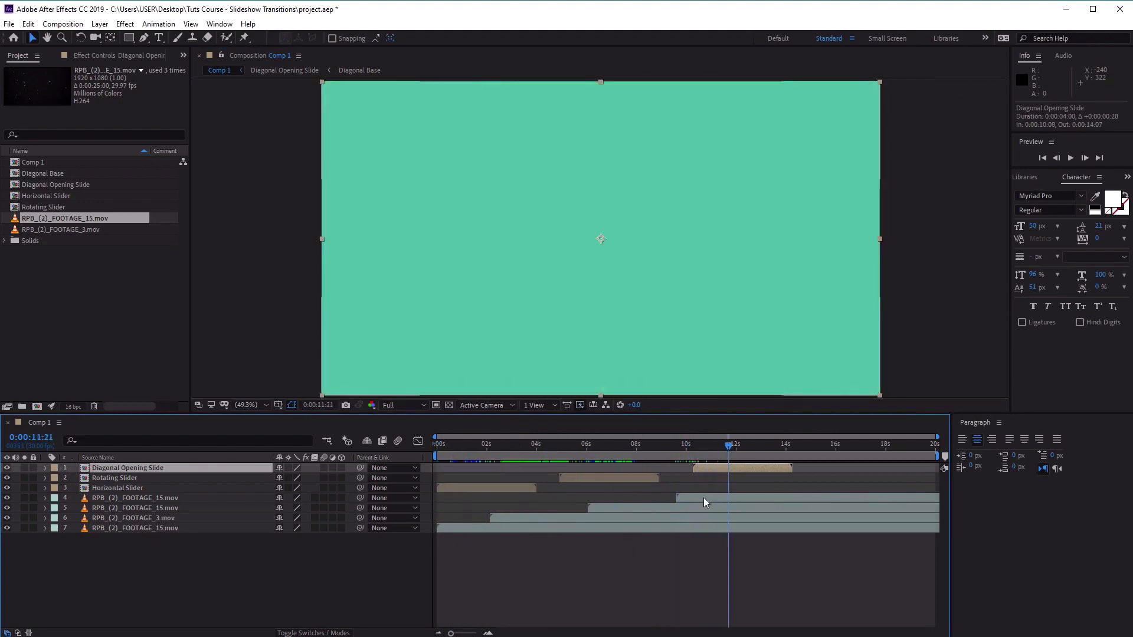
{"action": "left_click_drag", "start_coordinate": [681, 497], "coordinate": [736, 497]}
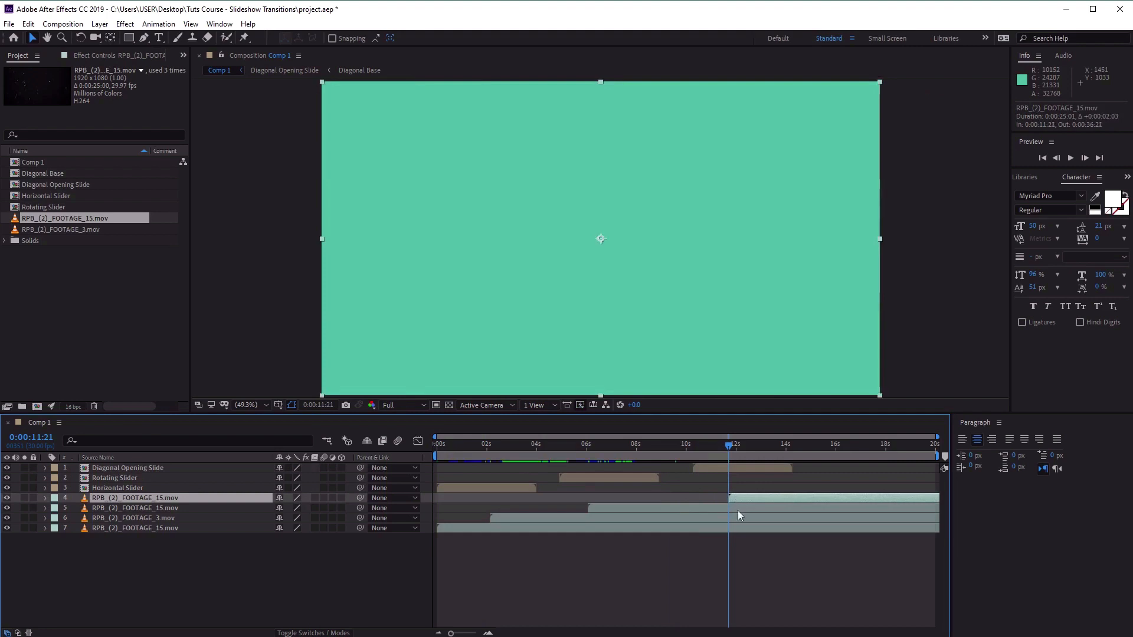
{"action": "left_click", "coordinate": [764, 508]}
{"action": "left_click", "coordinate": [760, 518]}
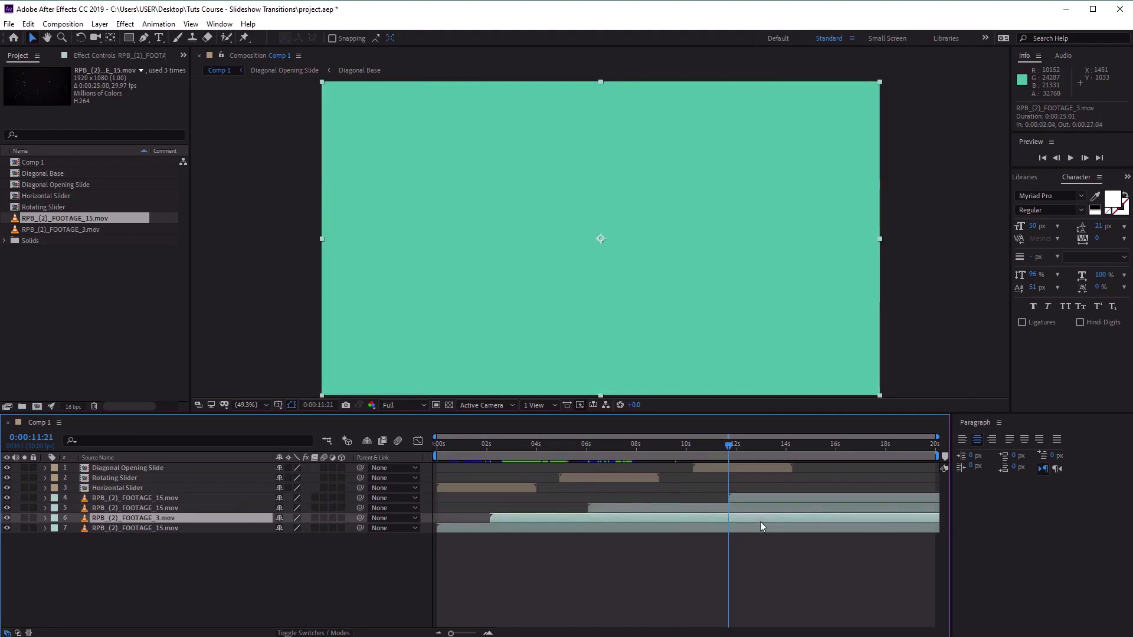
{"action": "left_click", "coordinate": [760, 528]}
{"action": "left_click", "coordinate": [775, 497]}
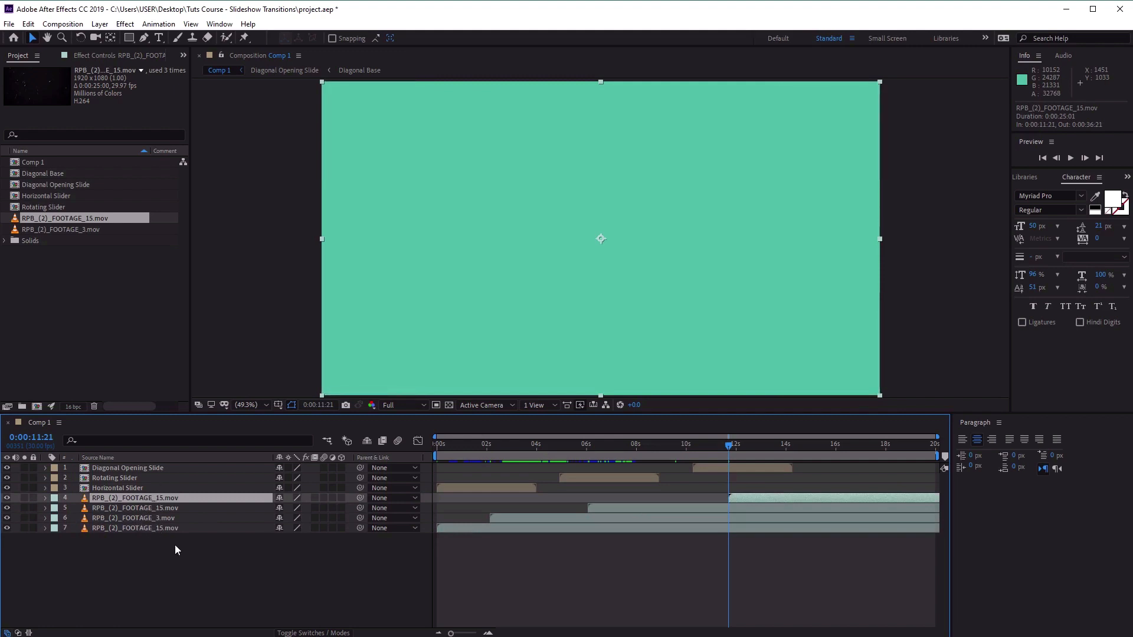
{"action": "left_click", "coordinate": [713, 468]}
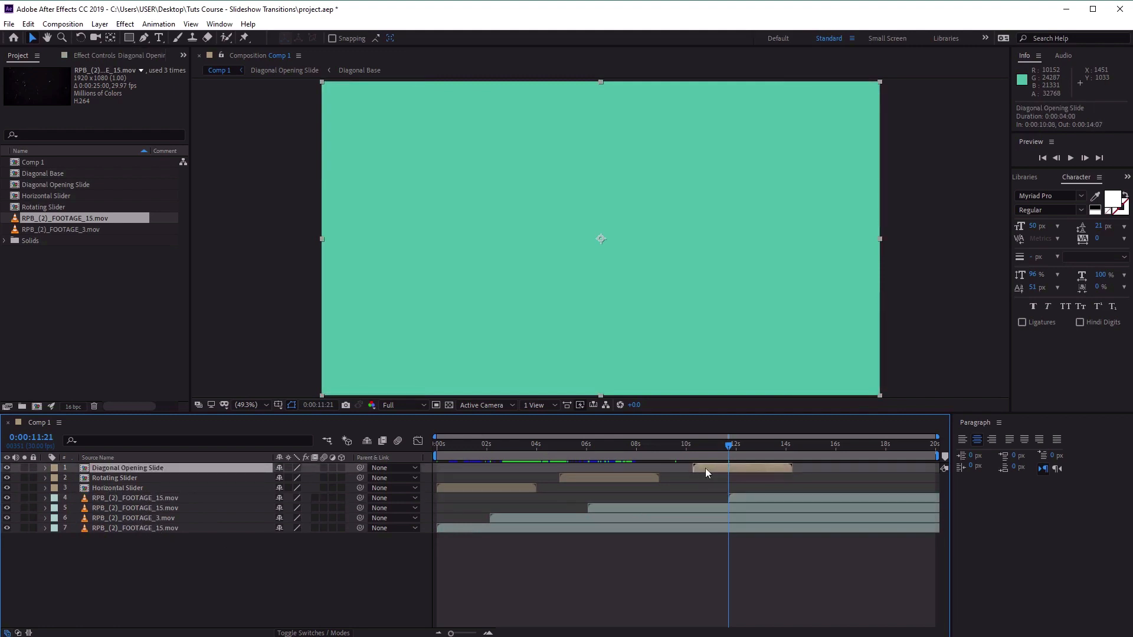
{"action": "left_click", "coordinate": [106, 479]}
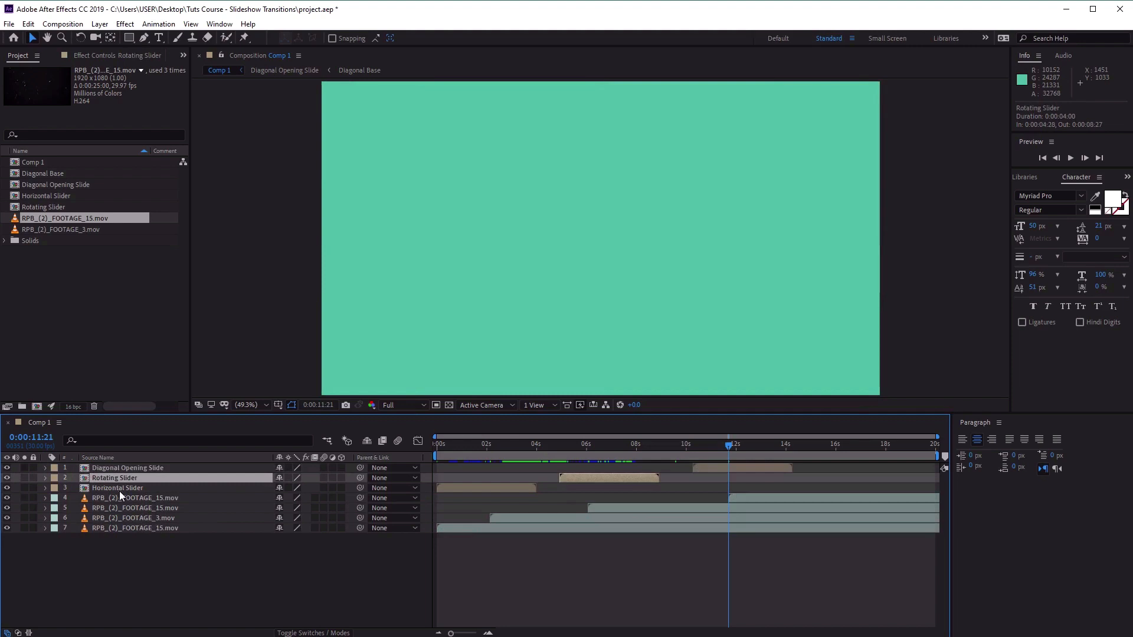
{"action": "left_click", "coordinate": [705, 468]}
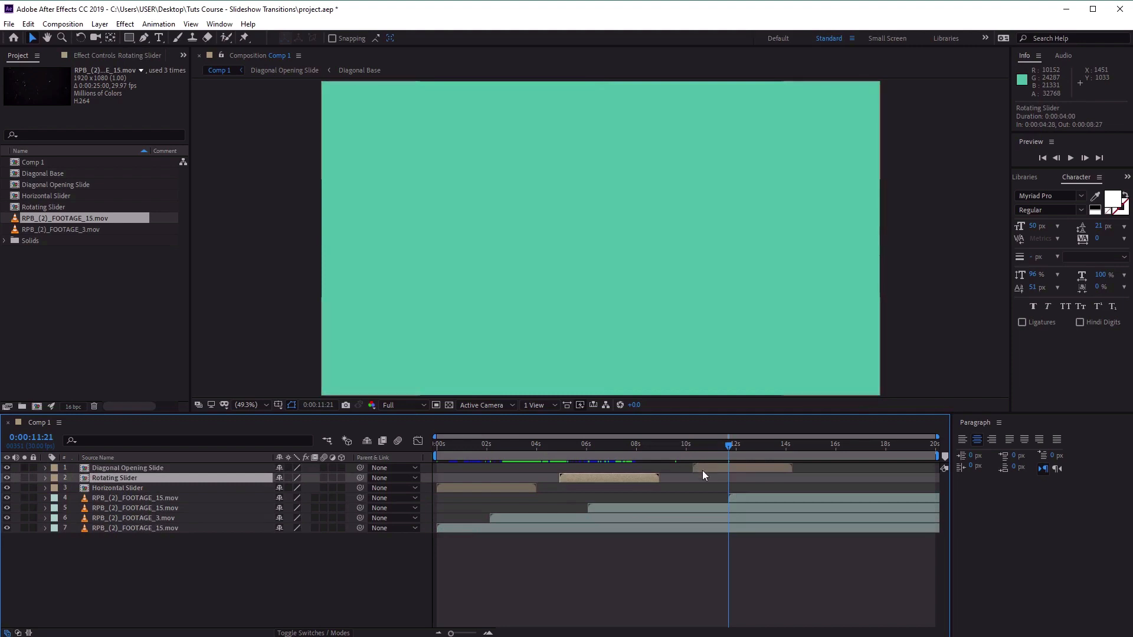
{"action": "left_click", "coordinate": [500, 500]}
{"action": "left_click", "coordinate": [596, 477]}
{"action": "left_click", "coordinate": [531, 488]}
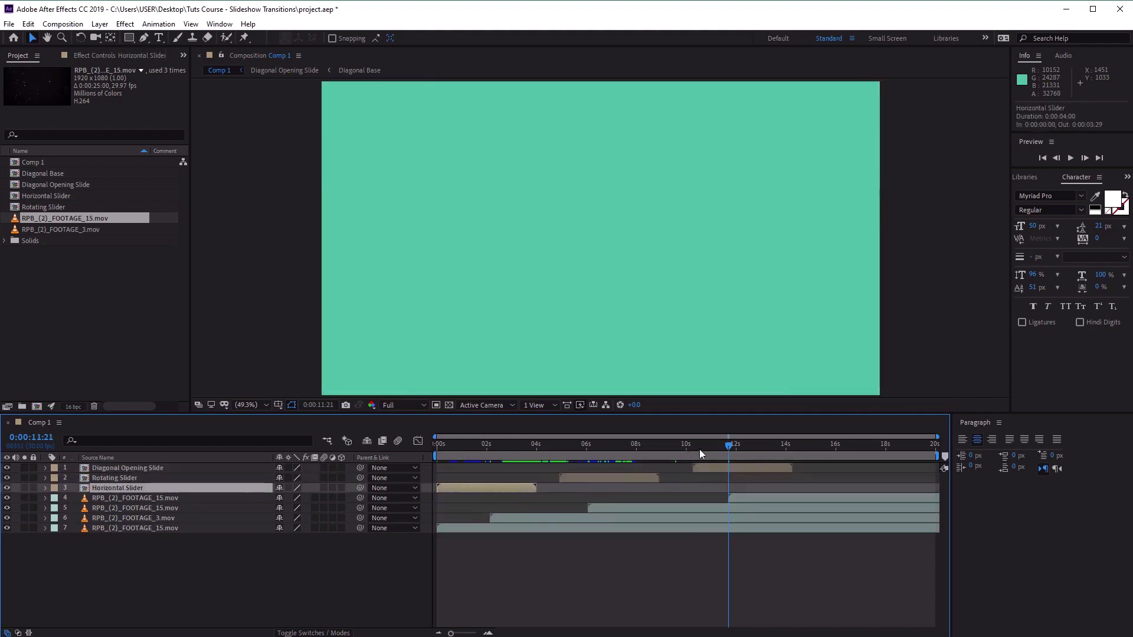
Scrub through the Diagonal Opening Slide transition to 0:00:14:07 and play the Comp 1 preview.
{"action": "left_click_drag", "start_coordinate": [730, 447], "coordinate": [789, 436]}
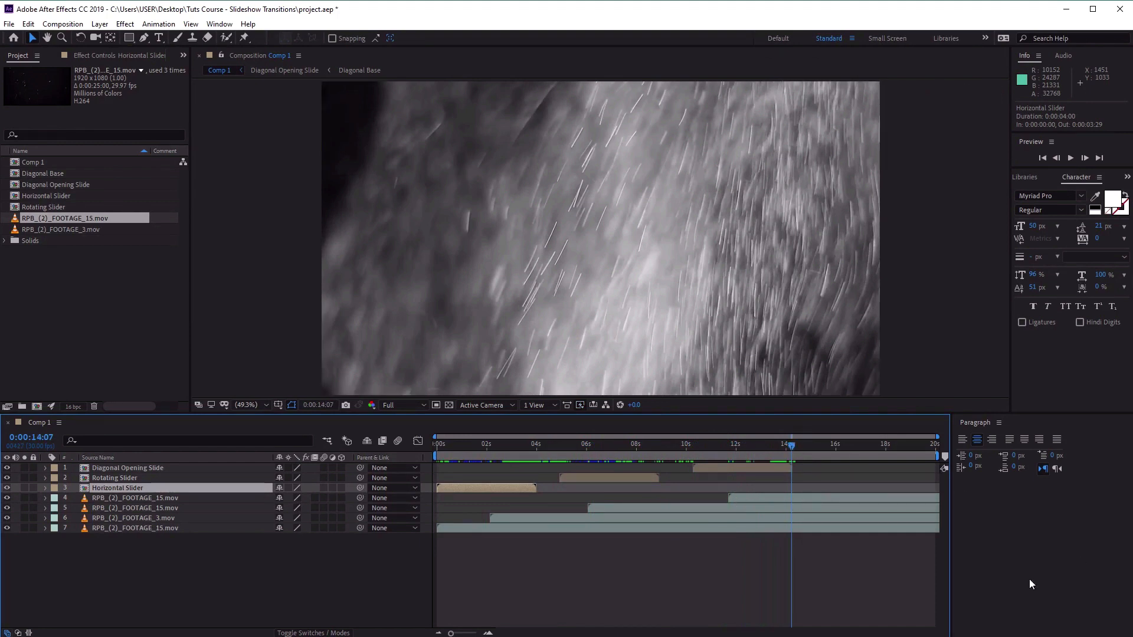
{"action": "key", "text": "space"}
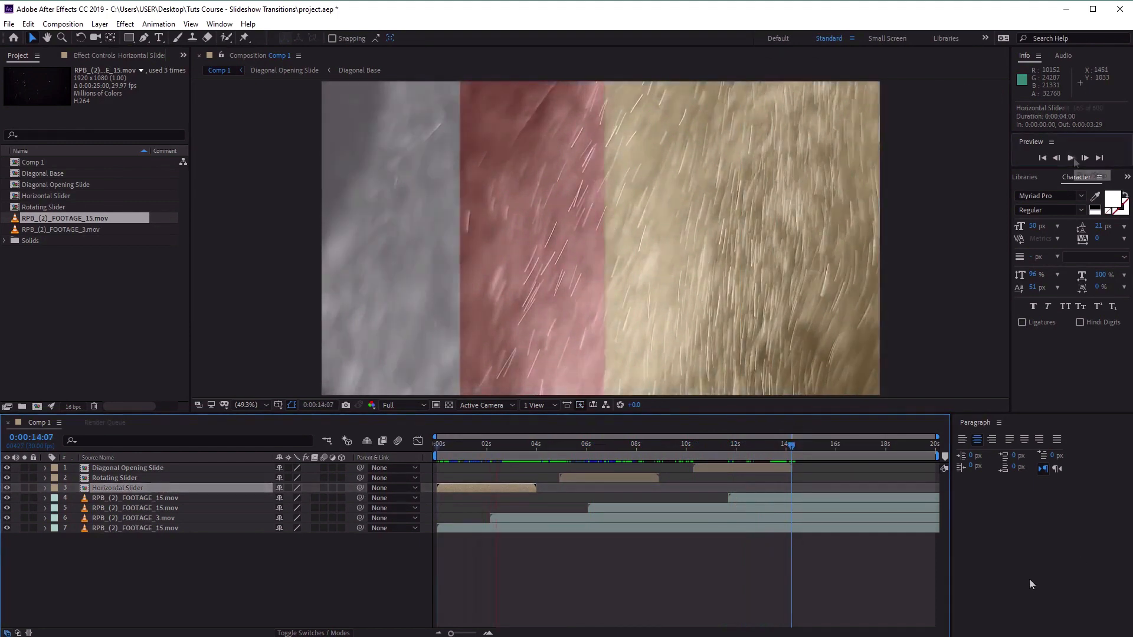